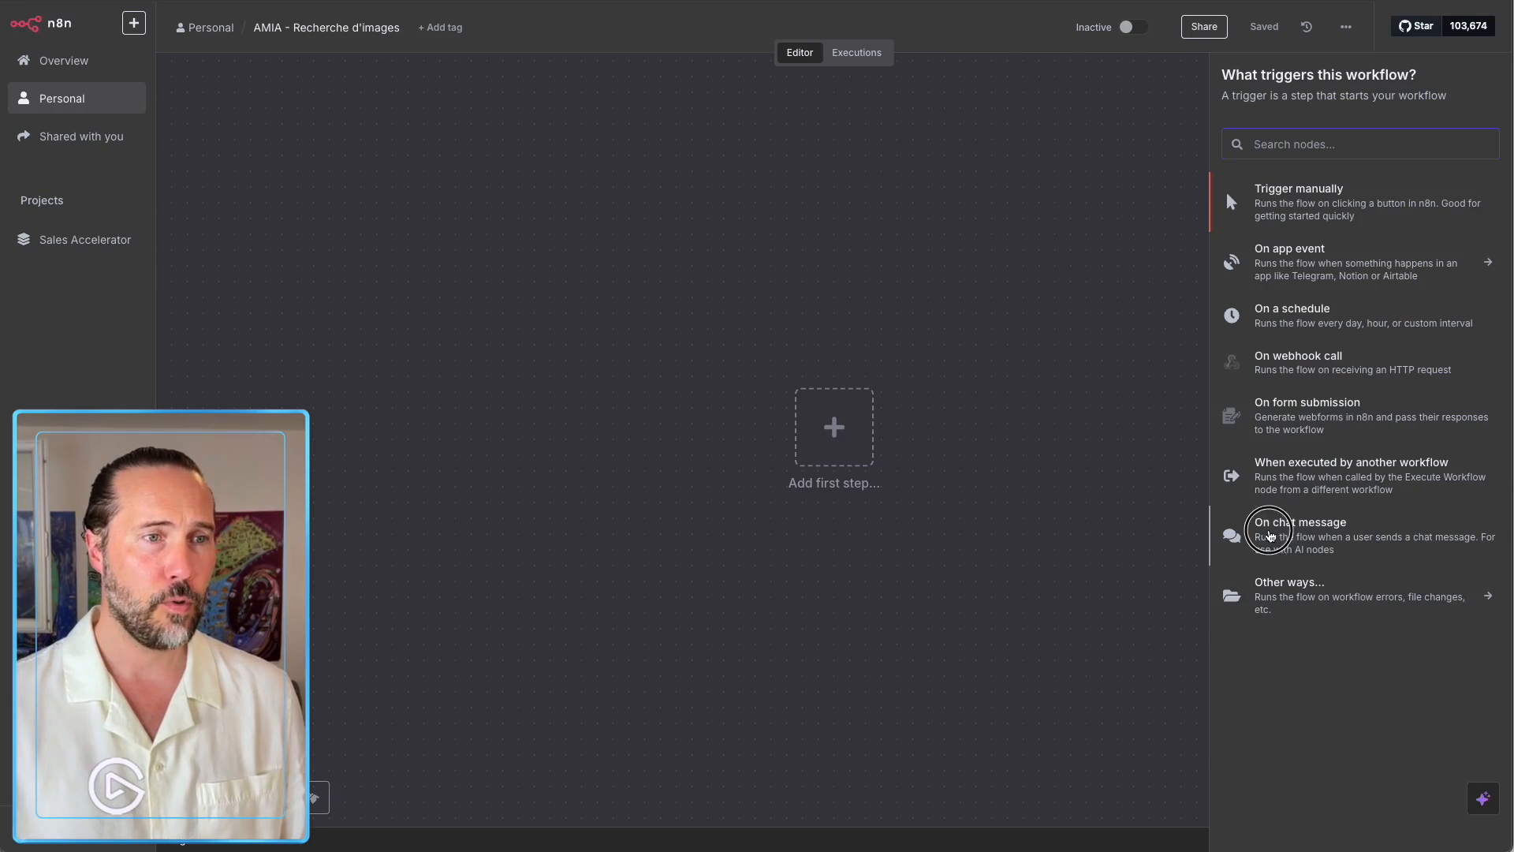
Start the workflow with an On chat message trigger and shift it slightly up the canvas.
{"action": "left_click", "coordinate": [1268, 530]}
{"action": "left_click", "coordinate": [753, 38]}
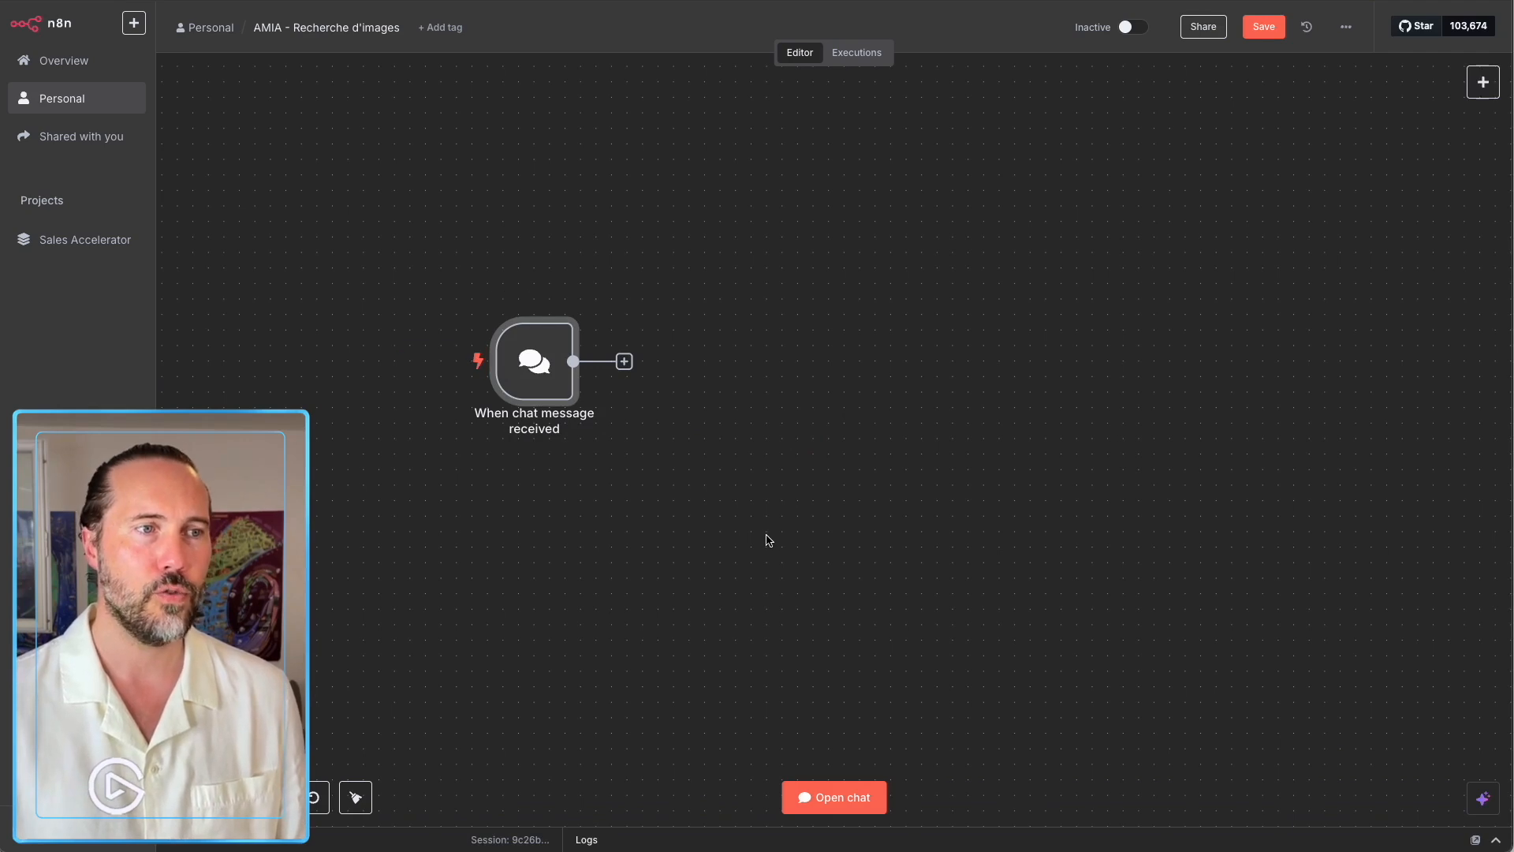
{"action": "left_click_drag", "start_coordinate": [863, 597], "coordinate": [496, 499]}
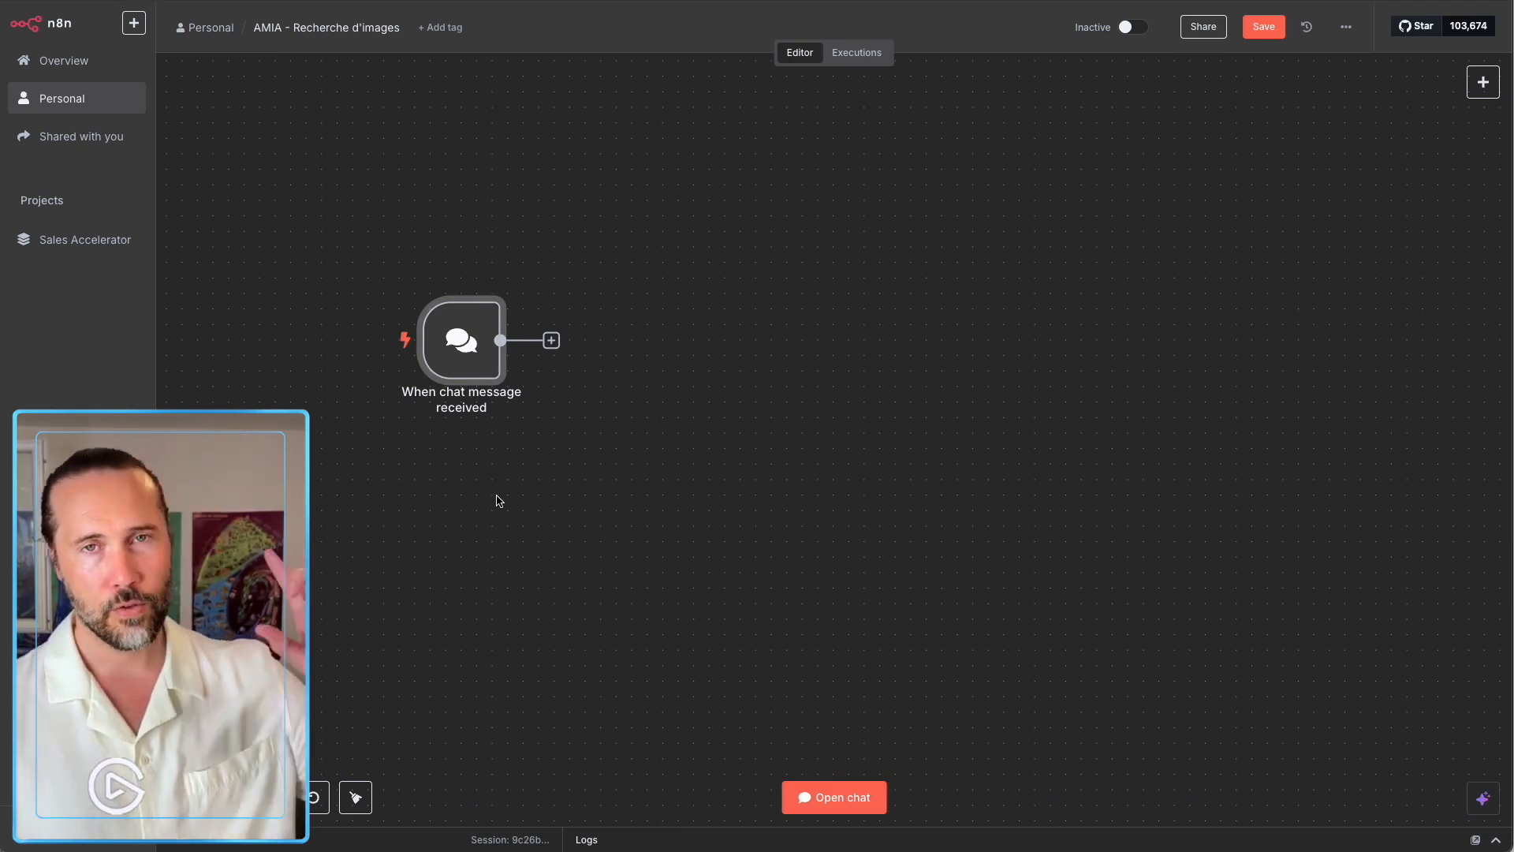
{"action": "left_click", "coordinate": [544, 467]}
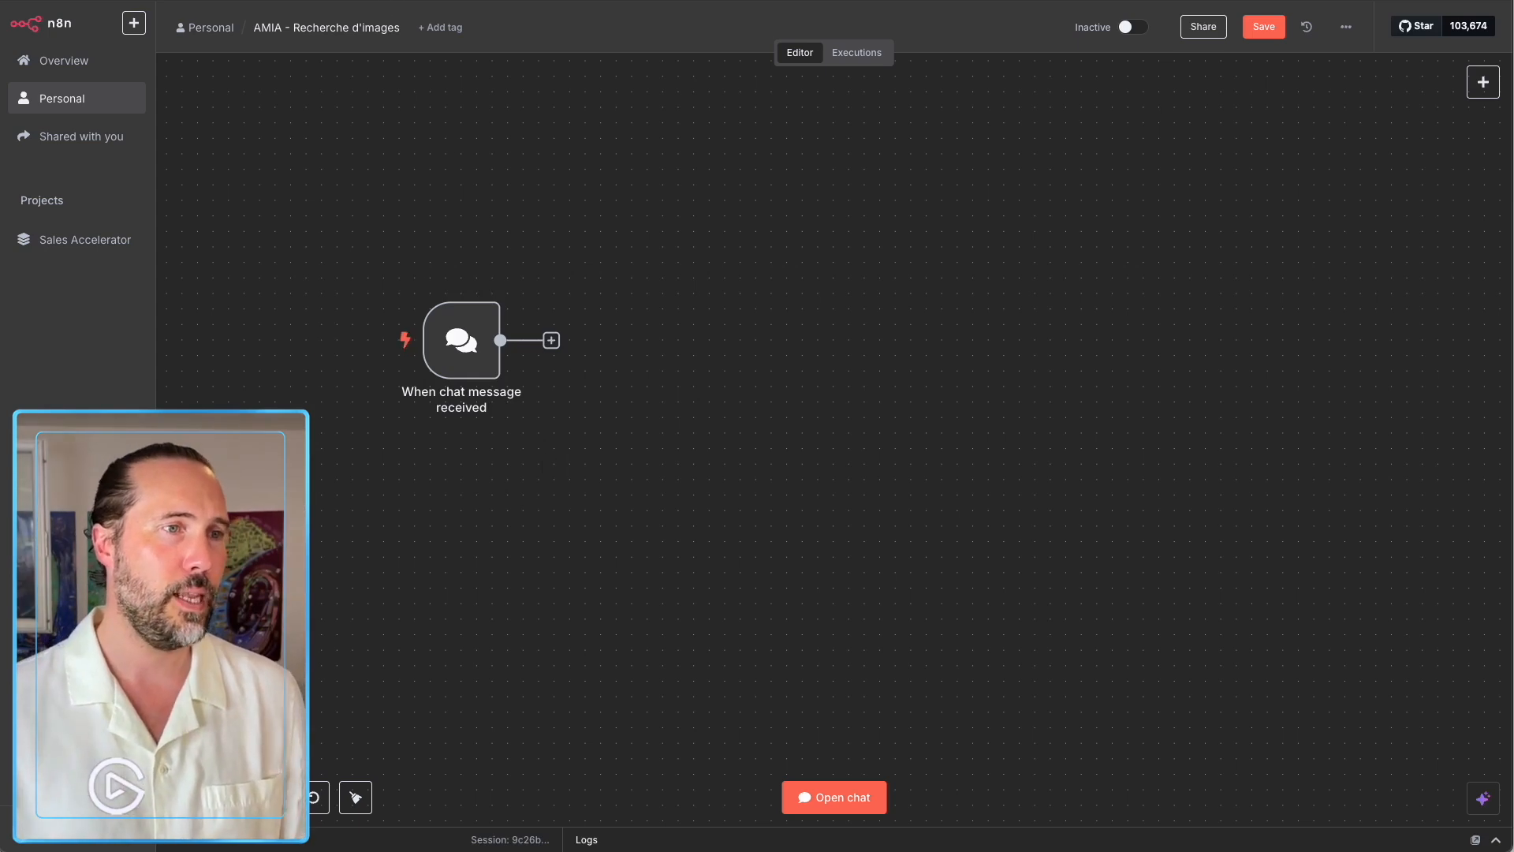
Add an AI Agent after the chat trigger, with its prompt source set to Define below and the prompt field in Expression mode.
{"action": "key", "text": "Tab"}
{"action": "left_click", "coordinate": [1297, 289]}
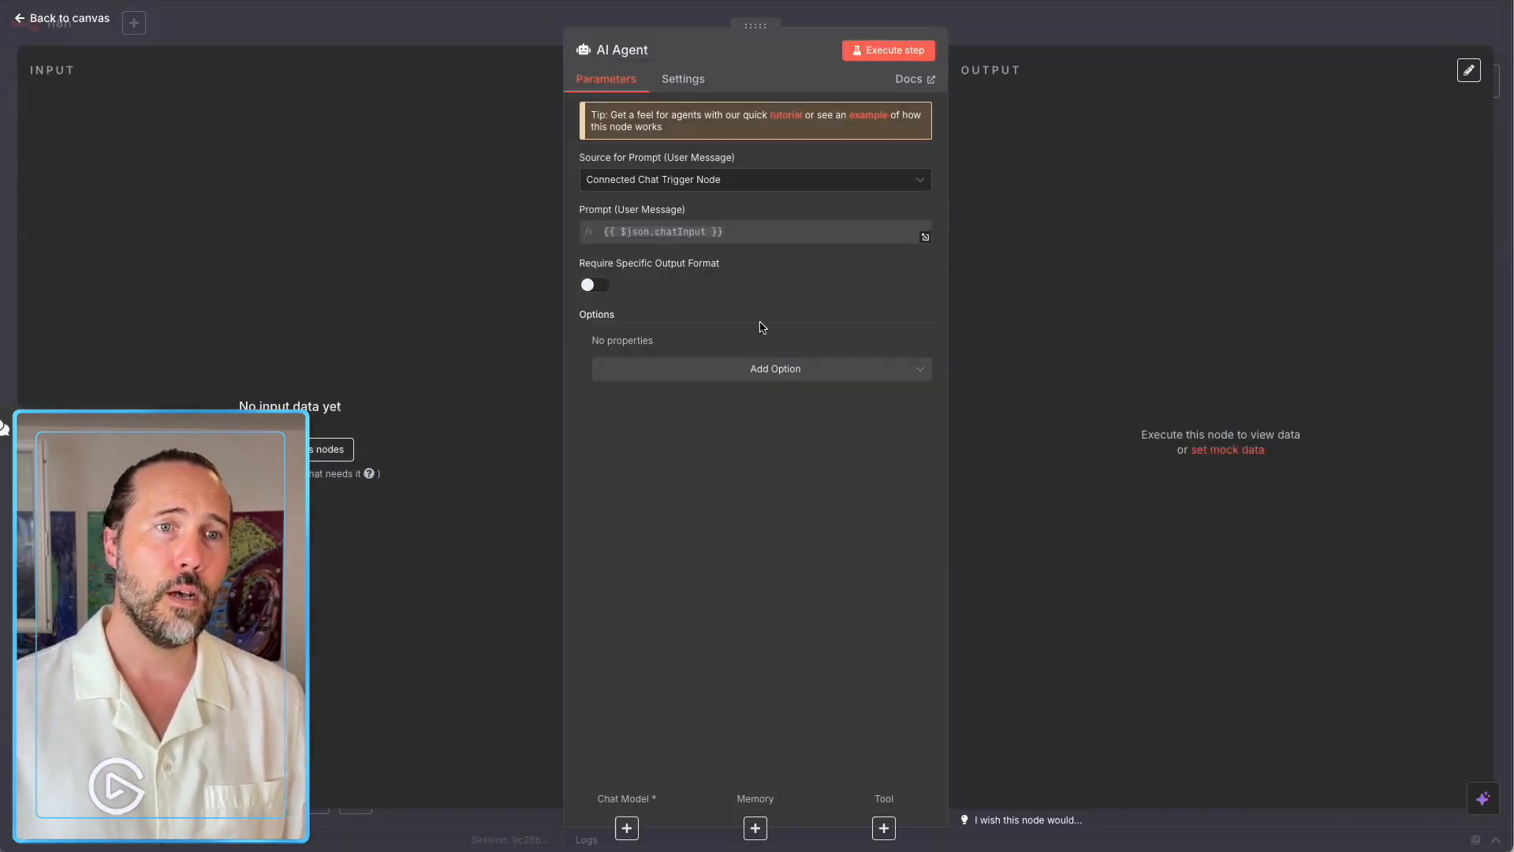
{"action": "left_click", "coordinate": [662, 183]}
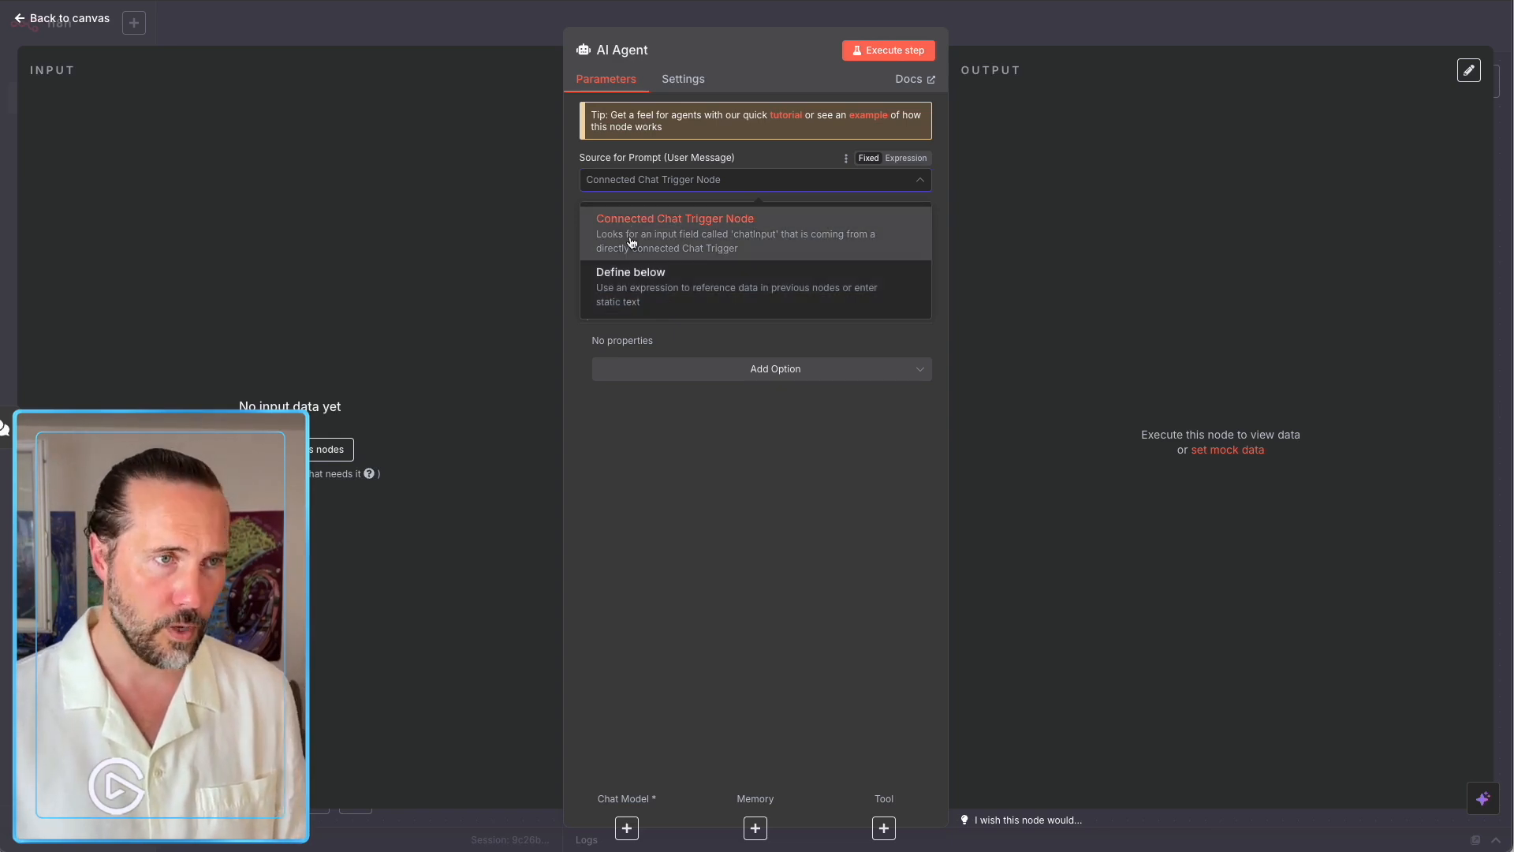
{"action": "left_click", "coordinate": [661, 287]}
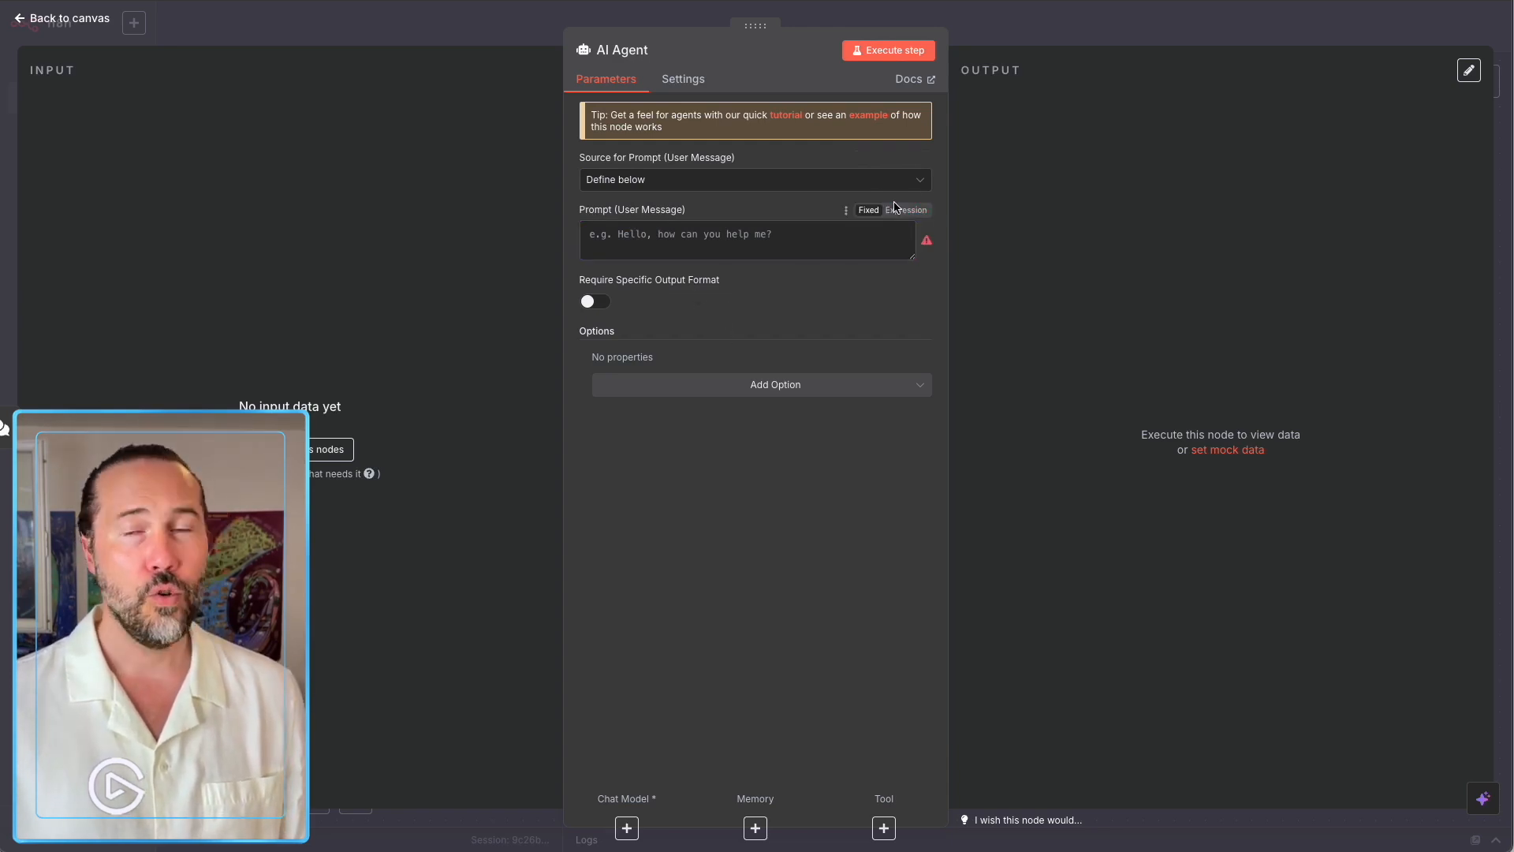
{"action": "left_click", "coordinate": [905, 209]}
{"action": "left_click", "coordinate": [691, 212]}
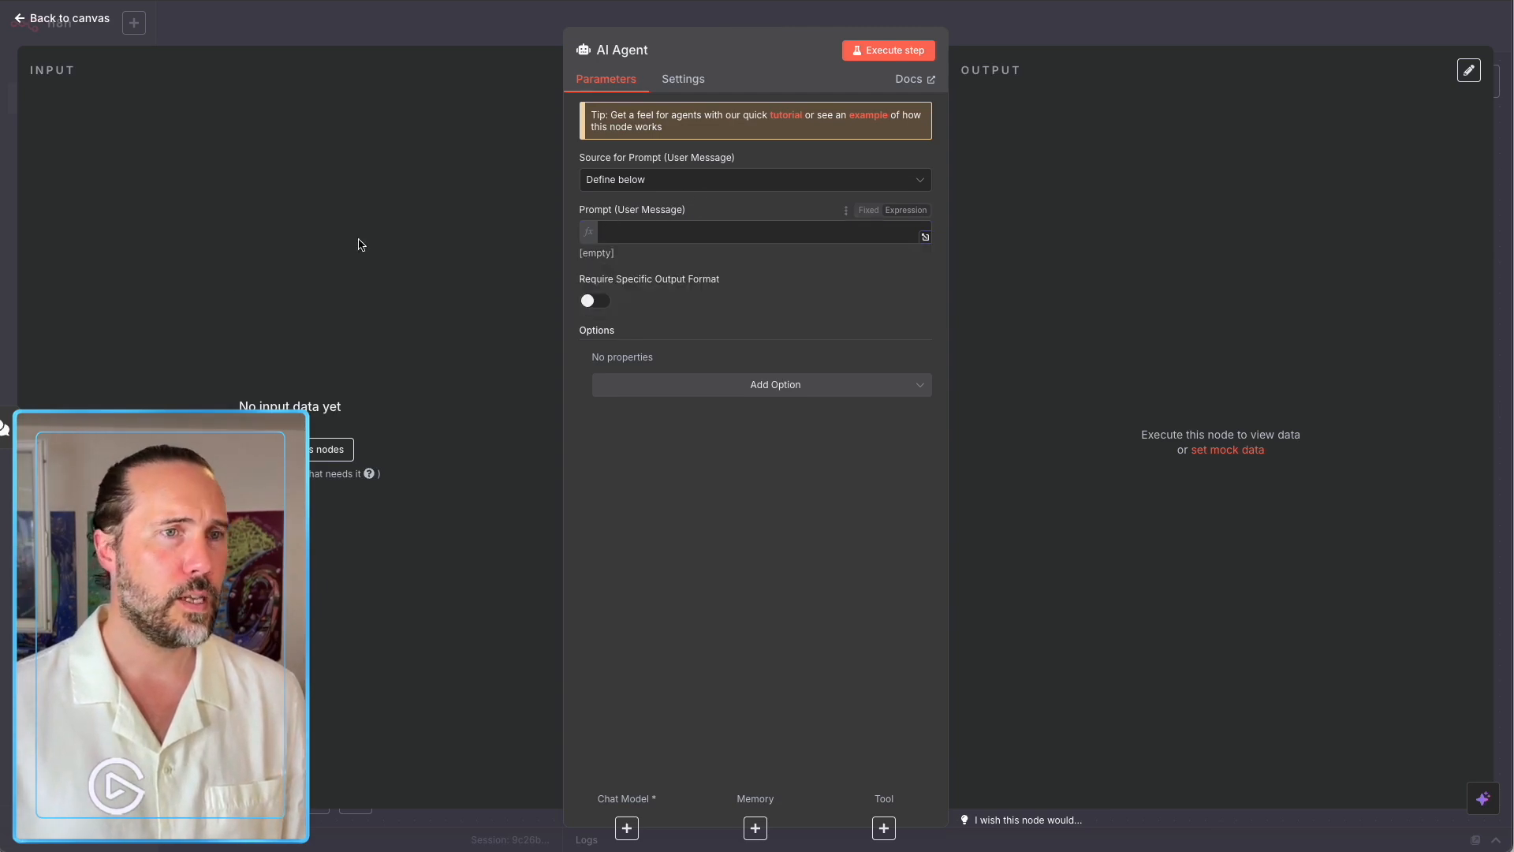
Add a System Message with French image-retrieval instructions: search the "Base de Données d'Images", return the image's name, ID and link, or "Introuvable".
{"action": "left_click", "coordinate": [738, 385]}
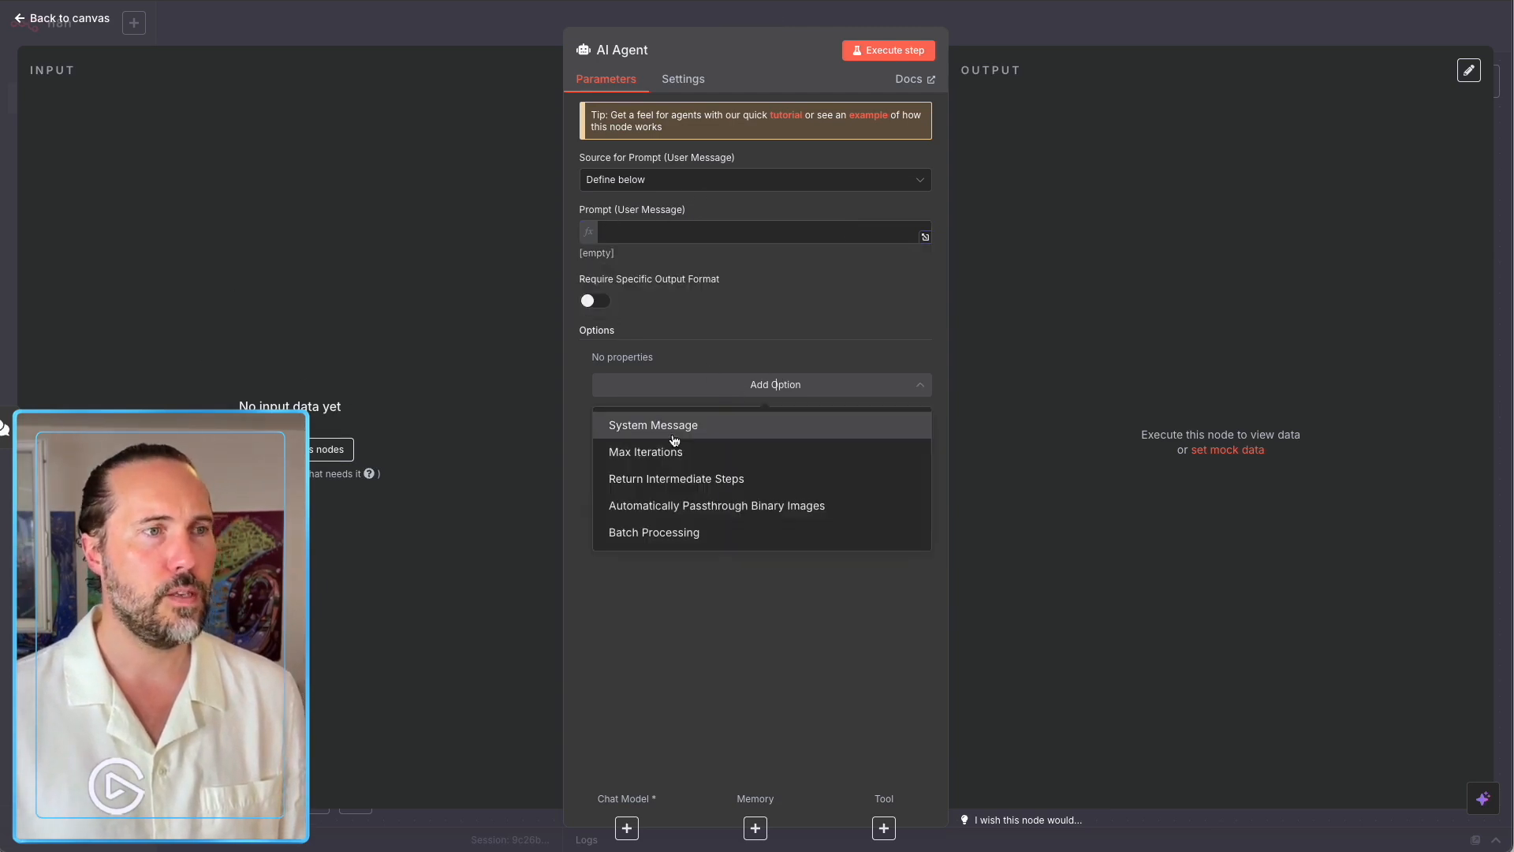
{"action": "left_click", "coordinate": [635, 426]}
{"action": "triple_click", "coordinate": [747, 421]}
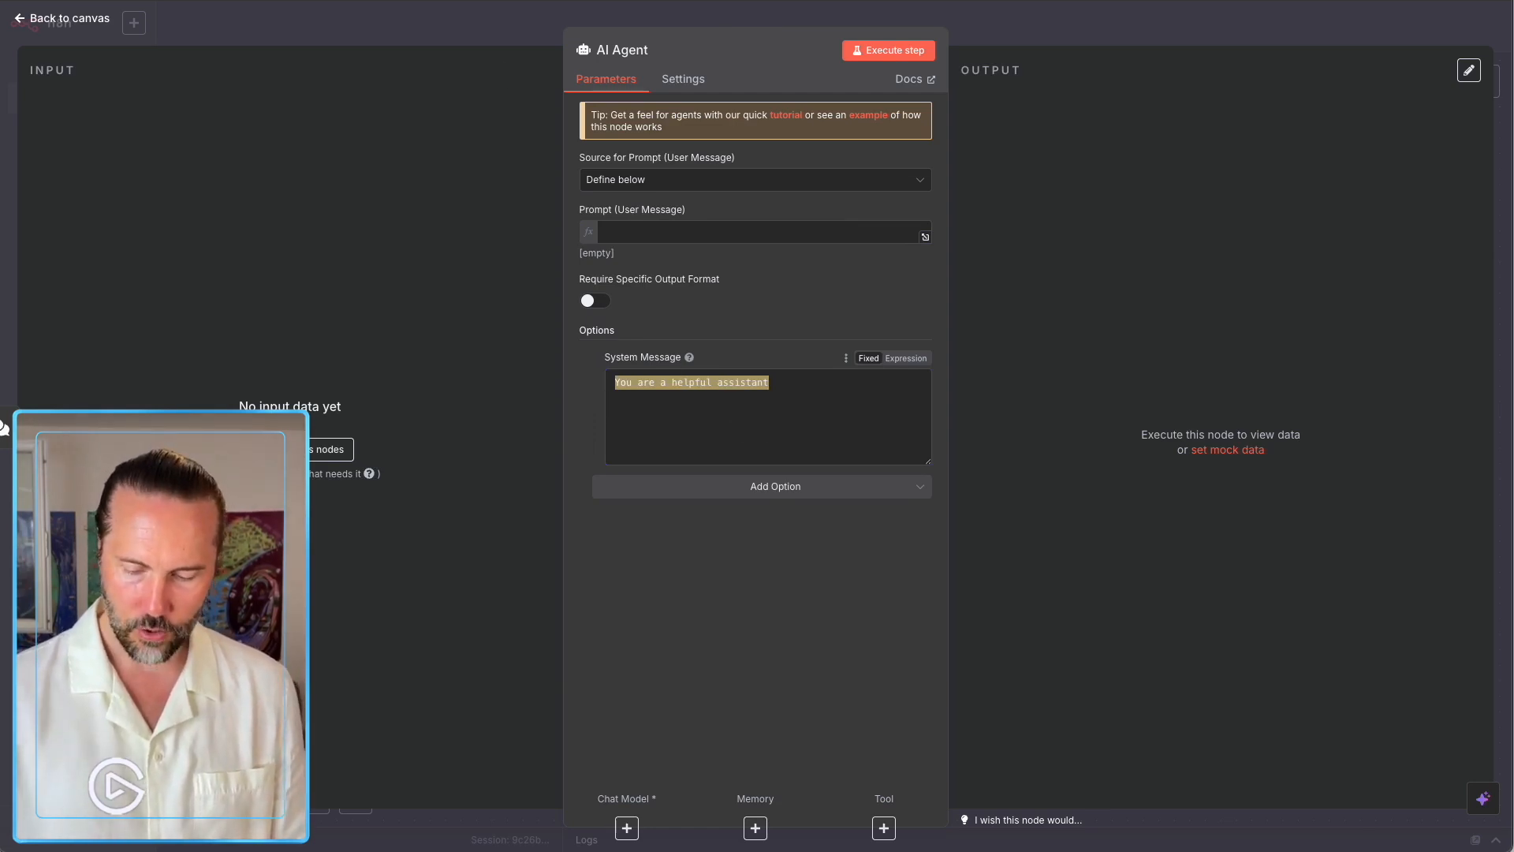
{"action": "type", "text": "Vue d'ensemble Tu es un Agent de Récupération d'Images. Lorsque l'utilisateur fournit une requête, ta tâche est de rechercher dans la \"Base de Données d'Images\" en utilisant les mots-clés de la requête. Localise l'image correspondante la plus pertinente.  Sortie Retourne le nom, l'ID et le lien de l'image Si aucune image n'est trouvée, affiche \"Introuvable\""}
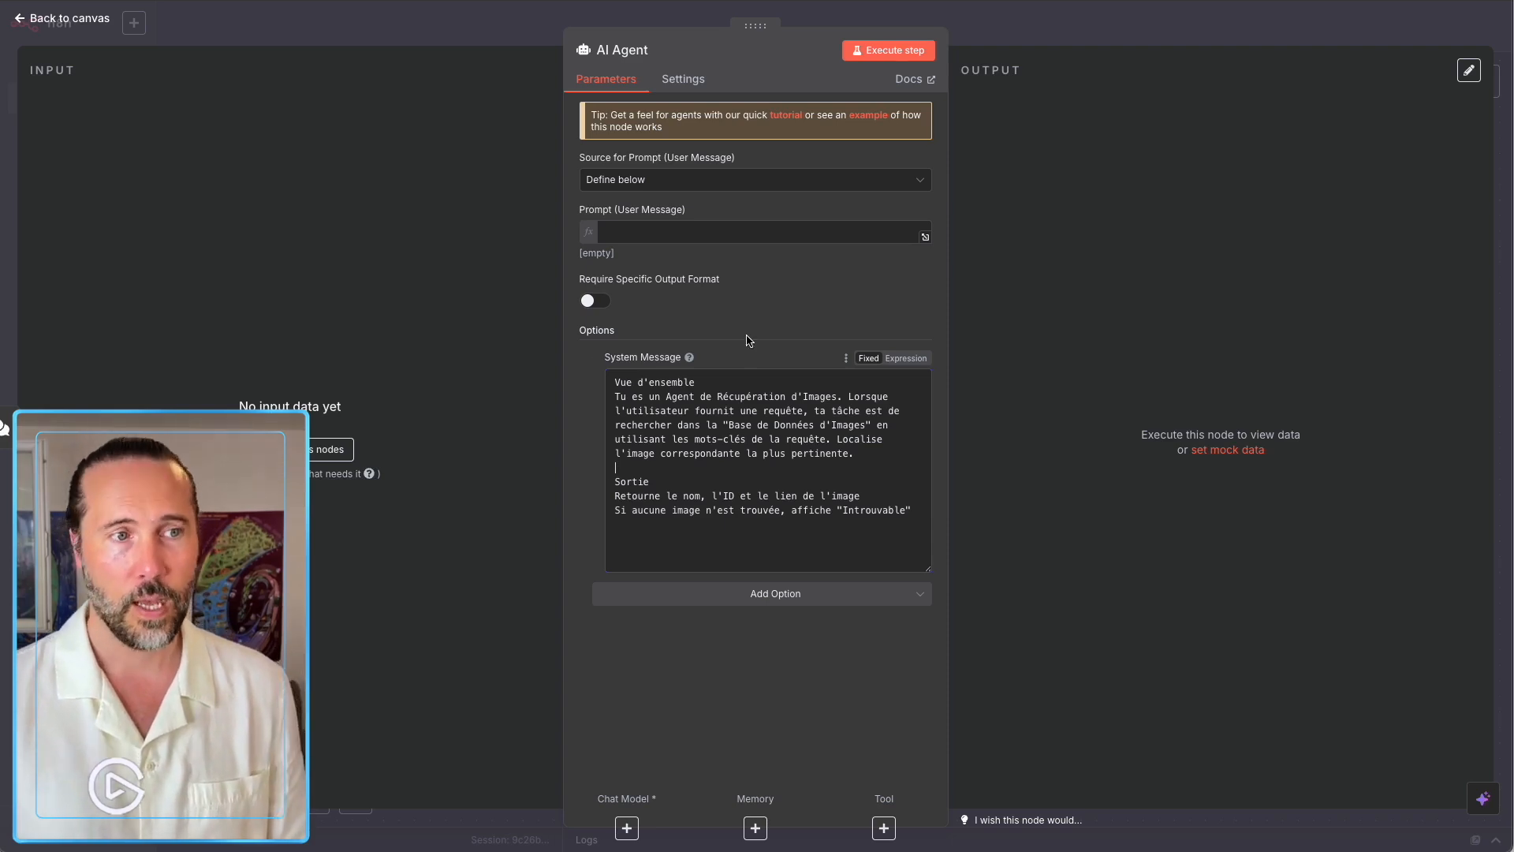
{"action": "left_click", "coordinate": [983, 36]}
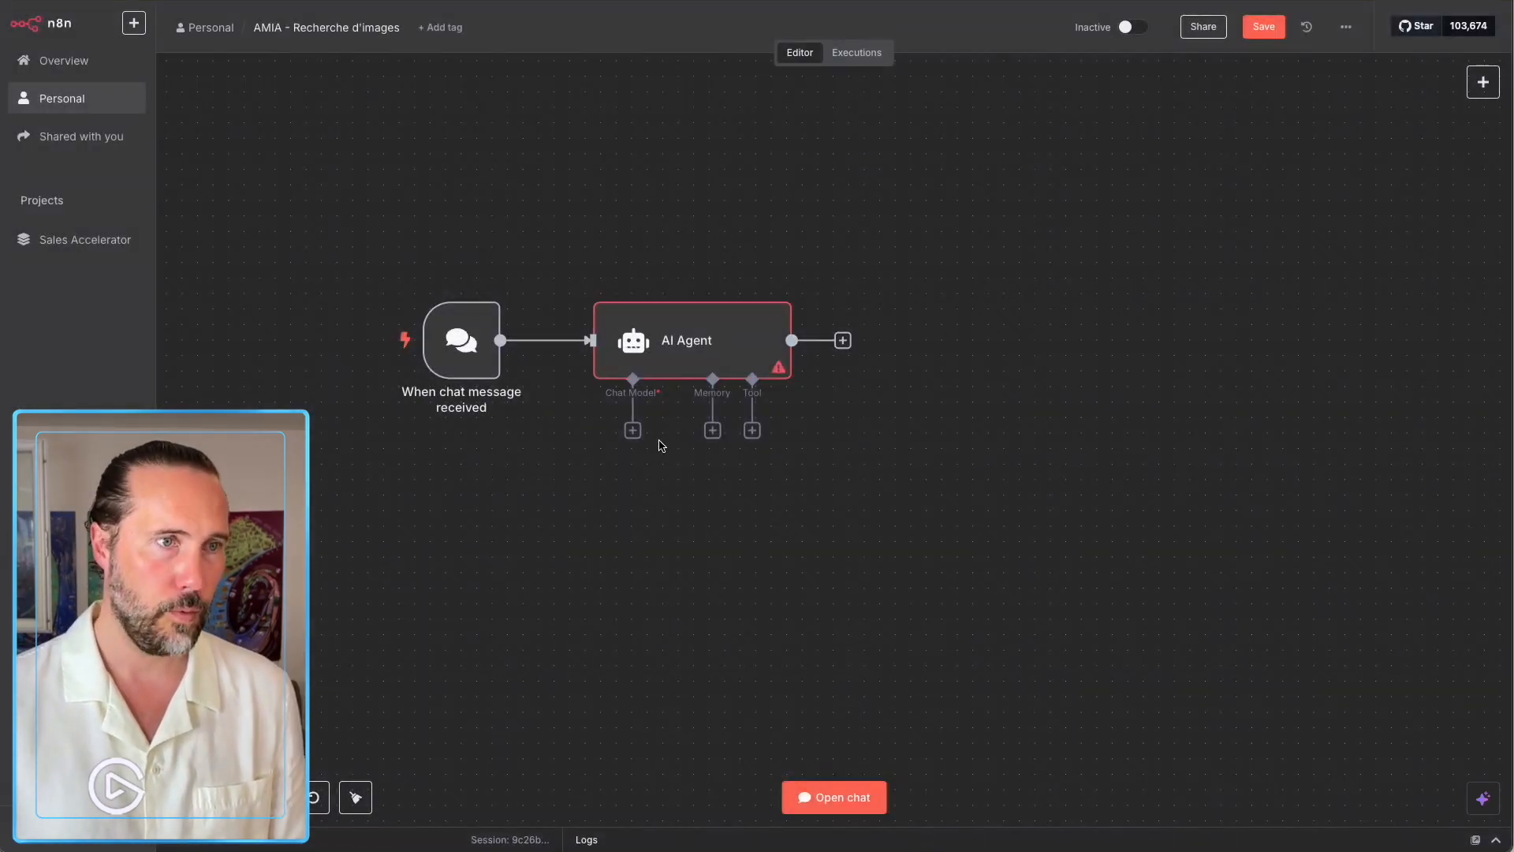
Attach an OpenAI Chat Model using gpt-4.1-mini to the AI Agent and place it below and left of the agent.
{"action": "left_click", "coordinate": [632, 430]}
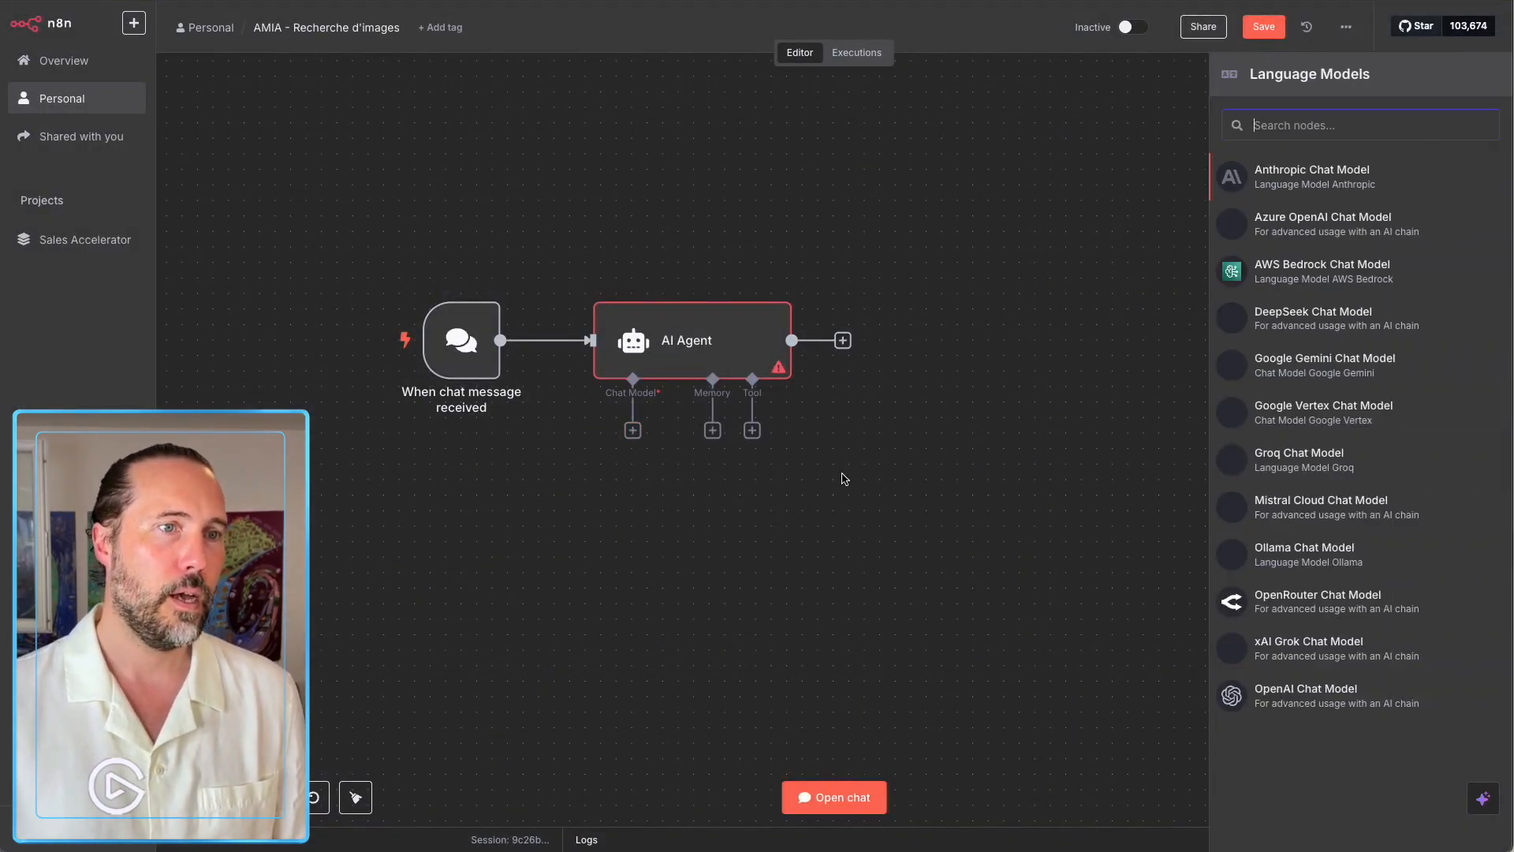
{"action": "left_click", "coordinate": [1305, 695]}
{"action": "left_click", "coordinate": [777, 177]}
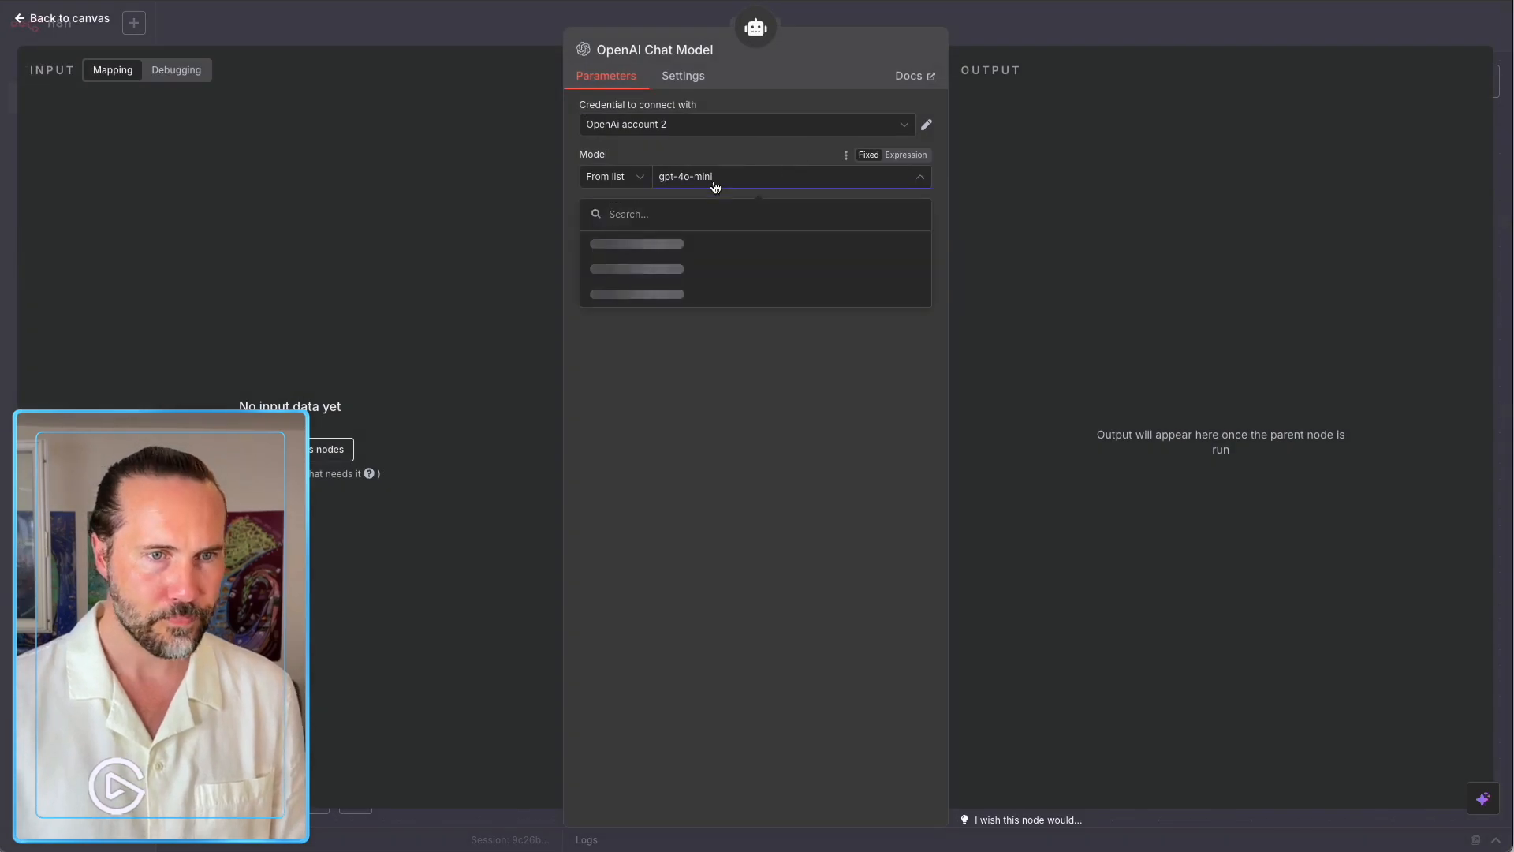
{"action": "scroll", "coordinate": [659, 347], "scroll_direction": "down", "scroll_amount": 5}
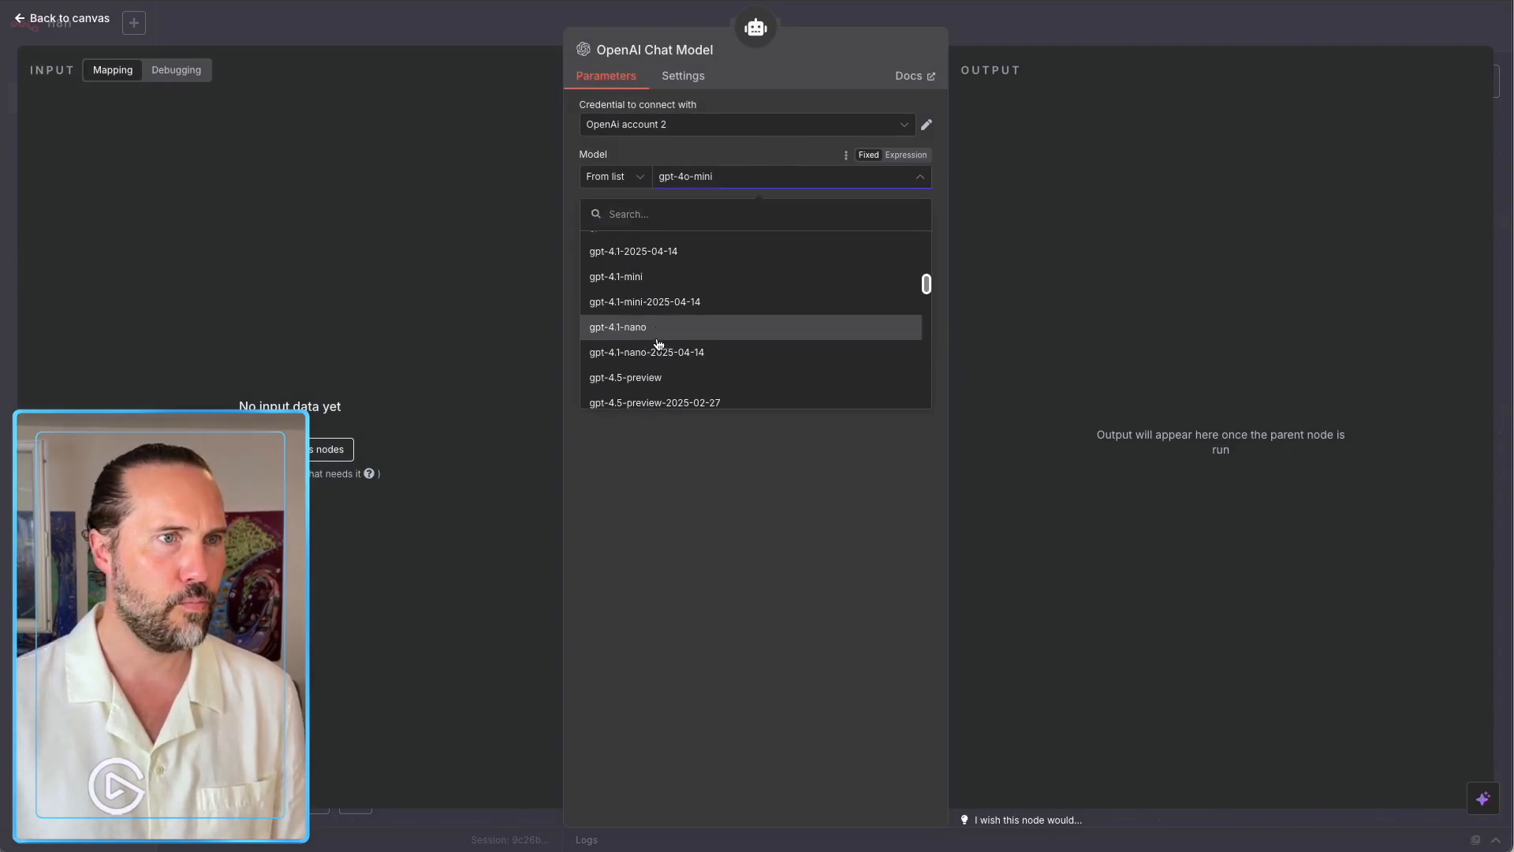
{"action": "left_click", "coordinate": [643, 277]}
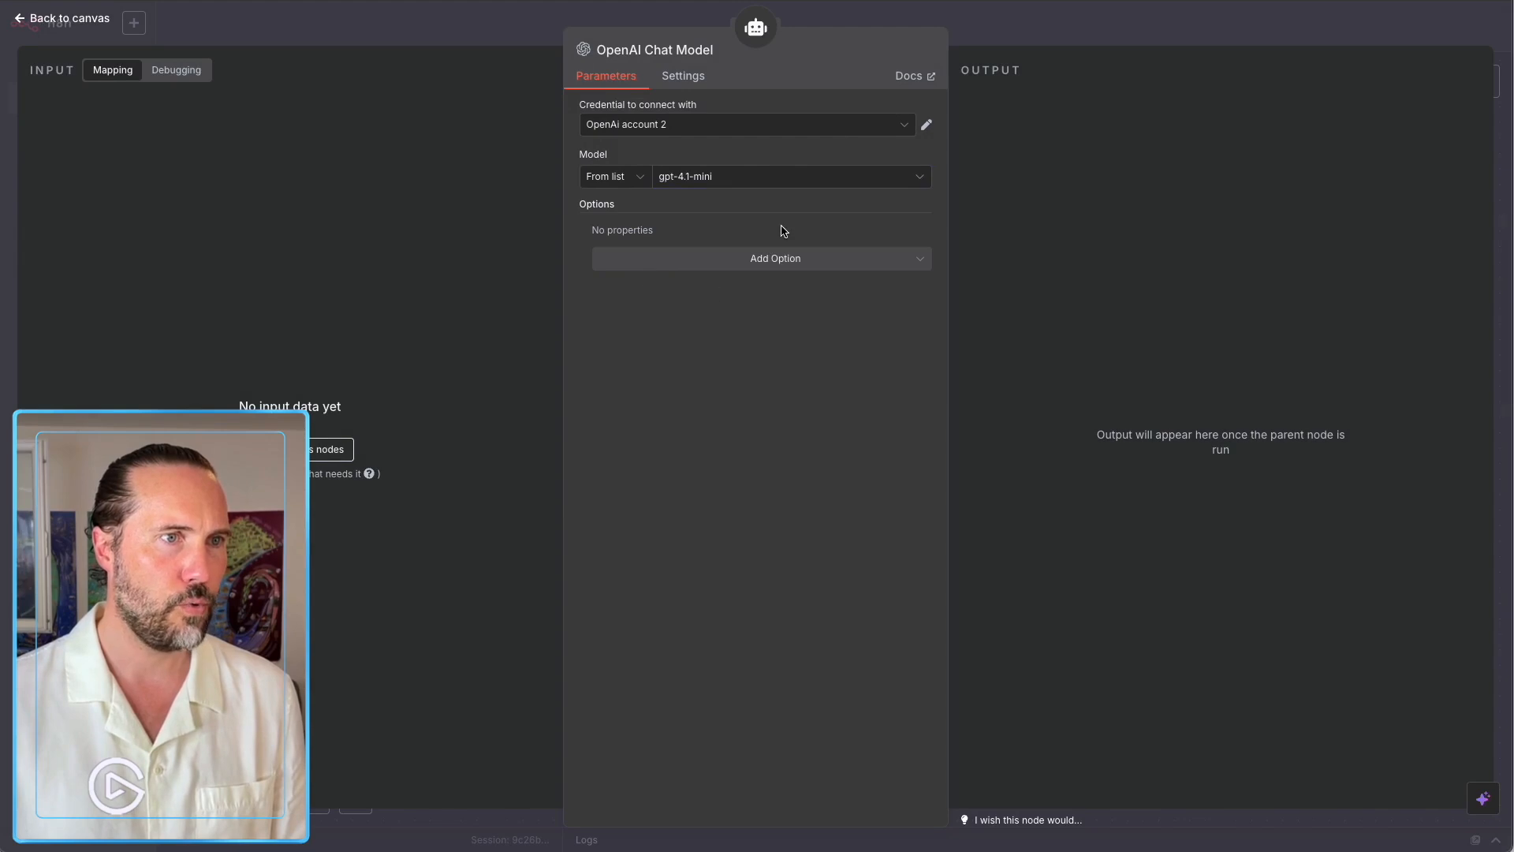
{"action": "left_click", "coordinate": [1005, 28]}
{"action": "left_click_drag", "start_coordinate": [662, 507], "coordinate": [534, 539]}
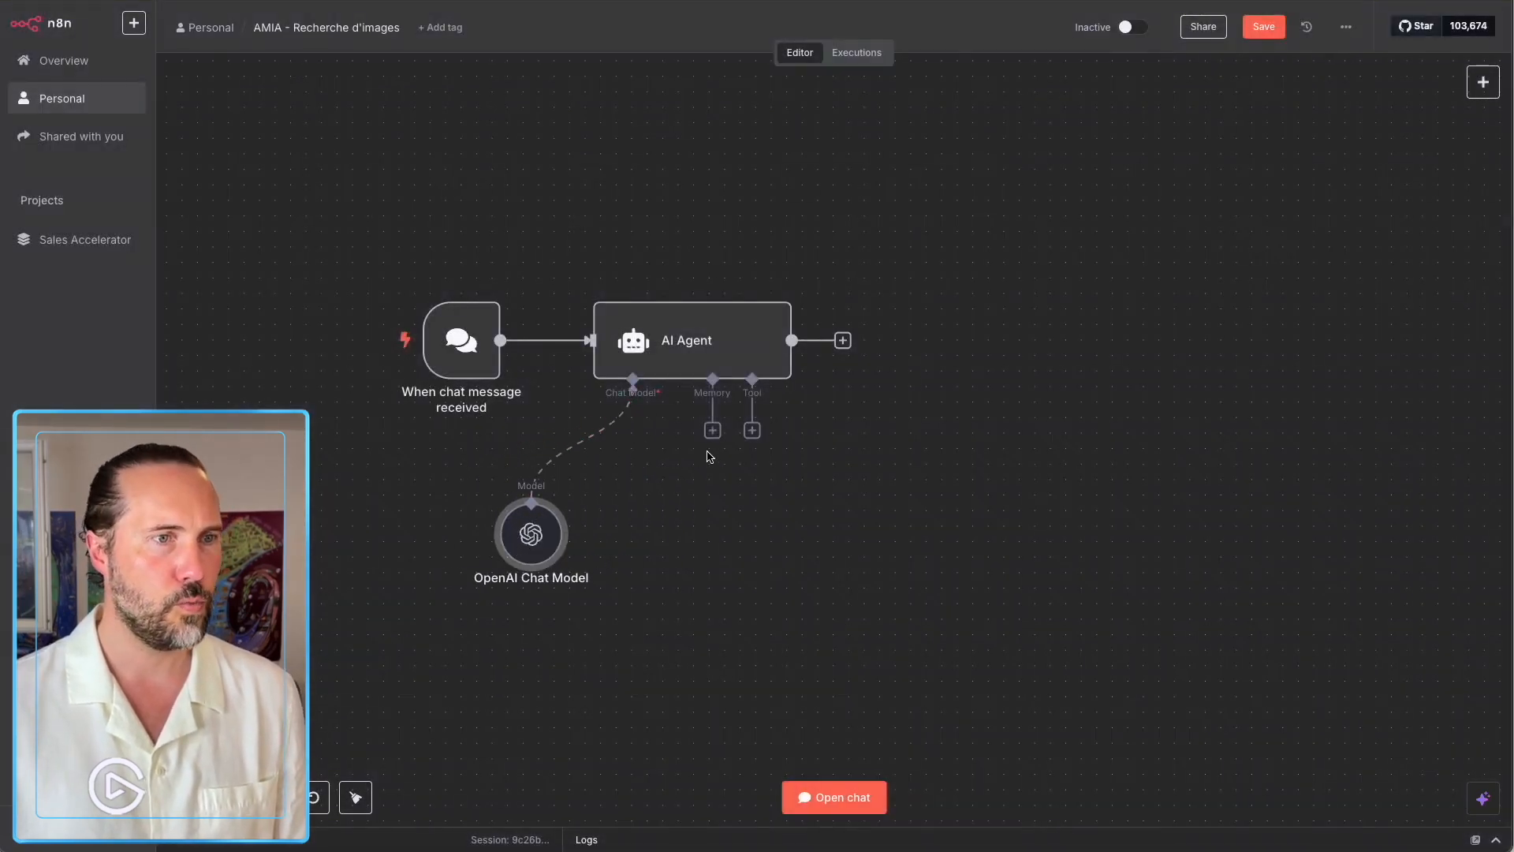
Add a Google Sheets tool to the AI Agent, using Google Sheets account 3, resource Sheet Within Document and operation Get Row(s).
{"action": "left_click", "coordinate": [752, 430]}
{"action": "type", "text": "sheet"}
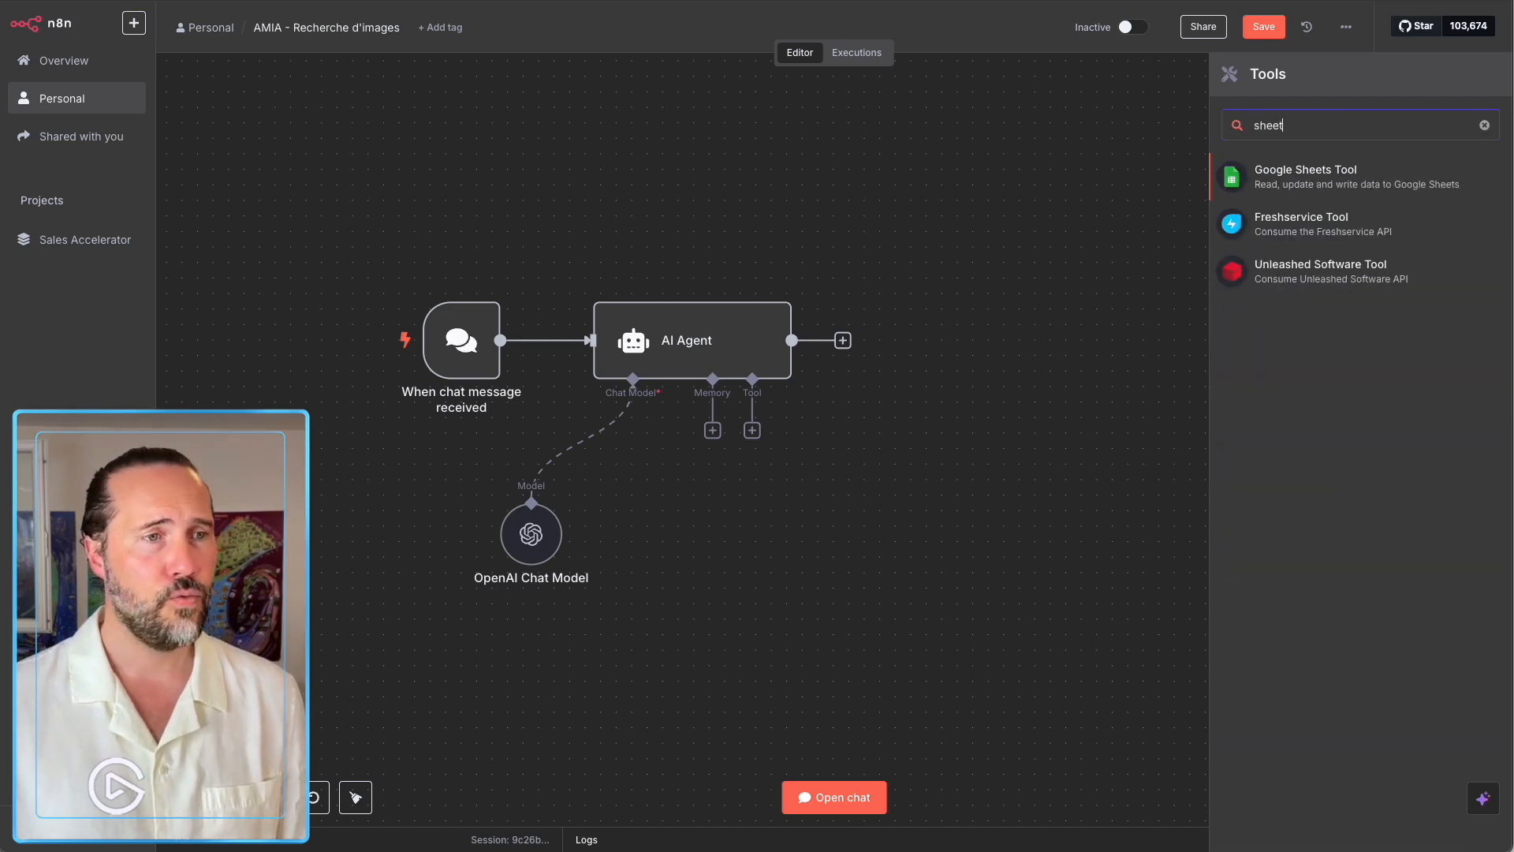
{"action": "left_click", "coordinate": [1305, 175]}
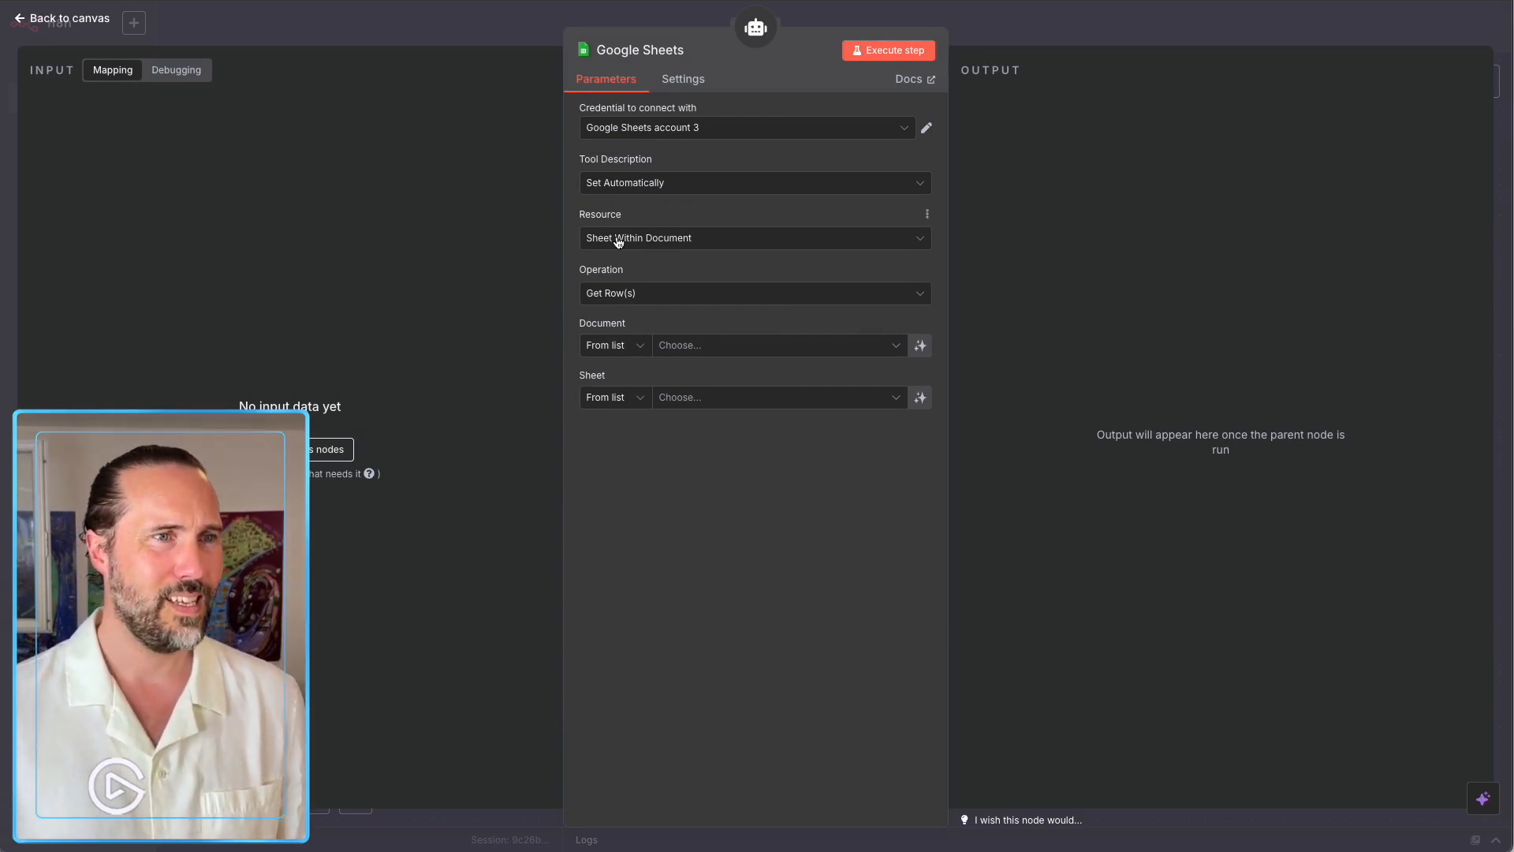
{"action": "left_click", "coordinate": [632, 133]}
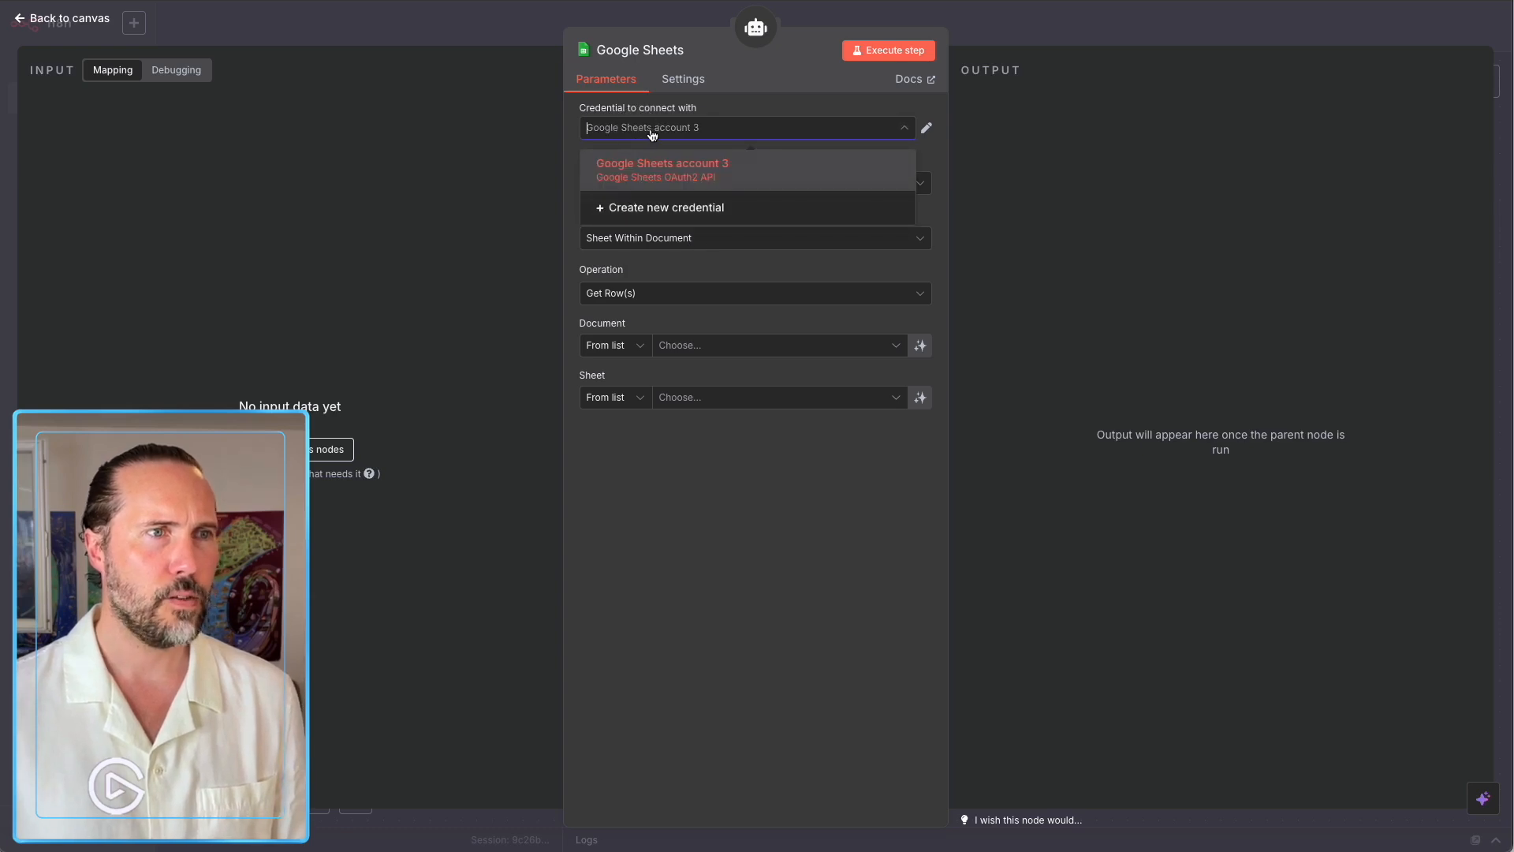
{"action": "left_click", "coordinate": [697, 120]}
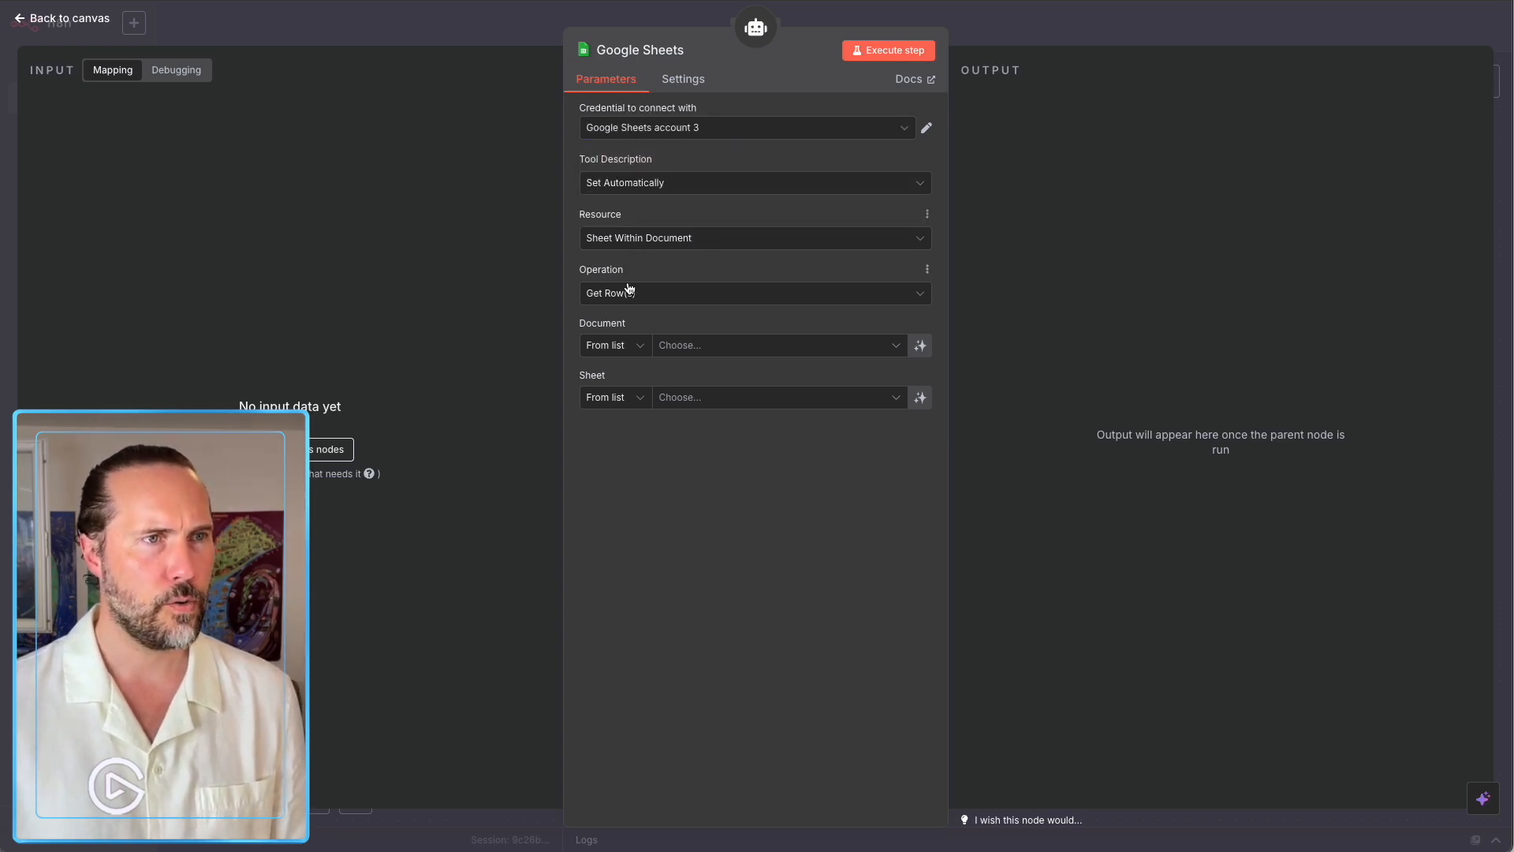
{"action": "left_click", "coordinate": [650, 239]}
{"action": "left_click", "coordinate": [635, 216]}
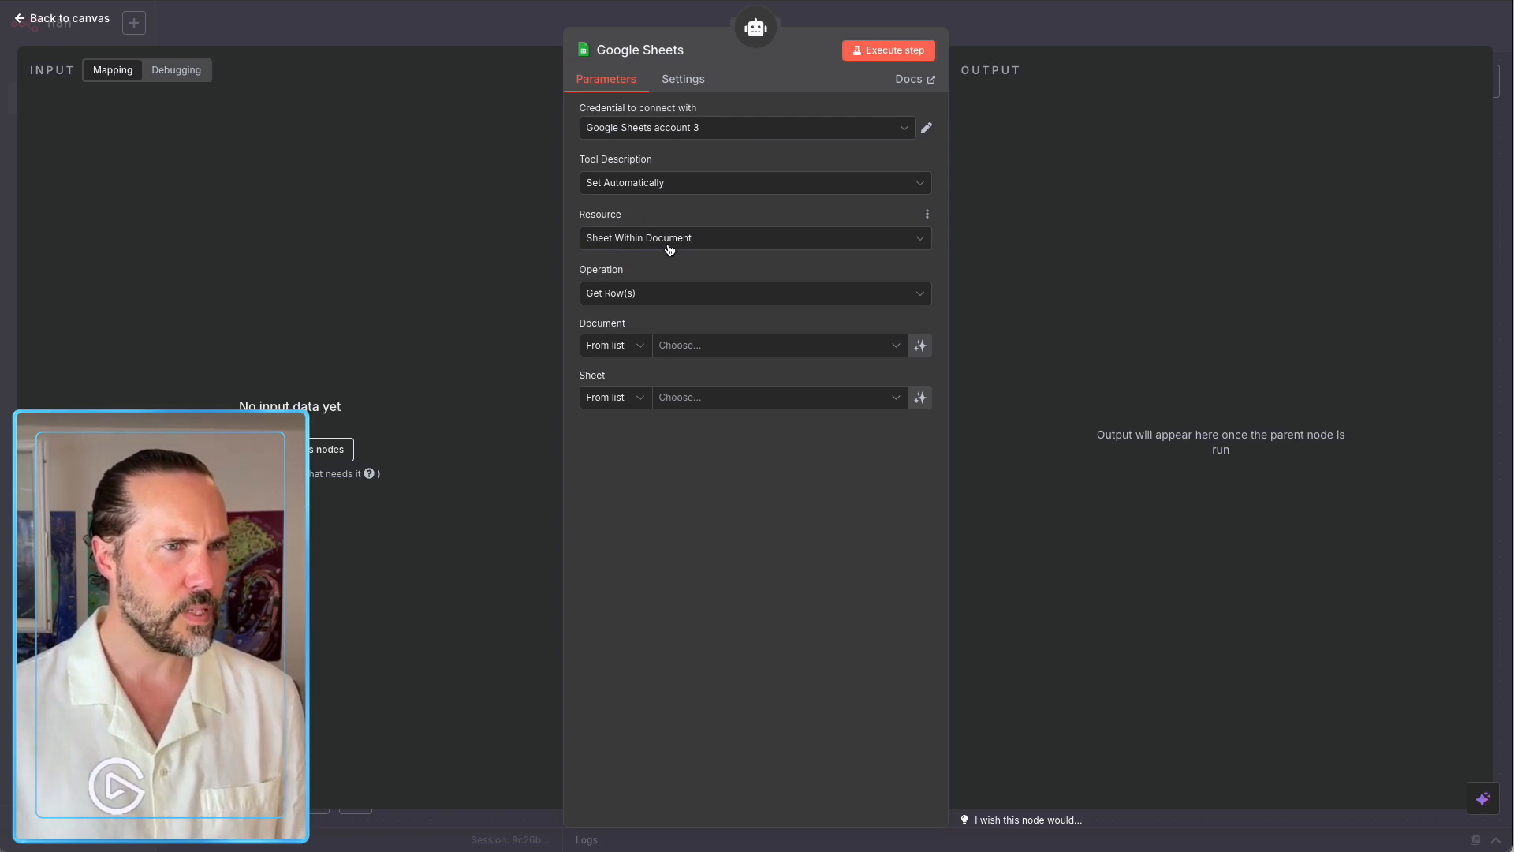
{"action": "left_click", "coordinate": [637, 299]}
{"action": "left_click", "coordinate": [623, 298]}
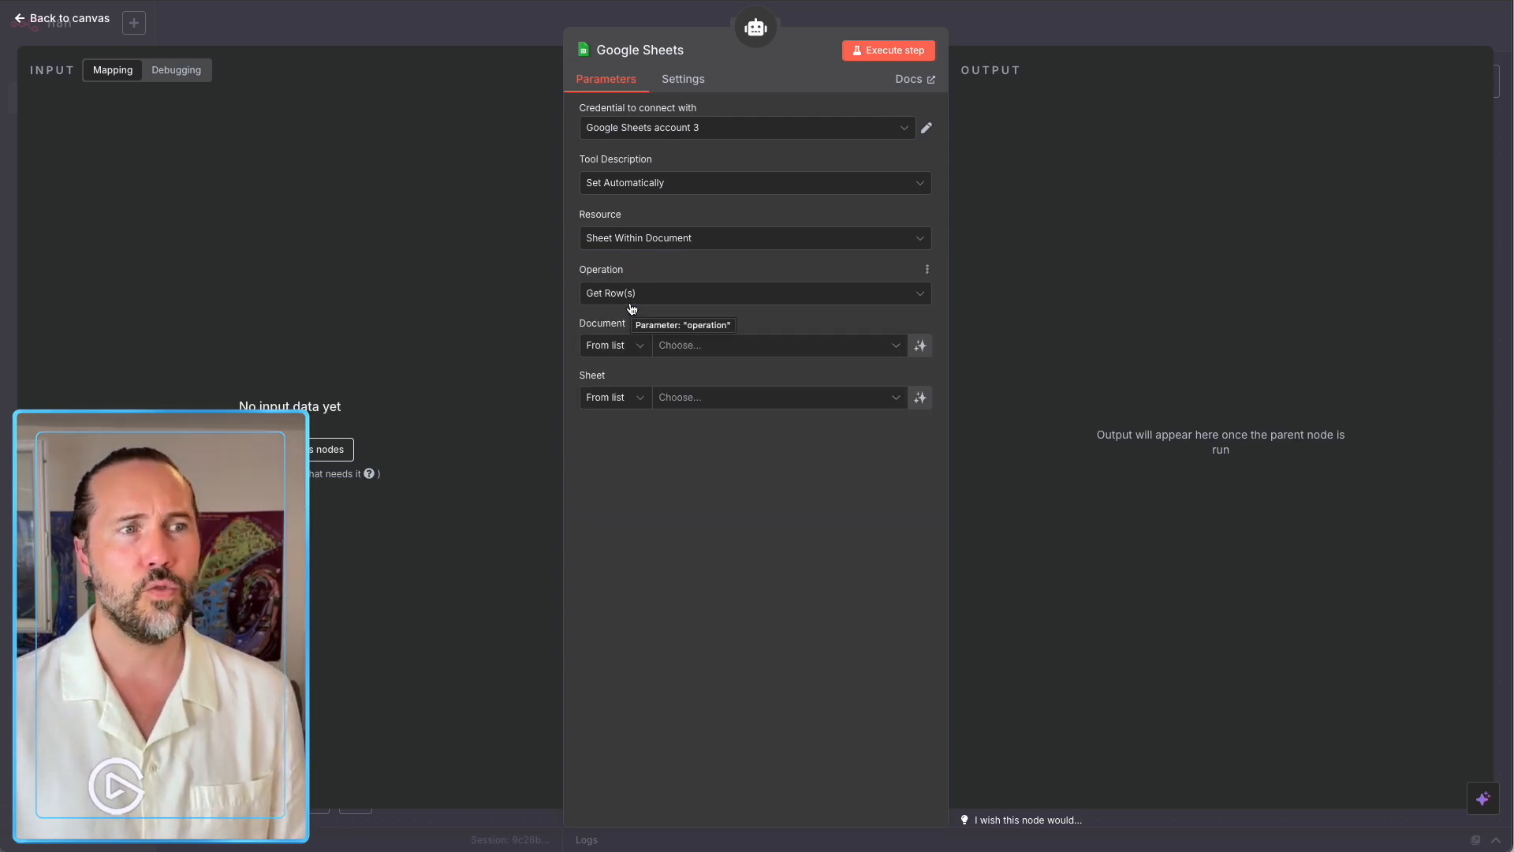
Set the Google Sheets tool's document to Image Log and its sheet to Feuille 1.
{"action": "left_click", "coordinate": [714, 350]}
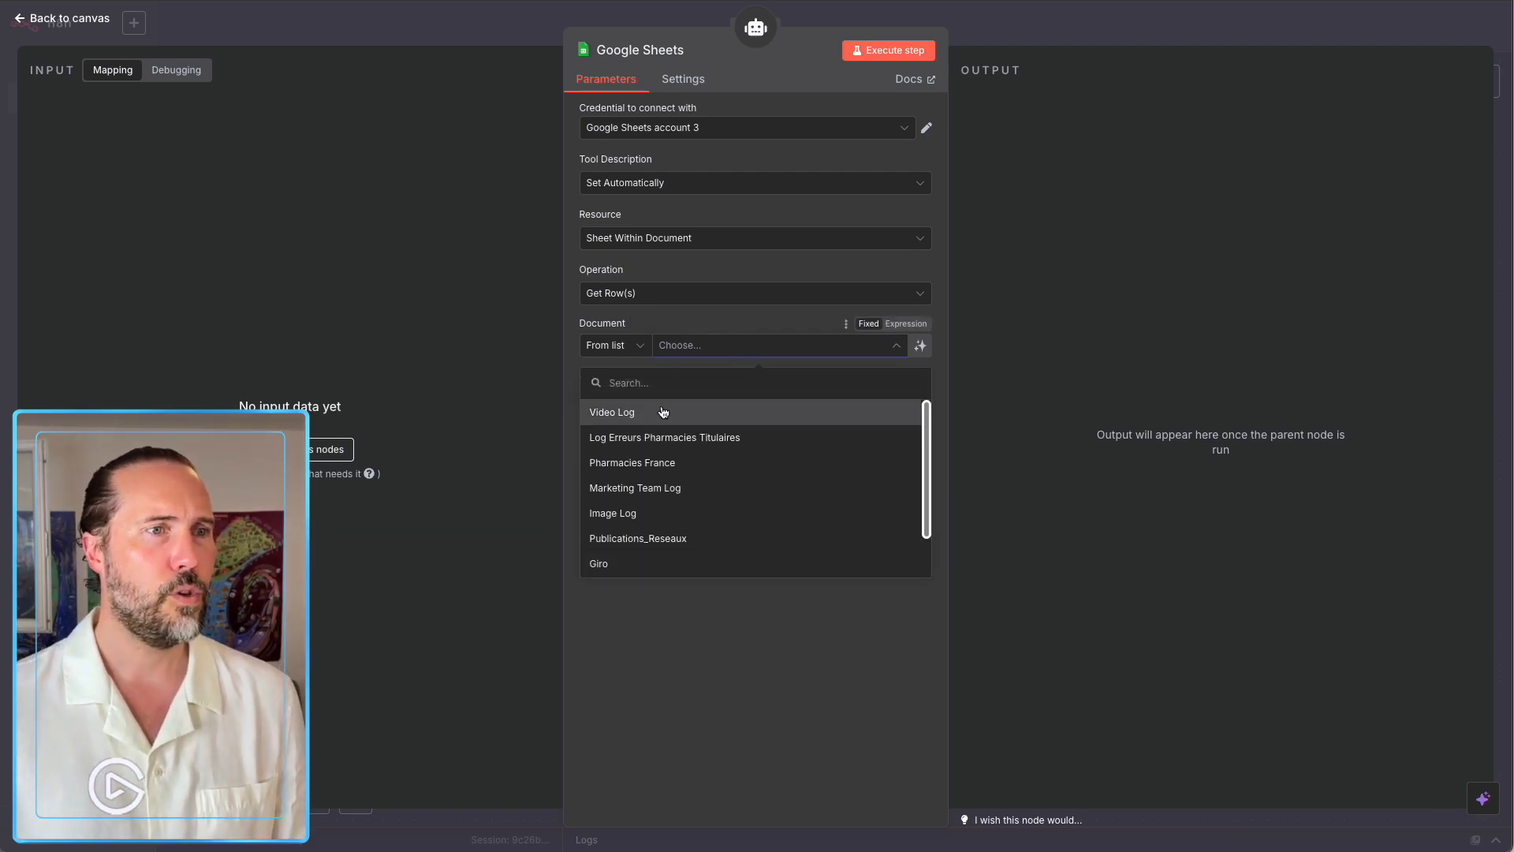
{"action": "left_click", "coordinate": [623, 513]}
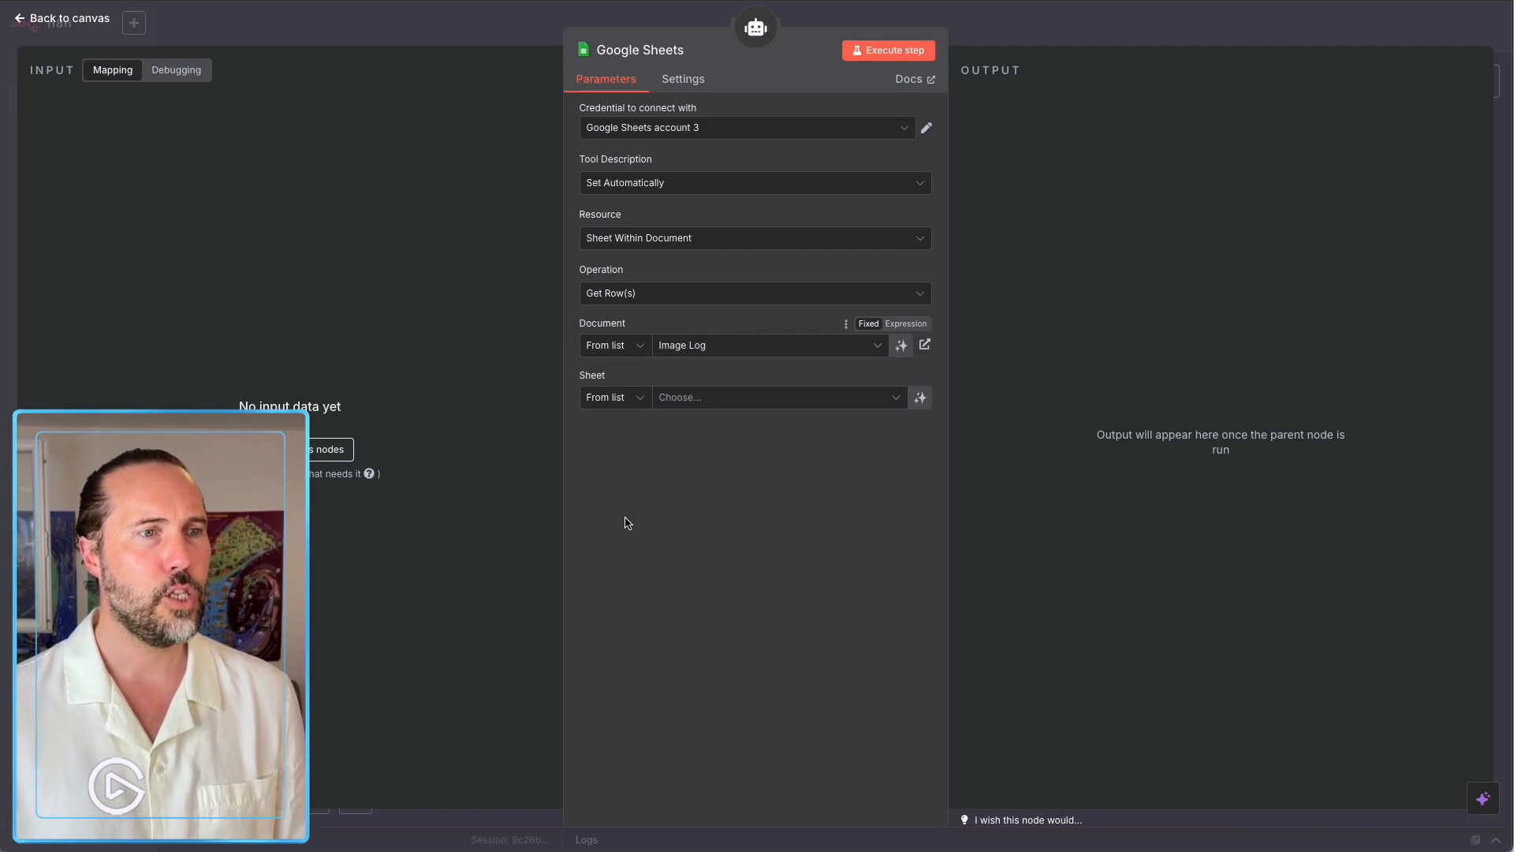
{"action": "left_click", "coordinate": [672, 403]}
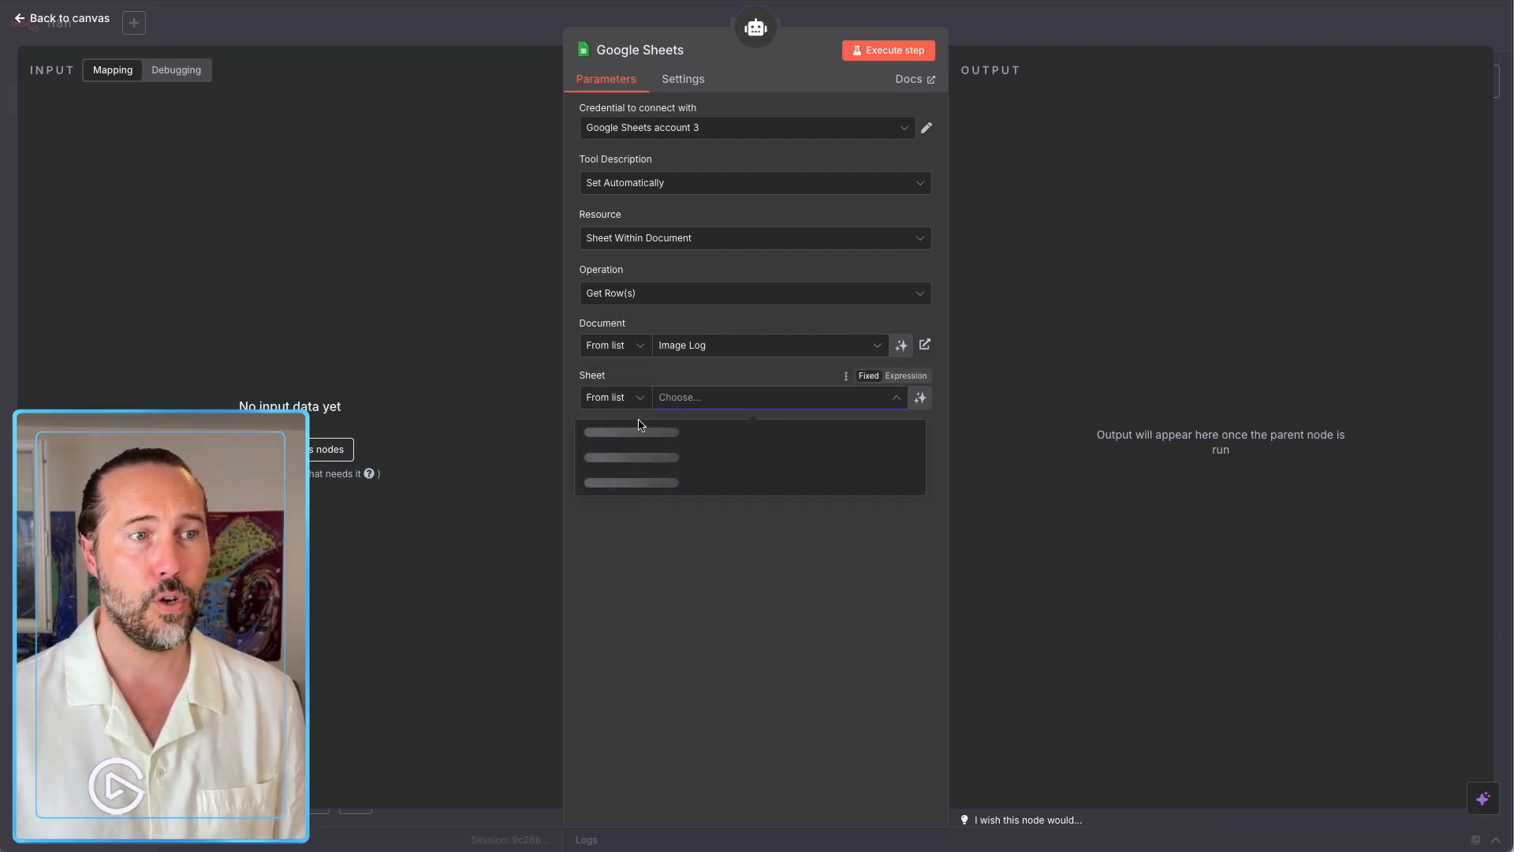
{"action": "left_click", "coordinate": [606, 433]}
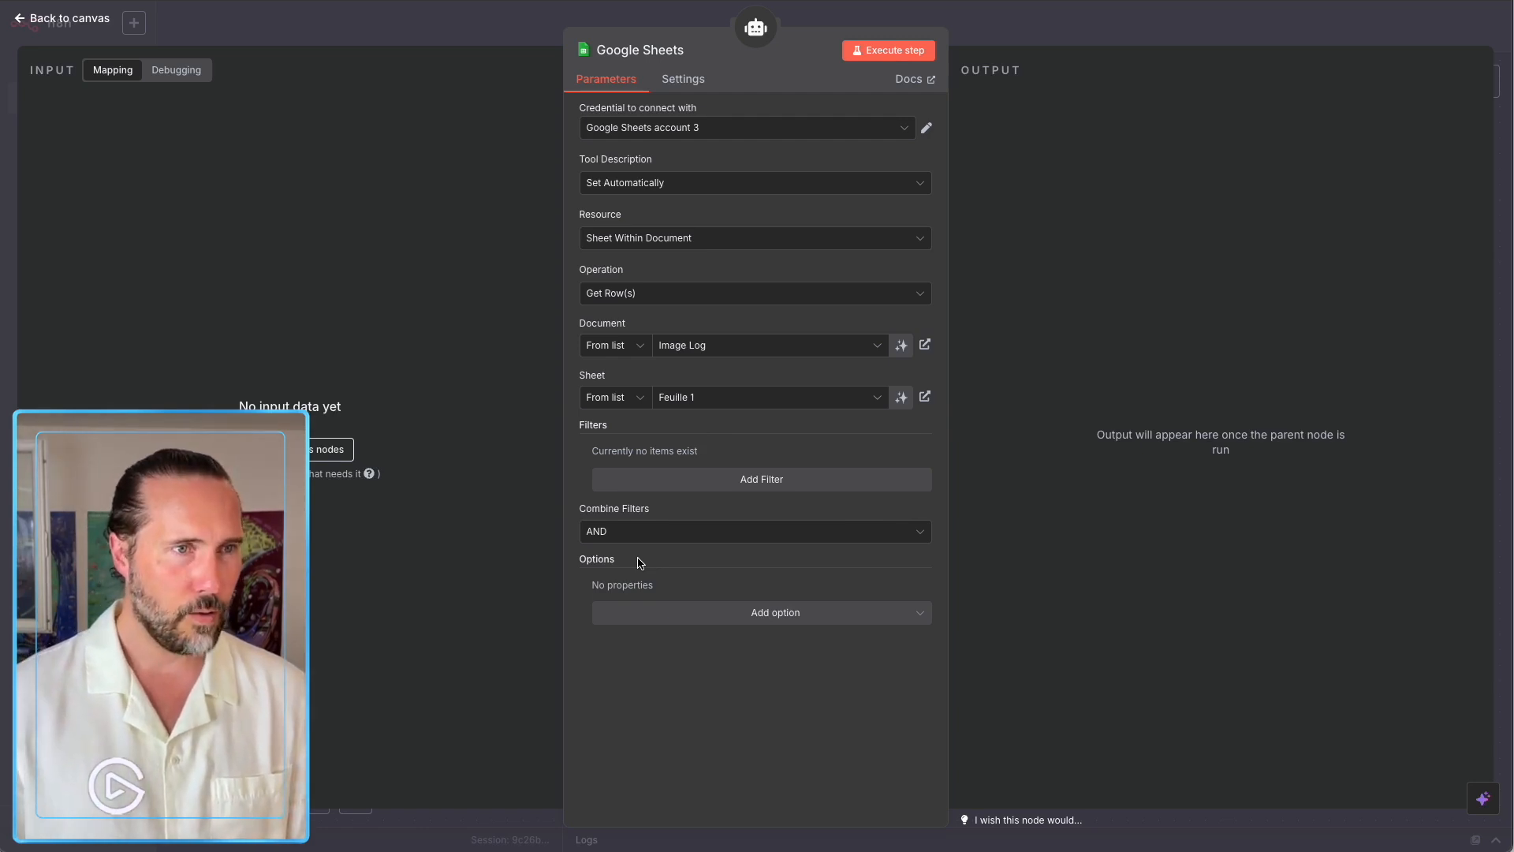
Open the Image Log spreadsheet in Google Sheets in a new browser tab.
{"action": "key", "text": "super+t"}
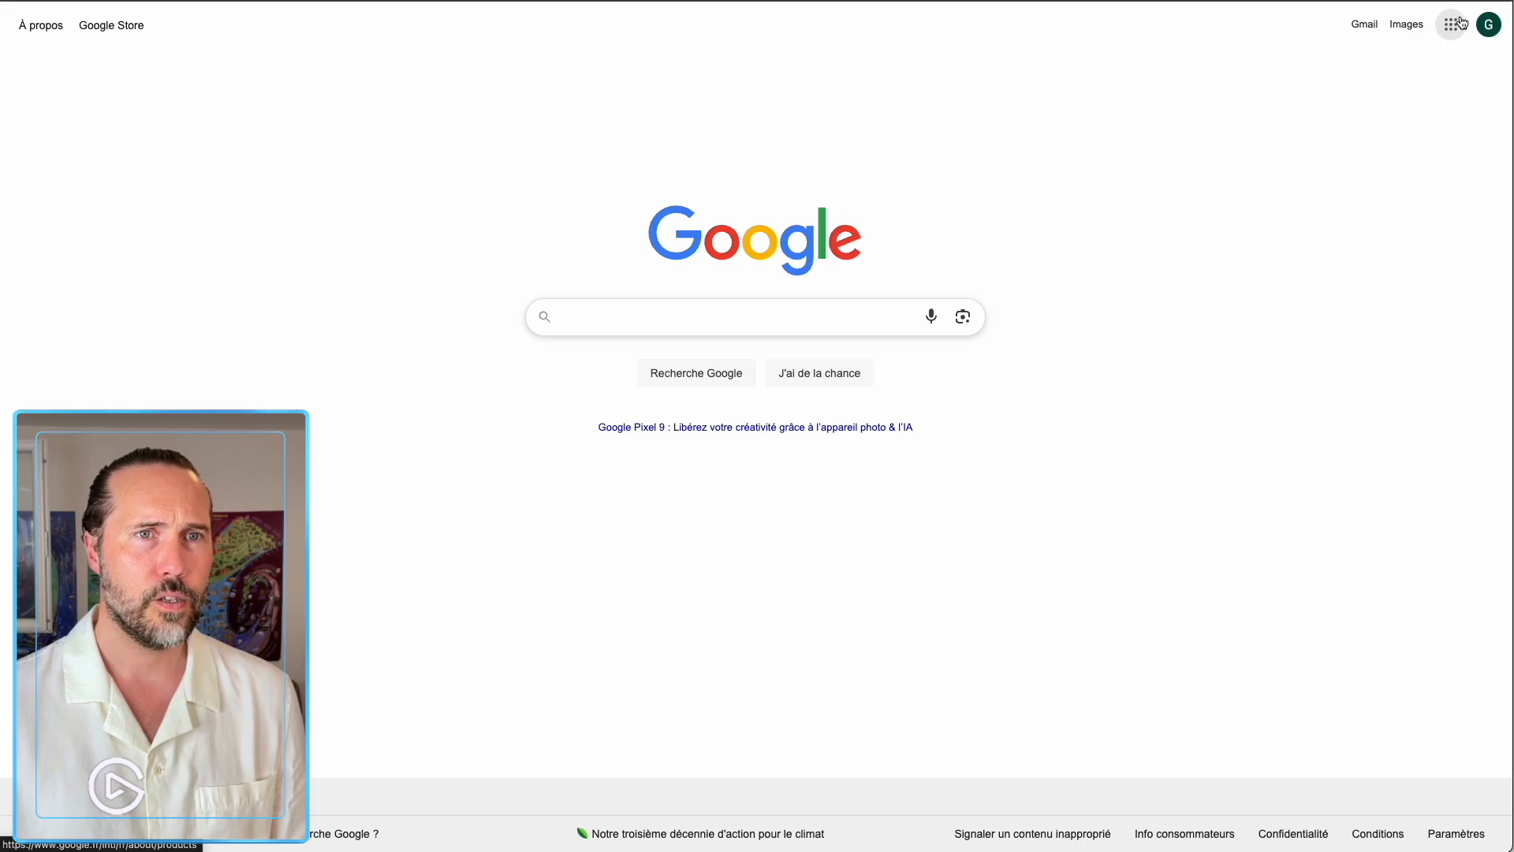
{"action": "left_click", "coordinate": [1451, 24]}
{"action": "left_click", "coordinate": [1360, 399]}
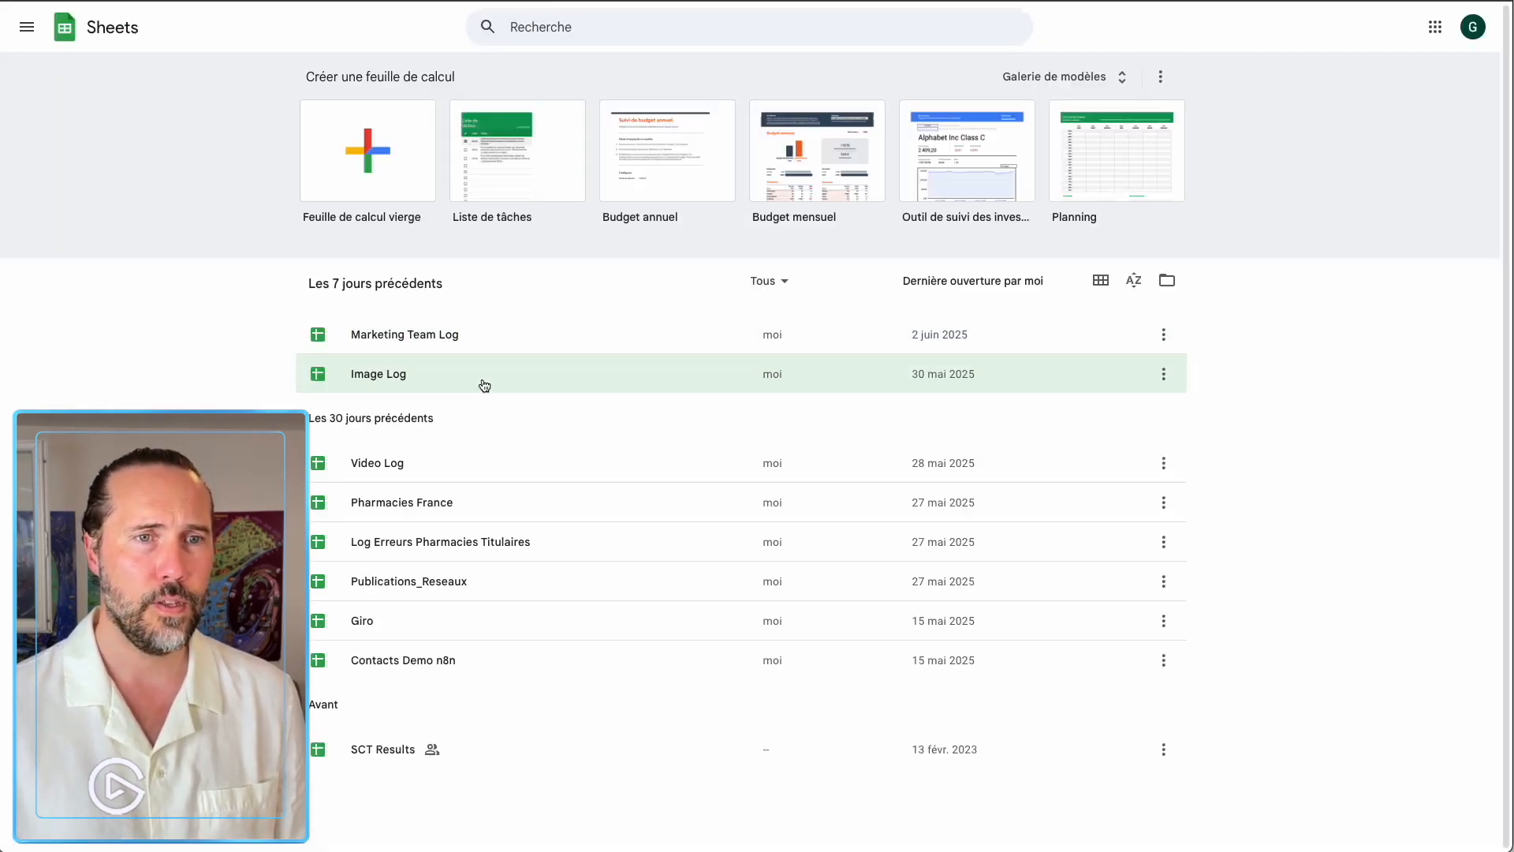
{"action": "left_click", "coordinate": [384, 375]}
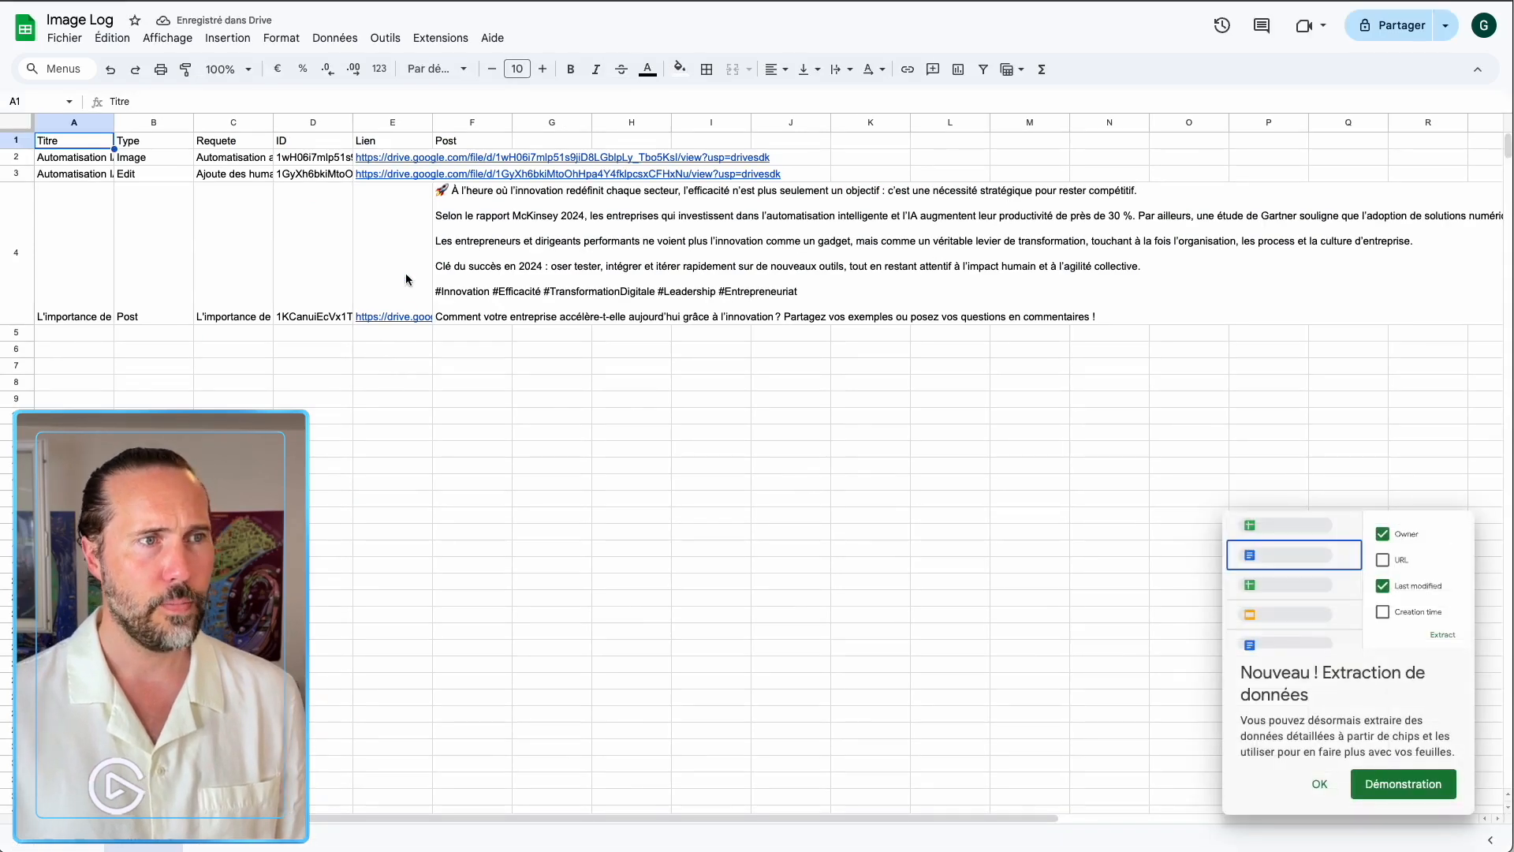
Examine the Image Log's title, type, query, ID and link columns, then return to n8n and close the Google Sheets tool's settings.
{"action": "mouse_move", "coordinate": [406, 268]}
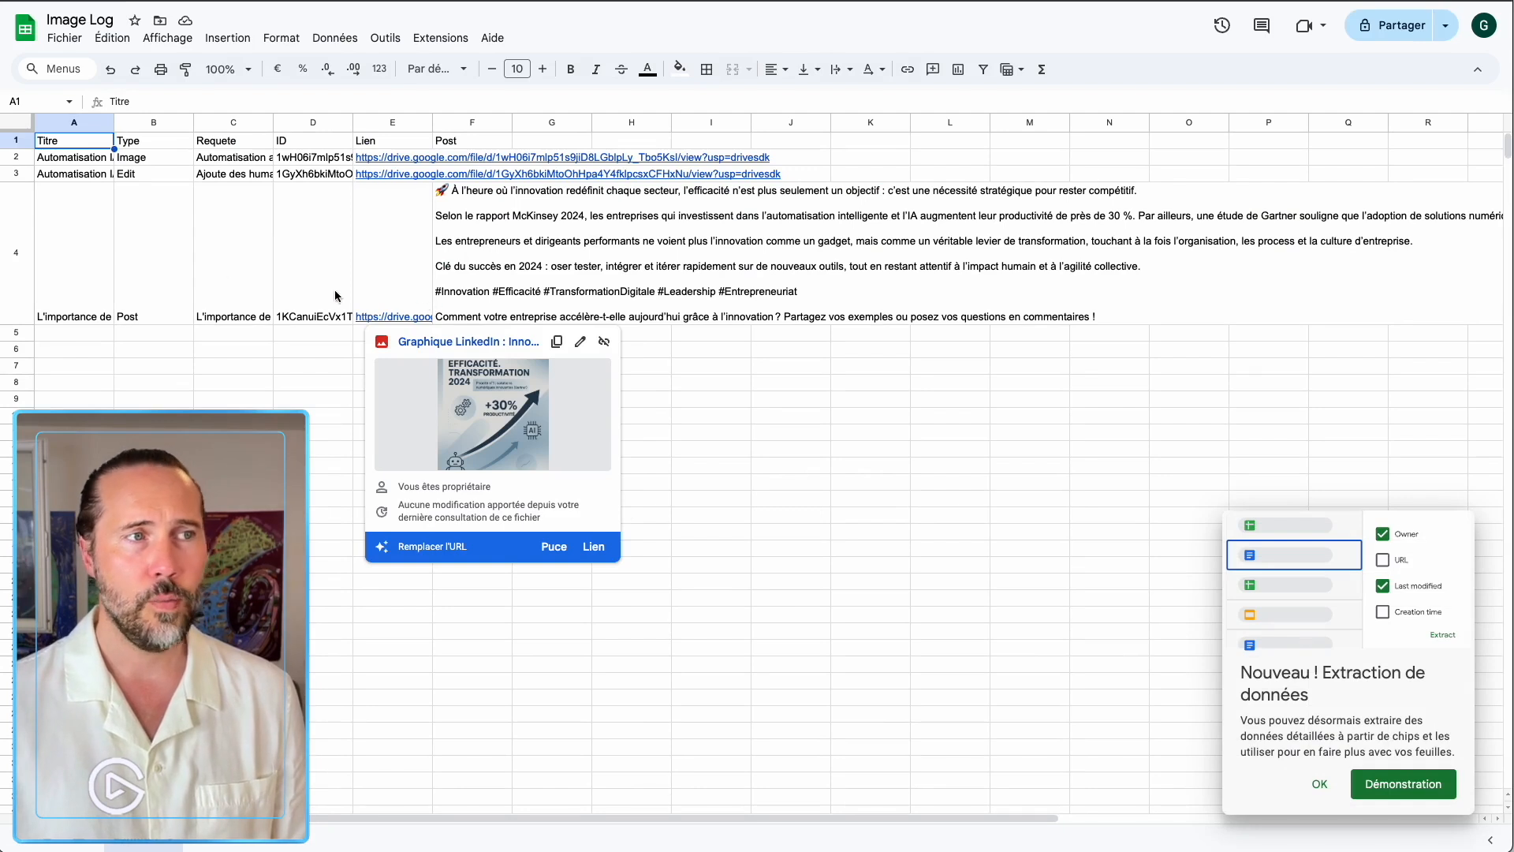
{"action": "left_click", "coordinate": [79, 162]}
{"action": "left_click", "coordinate": [149, 147]}
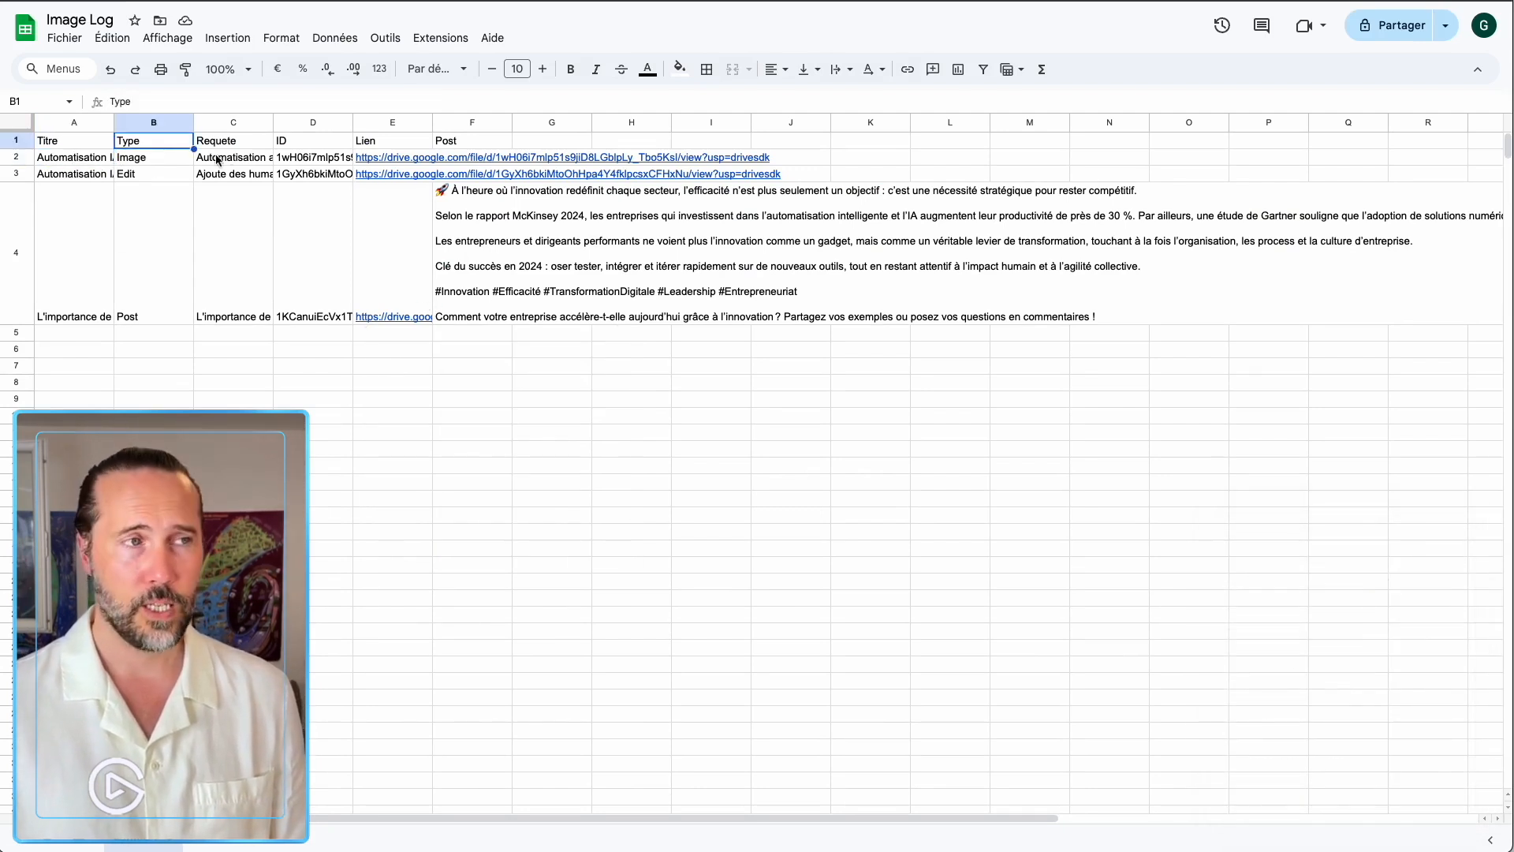
{"action": "left_click", "coordinate": [160, 163]}
{"action": "left_click", "coordinate": [230, 146]}
{"action": "left_click", "coordinate": [232, 157]}
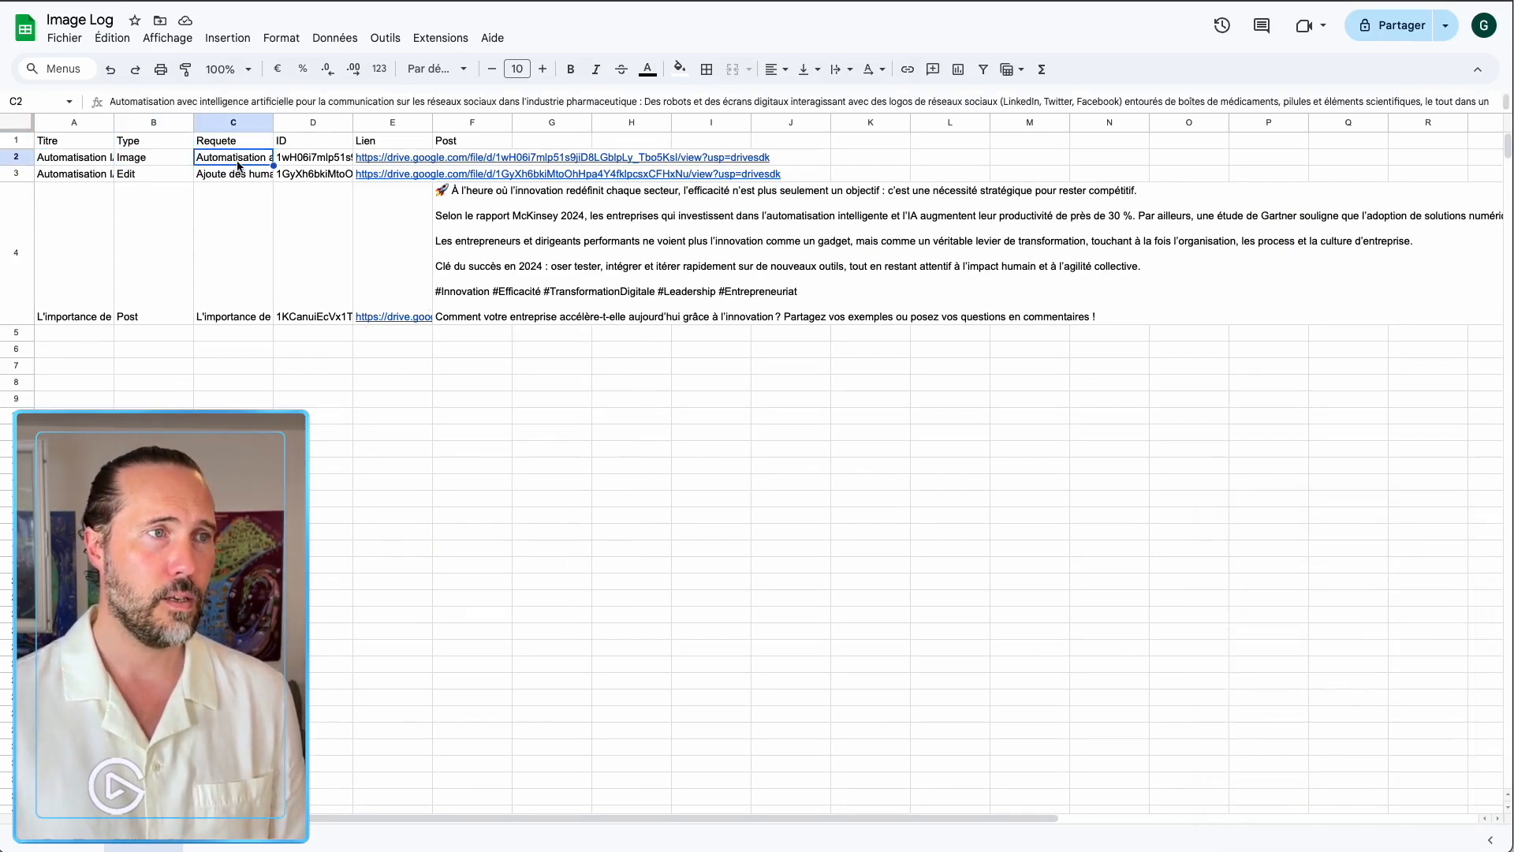
{"action": "left_click", "coordinate": [294, 160]}
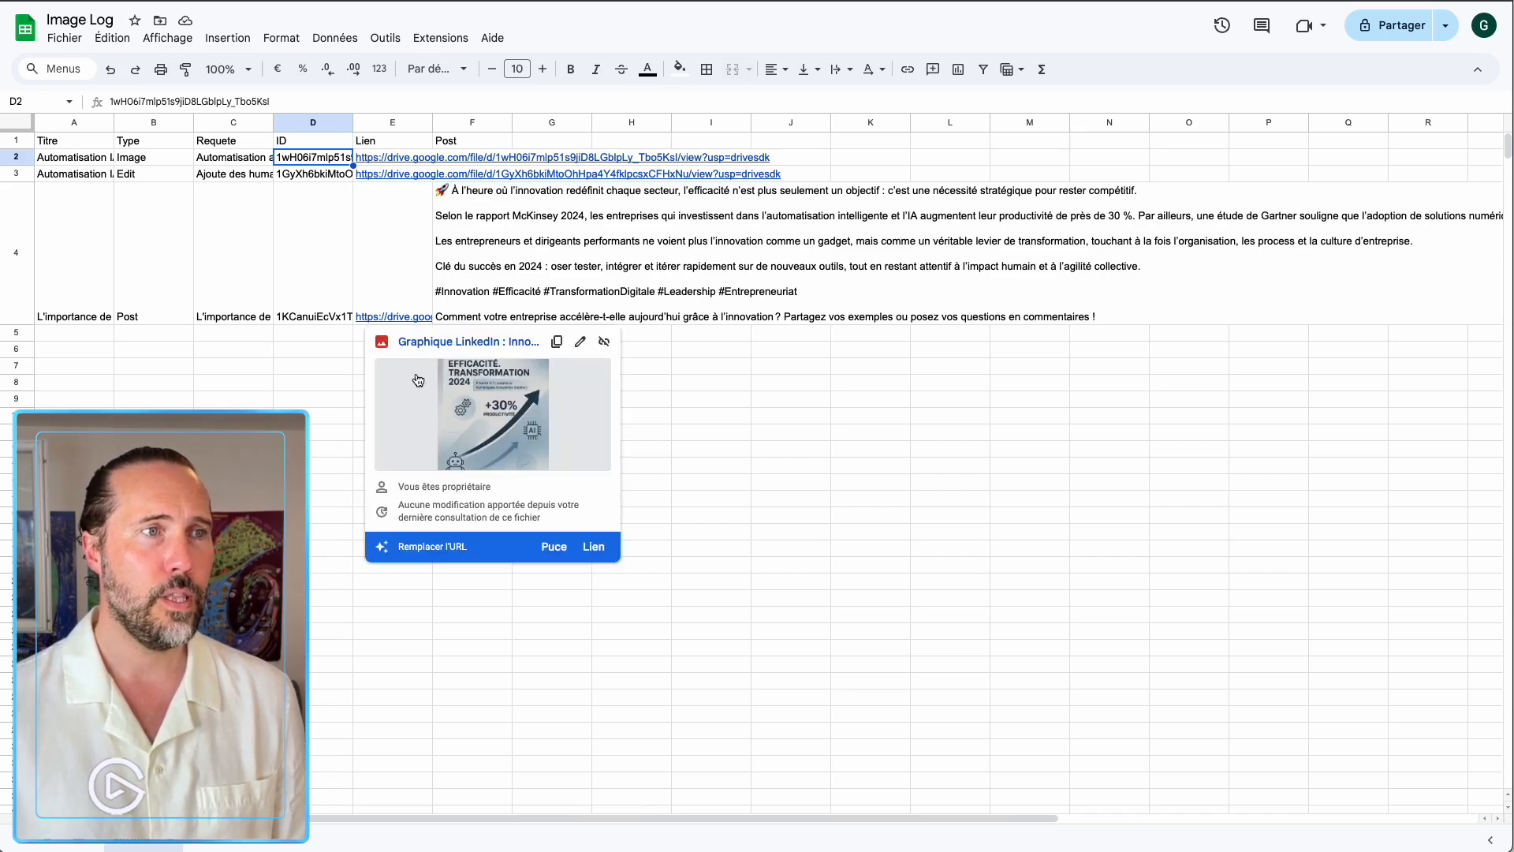
{"action": "left_click", "coordinate": [243, 515]}
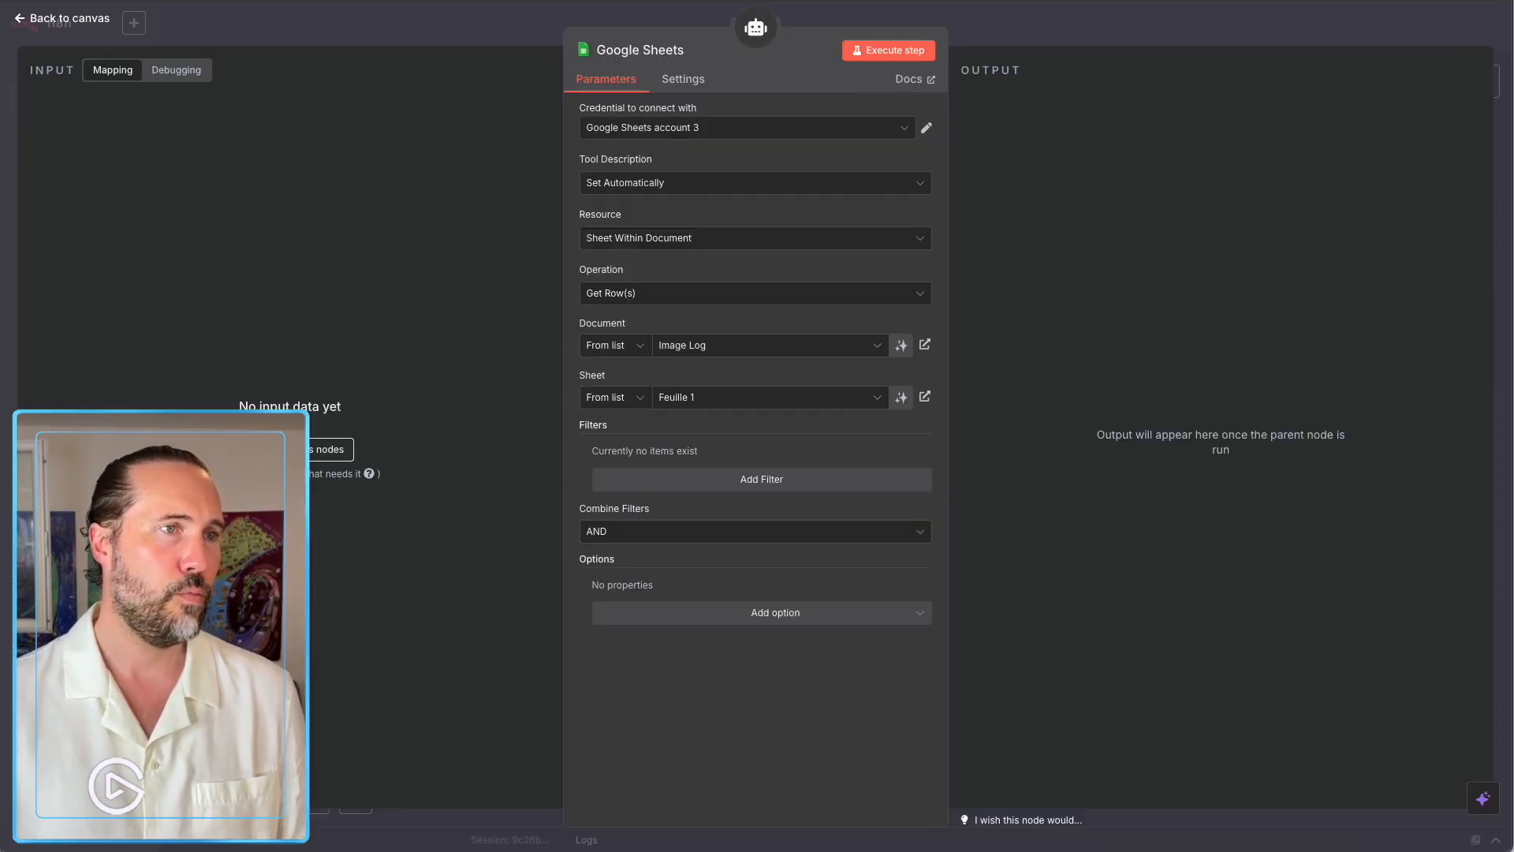
{"action": "left_click", "coordinate": [965, 35]}
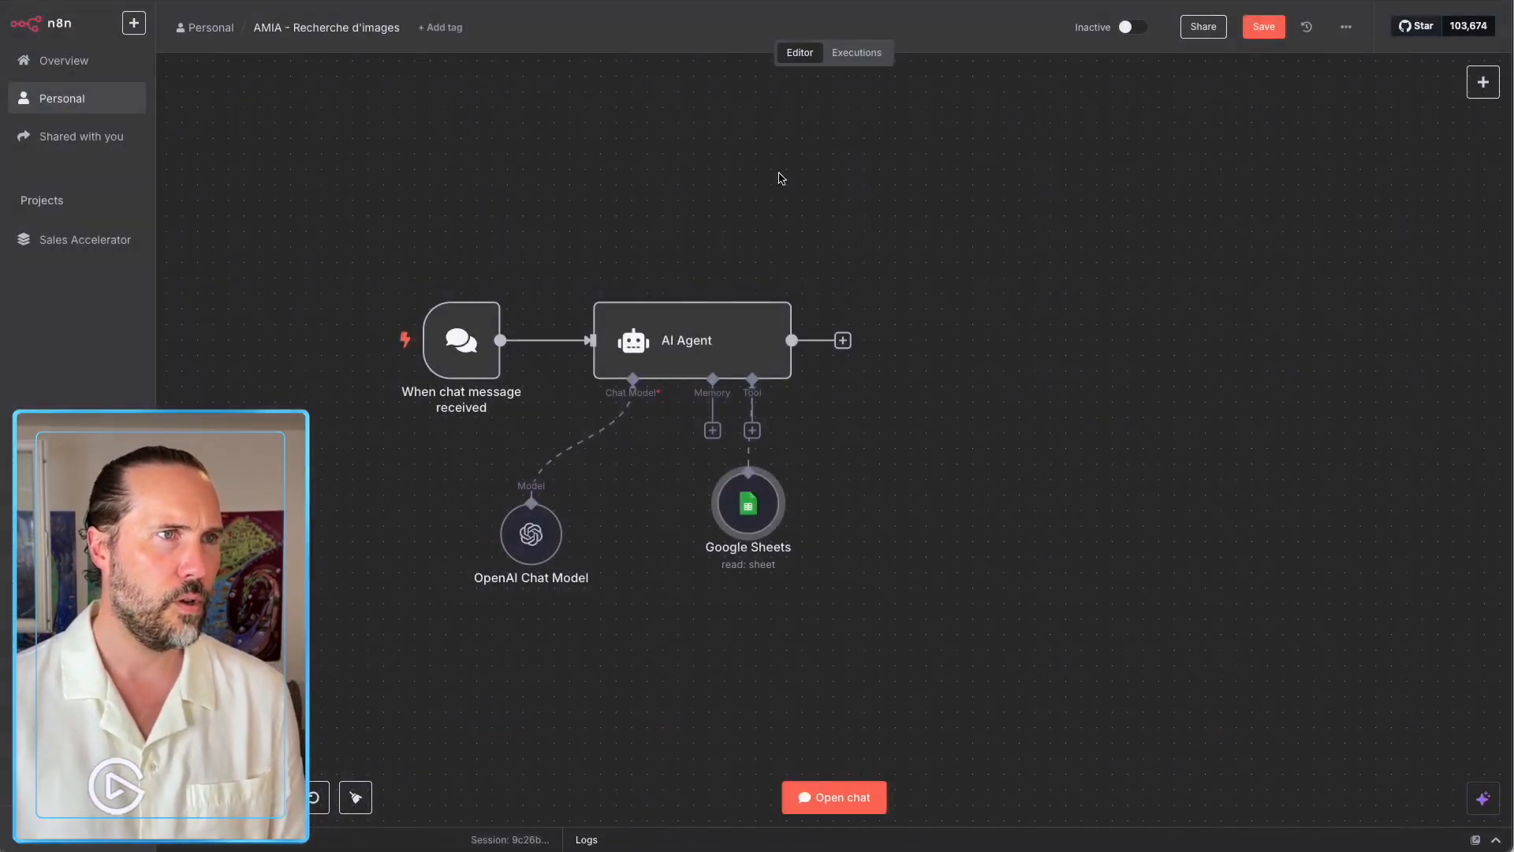
Place the Google Sheets node beside the OpenAI Chat Model node and enable Require Specific Output Format in the AI Agent.
{"action": "left_click_drag", "start_coordinate": [748, 503], "coordinate": [667, 539]}
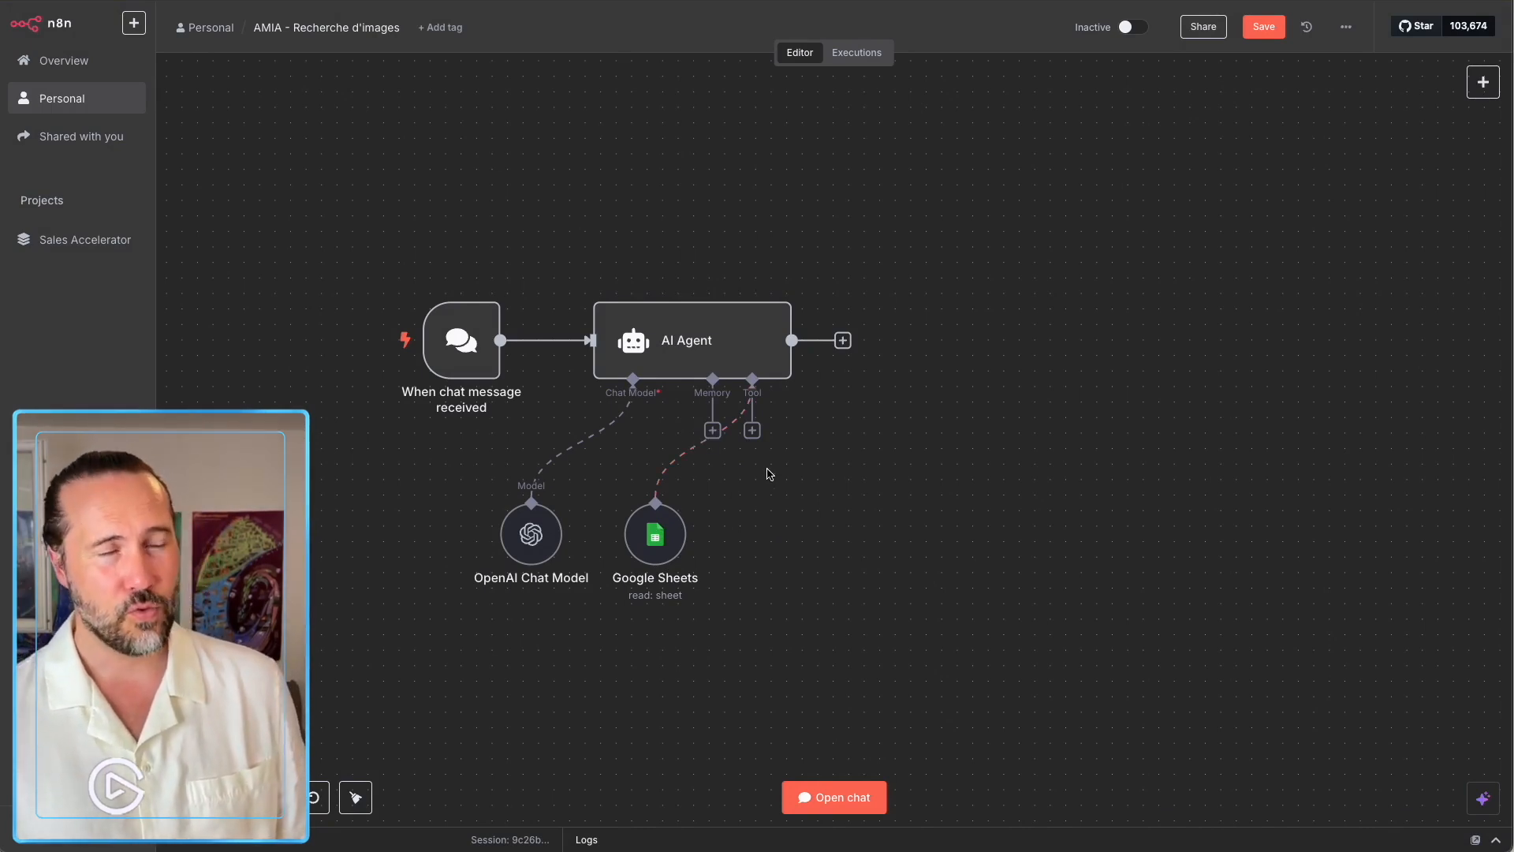
{"action": "mouse_move", "coordinate": [734, 441]}
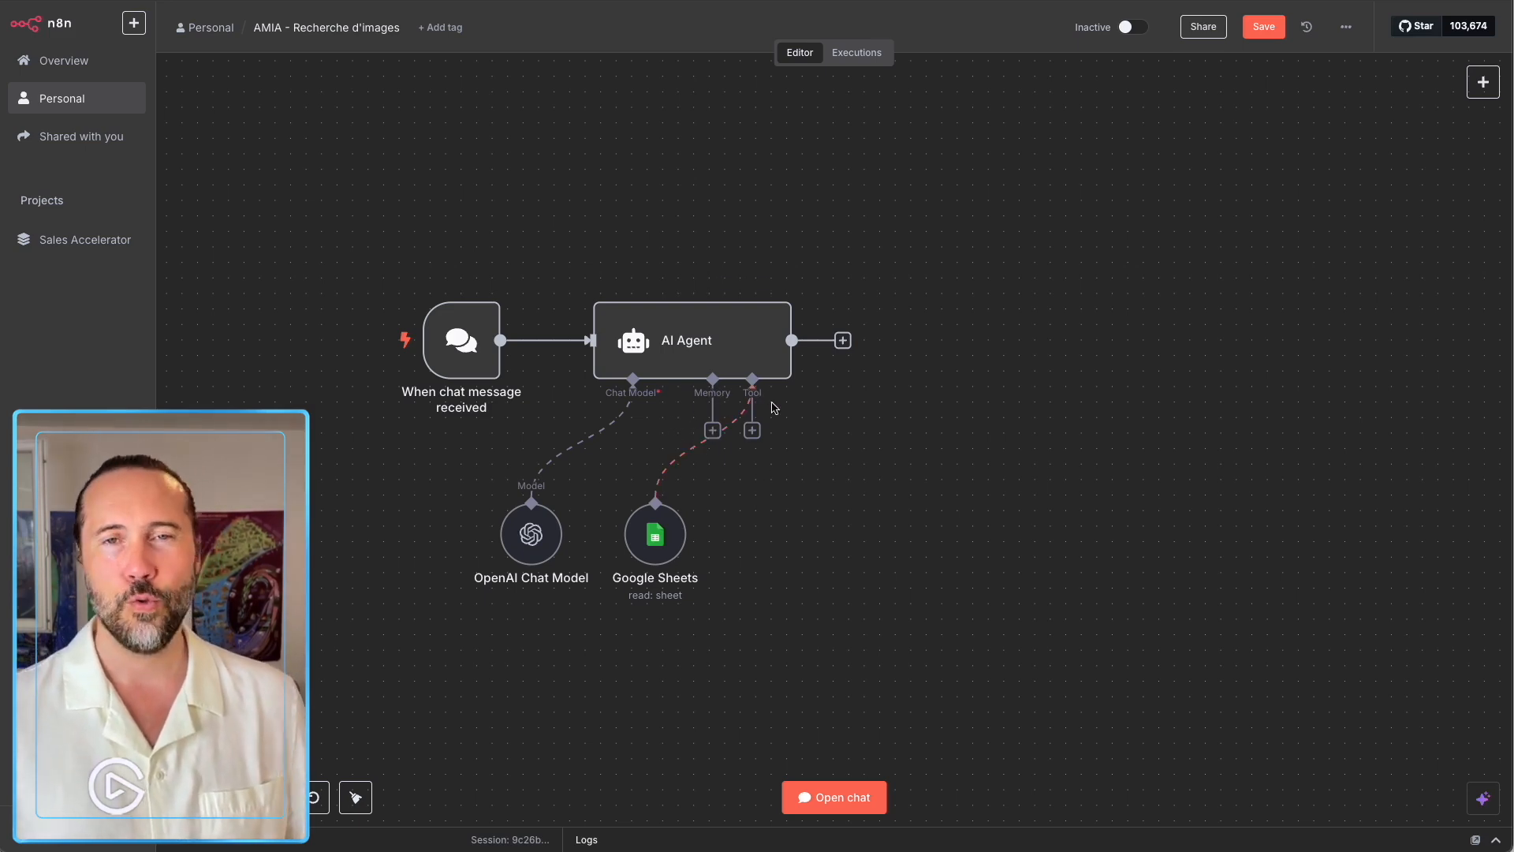
{"action": "double_click", "coordinate": [753, 351]}
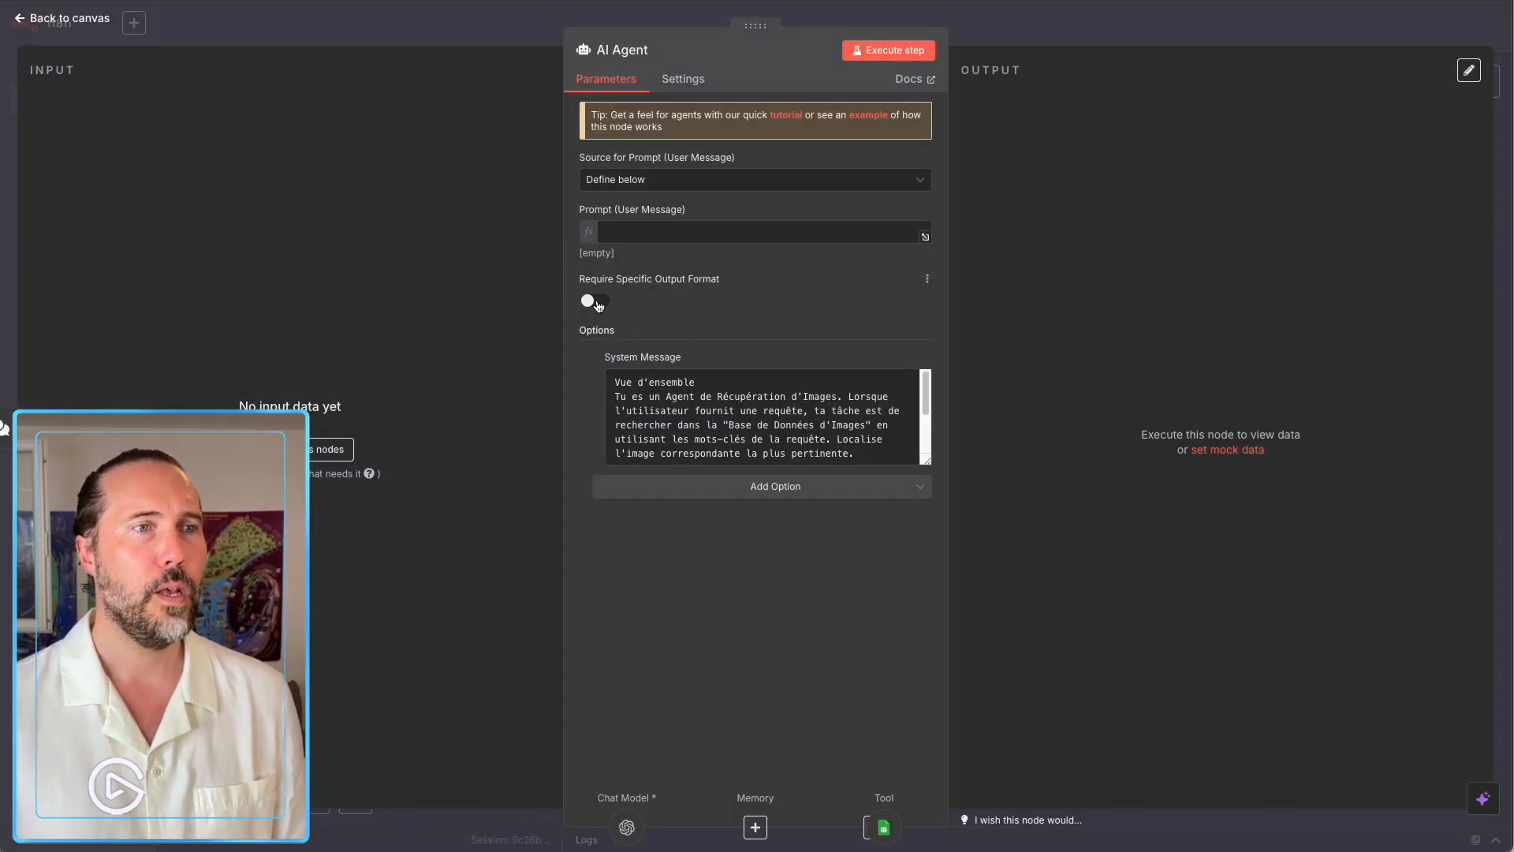
{"action": "left_click", "coordinate": [596, 303]}
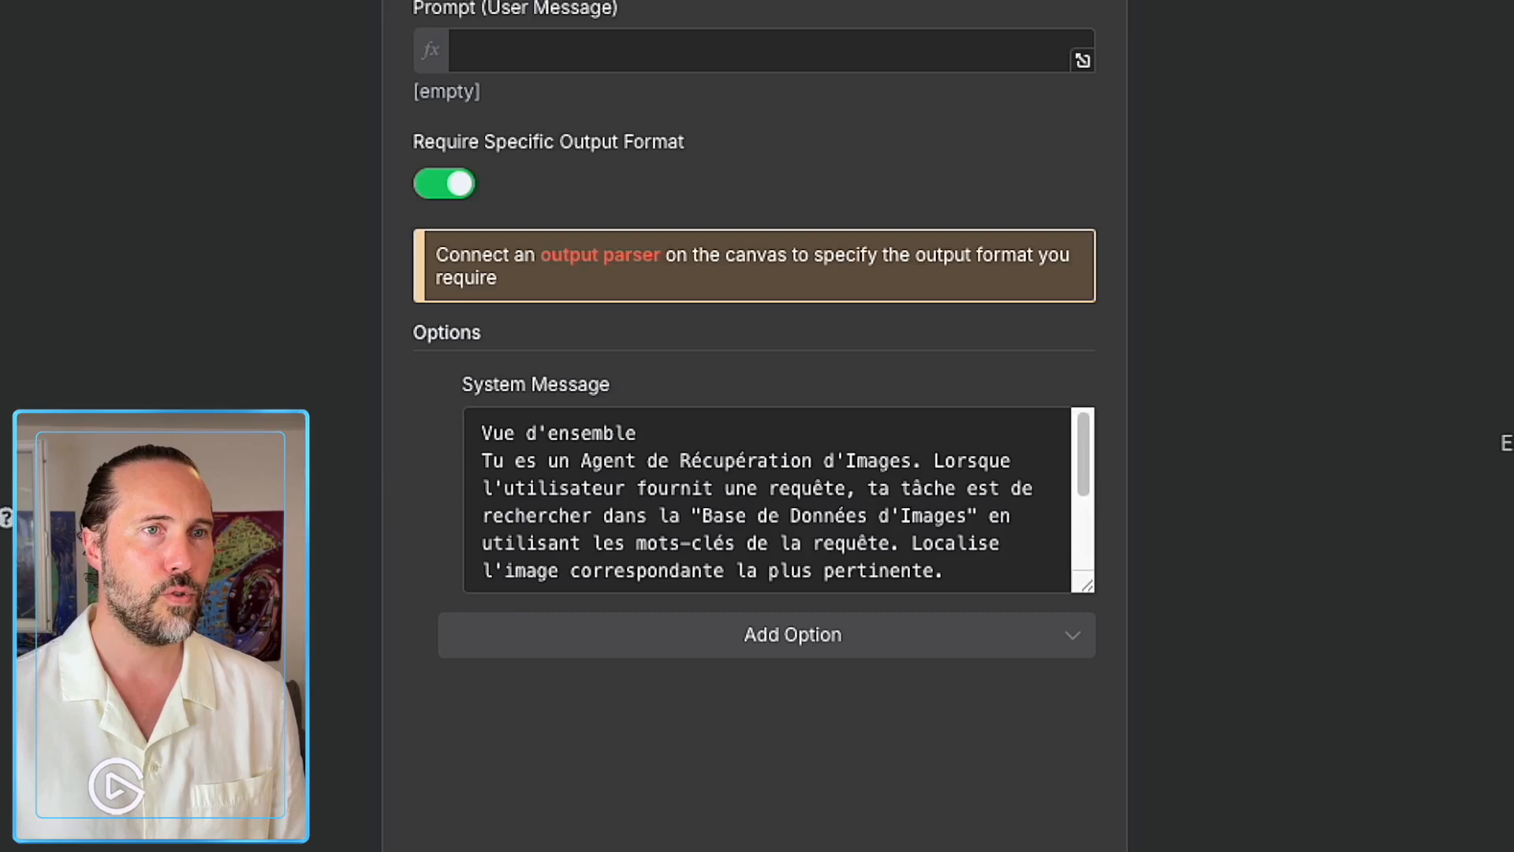
{"action": "key", "text": "Escape"}
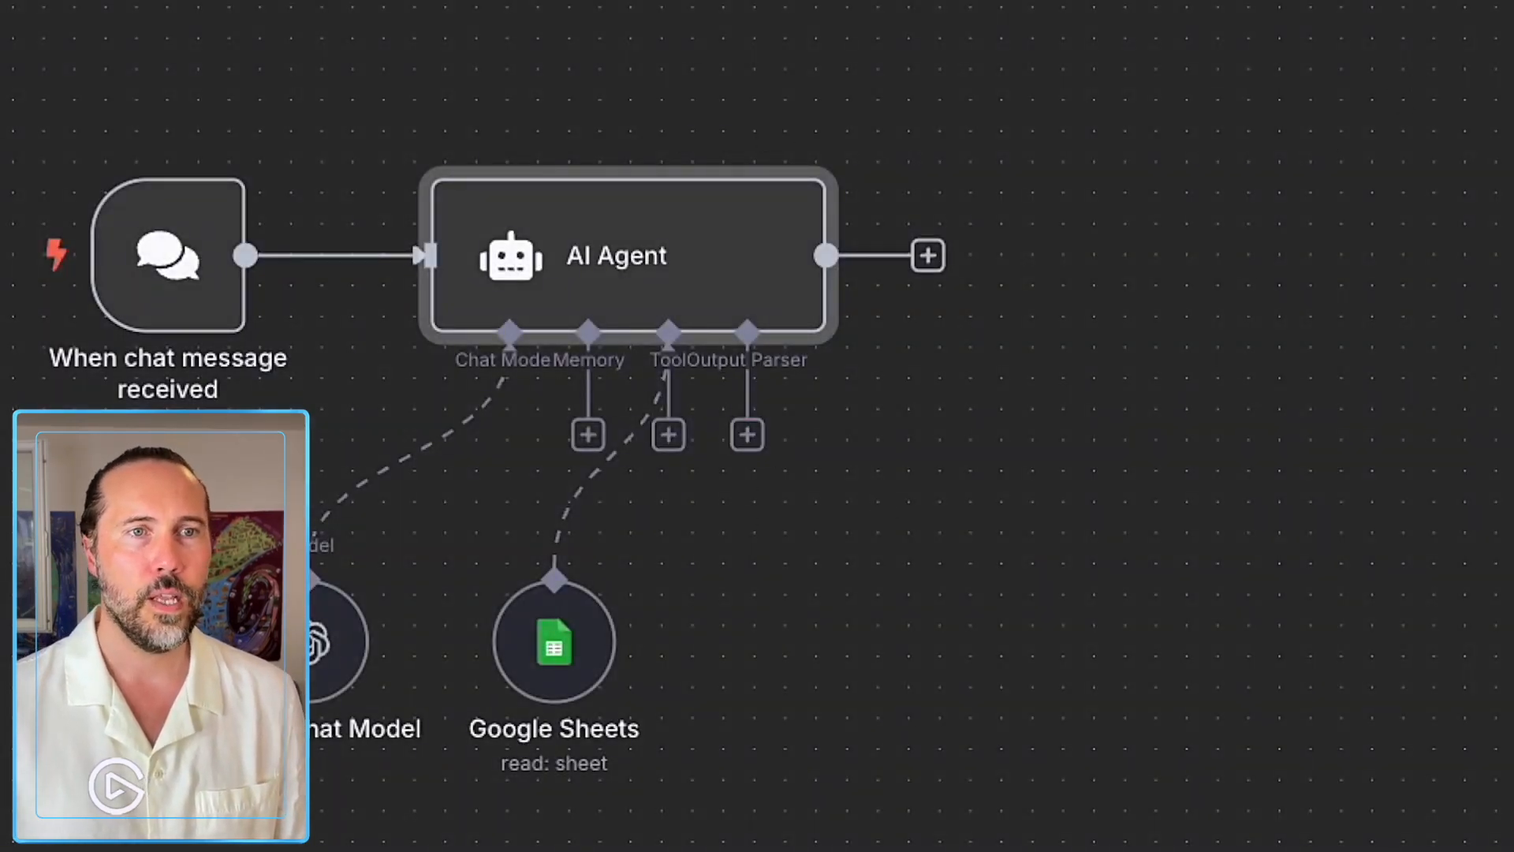
Add a Structured Output Parser to the AI Agent and rename the "state" key in its JSON example to Image_ID.
{"action": "left_click", "coordinate": [746, 434]}
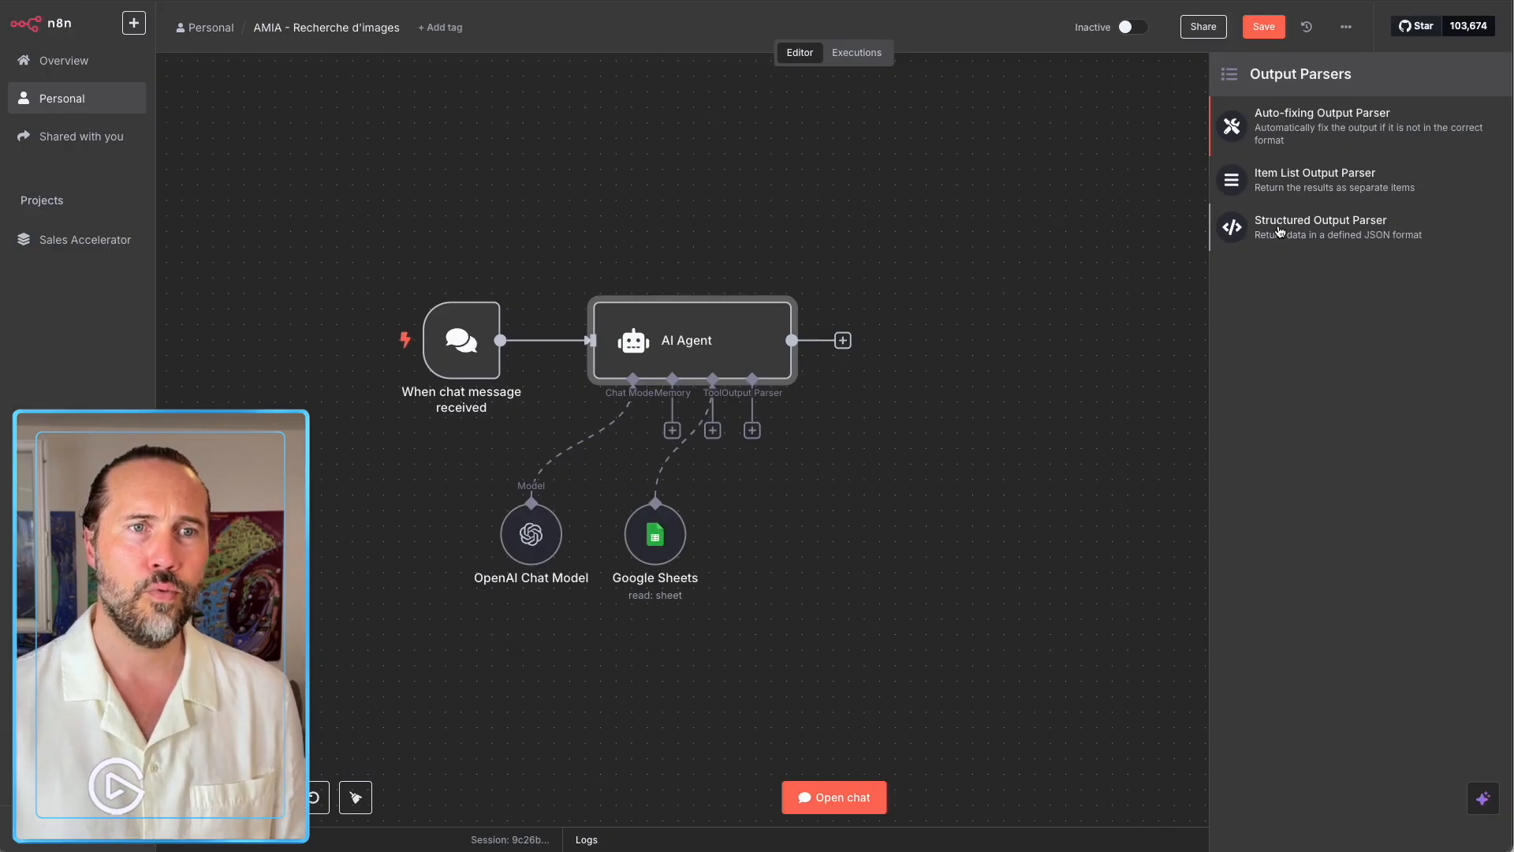
{"action": "left_click", "coordinate": [1279, 231]}
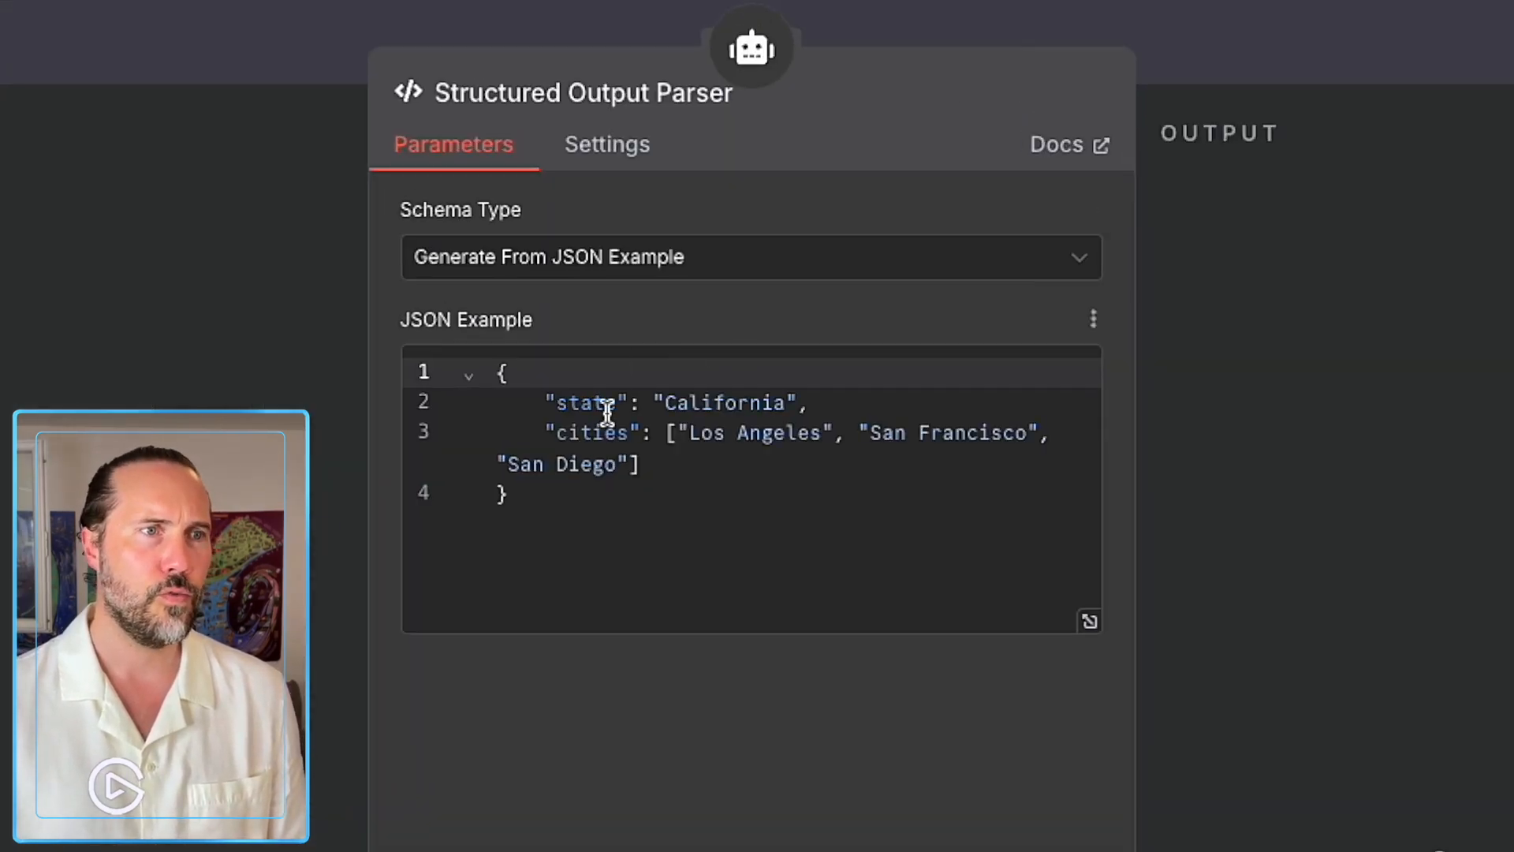
{"action": "double_click", "coordinate": [682, 207]}
{"action": "type", "text": "Image"}
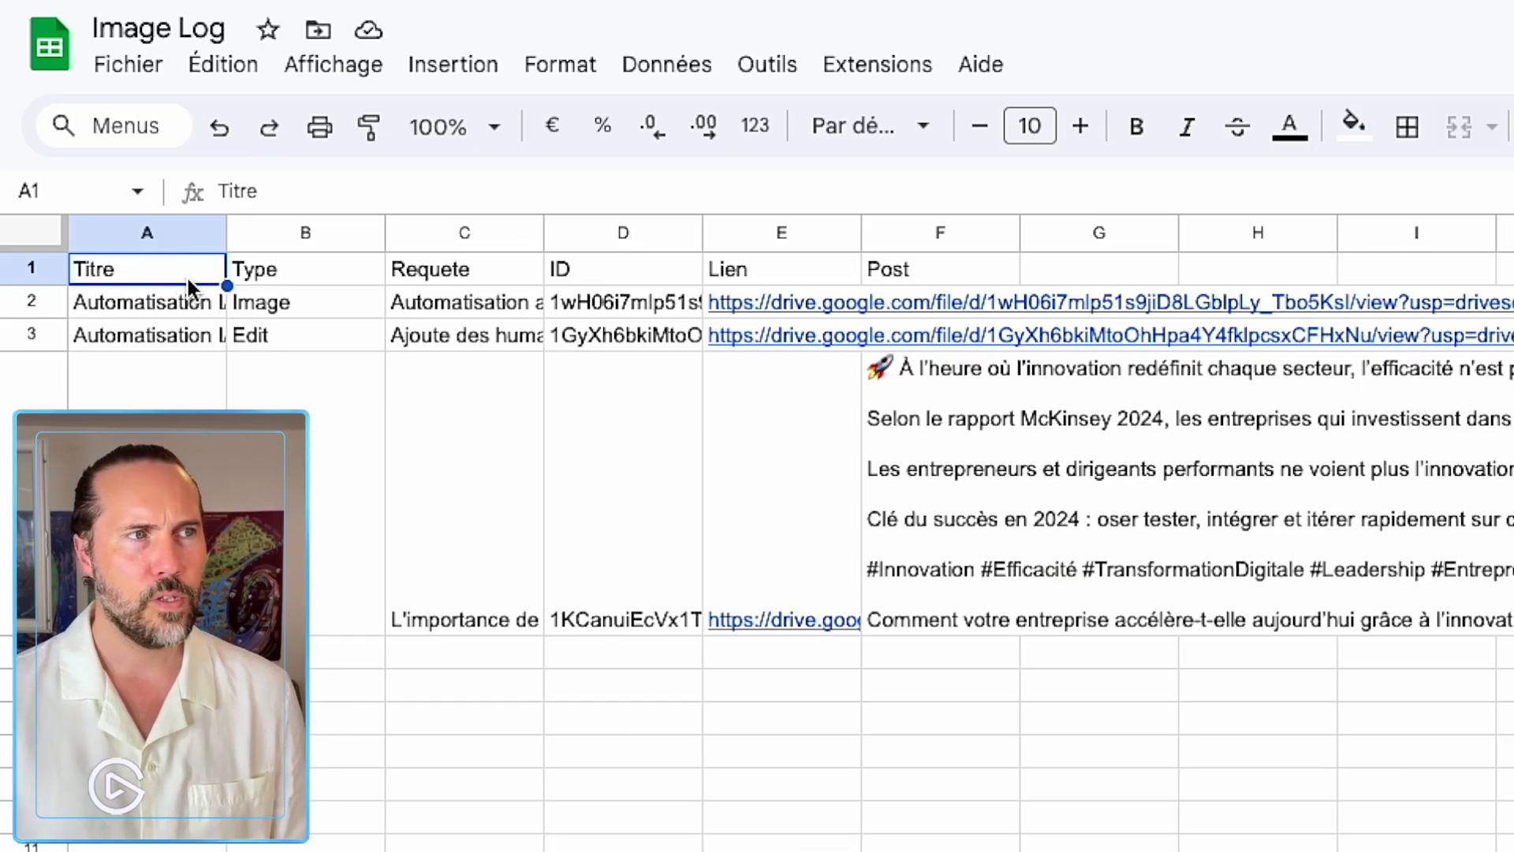
{"action": "left_click", "coordinate": [629, 260]}
{"action": "left_click", "coordinate": [759, 270]}
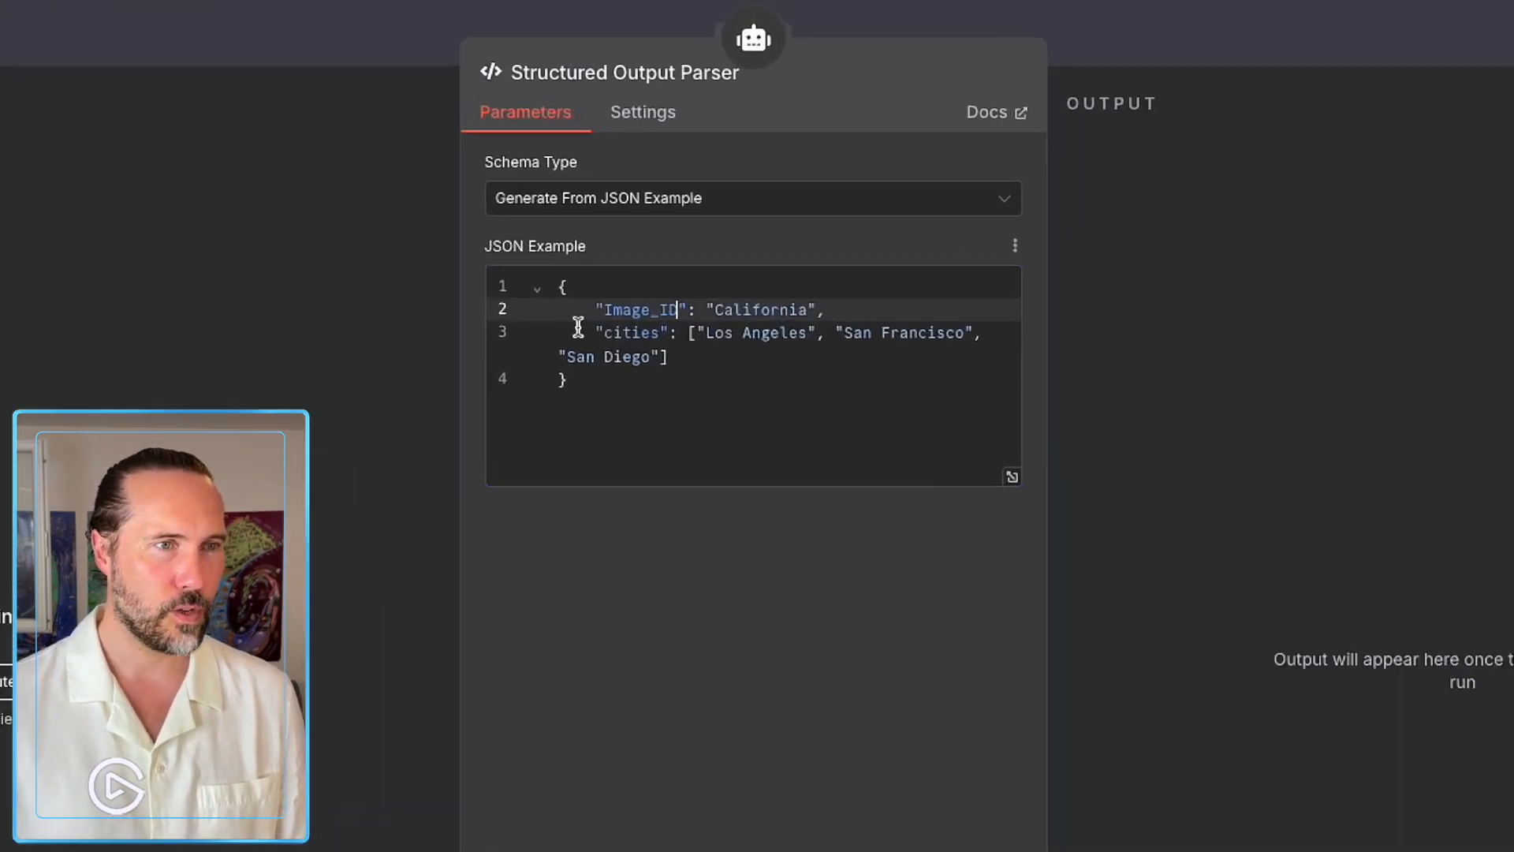
Rename the "cities" key in the JSON example to Image_Titre.
{"action": "double_click", "coordinate": [631, 332]}
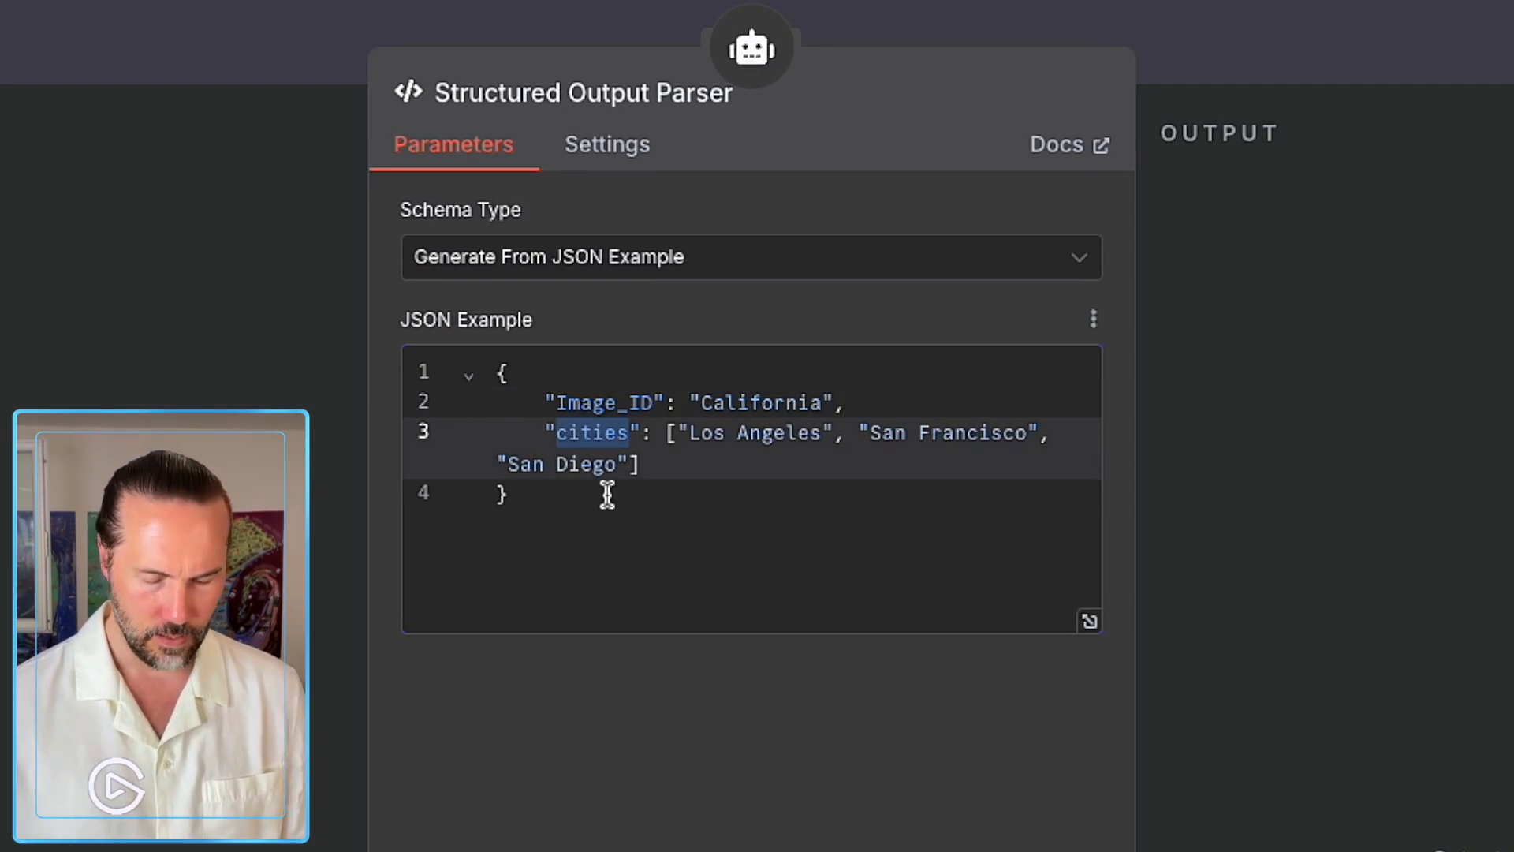
{"action": "type", "text": "Image_"}
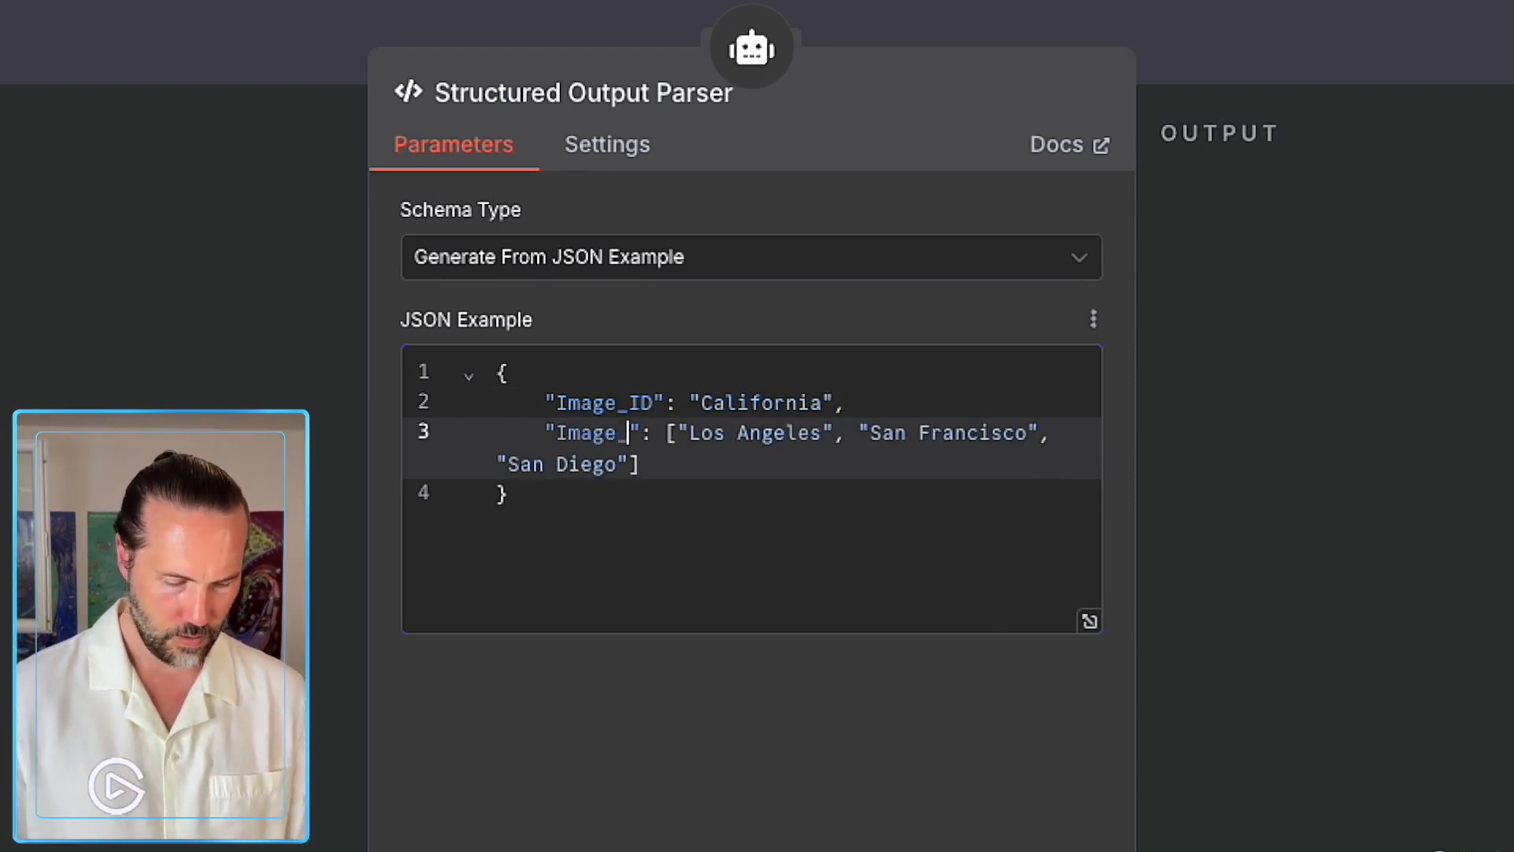
{"action": "type", "text": "Titre"}
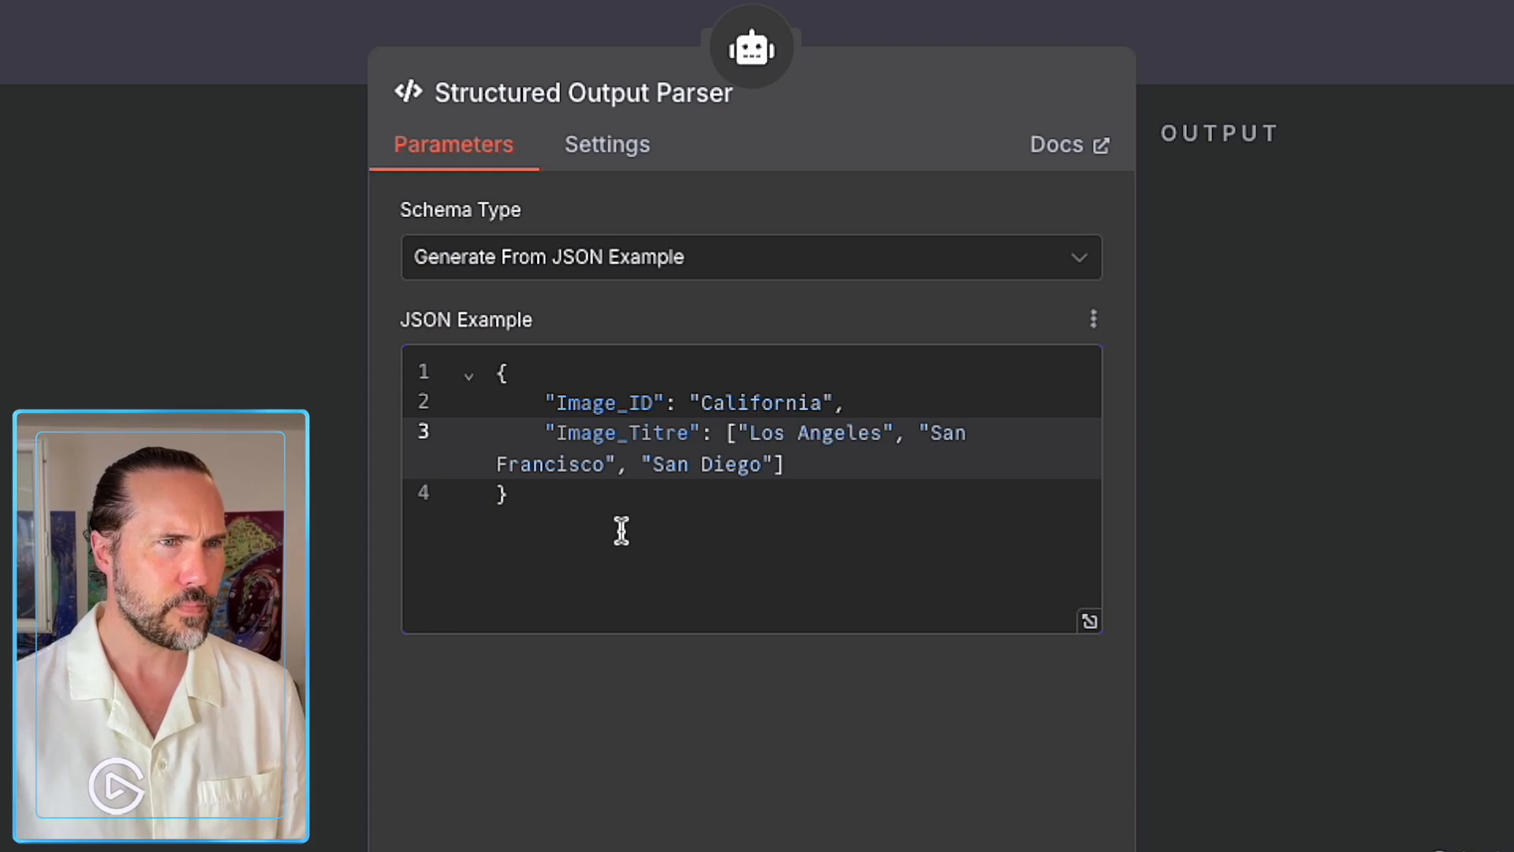
Add an Image_URL key with an empty string value below Image_Titre in the JSON example.
{"action": "left_click", "coordinate": [856, 469]}
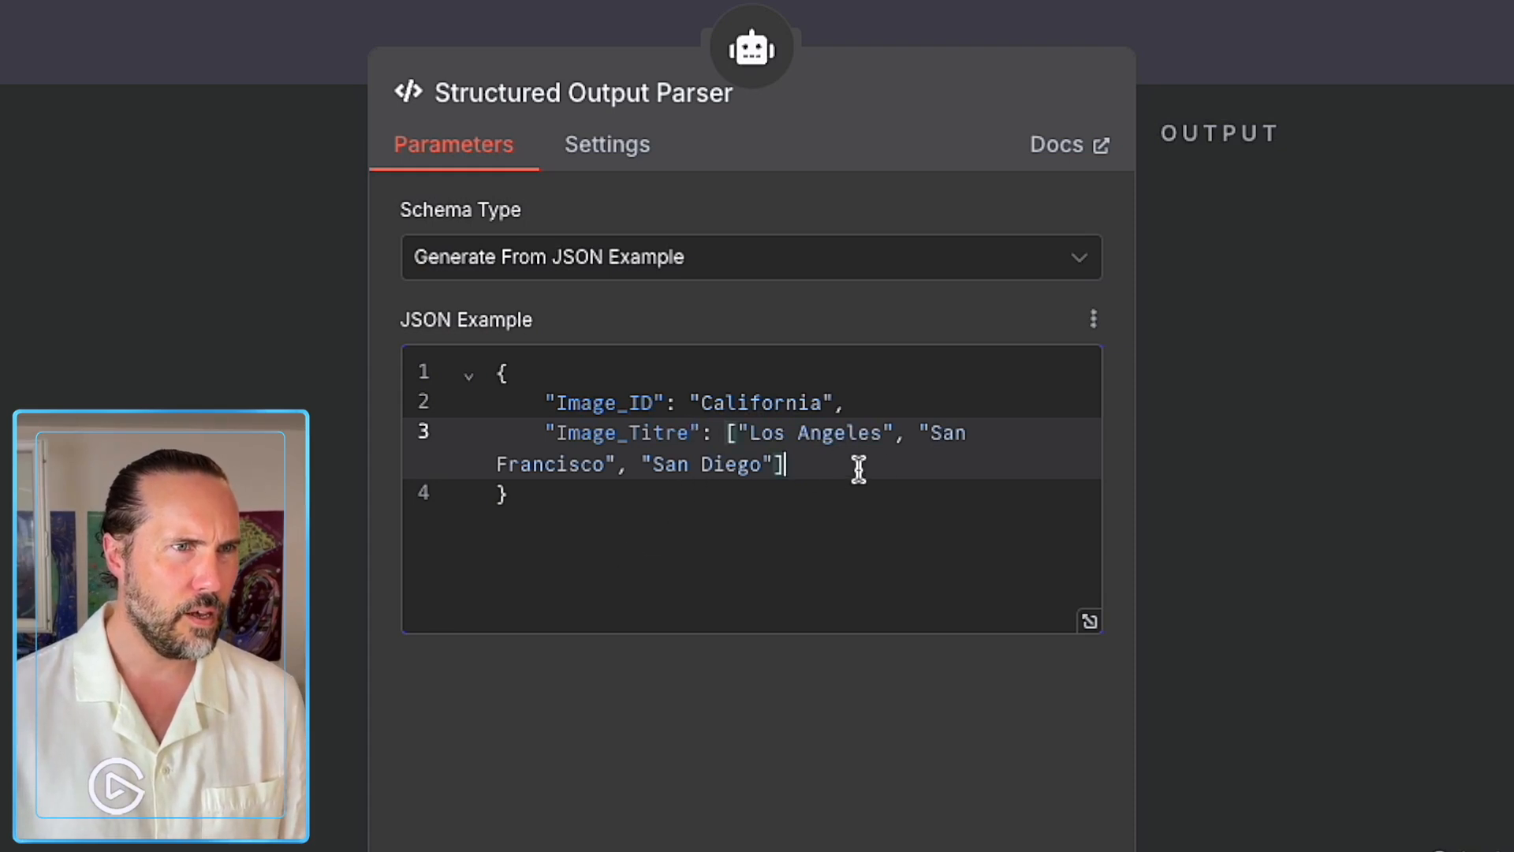
{"action": "type", "text": ","}
{"action": "key", "text": "Return"}
{"action": "type", "text": "\""}
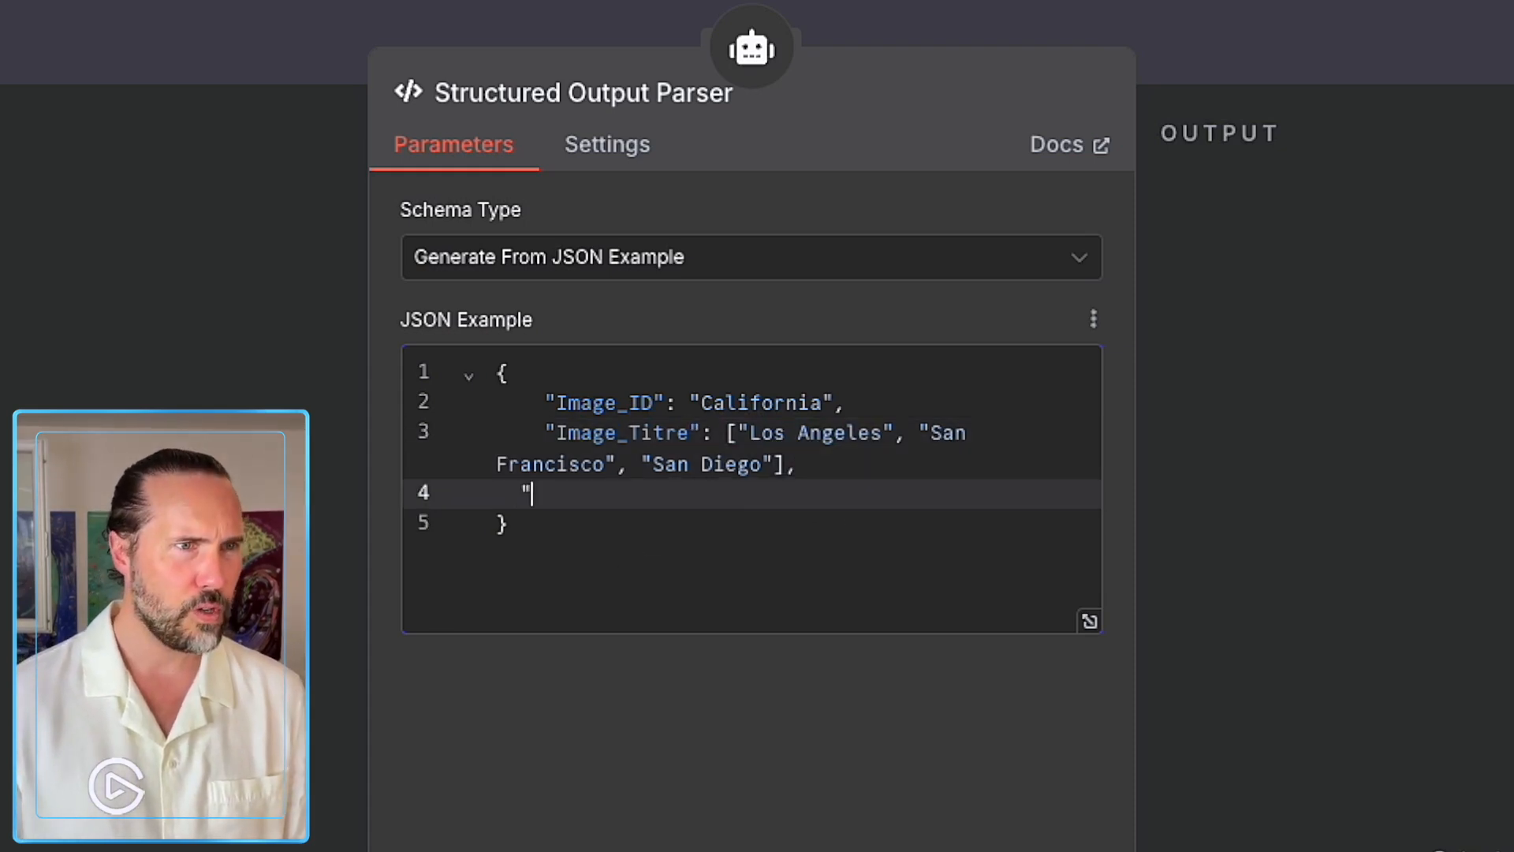
{"action": "type", "text": "Image"}
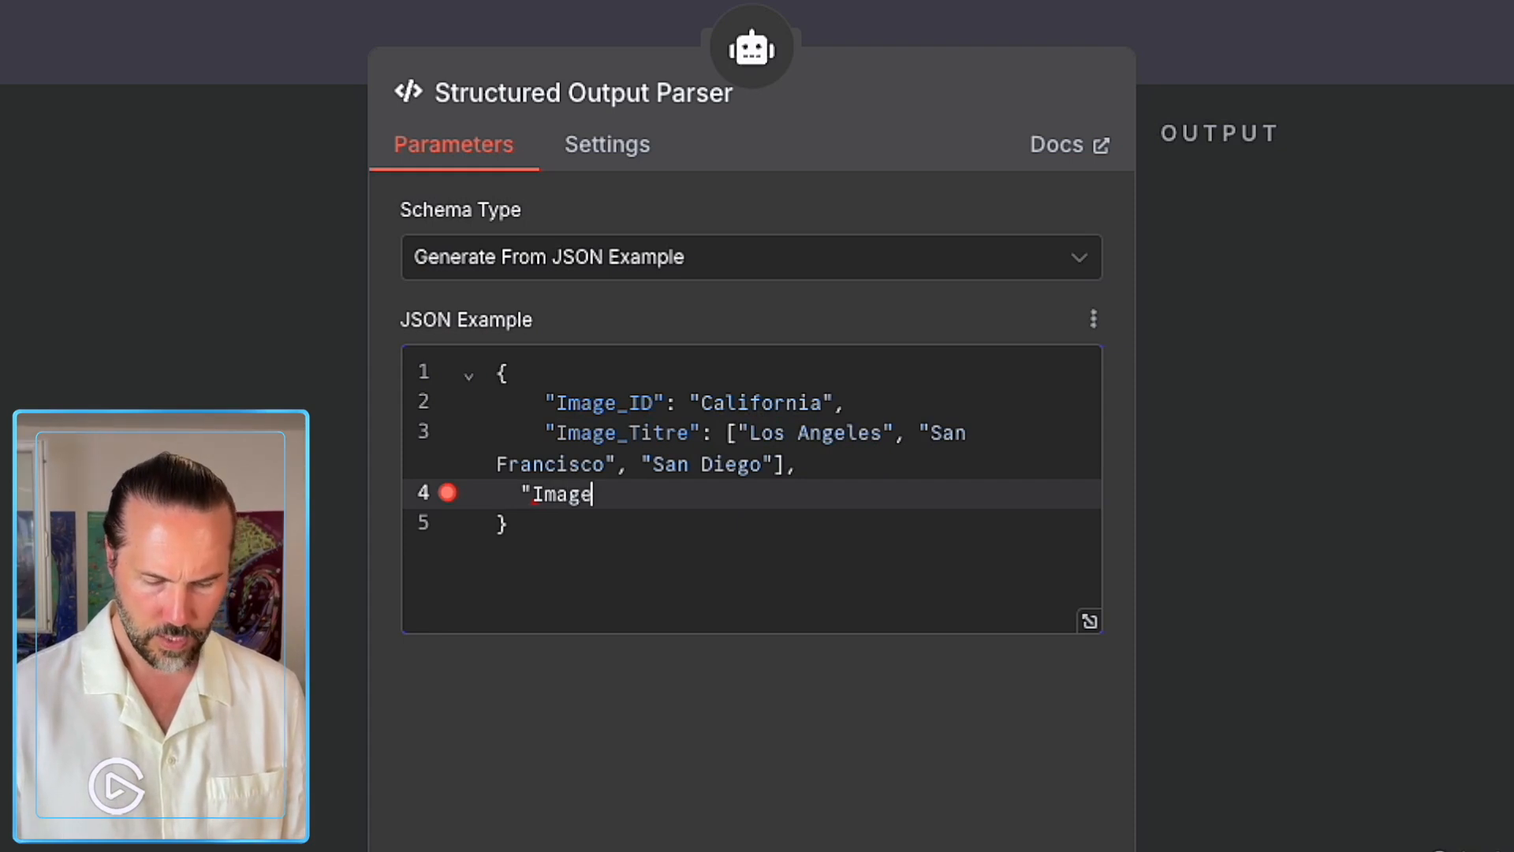
{"action": "type", "text": "_URL"}
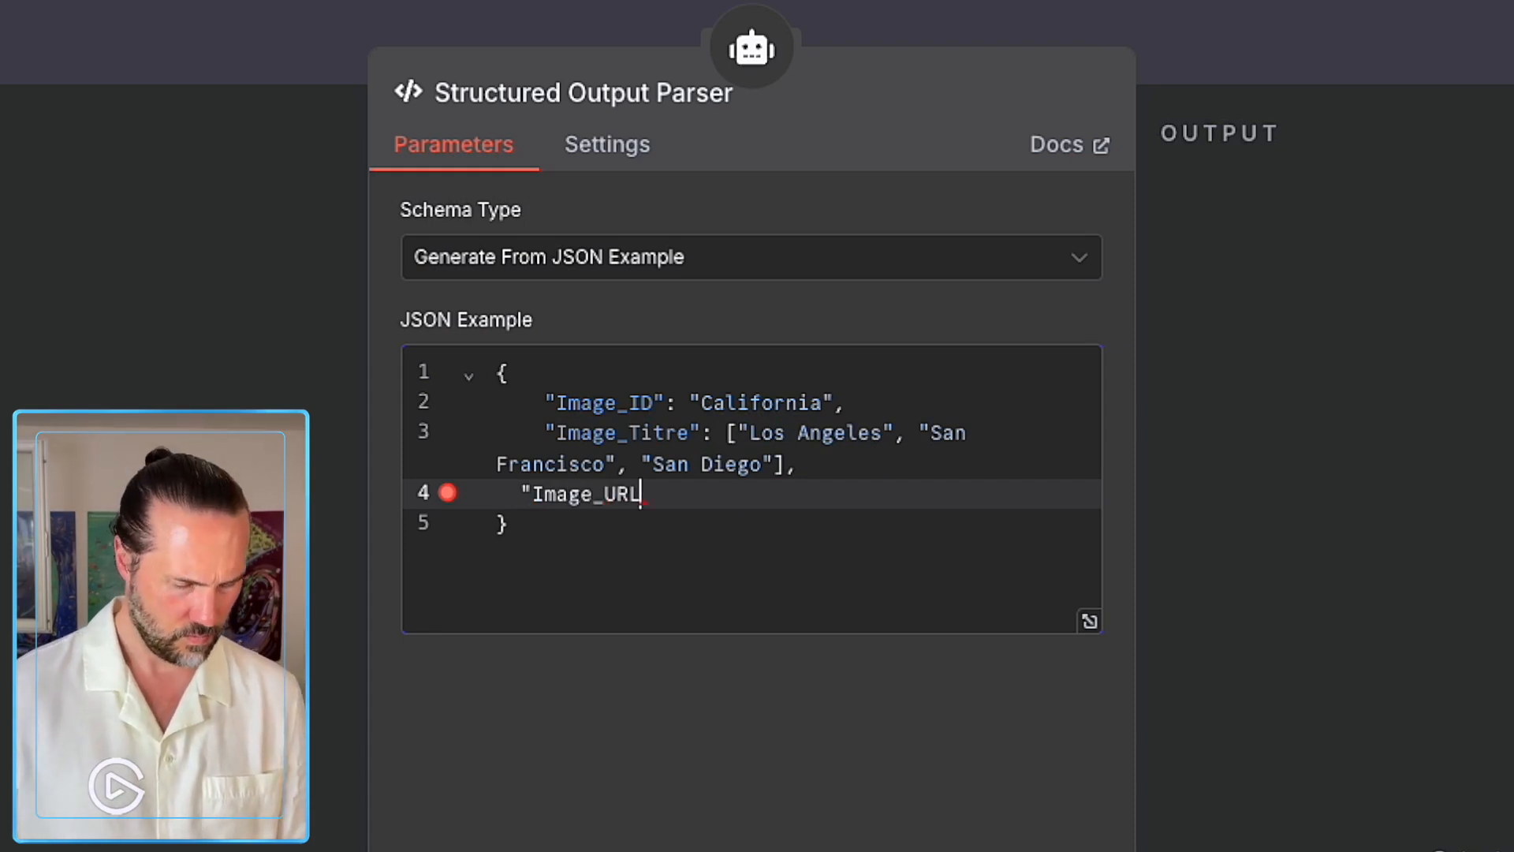
{"action": "type", "text": "\""}
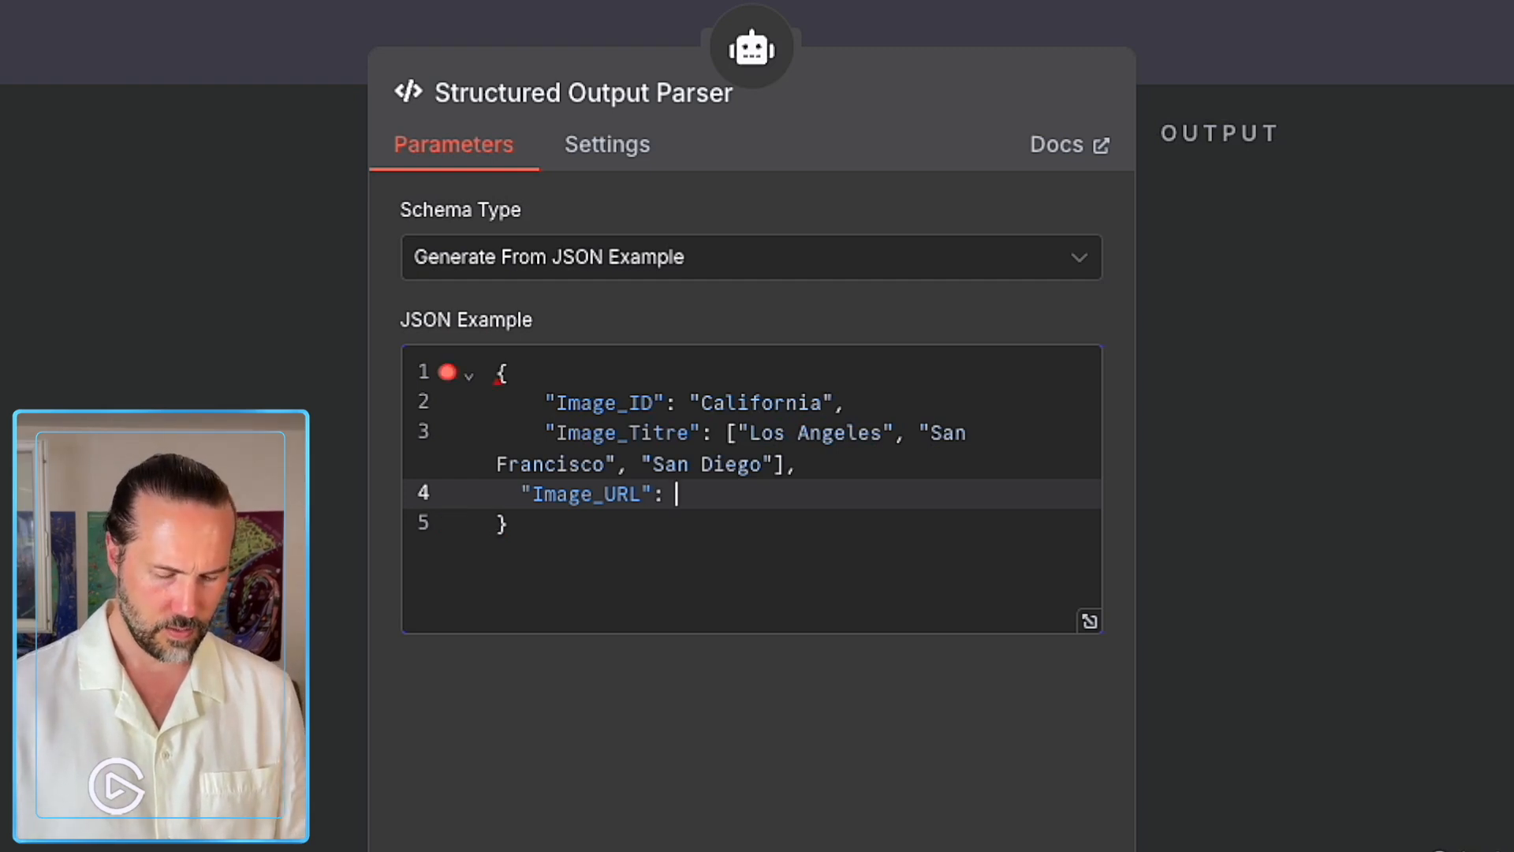
{"action": "type", "text": ": \"\","}
Add a Statut key on a new line below Image_URL in the JSON example.
{"action": "key", "text": "Return"}
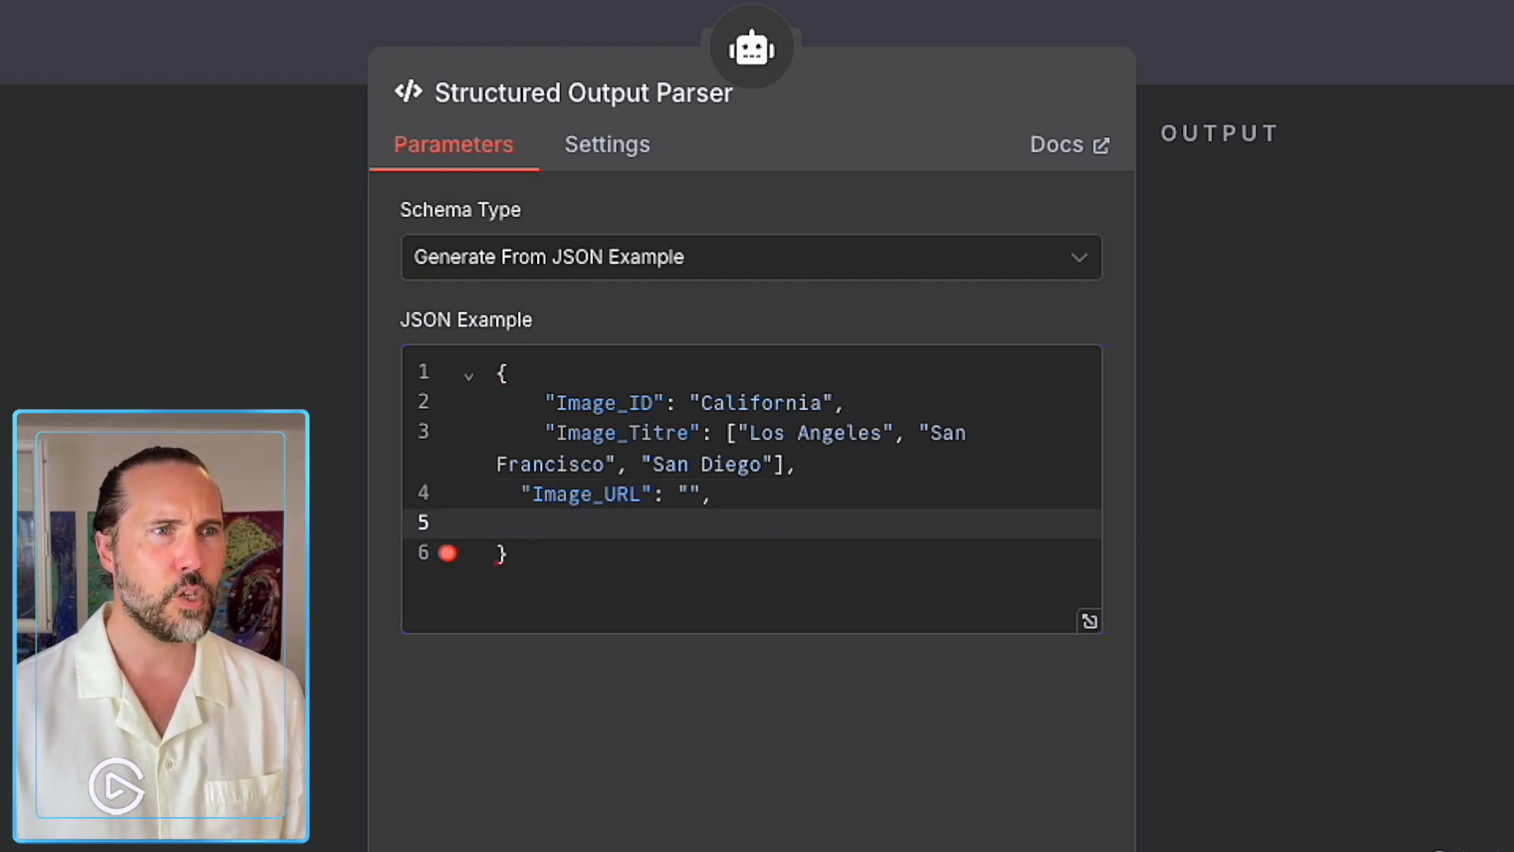
{"action": "type", "text": "\""}
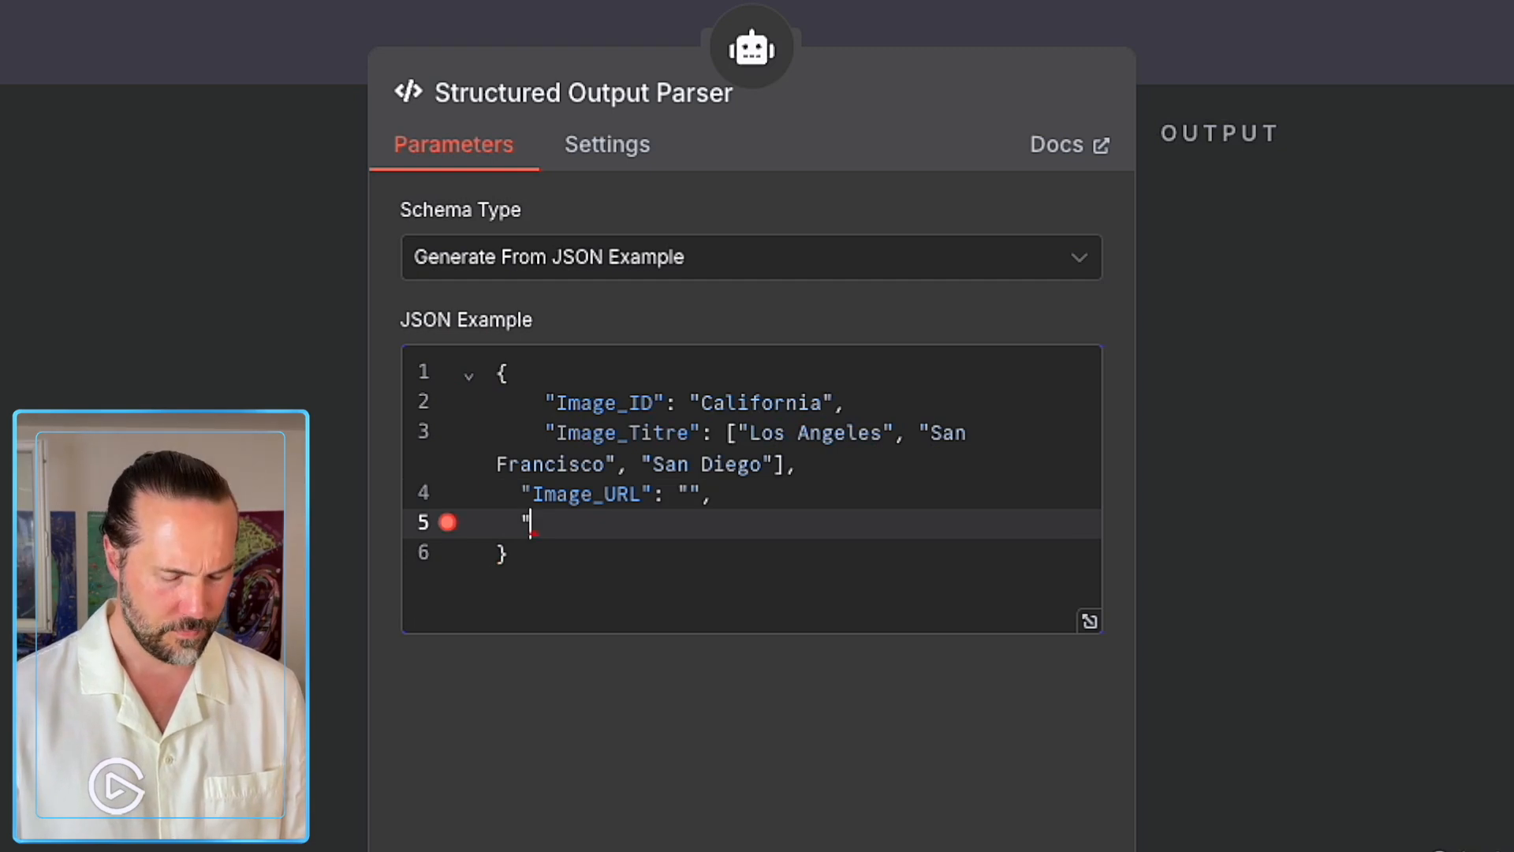
{"action": "type", "text": "Statut\":"}
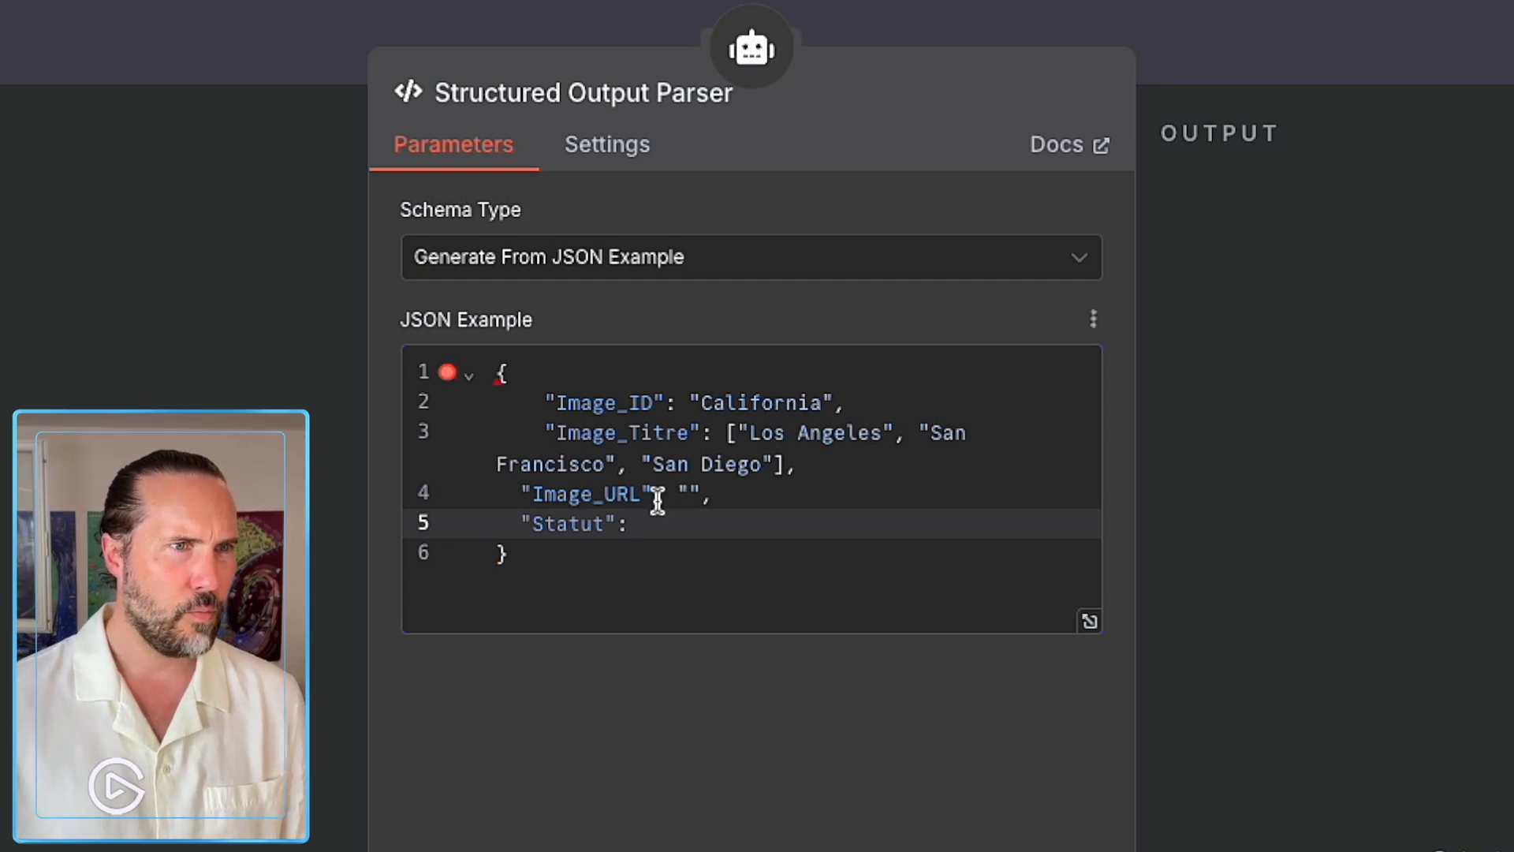
Replace the sample values of Image_Titre and Image_ID with empty strings.
{"action": "left_click_drag", "start_coordinate": [783, 464], "coordinate": [720, 429]}
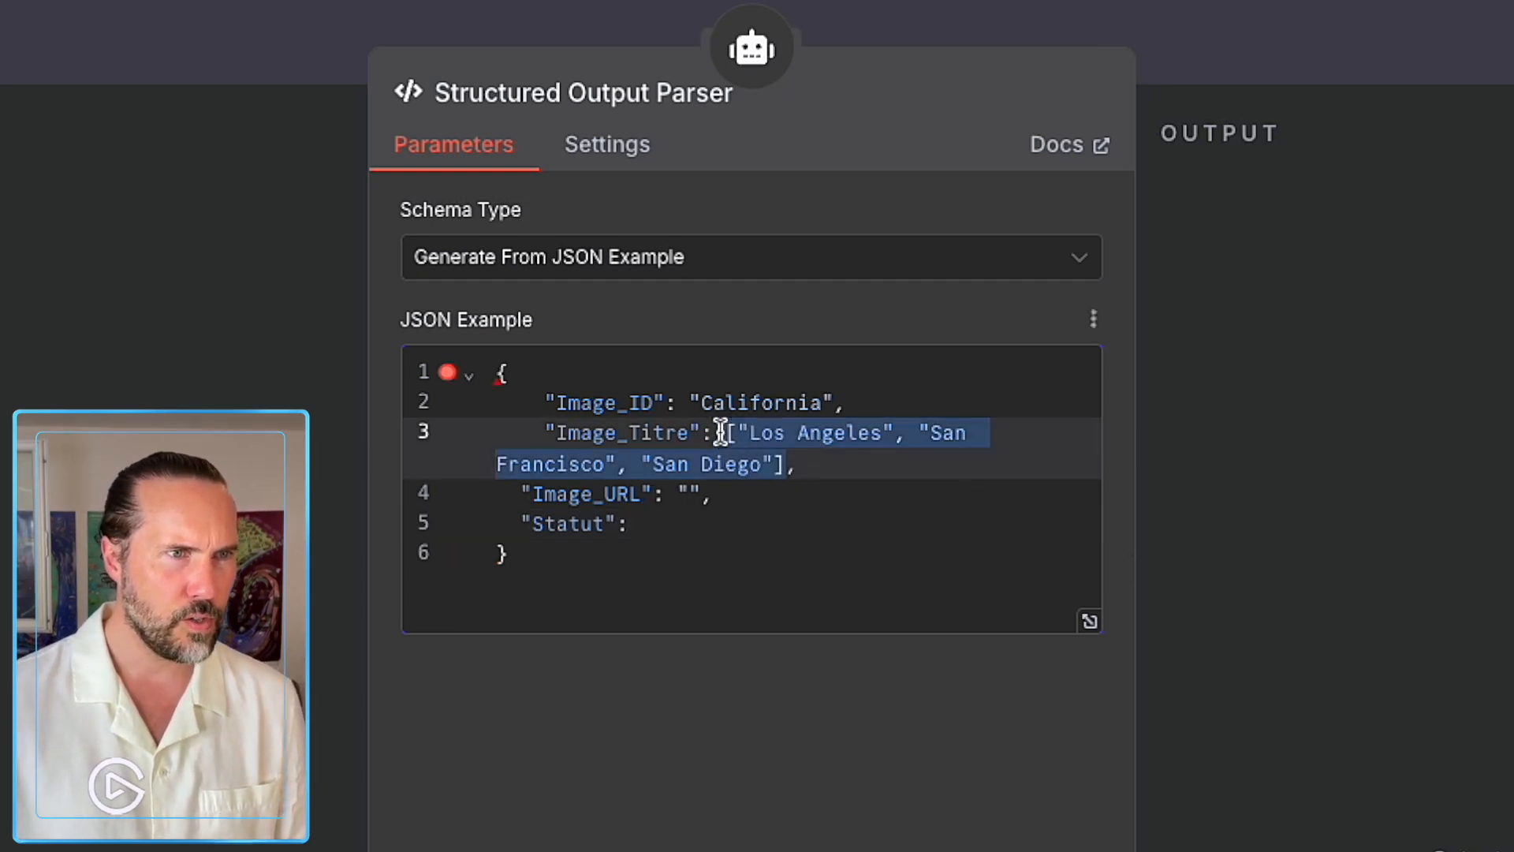
{"action": "key", "text": "BackSpace"}
{"action": "type", "text": "\"\","}
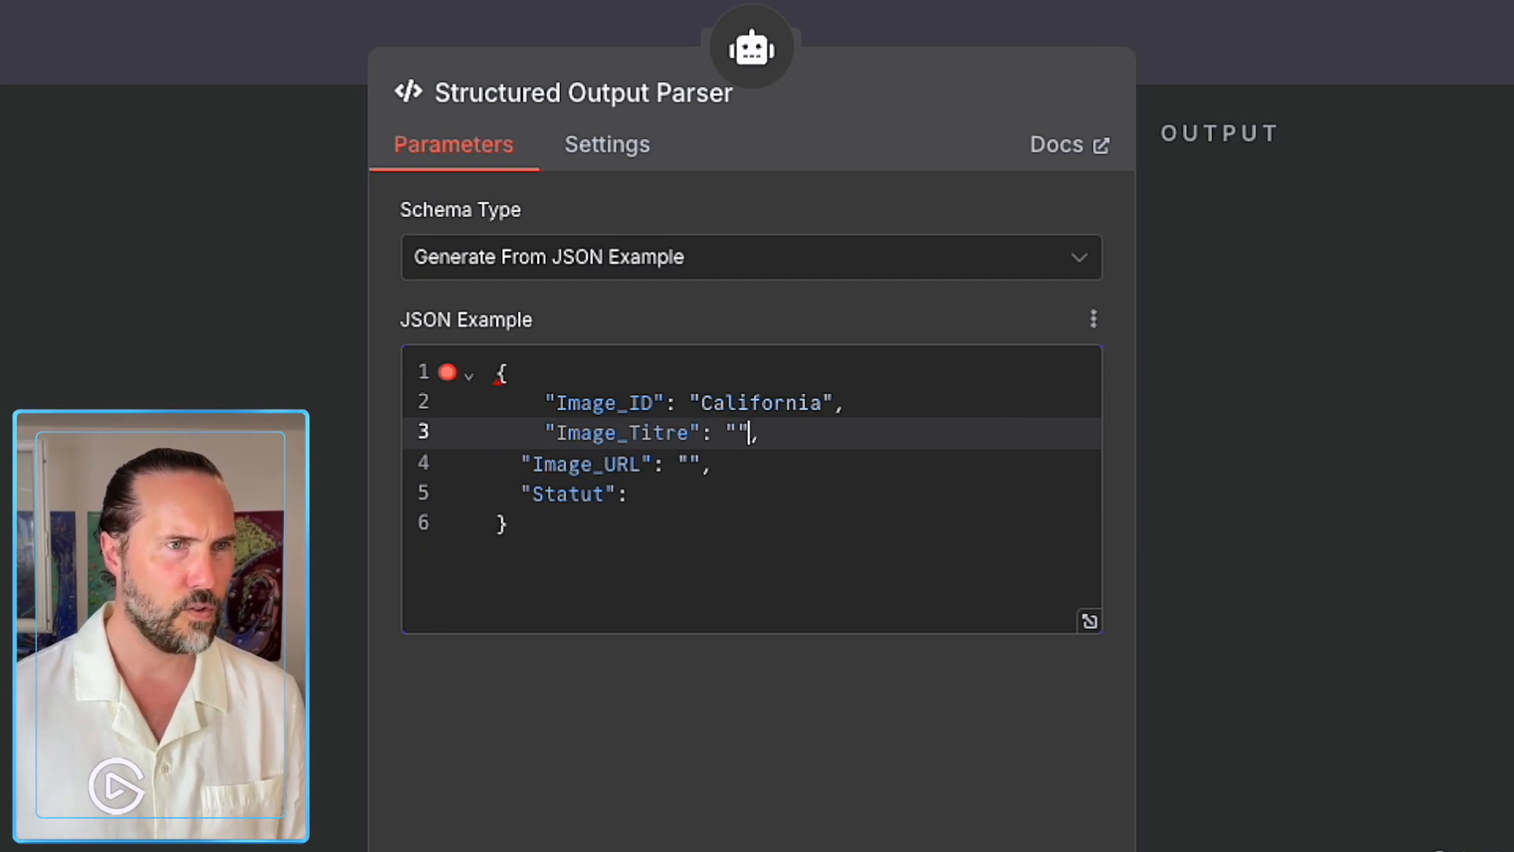
{"action": "key", "text": "Up"}
{"action": "key", "text": "BackSpace"}
{"action": "key", "text": "Delete"}
{"action": "key", "text": "Delete"}
{"action": "key", "text": "Delete"}
{"action": "key", "text": "Delete"}
{"action": "key", "text": "Delete"}
{"action": "key", "text": "Delete"}
{"action": "key", "text": "Delete"}
{"action": "key", "text": "Delete"}
{"action": "key", "text": "Delete"}
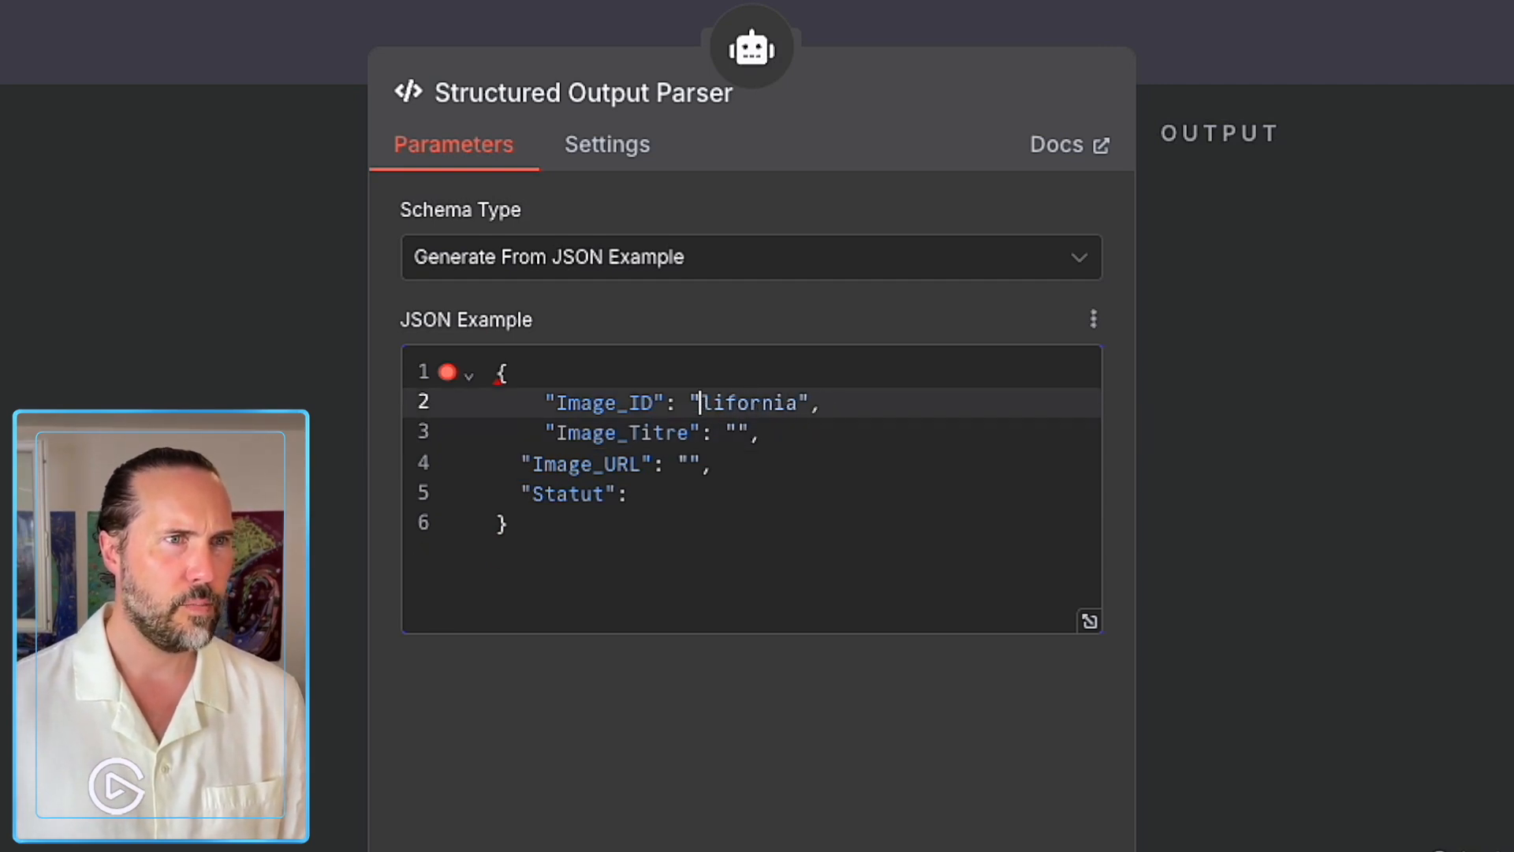
{"action": "key", "text": "Down"}
{"action": "key", "text": "Up"}
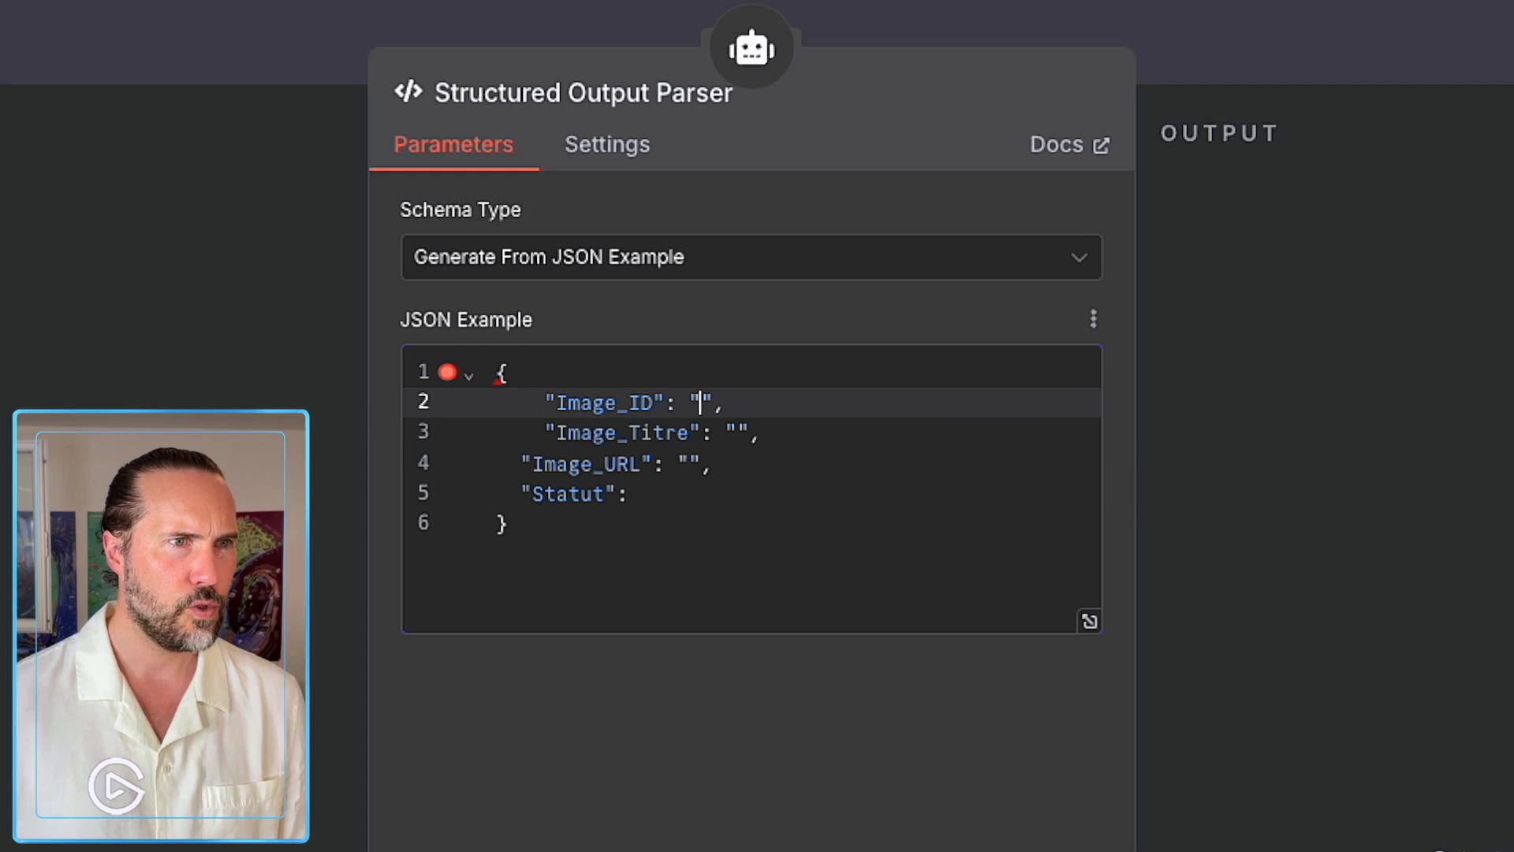
Indent the Image_URL and Statut lines to align with the keys above them.
{"action": "key", "text": "Down"}
{"action": "key", "text": "Down"}
{"action": "key", "text": "Tab"}
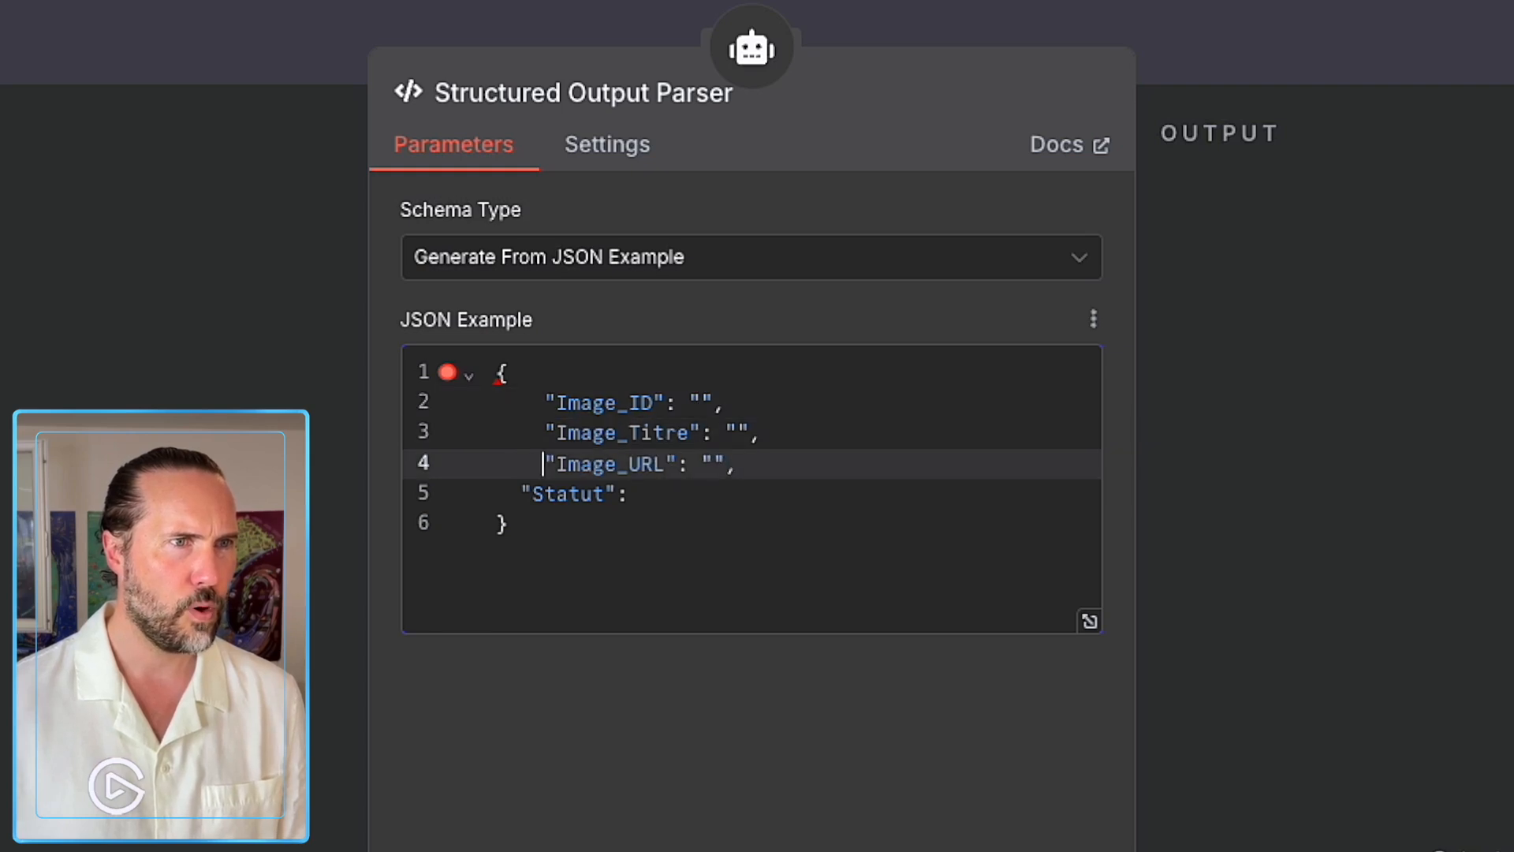
{"action": "key", "text": "Down"}
{"action": "key", "text": "Tab"}
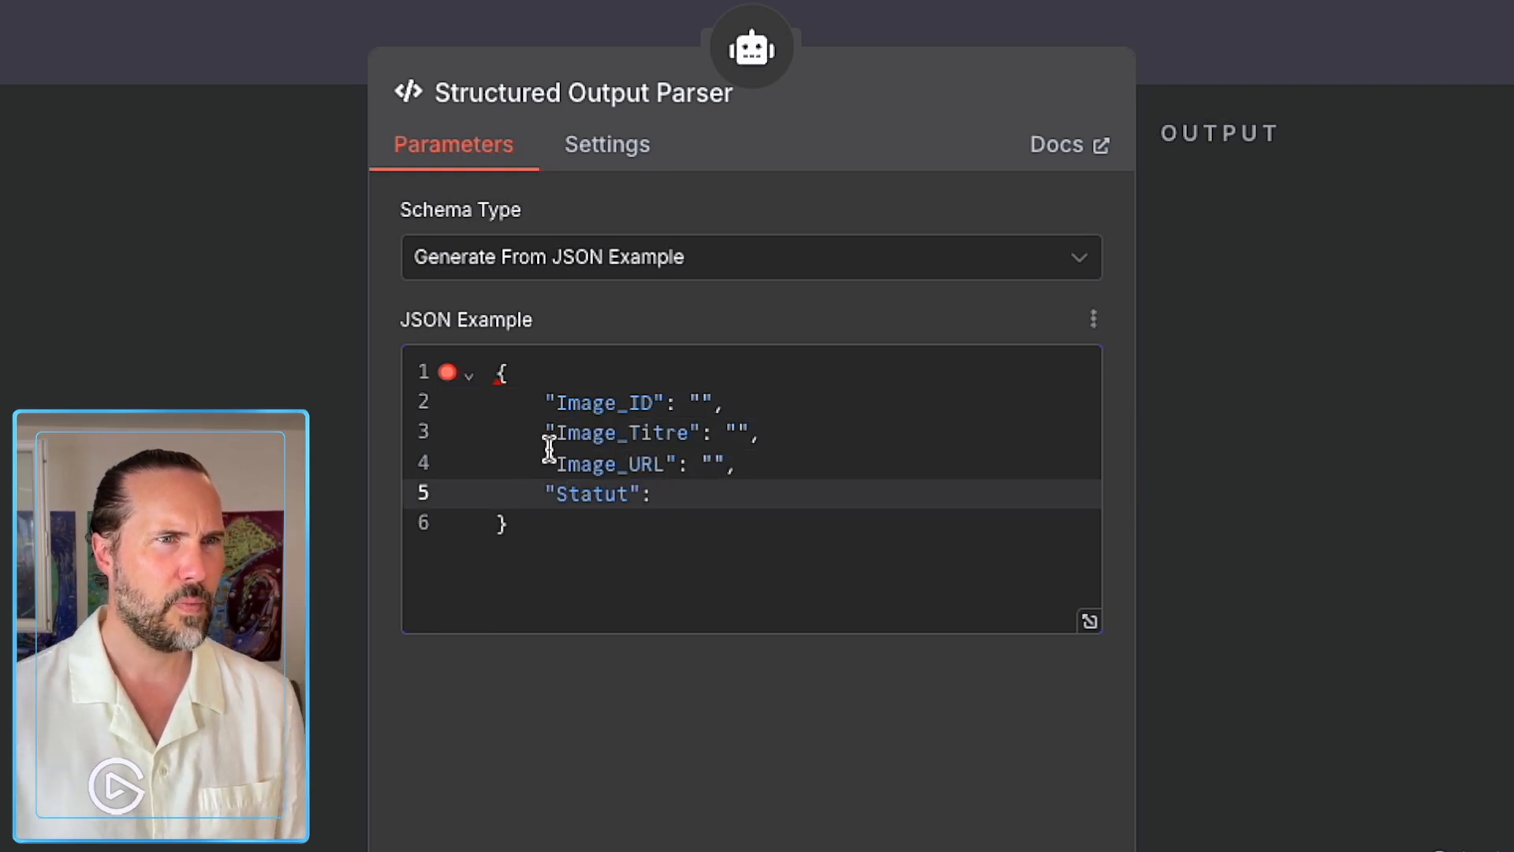
Set the Image_ID value to "String | Null".
{"action": "left_click", "coordinate": [699, 403]}
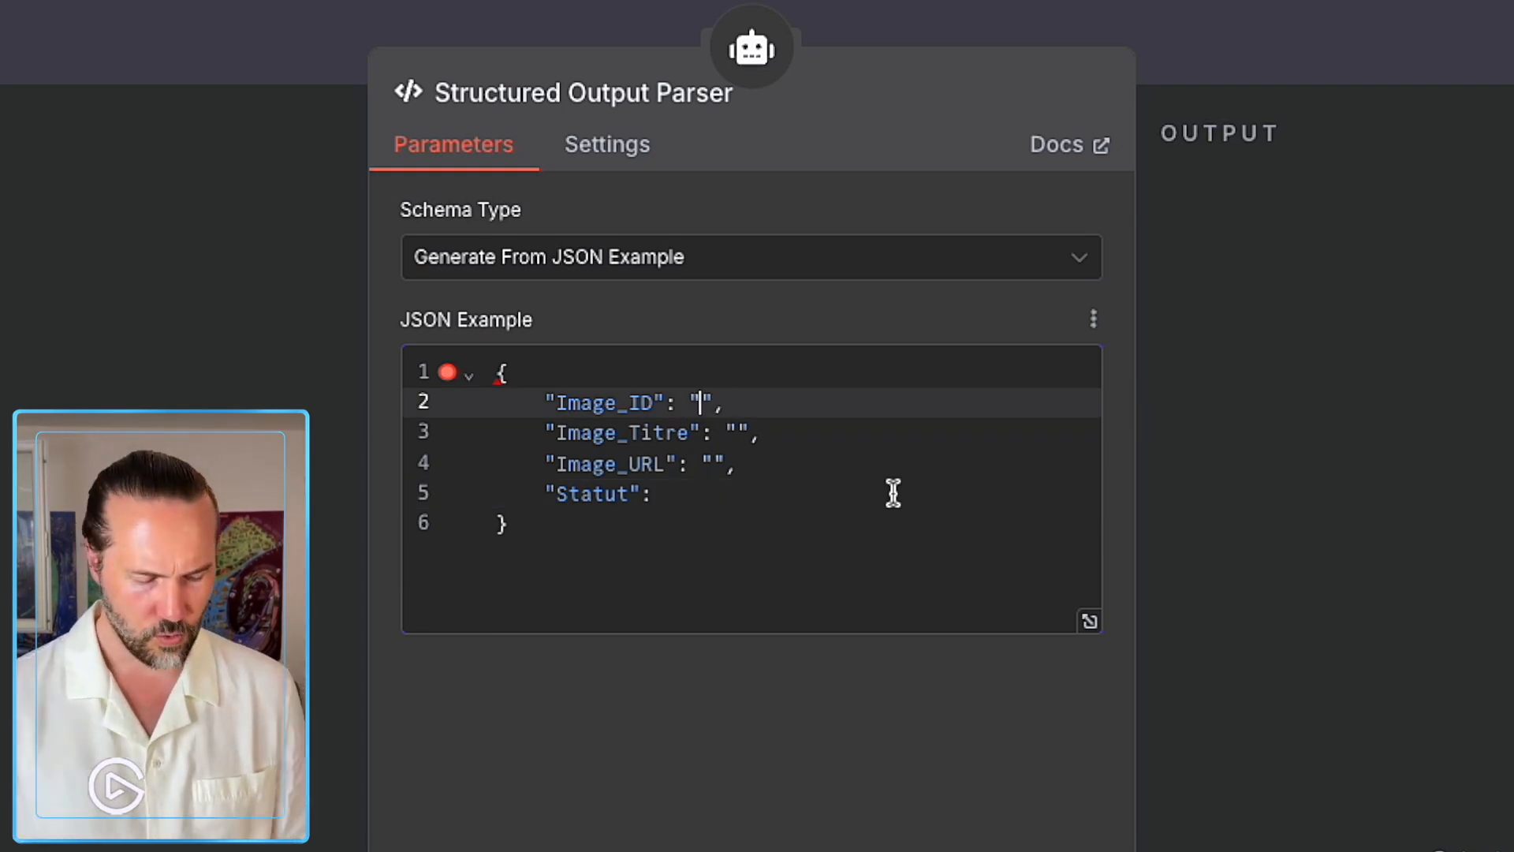
{"action": "type", "text": "String |"}
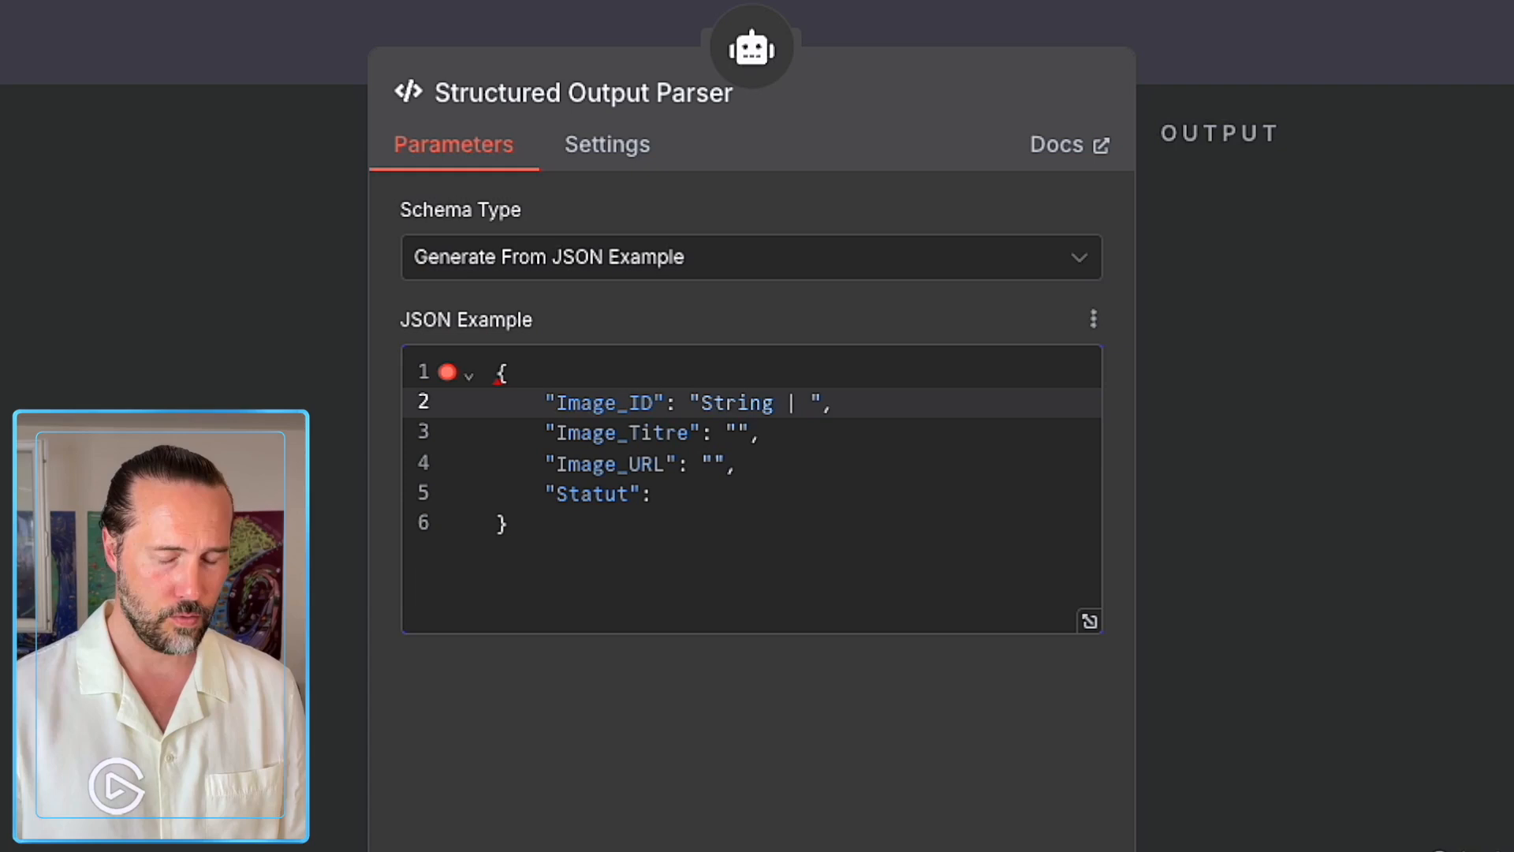
{"action": "type", "text": "Null"}
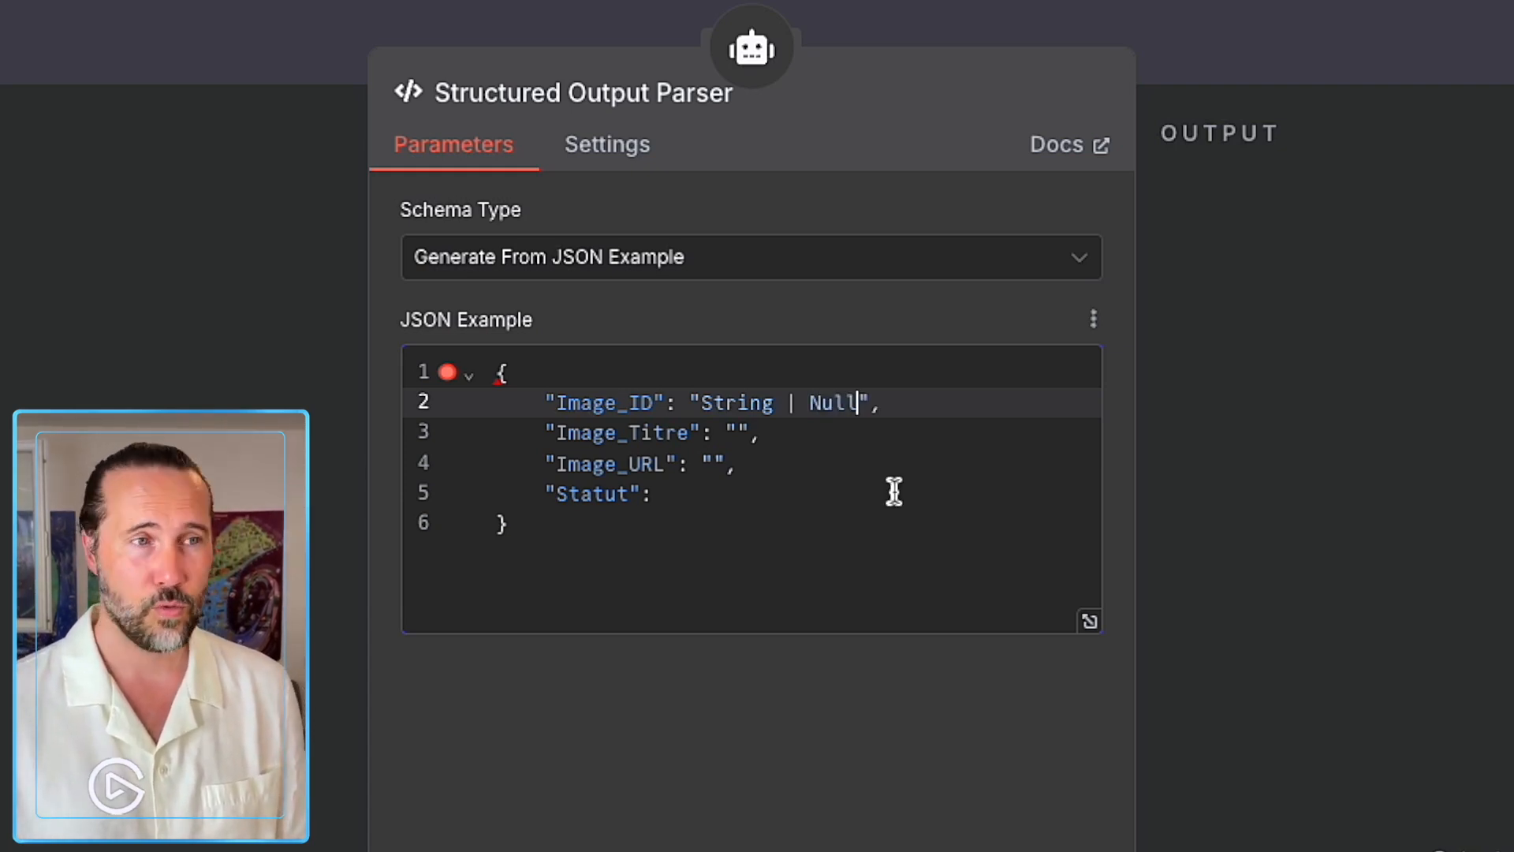
Copy the "String | Null" value from Image_ID into Image_Titre and Image_URL.
{"action": "left_click", "coordinate": [706, 402], "text": "shift"}
{"action": "key", "text": "ctrl+c"}
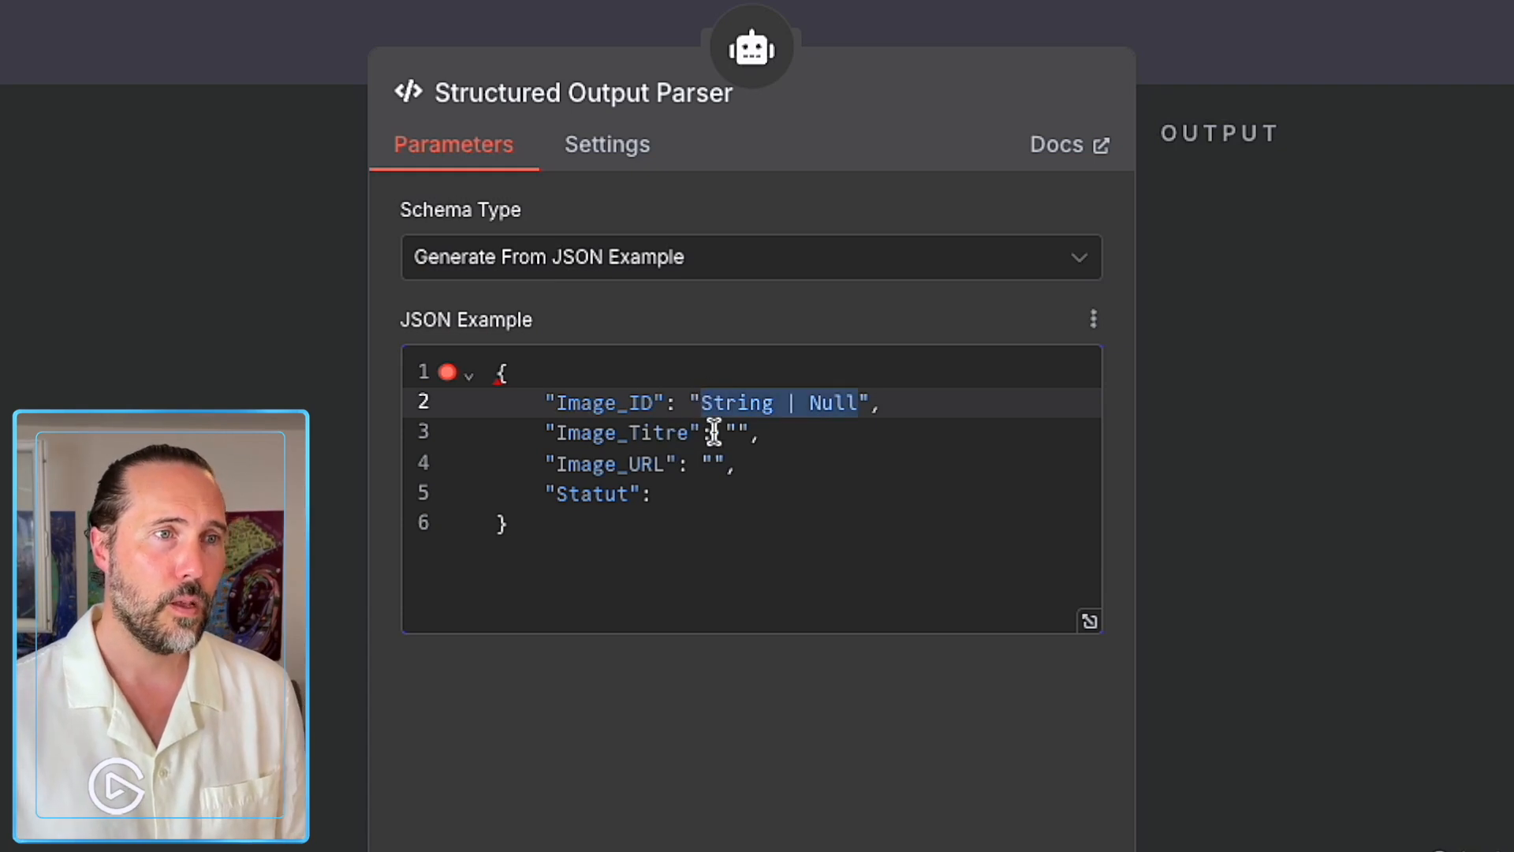
{"action": "left_click", "coordinate": [733, 432]}
{"action": "key", "text": "ctrl+v"}
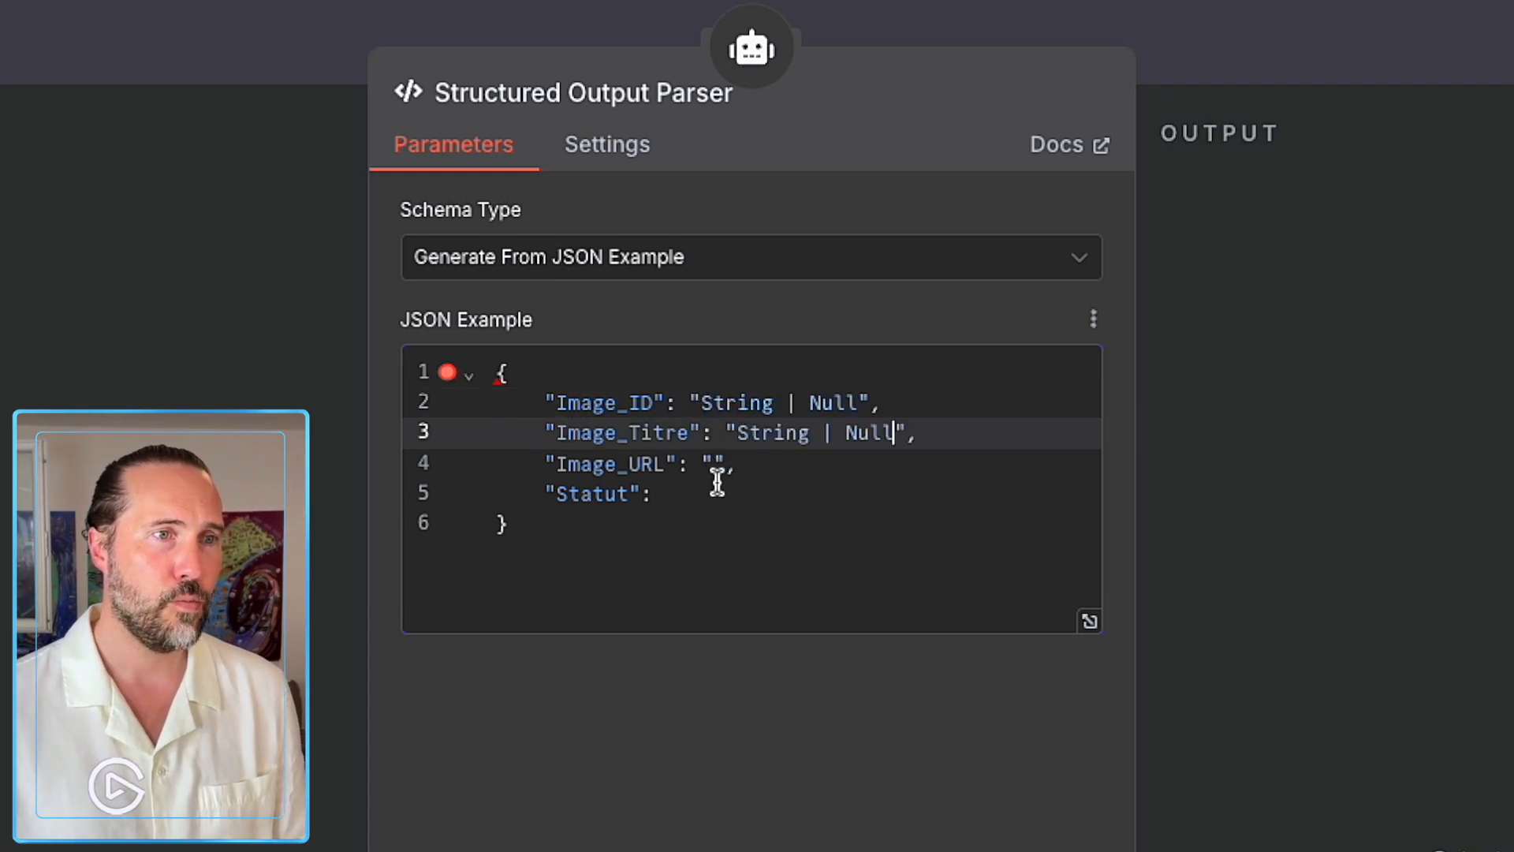
{"action": "left_click", "coordinate": [713, 465]}
{"action": "key", "text": "ctrl+v"}
Enter "trouvé" as the quoted value of the Statut key in the JSON example.
{"action": "left_click", "coordinate": [699, 495]}
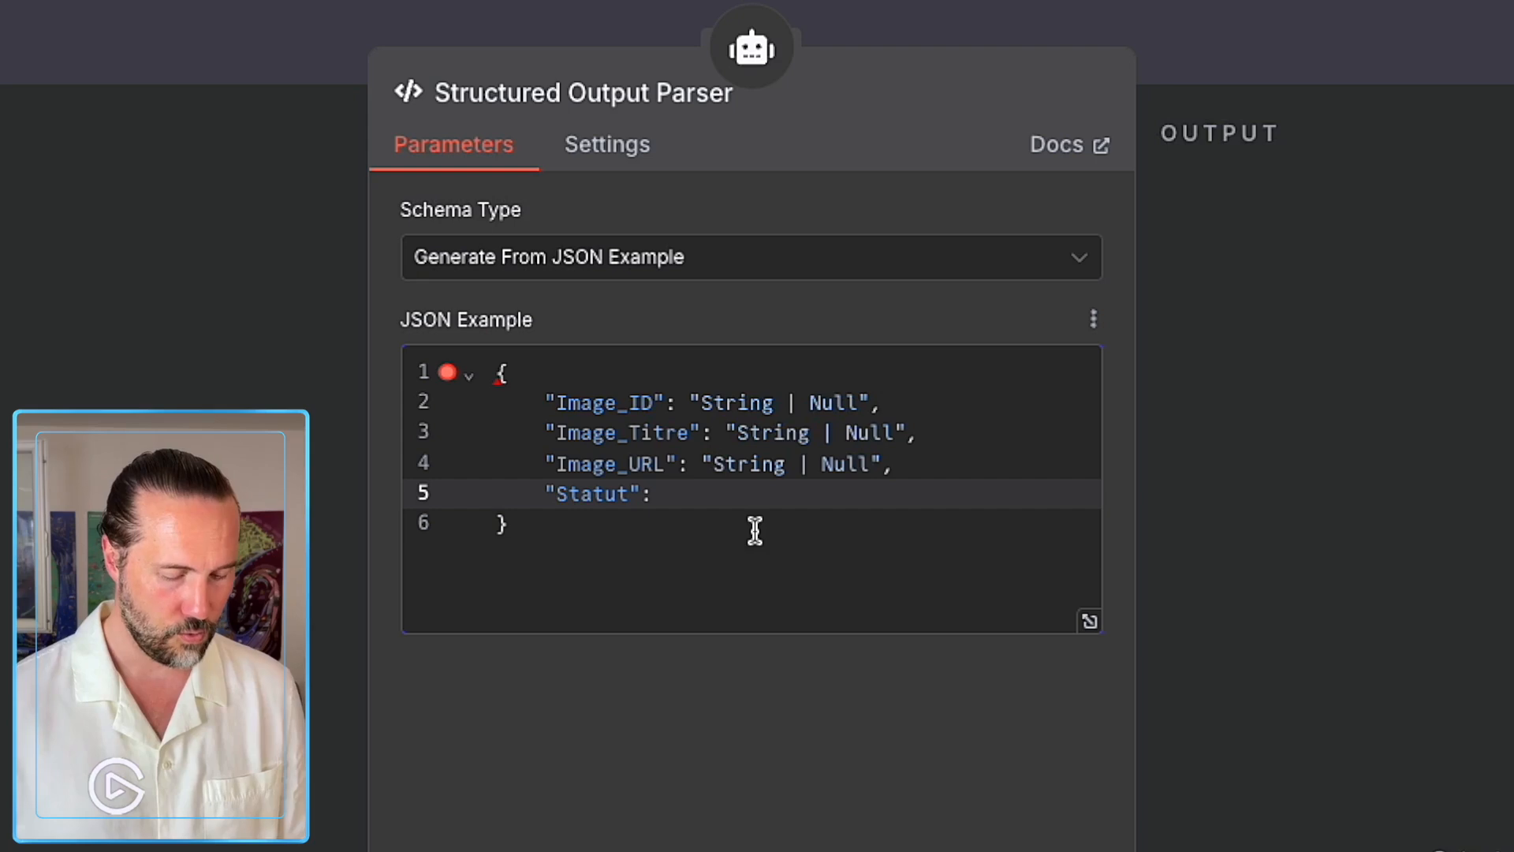
{"action": "type", "text": "\""}
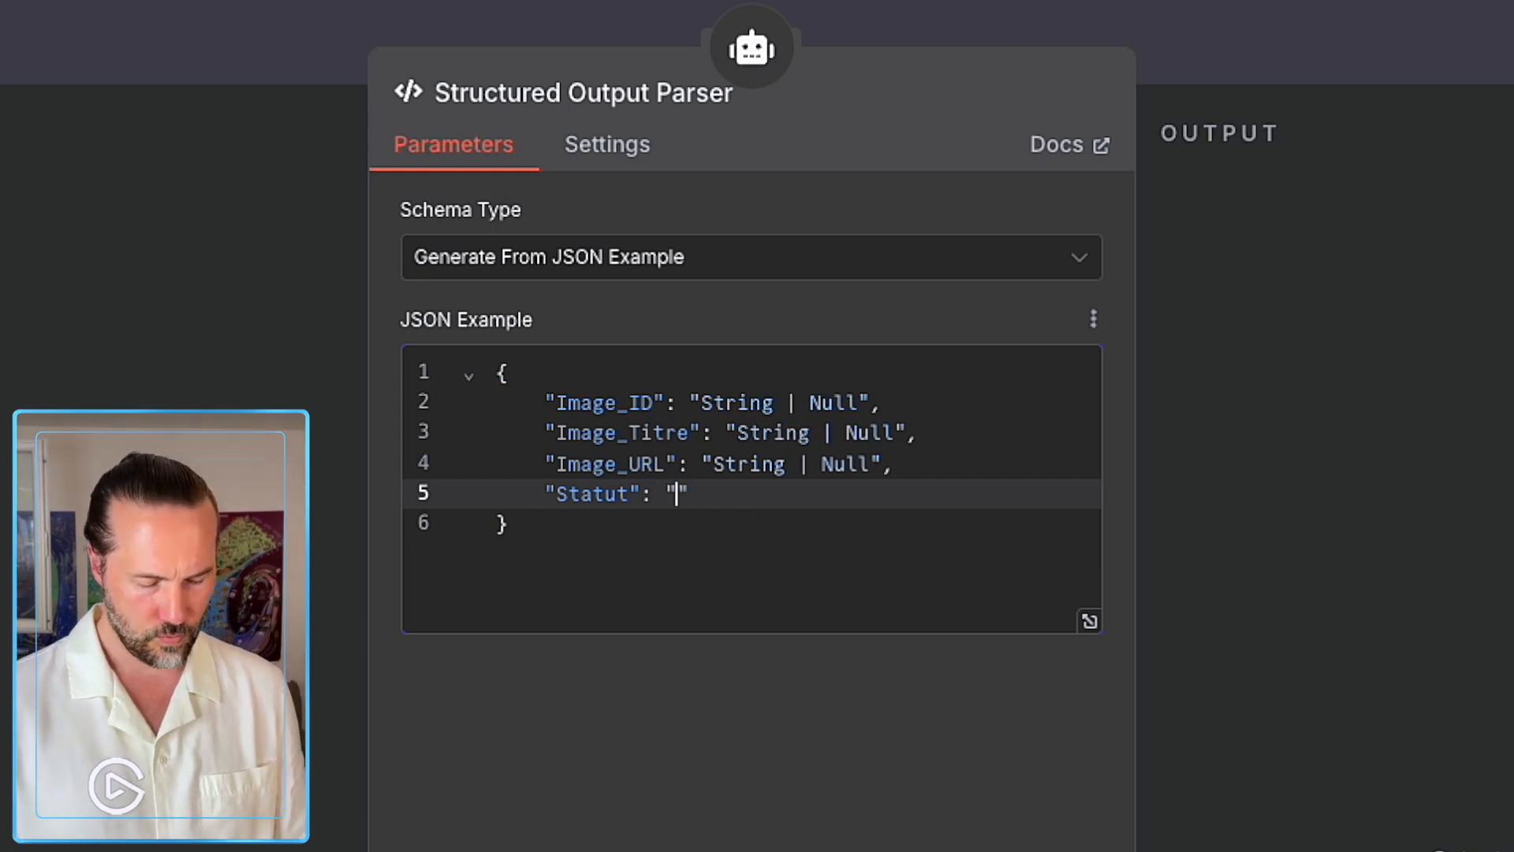
{"action": "type", "text": "trouvé"}
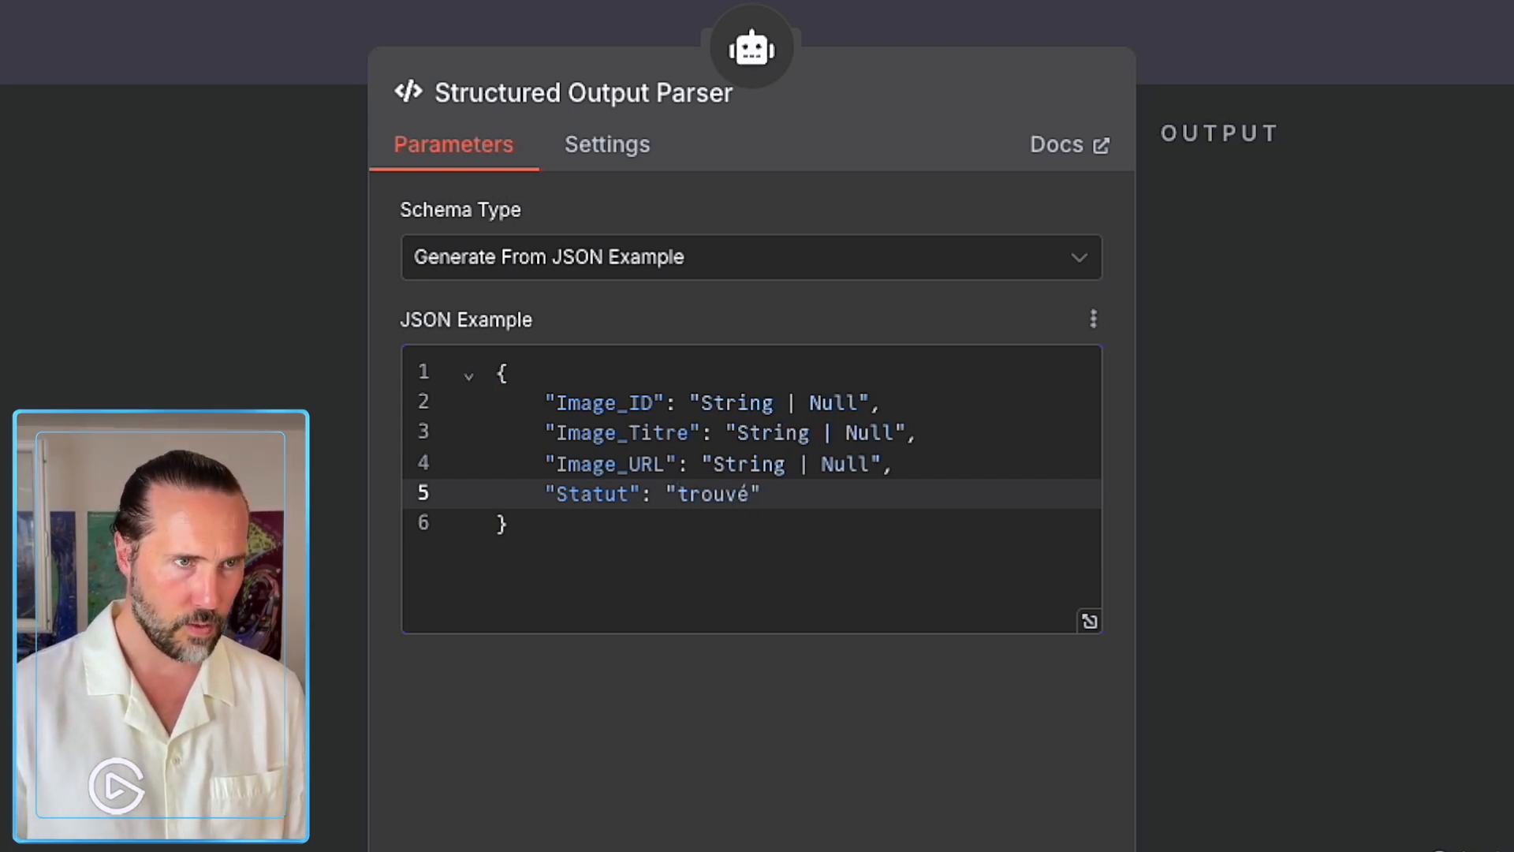
Append a "|" separator after "trouvé" in the Statut value, with the pasted String and Null words removed.
{"action": "key", "text": "ctrl+v"}
{"action": "key", "text": "BackSpace"}
{"action": "key", "text": "BackSpace"}
{"action": "key", "text": "BackSpace"}
{"action": "key", "text": "BackSpace"}
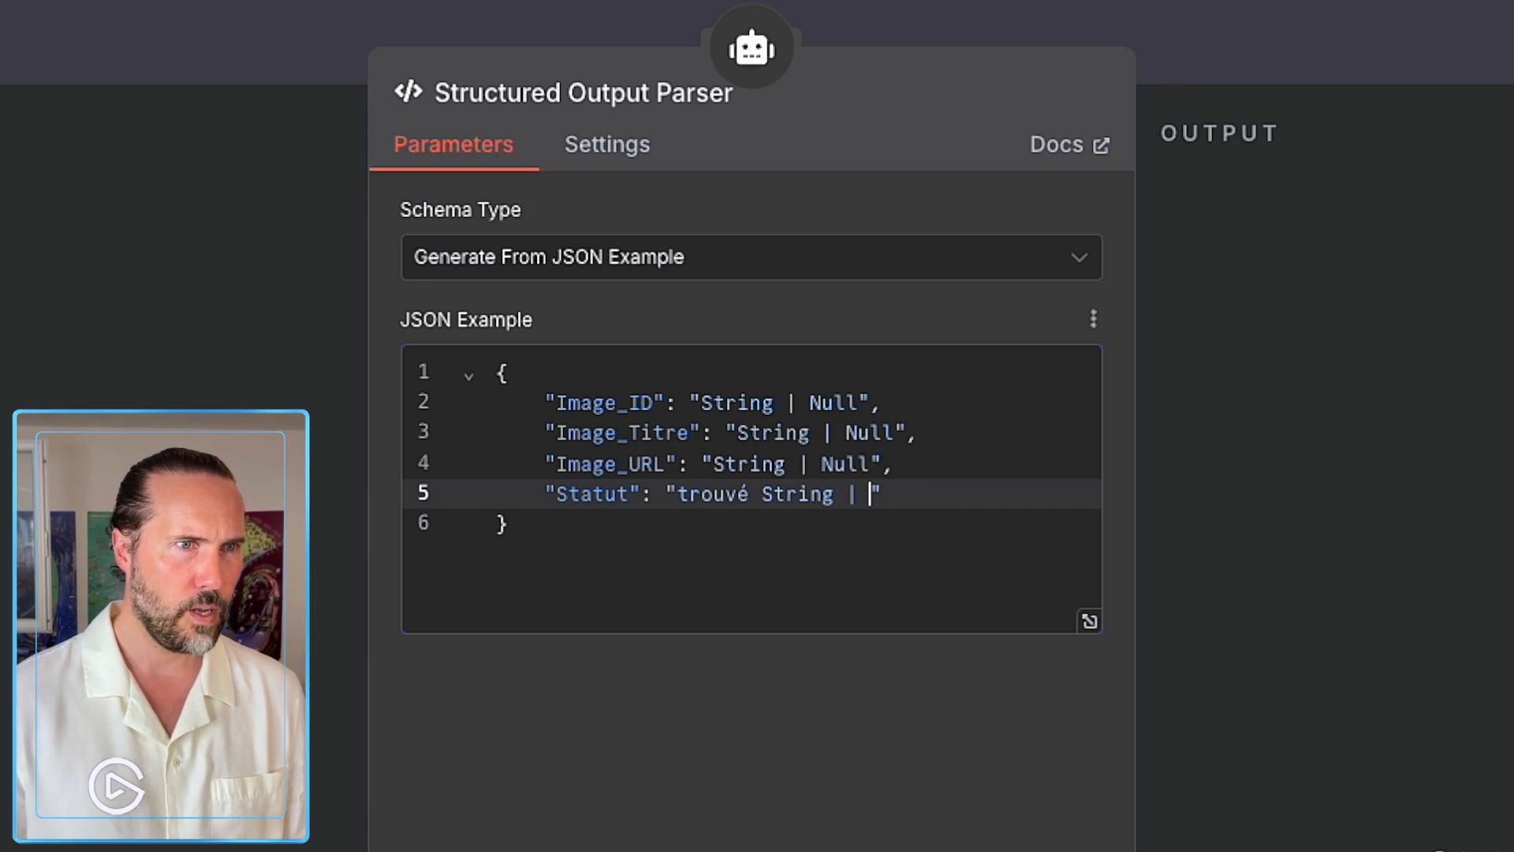
{"action": "key", "text": "BackSpace"}
{"action": "key", "text": "BackSpace"}
{"action": "key", "text": "BackSpace"}
{"action": "key", "text": "BackSpace"}
{"action": "key", "text": "BackSpace"}
{"action": "key", "text": "BackSpace"}
{"action": "key", "text": "BackSpace"}
{"action": "key", "text": "BackSpace"}
{"action": "key", "text": "BackSpace"}
{"action": "key", "text": "ctrl+v"}
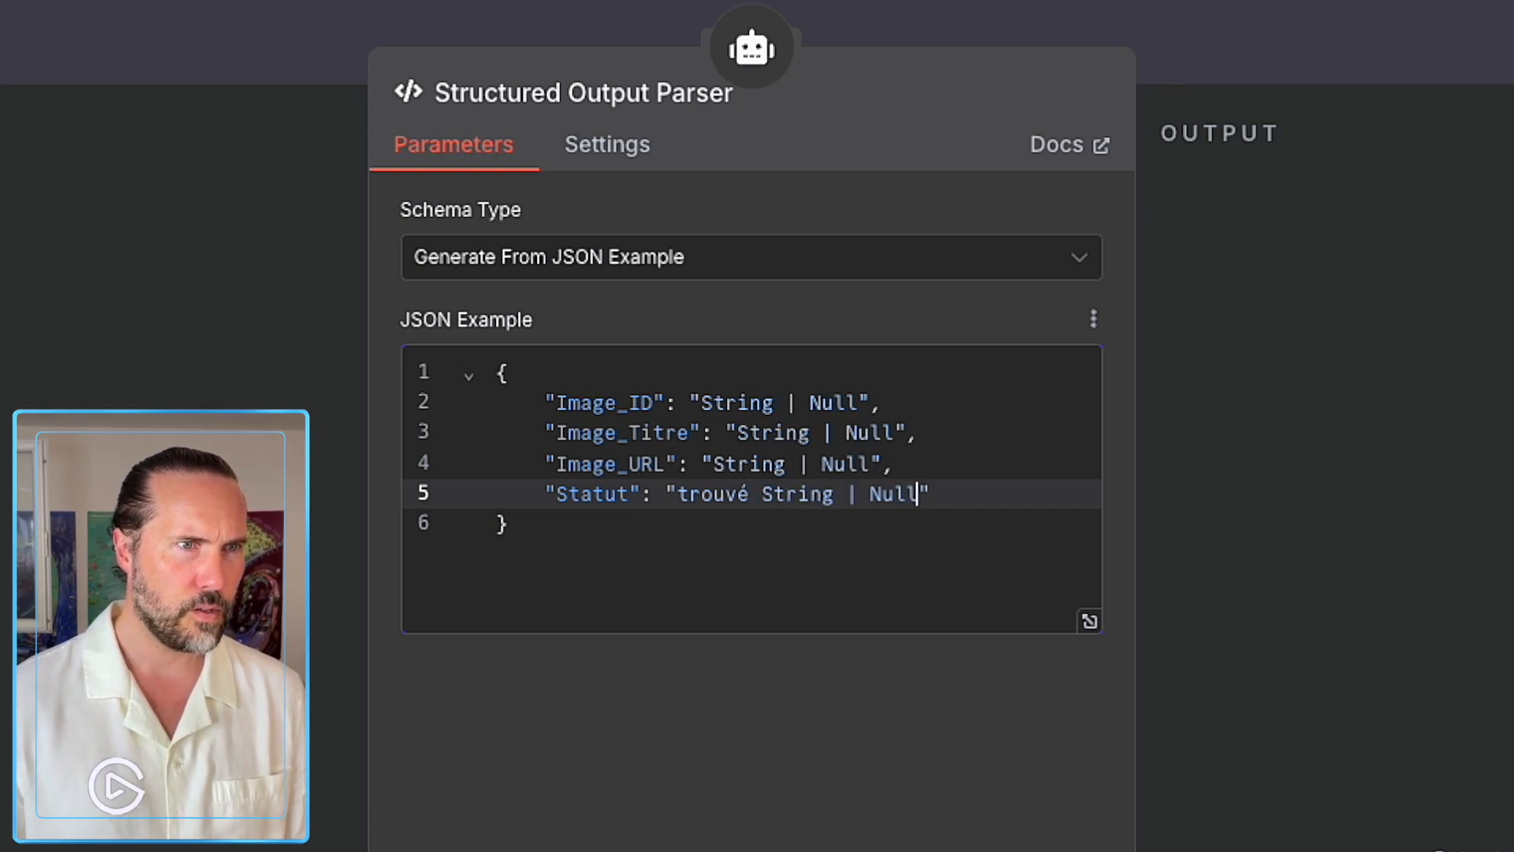
{"action": "key", "text": "BackSpace"}
{"action": "key", "text": "BackSpace"}
{"action": "key", "text": "BackSpace"}
{"action": "key", "text": "BackSpace"}
{"action": "key", "text": "BackSpace"}
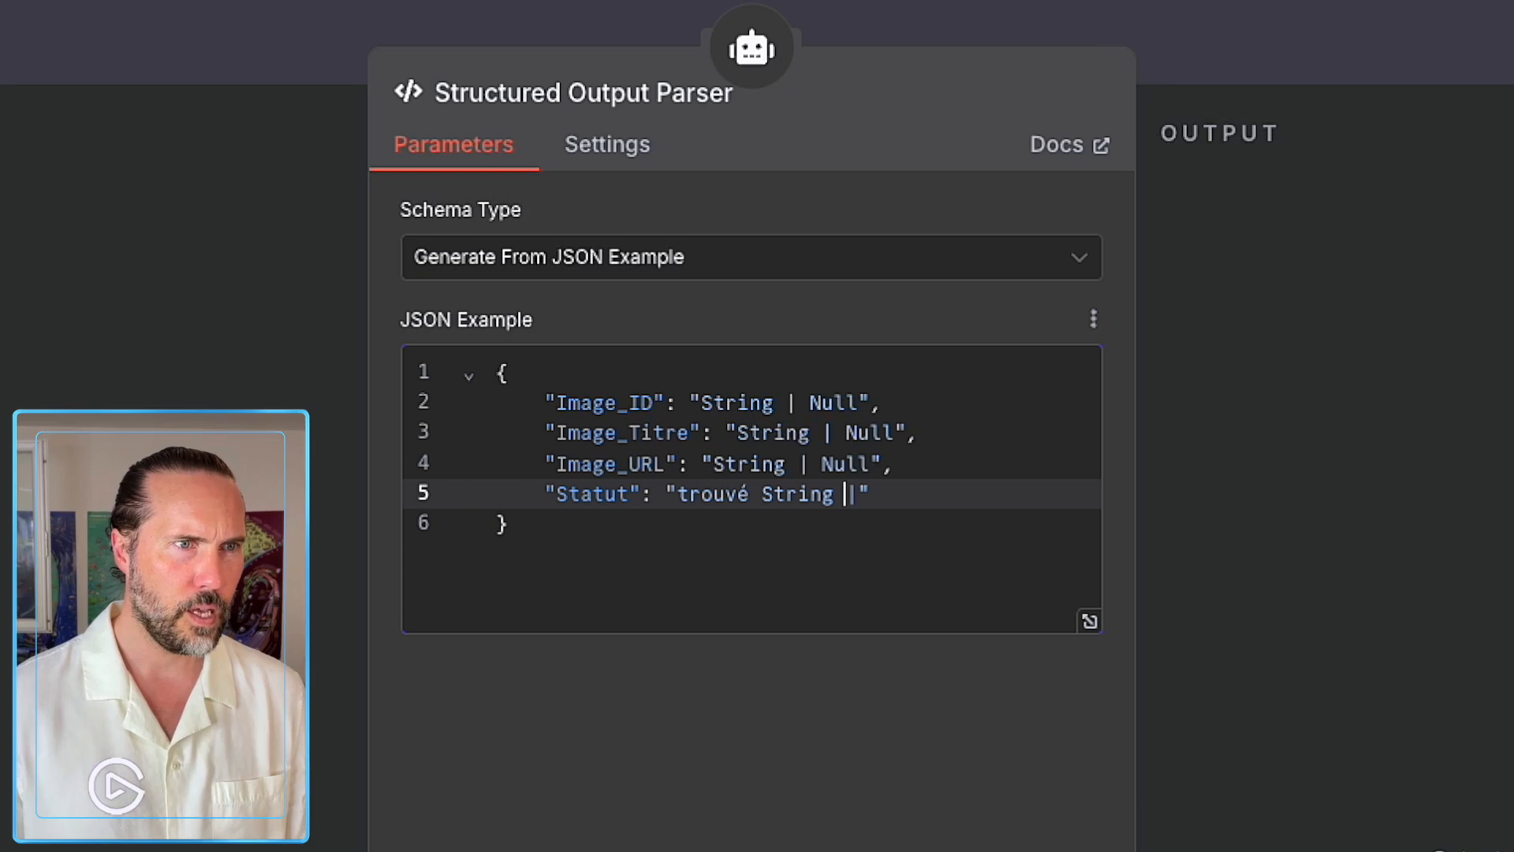
{"action": "key", "text": "BackSpace"}
{"action": "key", "text": "BackSpace"}
{"action": "key", "text": "BackSpace"}
{"action": "key", "text": "BackSpace"}
{"action": "key", "text": "BackSpace"}
{"action": "key", "text": "BackSpace"}
{"action": "key", "text": "BackSpace"}
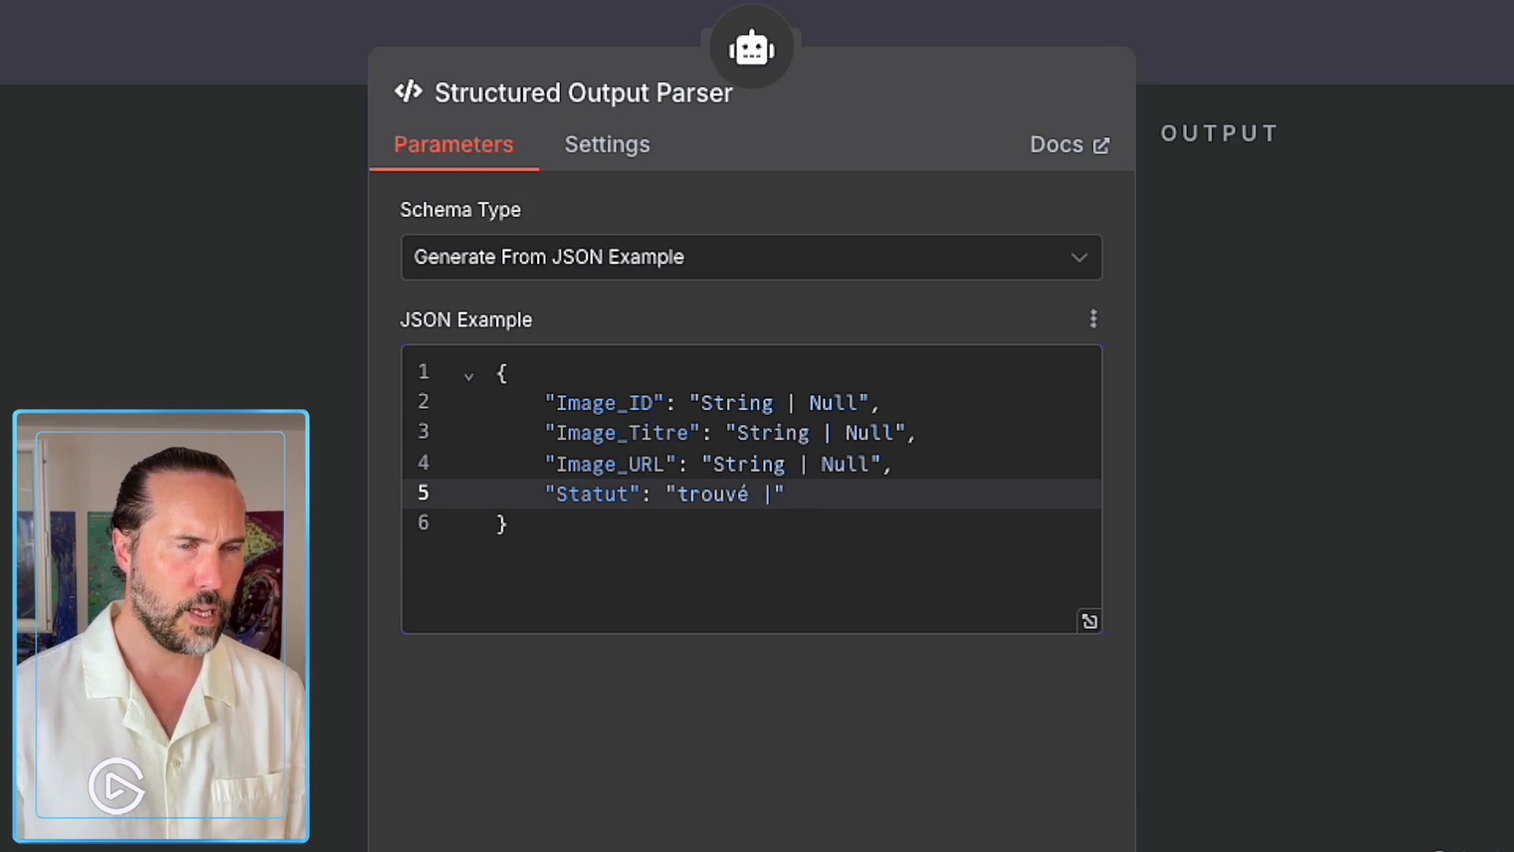
Change the Statut value to "trouve | introuvable" and return to the workflow canvas.
{"action": "key", "text": "BackSpace"}
{"action": "type", "text": "e"}
{"action": "key", "text": "Right"}
{"action": "key", "text": "Right"}
{"action": "key", "text": "Right"}
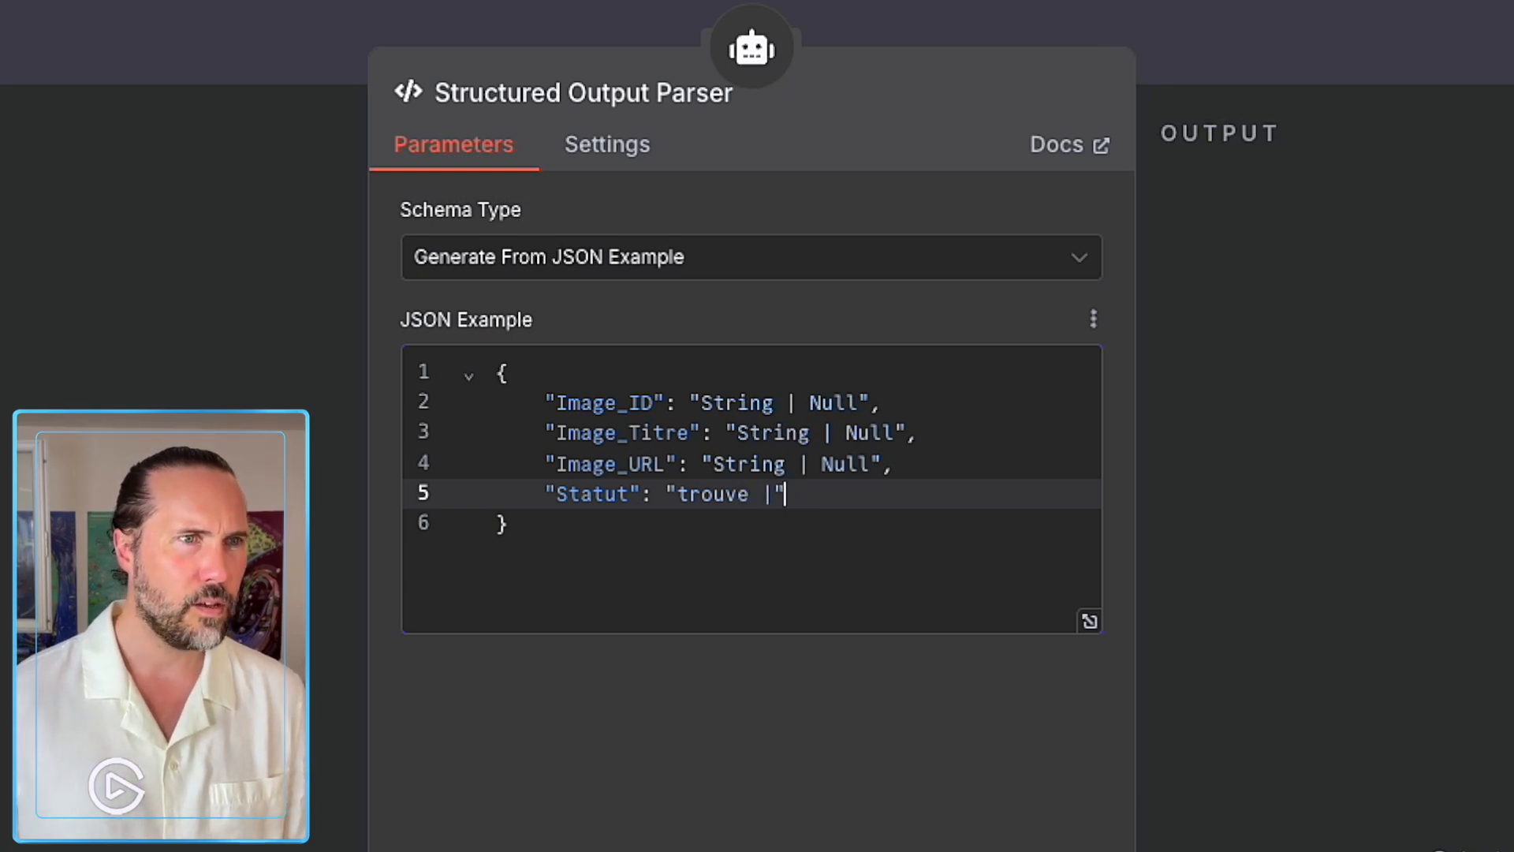
{"action": "type", "text": "introuvable"}
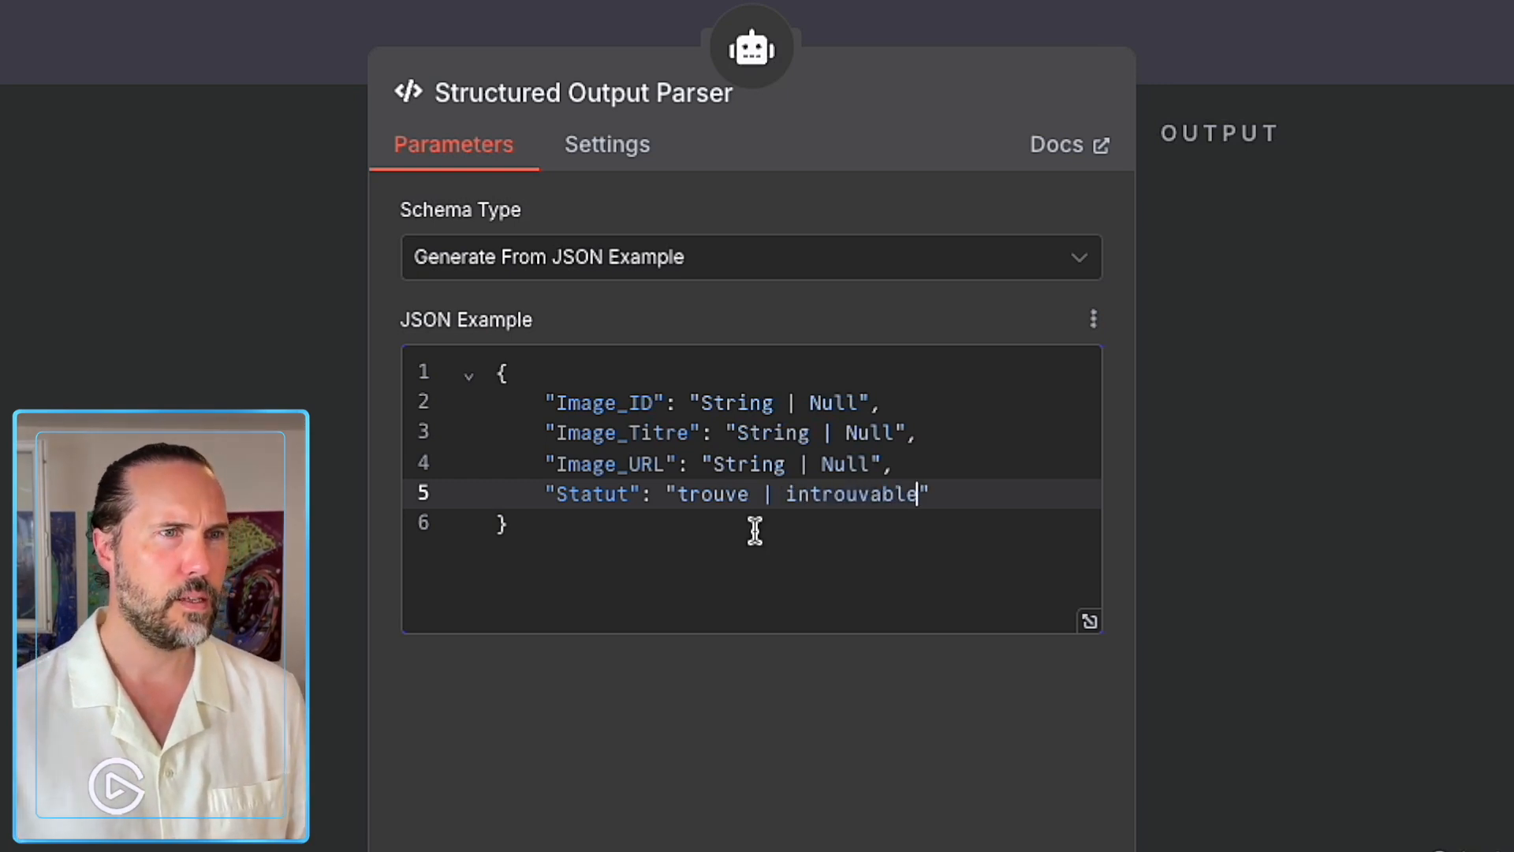
{"action": "key", "text": "Down"}
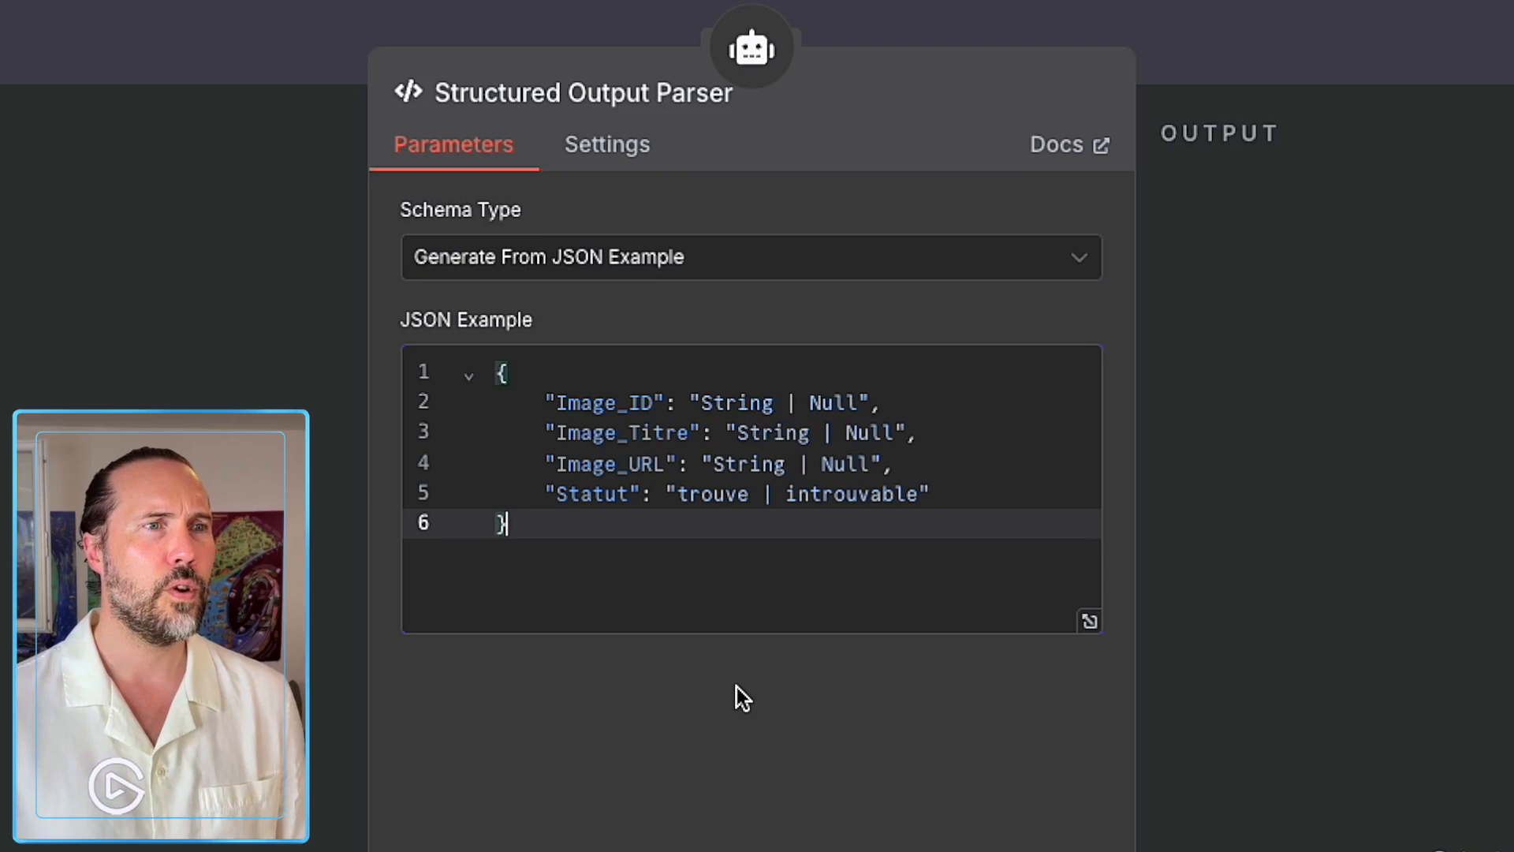
{"action": "left_click", "coordinate": [1329, 35]}
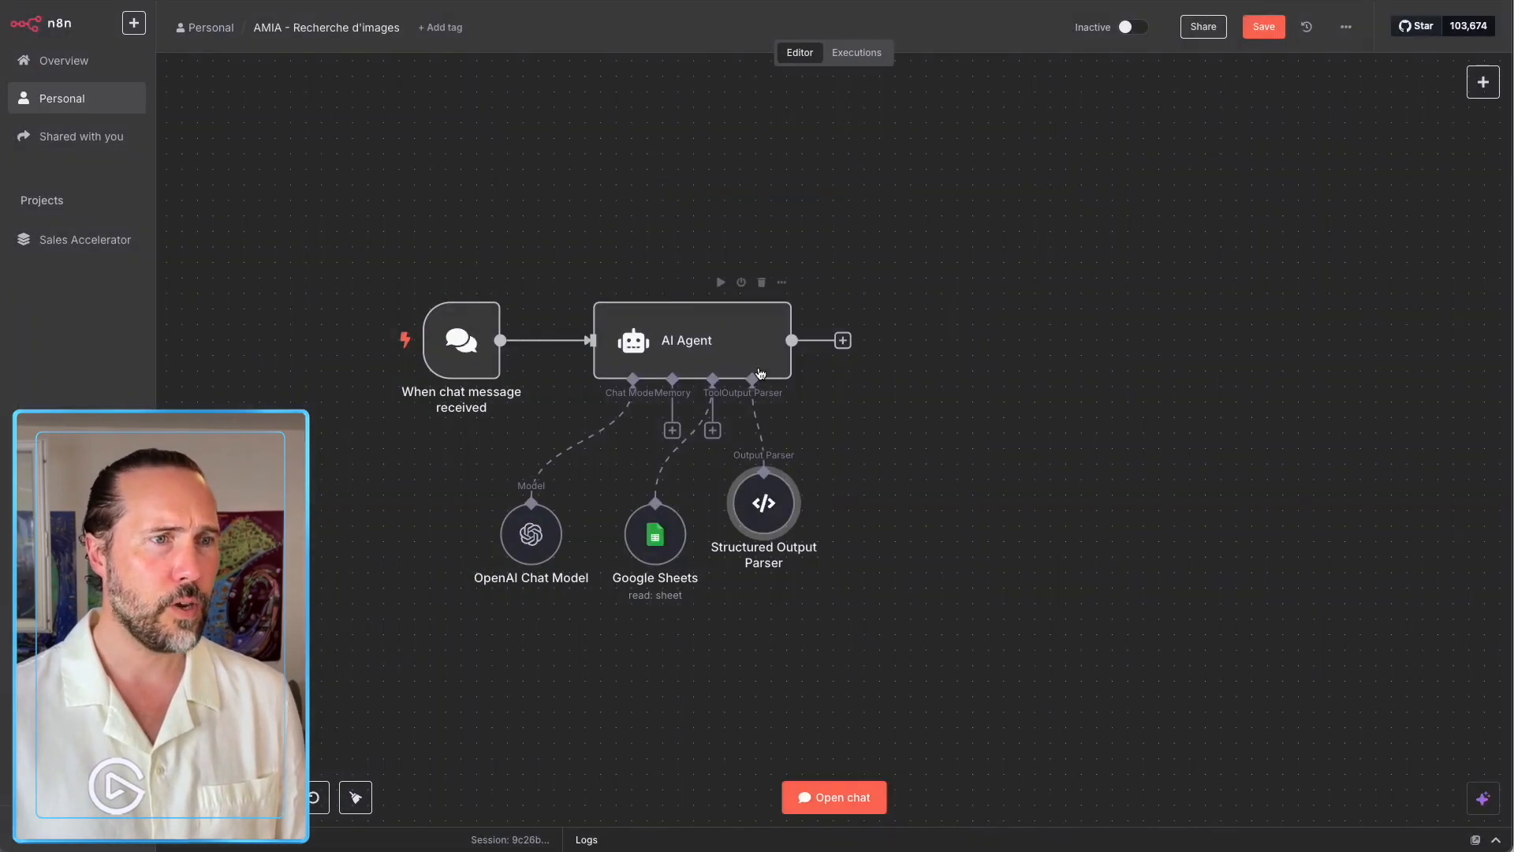
Line up the Structured Output Parser node with the other sub-nodes and place a sticky note at the chat trigger.
{"action": "left_click_drag", "start_coordinate": [757, 508], "coordinate": [787, 538]}
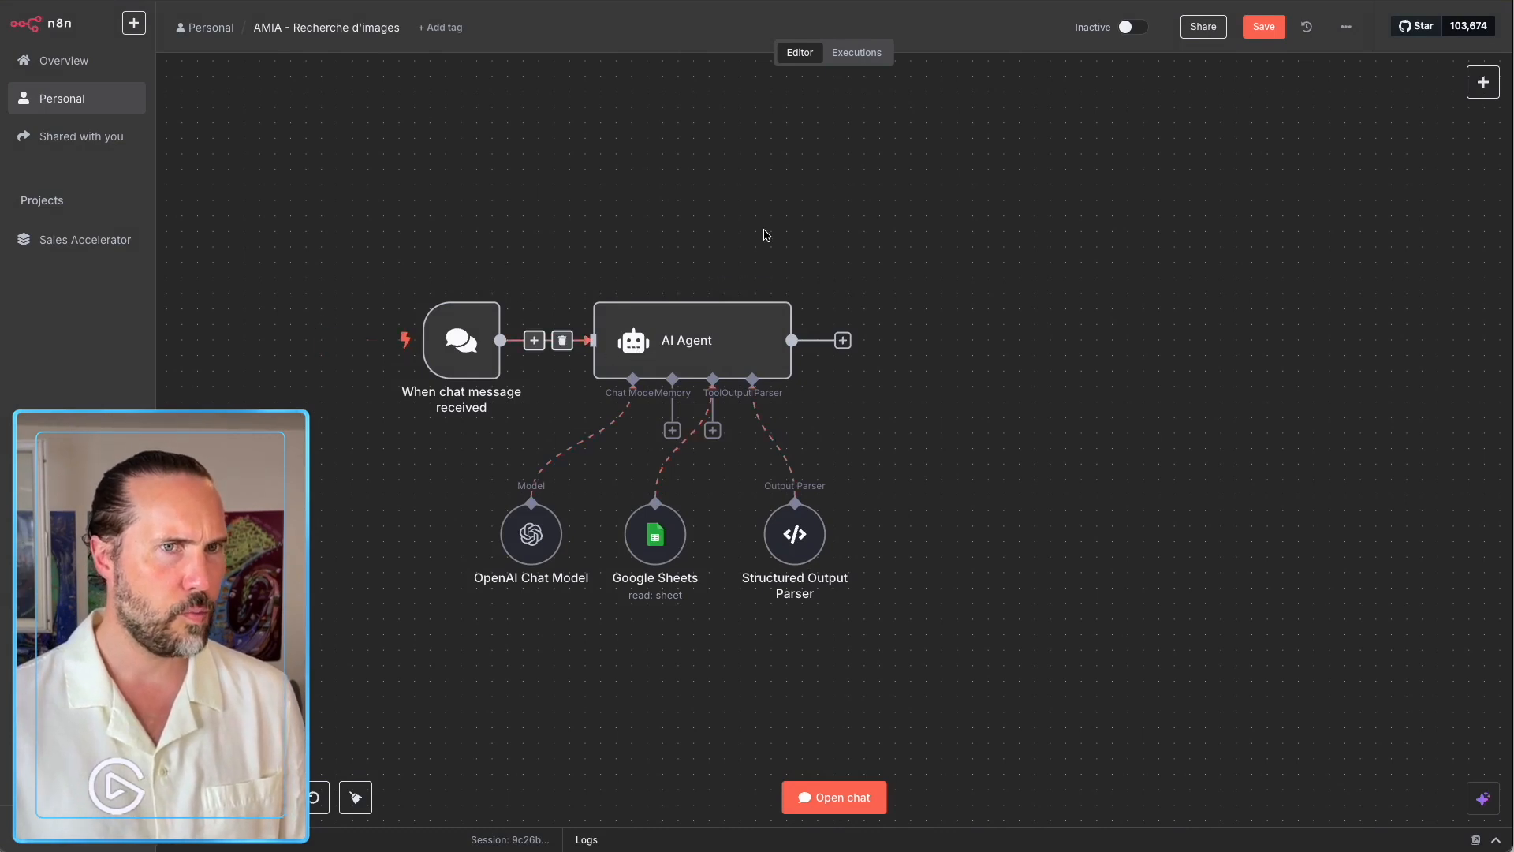
{"action": "left_click", "coordinate": [1484, 117]}
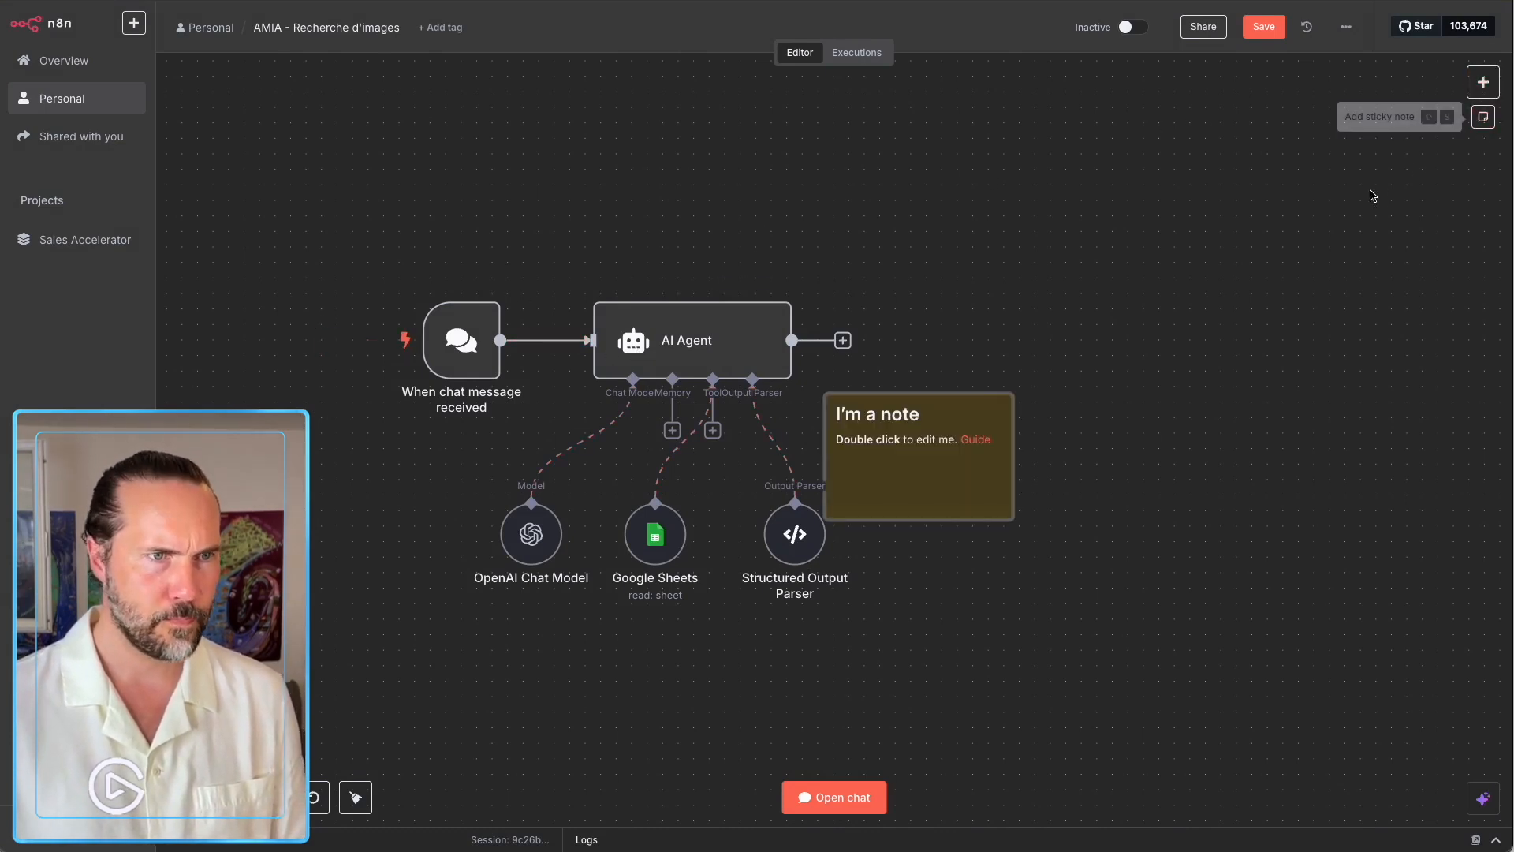
{"action": "left_click_drag", "start_coordinate": [964, 402], "coordinate": [453, 260]}
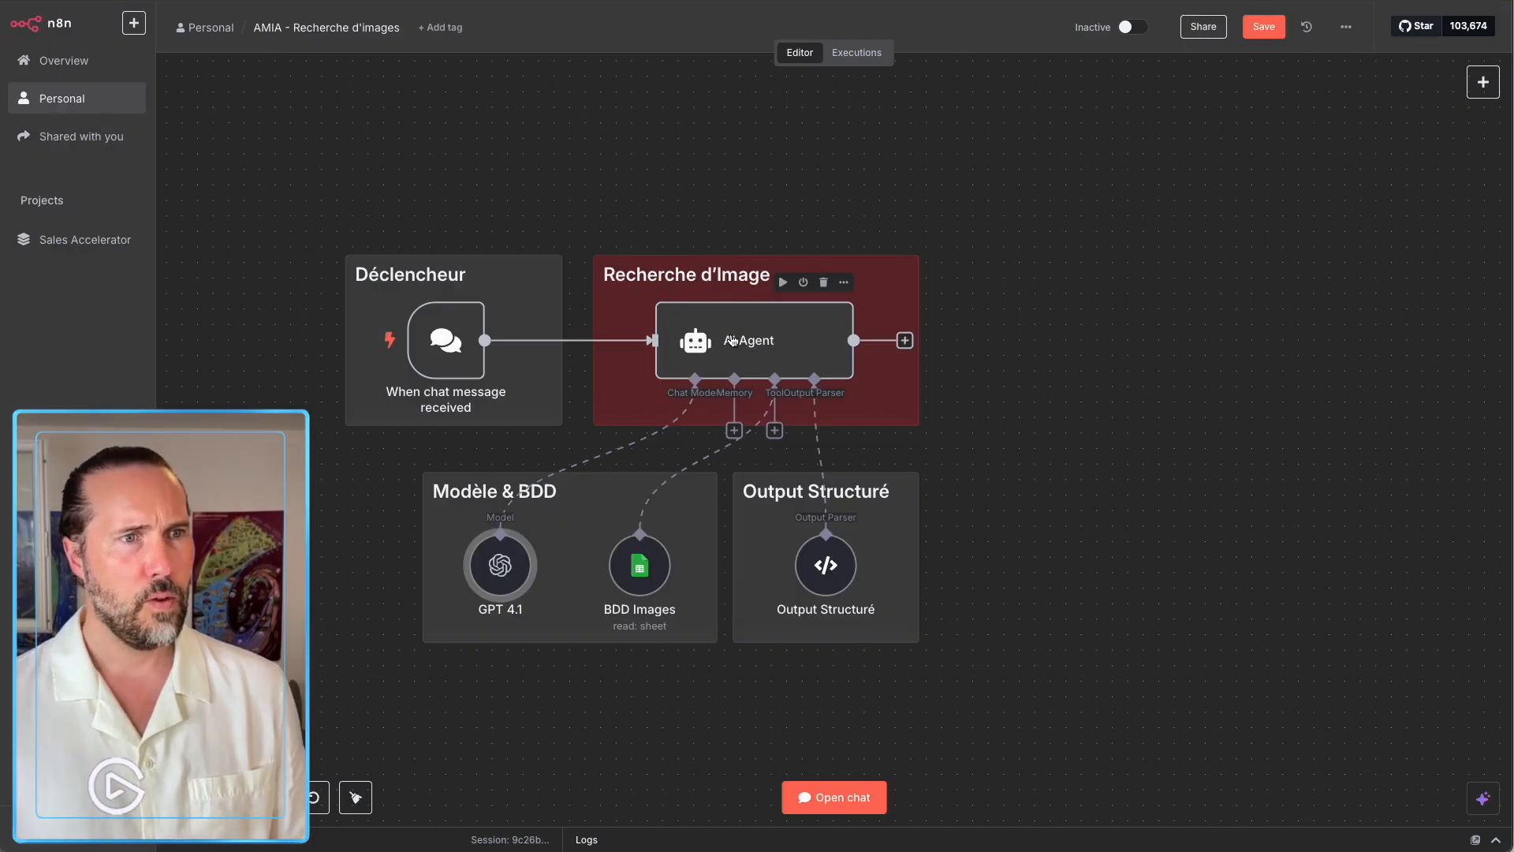
Replace "Base de Données d'Images" with "BDD Images" in the AI Agent's system message.
{"action": "double_click", "coordinate": [730, 339]}
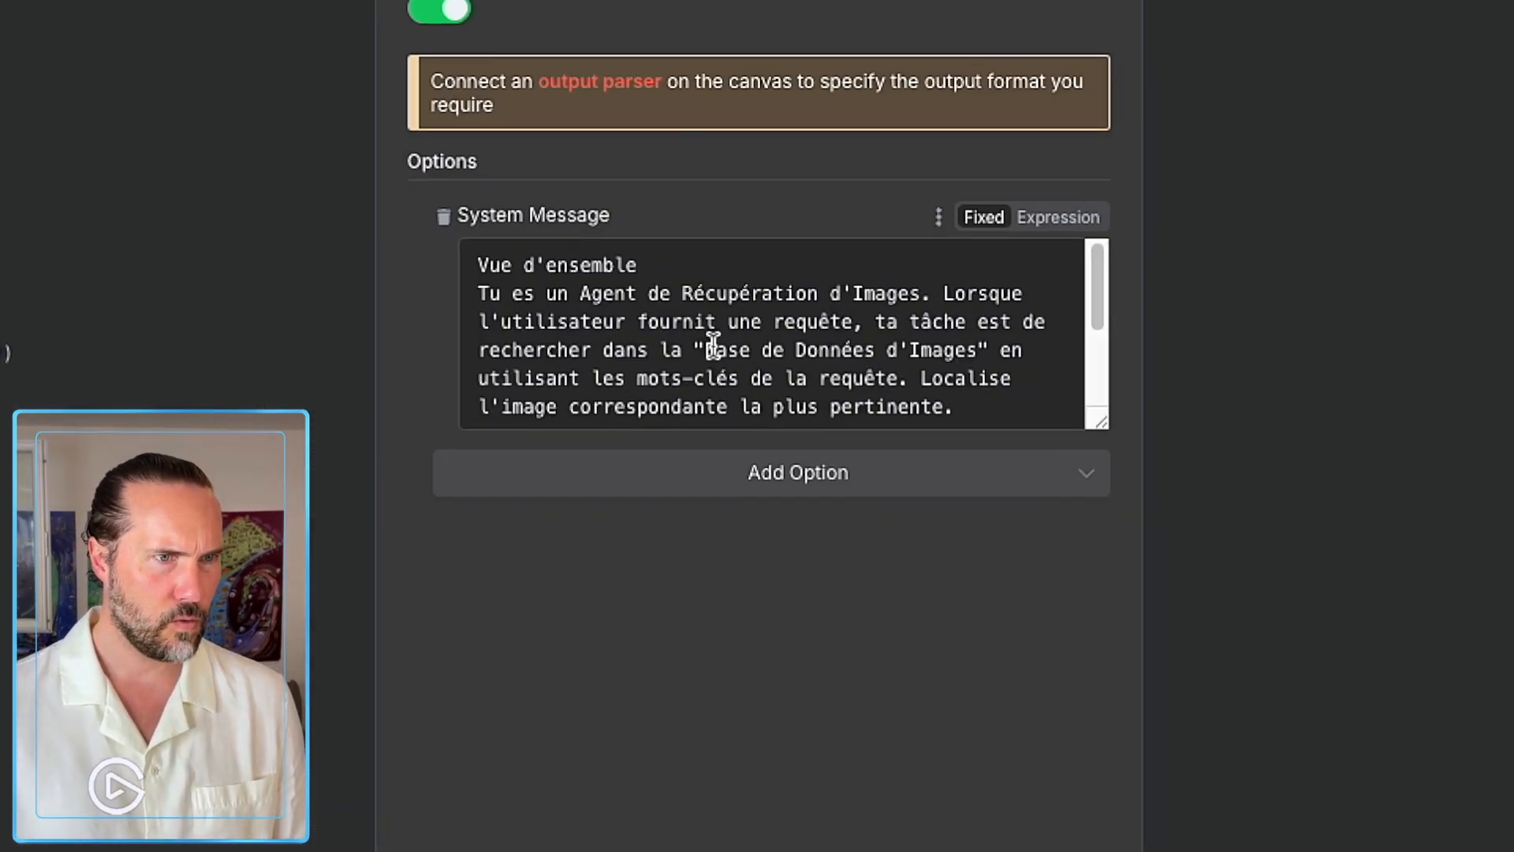
{"action": "left_click_drag", "start_coordinate": [733, 471], "coordinate": [813, 470]}
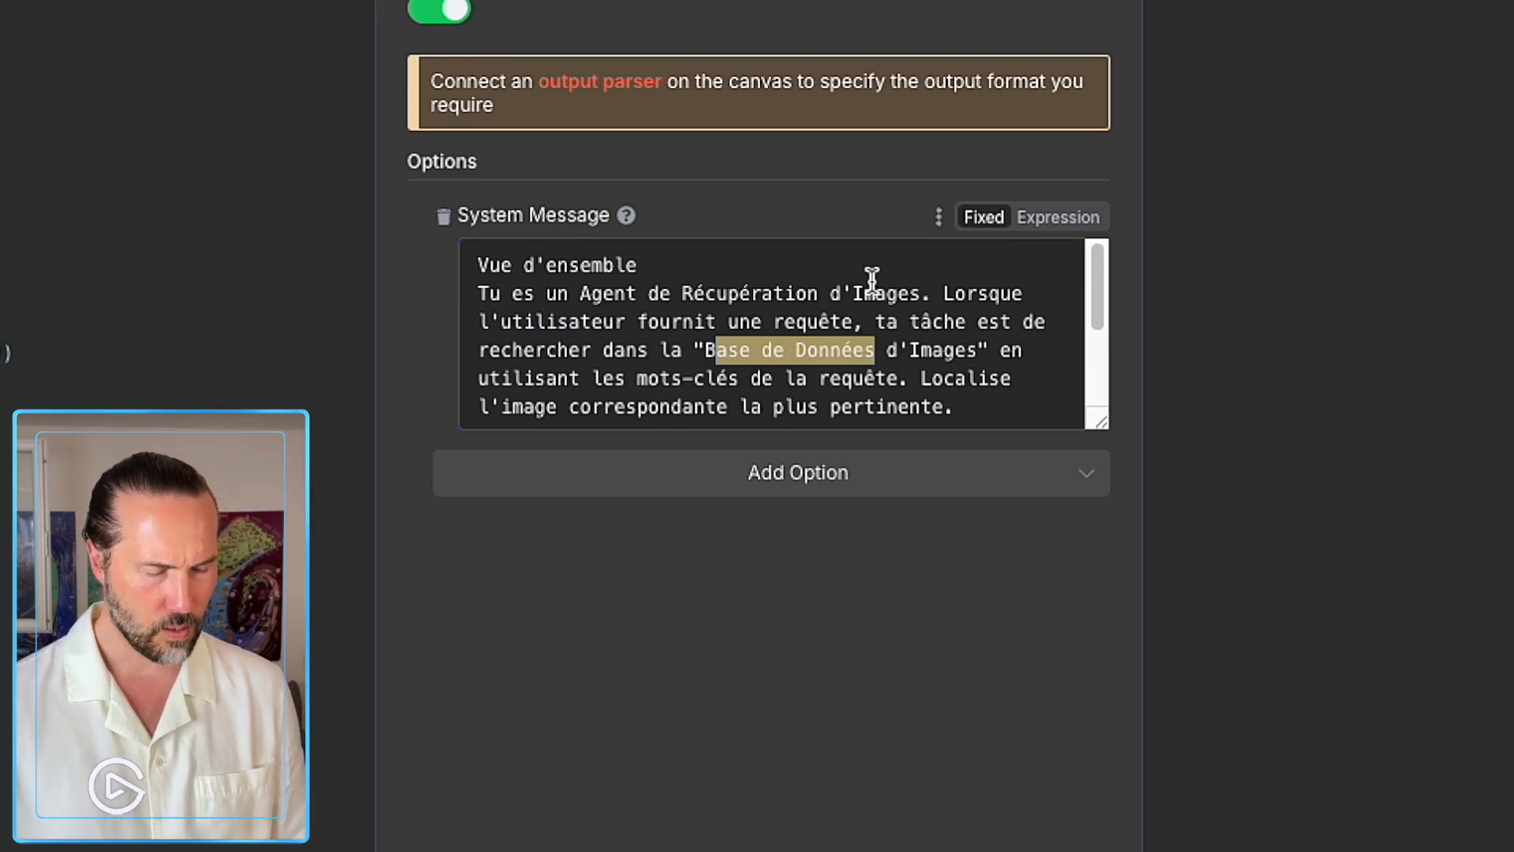
{"action": "type", "text": "DD"}
{"action": "left_click", "coordinate": [756, 351]}
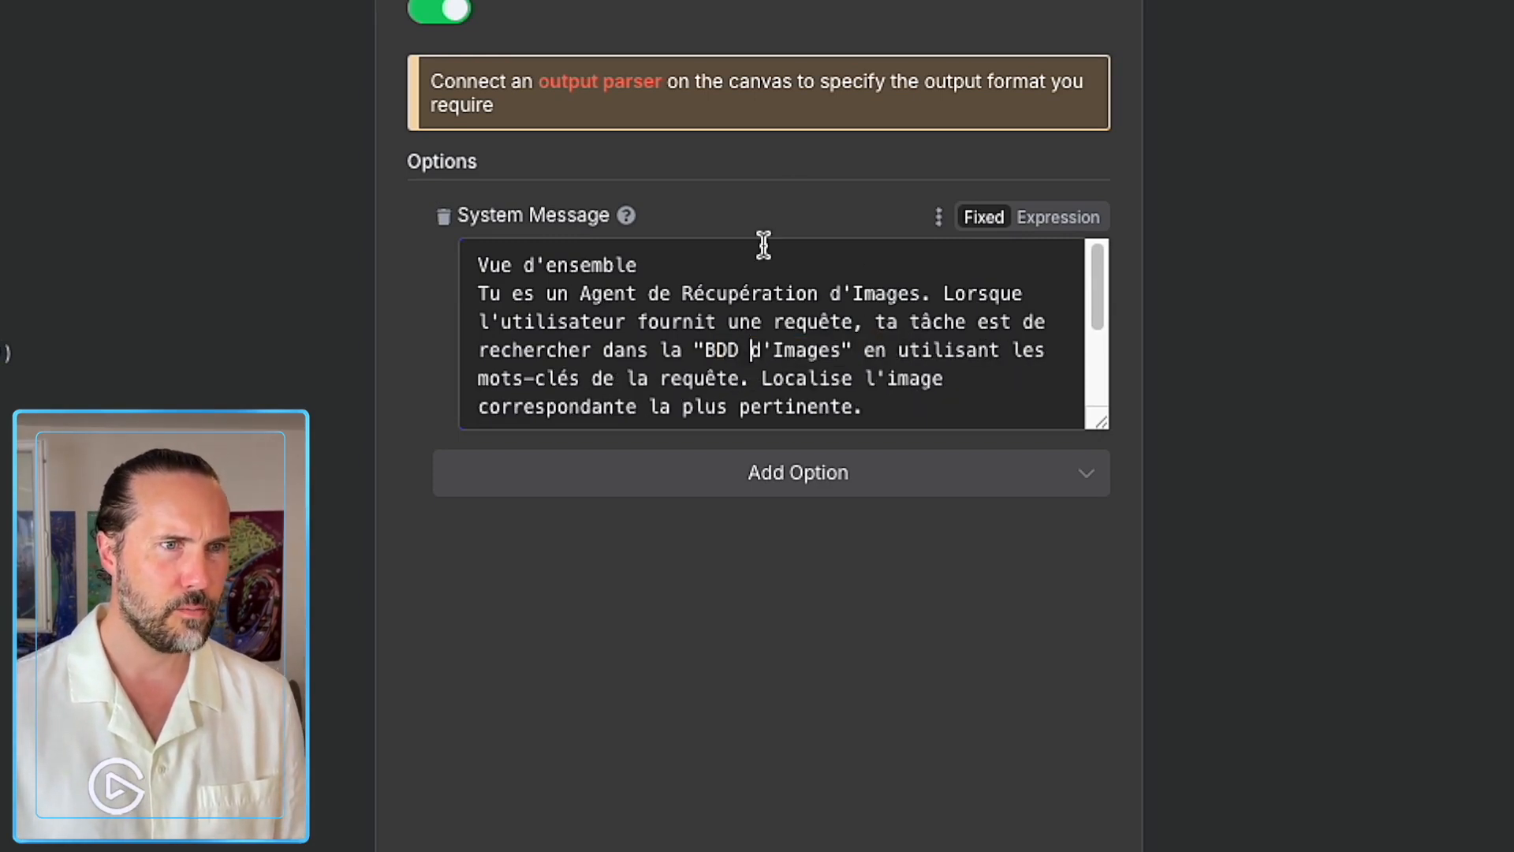
{"action": "key", "text": "BackSpace"}
{"action": "key", "text": "Delete"}
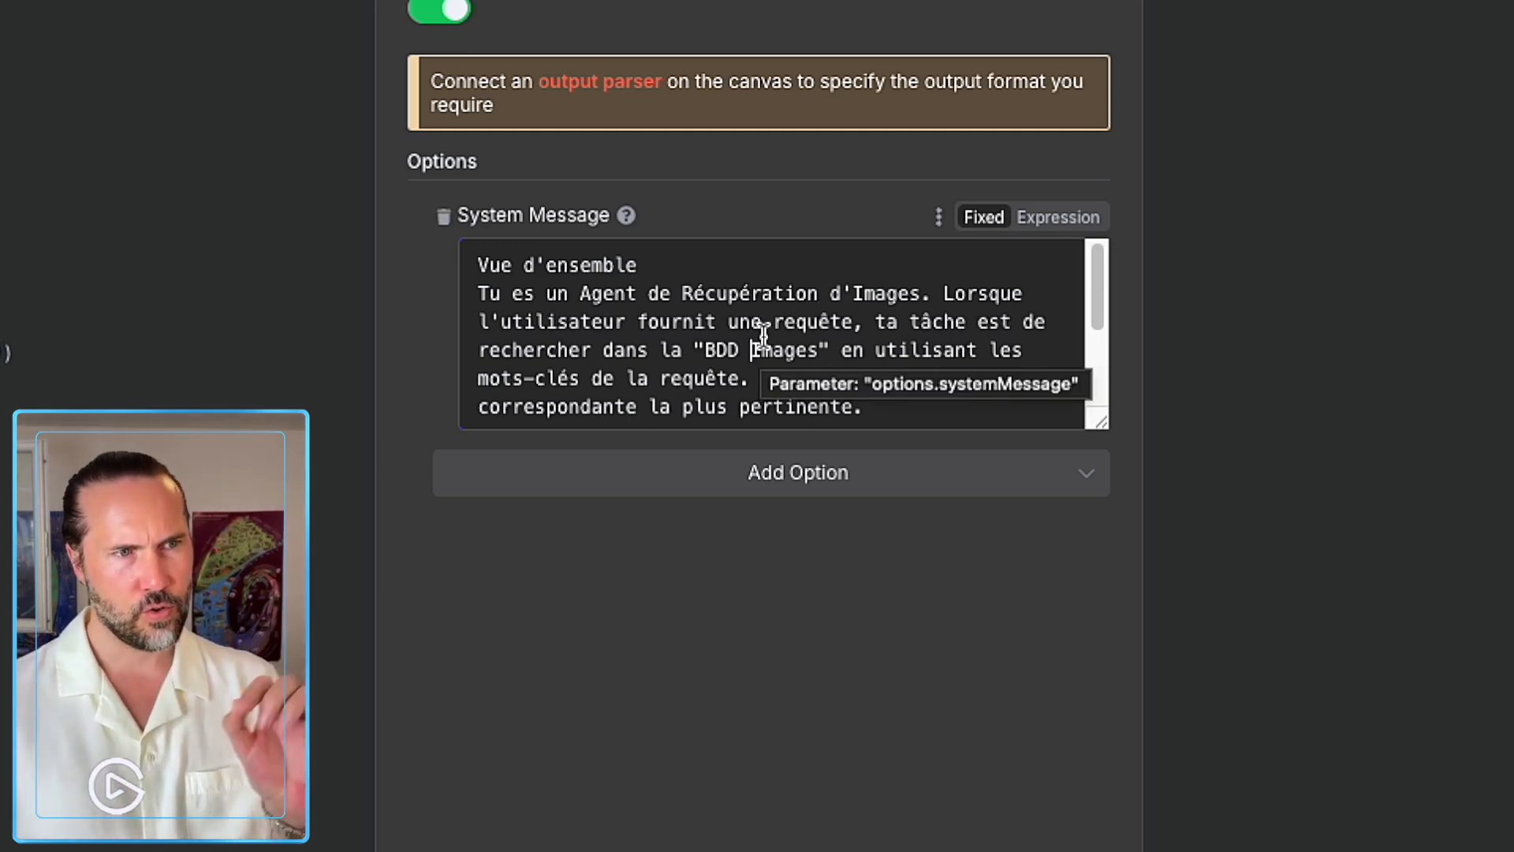
Compare the "BDD Images" name in the system message with the Google Sheets tool node's name on the canvas.
{"action": "left_click_drag", "start_coordinate": [708, 350], "coordinate": [851, 378]}
{"action": "left_click", "coordinate": [858, 379]}
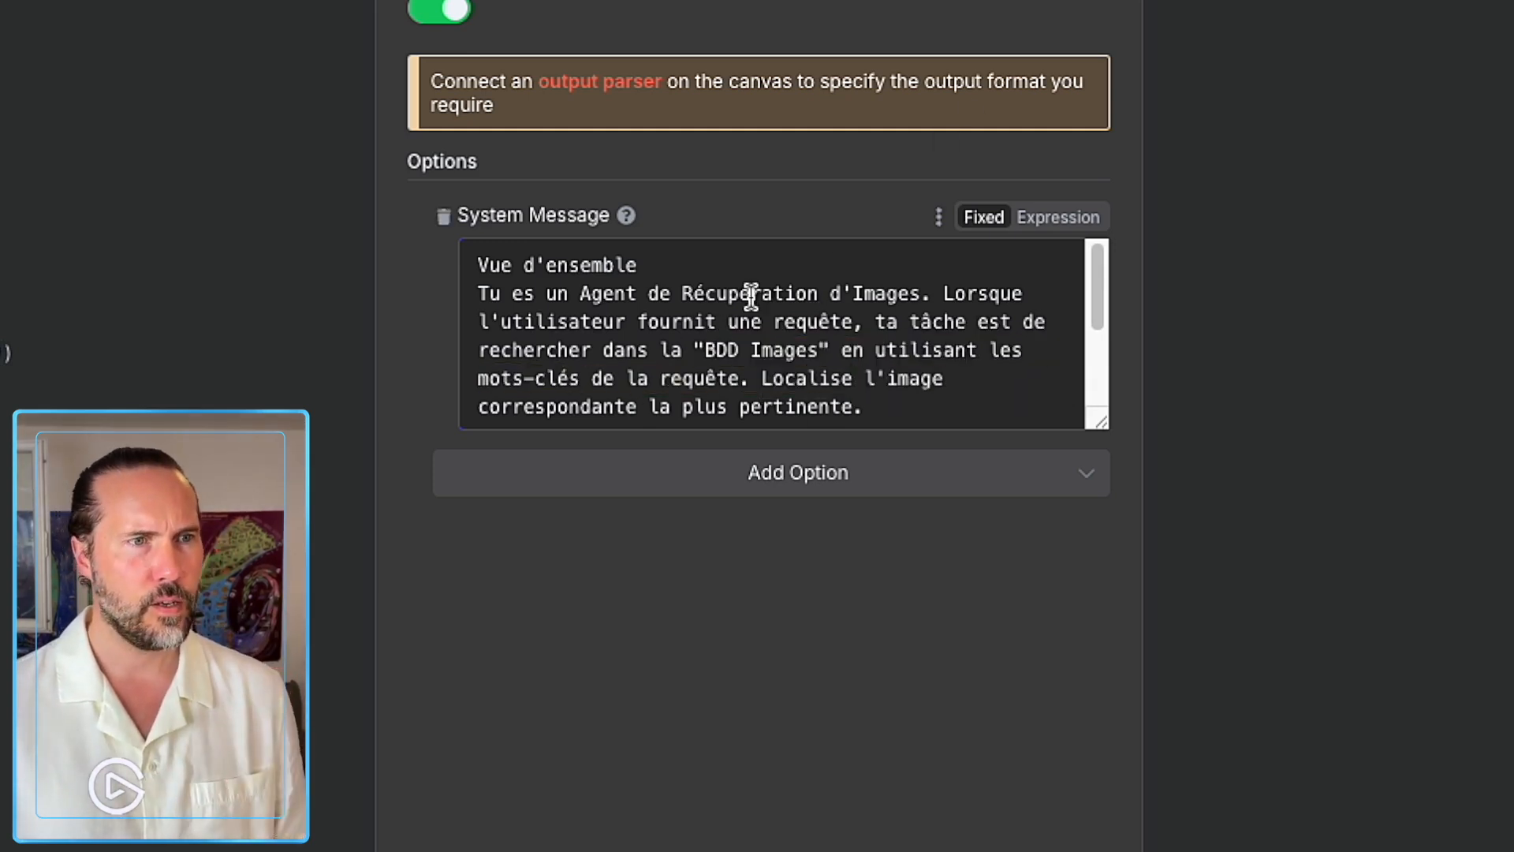
{"action": "left_click_drag", "start_coordinate": [702, 350], "coordinate": [820, 350]}
{"action": "left_click", "coordinate": [852, 350]}
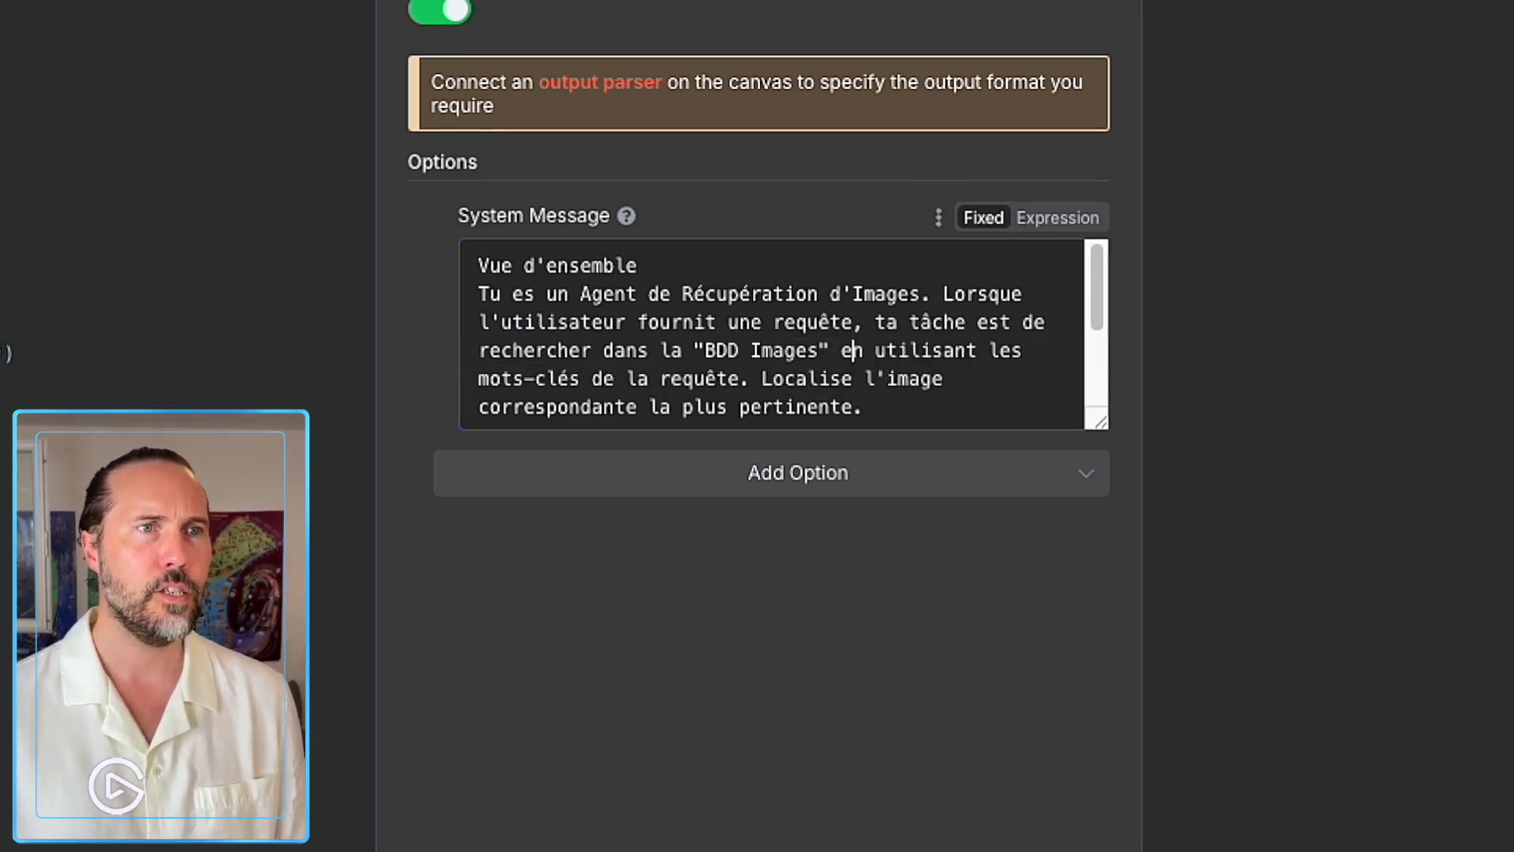
{"action": "left_click", "coordinate": [1029, 28]}
{"action": "left_click", "coordinate": [640, 577]}
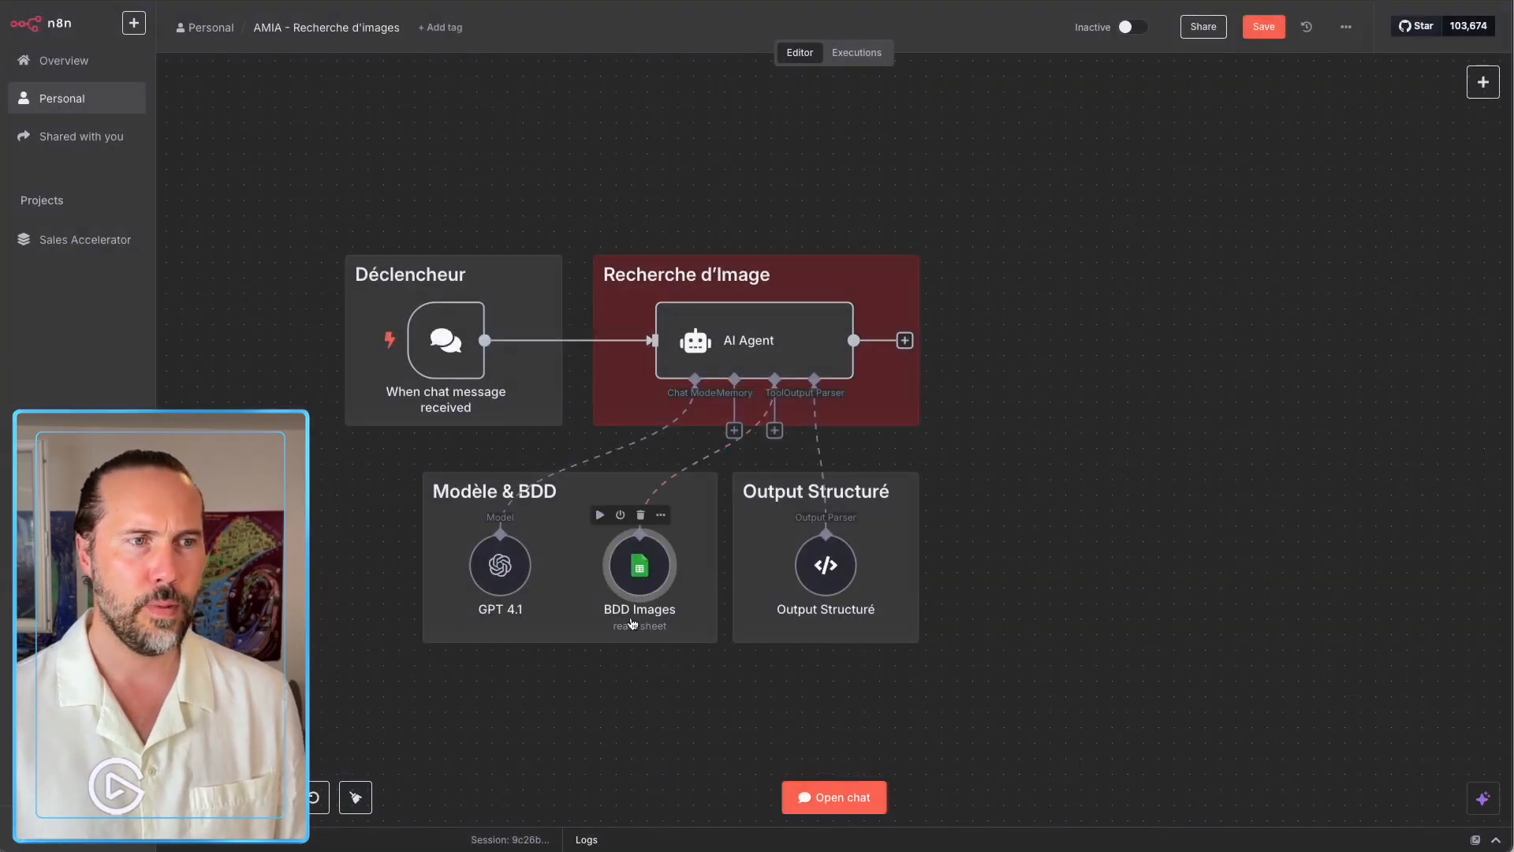
Search the nodes for a condition and add an If node to the workflow.
{"action": "left_click", "coordinate": [1029, 347]}
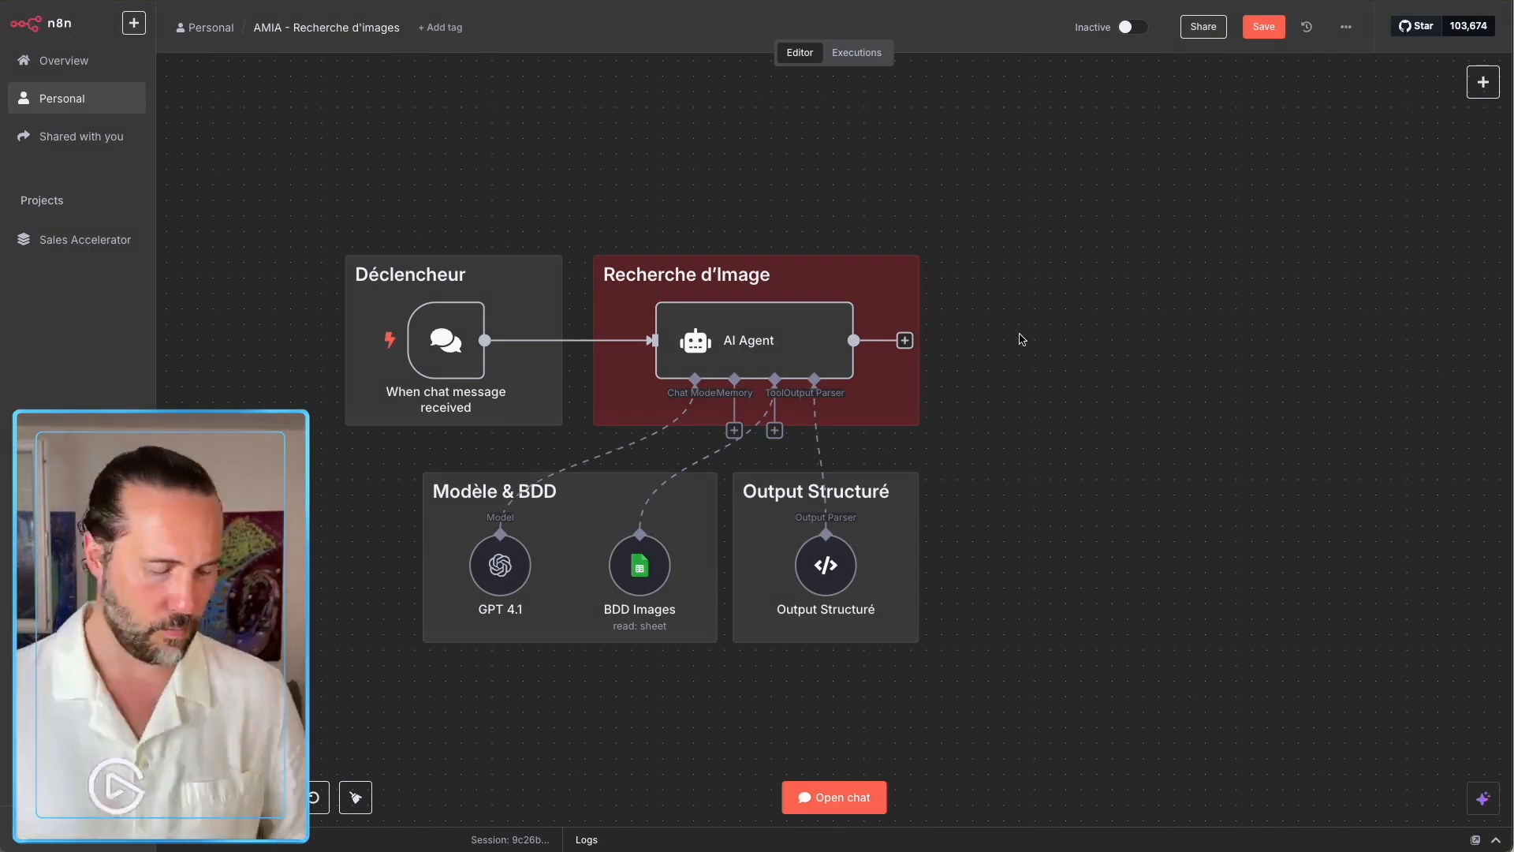
{"action": "key", "text": "Tab"}
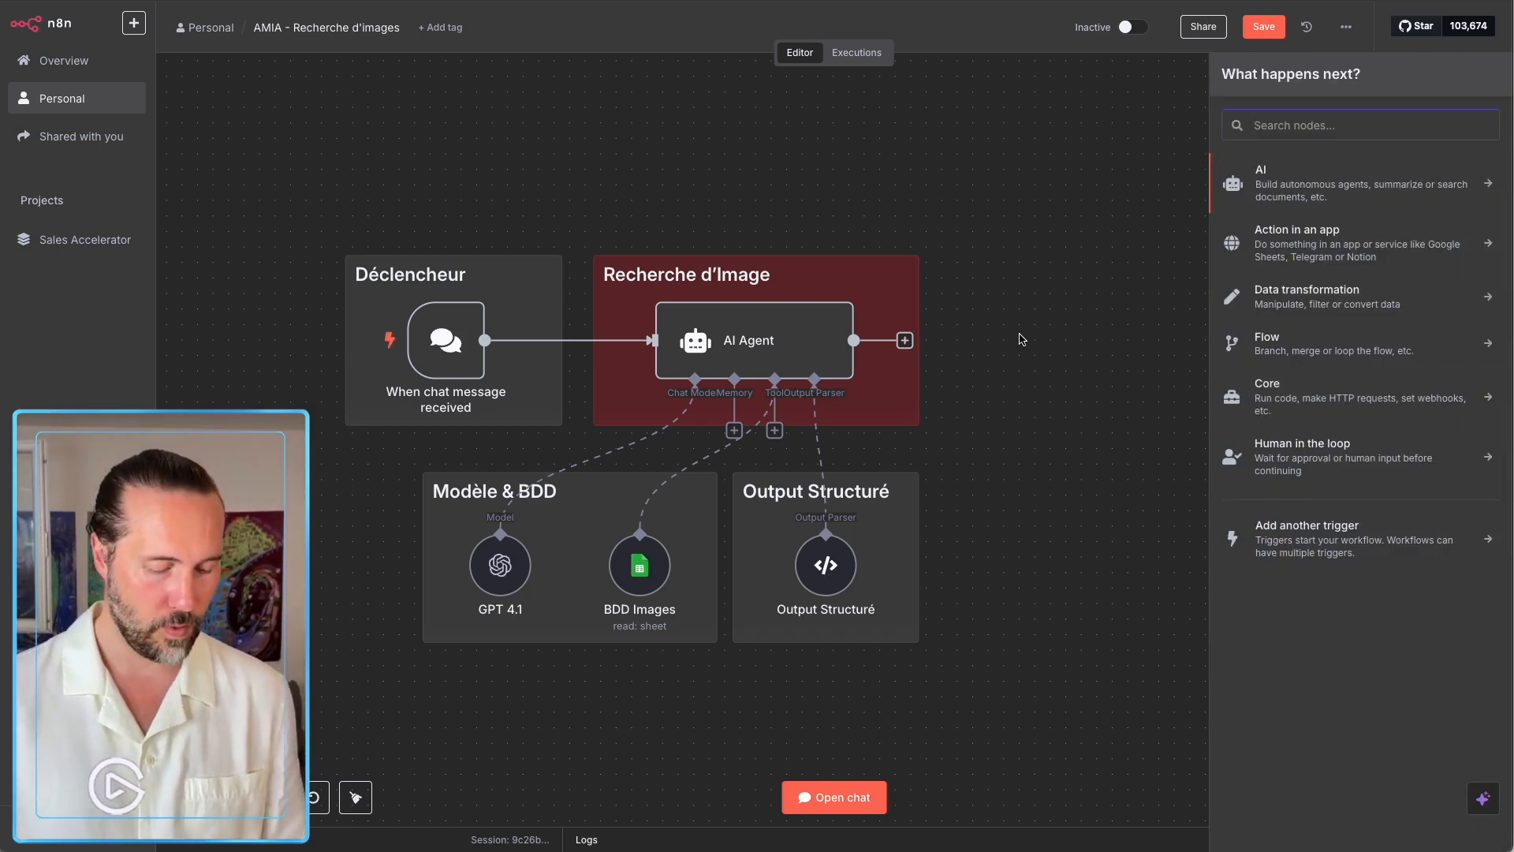
{"action": "type", "text": "con"}
{"action": "key", "text": "BackSpace"}
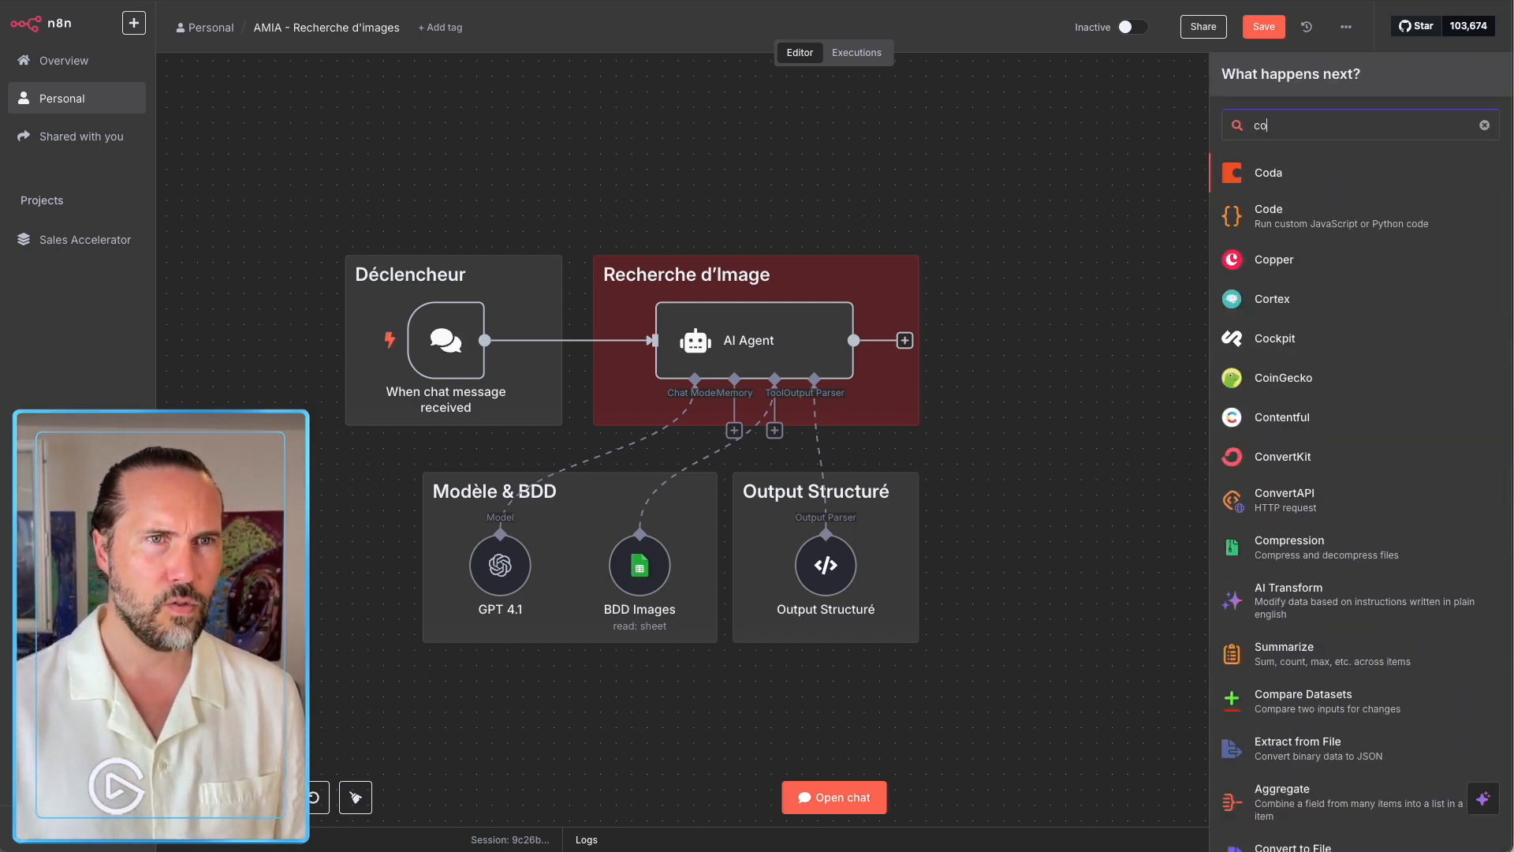
{"action": "type", "text": "ndtio"}
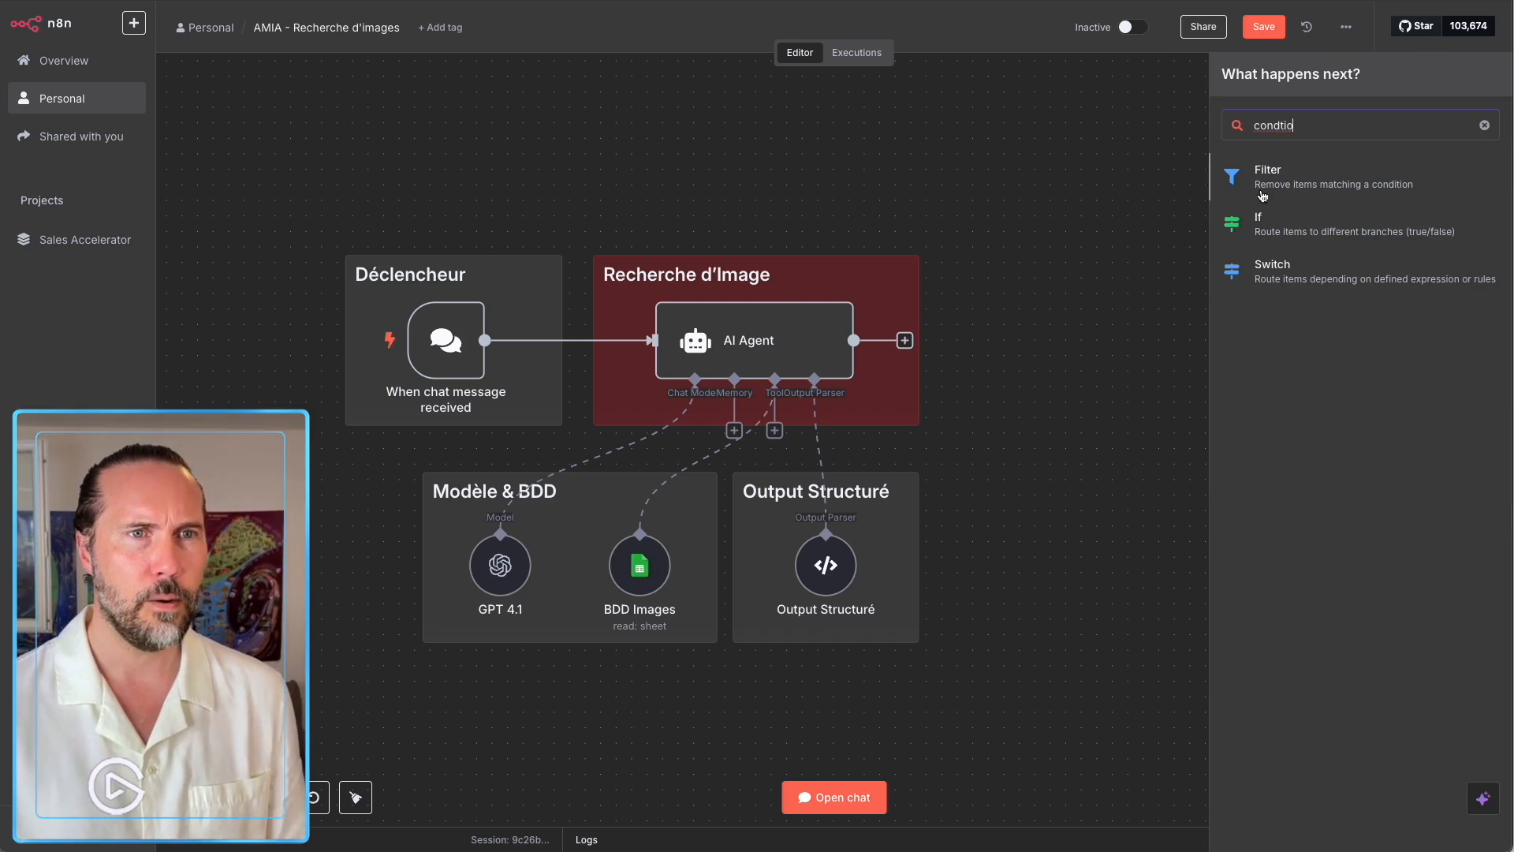
{"action": "left_click", "coordinate": [1266, 227]}
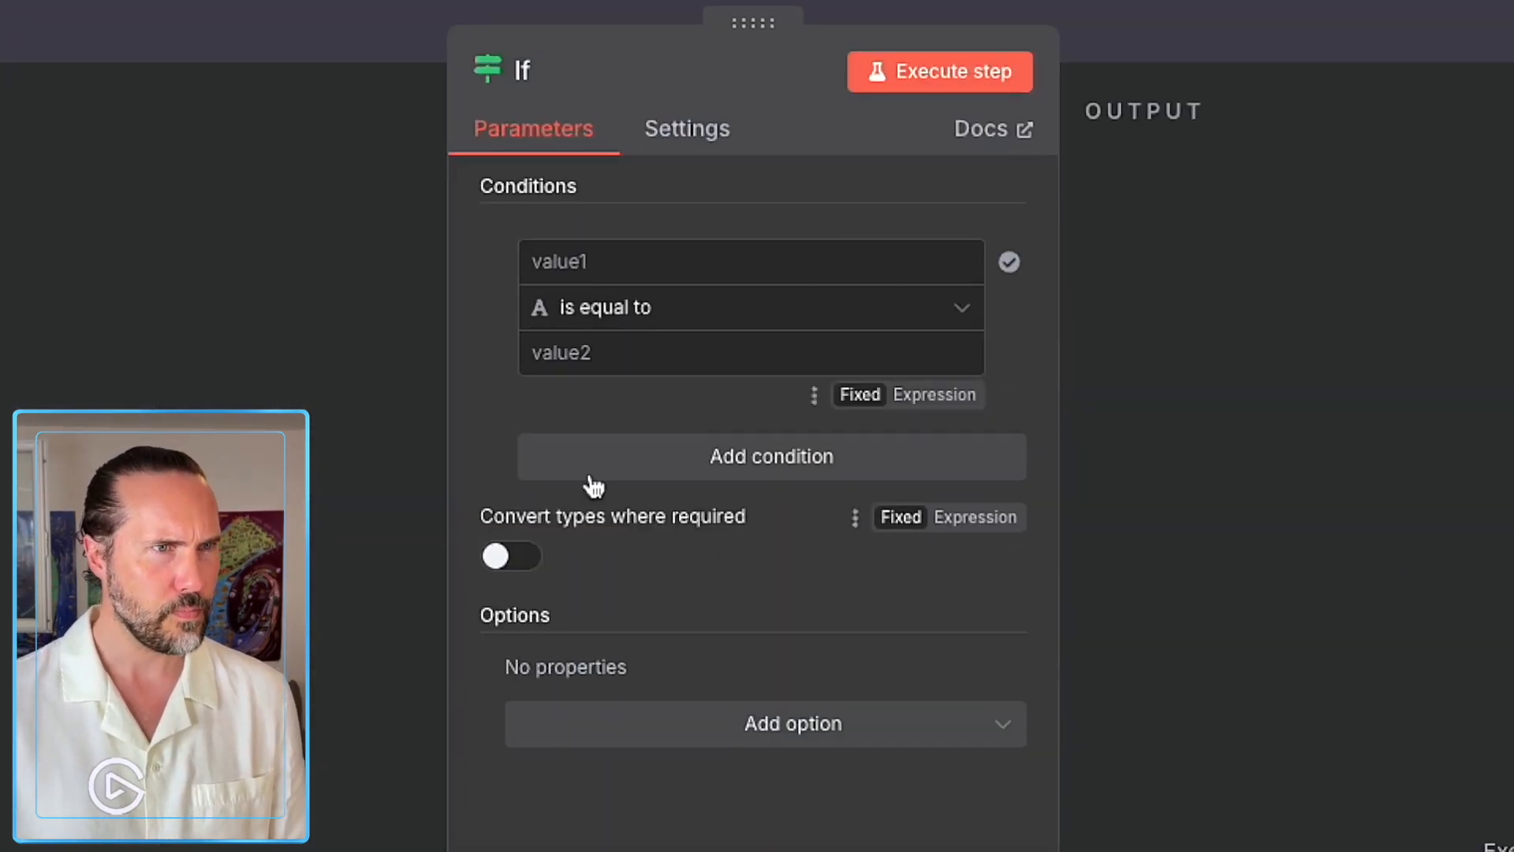
Enter {{ $json }} as the first value of the If node's condition.
{"action": "left_click", "coordinate": [574, 267]}
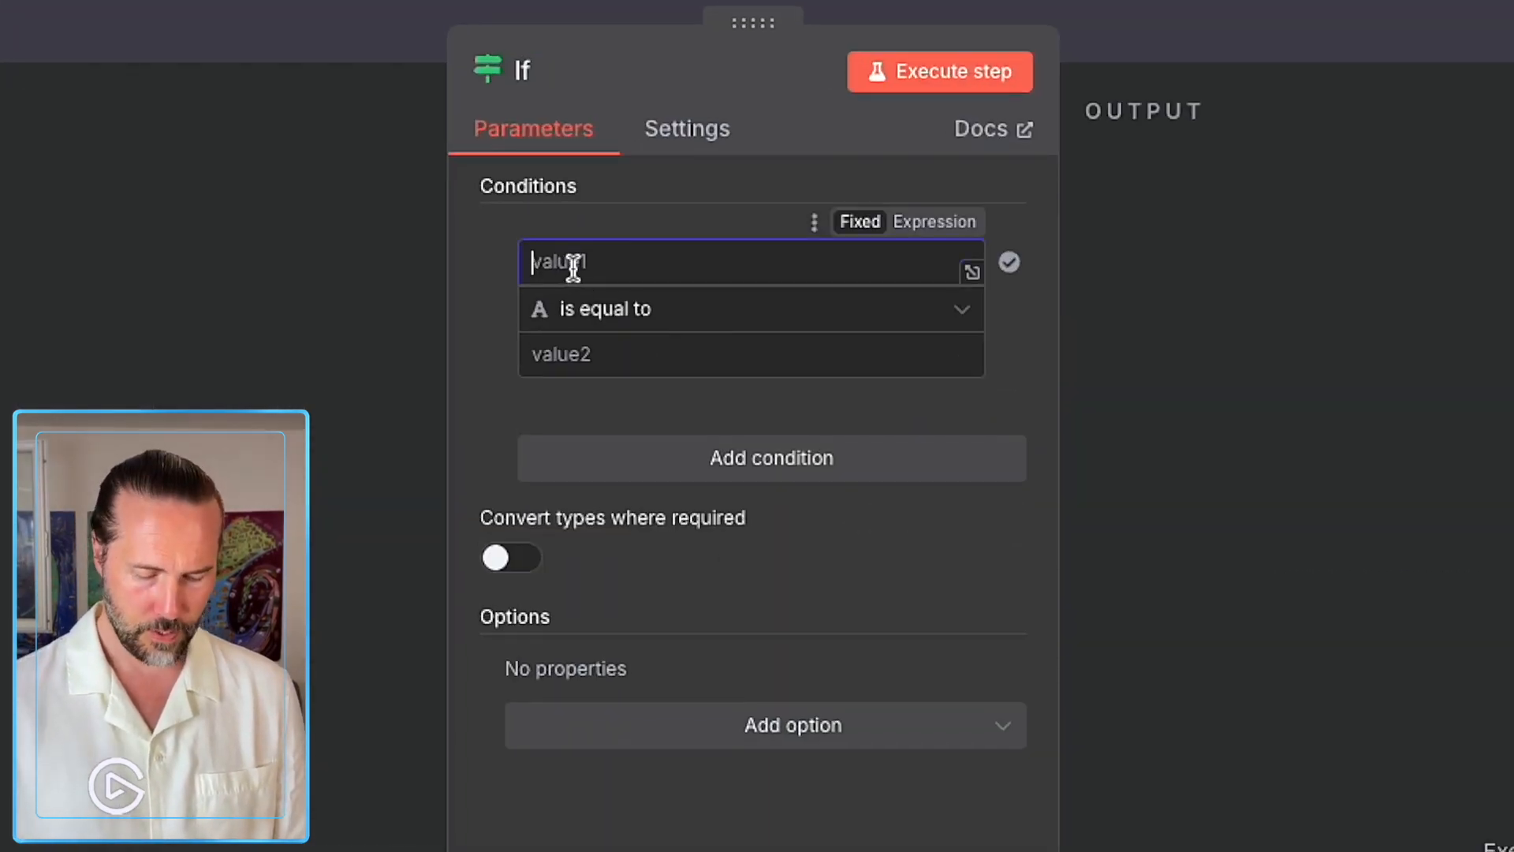
{"action": "type", "text": "{{"}
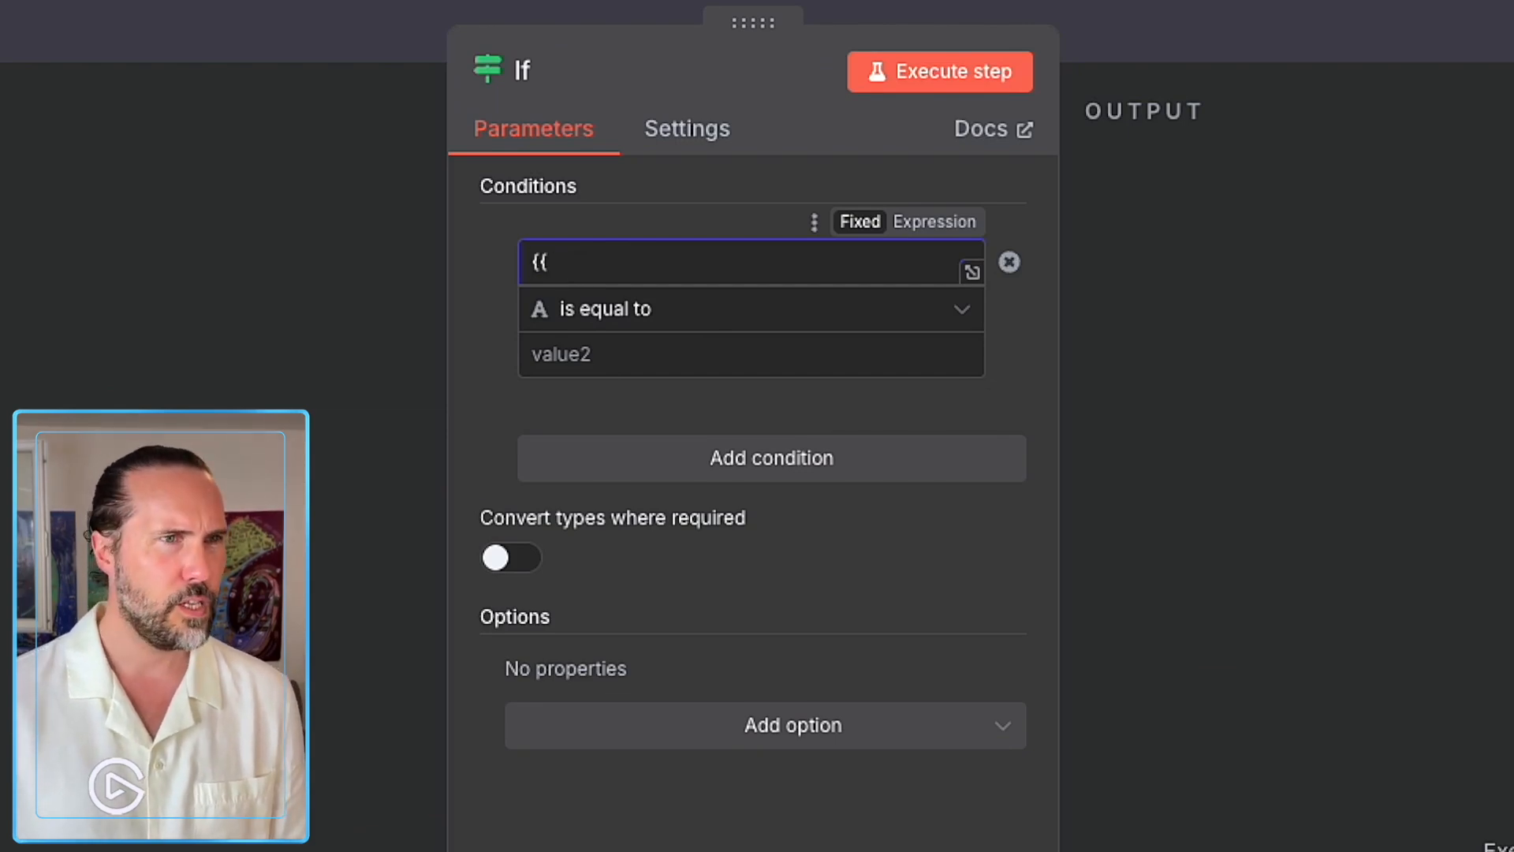
{"action": "type", "text": ". "}
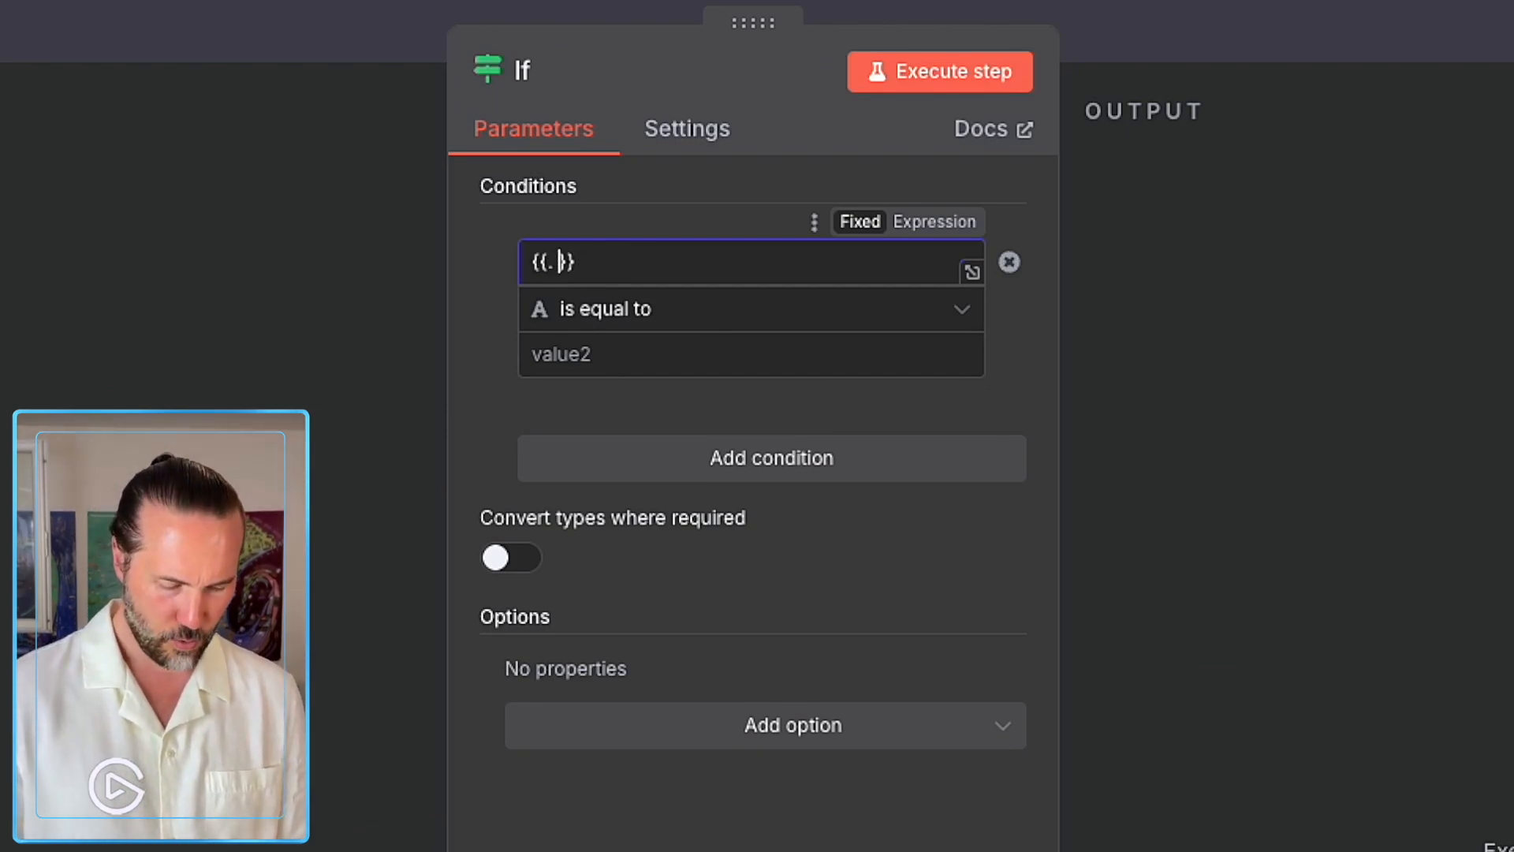
{"action": "type", "text": "$js"}
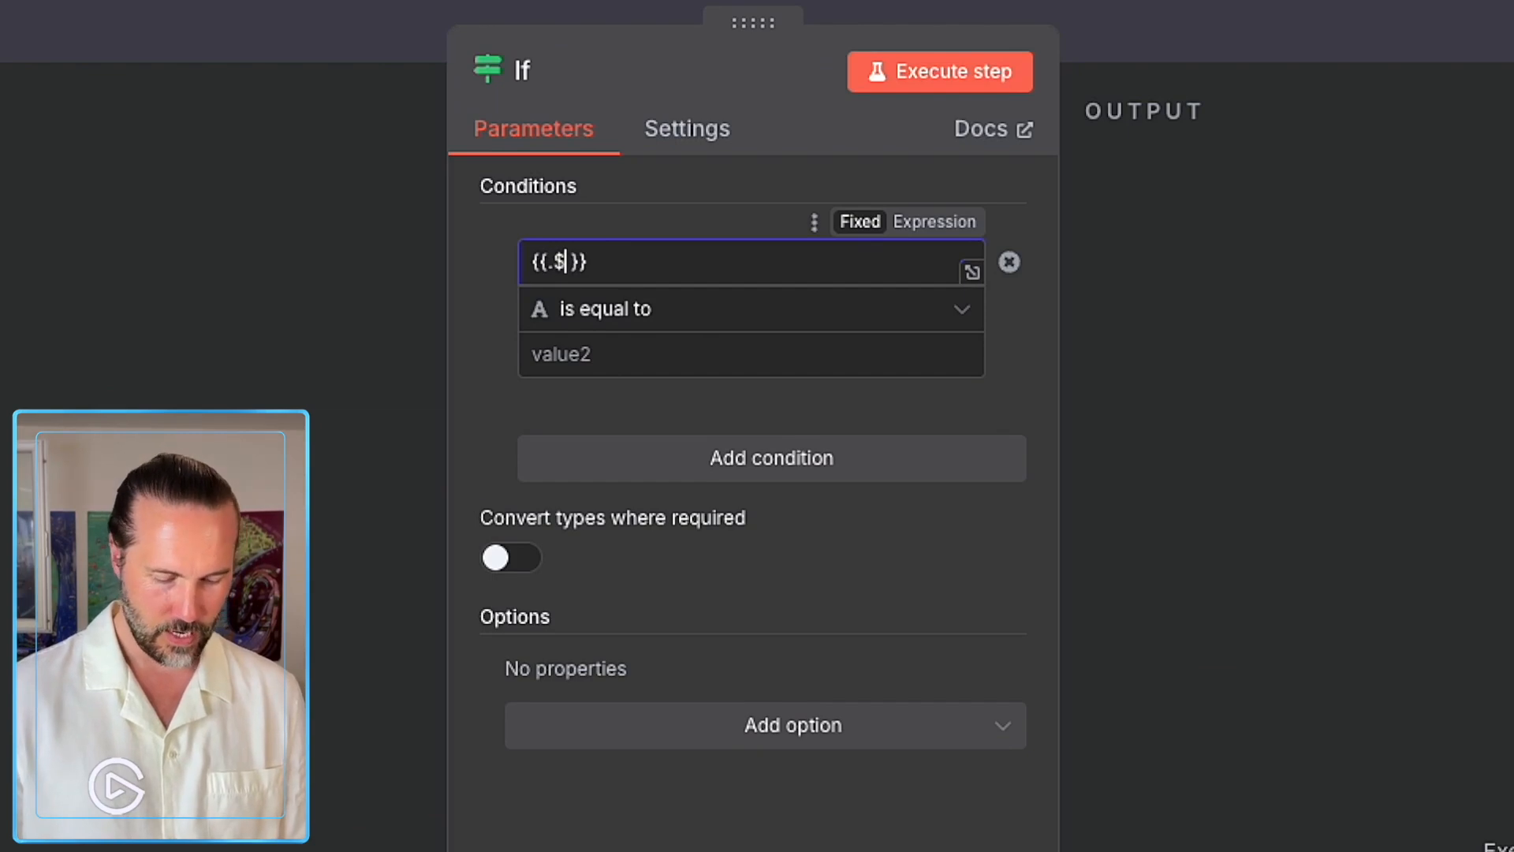
{"action": "type", "text": "on"}
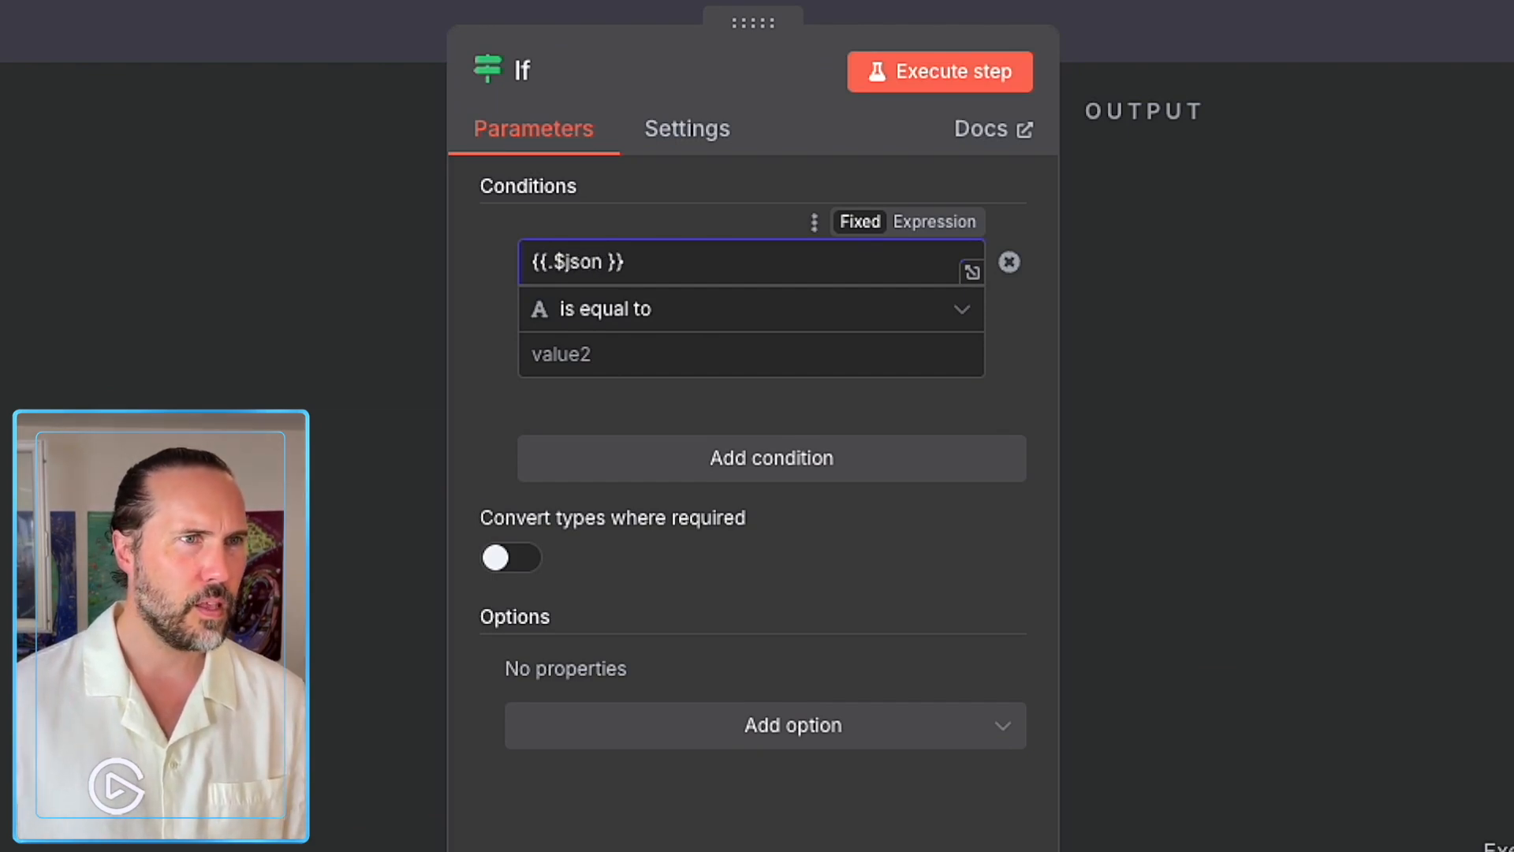
{"action": "key", "text": "Left"}
{"action": "key", "text": "Left"}
{"action": "key", "text": "Left"}
{"action": "key", "text": "BackSpace"}
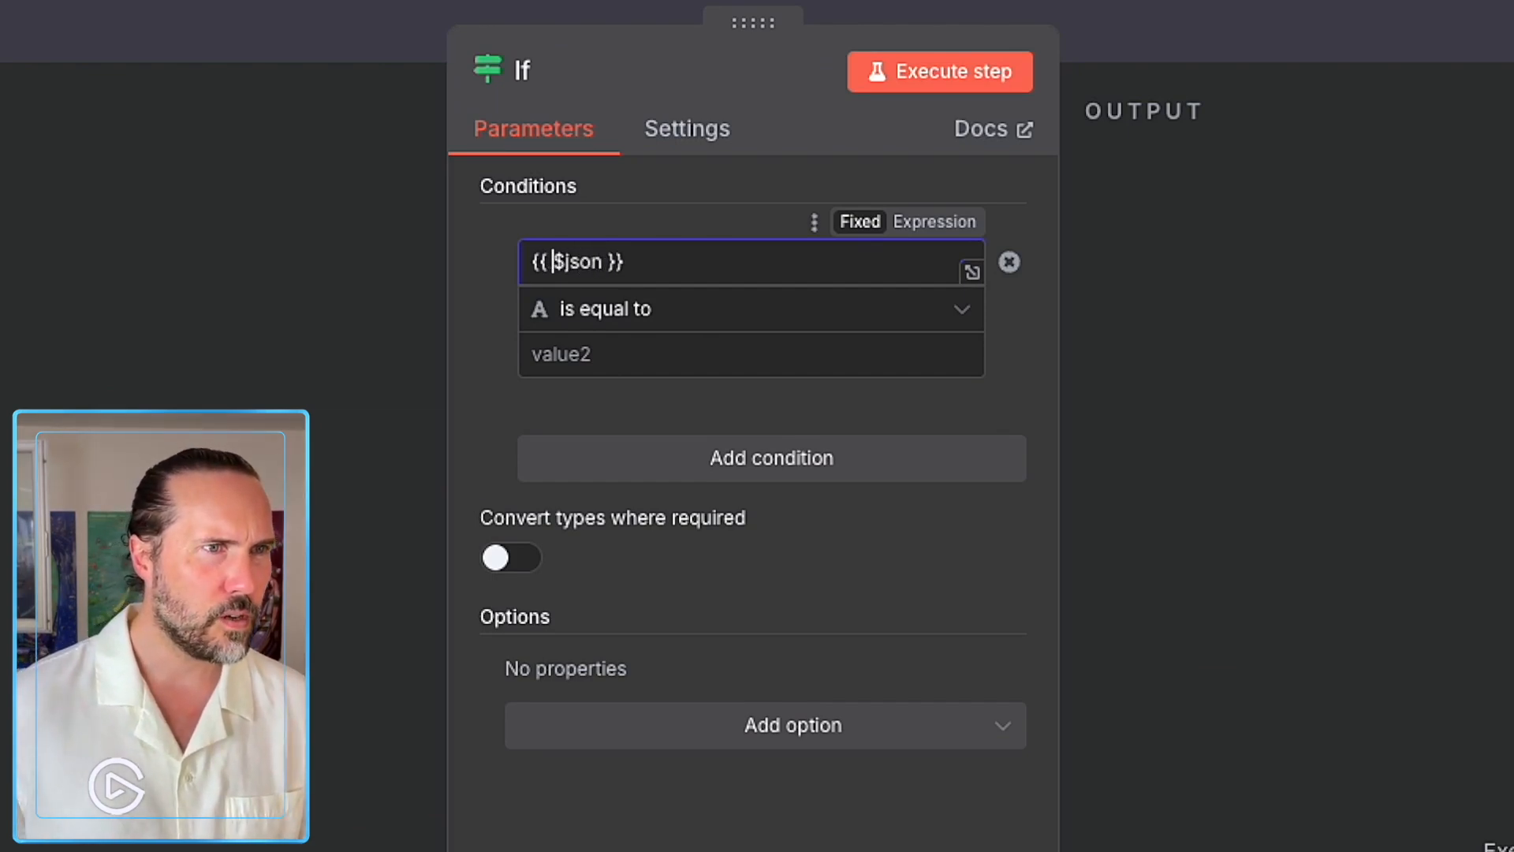
{"action": "key", "text": "Right"}
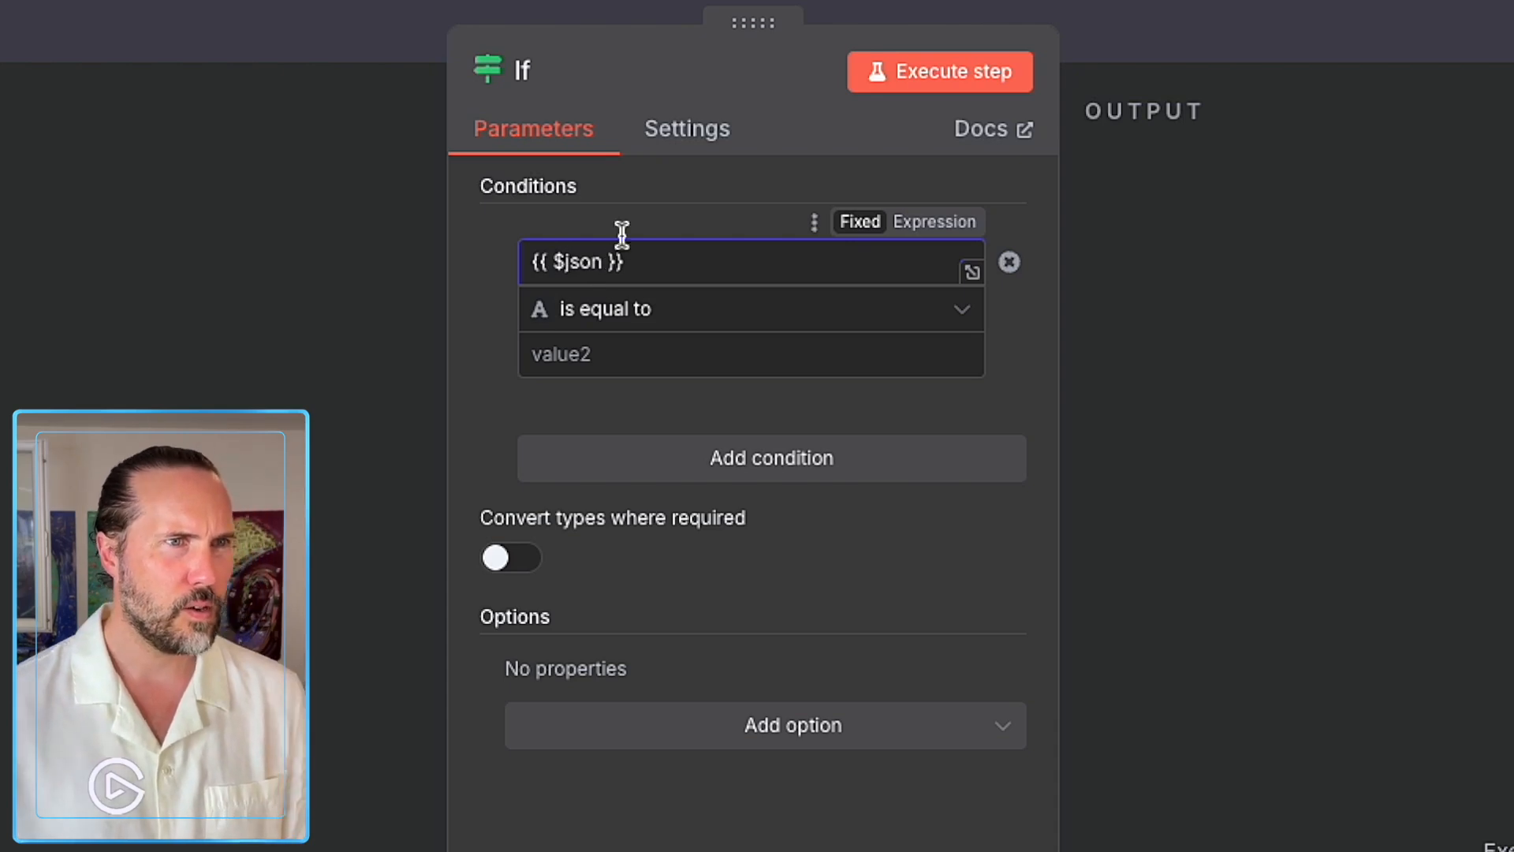
Switch the condition's first value to an expression, complete it as {{ $json.output.statut }}, and return to the canvas.
{"action": "left_click", "coordinate": [935, 222]}
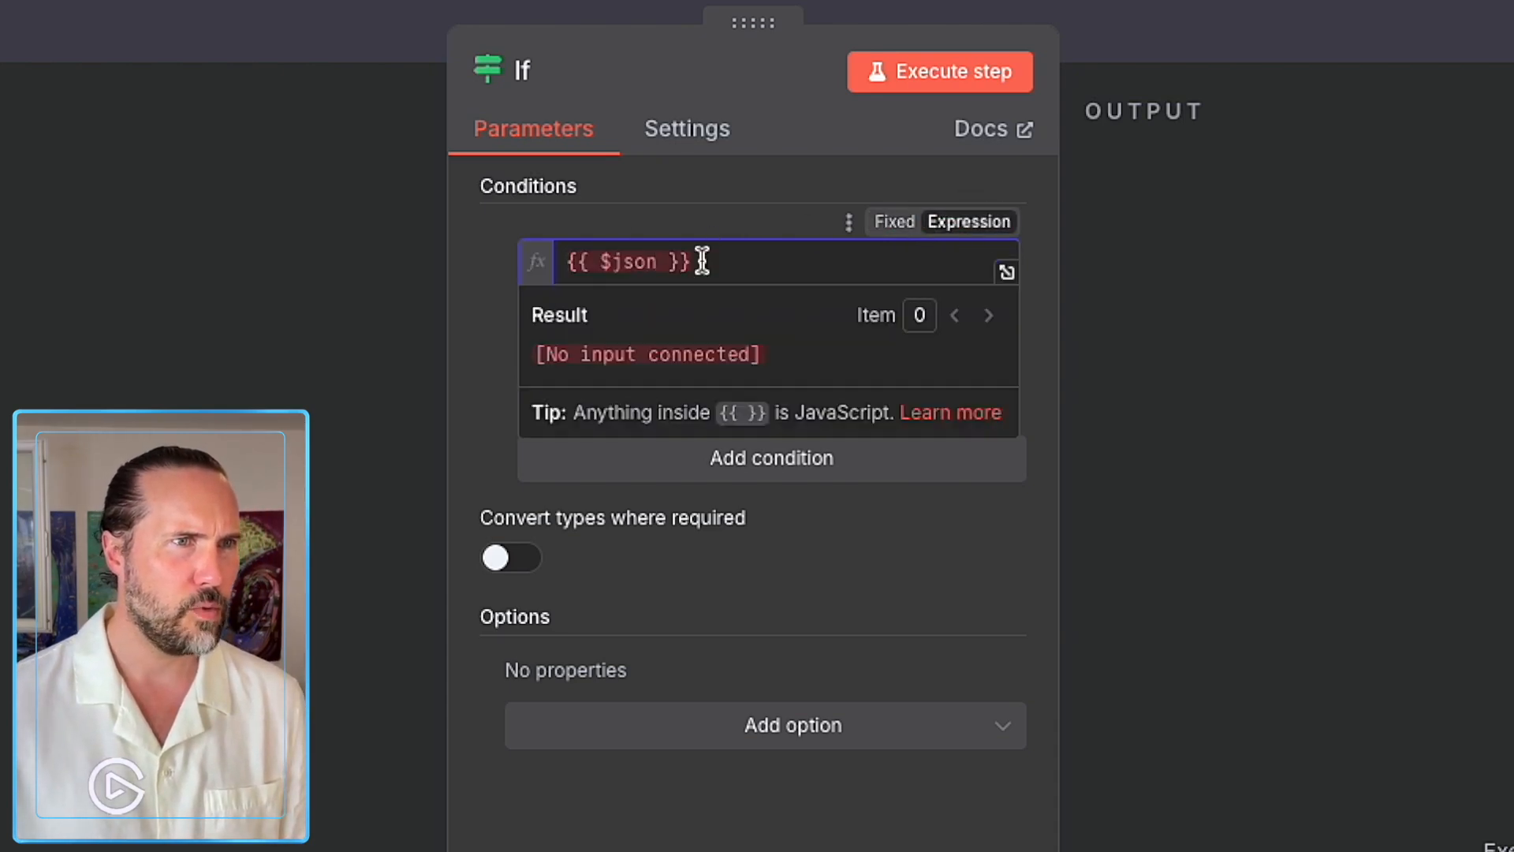
{"action": "type", "text": ".out"}
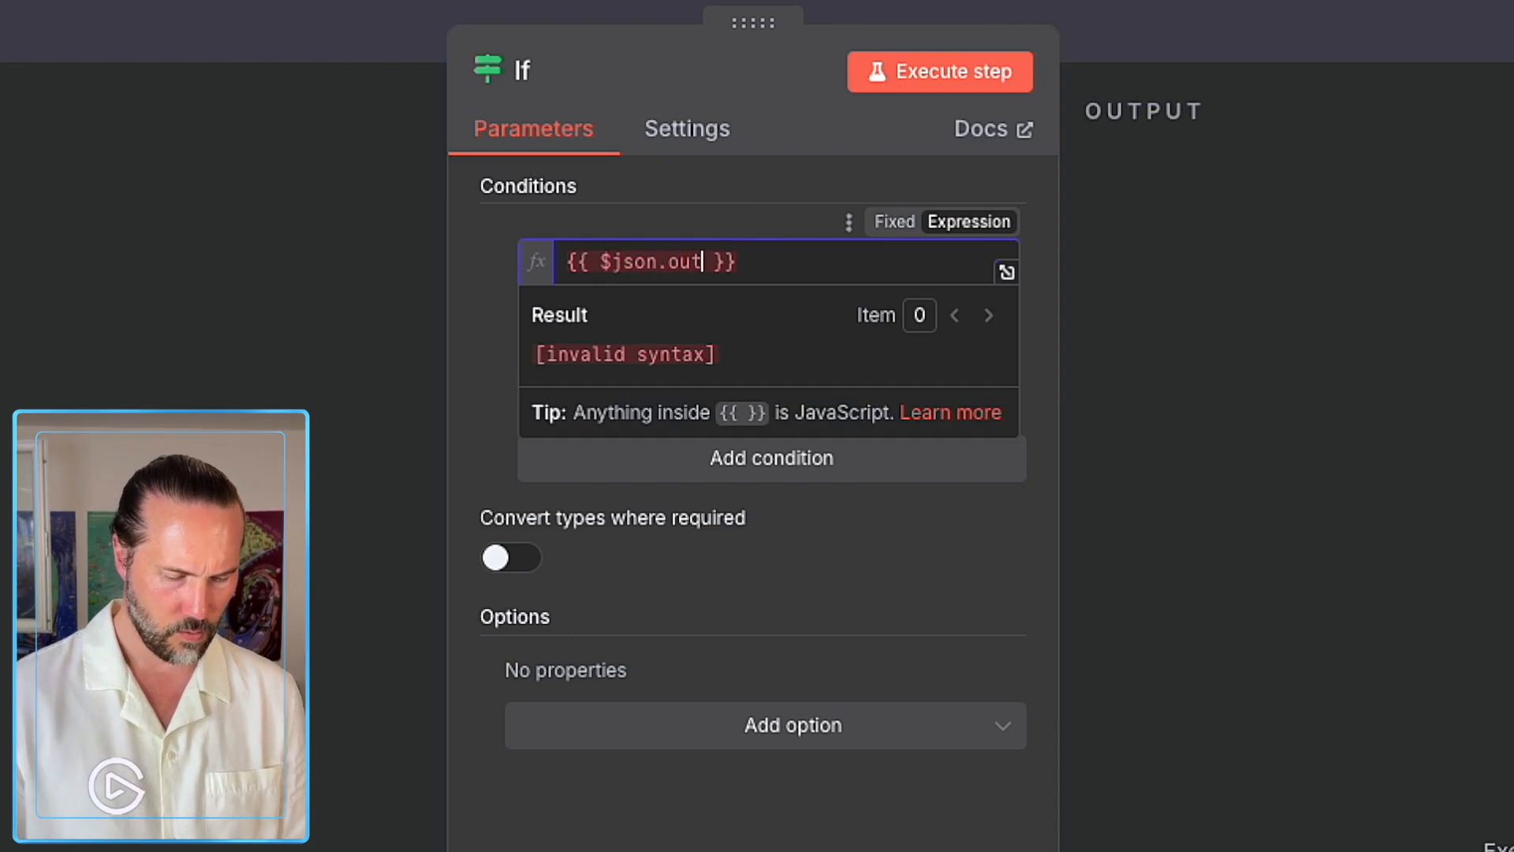
{"action": "type", "text": "put"}
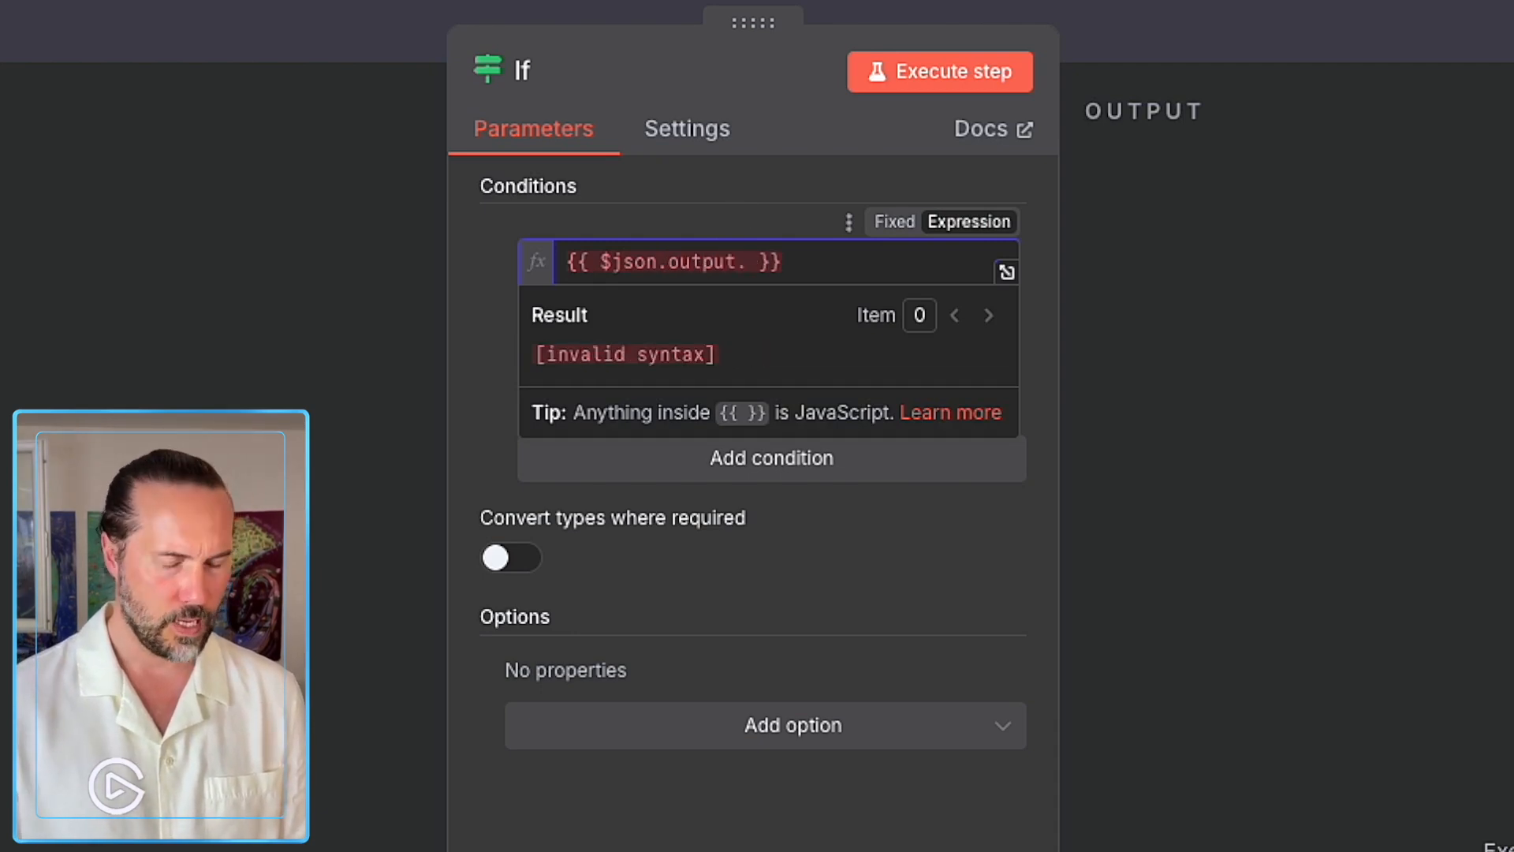
{"action": "type", "text": ".stut"}
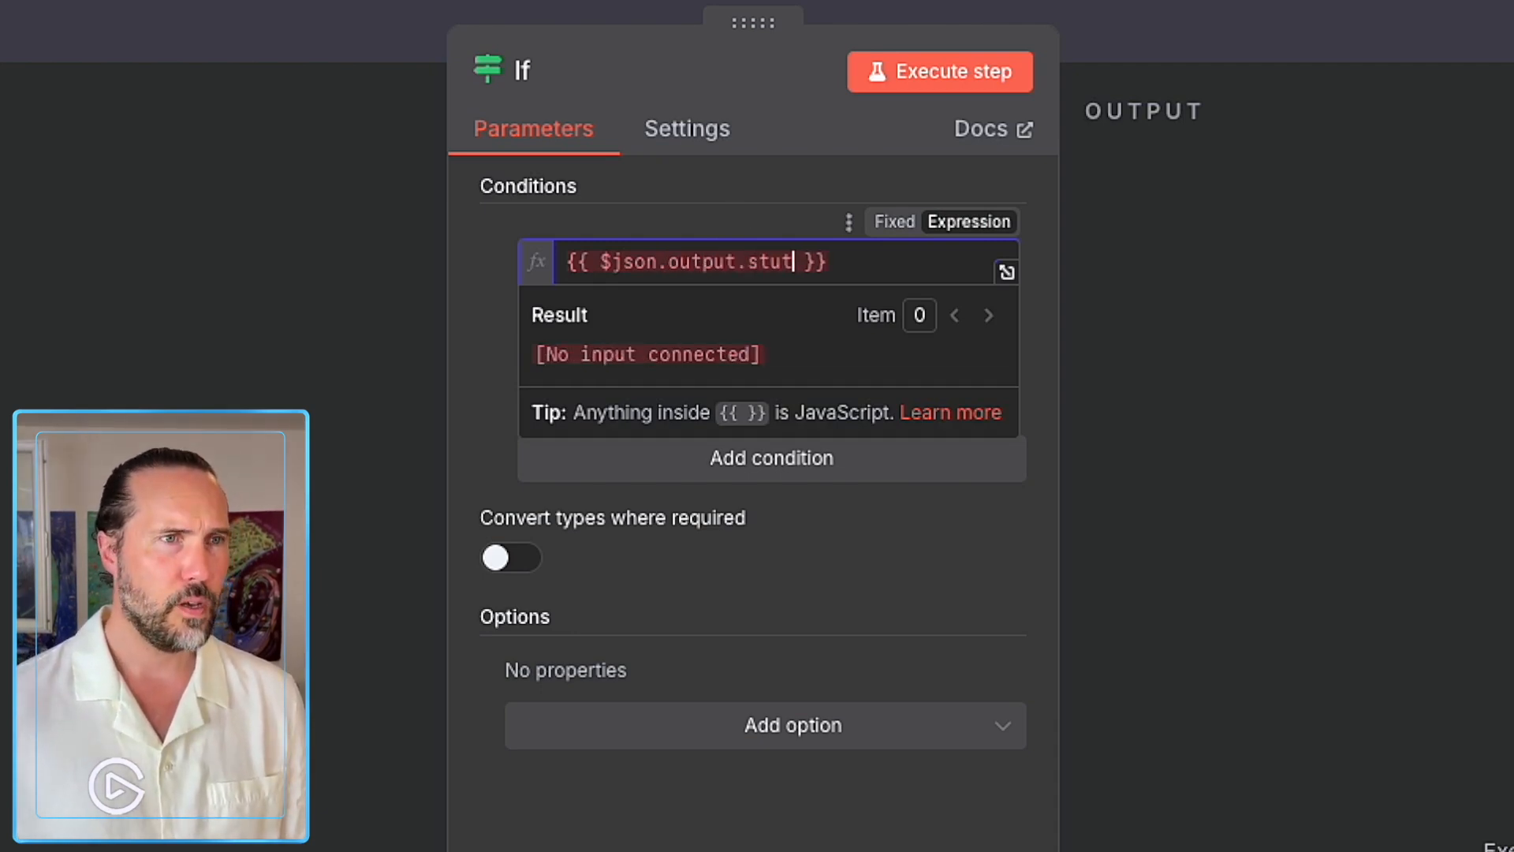
{"action": "type", "text": "at"}
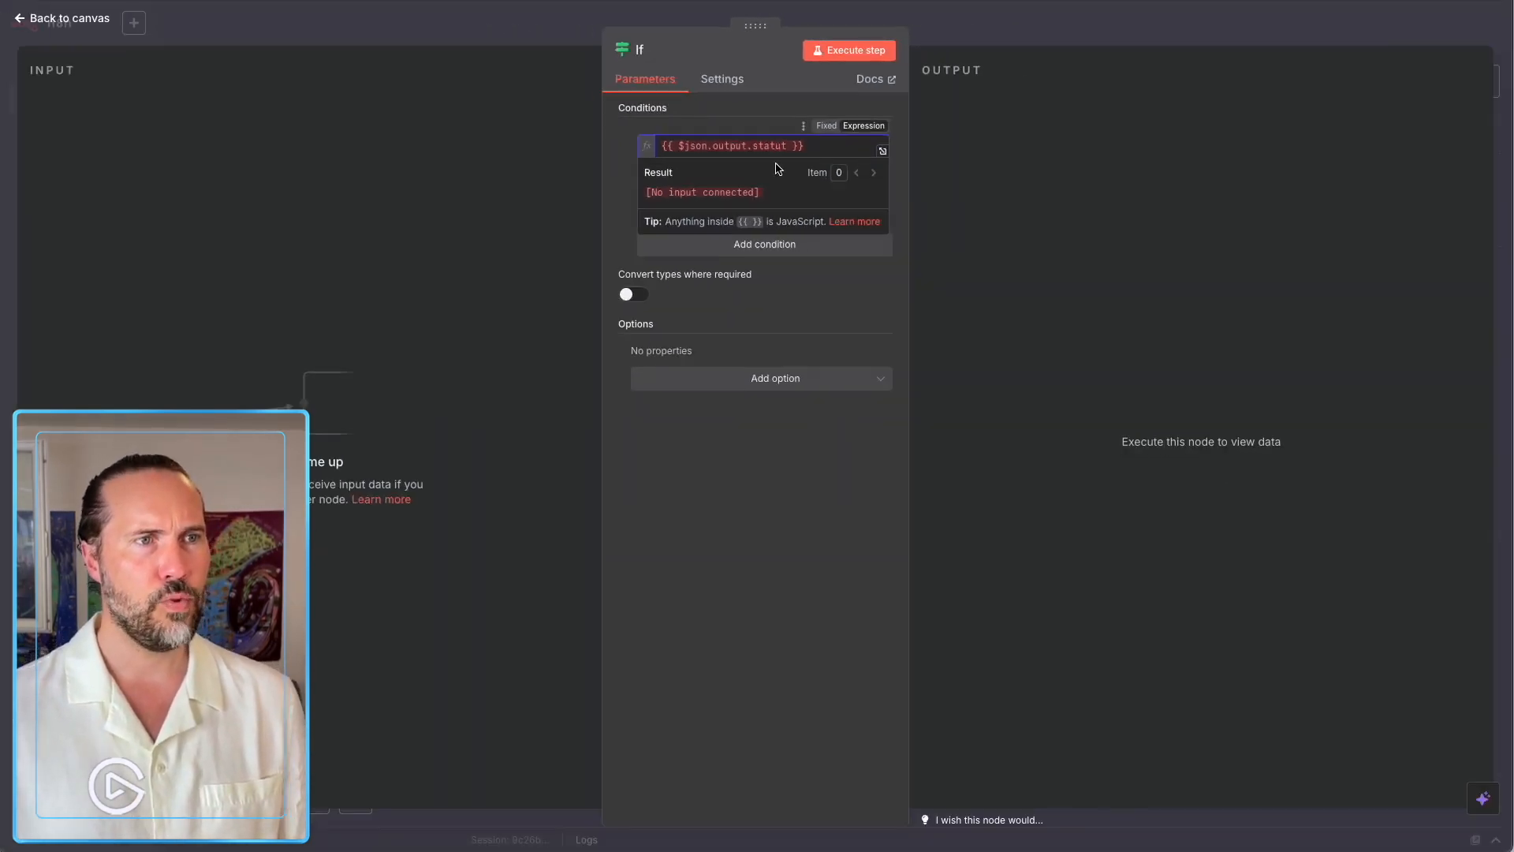
{"action": "left_click", "coordinate": [915, 68]}
{"action": "left_click", "coordinate": [918, 43]}
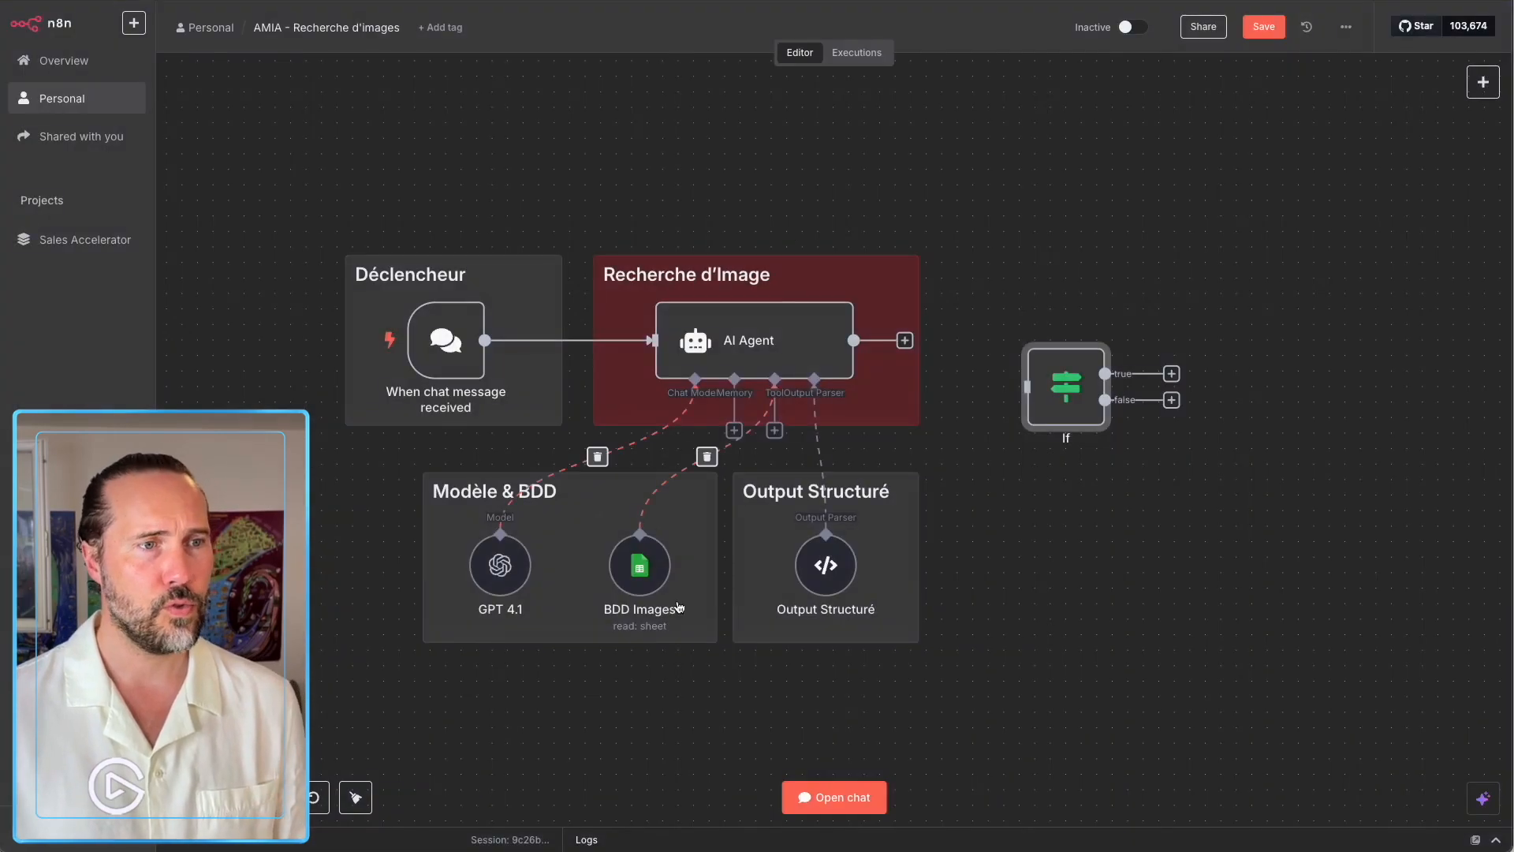
Check the exact spelling of the status key in the Output Structuré node's JSON example.
{"action": "double_click", "coordinate": [835, 574]}
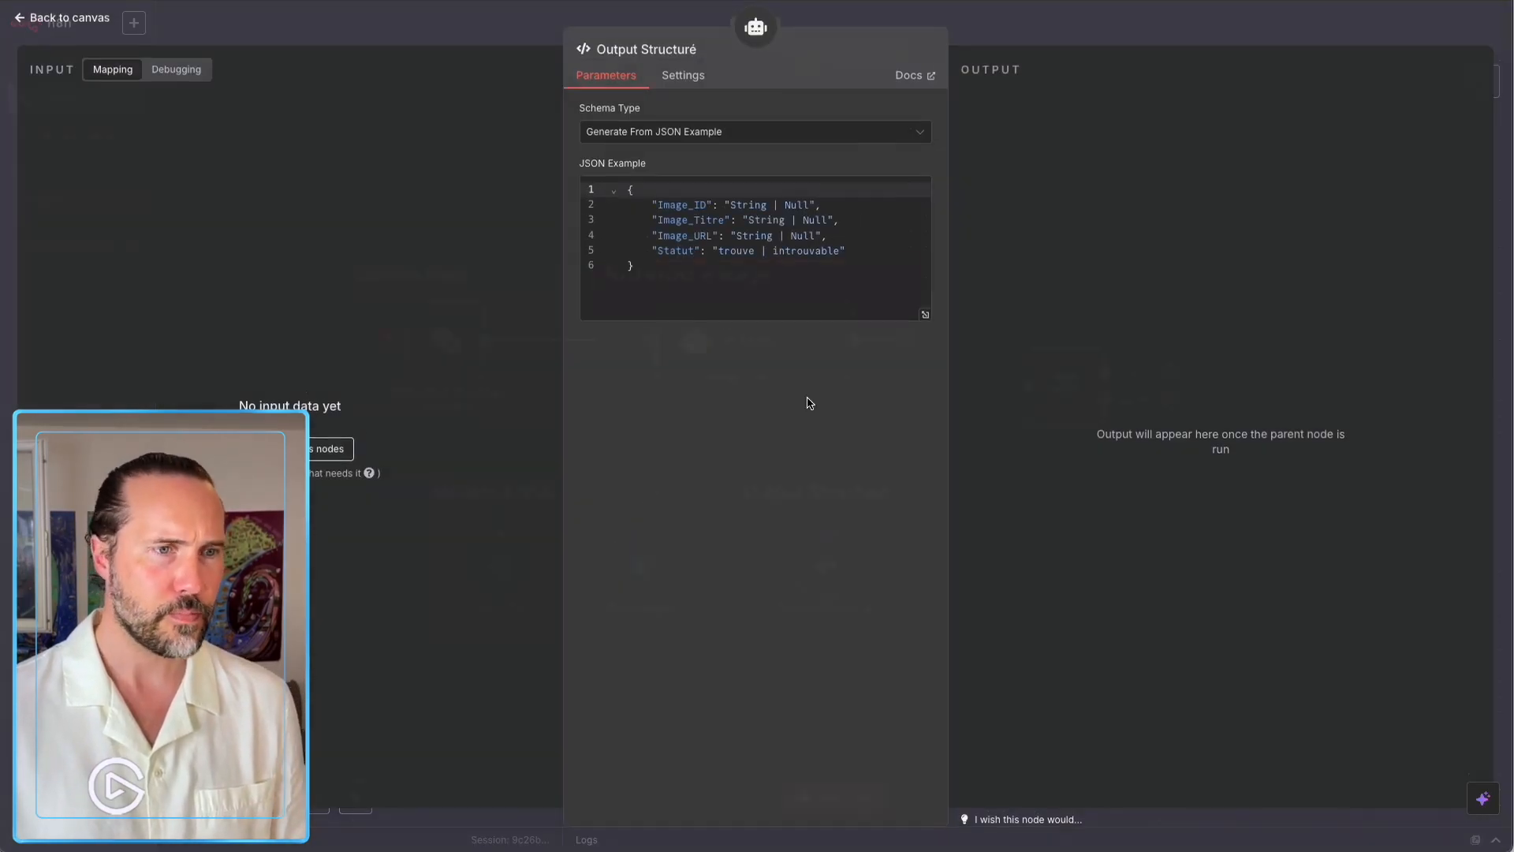
{"action": "double_click", "coordinate": [678, 252]}
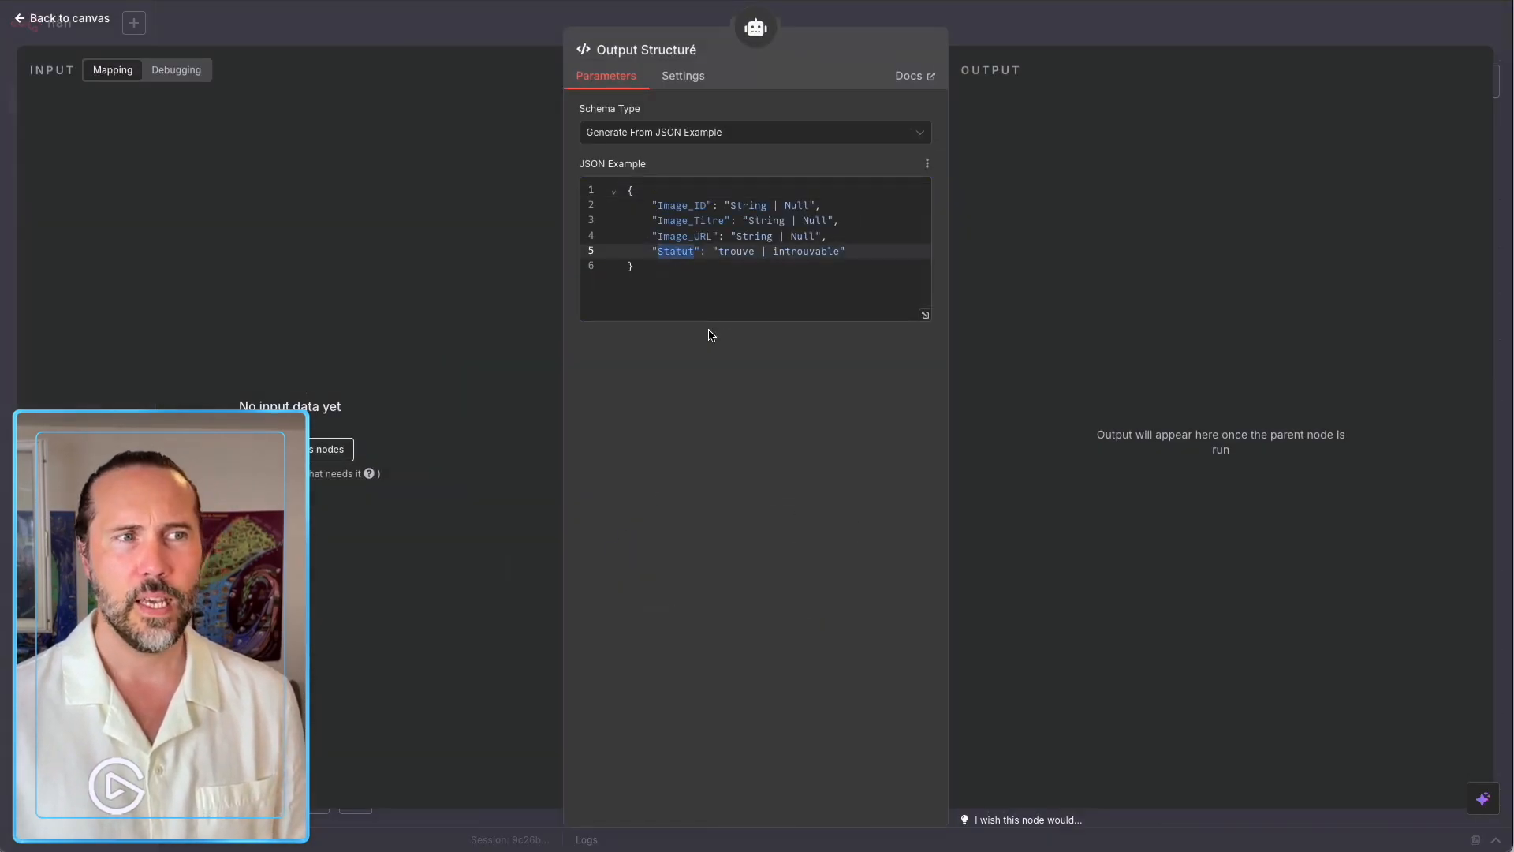
{"action": "left_click", "coordinate": [1089, 21]}
Capitalize the key in the If condition's first value so the expression reads {{ $json.output.Statut }}.
{"action": "double_click", "coordinate": [1066, 385]}
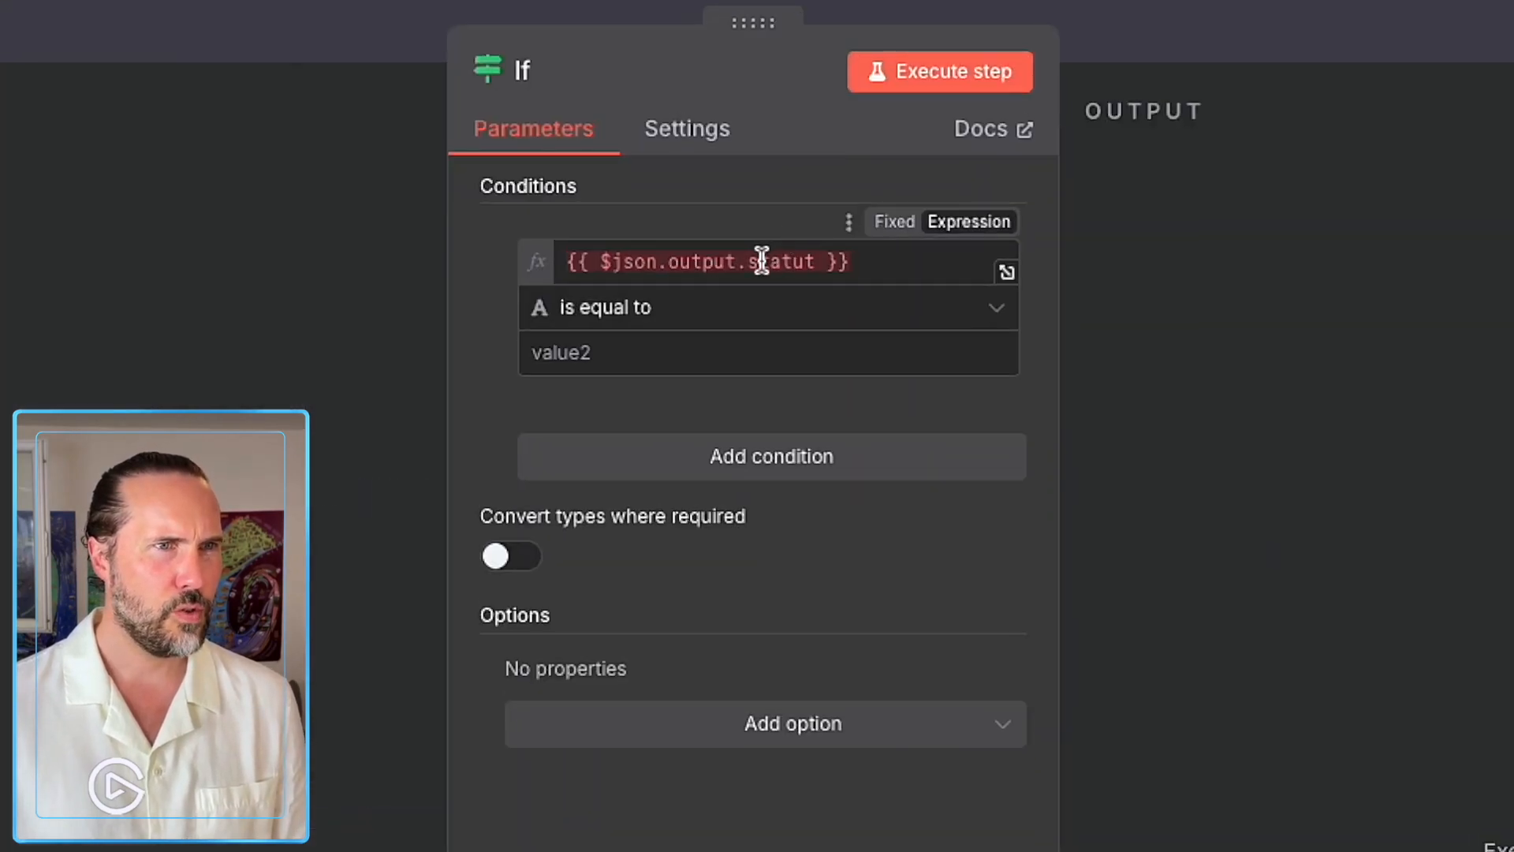
{"action": "left_click", "coordinate": [757, 137]}
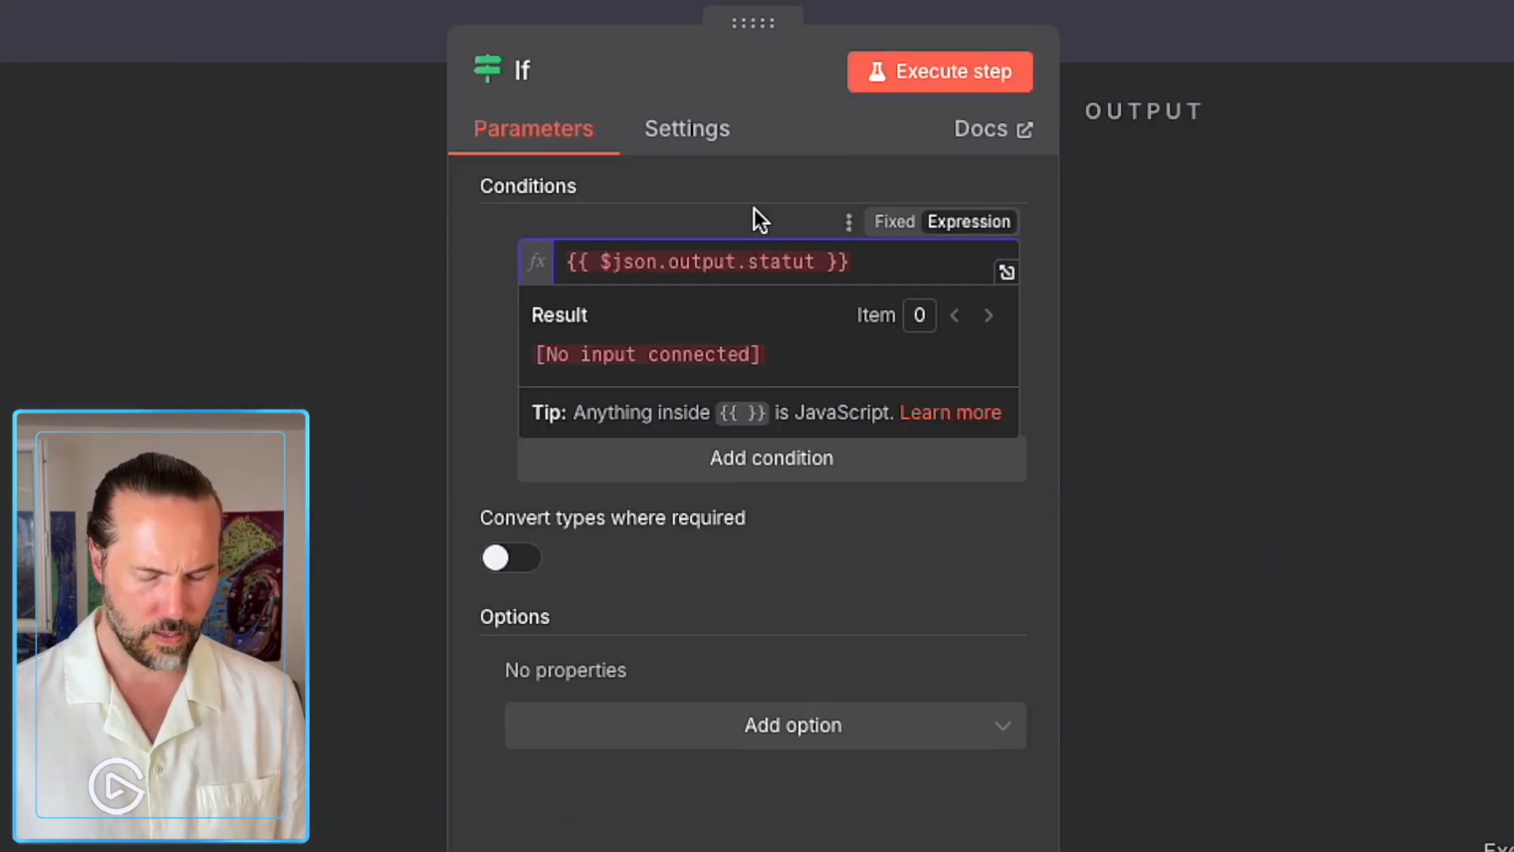
{"action": "key", "text": "BackSpace"}
{"action": "type", "text": "S"}
{"action": "left_click", "coordinate": [736, 214]}
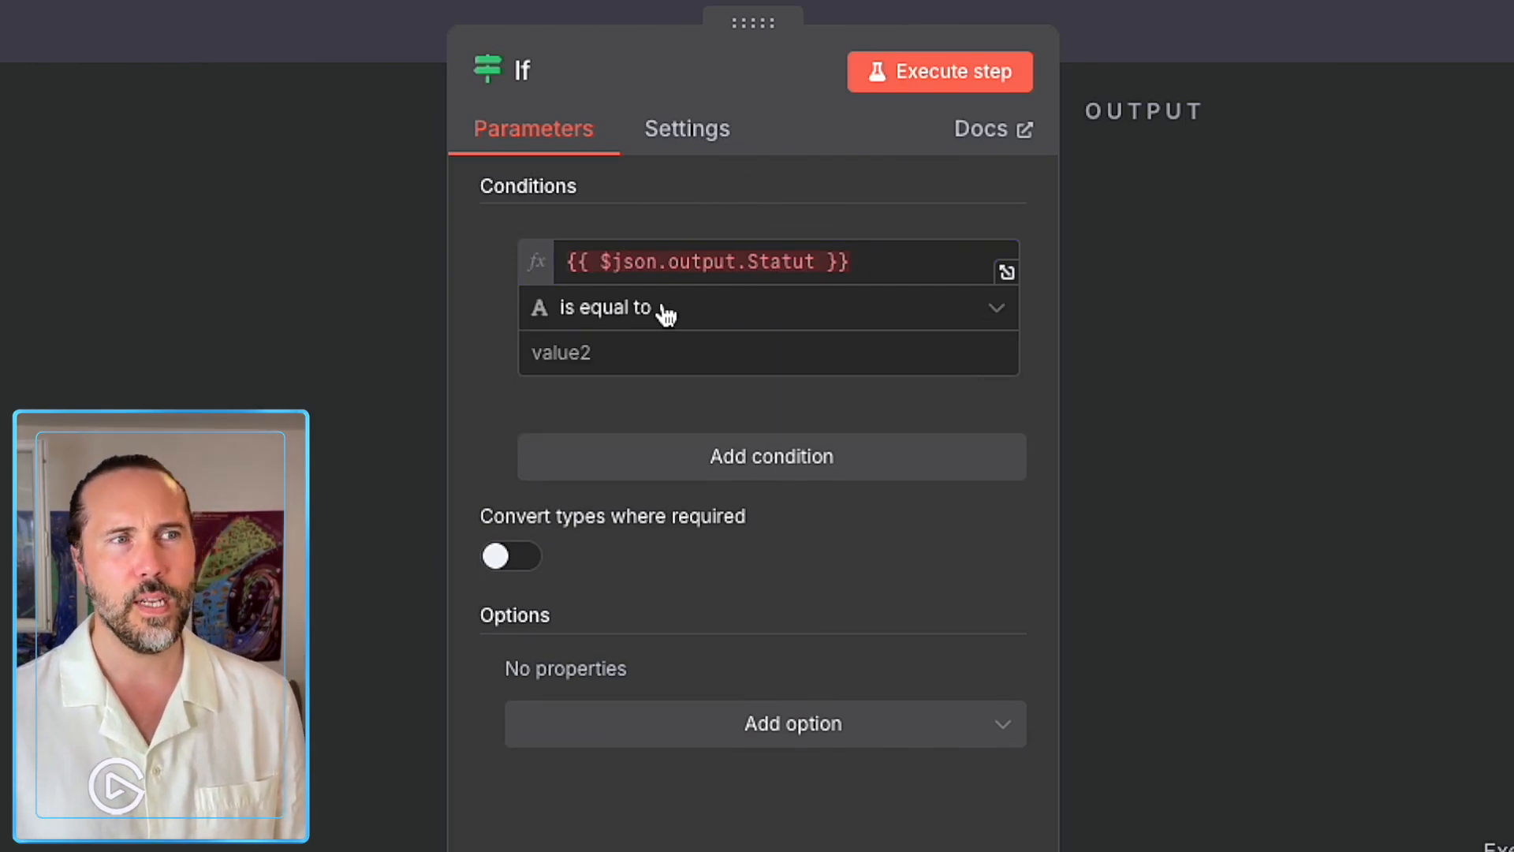
Set the If condition's comparison value to "Introuvable" and return to the canvas.
{"action": "left_click", "coordinate": [639, 340]}
{"action": "type", "text": "N"}
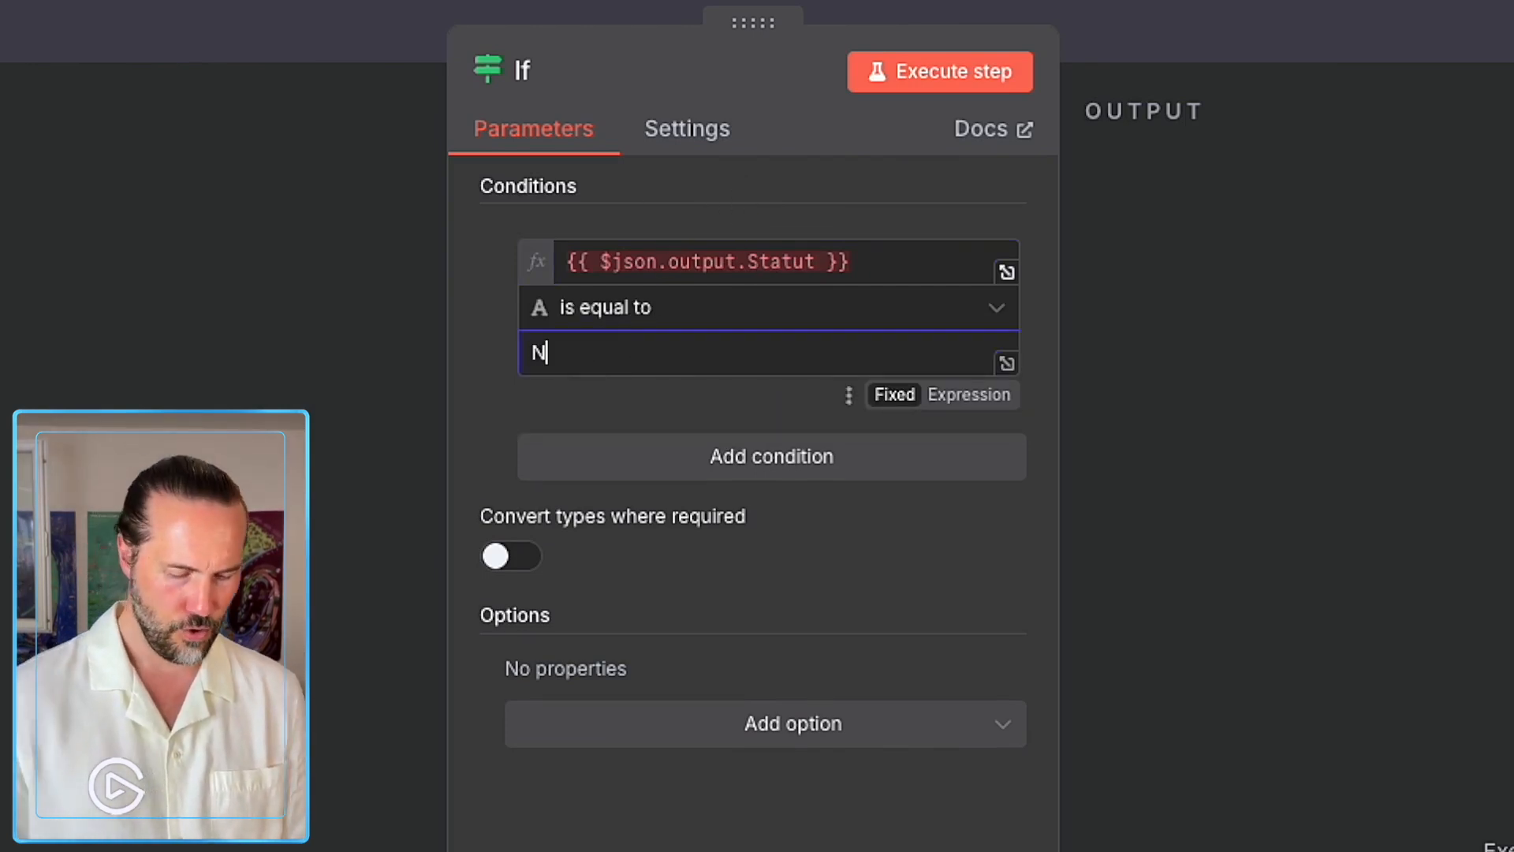
{"action": "key", "text": "BackSpace"}
{"action": "type", "text": "I"}
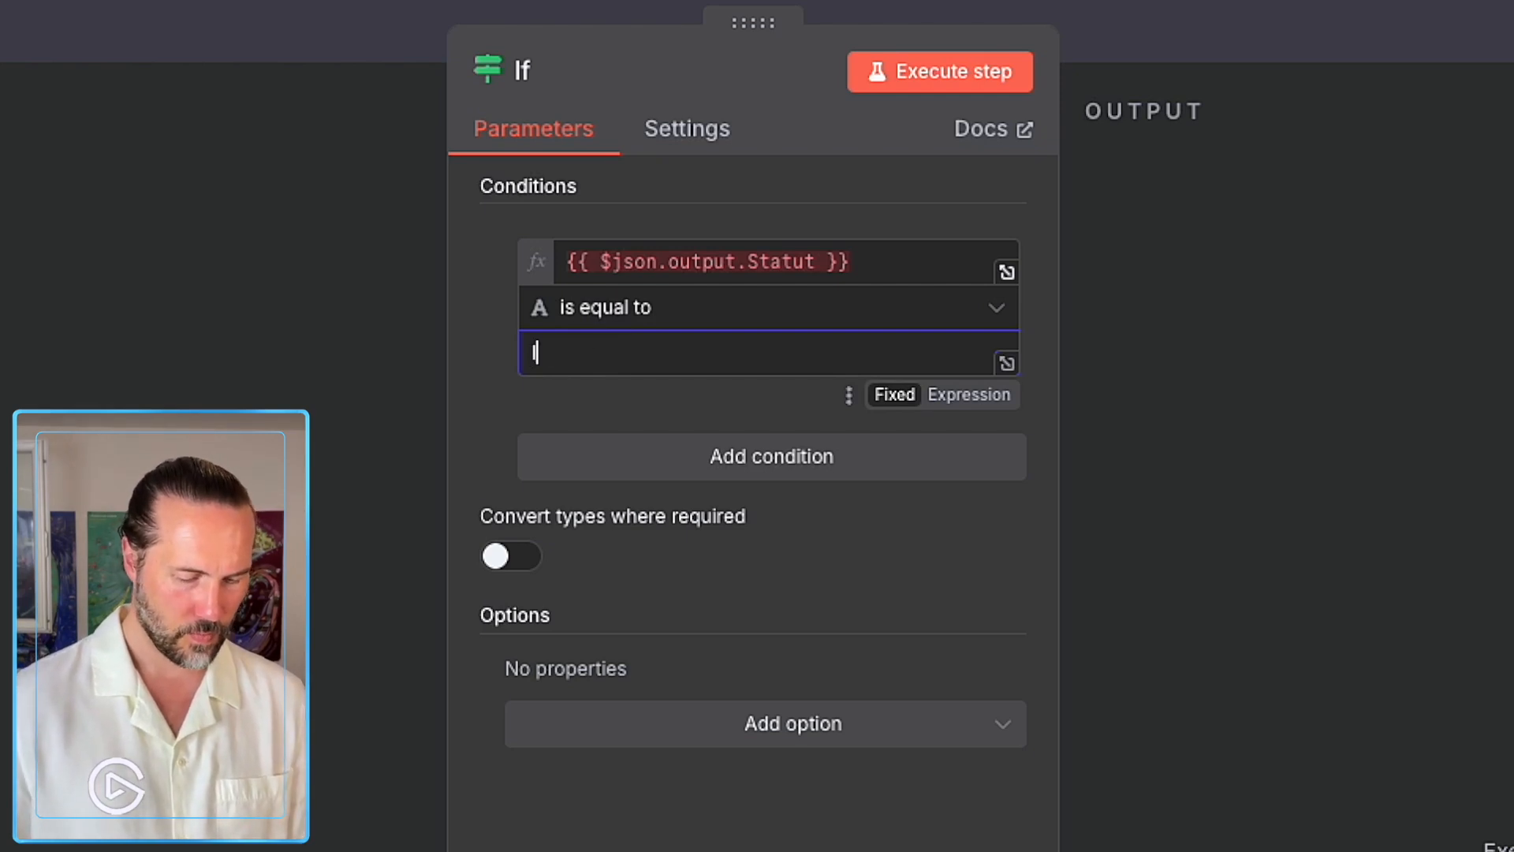
{"action": "type", "text": "ntrouvable"}
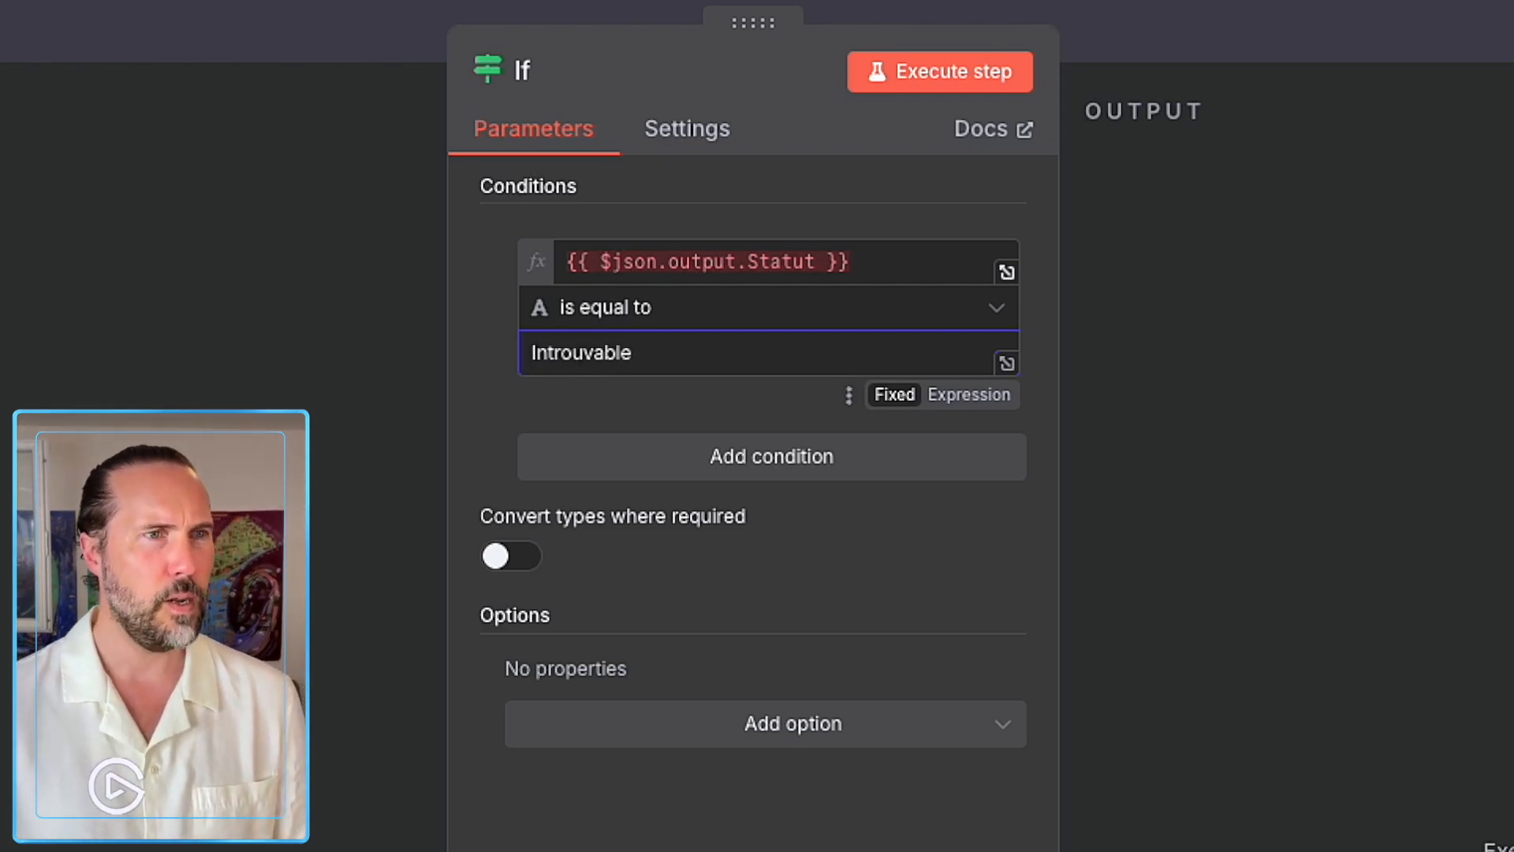
{"action": "key", "text": "Escape"}
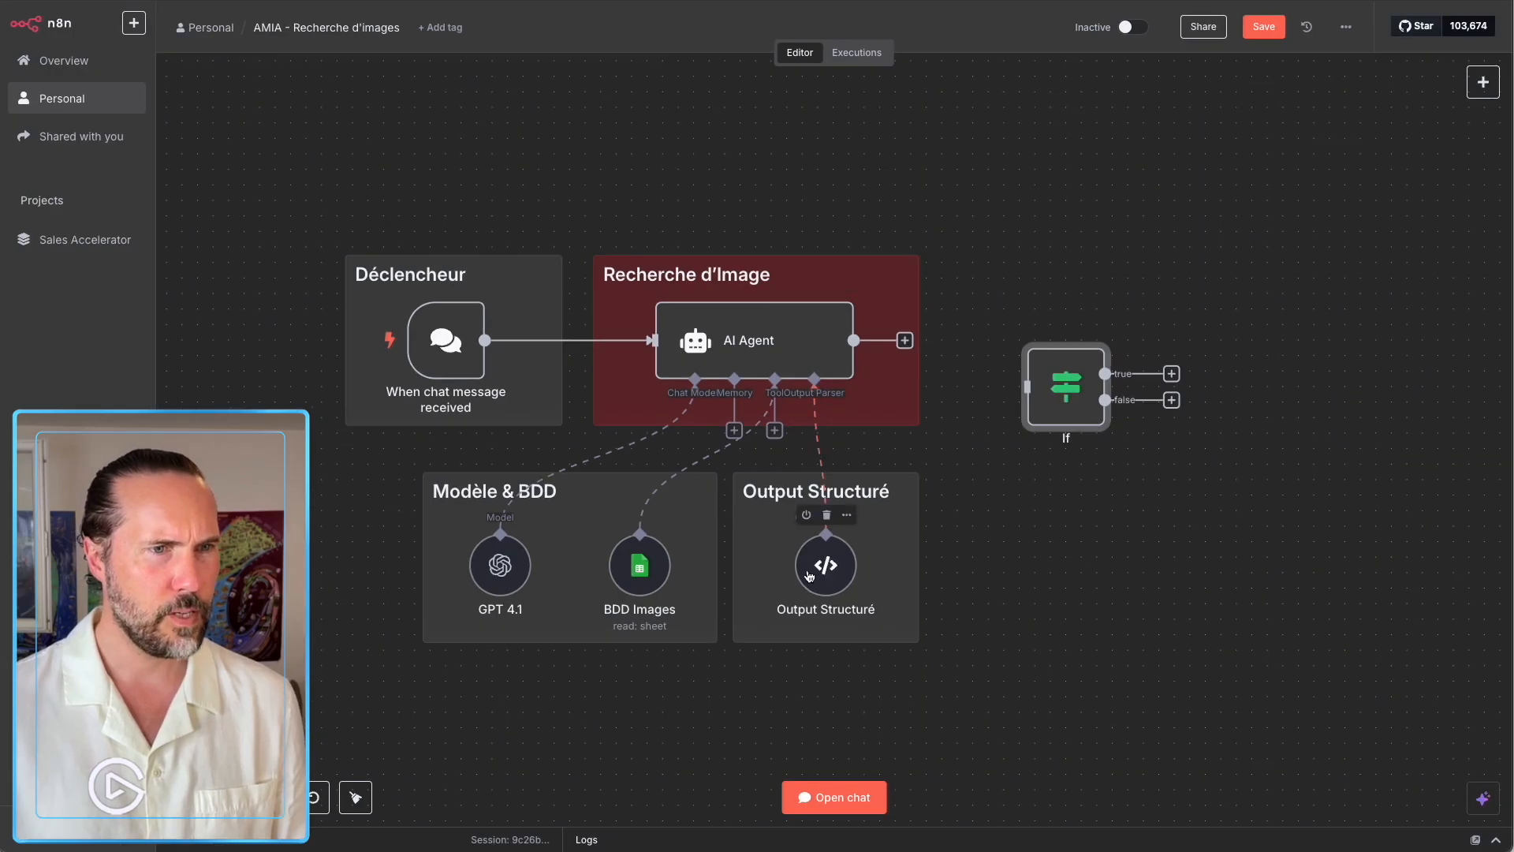
Copy "introuvable" from the Output Structuré node's JSON example and paste it as the If condition's comparison value.
{"action": "double_click", "coordinate": [840, 679]}
{"action": "double_click", "coordinate": [788, 251]}
{"action": "key", "text": "super+c"}
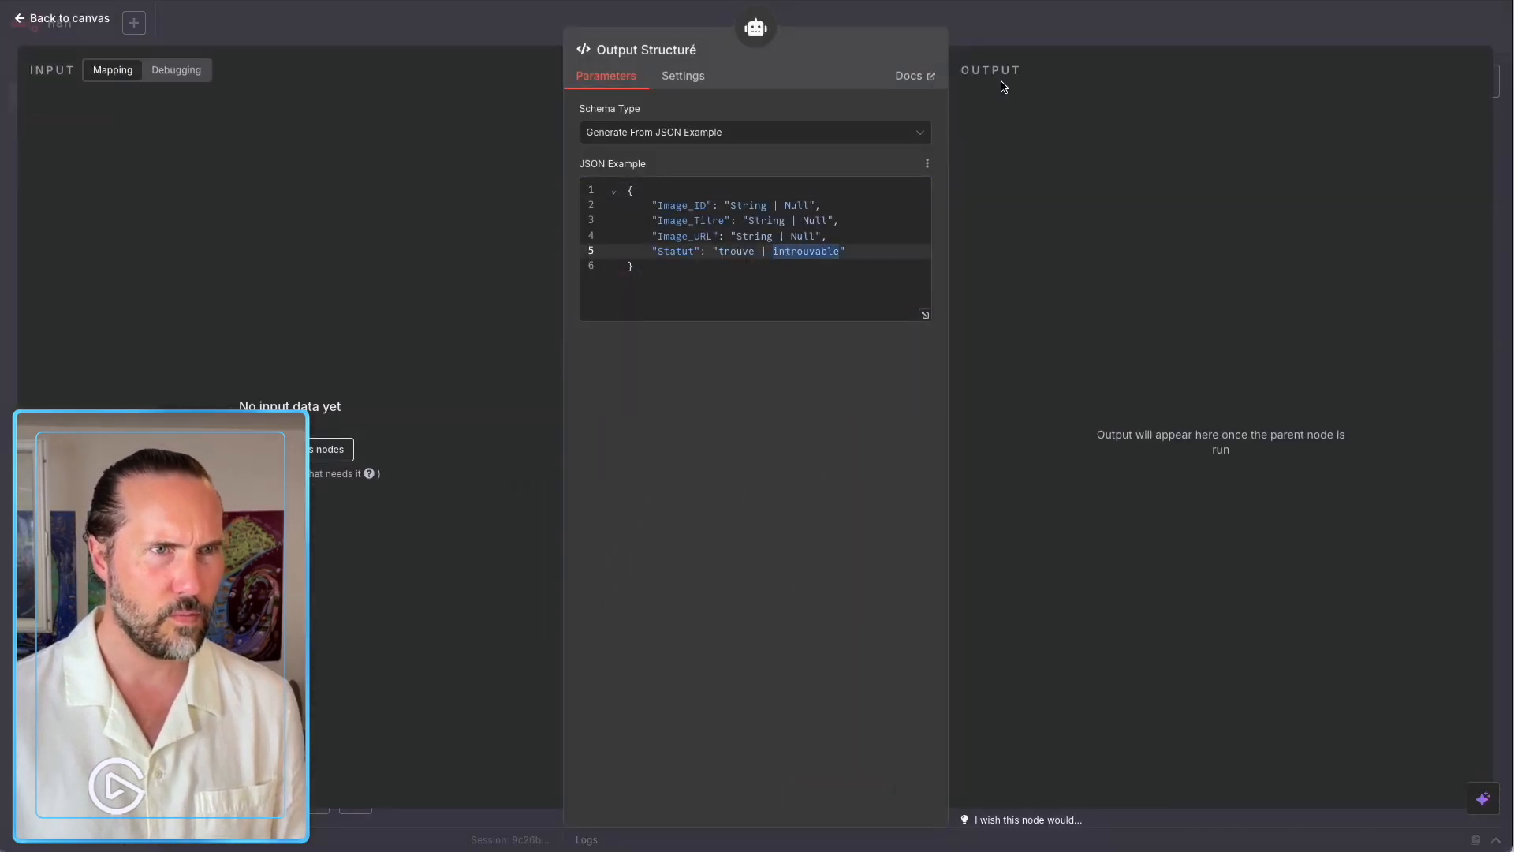
{"action": "left_click", "coordinate": [1018, 18]}
{"action": "double_click", "coordinate": [1041, 409]}
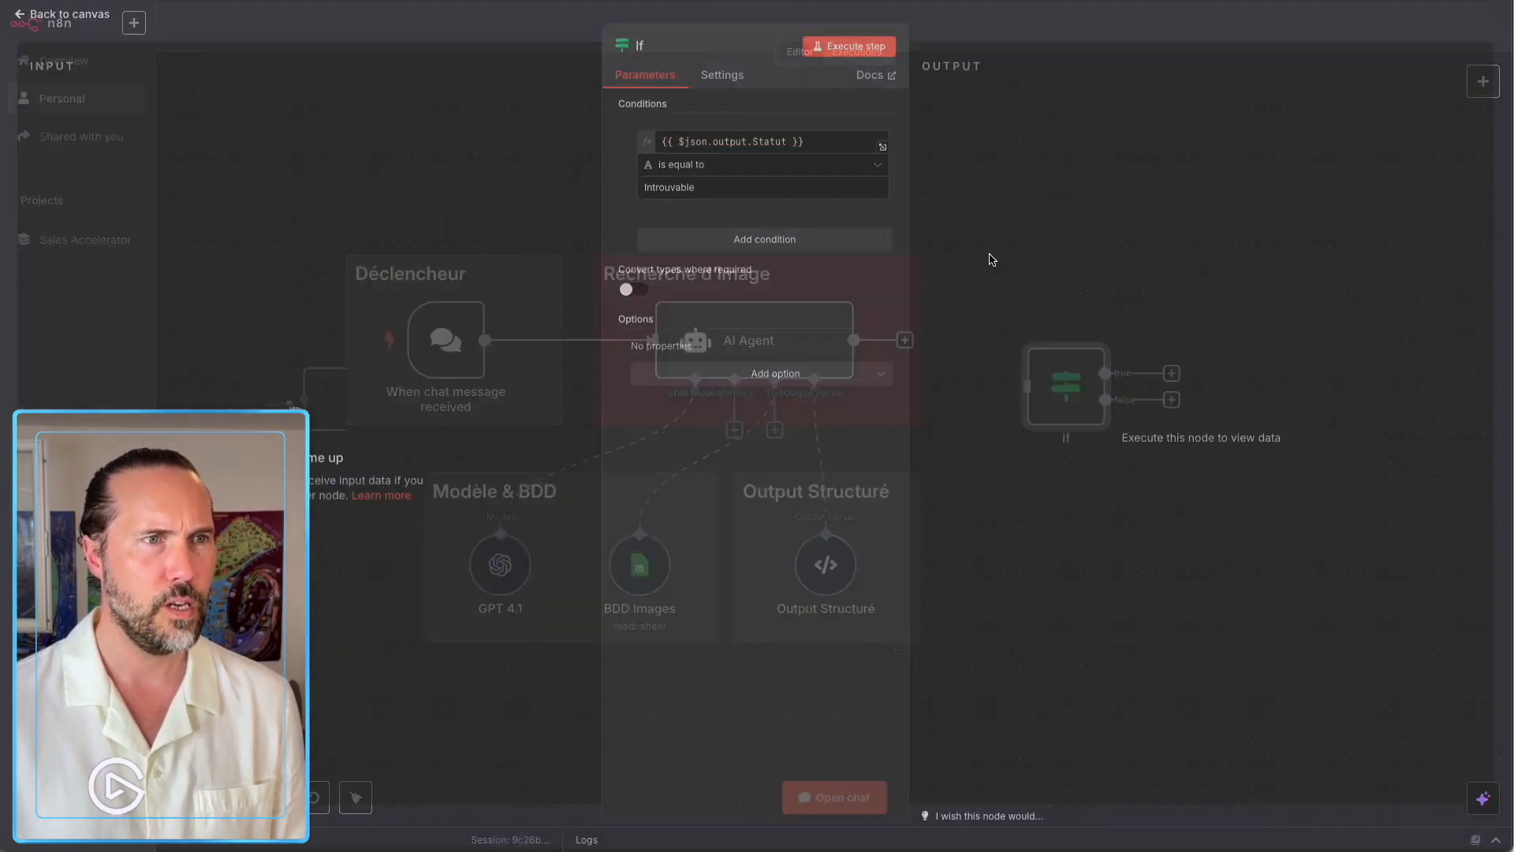
{"action": "double_click", "coordinate": [673, 193]}
{"action": "key", "text": "super+v"}
{"action": "left_click", "coordinate": [995, 36]}
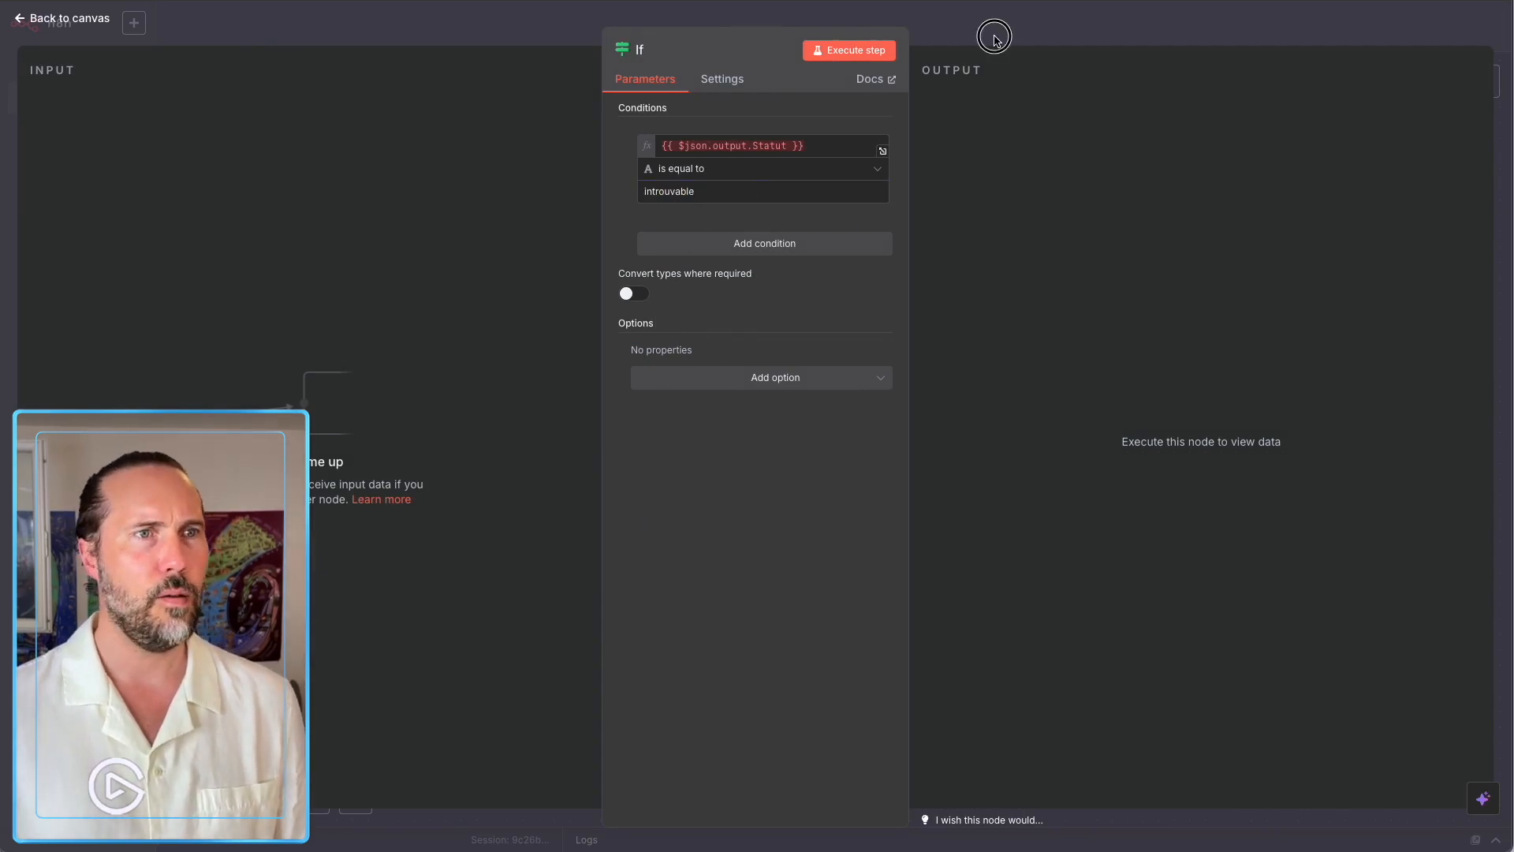
Align the If node with the AI Agent node and connect the AI Agent's output to it.
{"action": "mouse_move", "coordinate": [1085, 407]}
{"action": "left_mouse_down"}
{"action": "mouse_move", "coordinate": [1034, 342]}
{"action": "mouse_move", "coordinate": [1038, 359]}
{"action": "left_mouse_up"}
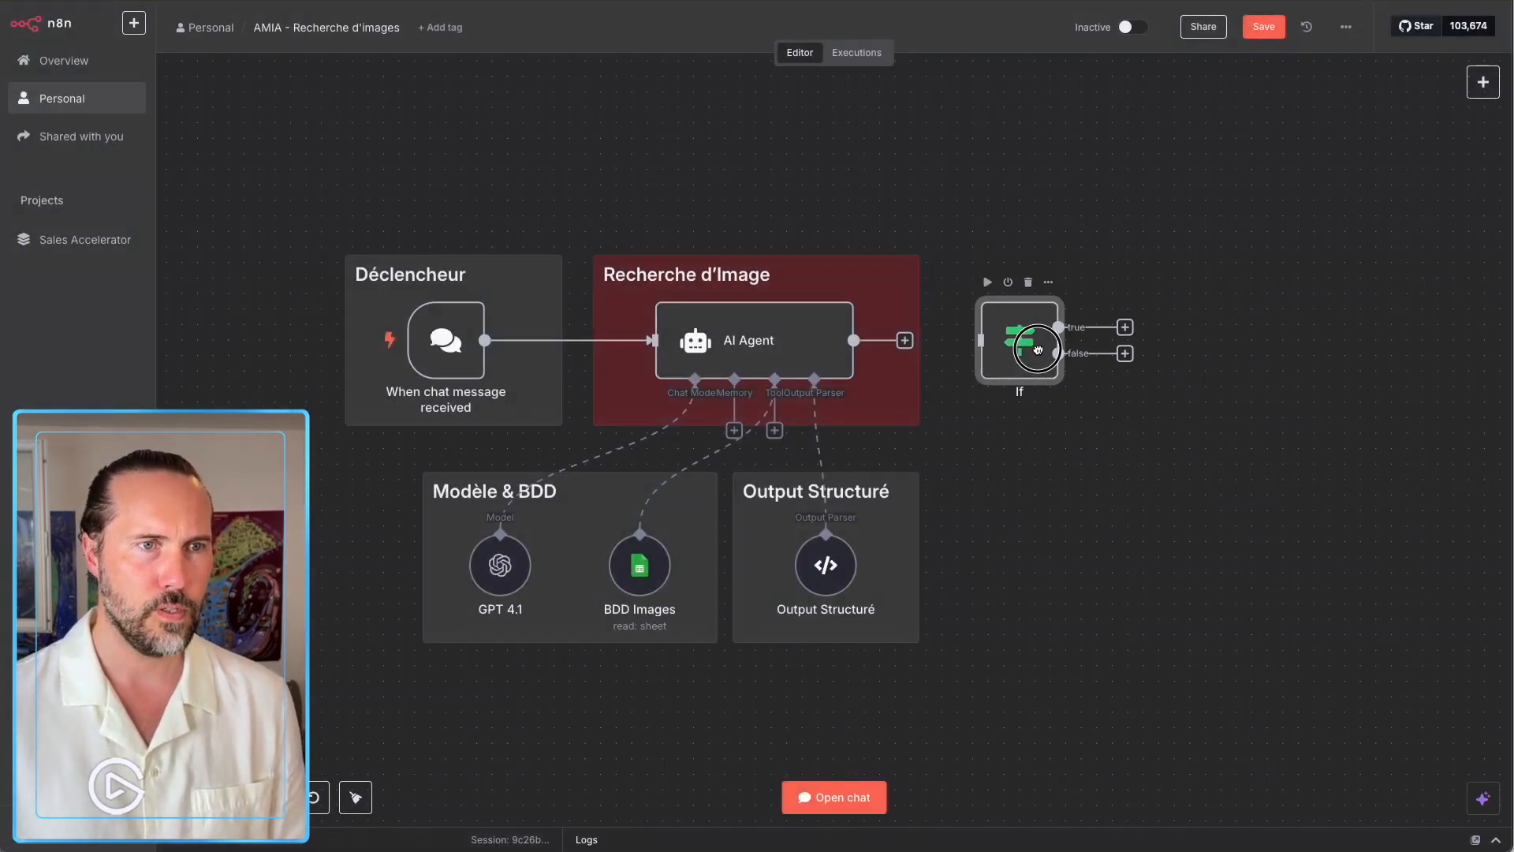
{"action": "left_click_drag", "start_coordinate": [905, 340], "coordinate": [998, 345]}
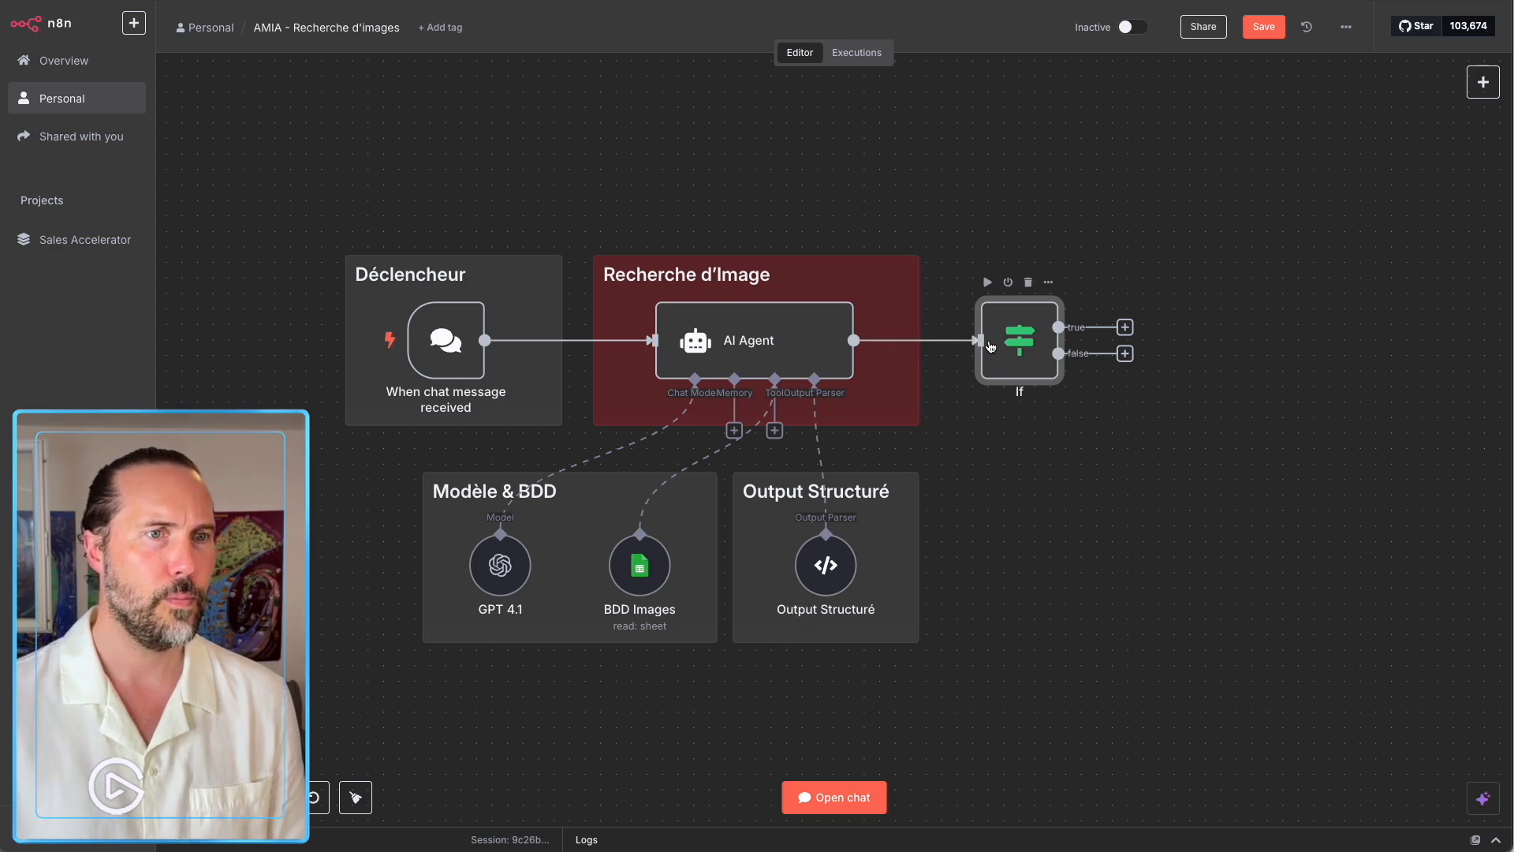
{"action": "left_click", "coordinate": [1068, 456]}
Search the nodes for "set" and add an Edit Fields (Set) node to the If node's true branch.
{"action": "left_click_drag", "start_coordinate": [1113, 442], "coordinate": [995, 343]}
{"action": "scroll", "coordinate": [865, 312], "scroll_direction": "down", "scroll_amount": 3}
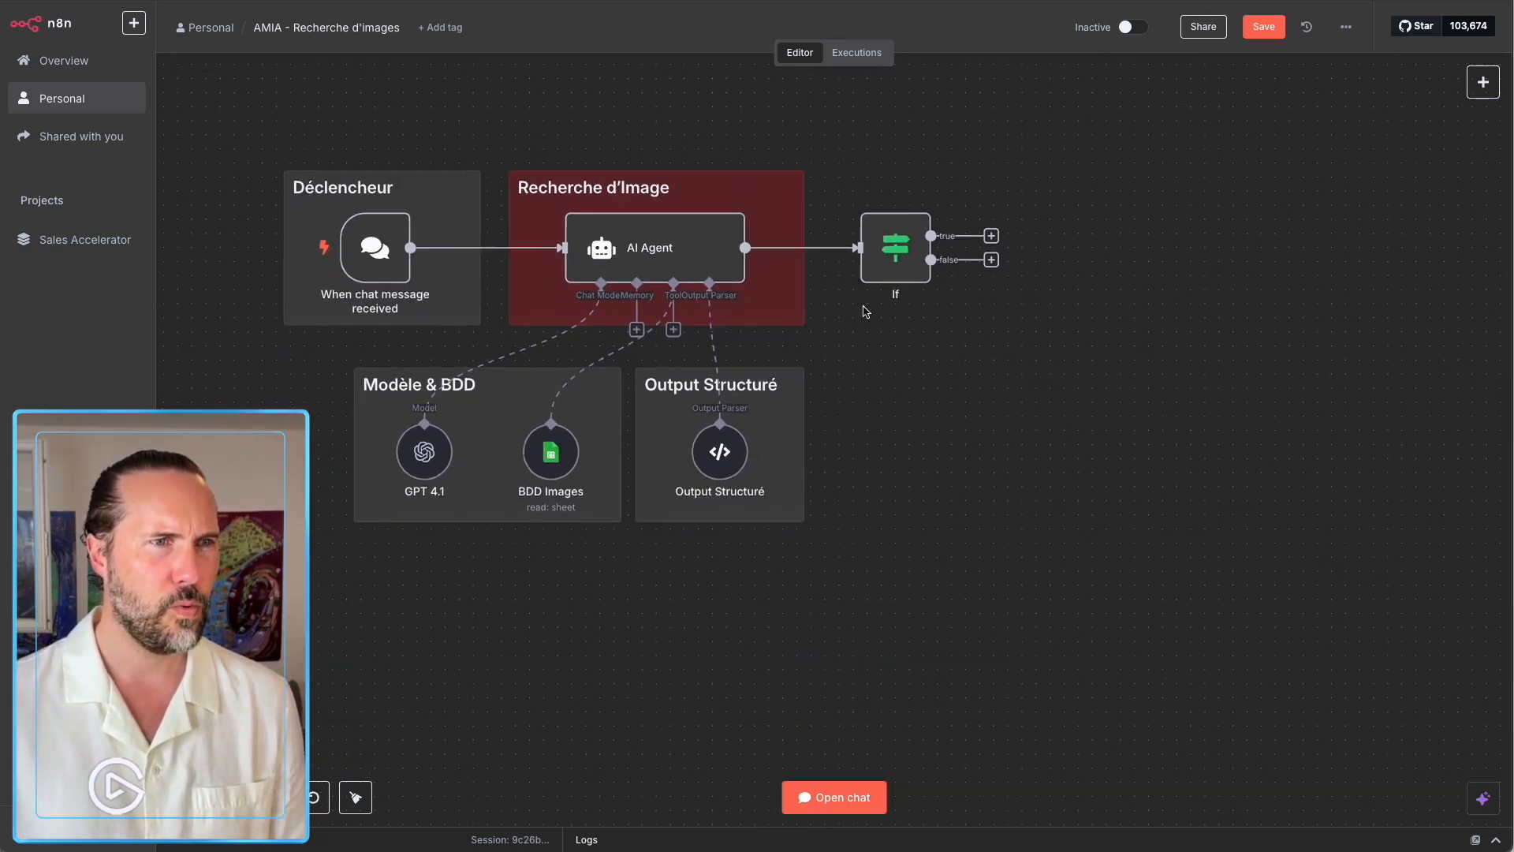
{"action": "left_click_drag", "start_coordinate": [861, 383], "coordinate": [750, 415]}
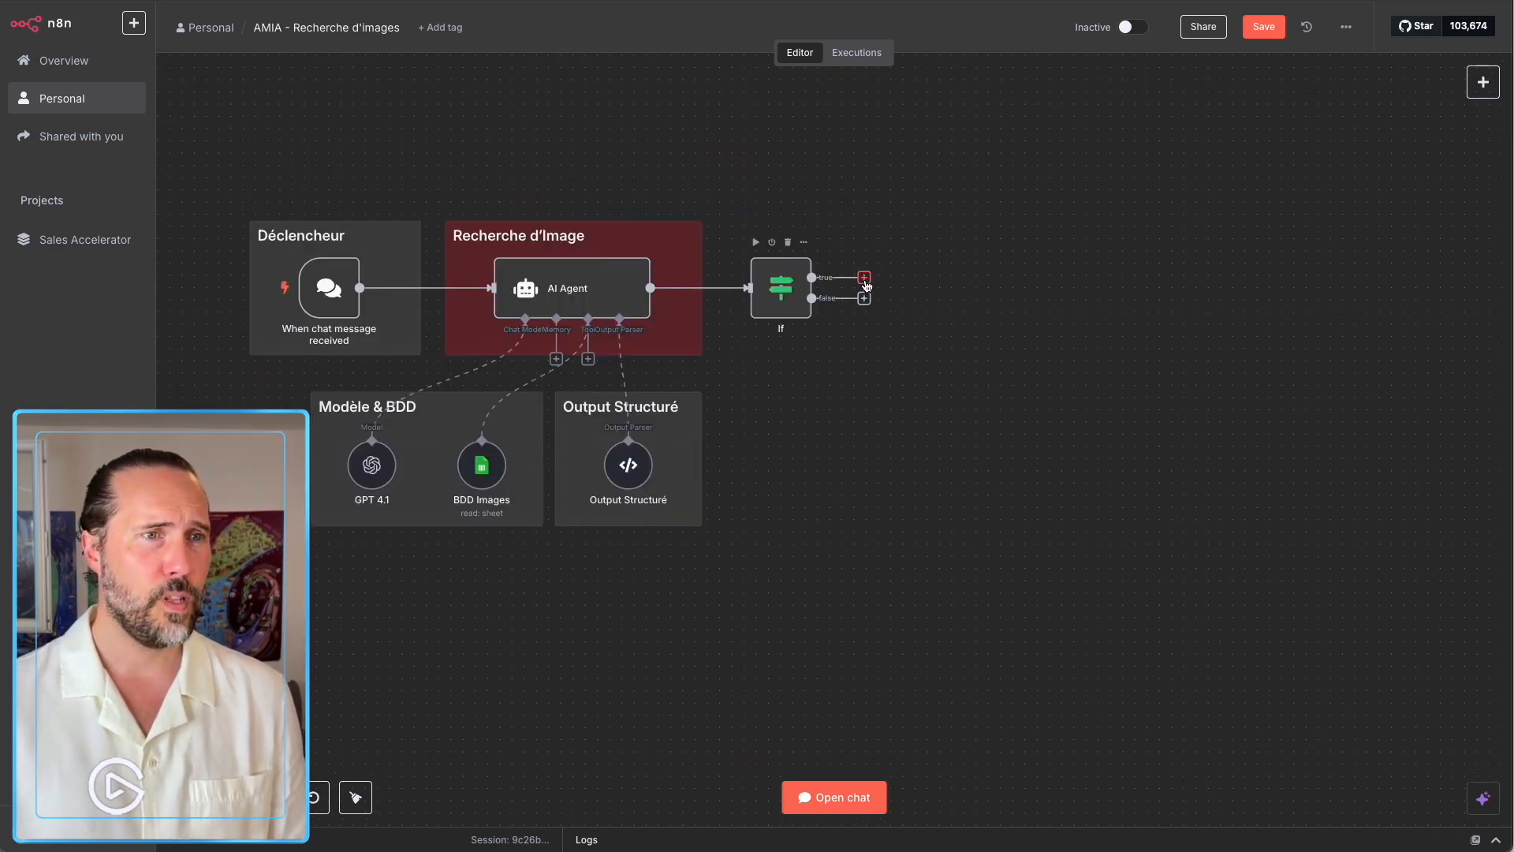
{"action": "left_click", "coordinate": [865, 278]}
{"action": "type", "text": "set"}
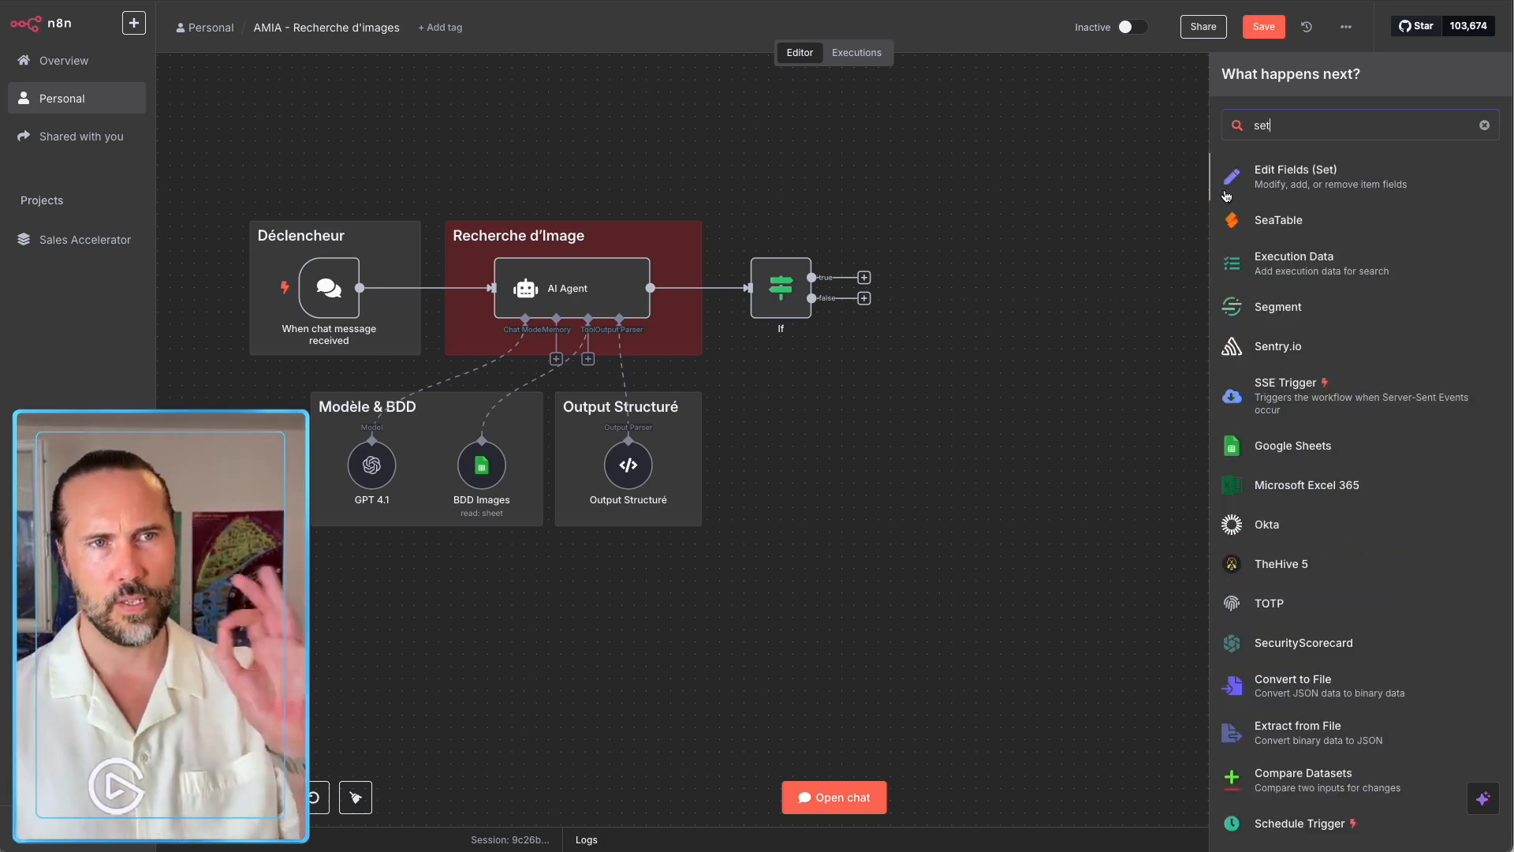
{"action": "key", "text": "Return"}
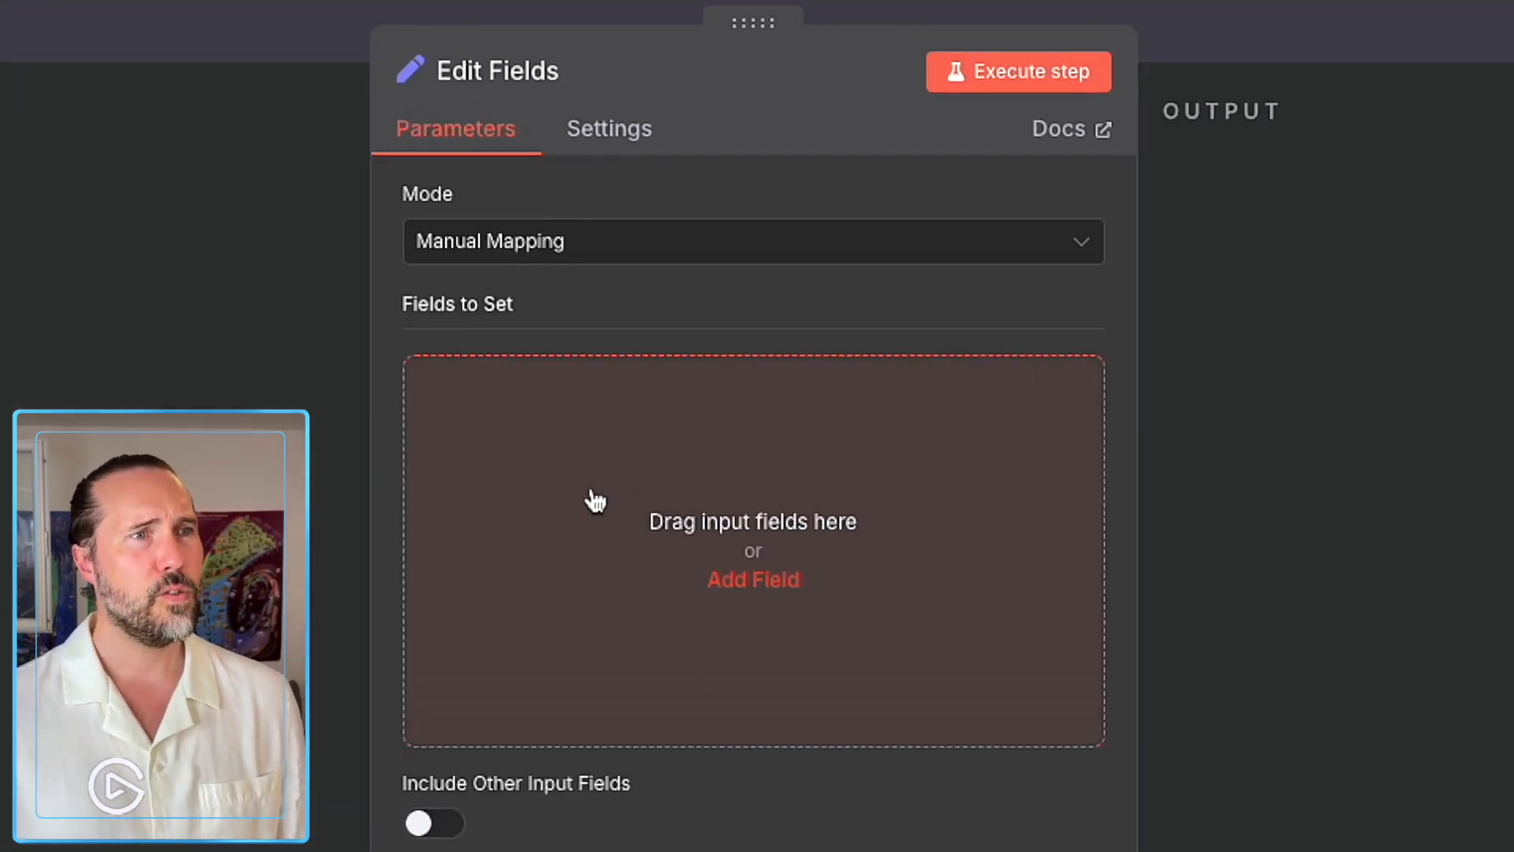
Add a string field named "reponse" with the value "L'image recherchée est introuvable" to the Edit Fields node.
{"action": "left_click", "coordinate": [753, 580]}
{"action": "left_click", "coordinate": [587, 392]}
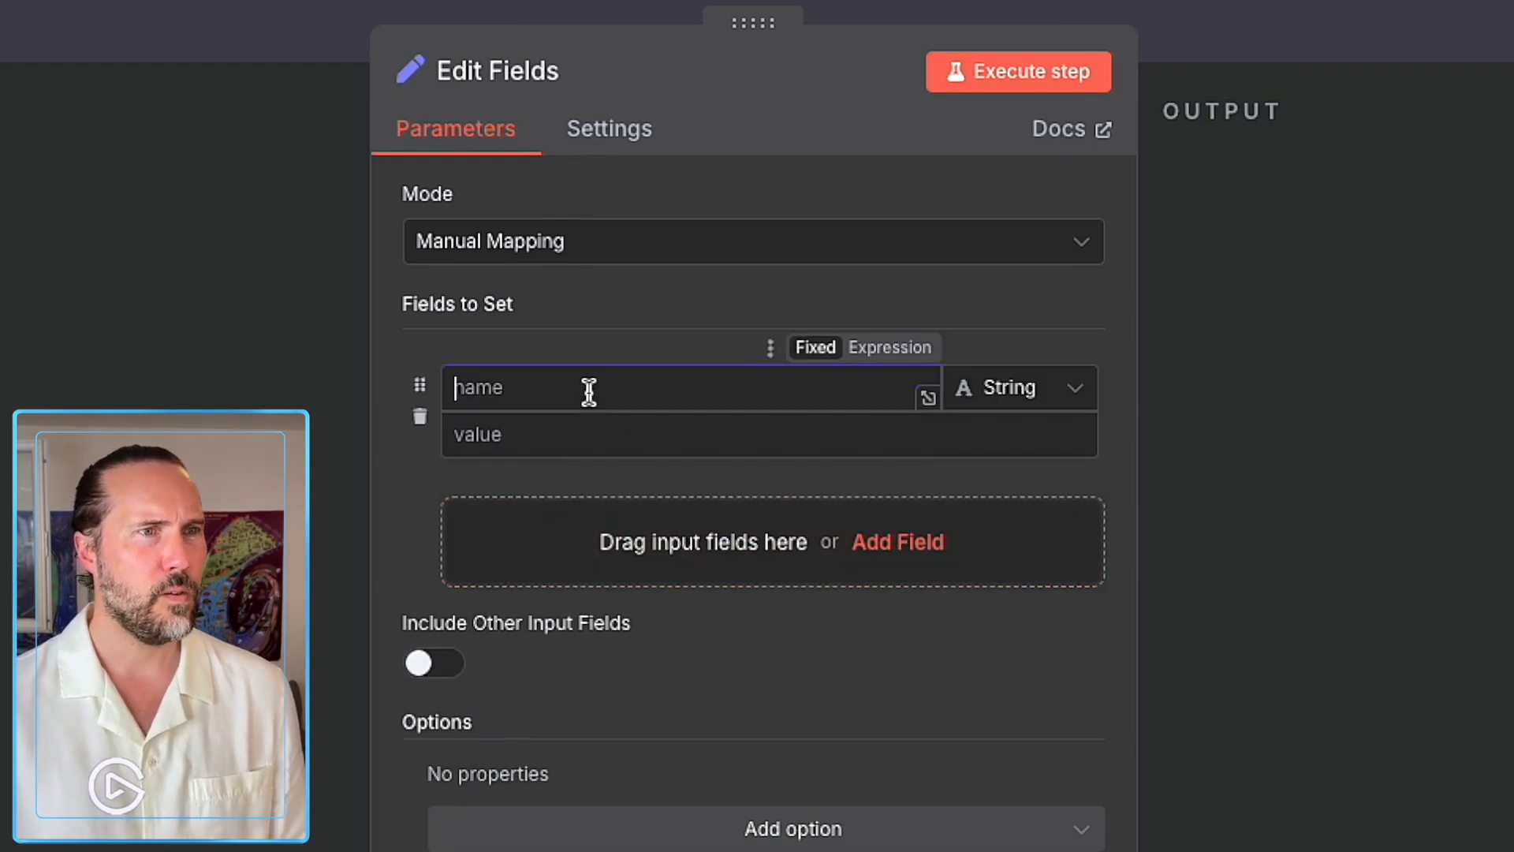
{"action": "type", "text": "repons"}
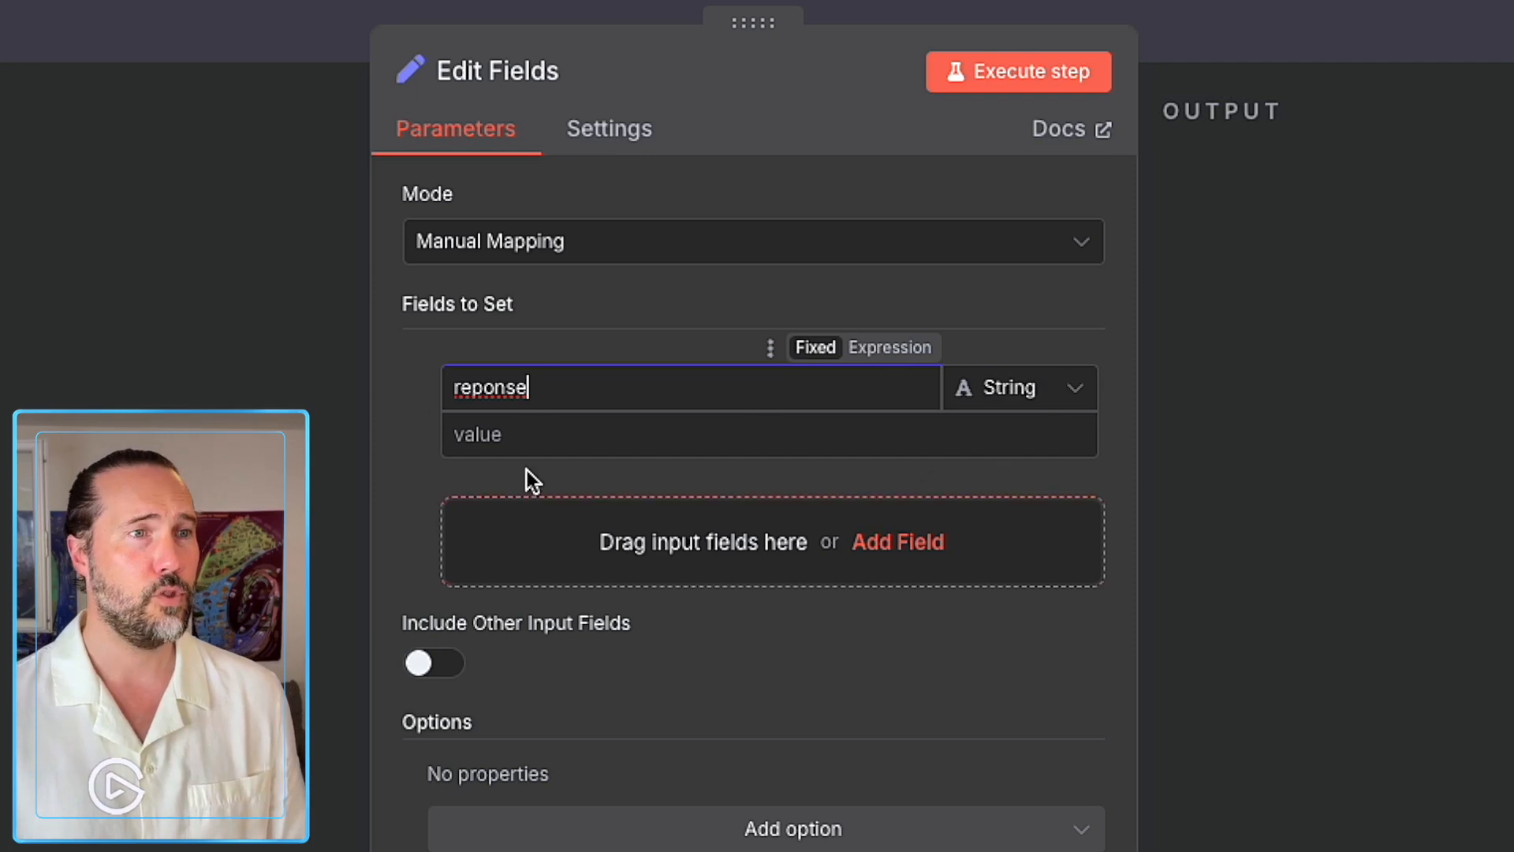
{"action": "type", "text": "e"}
{"action": "left_click", "coordinate": [474, 446]}
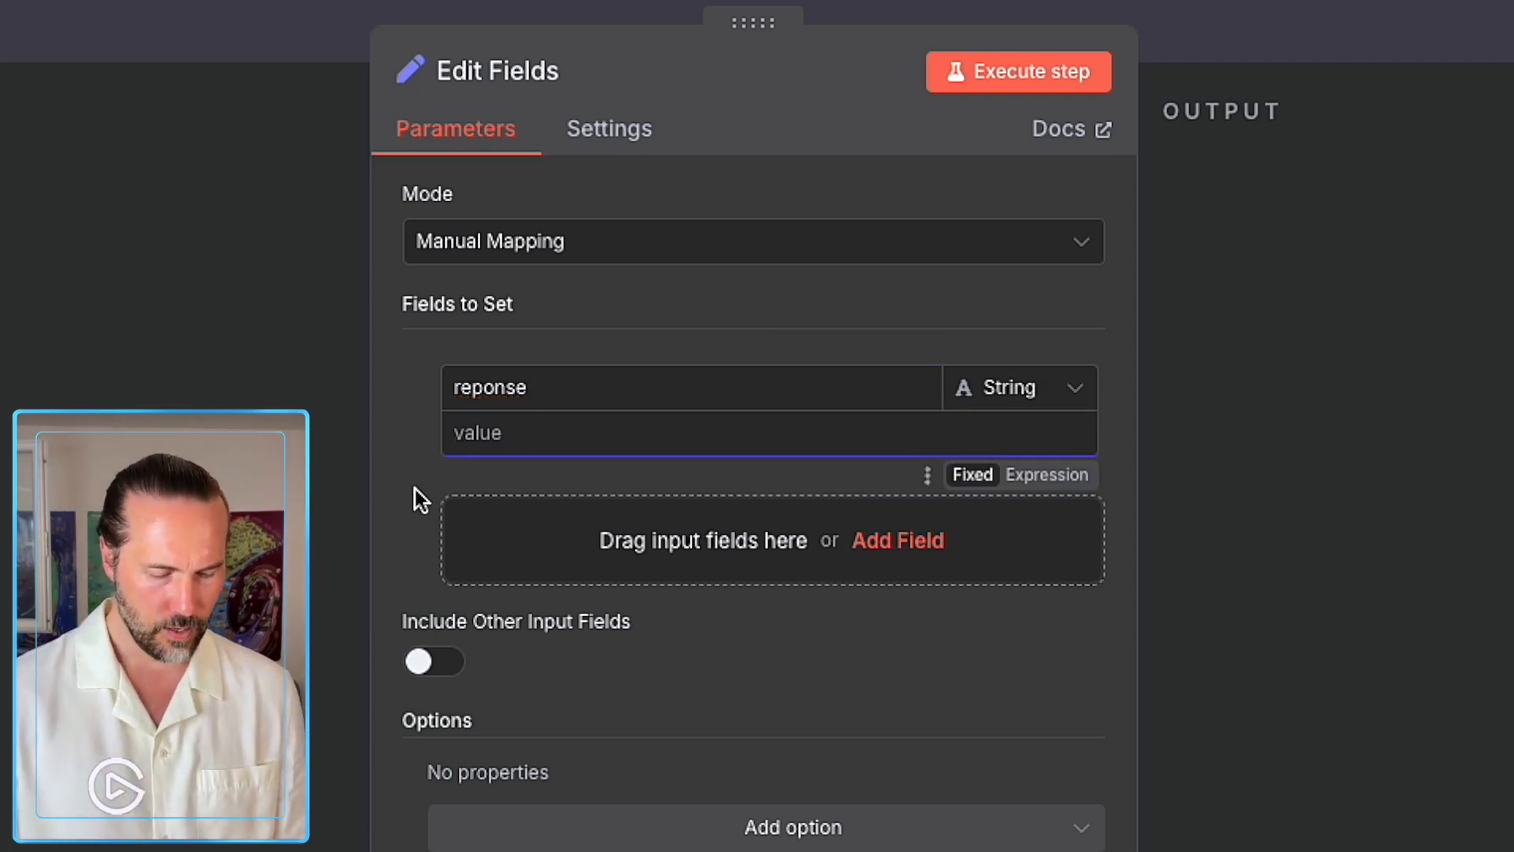
{"action": "type", "text": "L'ima"}
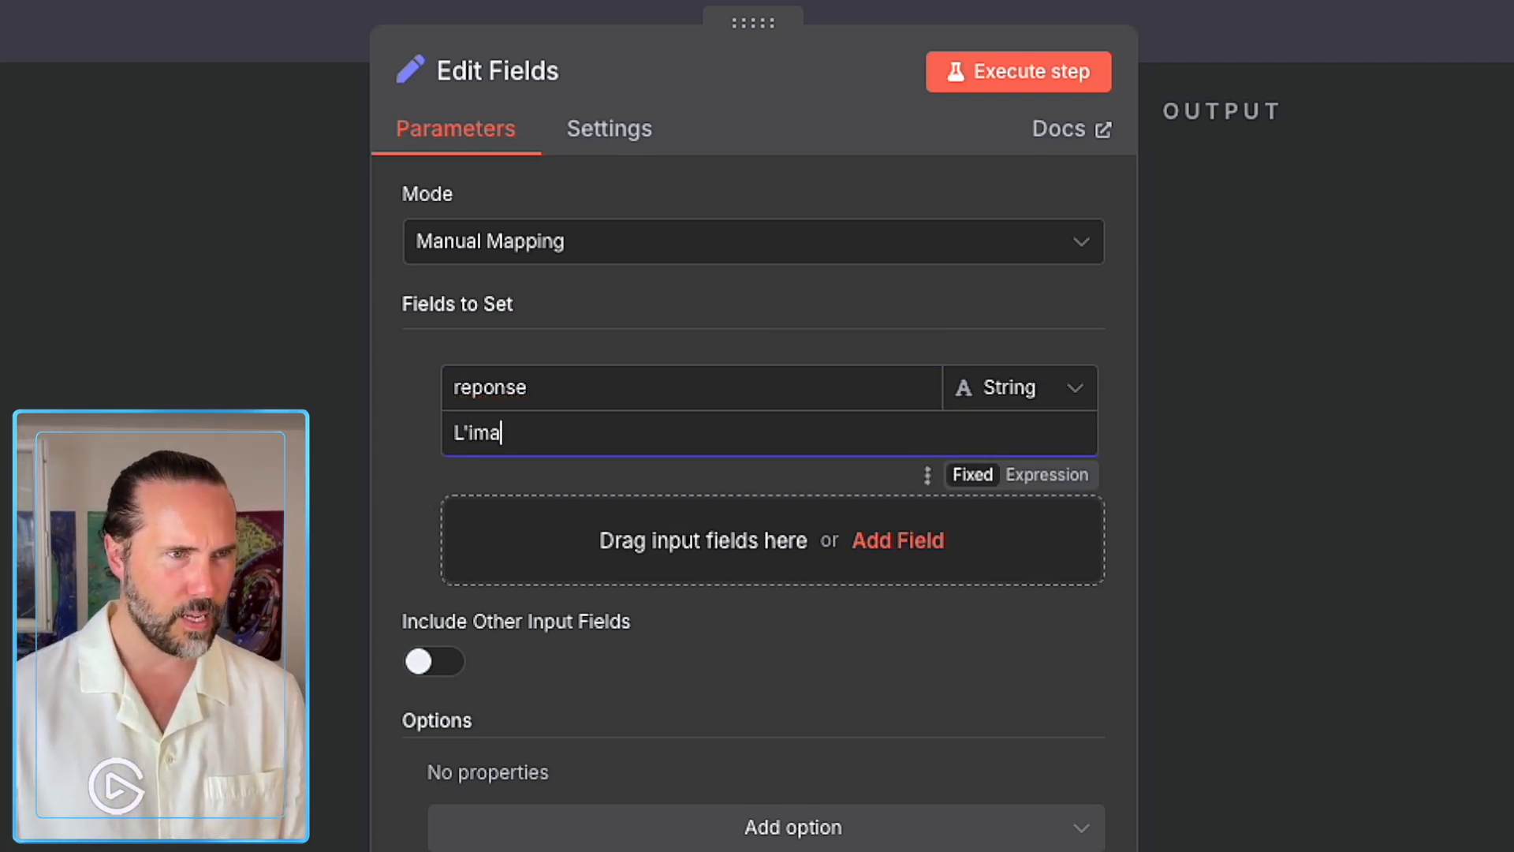
{"action": "type", "text": "ge rece"}
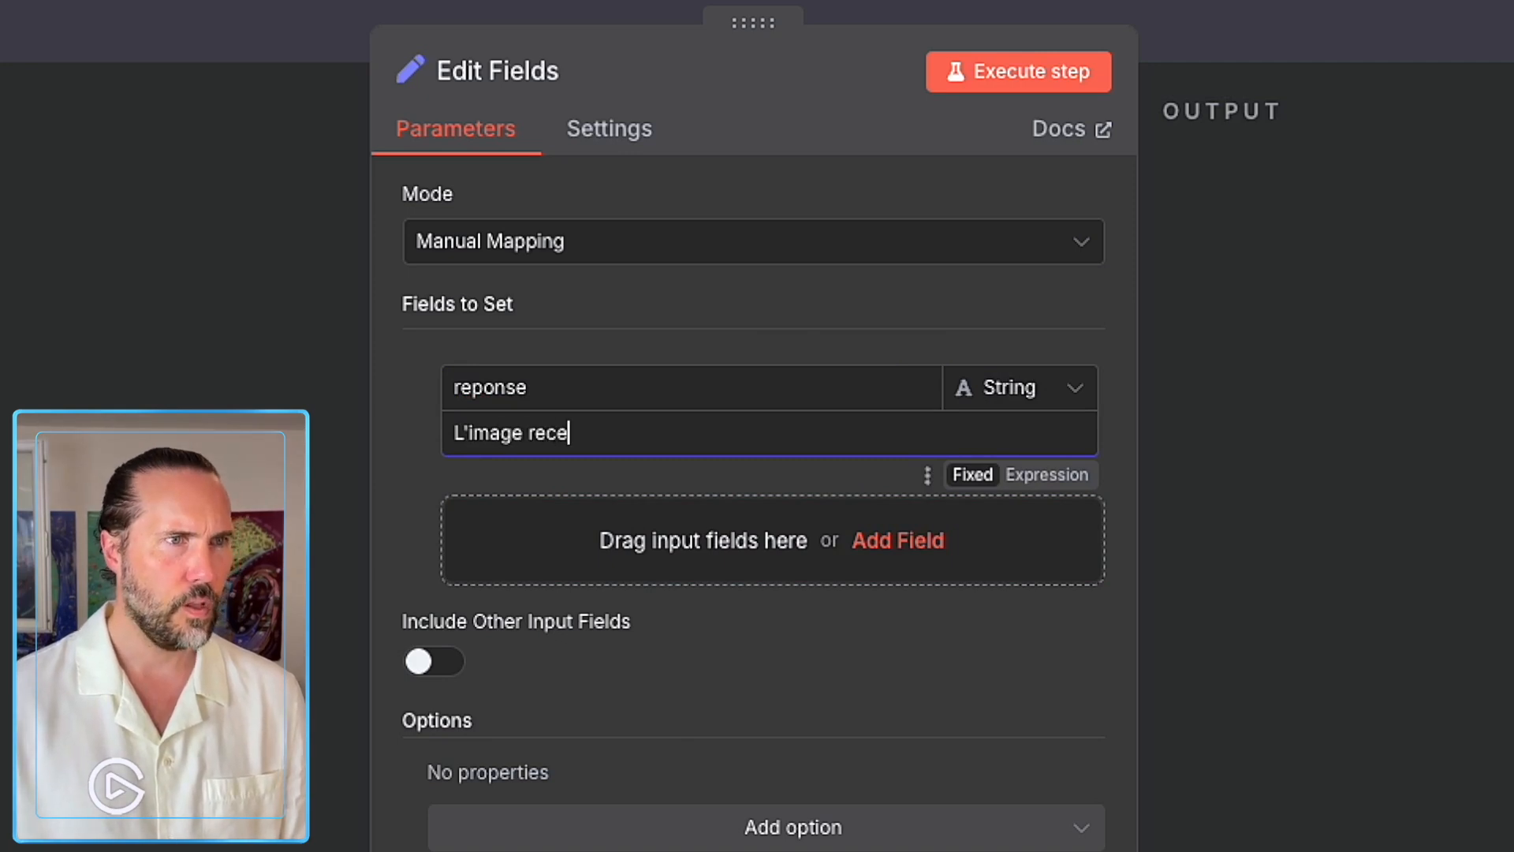
{"action": "type", "text": "hce"}
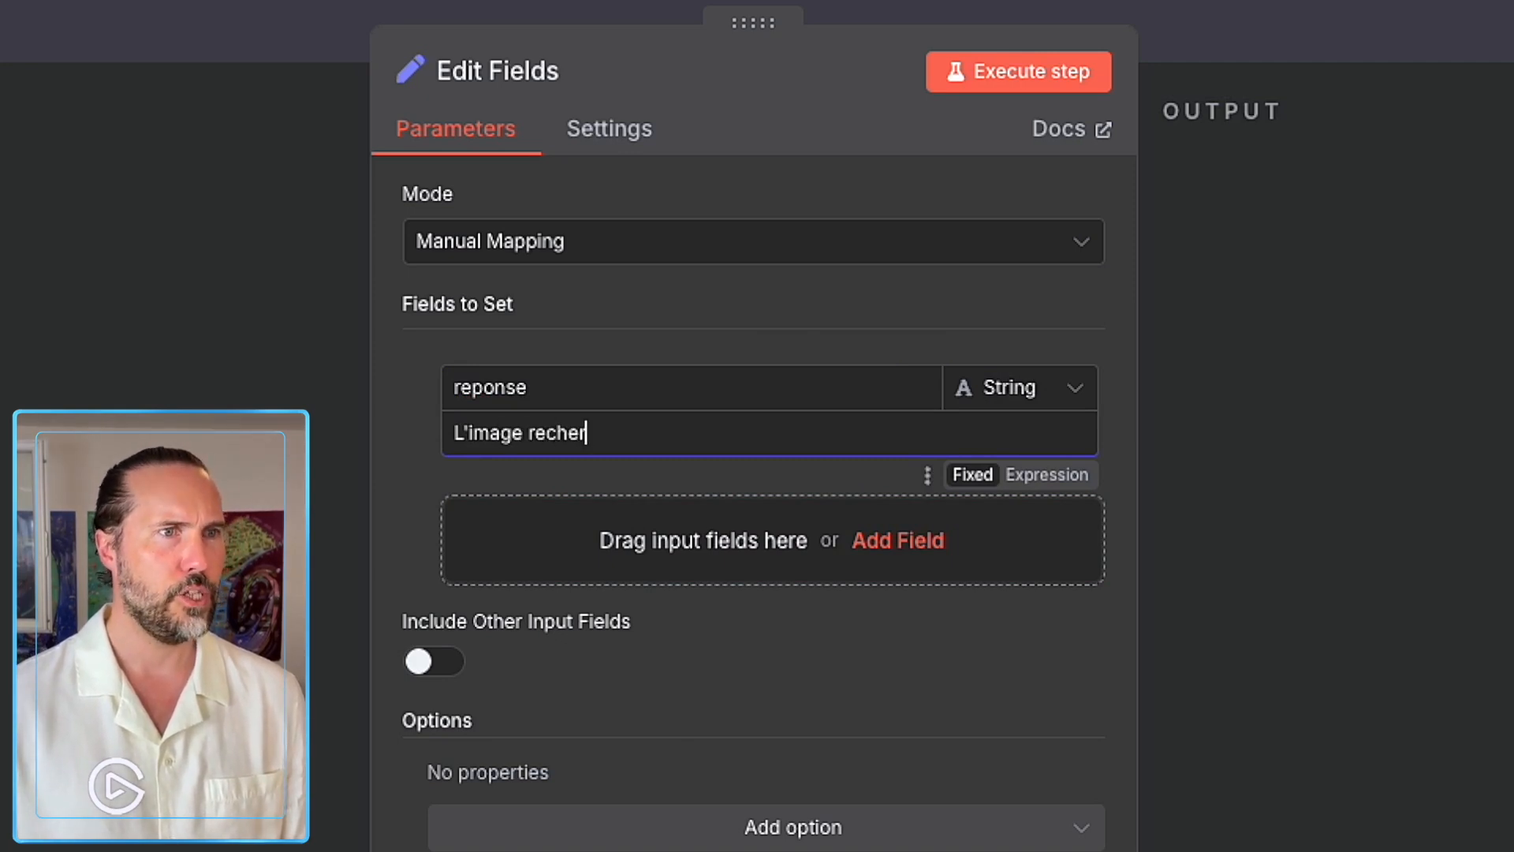
{"action": "type", "text": "chée est "}
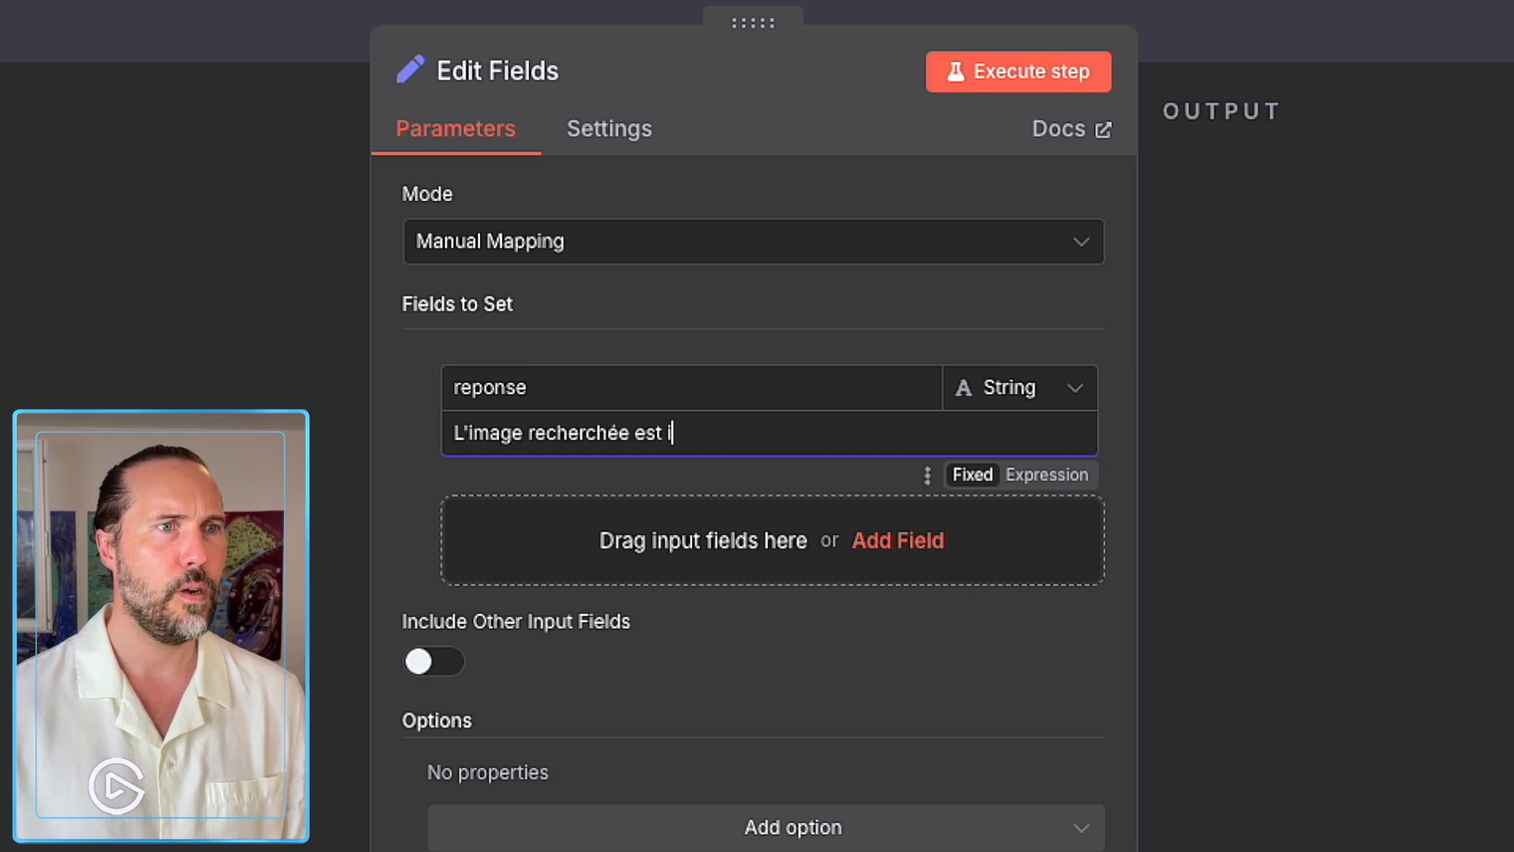
{"action": "type", "text": "introuvable"}
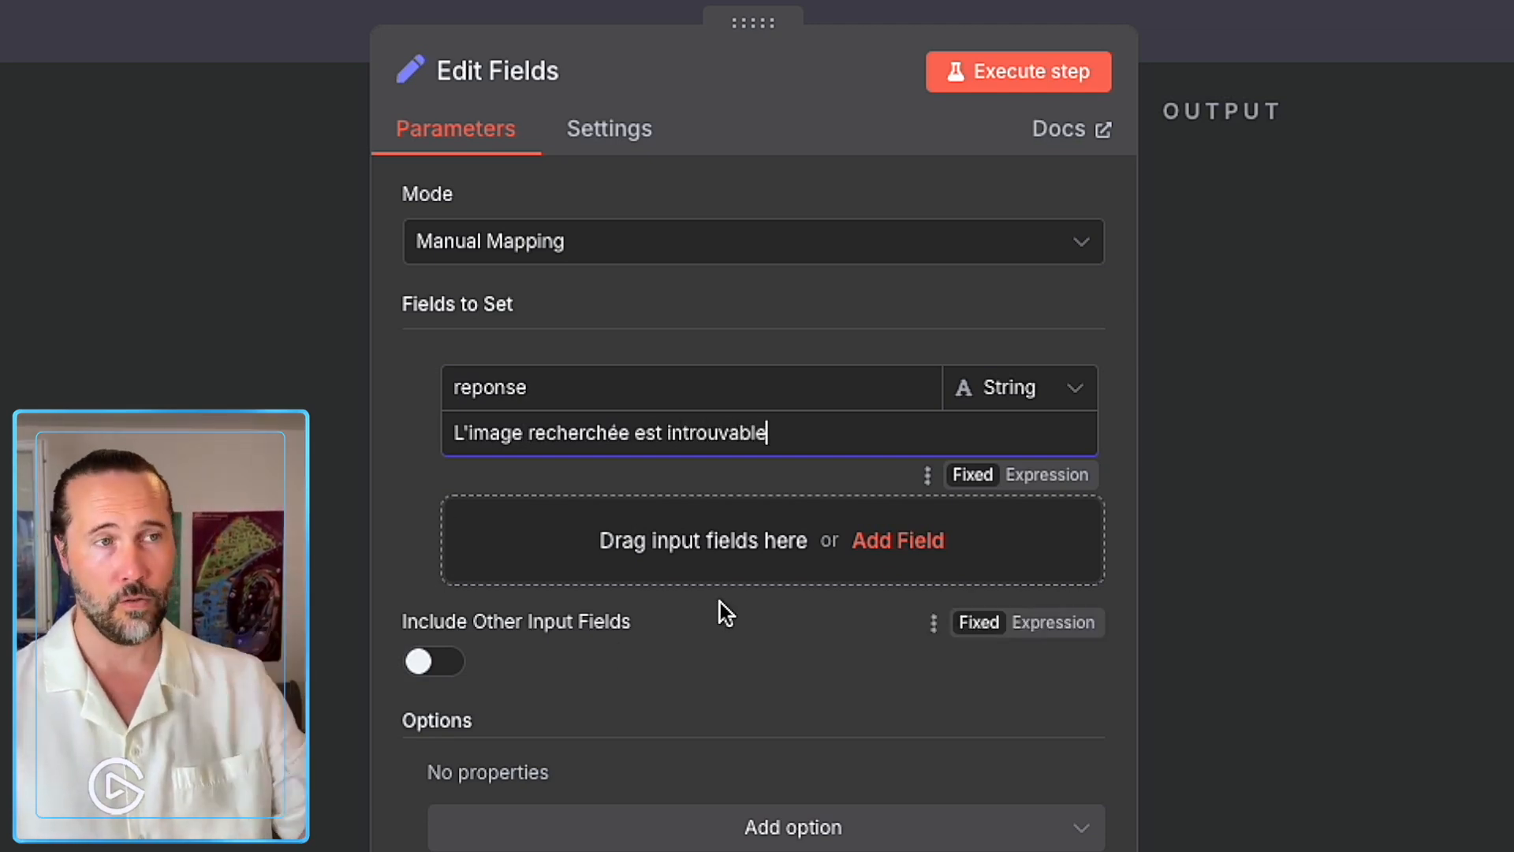
Rename the Edit Fields node as "Set Image Introuvable" and move it higher above the If node on the canvas.
{"action": "left_click", "coordinate": [507, 71]}
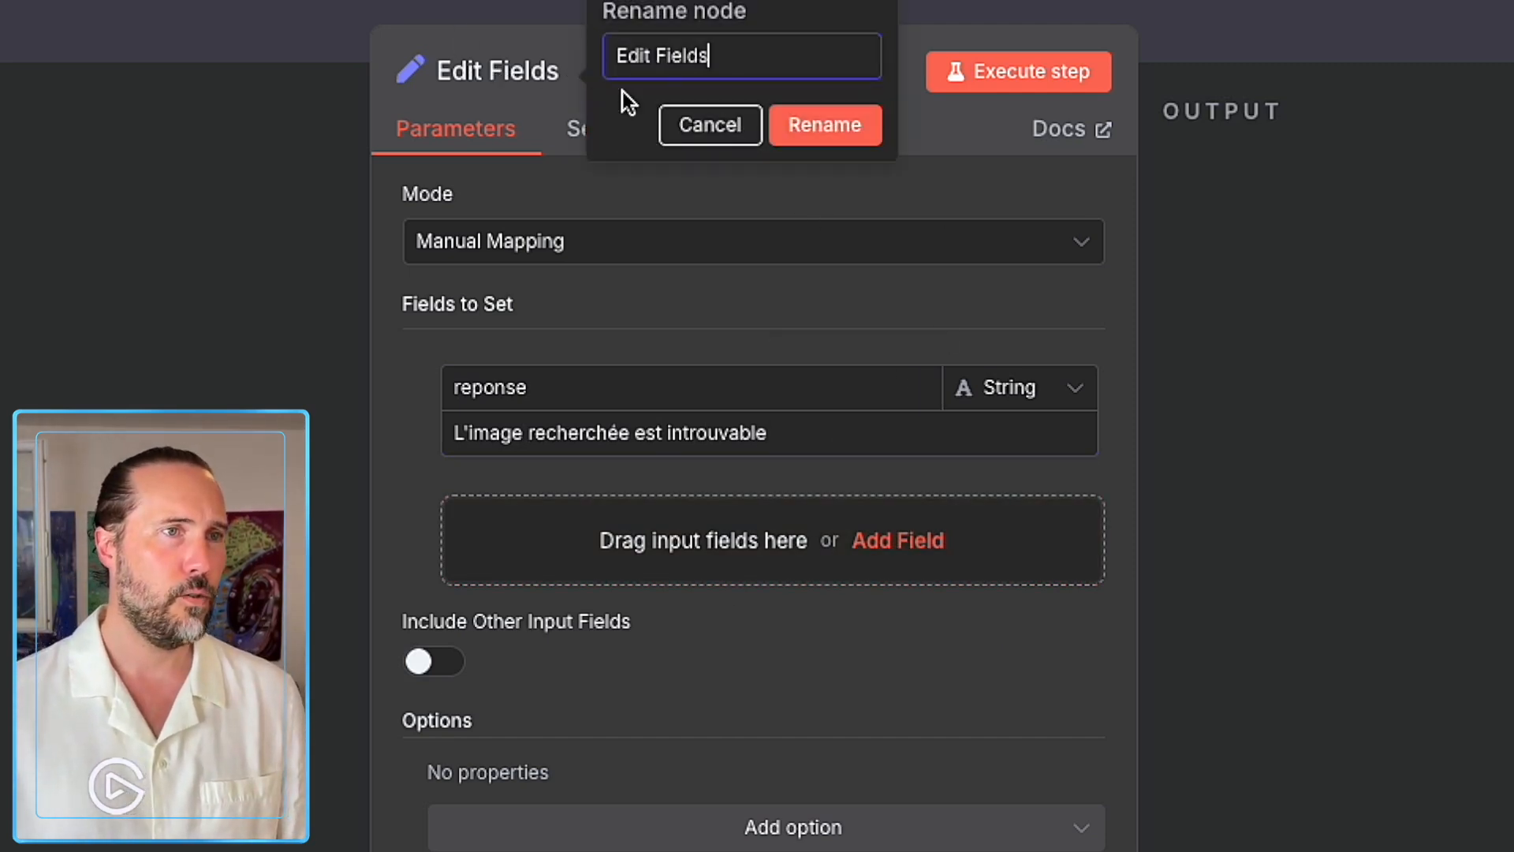
{"action": "double_click", "coordinate": [694, 71]}
{"action": "triple_click", "coordinate": [694, 71]}
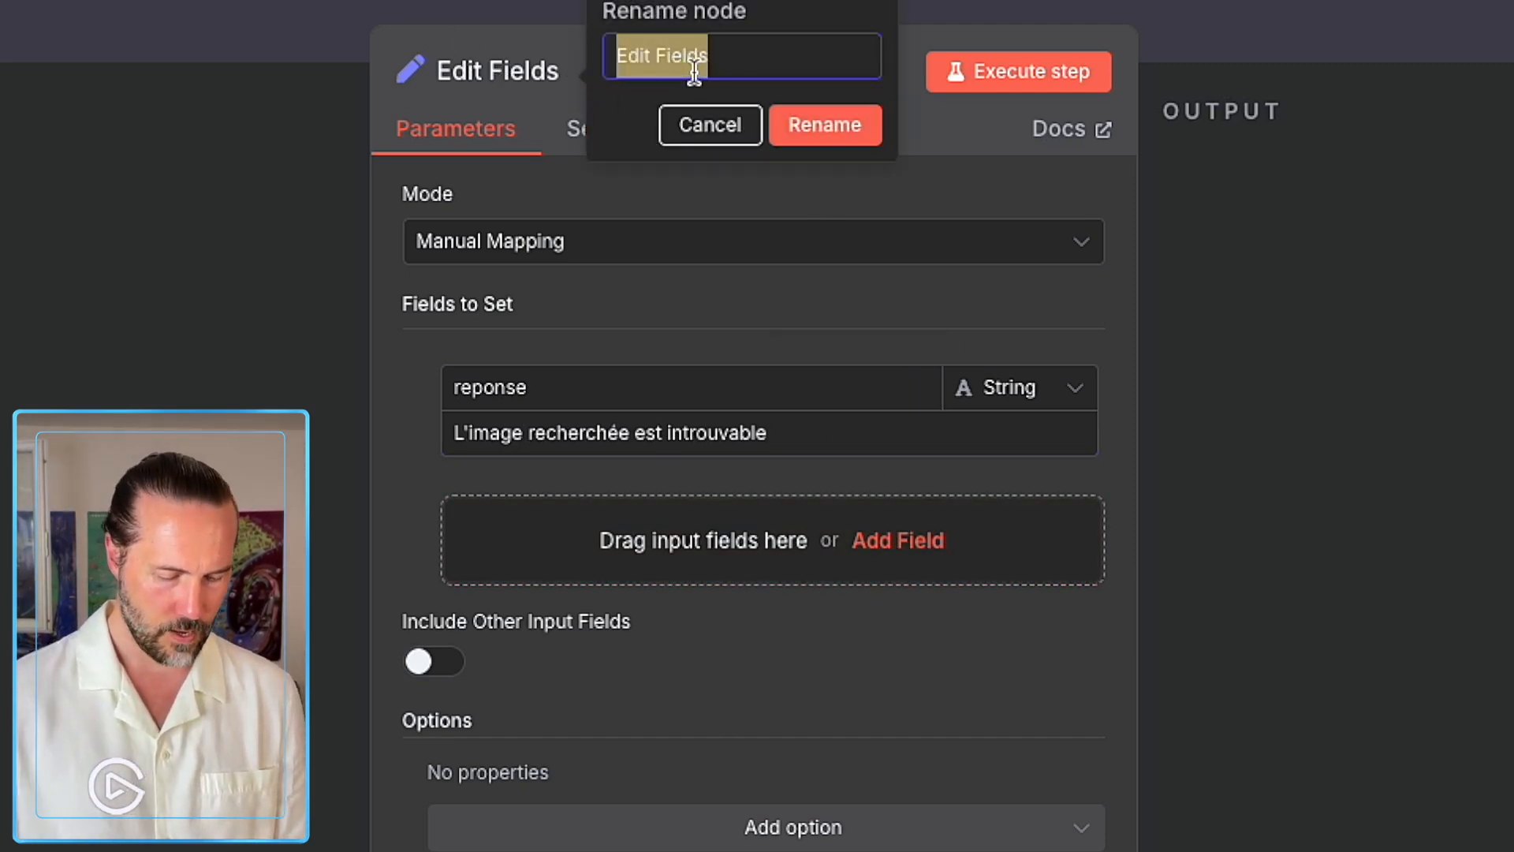
{"action": "type", "text": "Set "}
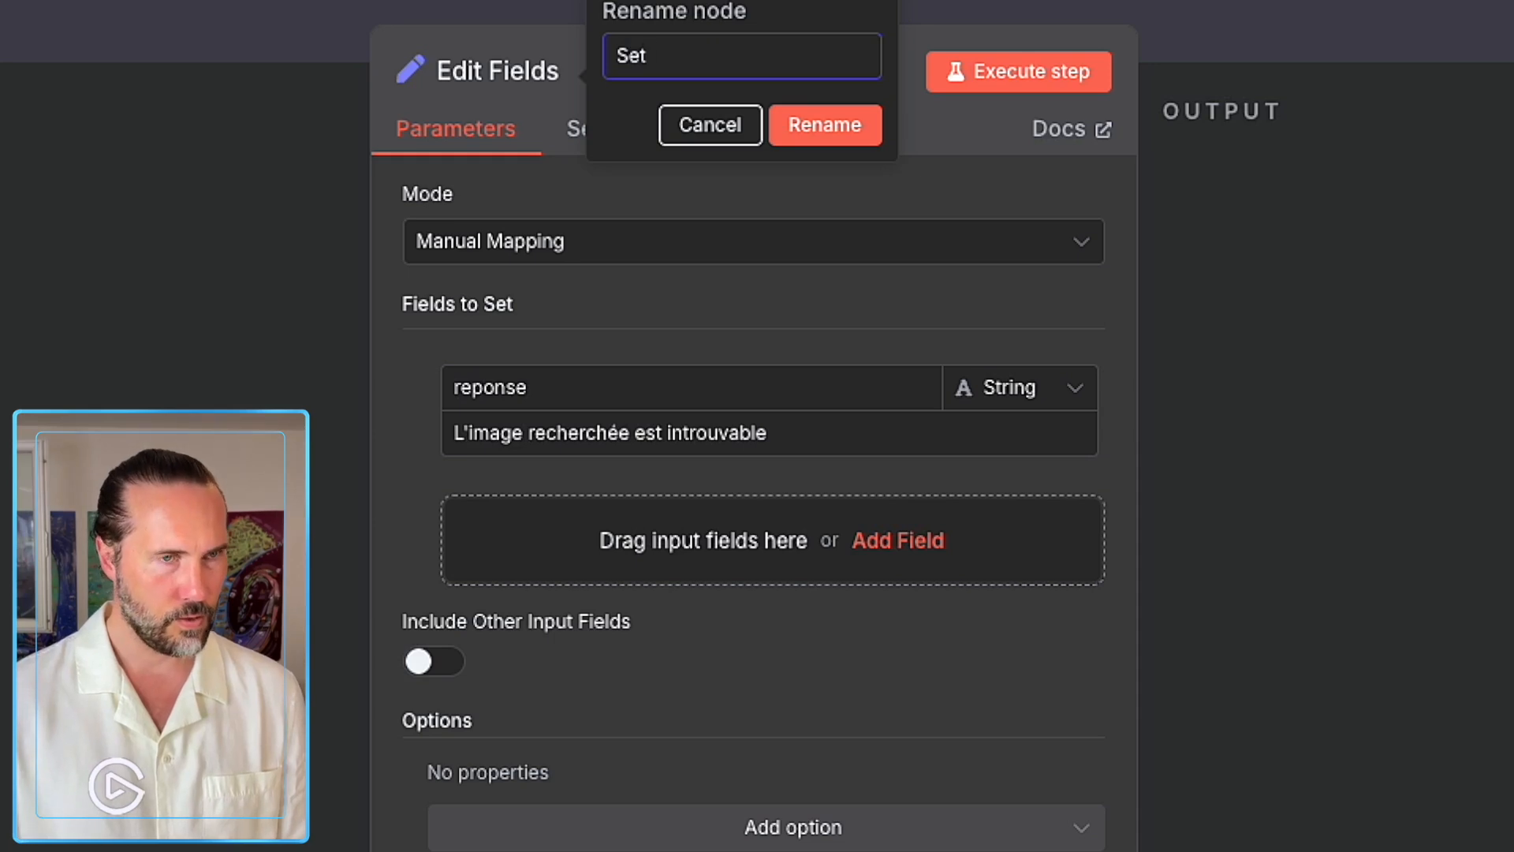
{"action": "type", "text": "Image Introuvble"}
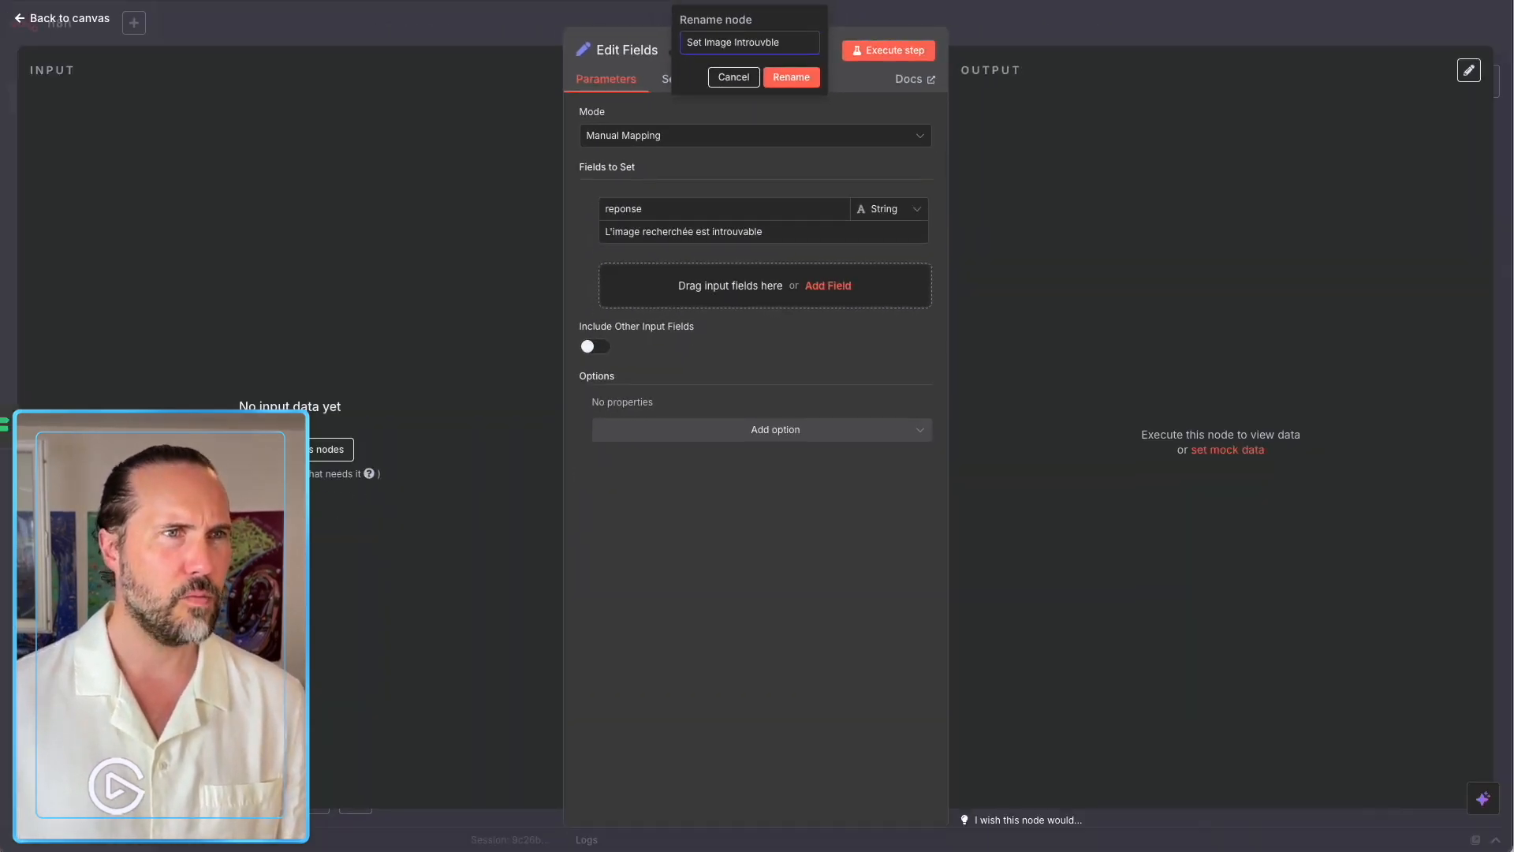
{"action": "key", "text": "Return"}
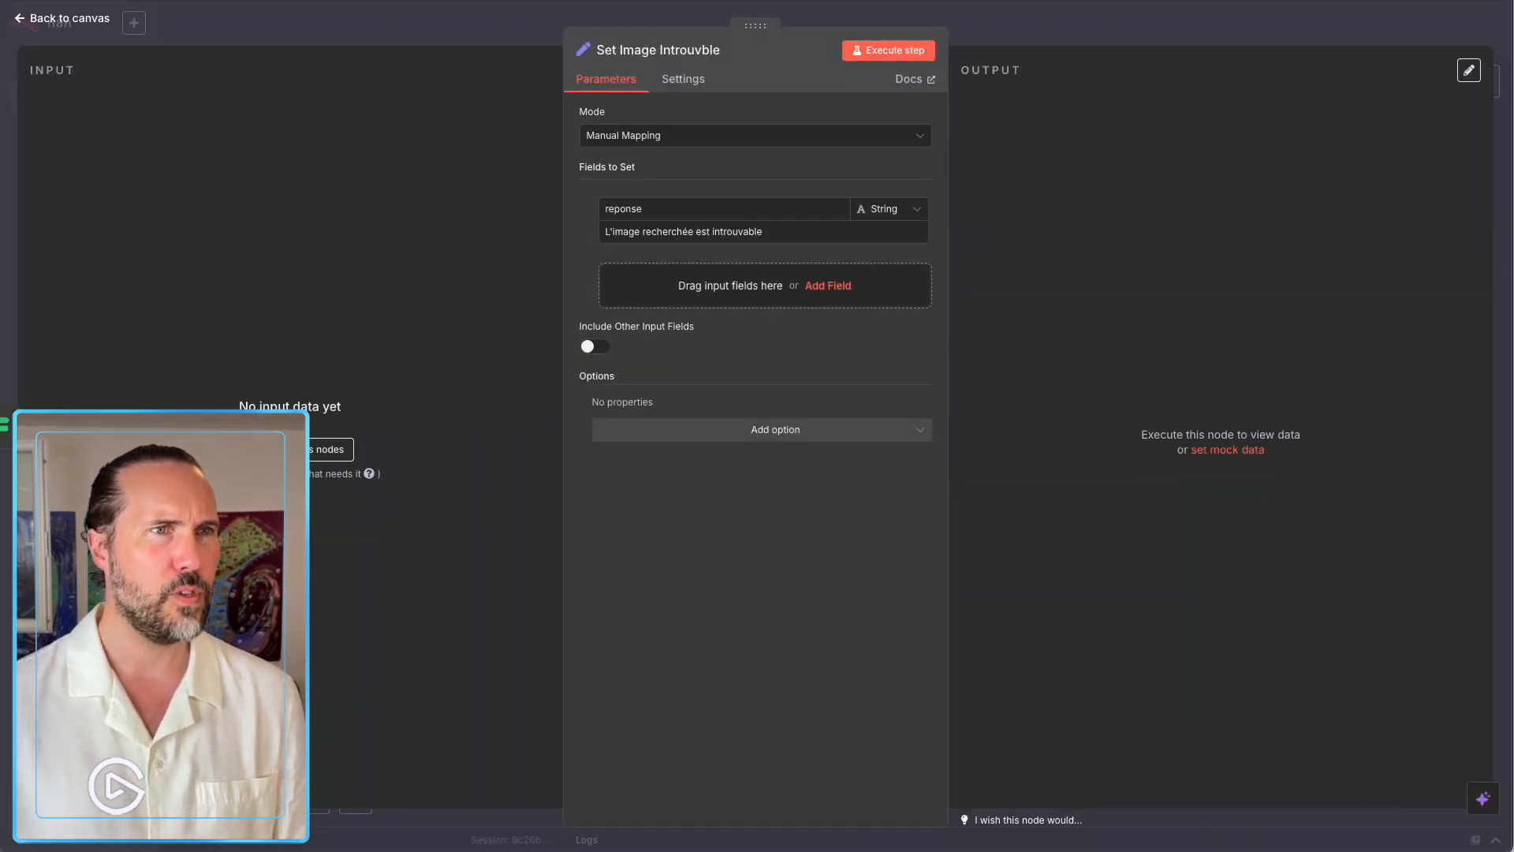
{"action": "left_click", "coordinate": [710, 50]}
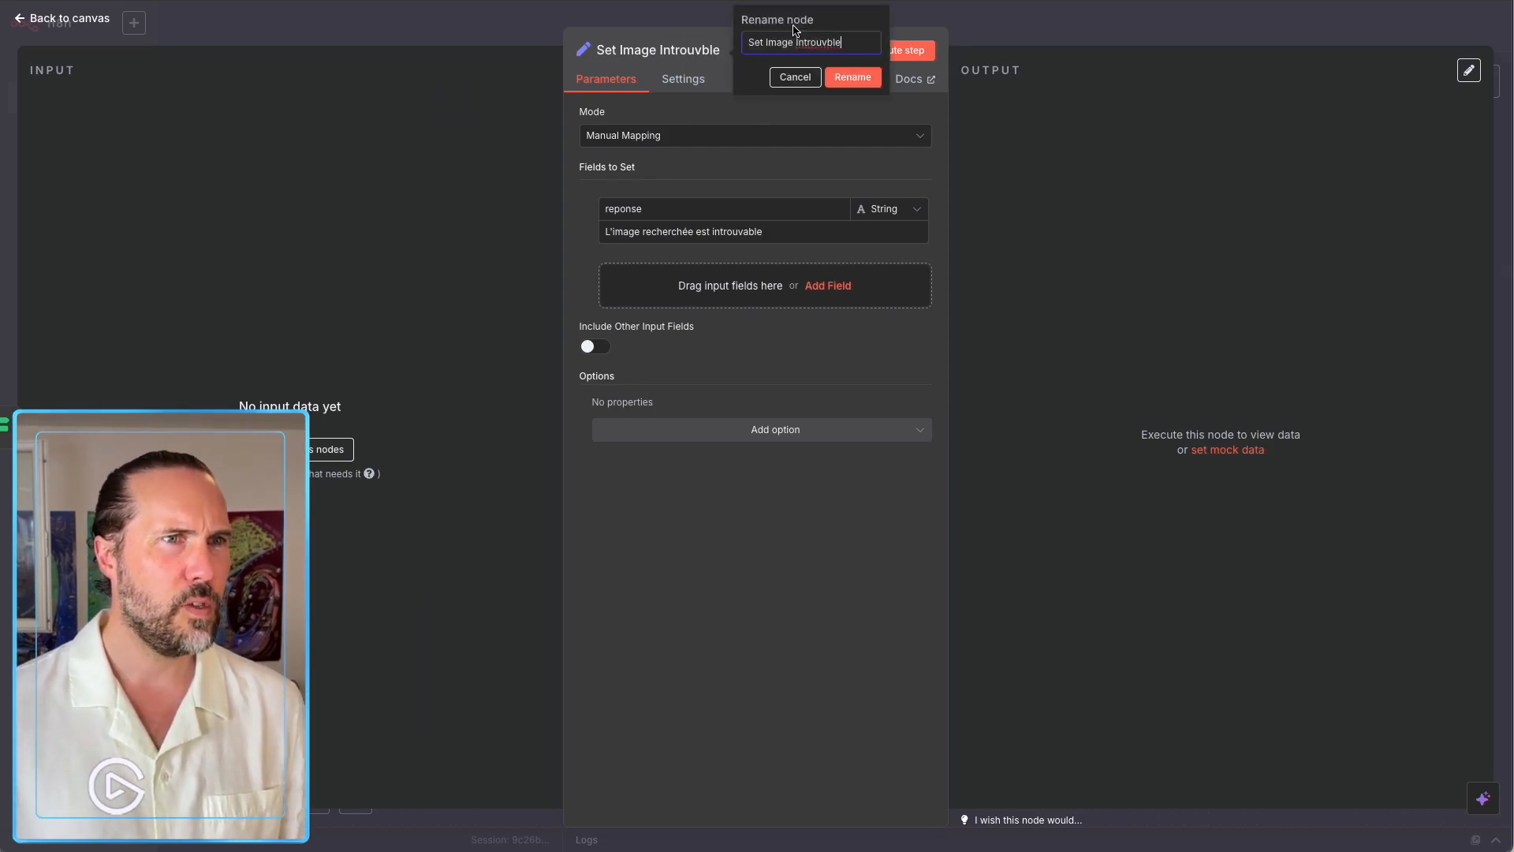
{"action": "left_click", "coordinate": [852, 76]}
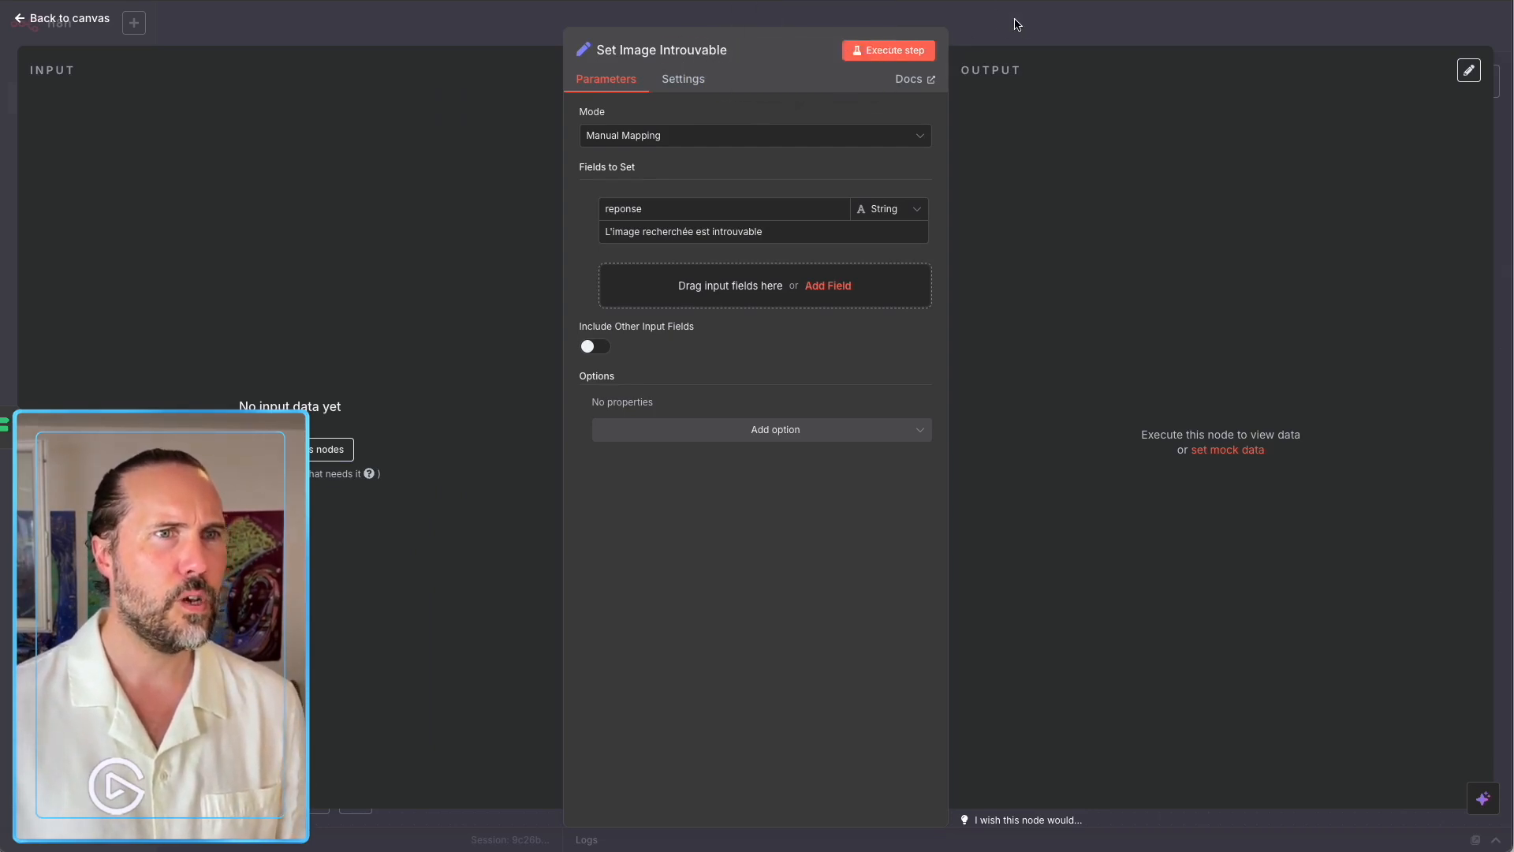
{"action": "left_click", "coordinate": [1017, 23]}
{"action": "left_click_drag", "start_coordinate": [929, 246], "coordinate": [953, 172]}
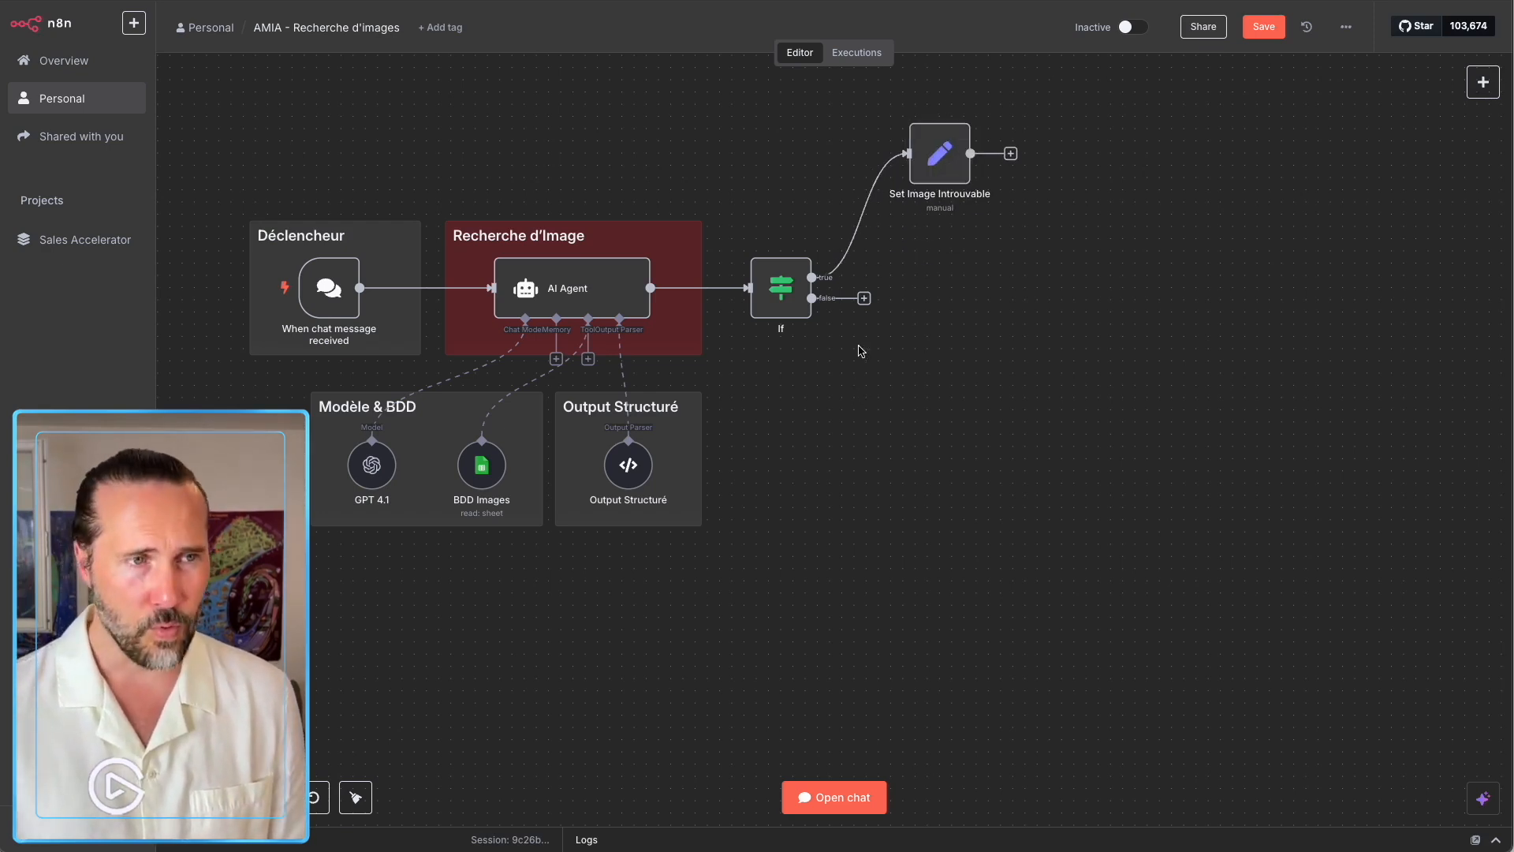
Search the nodes for "goog" and add a Google Drive Download file node to the If node's false branch.
{"action": "left_click", "coordinate": [865, 298]}
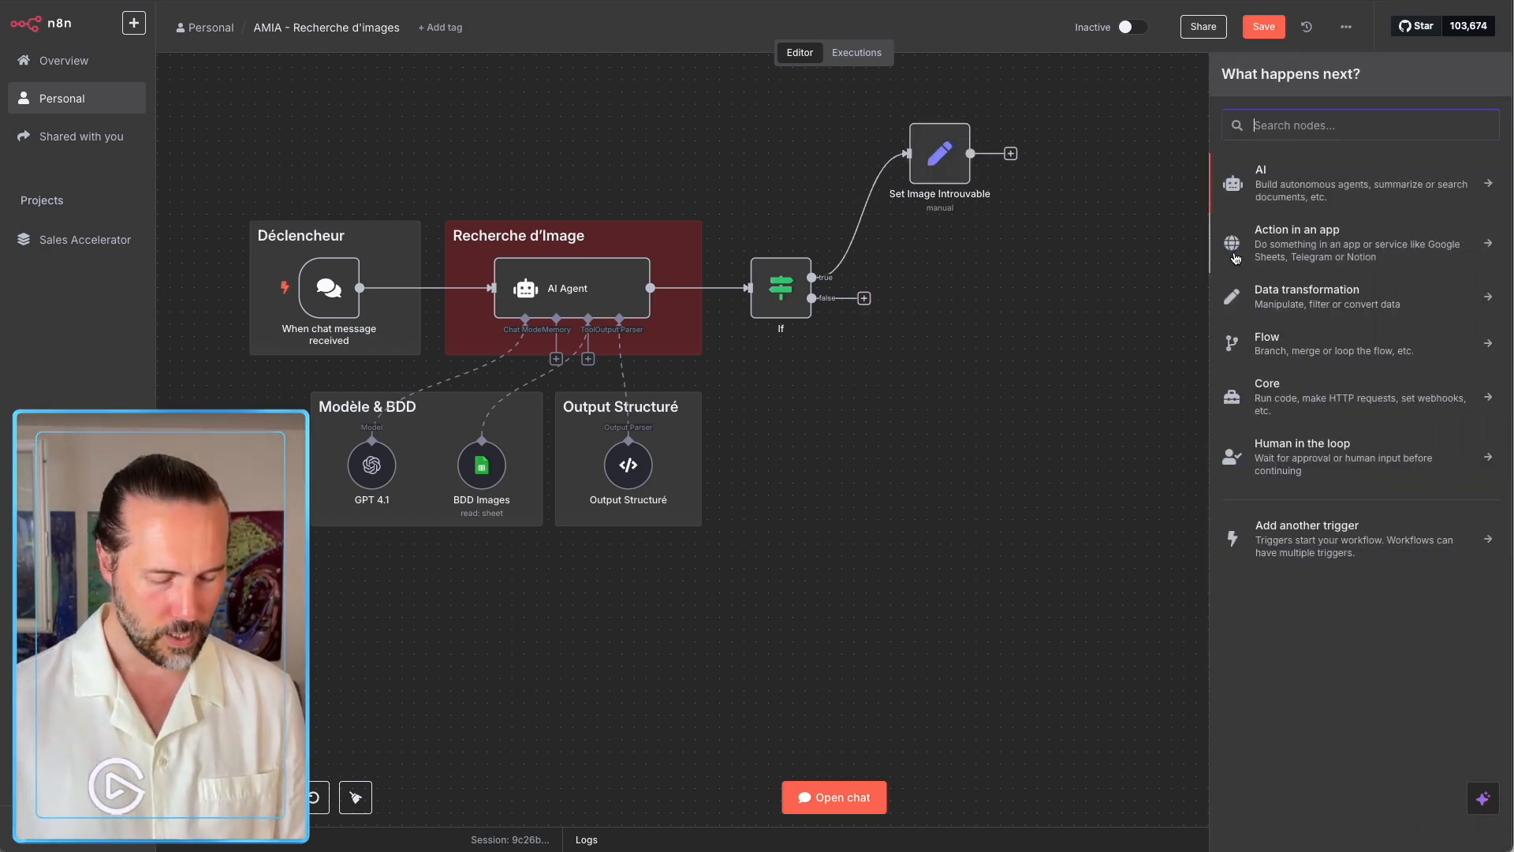
{"action": "type", "text": "goog"}
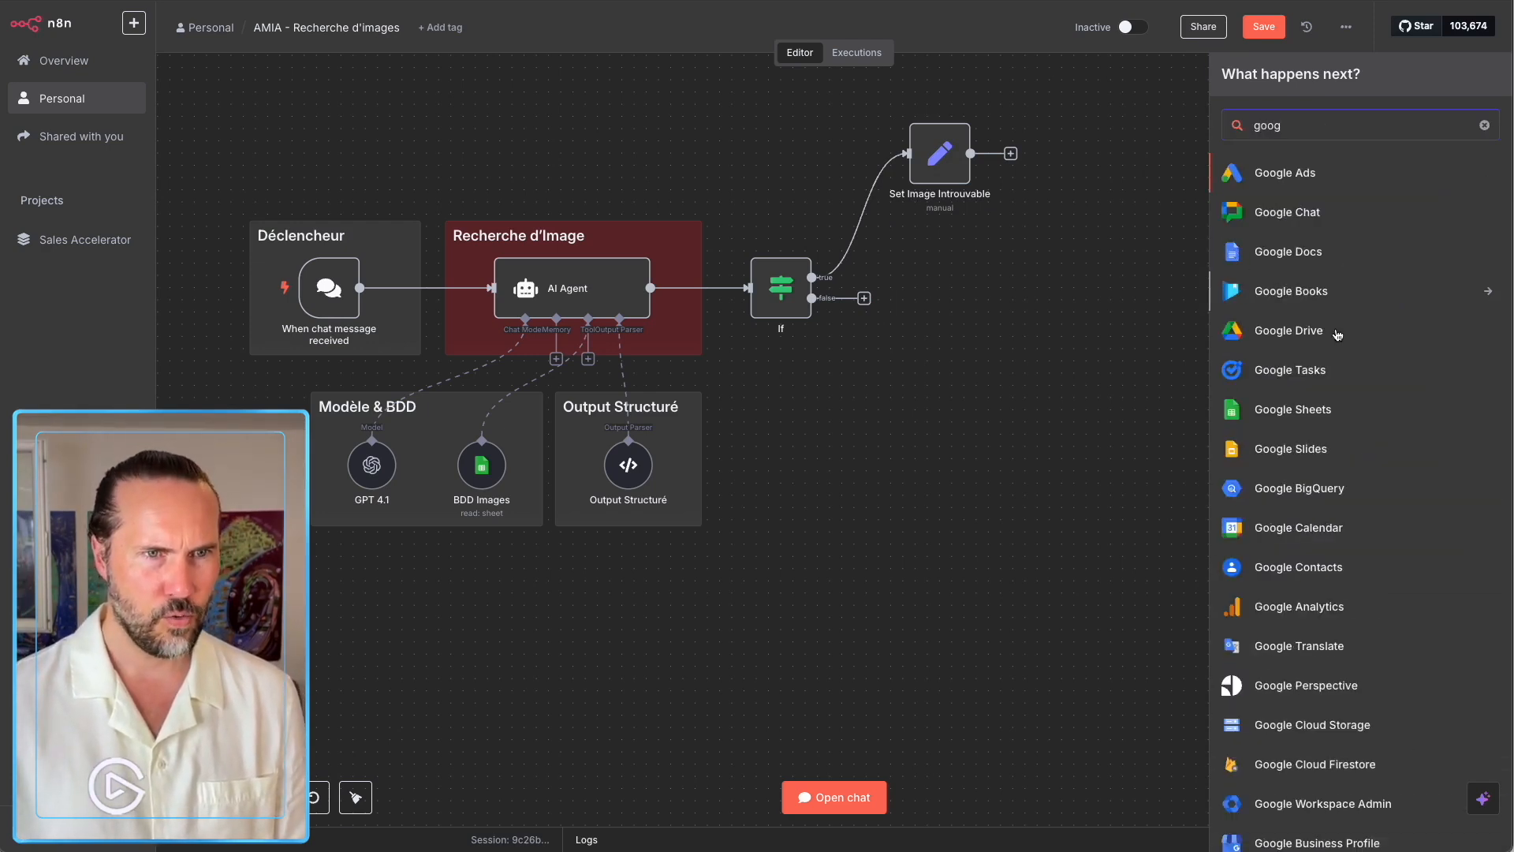
{"action": "scroll", "coordinate": [1294, 437], "scroll_direction": "down", "scroll_amount": 2}
{"action": "scroll", "coordinate": [1301, 440], "scroll_direction": "down", "scroll_amount": 1}
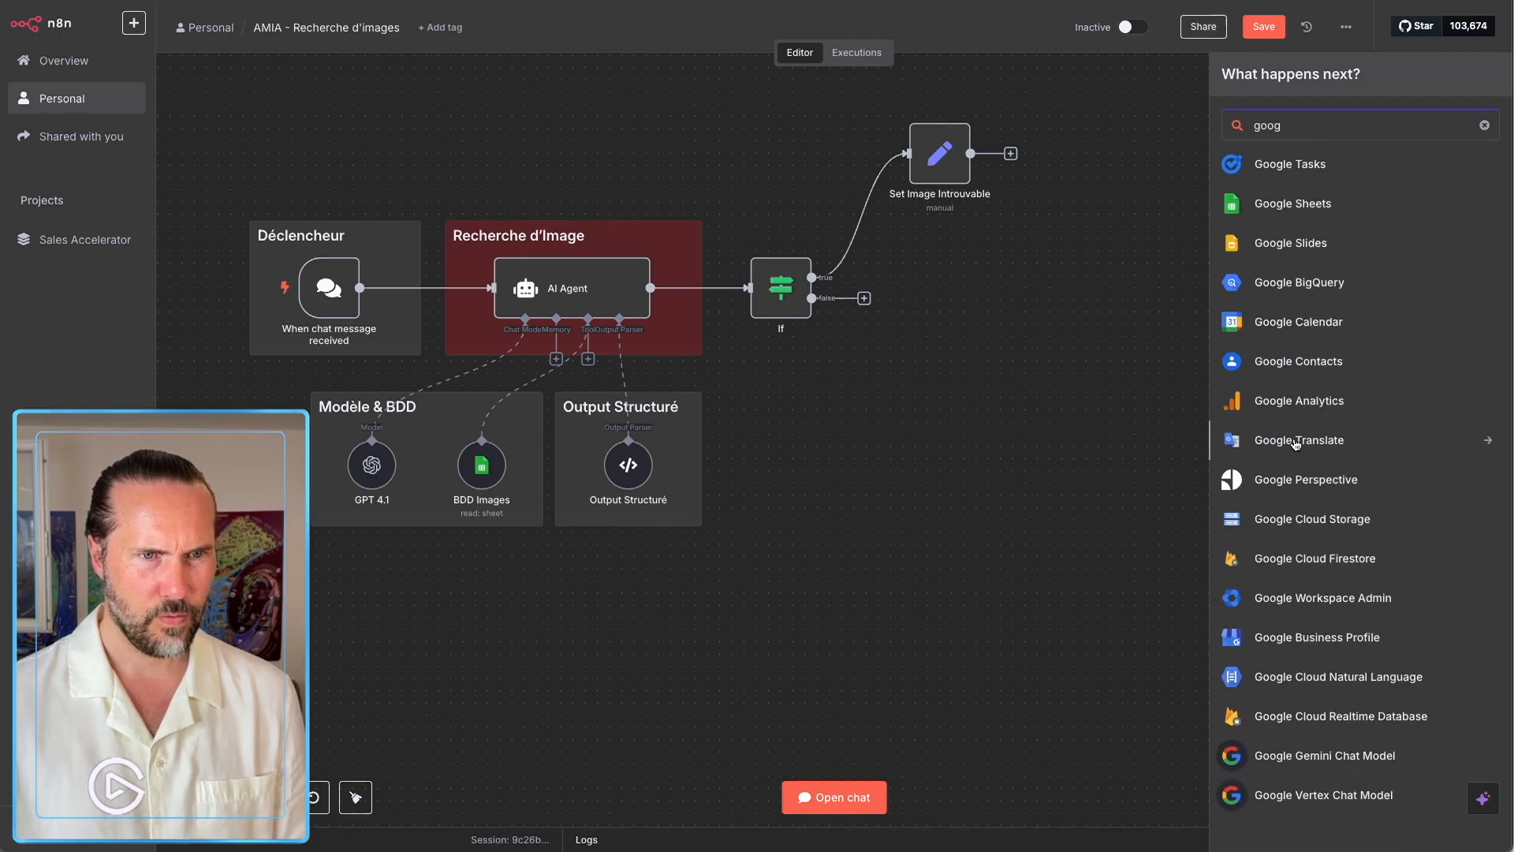
{"action": "scroll", "coordinate": [1270, 481], "scroll_direction": "up", "scroll_amount": 3}
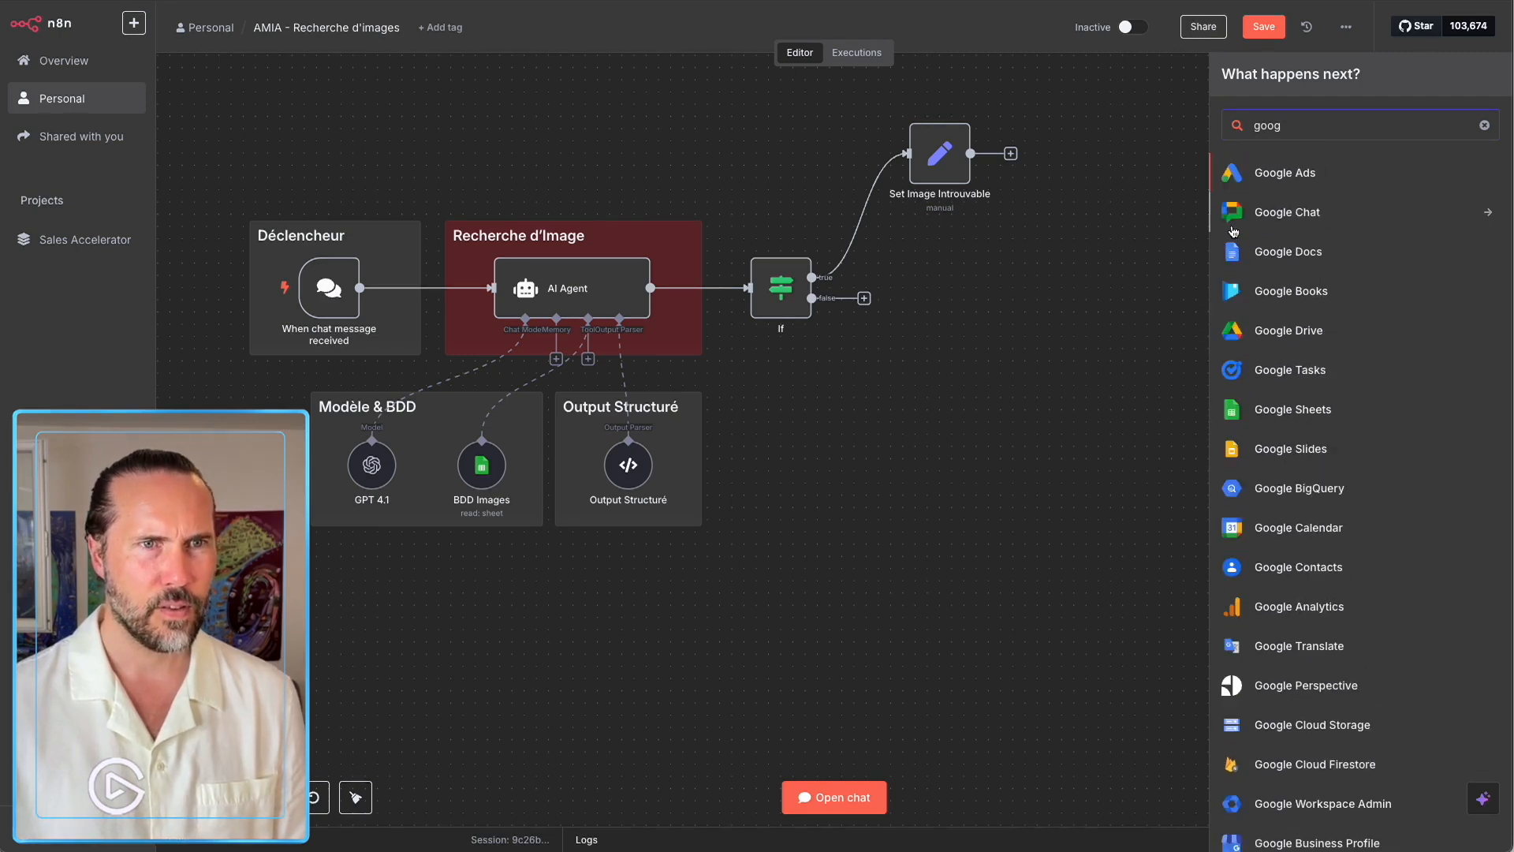
{"action": "left_click", "coordinate": [1302, 331]}
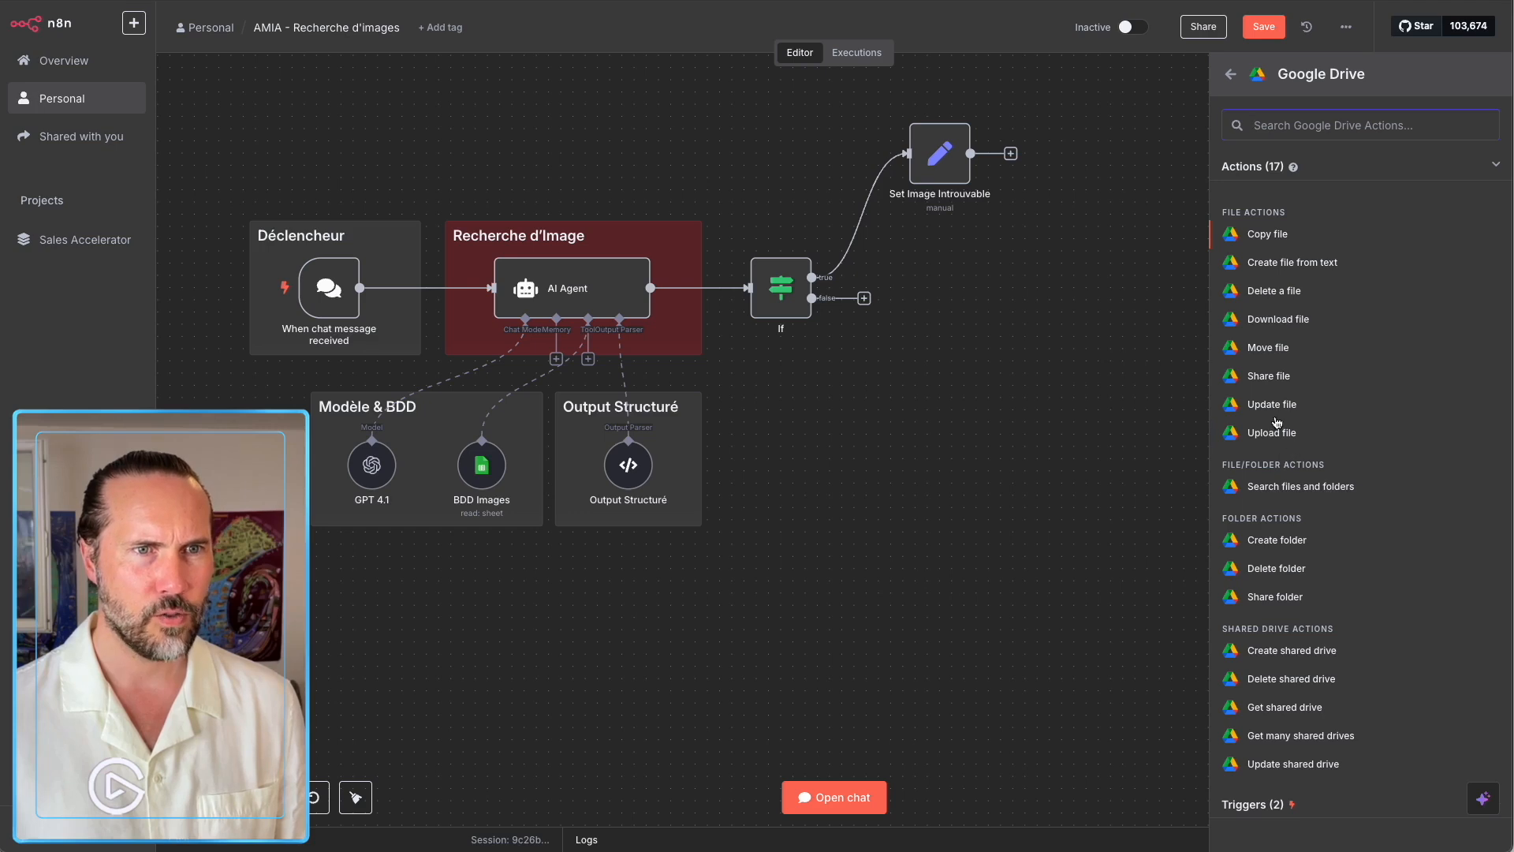
{"action": "left_click", "coordinate": [1264, 324]}
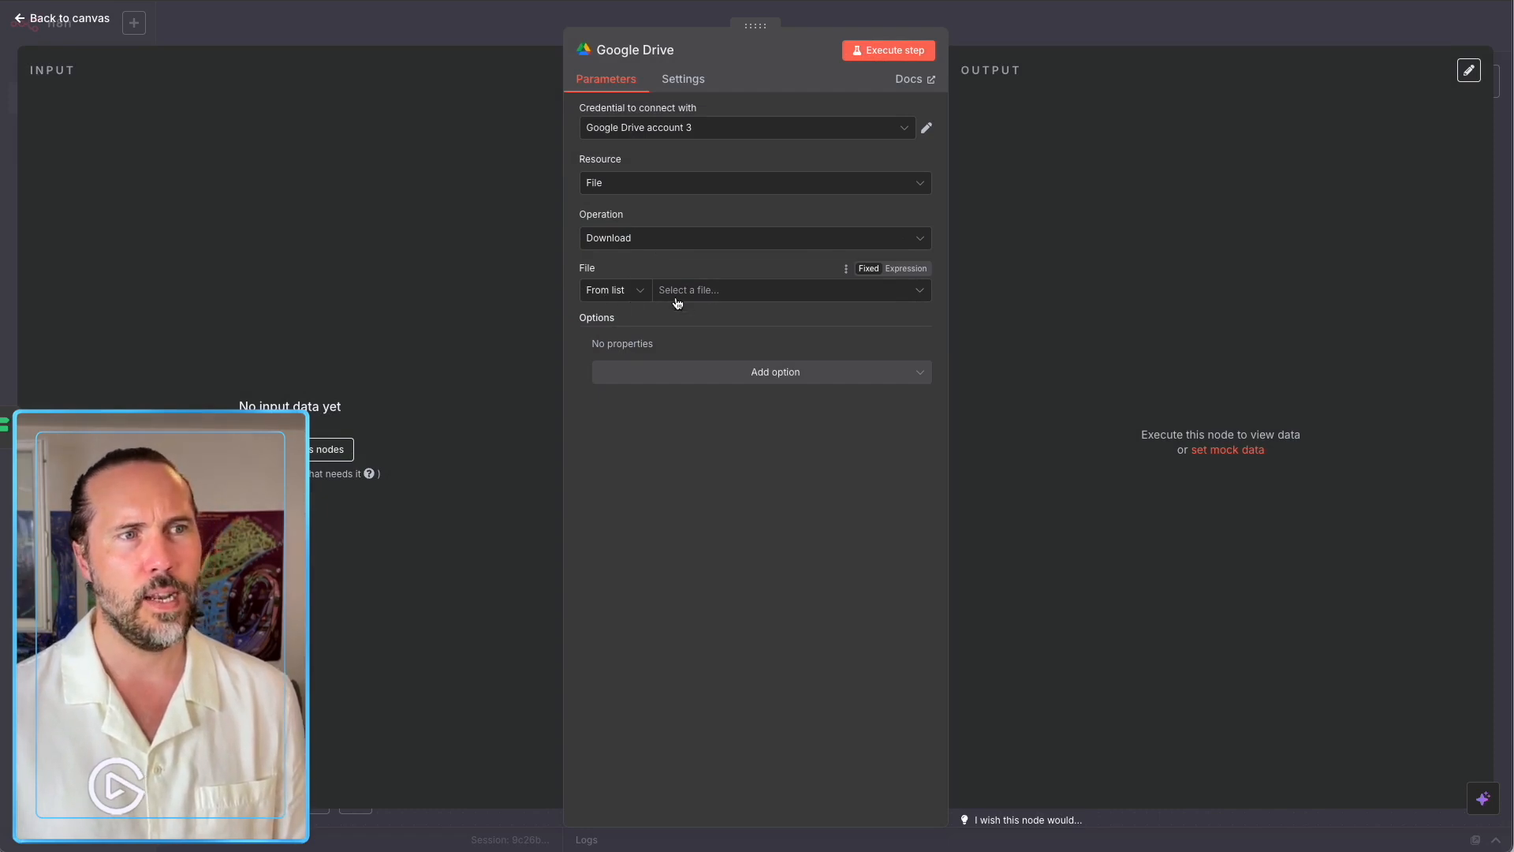
Try to pick the Google Drive file from the list, rechecking the credential, the File resource and the Download operation.
{"action": "left_click", "coordinate": [730, 294]}
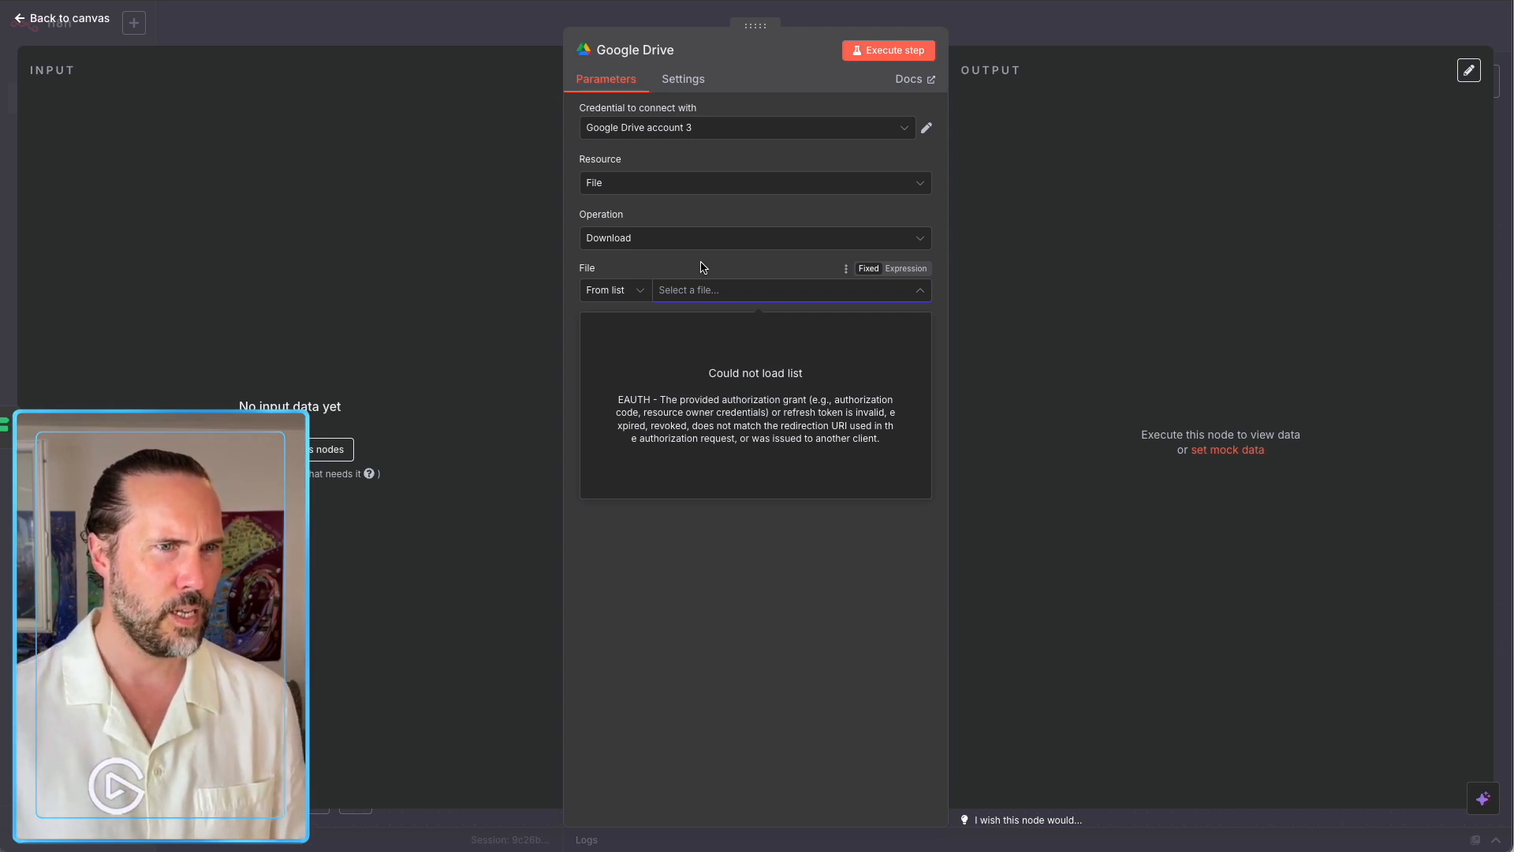
{"action": "left_click", "coordinate": [704, 267]}
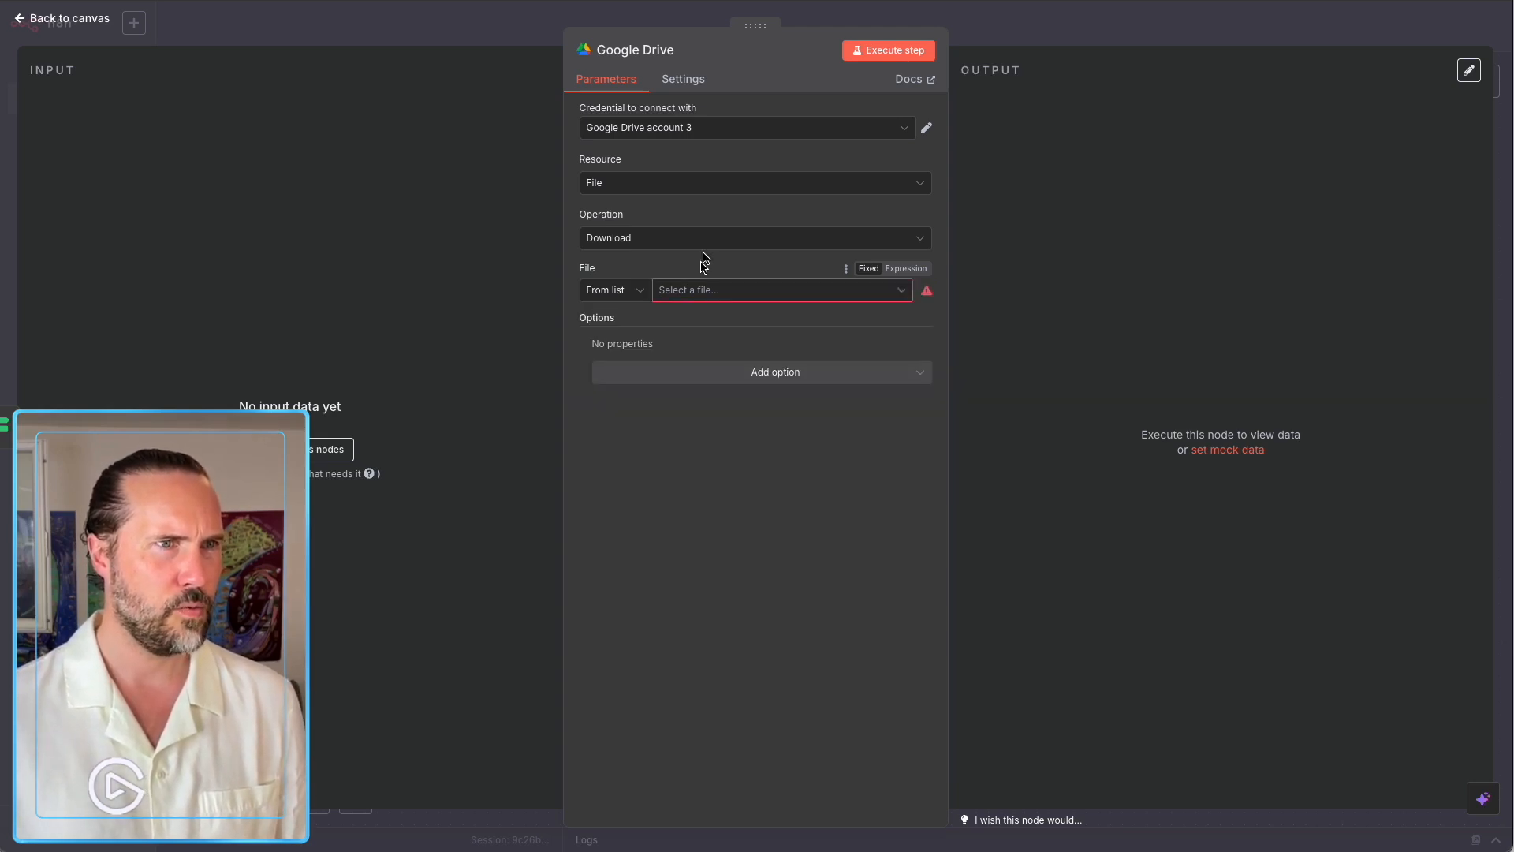
{"action": "left_click", "coordinate": [723, 123]}
{"action": "left_click", "coordinate": [720, 161]}
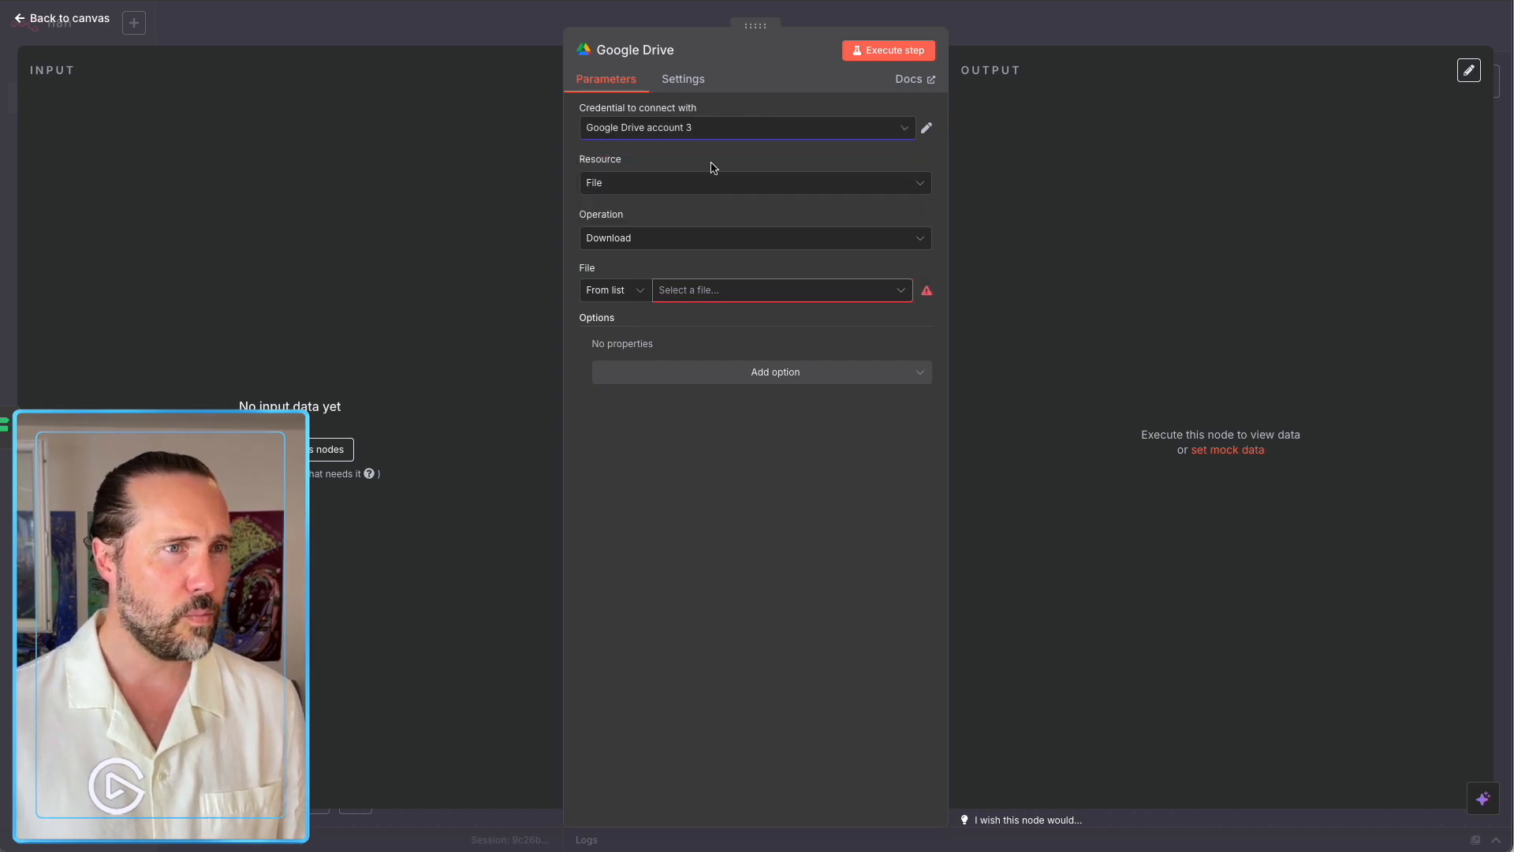
{"action": "left_click", "coordinate": [693, 183]}
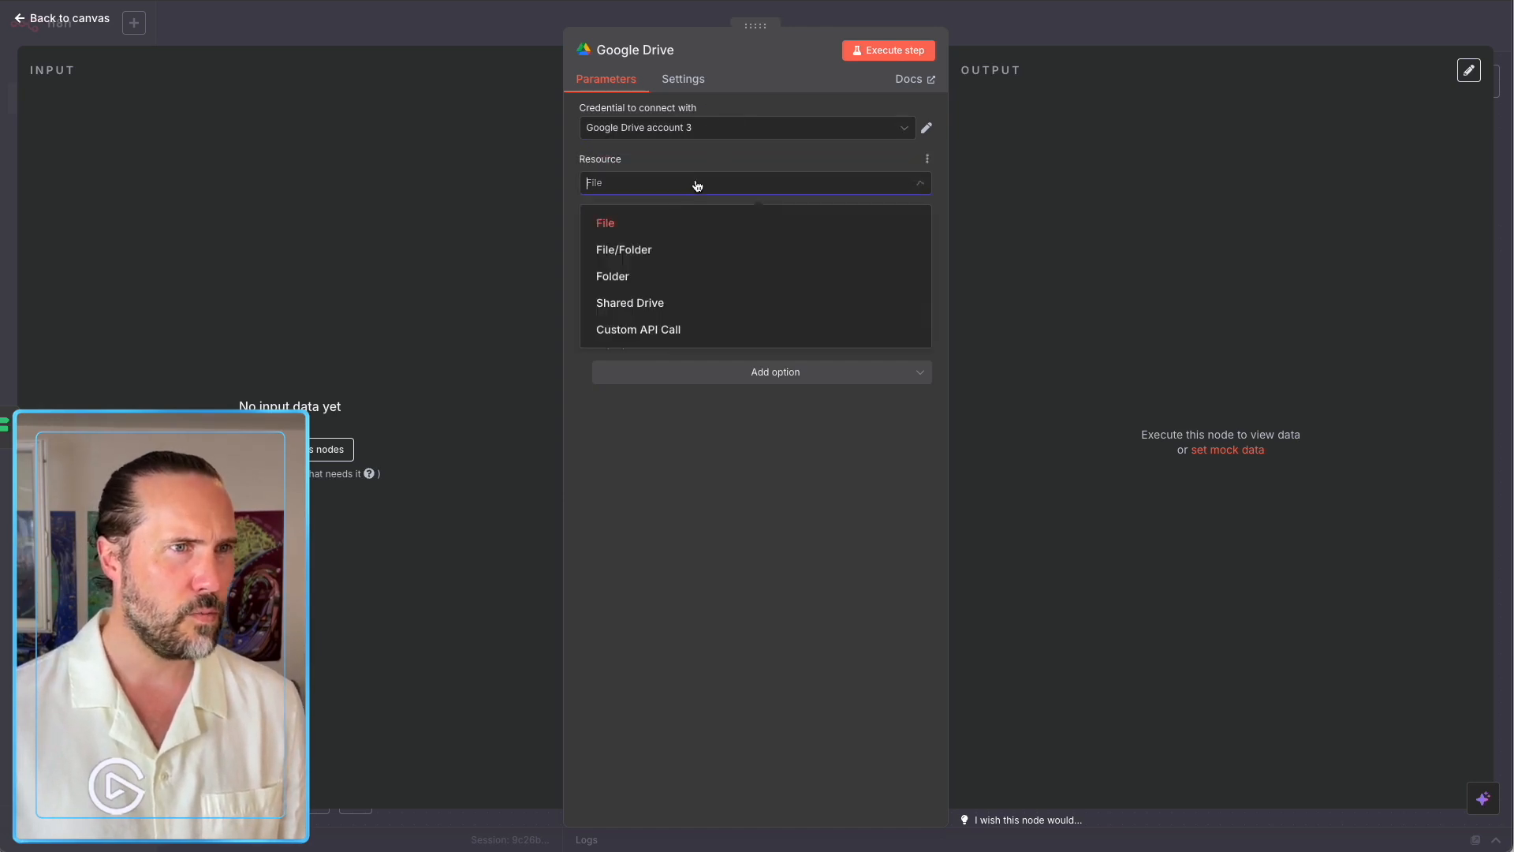
{"action": "left_click", "coordinate": [685, 223]}
{"action": "left_click", "coordinate": [663, 241]}
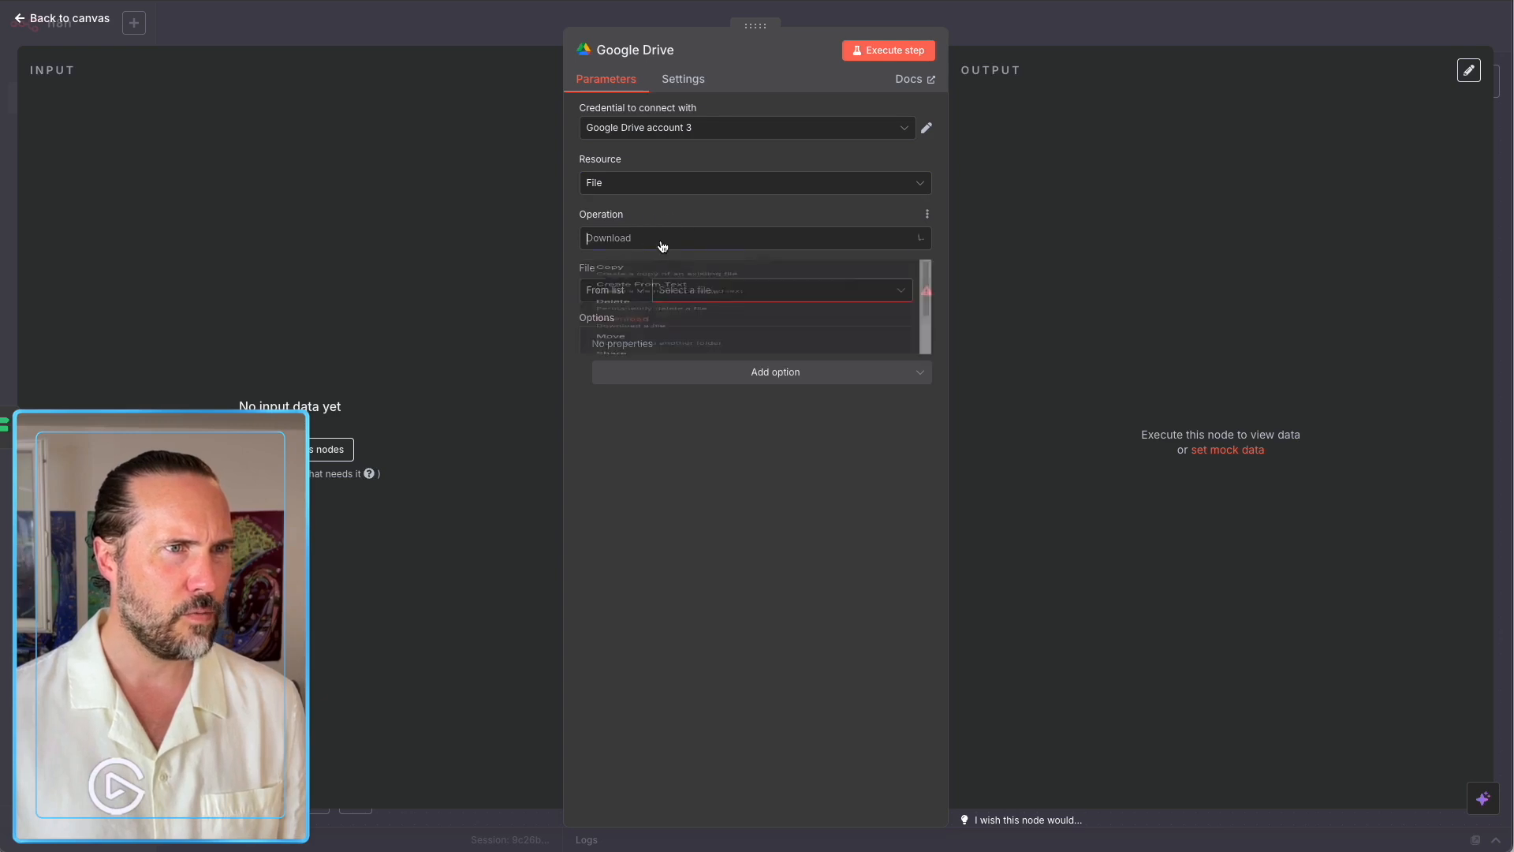
{"action": "left_click", "coordinate": [678, 232]}
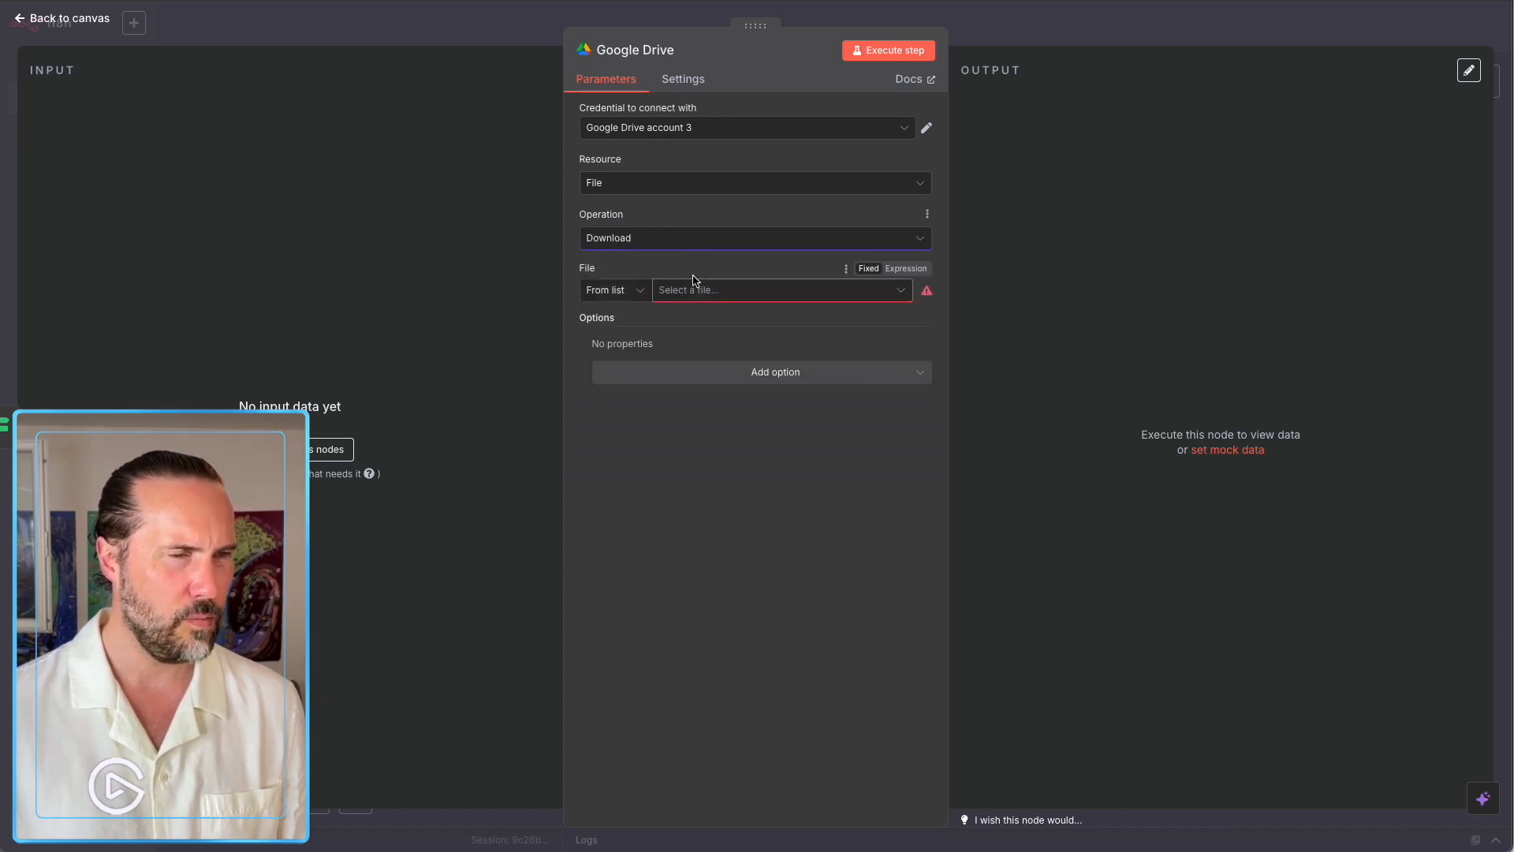
{"action": "left_click", "coordinate": [720, 292]}
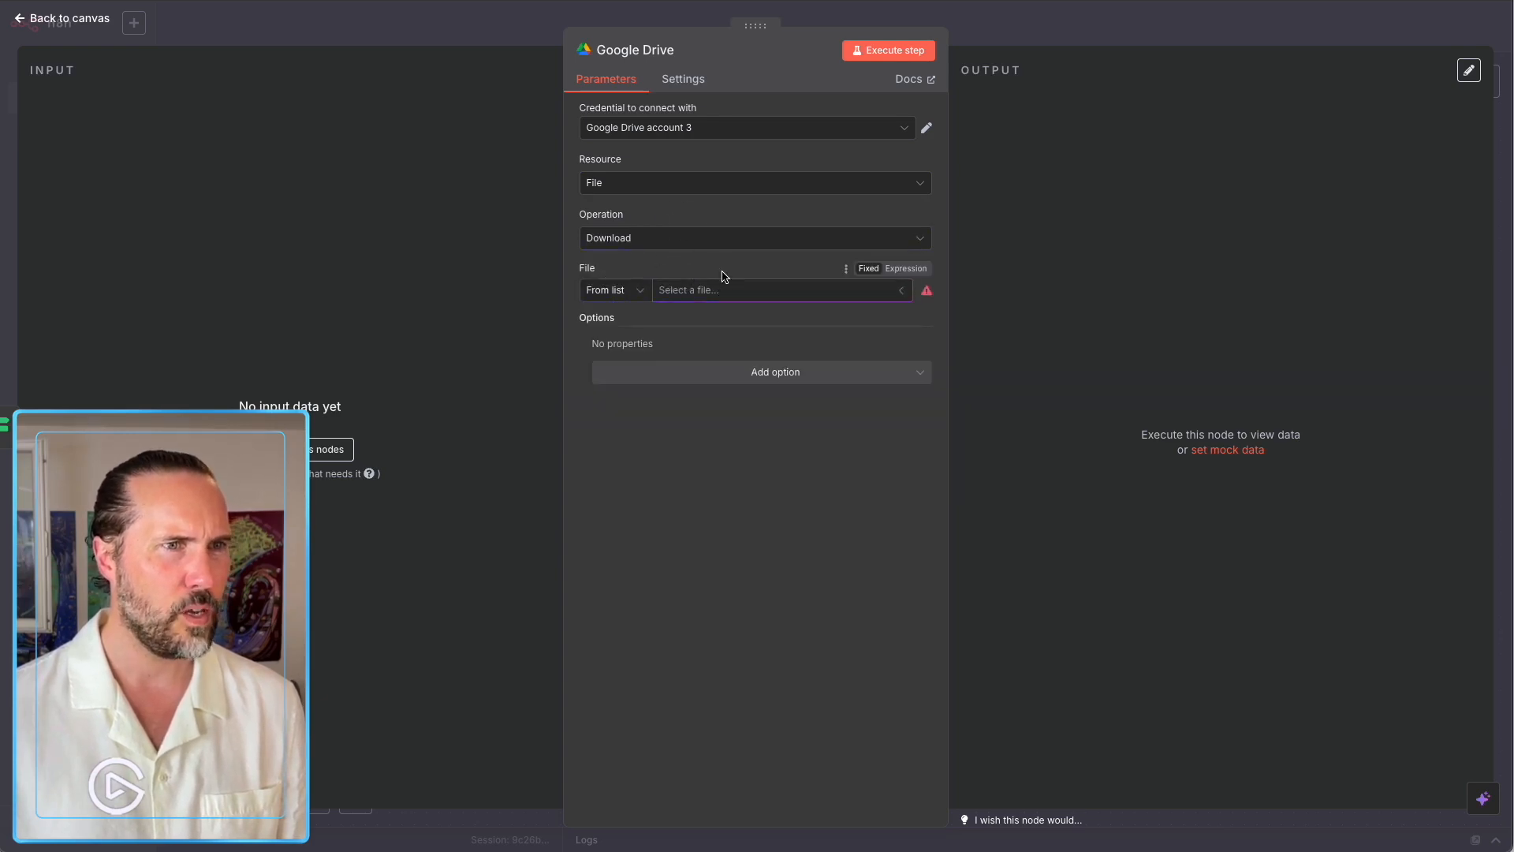
Reconnect the Google Drive account 3 credential through Google sign-in, using an account with Drive access and granting n8n.cloud all requested services.
{"action": "left_click", "coordinate": [930, 130]}
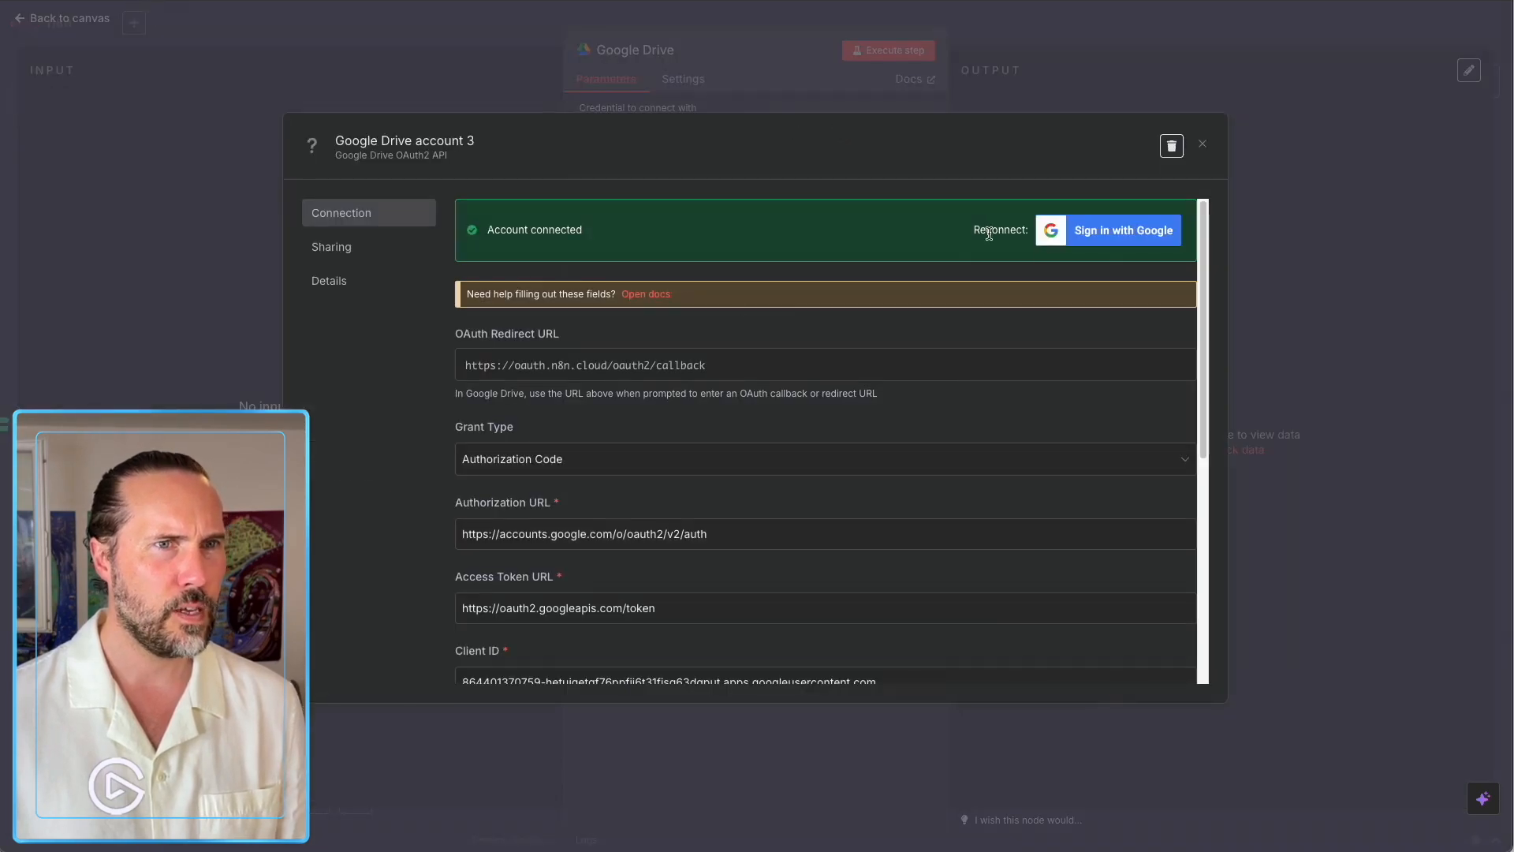
{"action": "left_click", "coordinate": [1049, 233]}
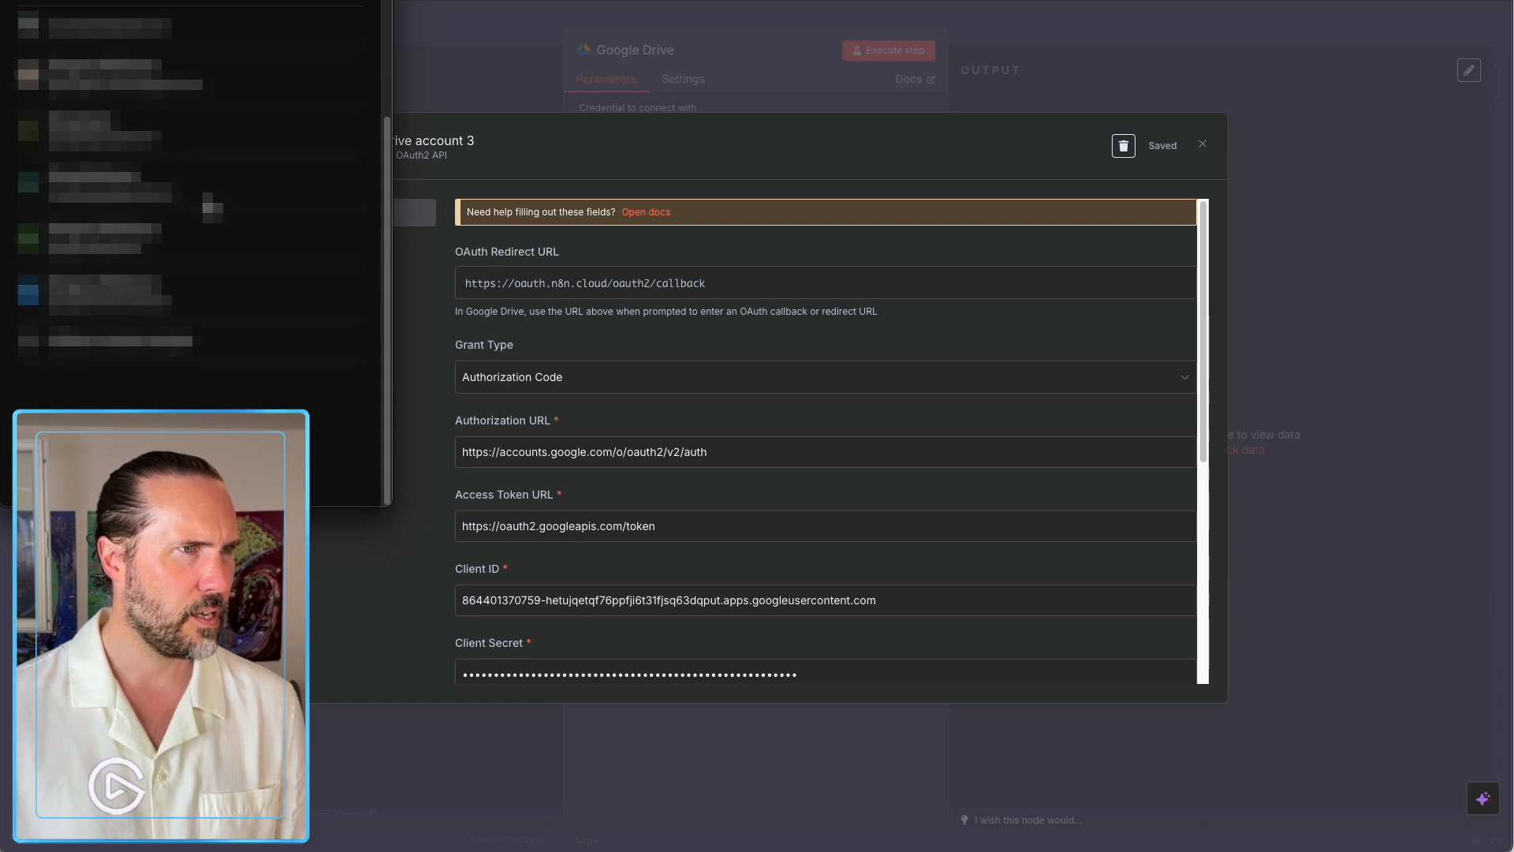
{"action": "left_click", "coordinate": [110, 90]}
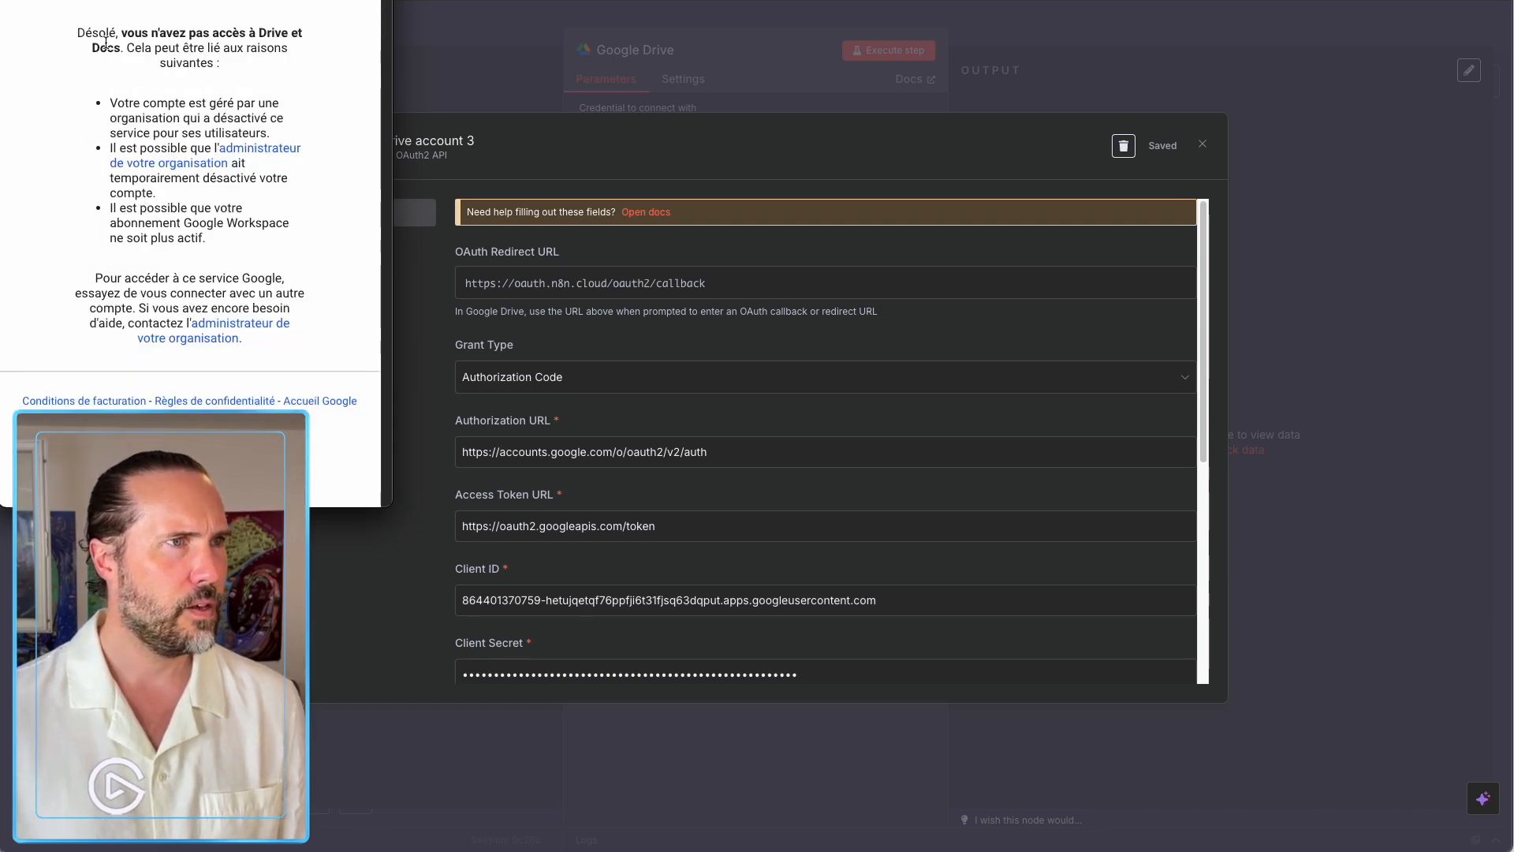
{"action": "key", "text": "super+Left"}
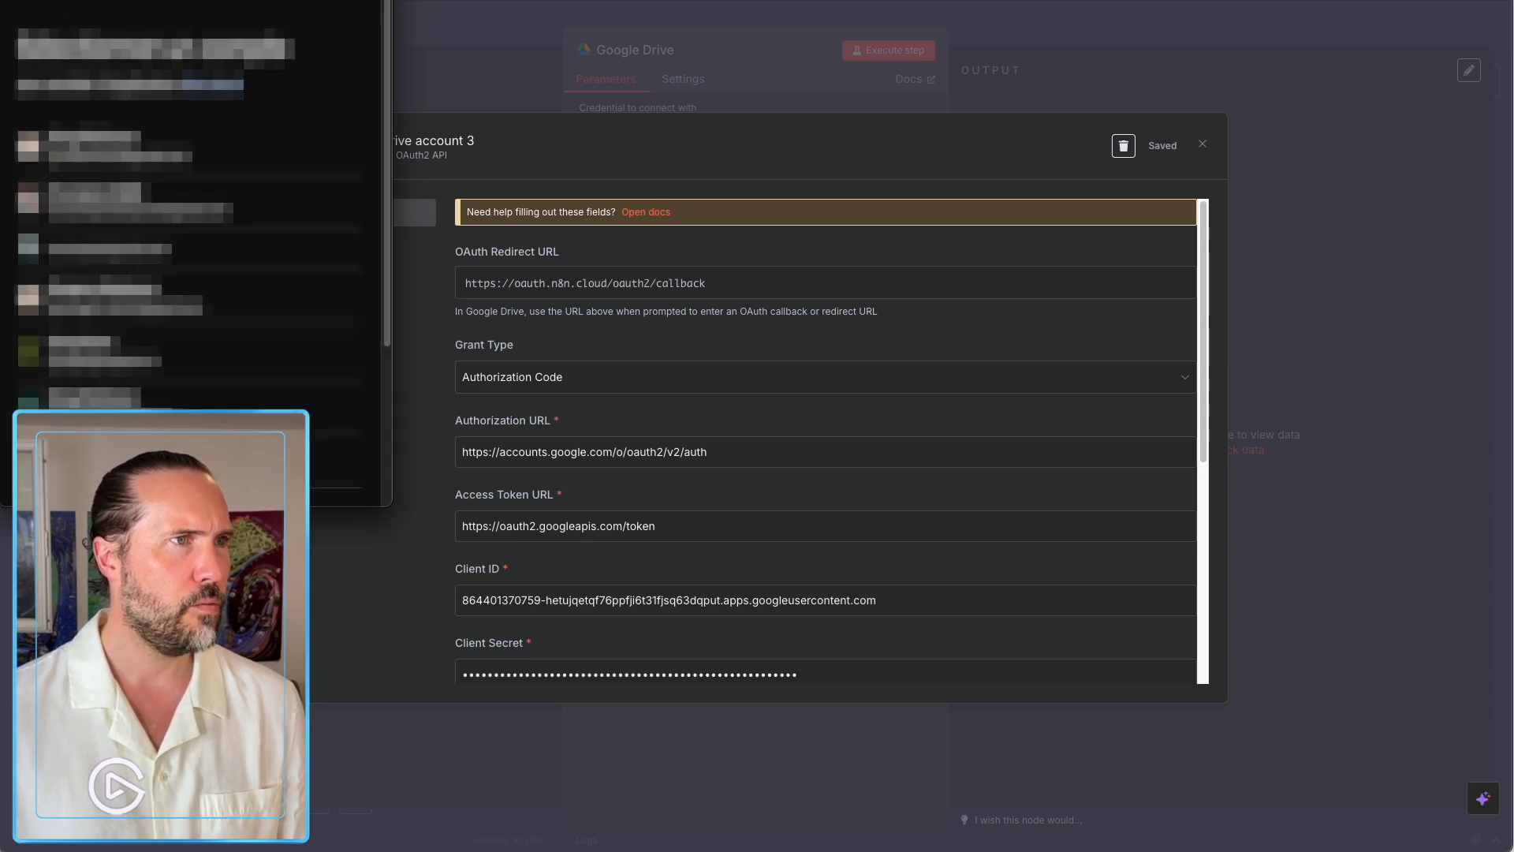
{"action": "scroll", "coordinate": [99, 229], "scroll_direction": "down", "scroll_amount": 1}
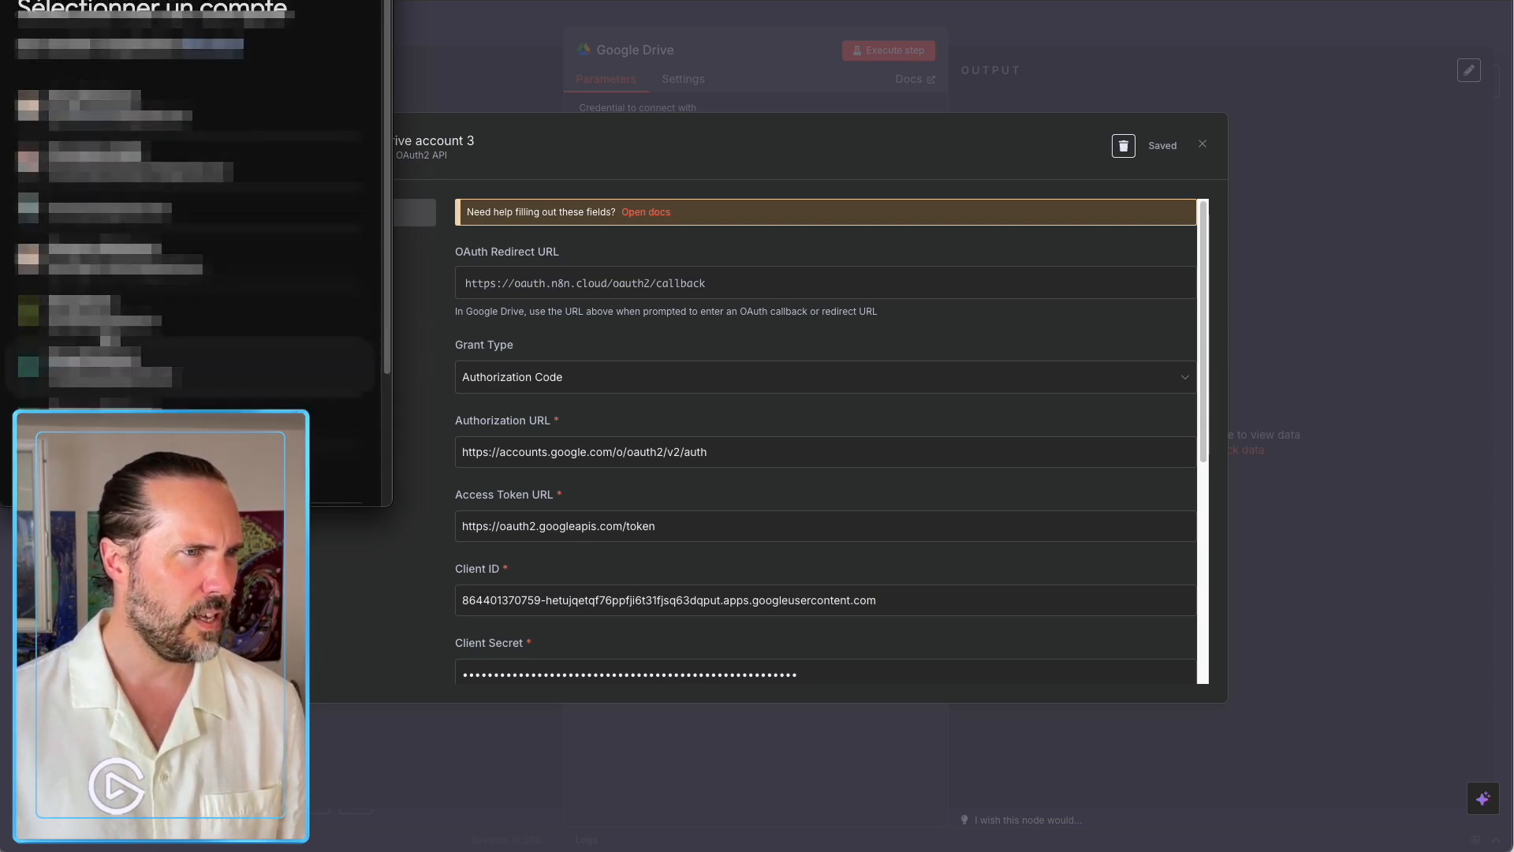
{"action": "left_click", "coordinate": [115, 371]}
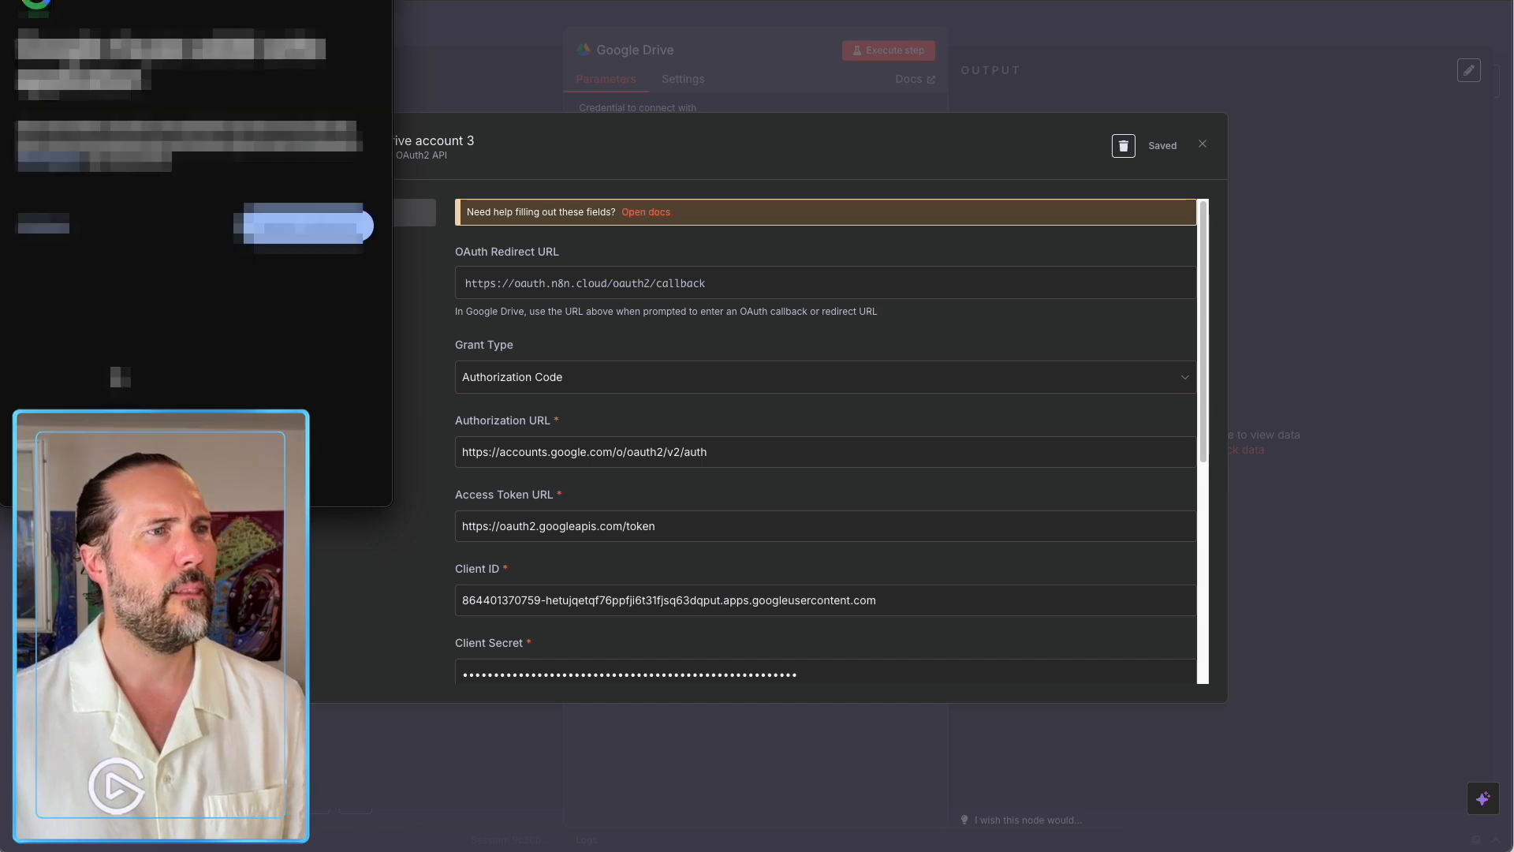
{"action": "left_click", "coordinate": [81, 227]}
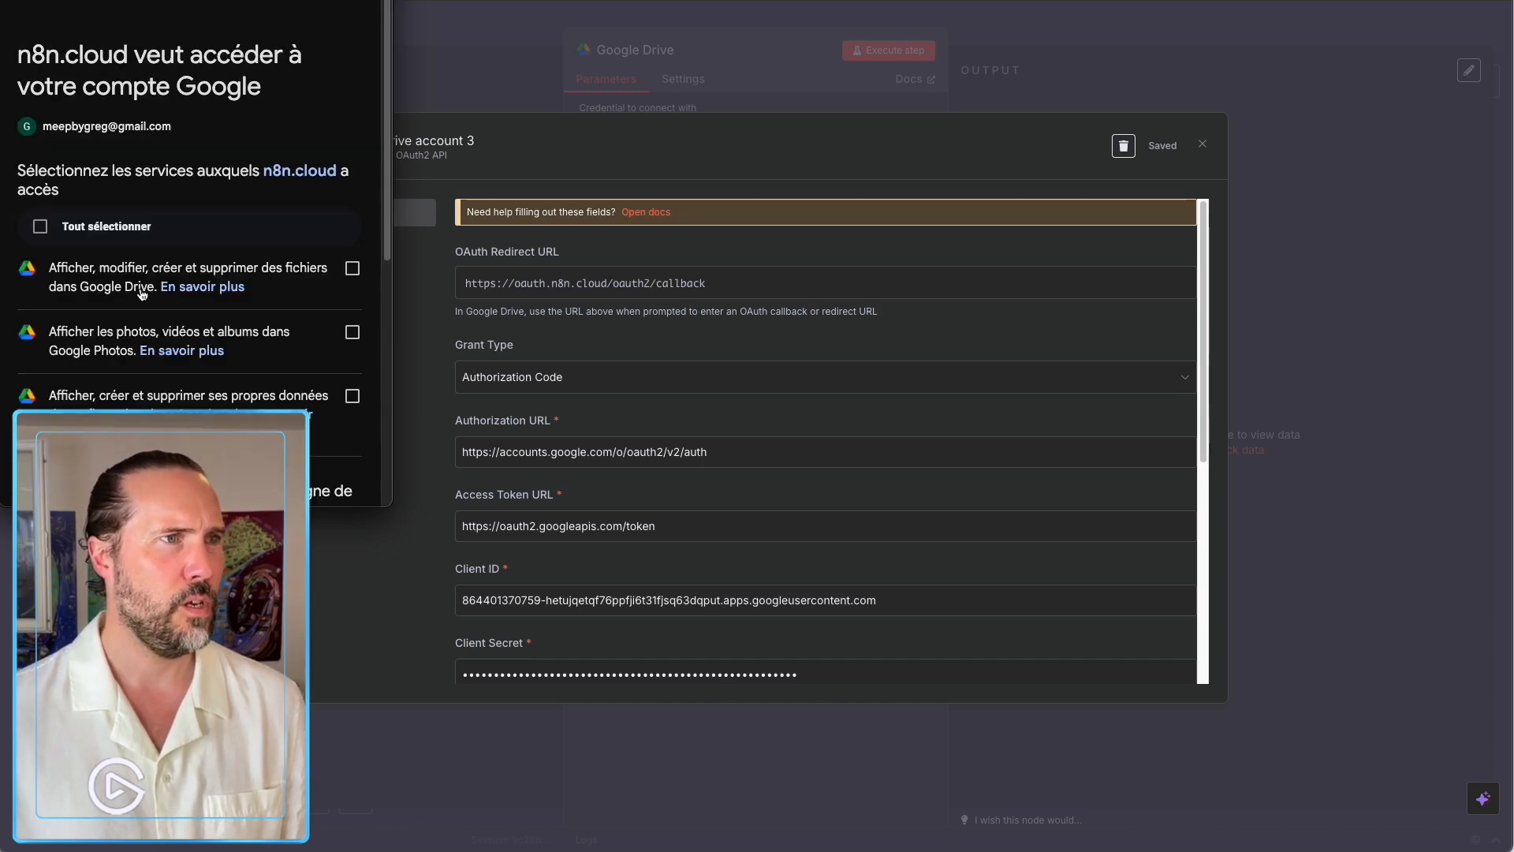
{"action": "left_click", "coordinate": [40, 226]}
{"action": "scroll", "coordinate": [218, 313], "scroll_direction": "down", "scroll_amount": 10}
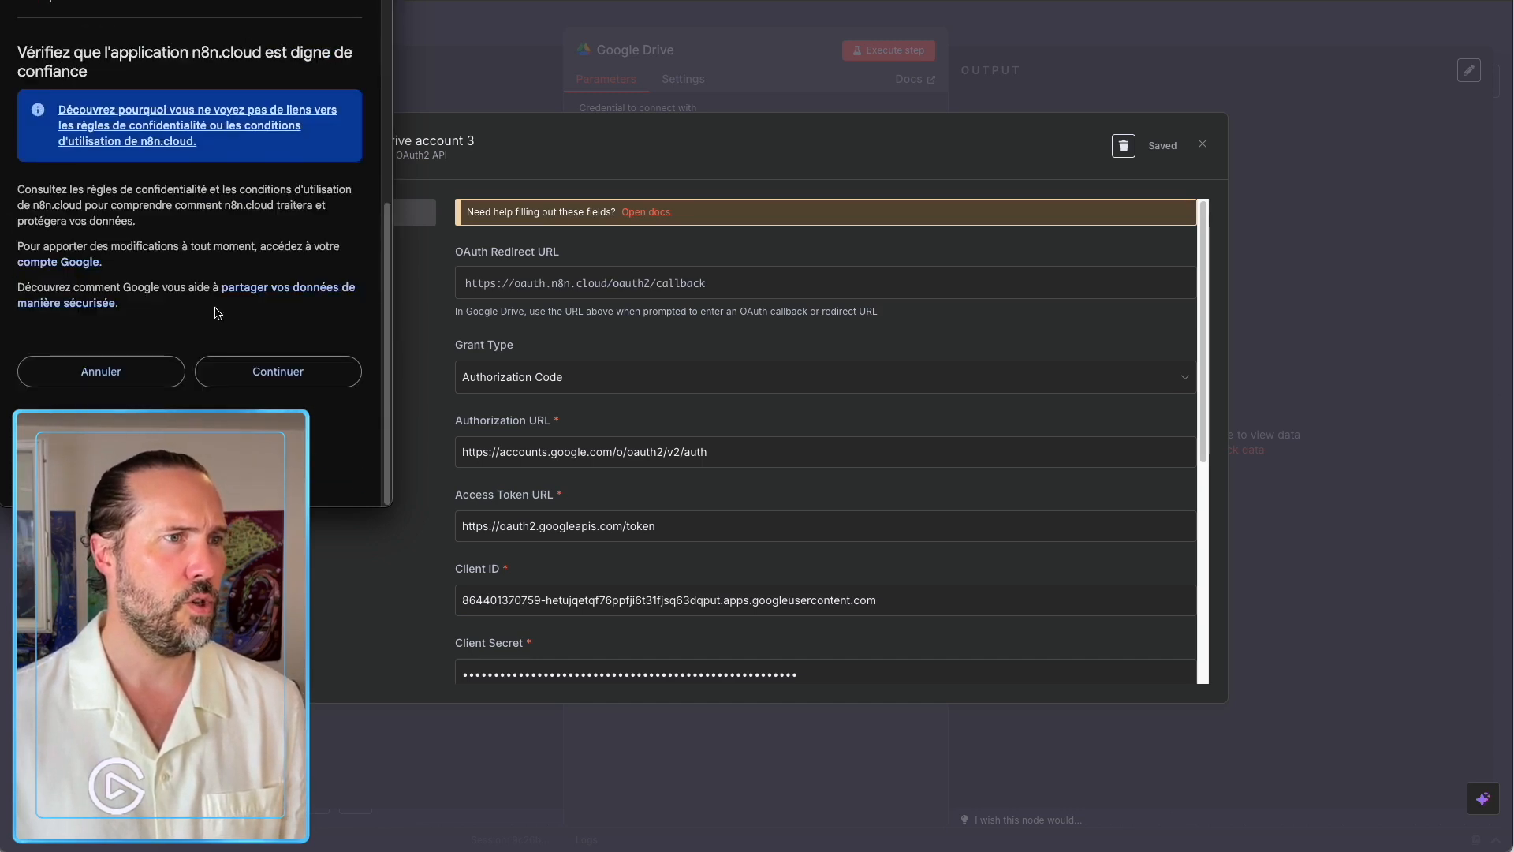
{"action": "left_click", "coordinate": [297, 377]}
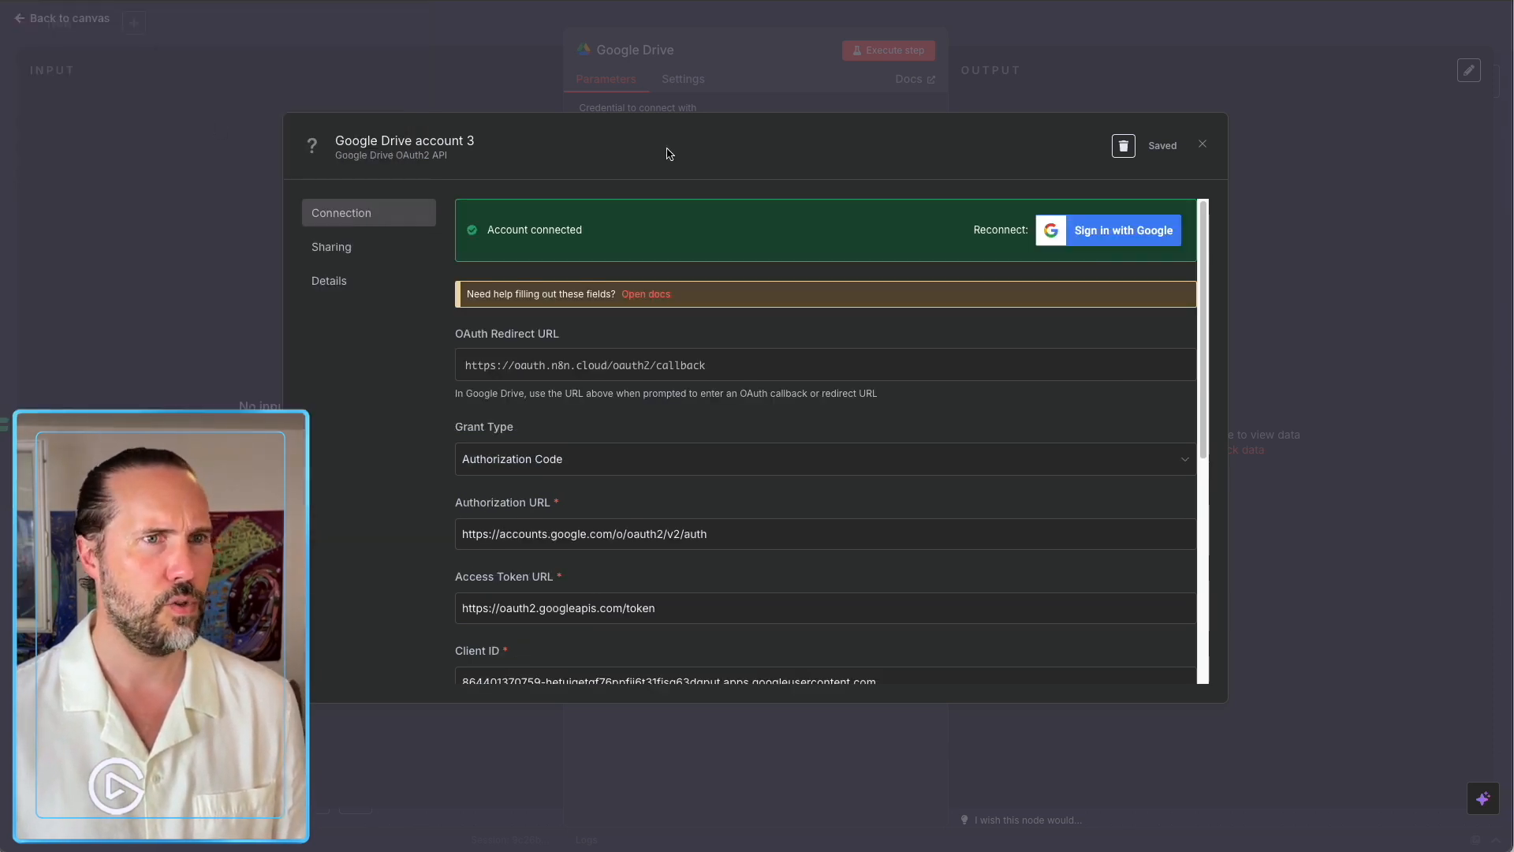
{"action": "left_click", "coordinate": [993, 111]}
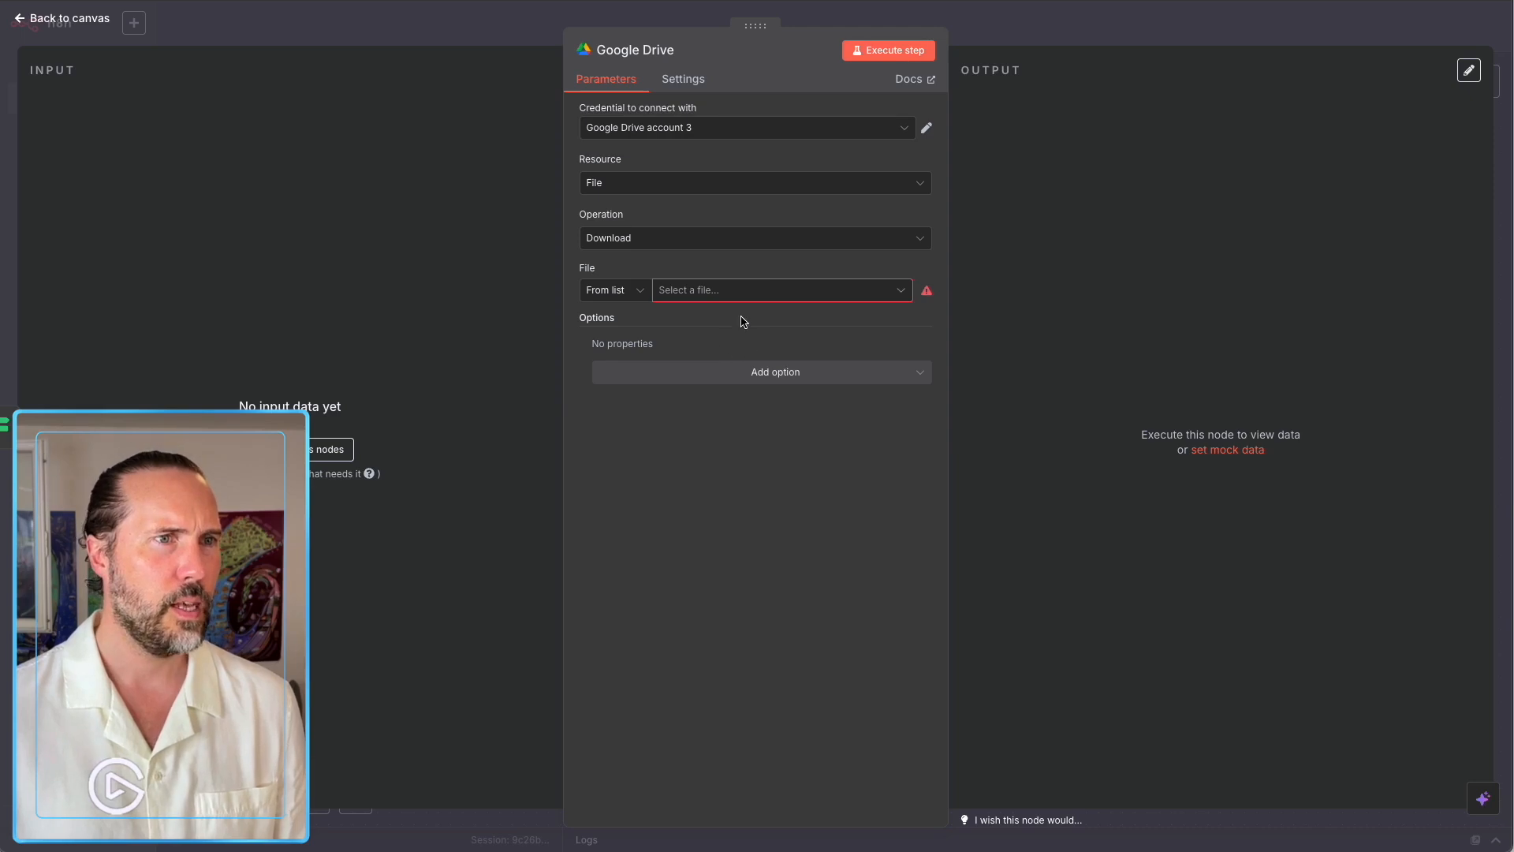
Switch the Google Drive node's File selection to an expression by ID and return to the canvas.
{"action": "left_click", "coordinate": [747, 293]}
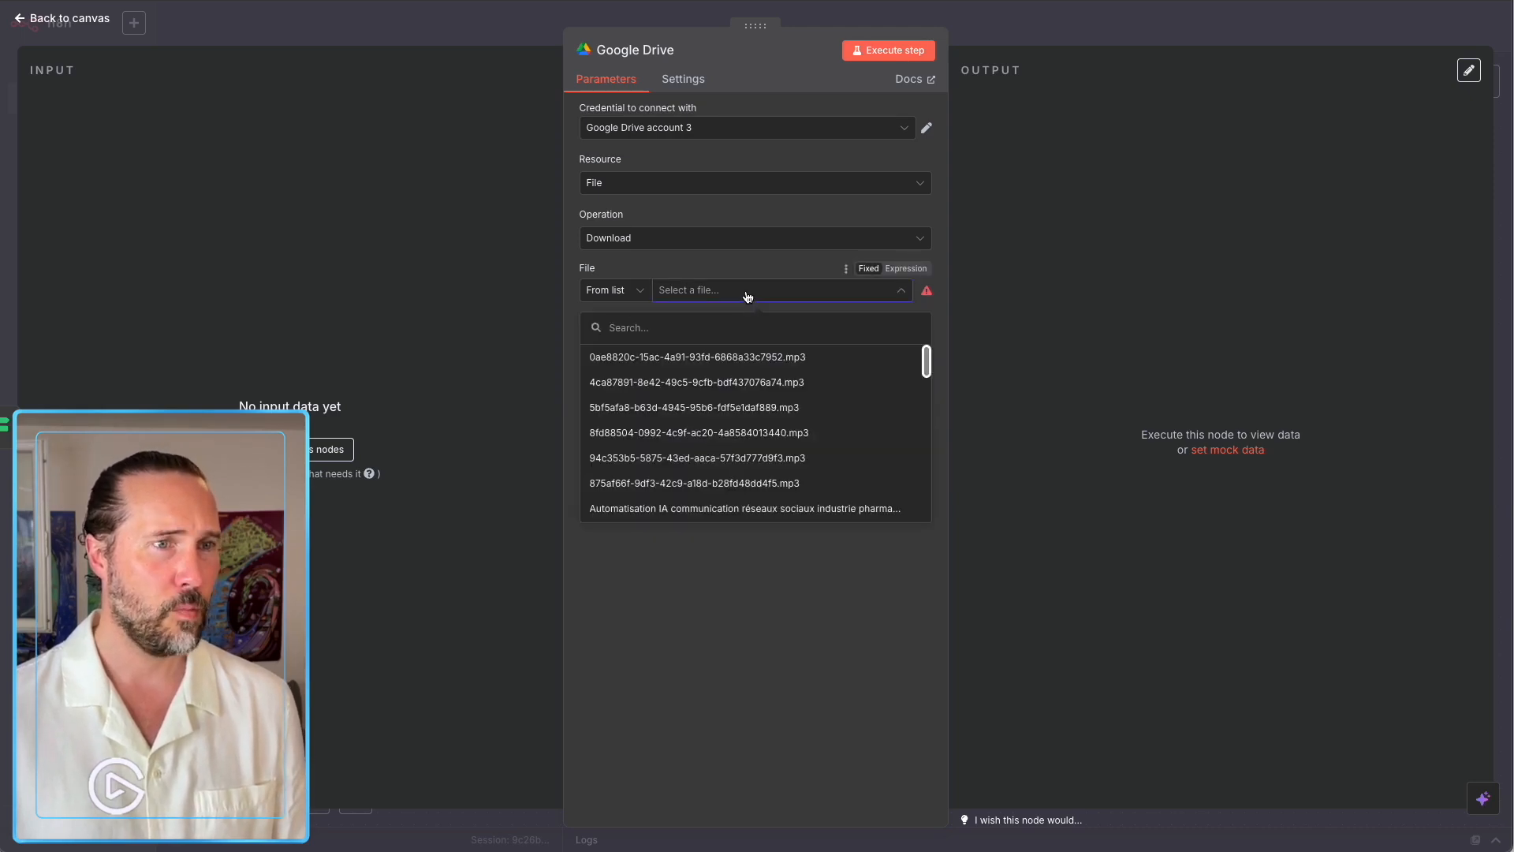
{"action": "left_click", "coordinate": [771, 267]}
{"action": "left_click", "coordinate": [904, 269]}
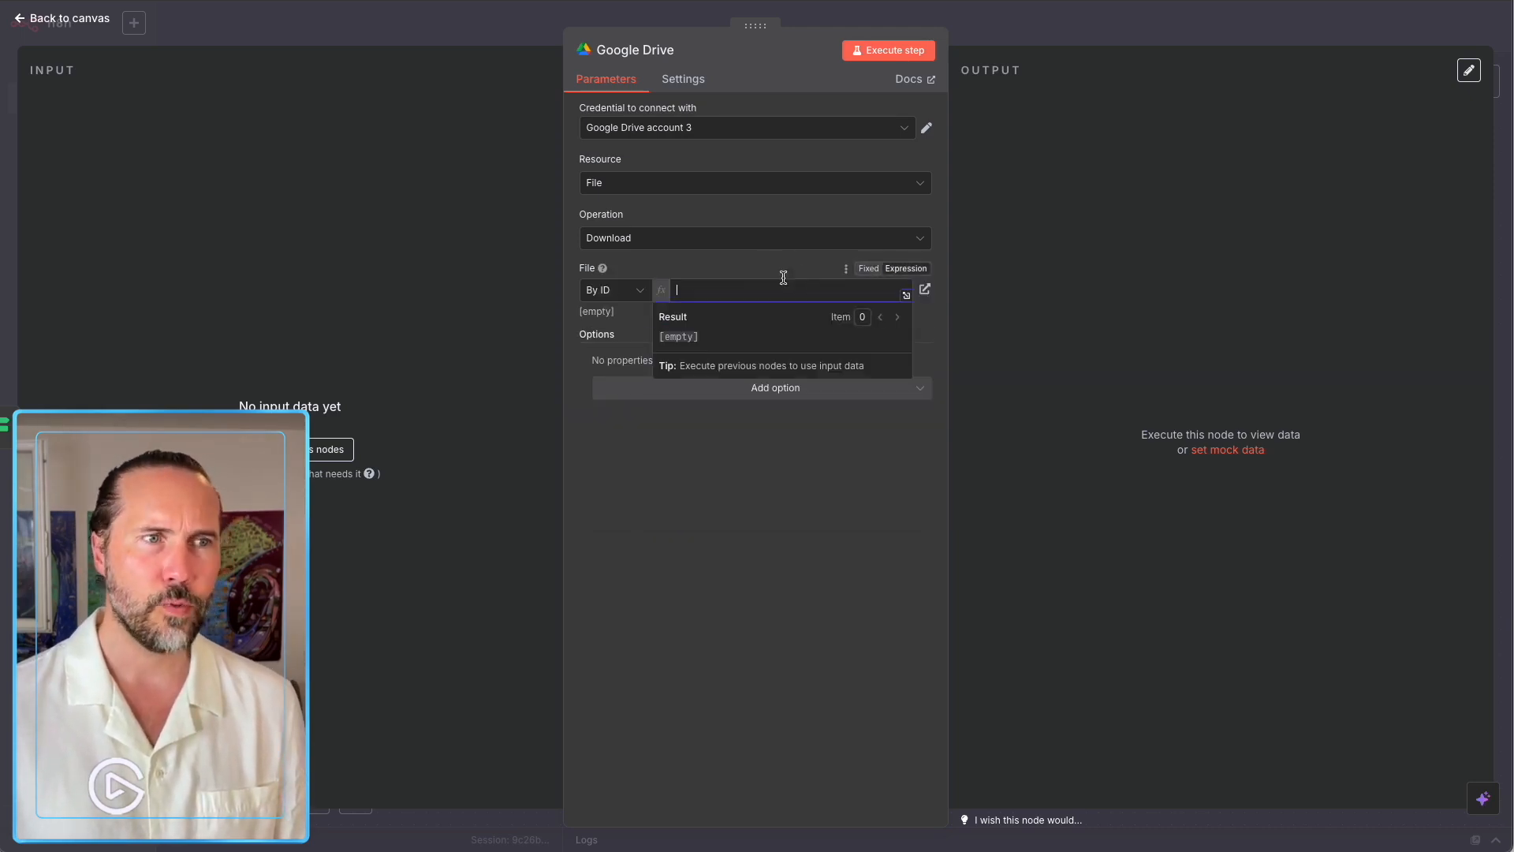
{"action": "left_click", "coordinate": [733, 239]}
{"action": "left_click", "coordinate": [797, 598]}
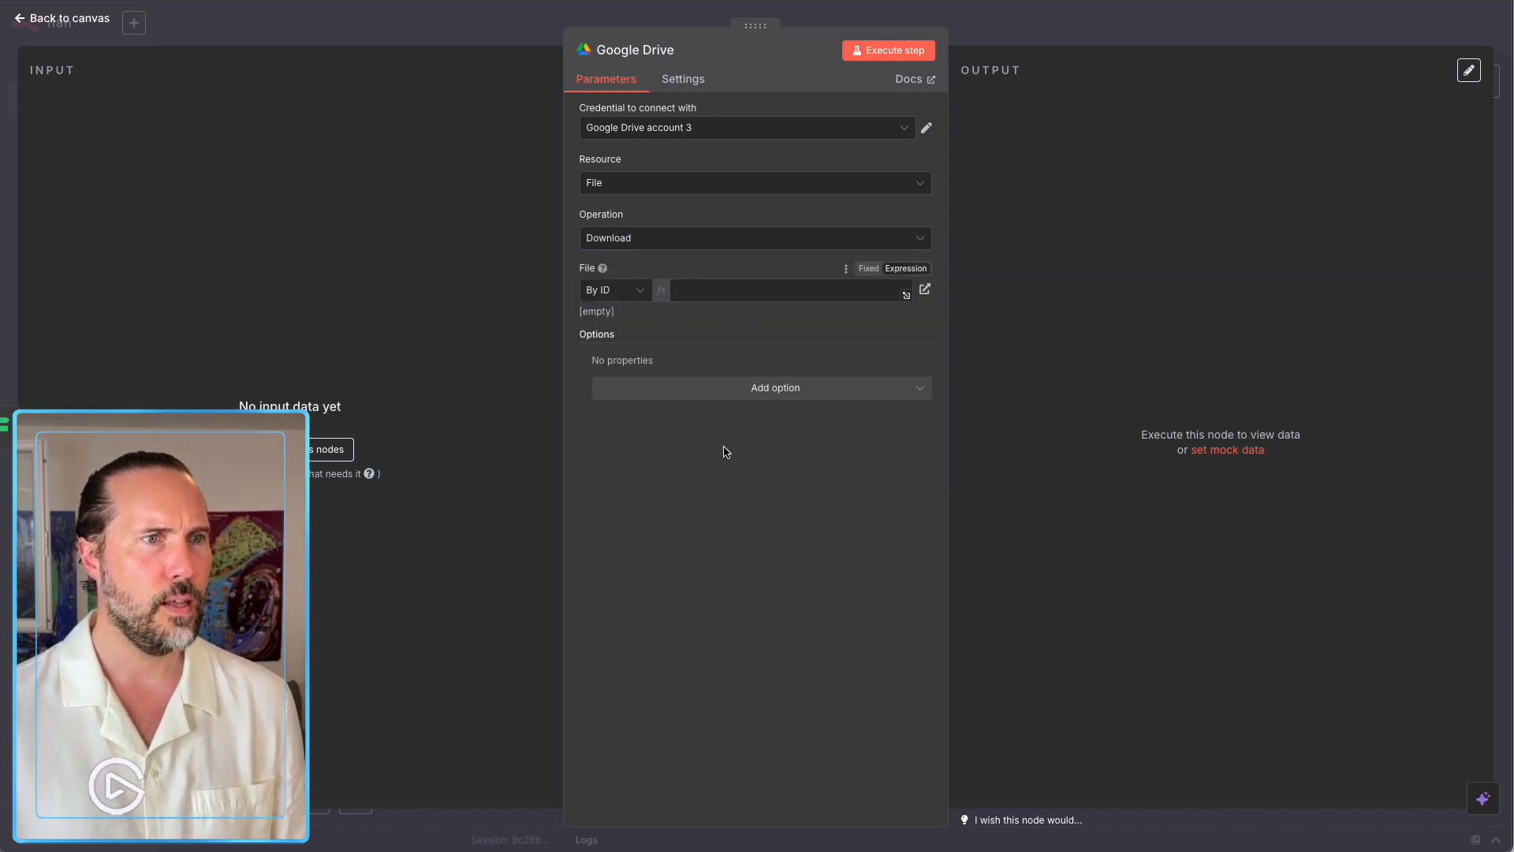
{"action": "left_click", "coordinate": [691, 287]}
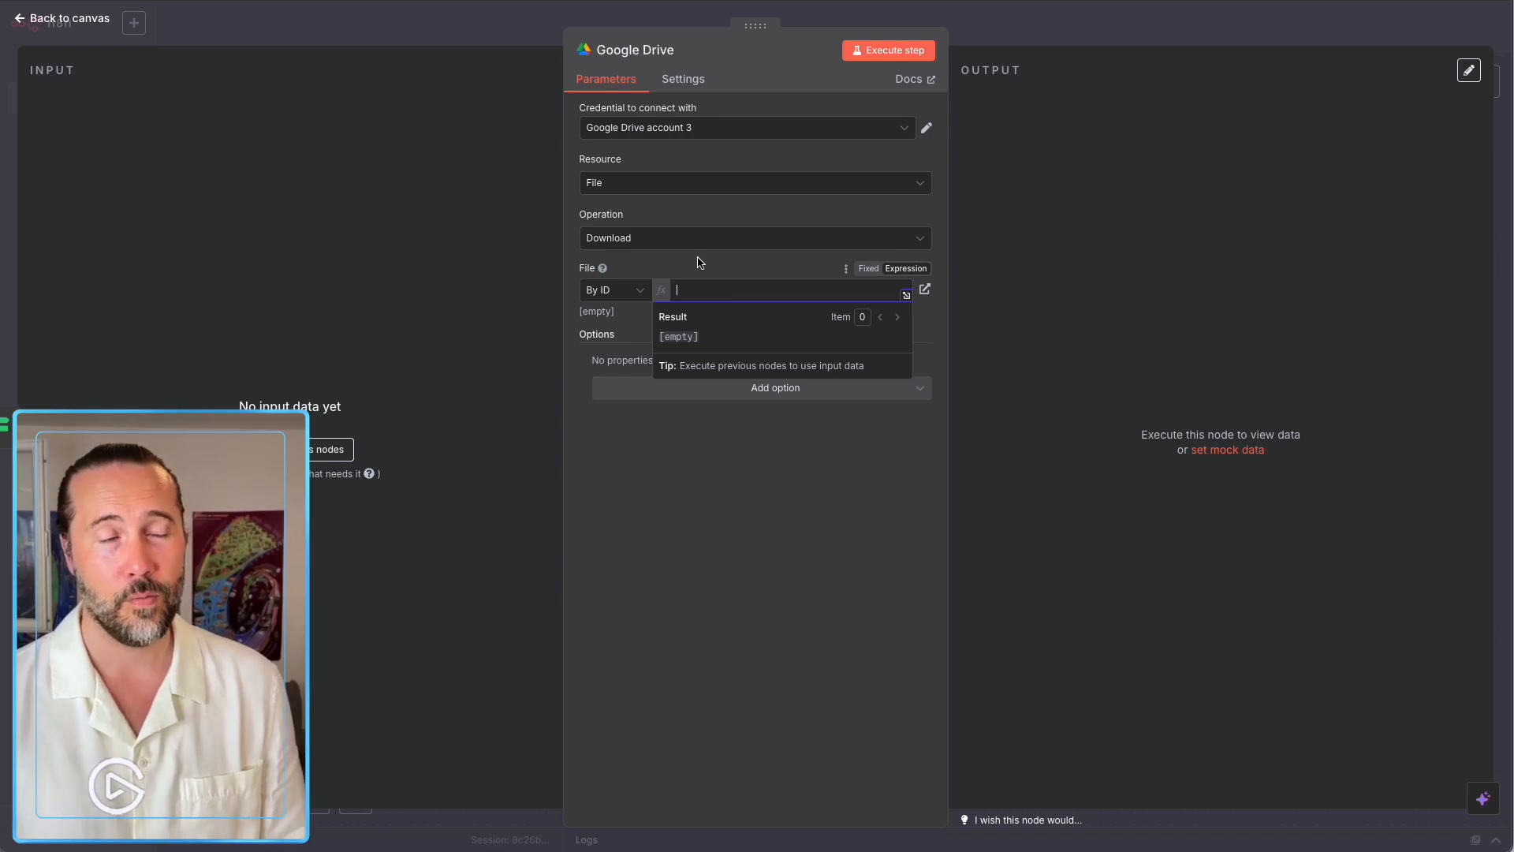
{"action": "left_click", "coordinate": [725, 262]}
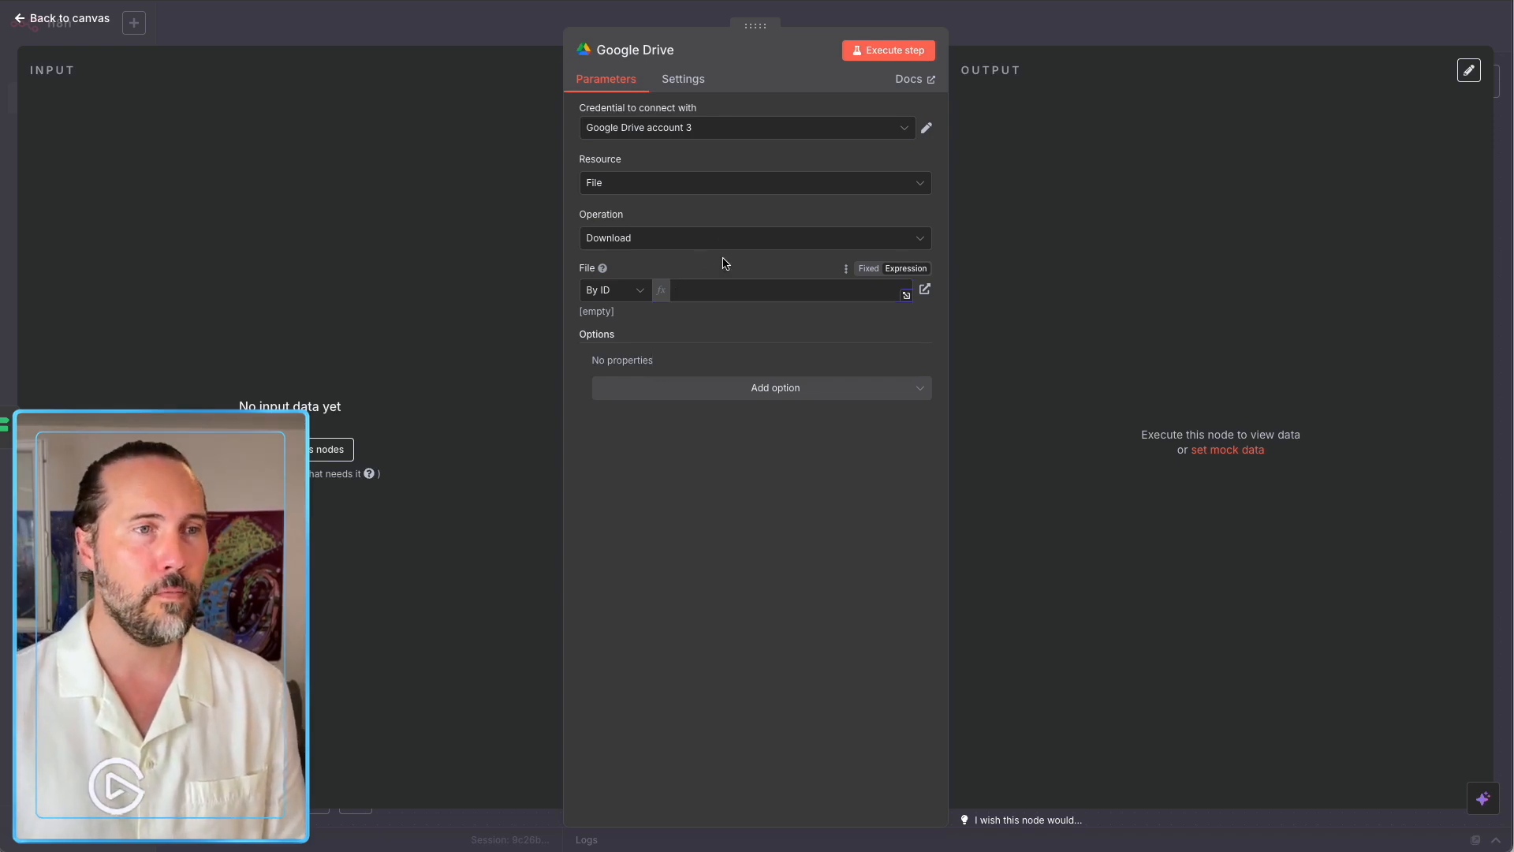
{"action": "left_click", "coordinate": [963, 40]}
Align the Google Drive node with the If node and frame them with a yellow "Introuvable ?" and a blue "Télécharger" sticky note.
{"action": "left_click_drag", "start_coordinate": [930, 317], "coordinate": [955, 282]}
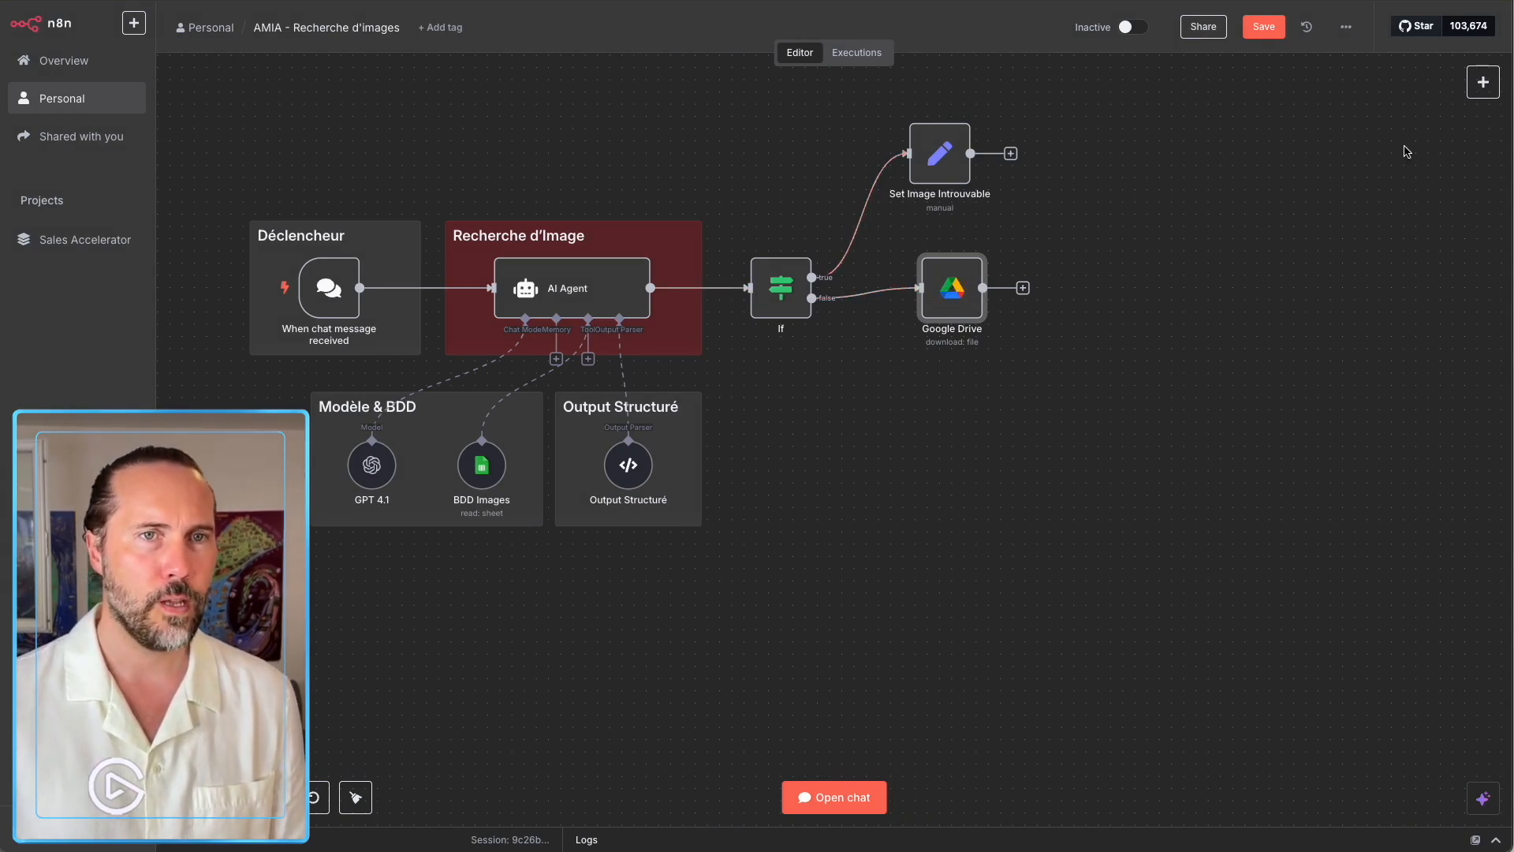
{"action": "left_click", "coordinate": [1483, 82]}
{"action": "left_click", "coordinate": [1185, 177]}
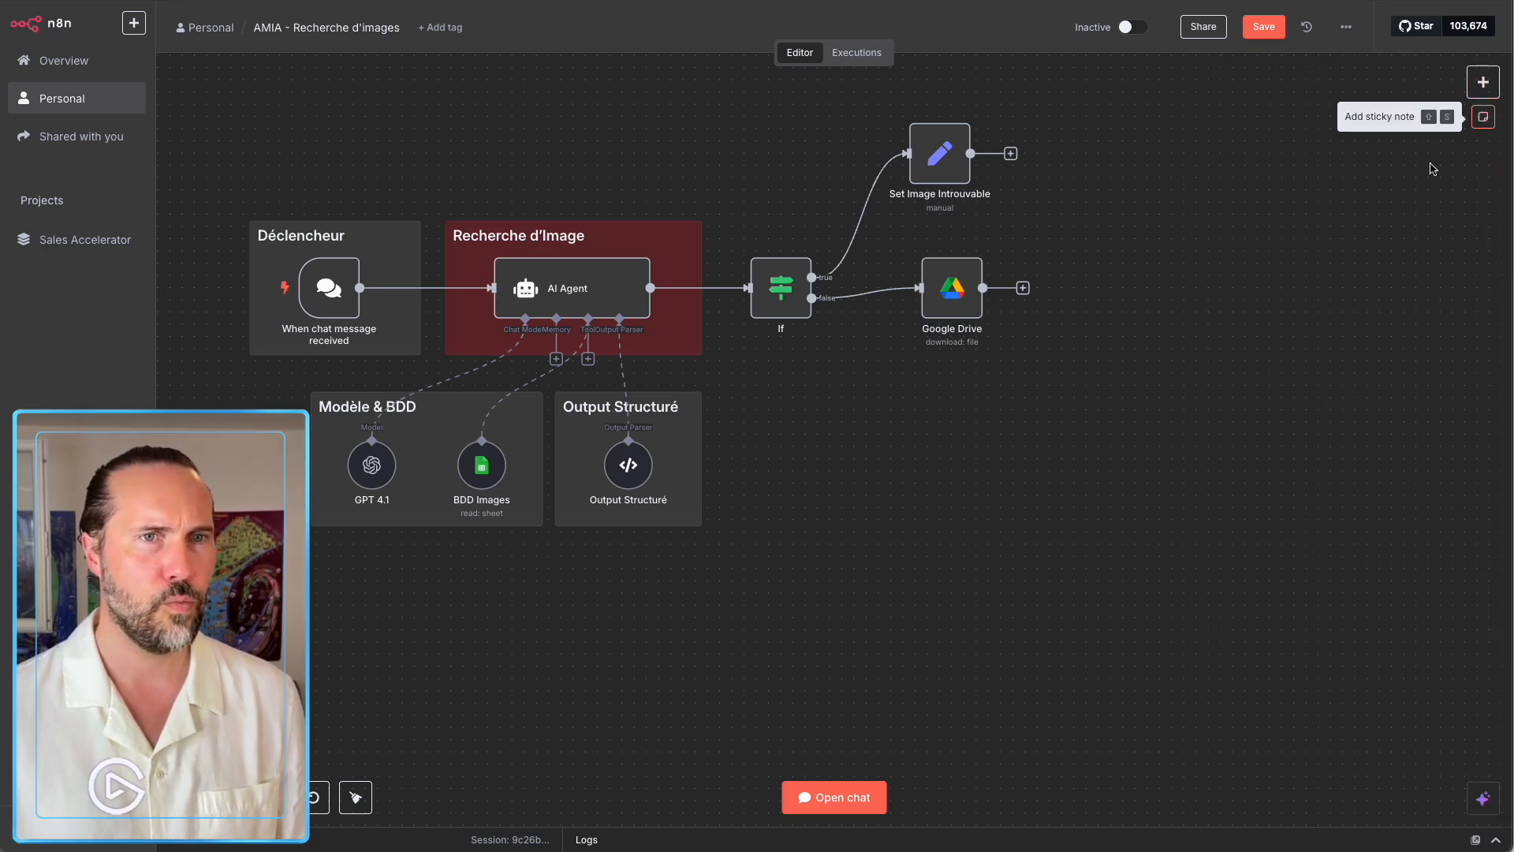
{"action": "left_click", "coordinate": [1486, 118]}
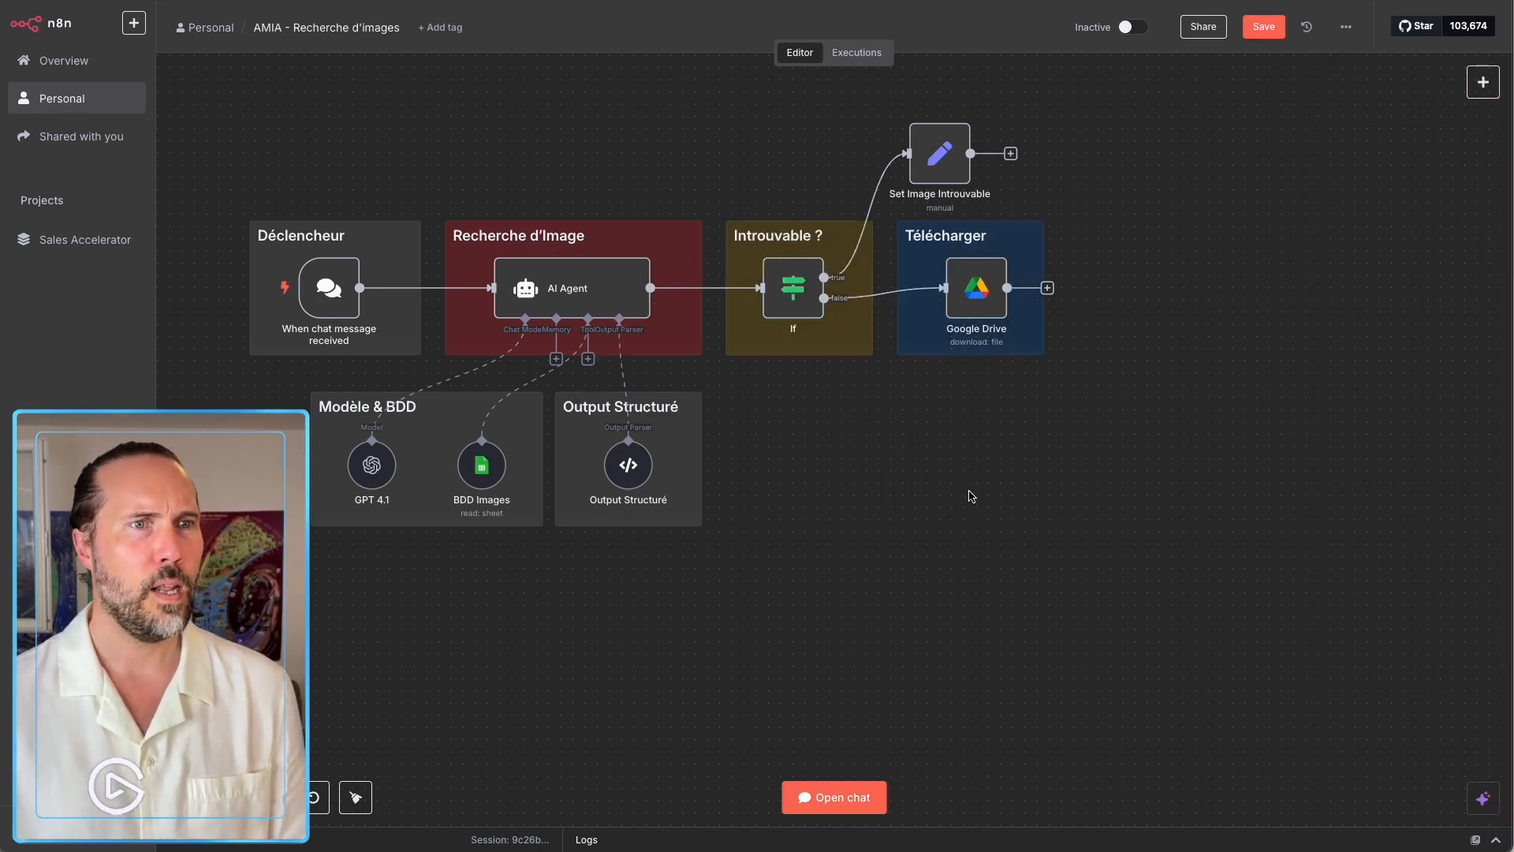
{"action": "left_click_drag", "start_coordinate": [966, 296], "coordinate": [956, 297]}
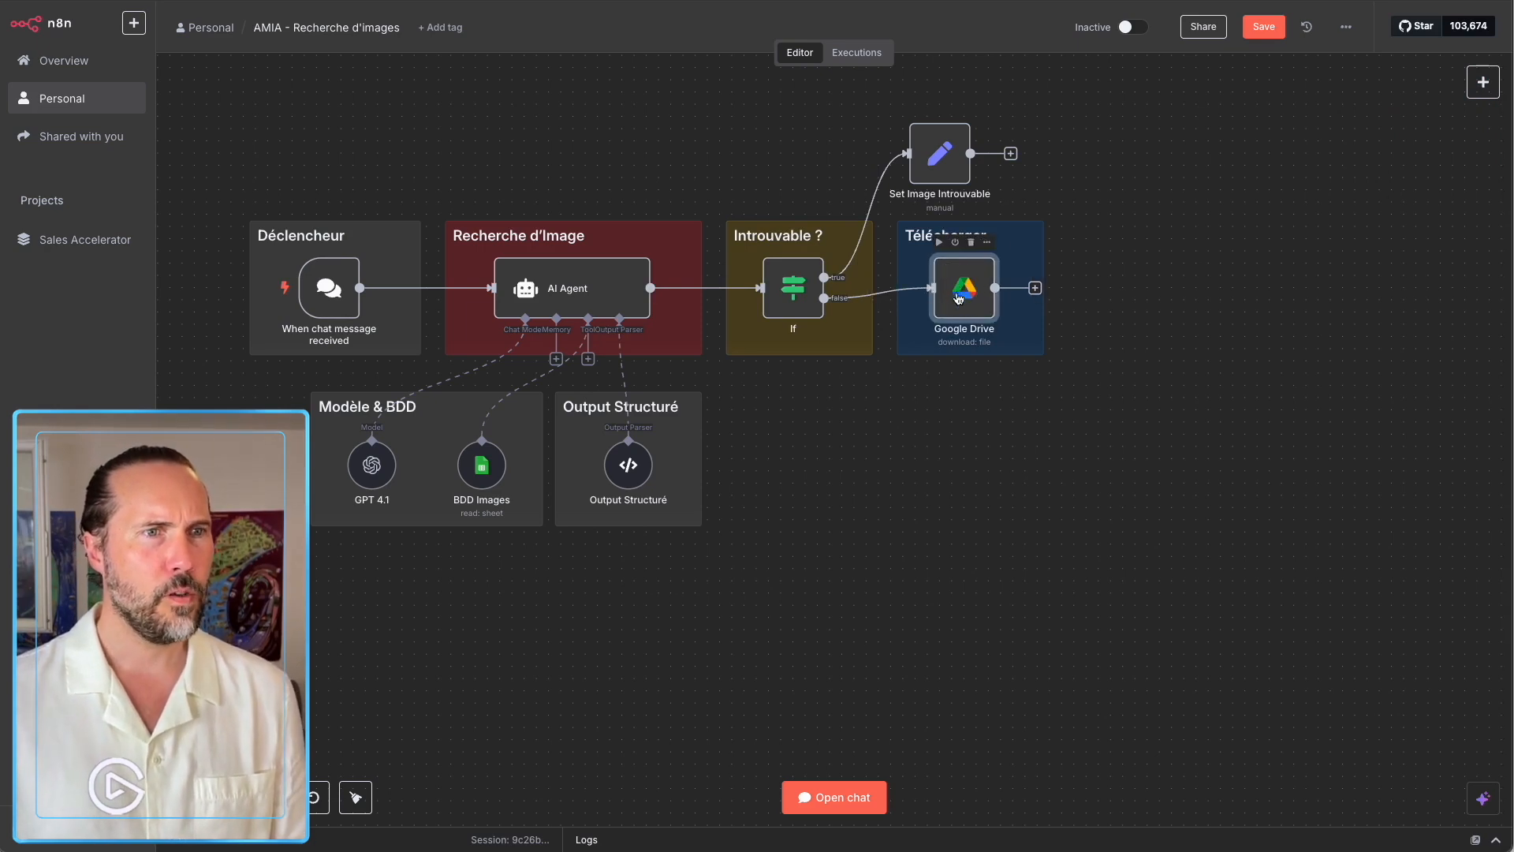
{"action": "left_click", "coordinate": [1021, 488]}
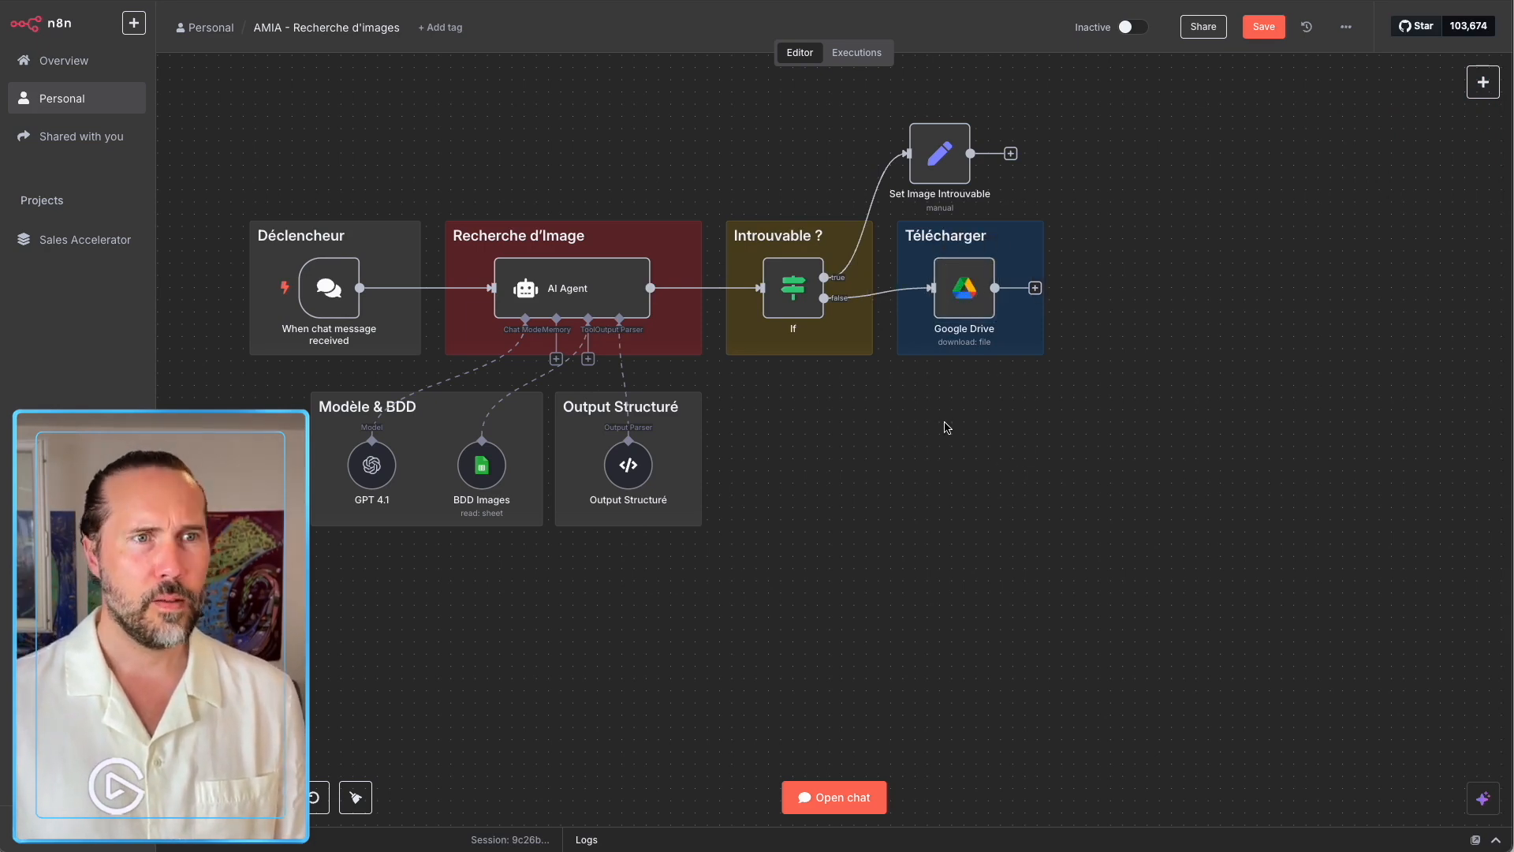
Search the nodes for "telegr", add a Telegram Send a photo message node after Google Drive, and enable its Binary File option.
{"action": "left_click", "coordinate": [1035, 288]}
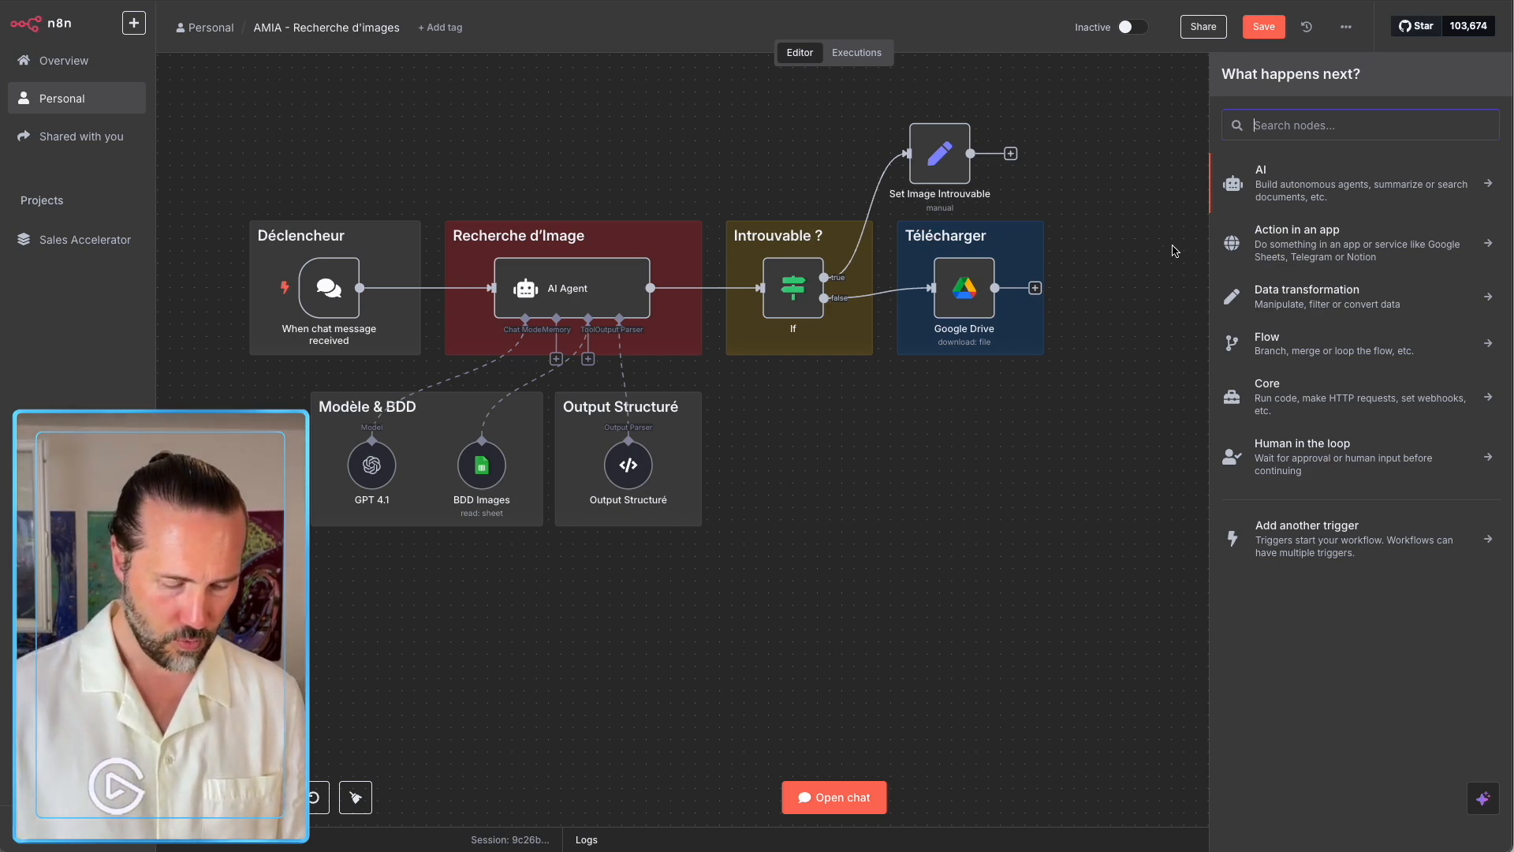
{"action": "type", "text": "telegr"}
{"action": "key", "text": "Return"}
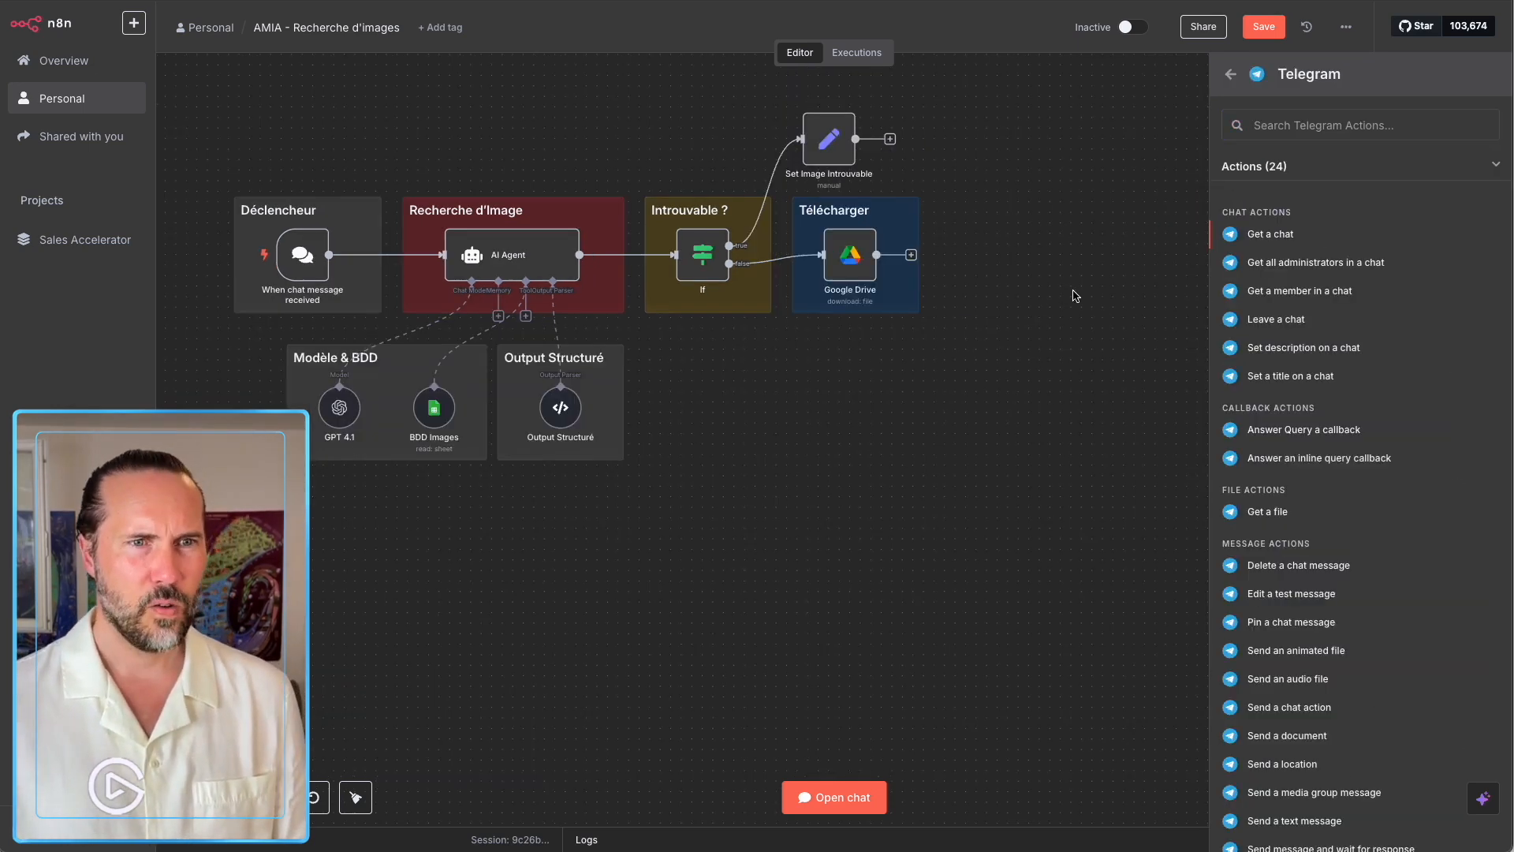
{"action": "scroll", "coordinate": [1327, 359], "scroll_direction": "down", "scroll_amount": 3}
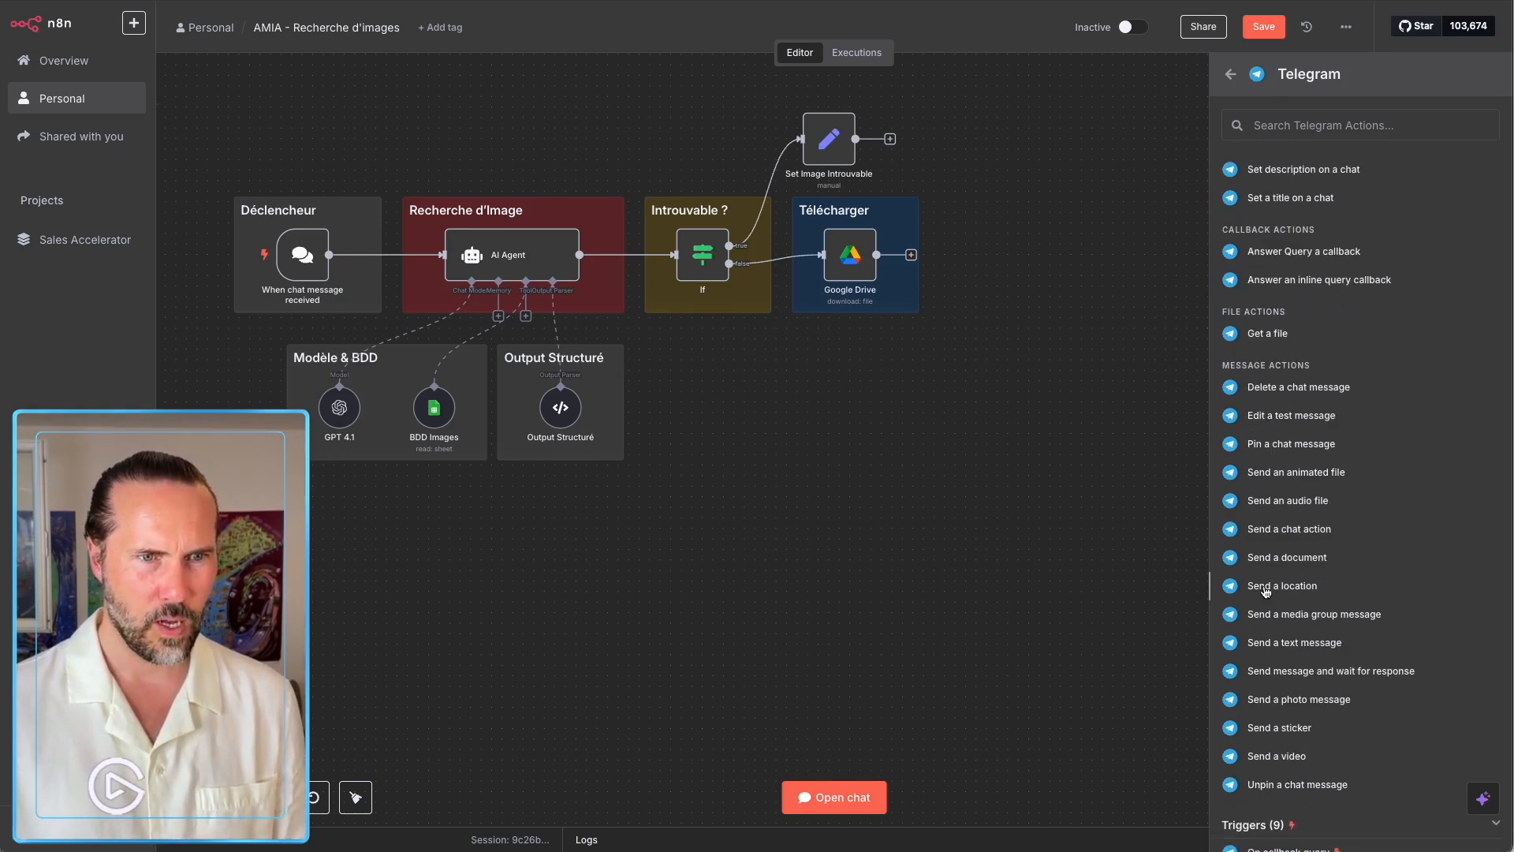
{"action": "left_click", "coordinate": [1277, 700]}
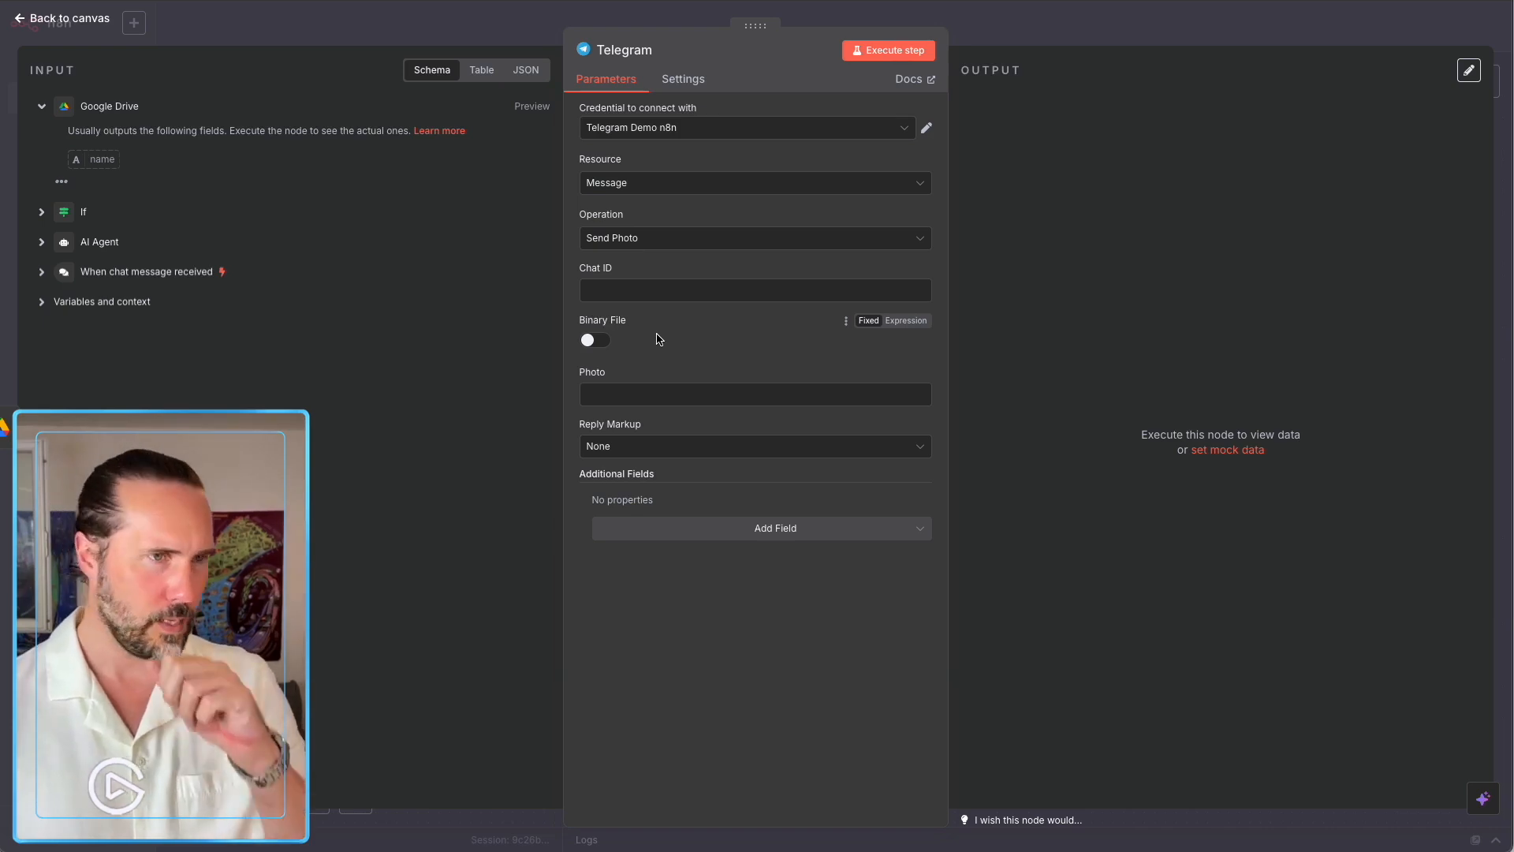
{"action": "left_click", "coordinate": [590, 341]}
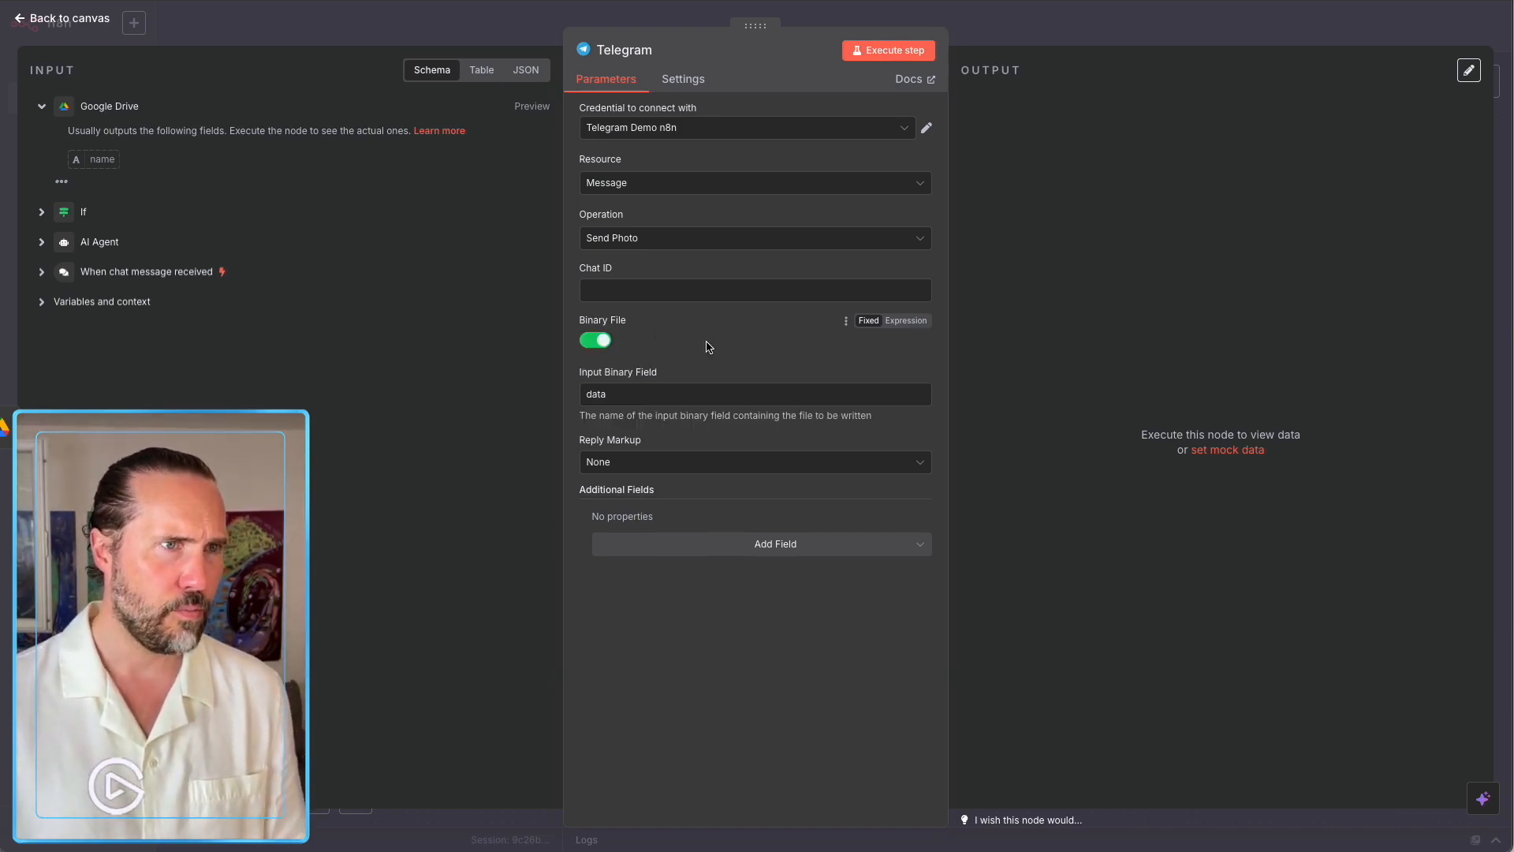
{"action": "left_click", "coordinate": [1034, 45]}
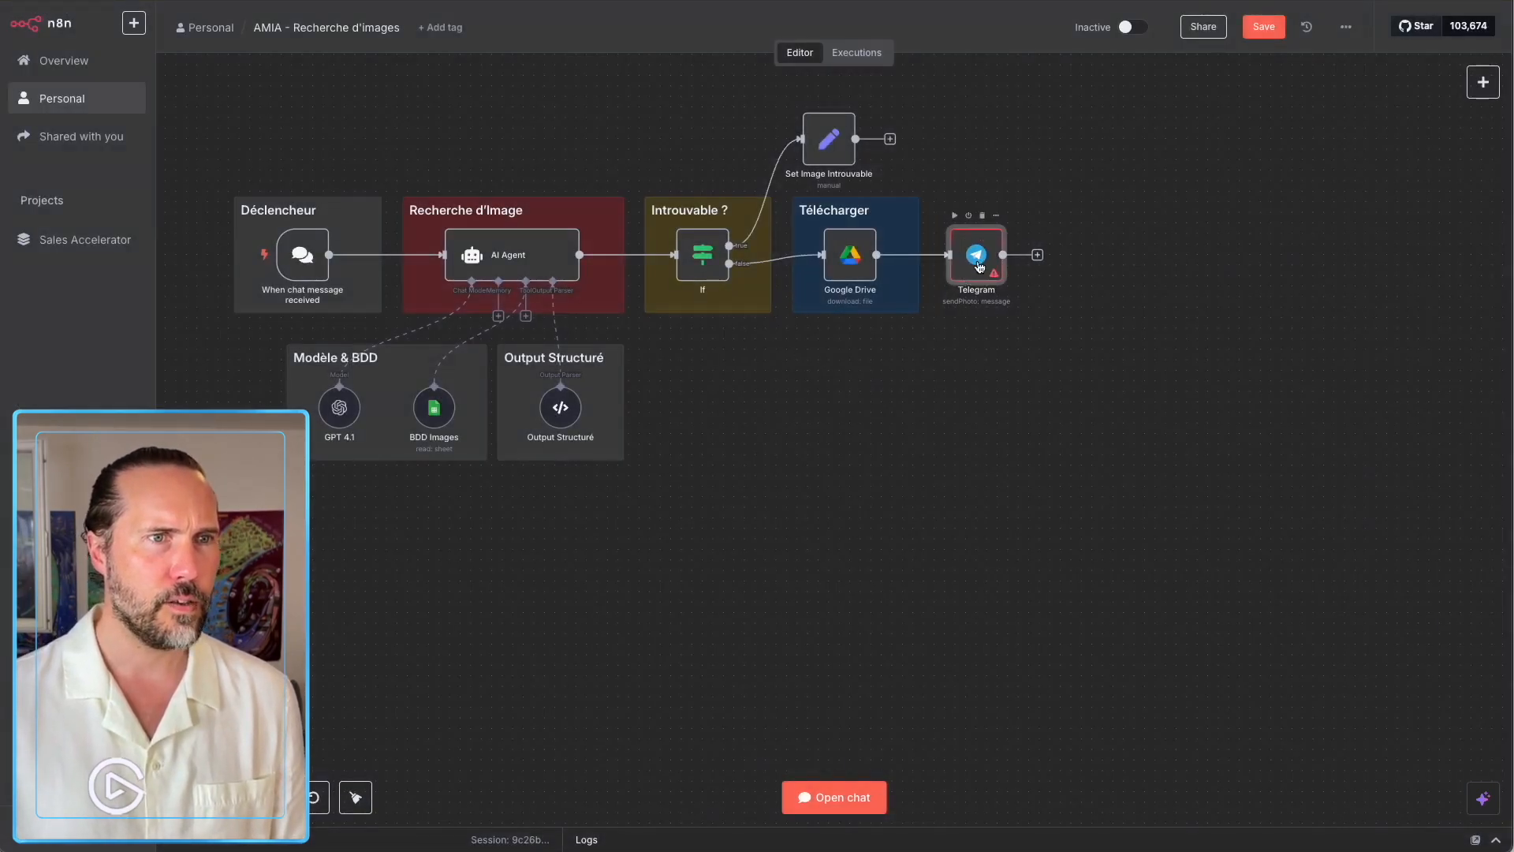
Frame the Telegram node with a purple sticky note titled "Envoi" and centre the node inside it.
{"action": "left_click", "coordinate": [1483, 117]}
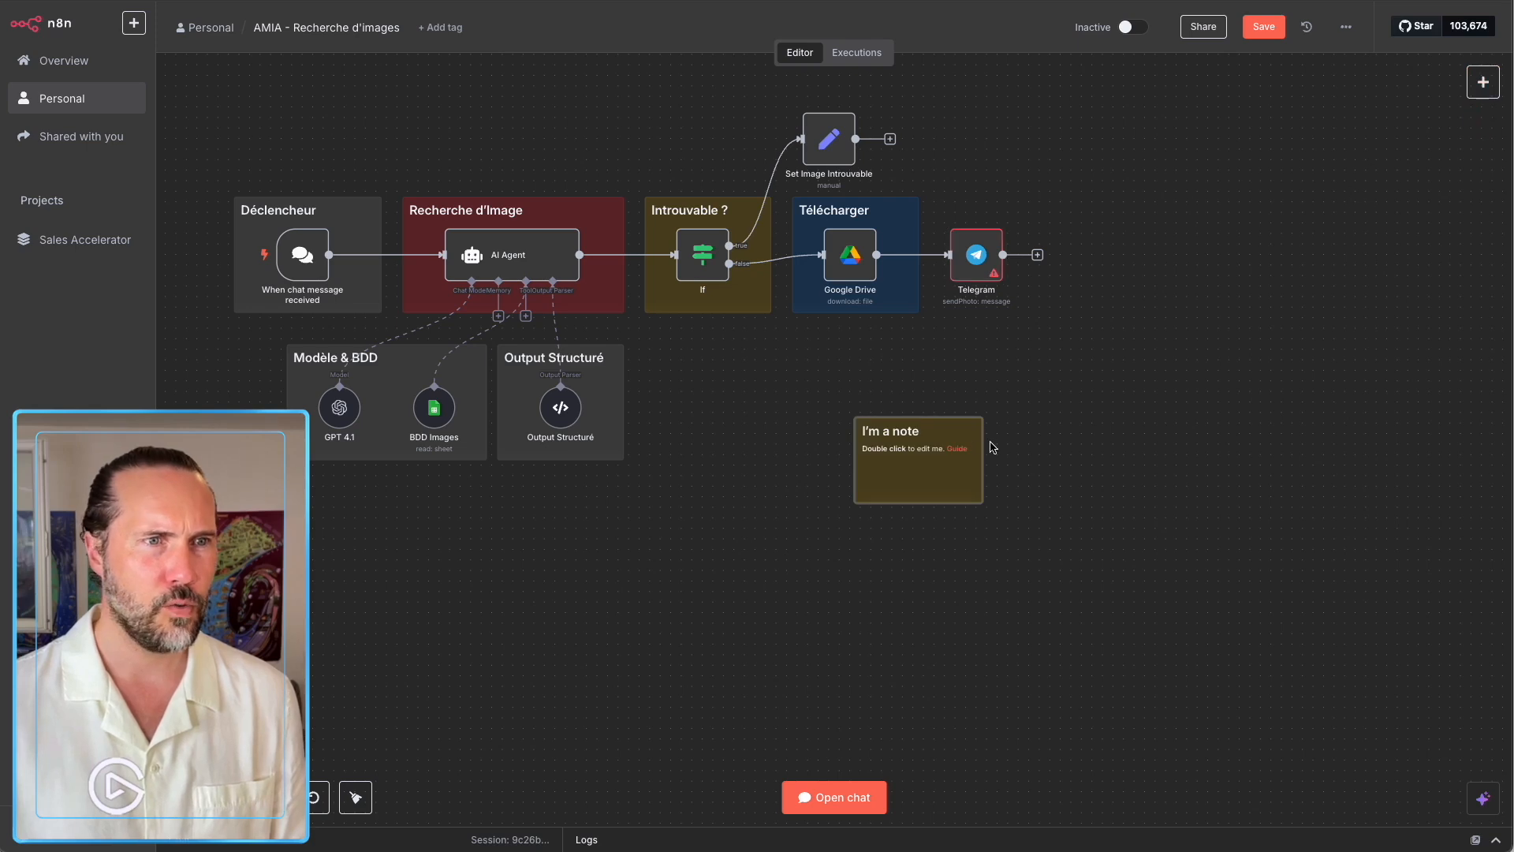
{"action": "double_click", "coordinate": [928, 476]}
{"action": "left_click_drag", "start_coordinate": [881, 432], "coordinate": [1046, 261]}
{"action": "type", "text": "Envoi"}
{"action": "left_click", "coordinate": [1016, 509]}
{"action": "left_click", "coordinate": [962, 404]}
{"action": "left_click", "coordinate": [1004, 380]}
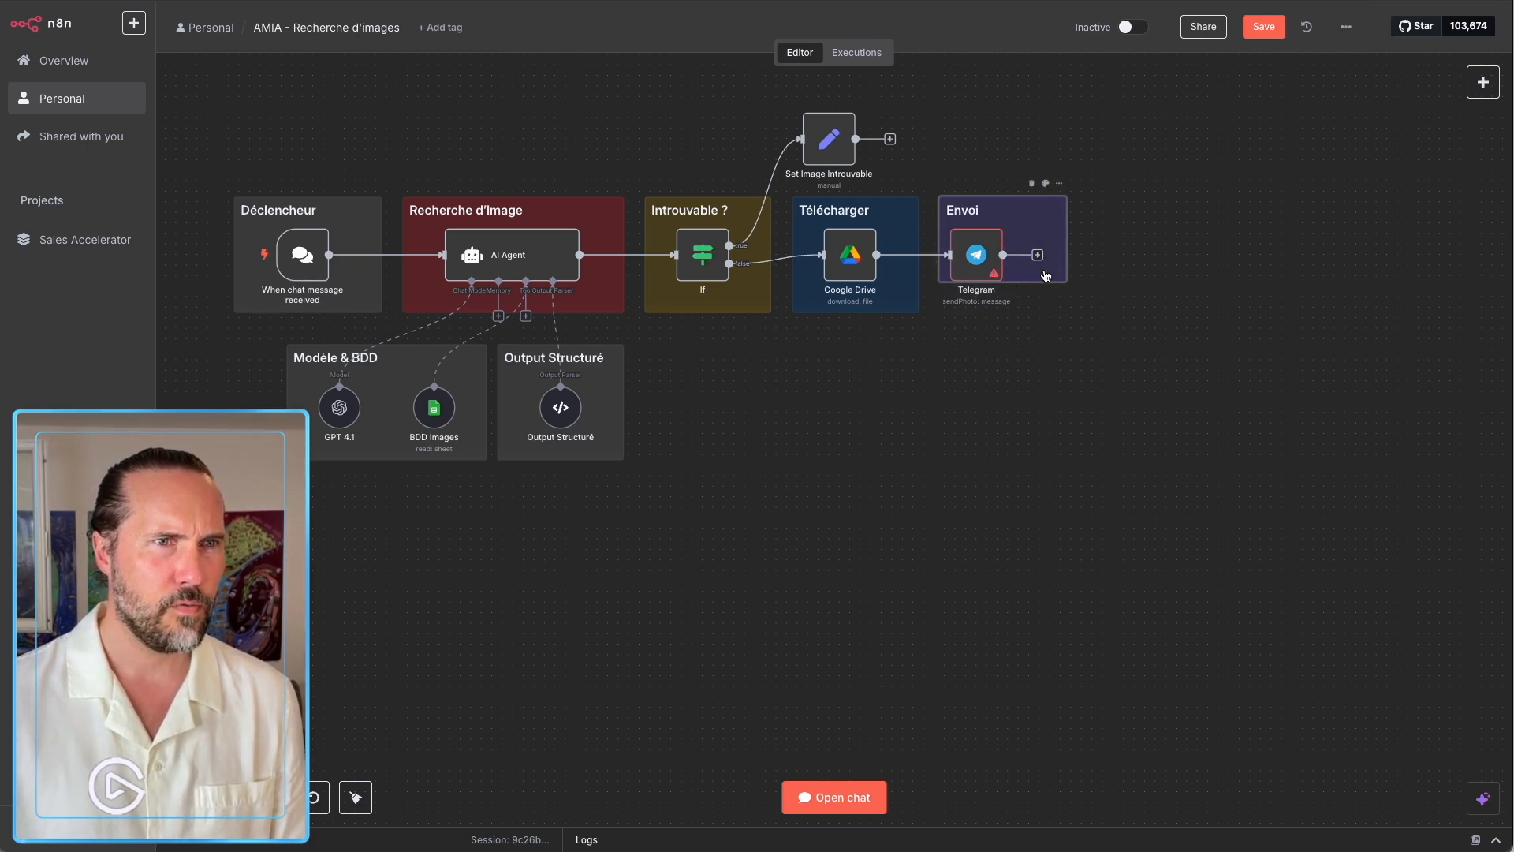
{"action": "mouse_move", "coordinate": [1045, 282]}
{"action": "left_mouse_down"}
{"action": "mouse_move", "coordinate": [1044, 314]}
{"action": "mouse_move", "coordinate": [1019, 272]}
{"action": "left_mouse_up"}
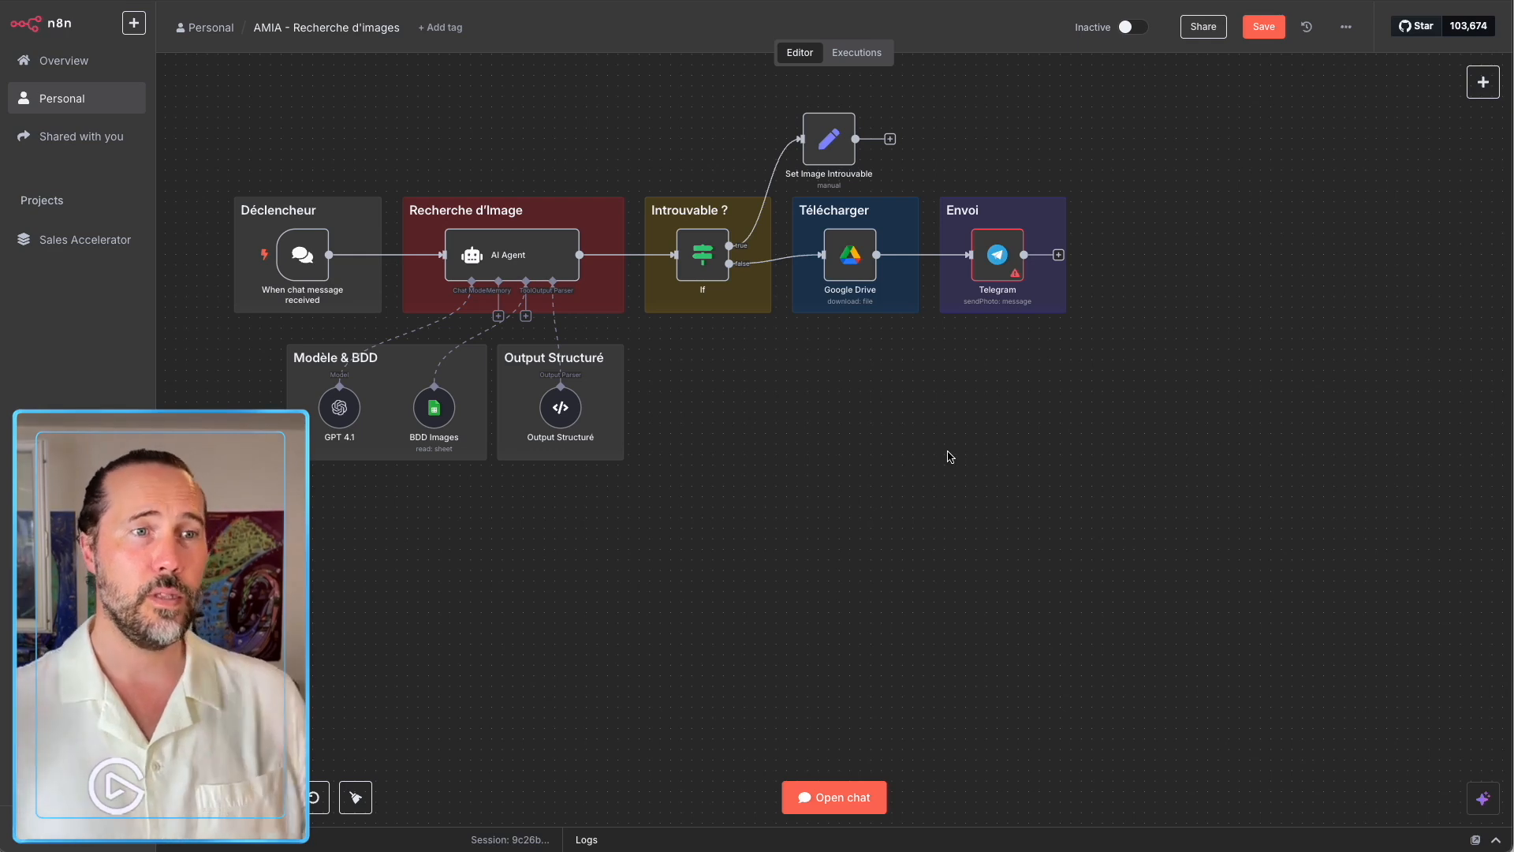
Switch to the Image Log Google Sheet and compare the Titre entries of the Image and Edit rows.
{"action": "scroll", "coordinate": [715, 403], "scroll_direction": "up", "scroll_amount": 5}
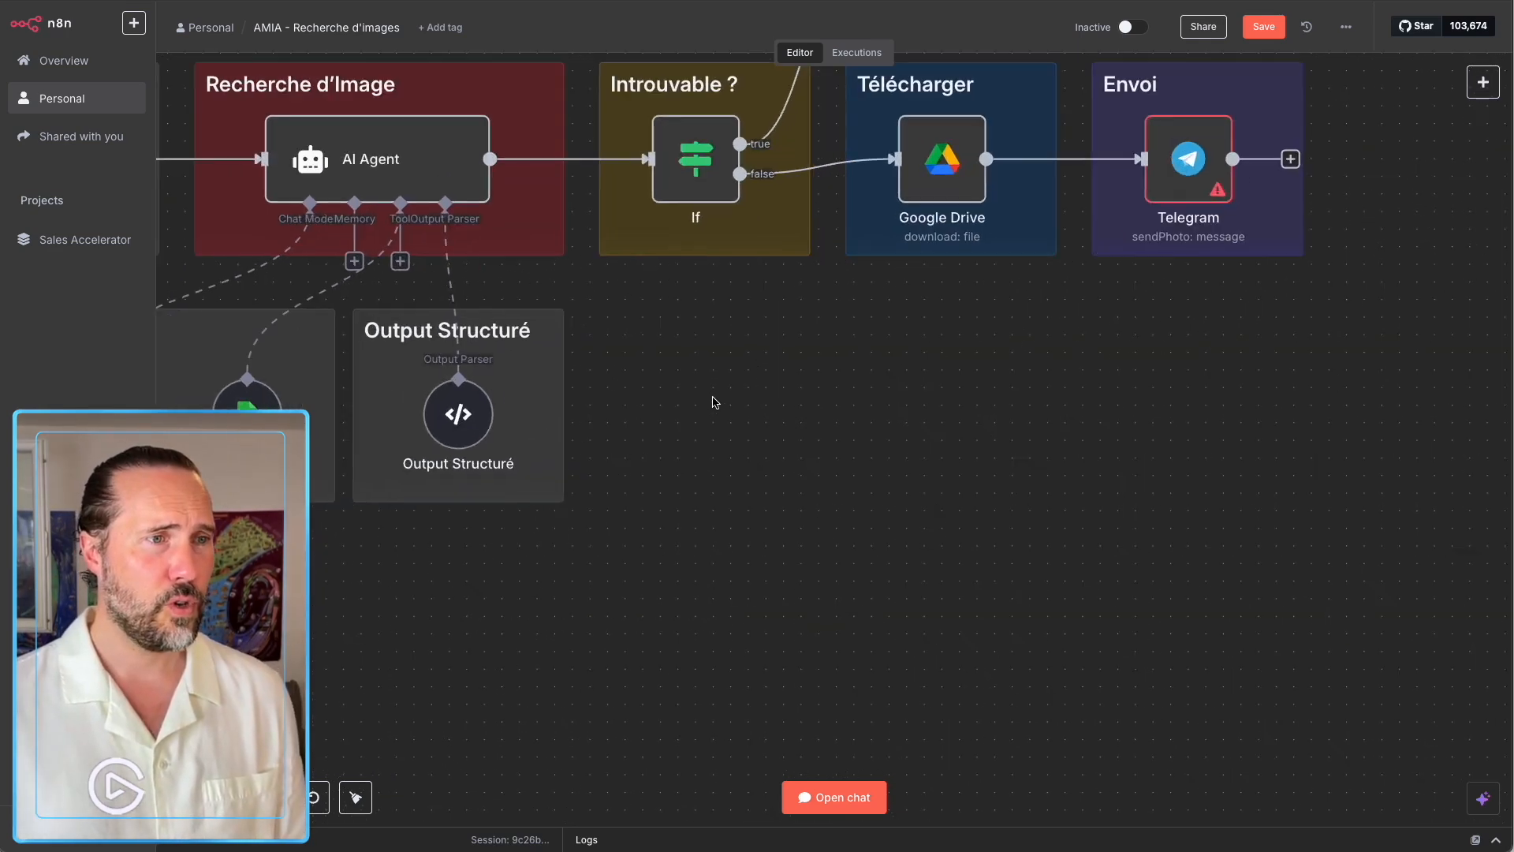
{"action": "scroll", "coordinate": [715, 403], "scroll_direction": "down", "scroll_amount": 2}
{"action": "left_click_drag", "start_coordinate": [714, 385], "coordinate": [813, 473]}
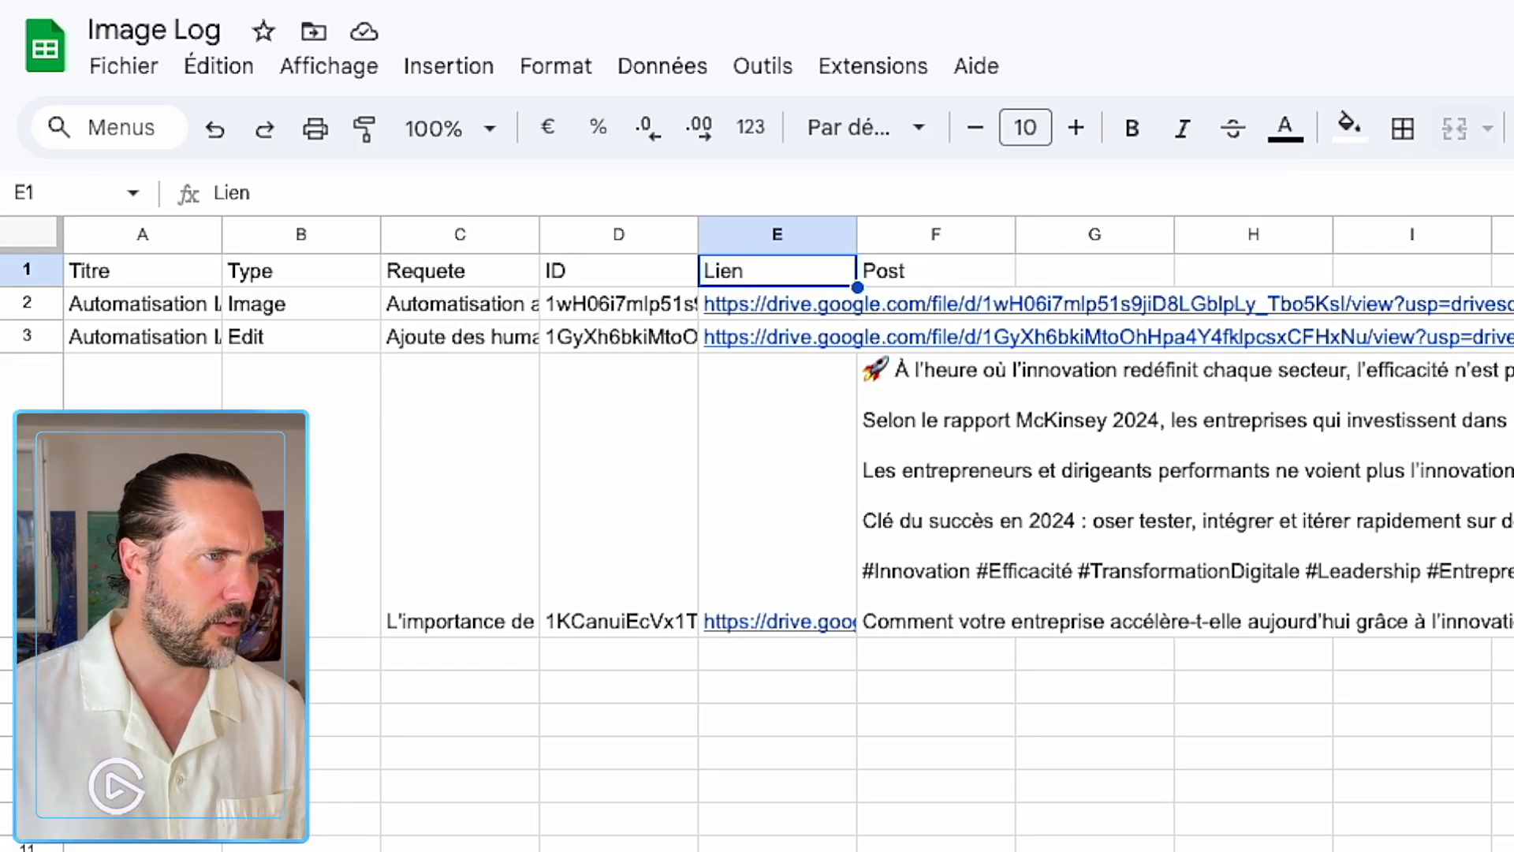
{"action": "left_click", "coordinate": [142, 379]}
{"action": "left_click", "coordinate": [134, 306]}
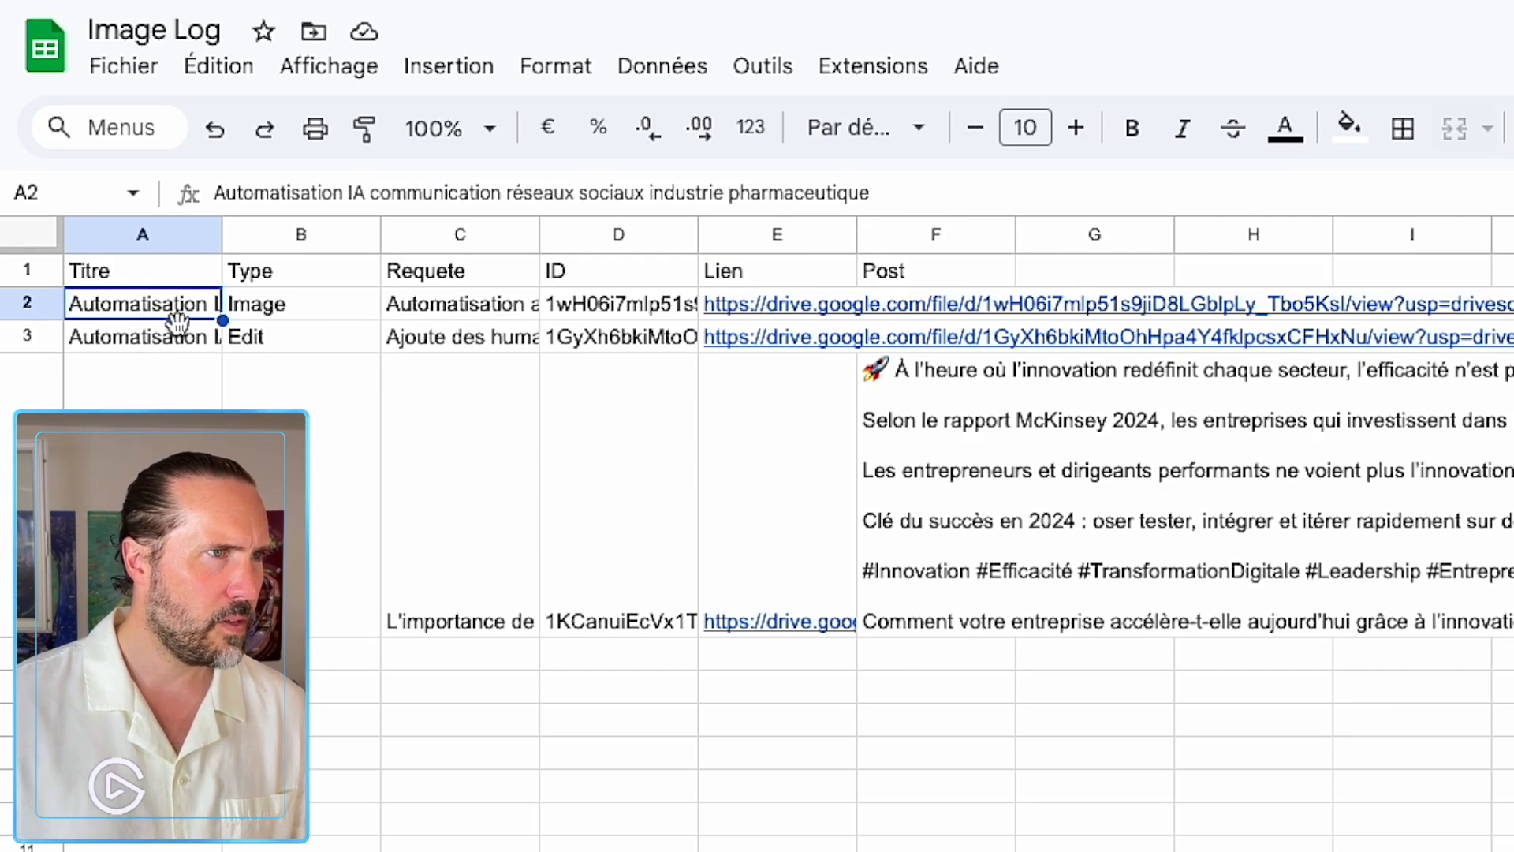
{"action": "left_click", "coordinate": [130, 334]}
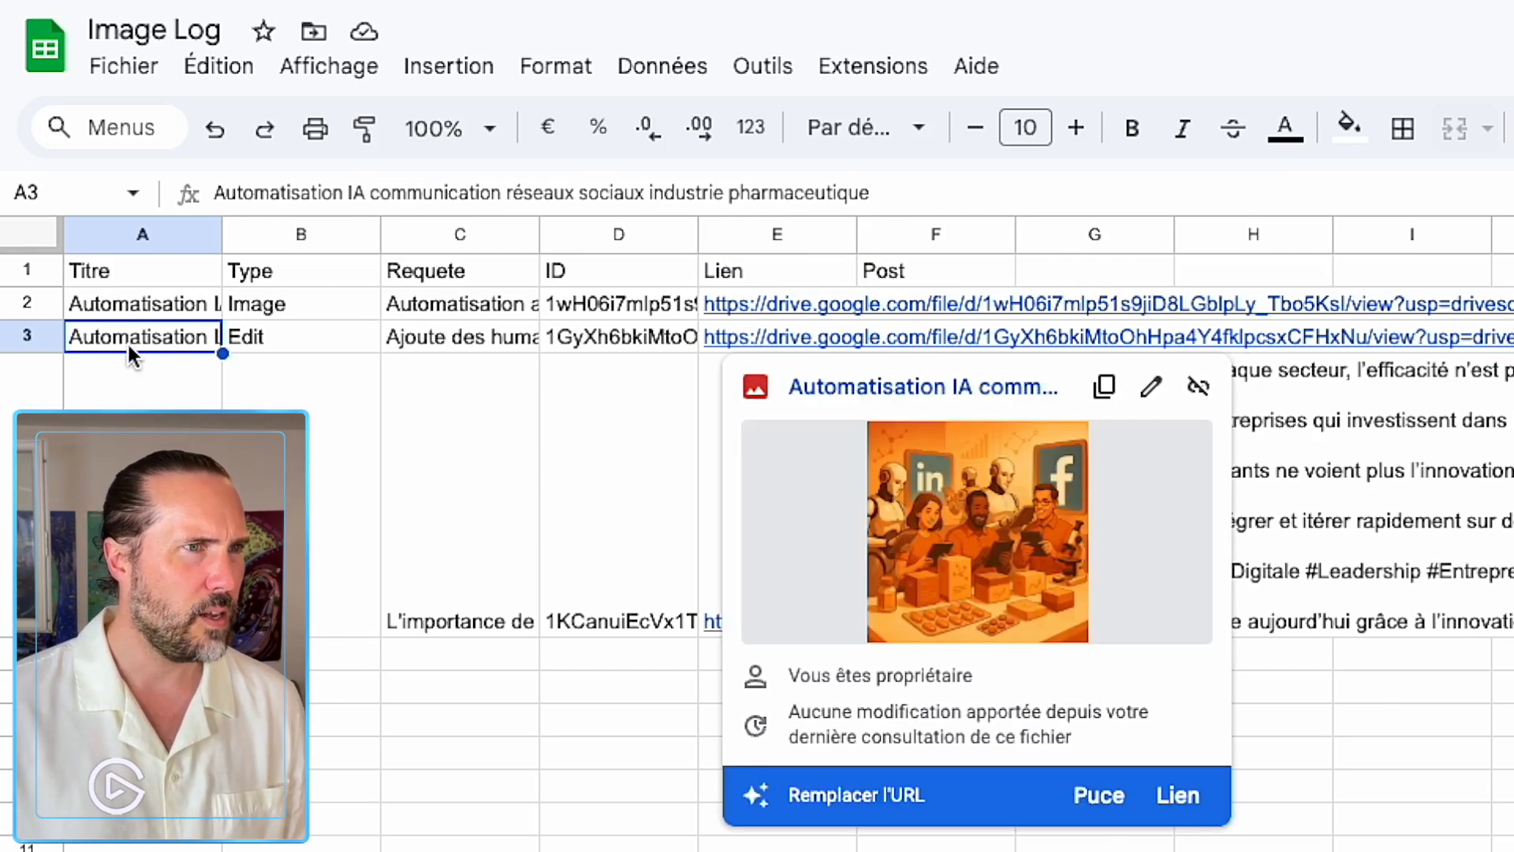
{"action": "left_click", "coordinate": [118, 302]}
{"action": "left_click", "coordinate": [123, 337]}
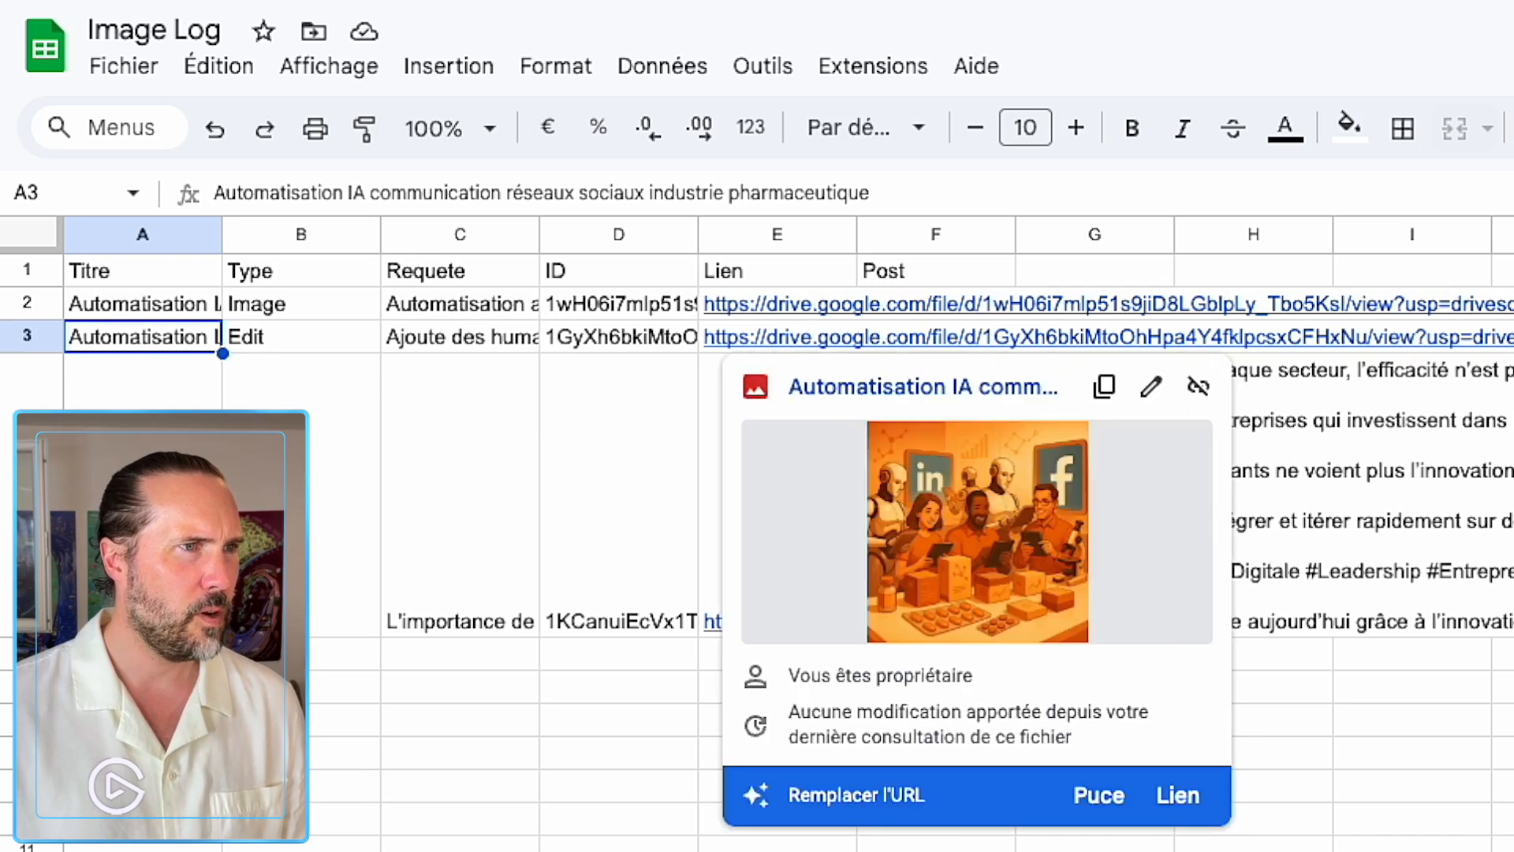
{"action": "left_click", "coordinate": [173, 544]}
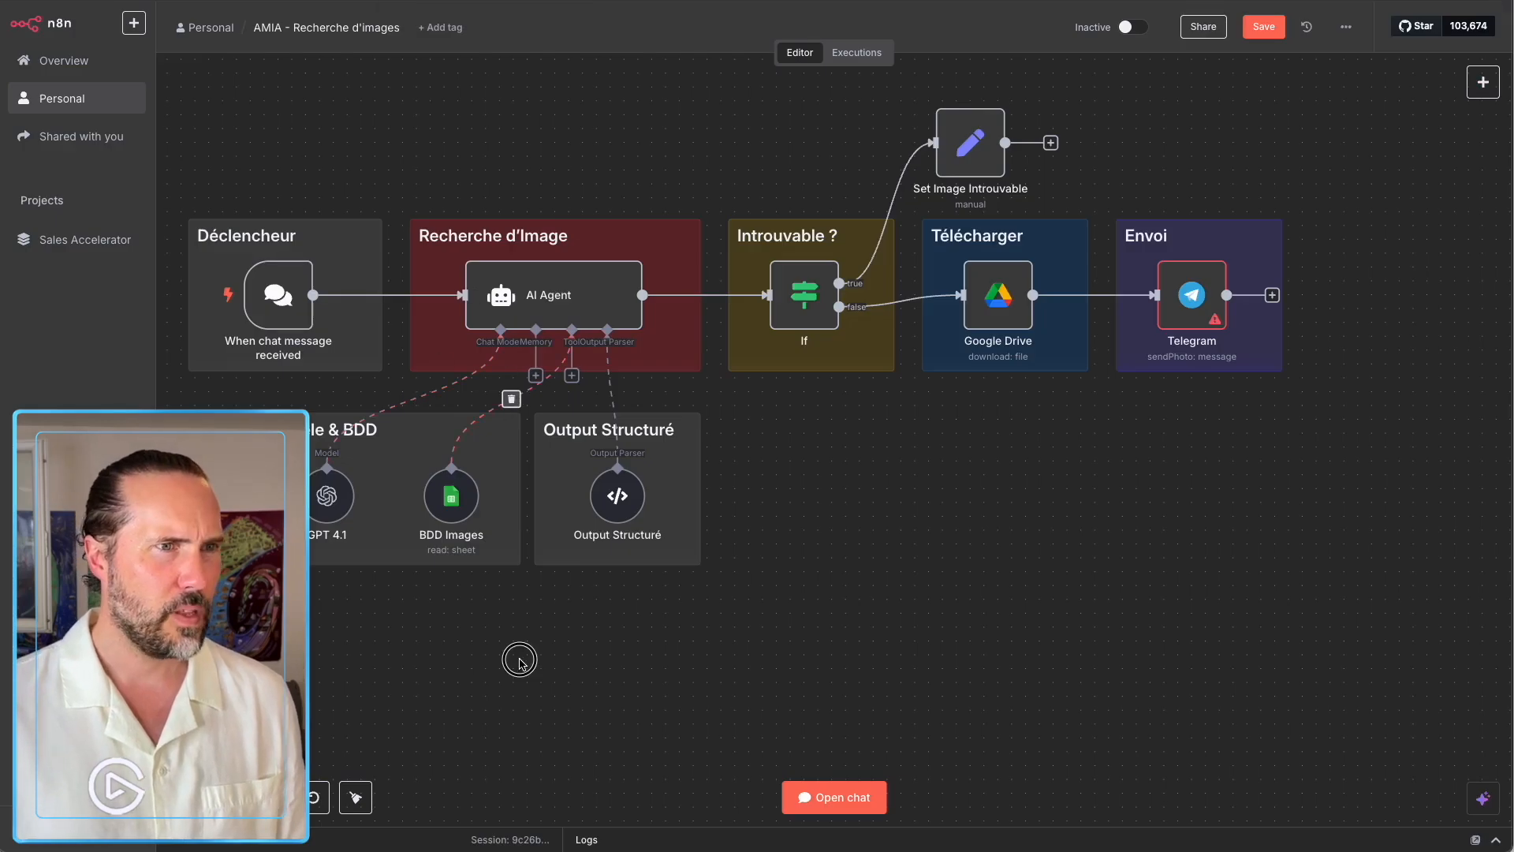
Open the workflow chat and send the message "Récupère-moi l'image sur l'importance de l'automatisation en juin 2025".
{"action": "left_click", "coordinate": [783, 794]}
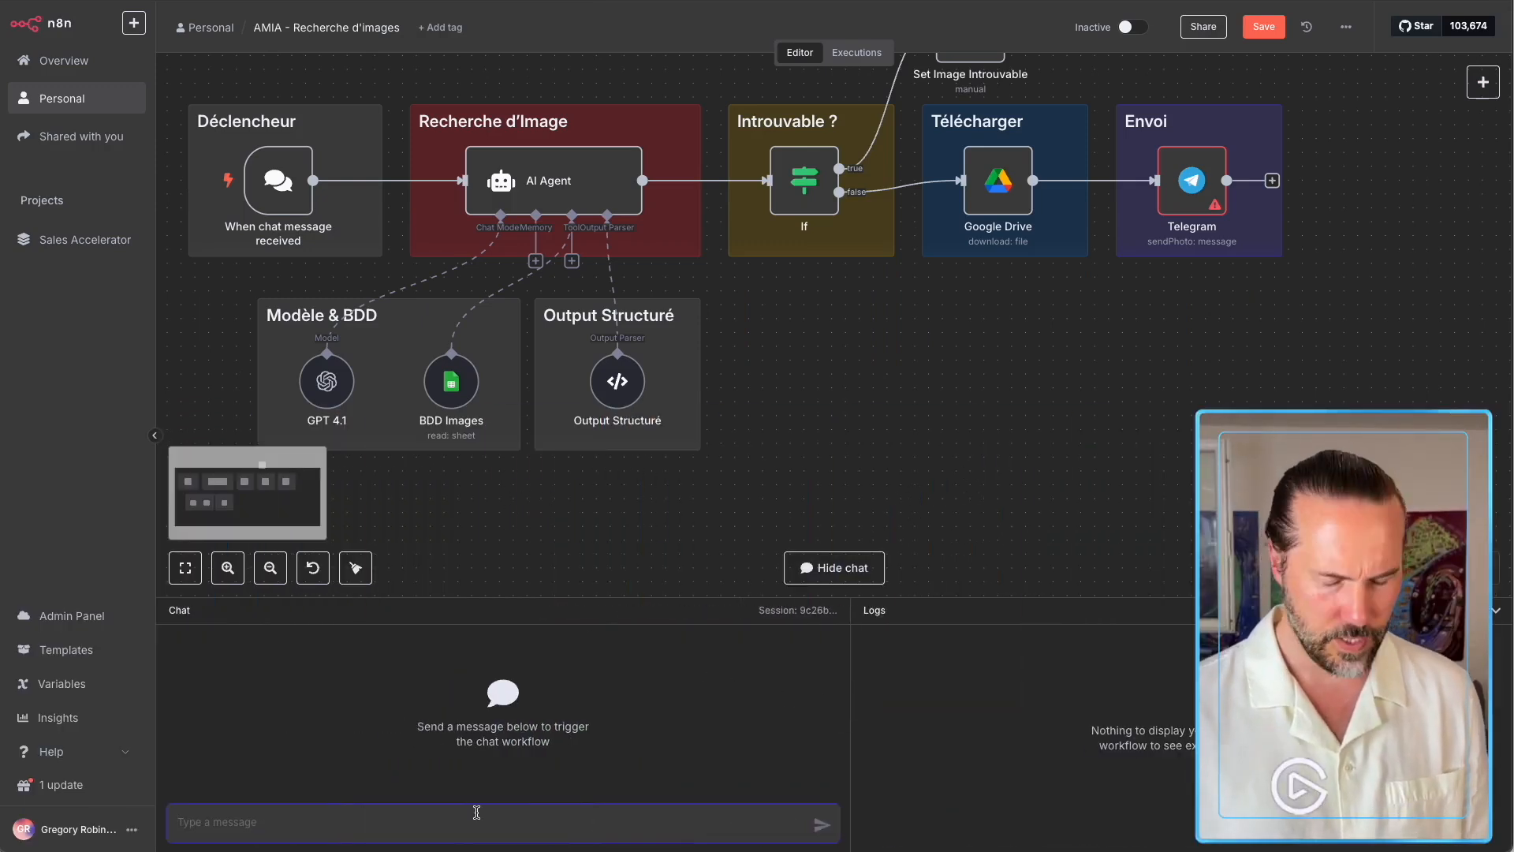
{"action": "type", "text": "E"}
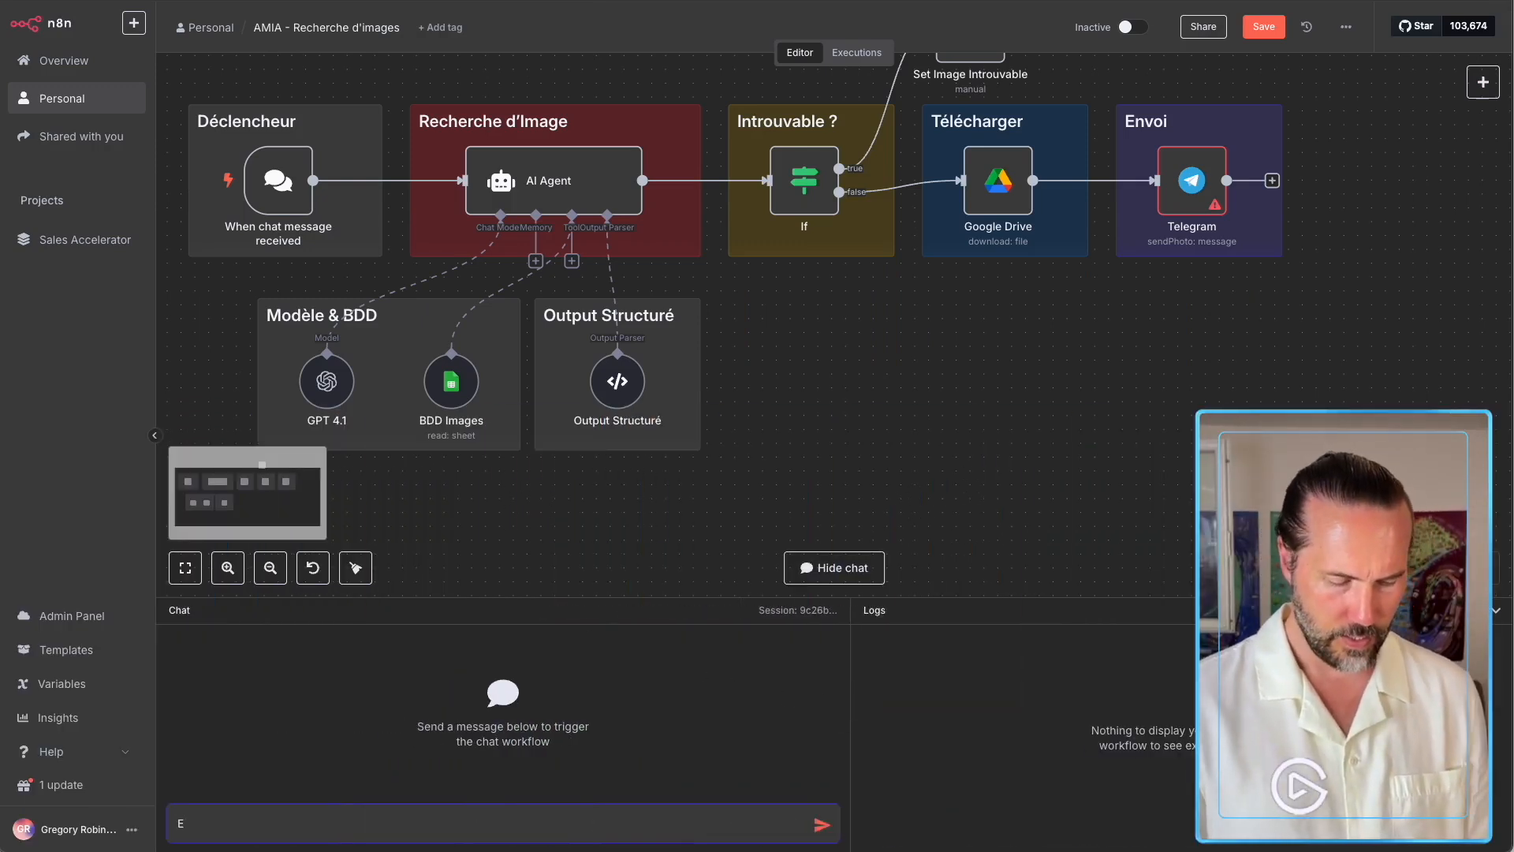
{"action": "key", "text": "BackSpace"}
{"action": "type", "text": "Récupères"}
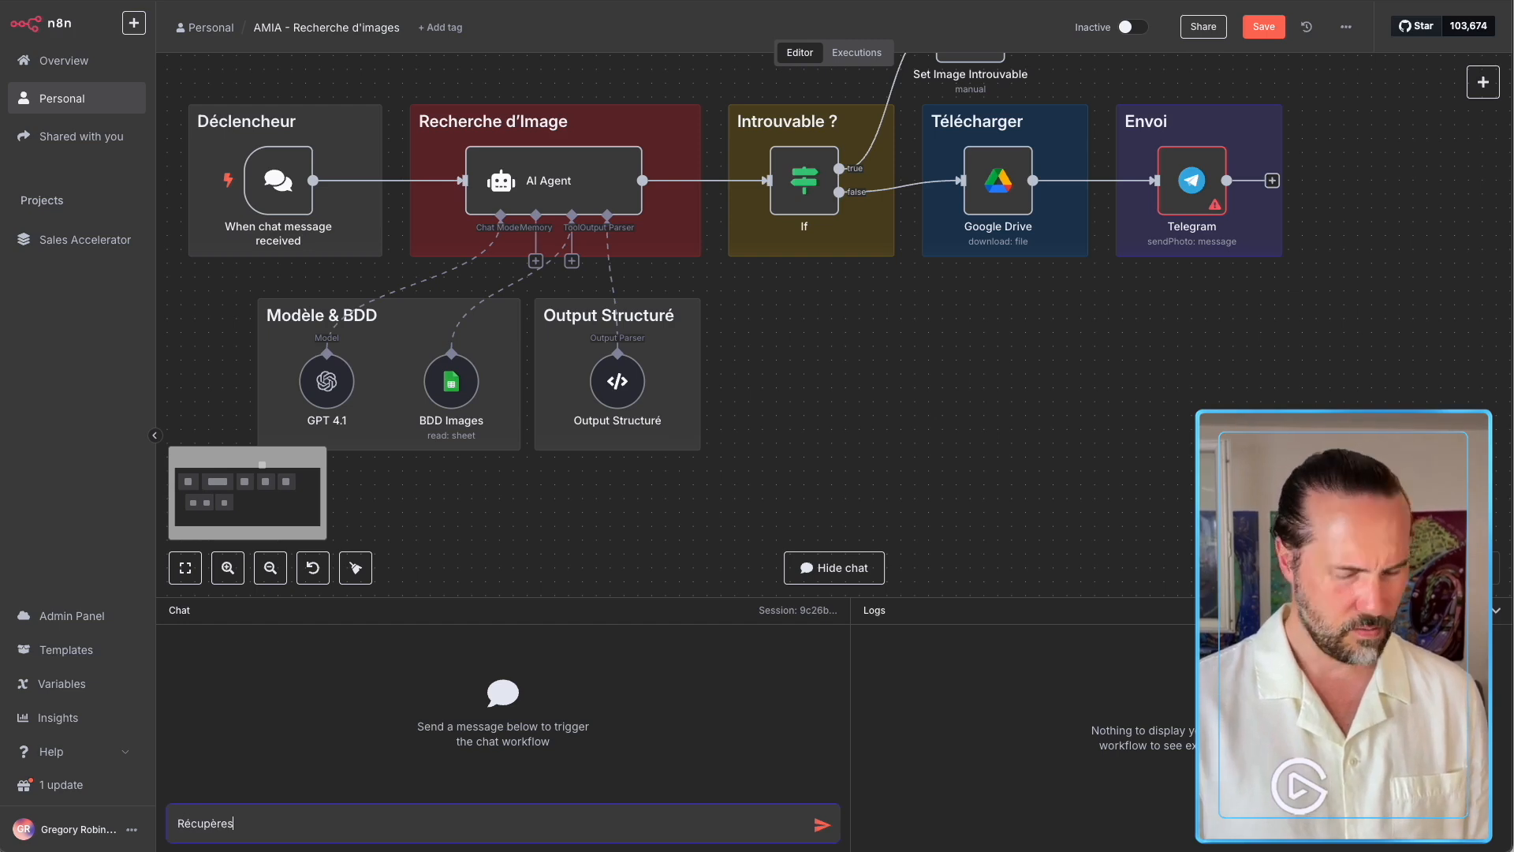
{"action": "key", "text": "BackSpace"}
{"action": "type", "text": "-"}
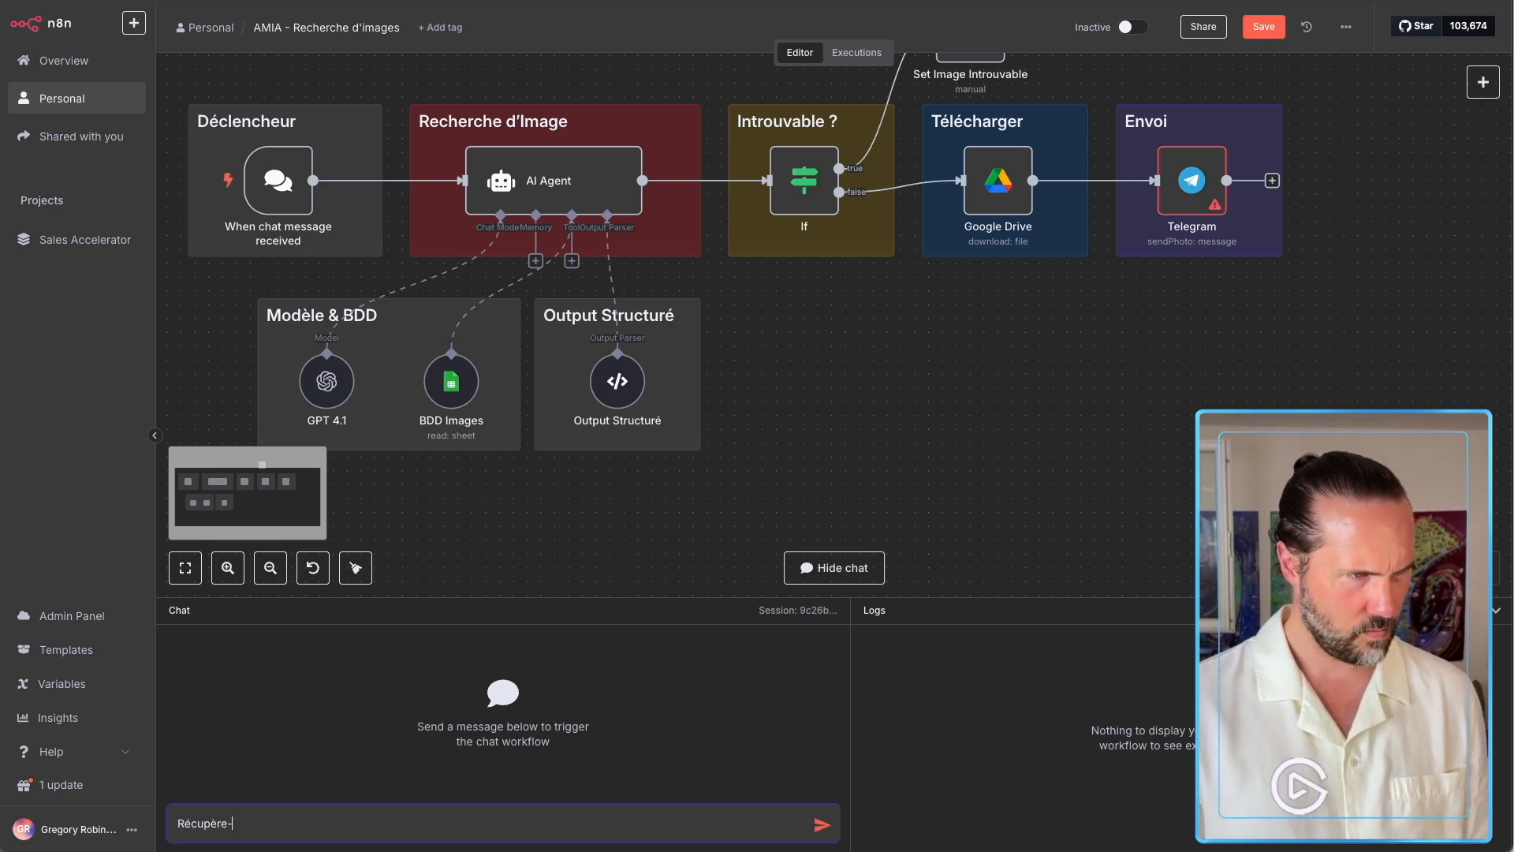
{"action": "key", "text": "BackSpace"}
{"action": "key", "text": "BackSpace"}
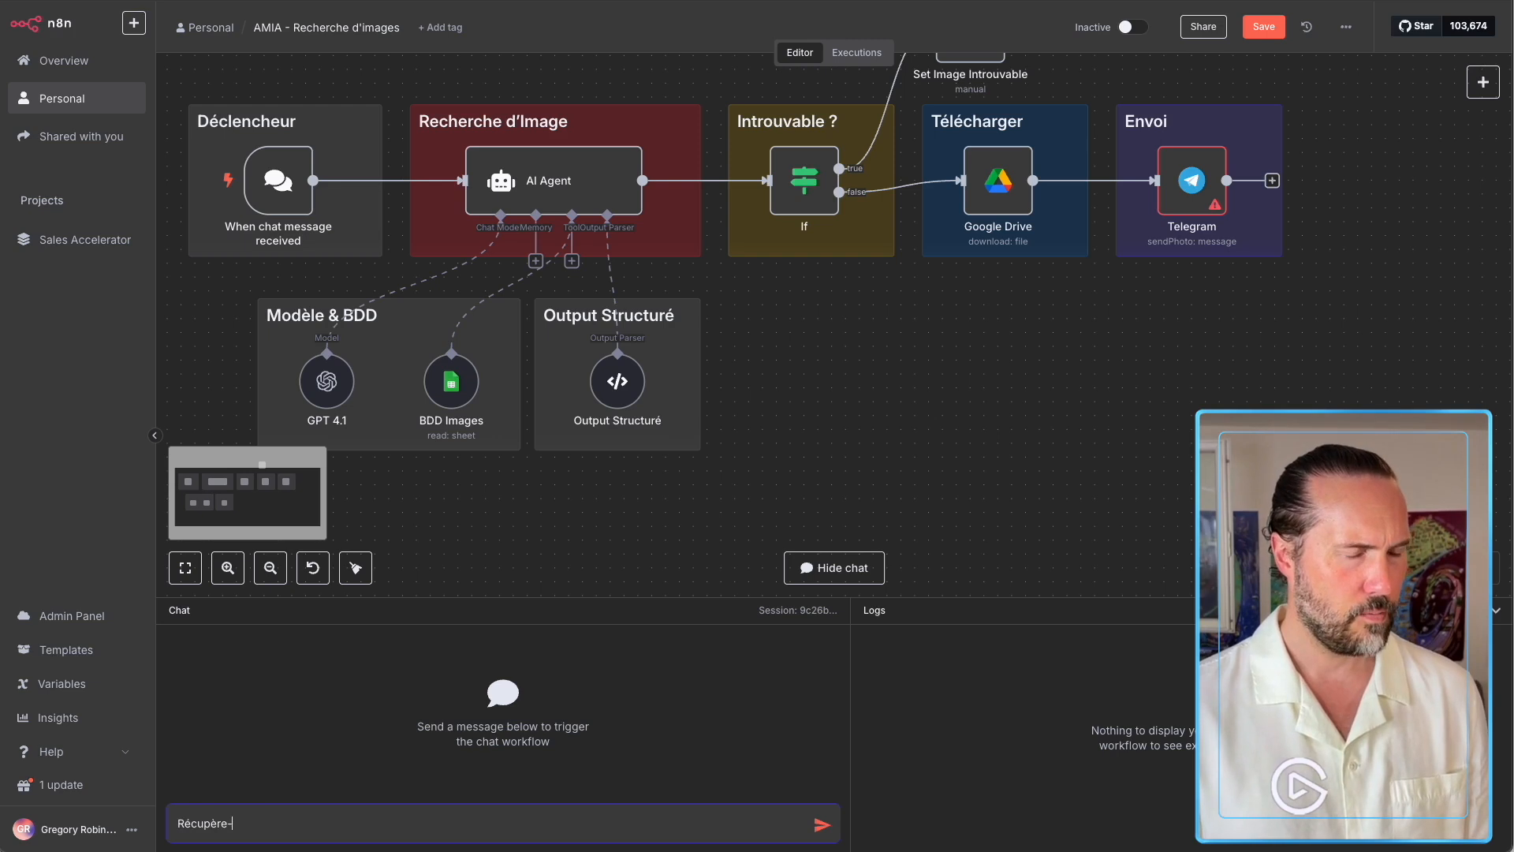
{"action": "type", "text": "moi"}
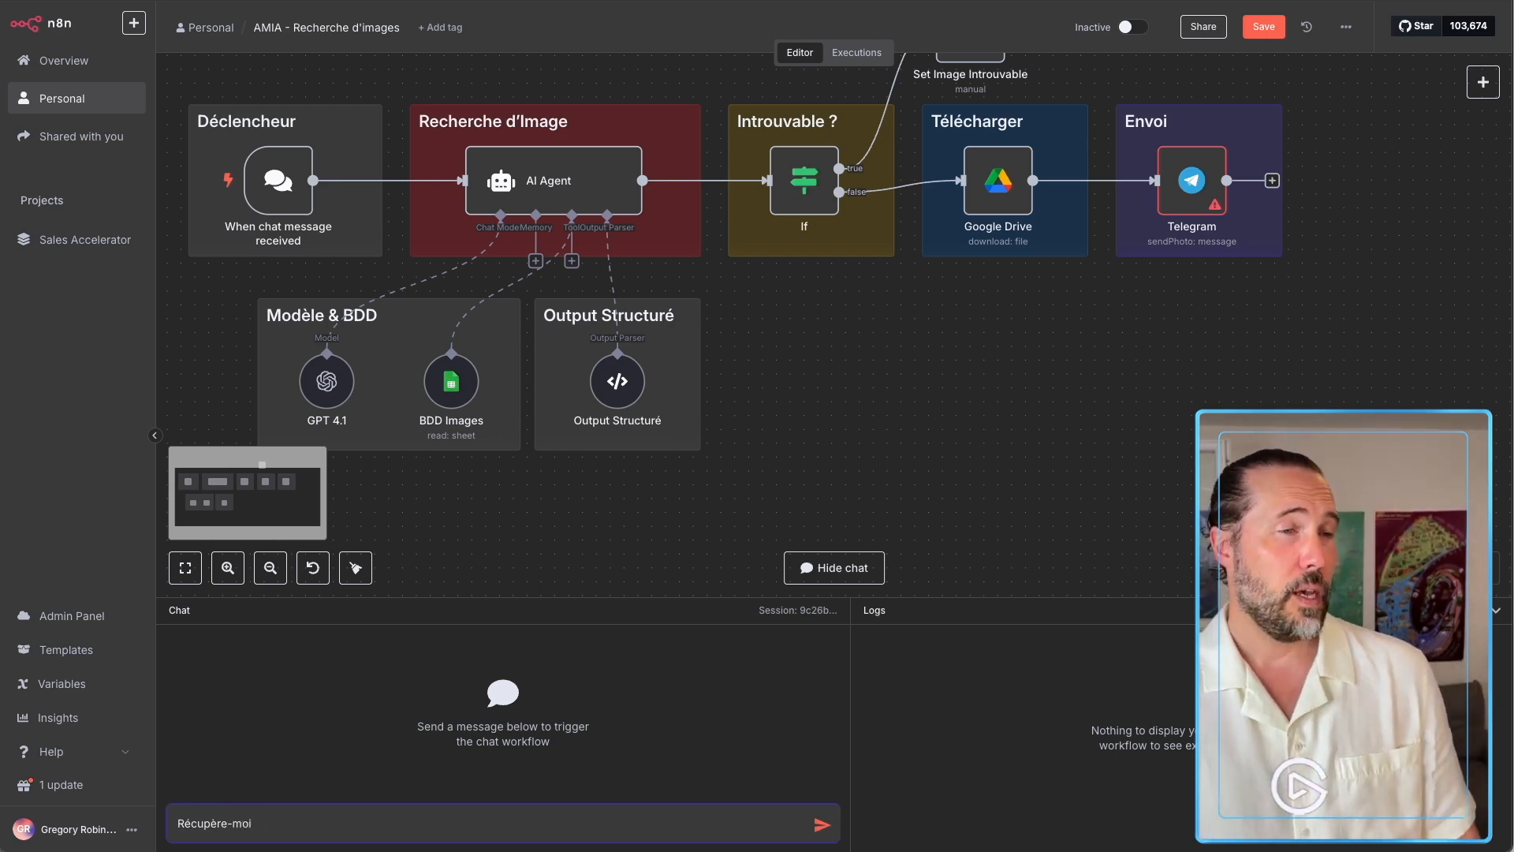
{"action": "type", "text": " l'image sur l'impotantce d"}
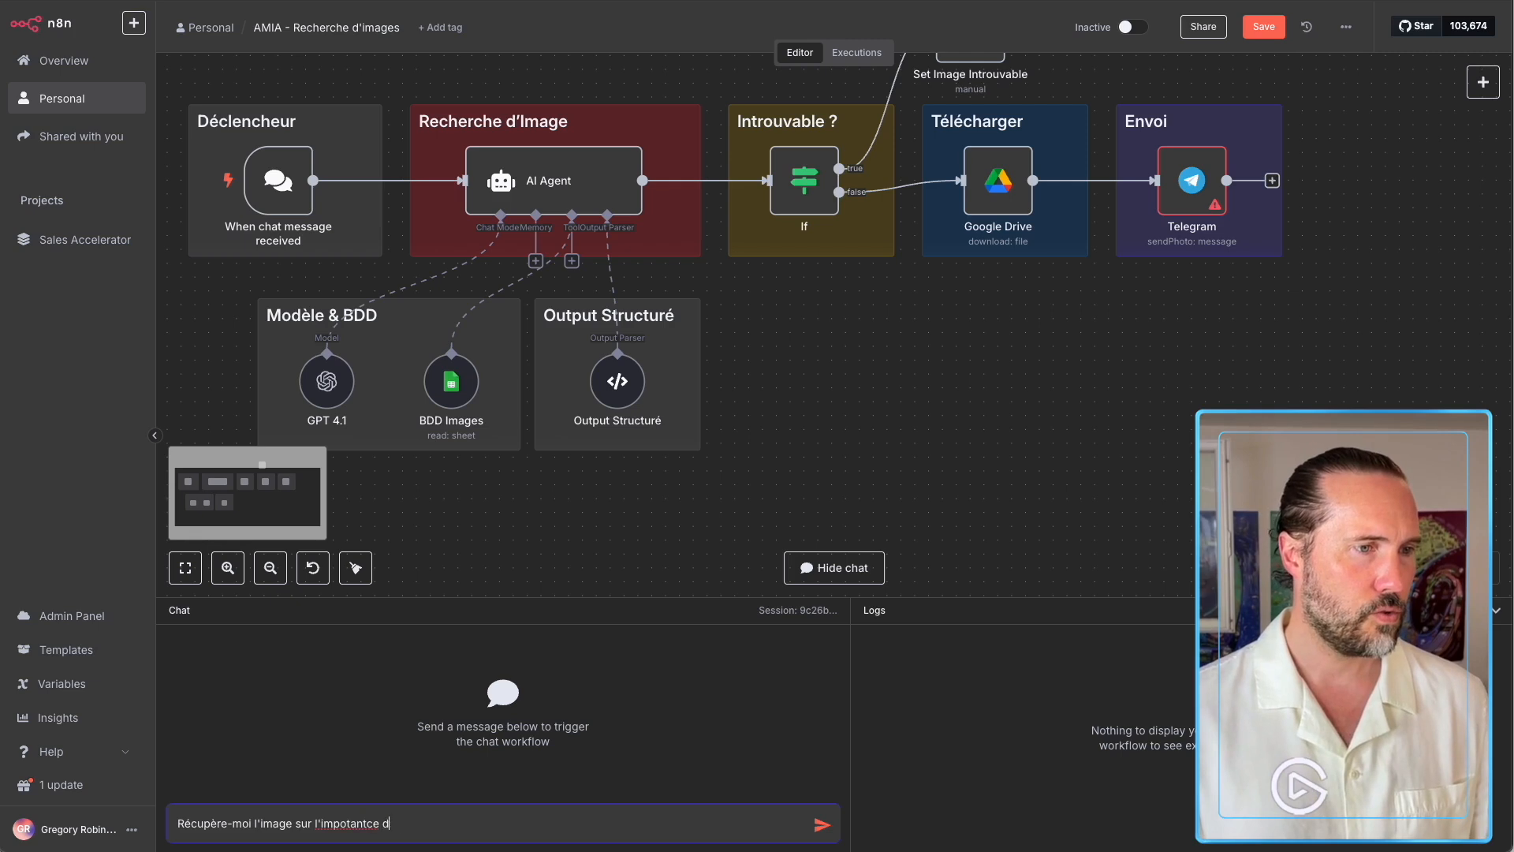
{"action": "key", "text": "BackSpace"}
{"action": "key", "text": "BackSpace"}
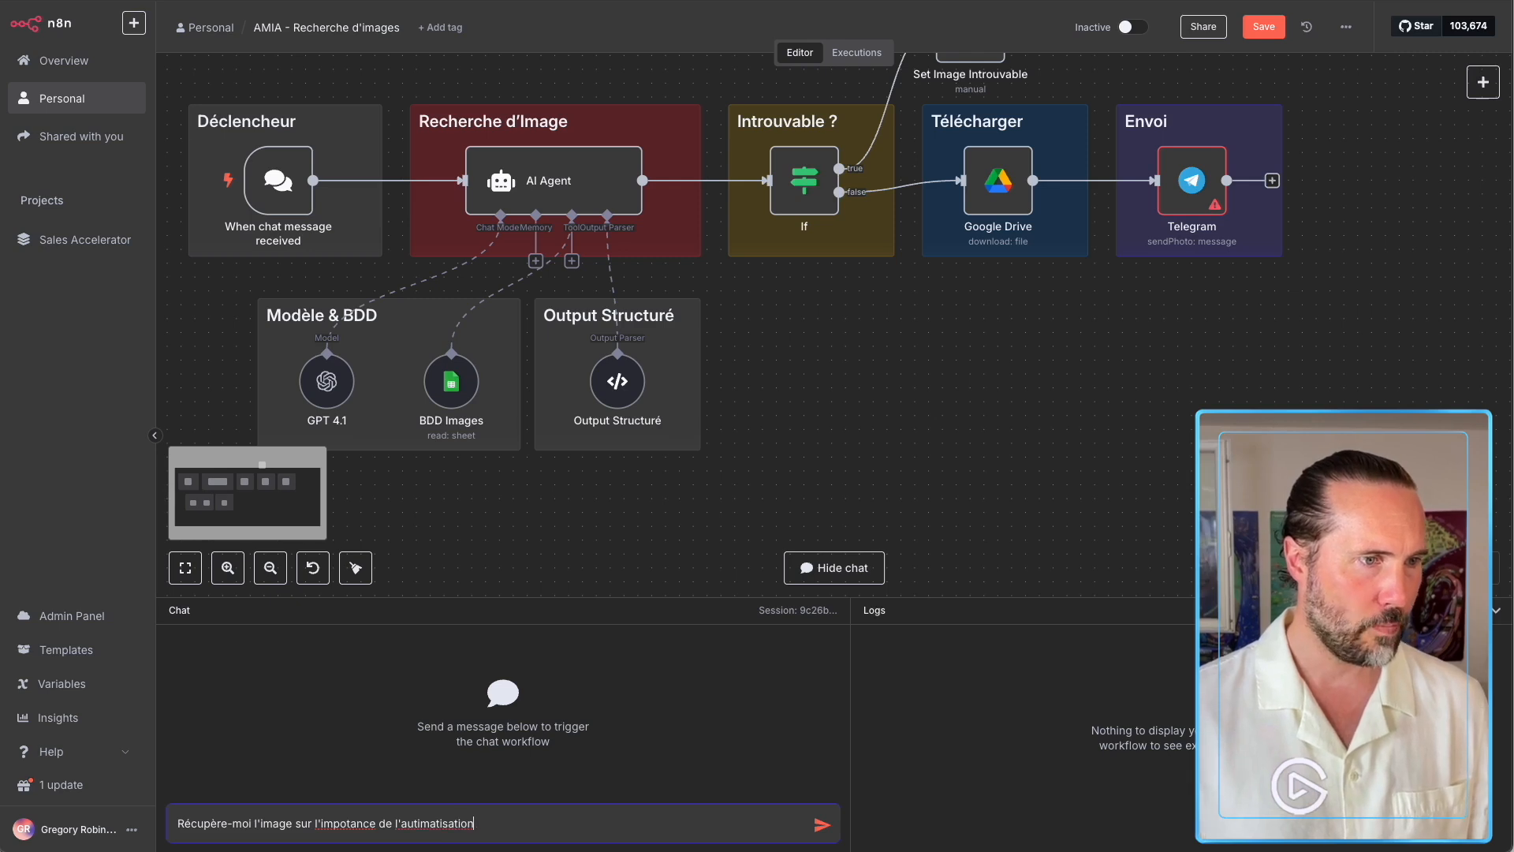
{"action": "type", "text": "o"}
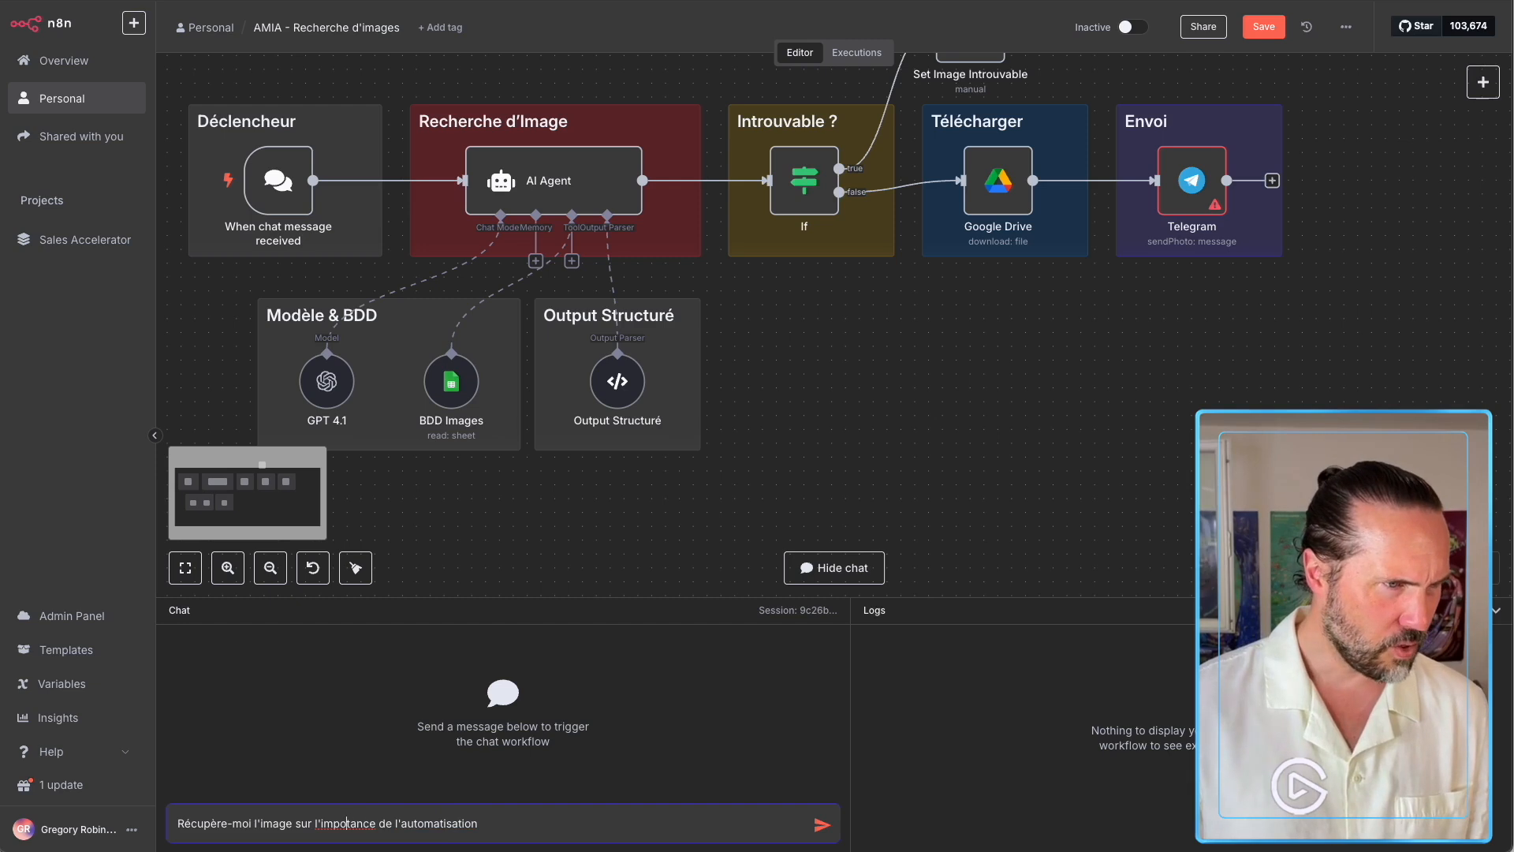
{"action": "type", "text": "r"}
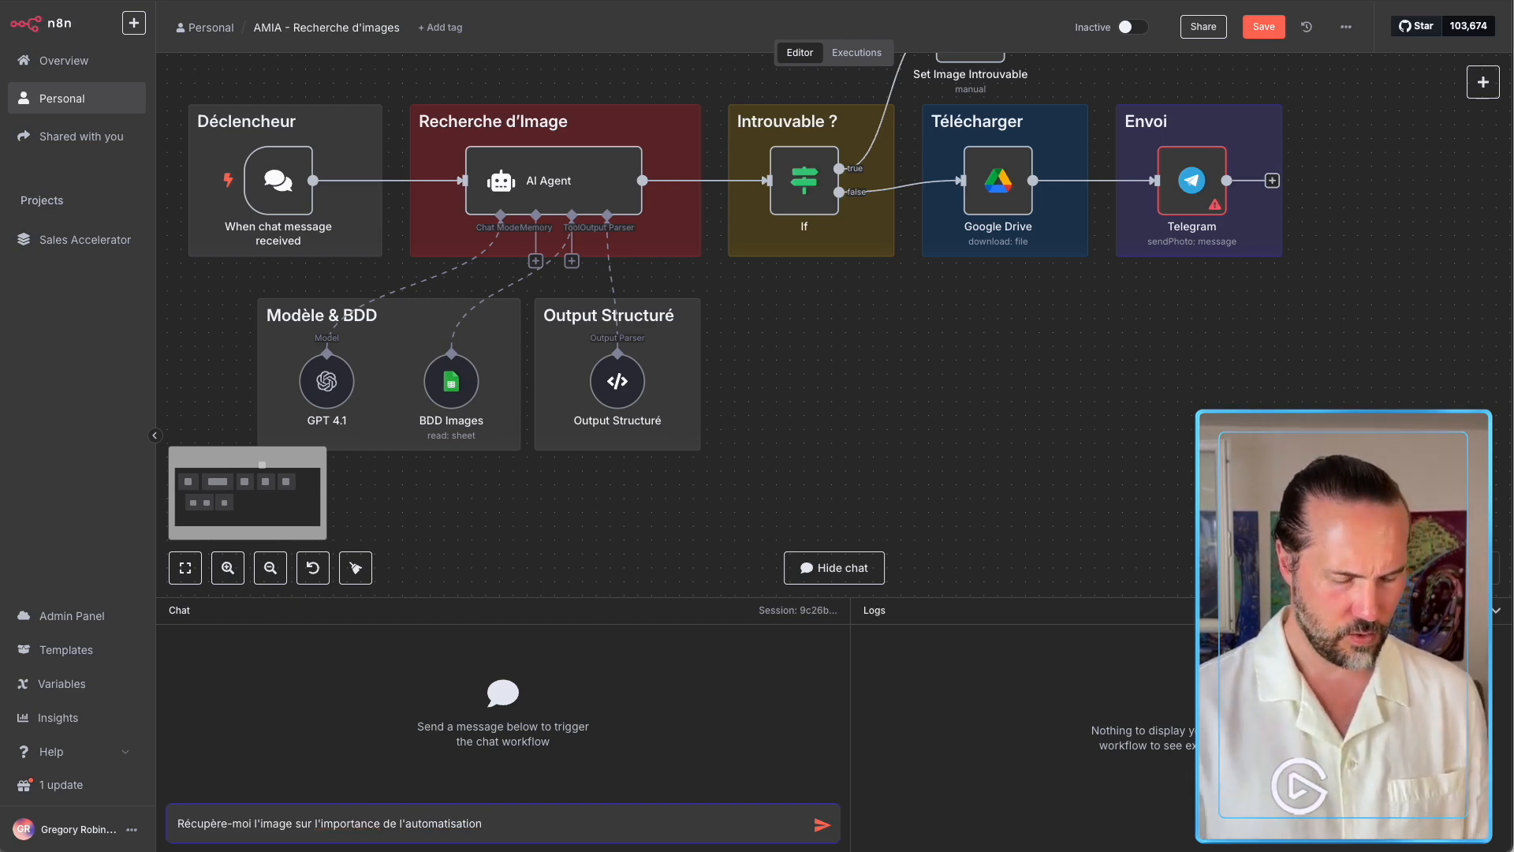
{"action": "type", "text": "uin 2"}
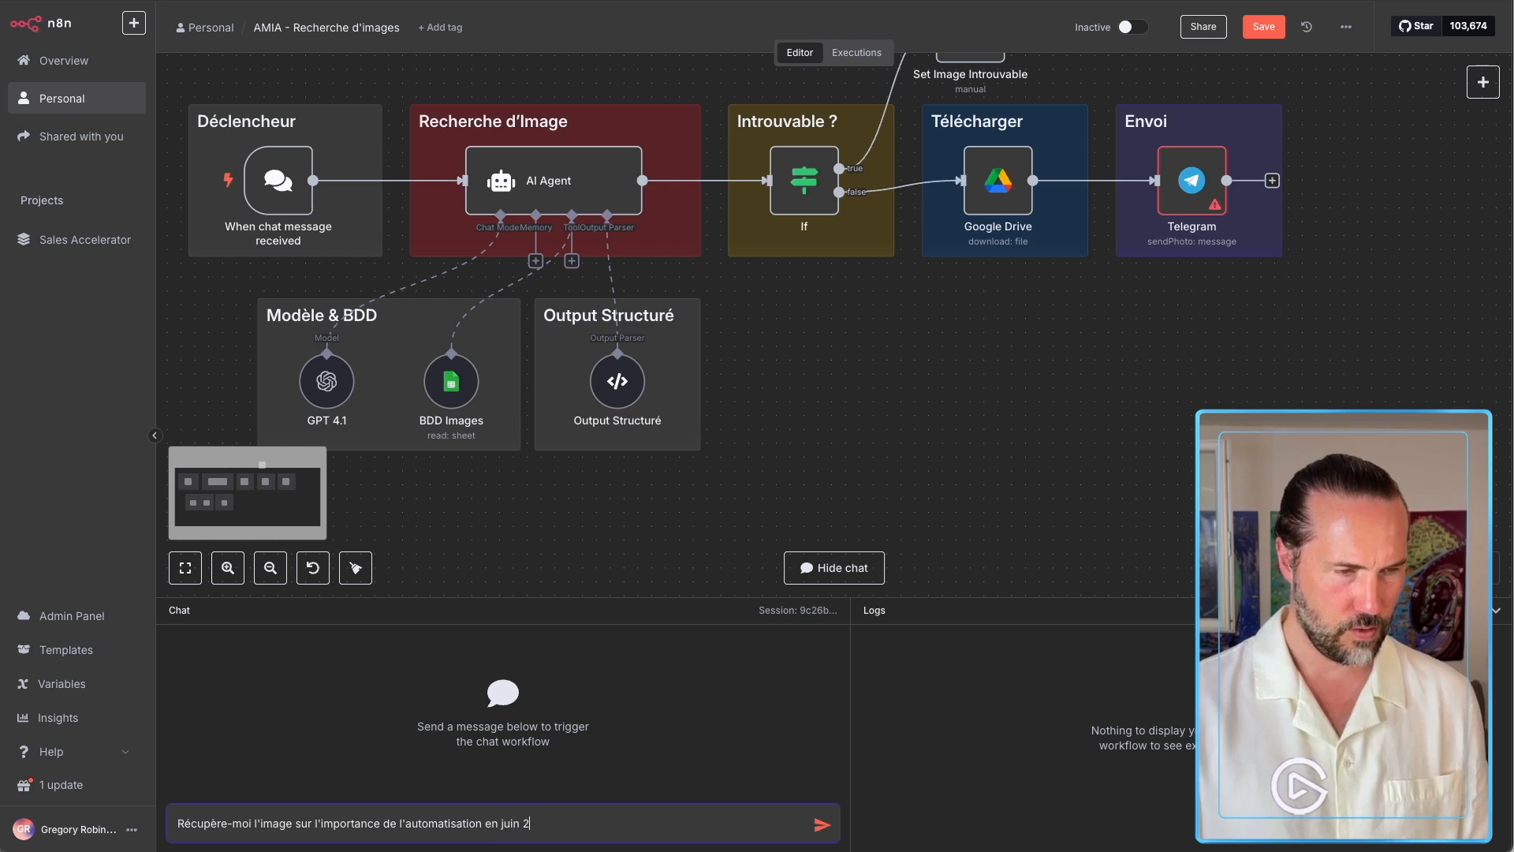
{"action": "type", "text": "25"}
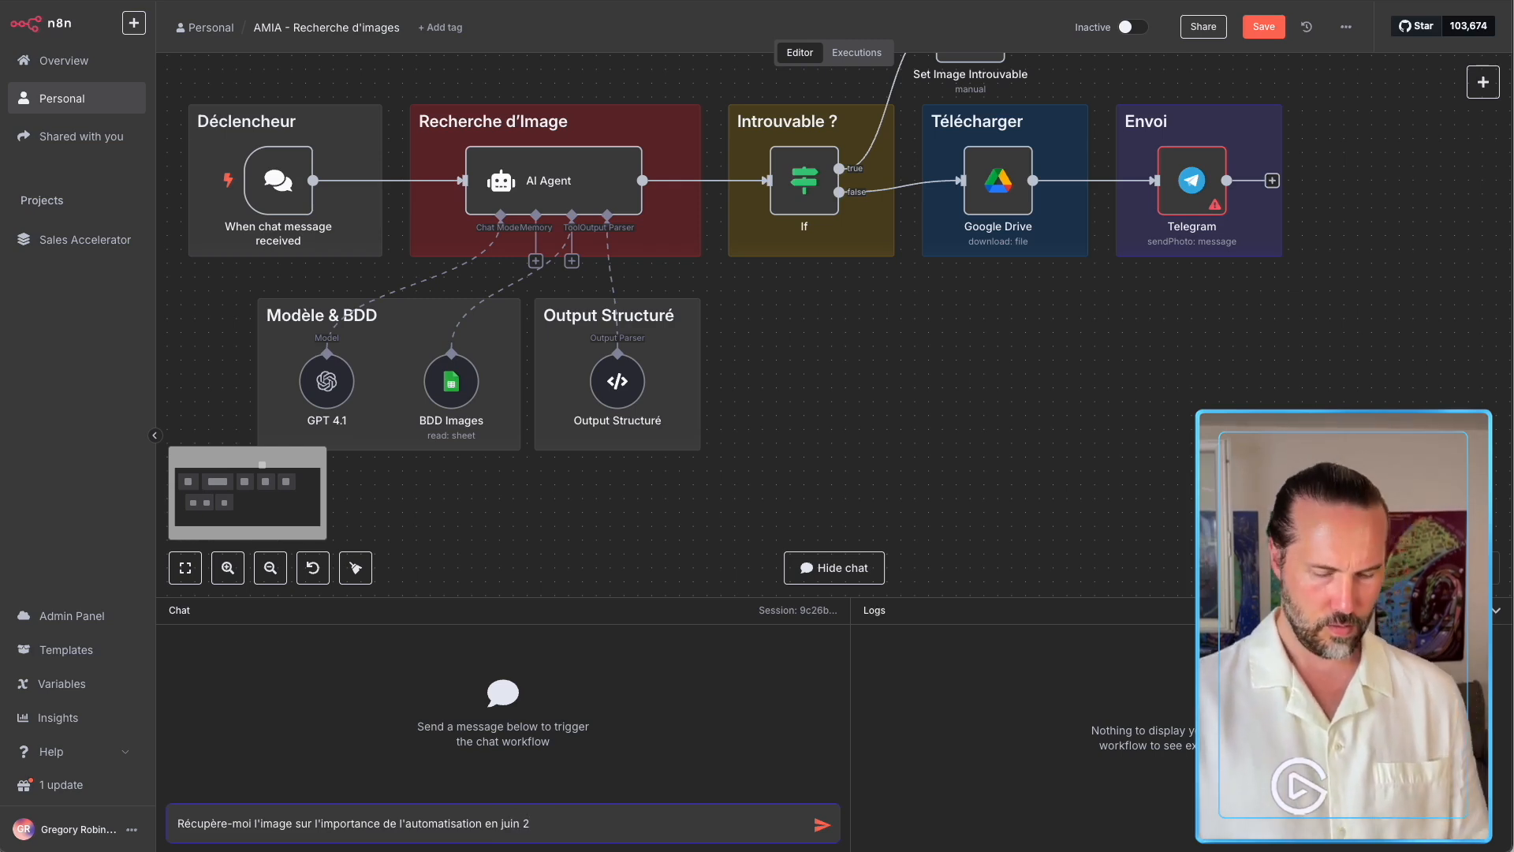
{"action": "type", "text": "5"}
{"action": "key", "text": "Return"}
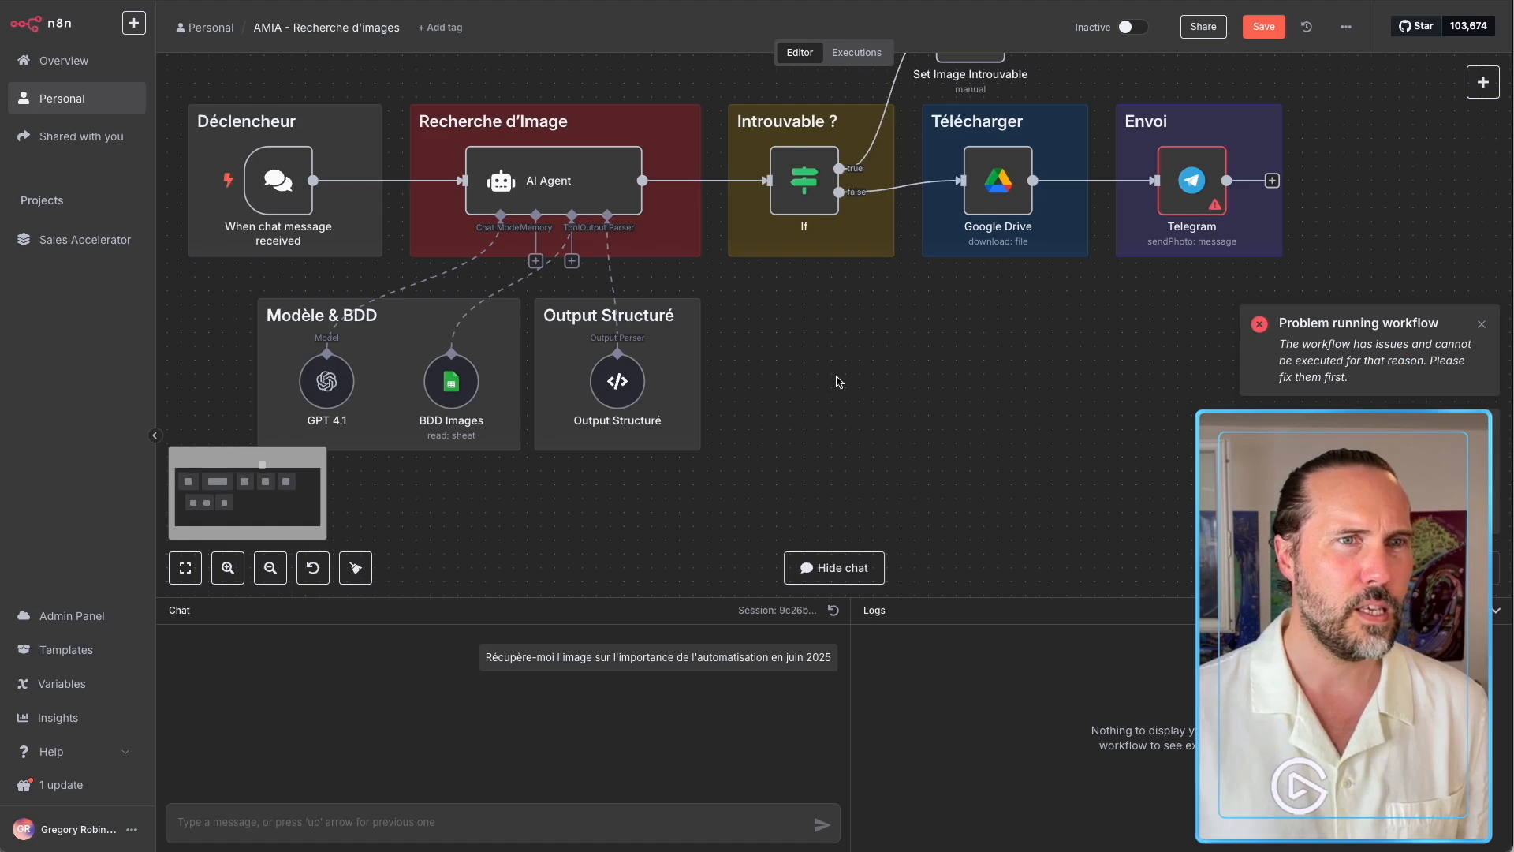
Set the Telegram node's Chat ID to 123 and save the workflow.
{"action": "scroll", "coordinate": [166, 188], "scroll_direction": "up", "scroll_amount": 2}
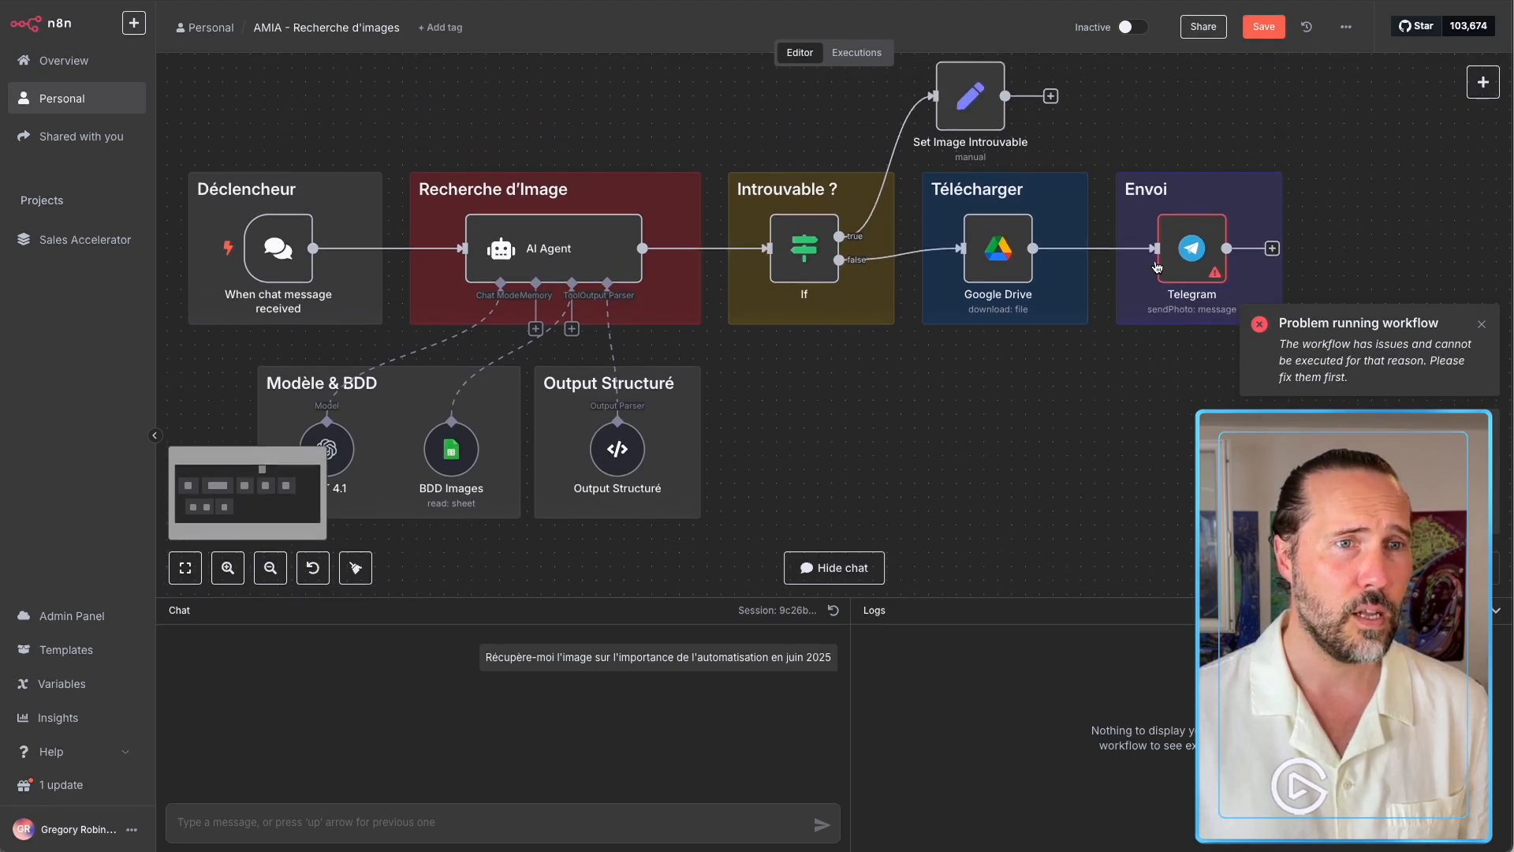
{"action": "double_click", "coordinate": [1183, 257]}
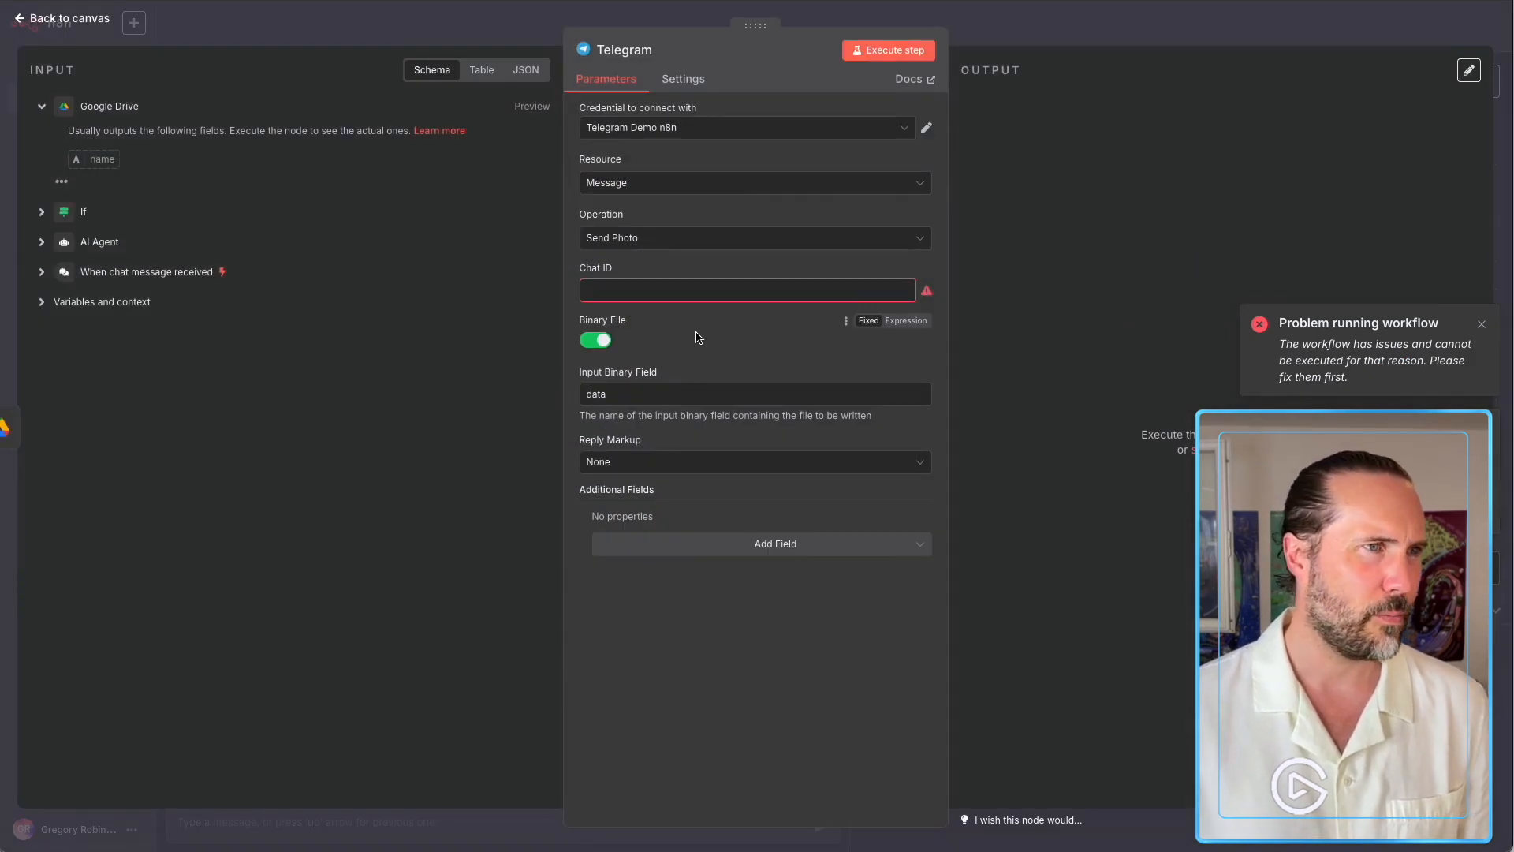
{"action": "left_click", "coordinate": [708, 287]}
{"action": "type", "text": "123"}
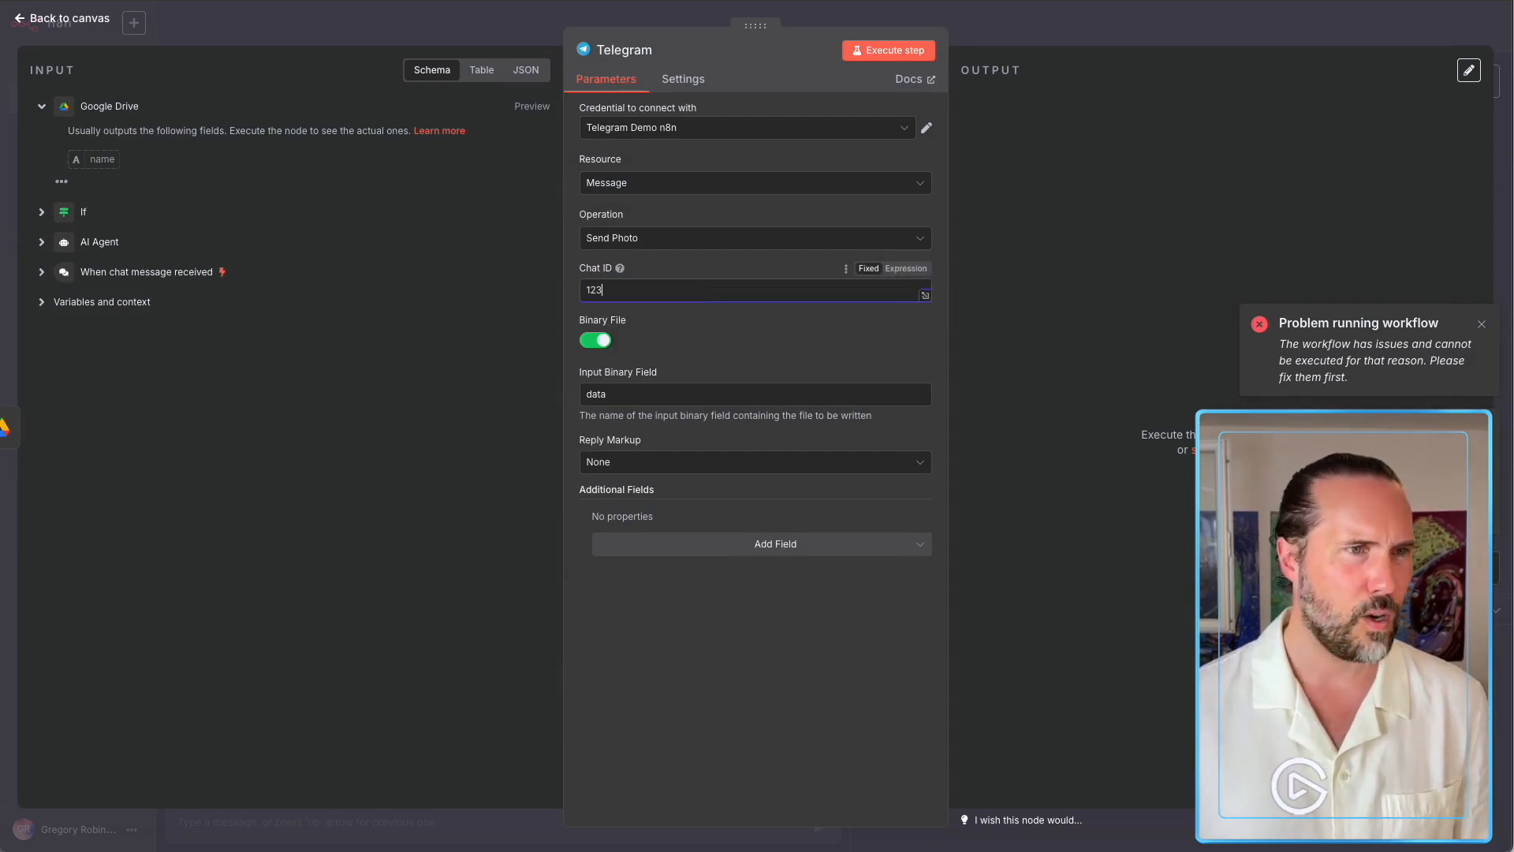
{"action": "left_click", "coordinate": [1035, 41]}
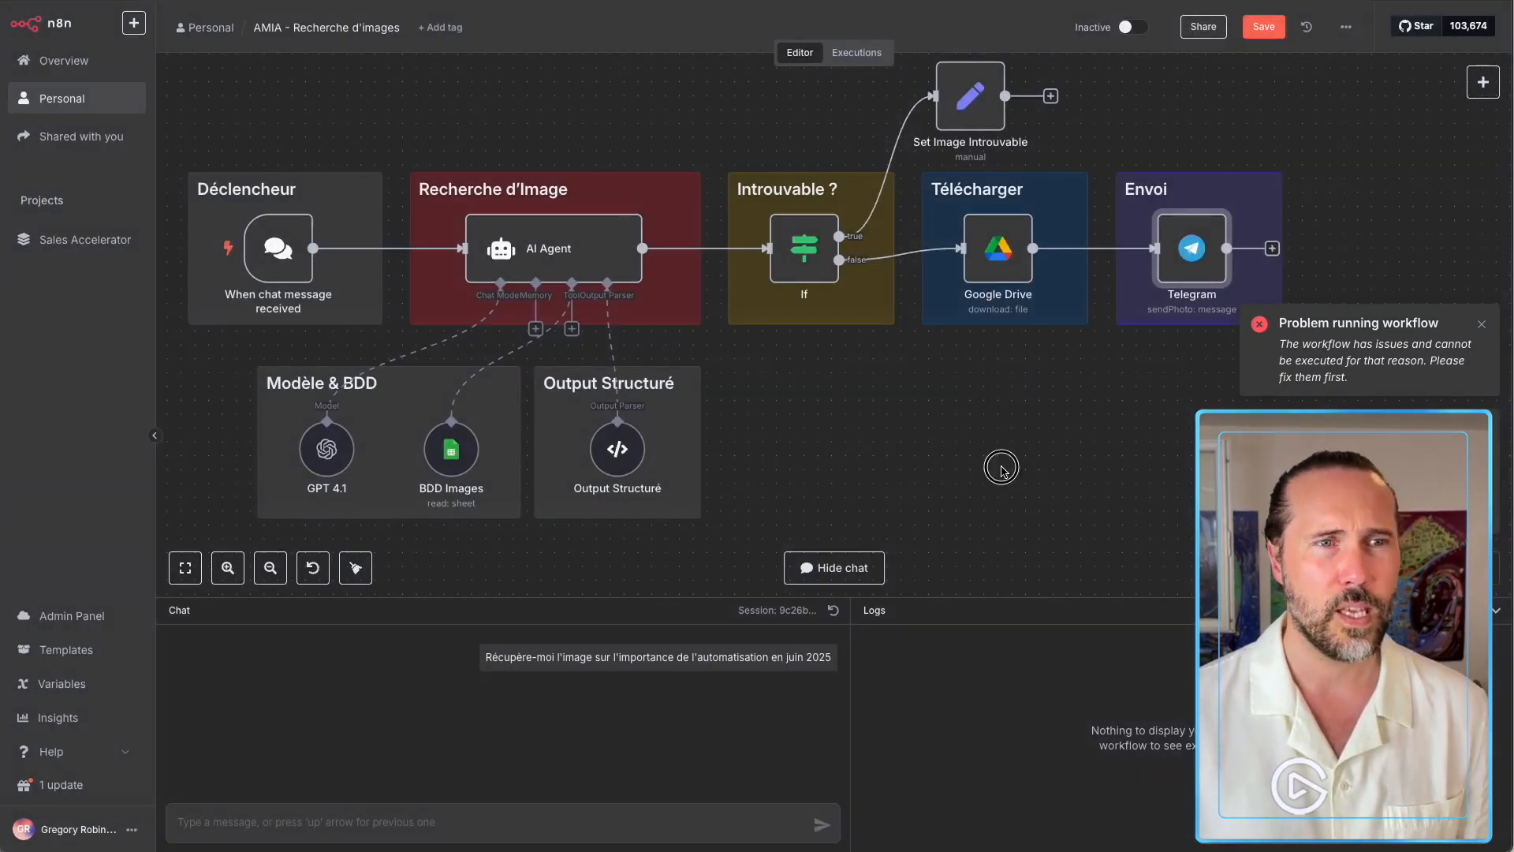
{"action": "left_click", "coordinate": [1262, 30]}
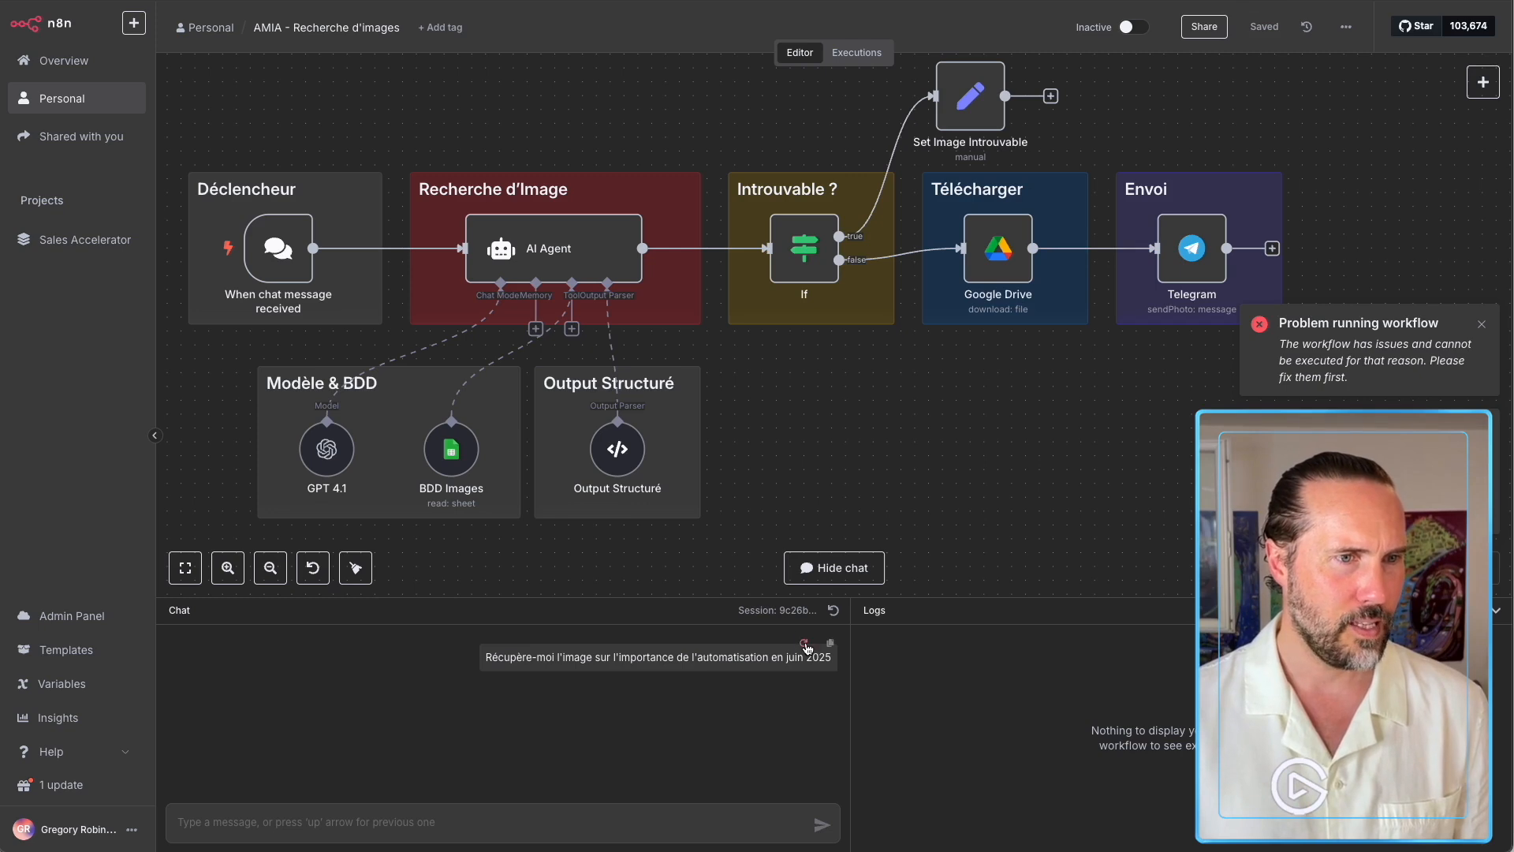
Resend the chat message and examine the From Google Drive error details in the Google Drive node.
{"action": "left_click", "coordinate": [804, 644]}
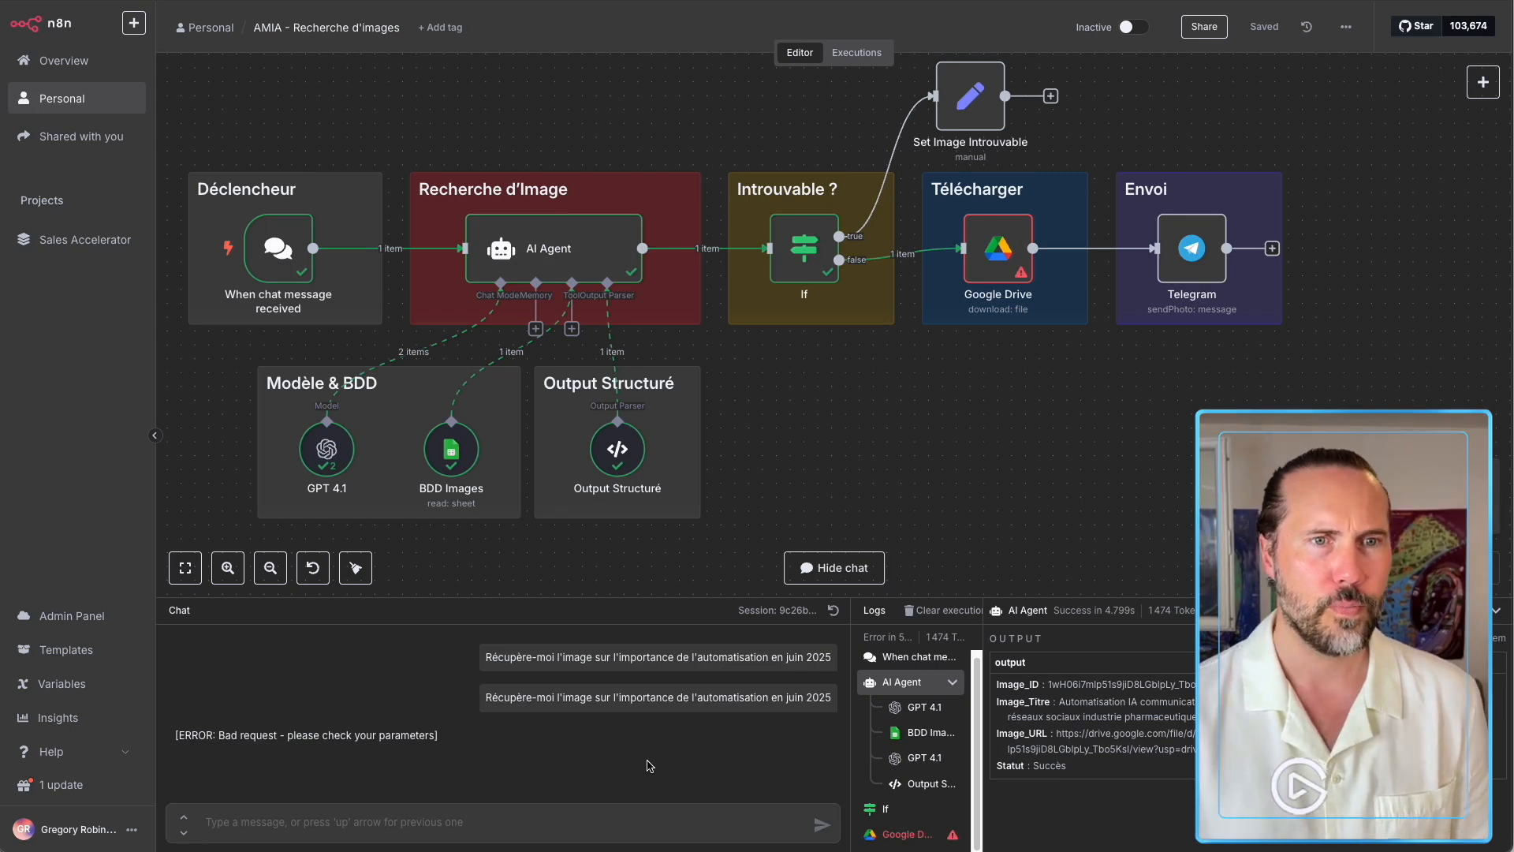
{"action": "double_click", "coordinate": [1000, 246]}
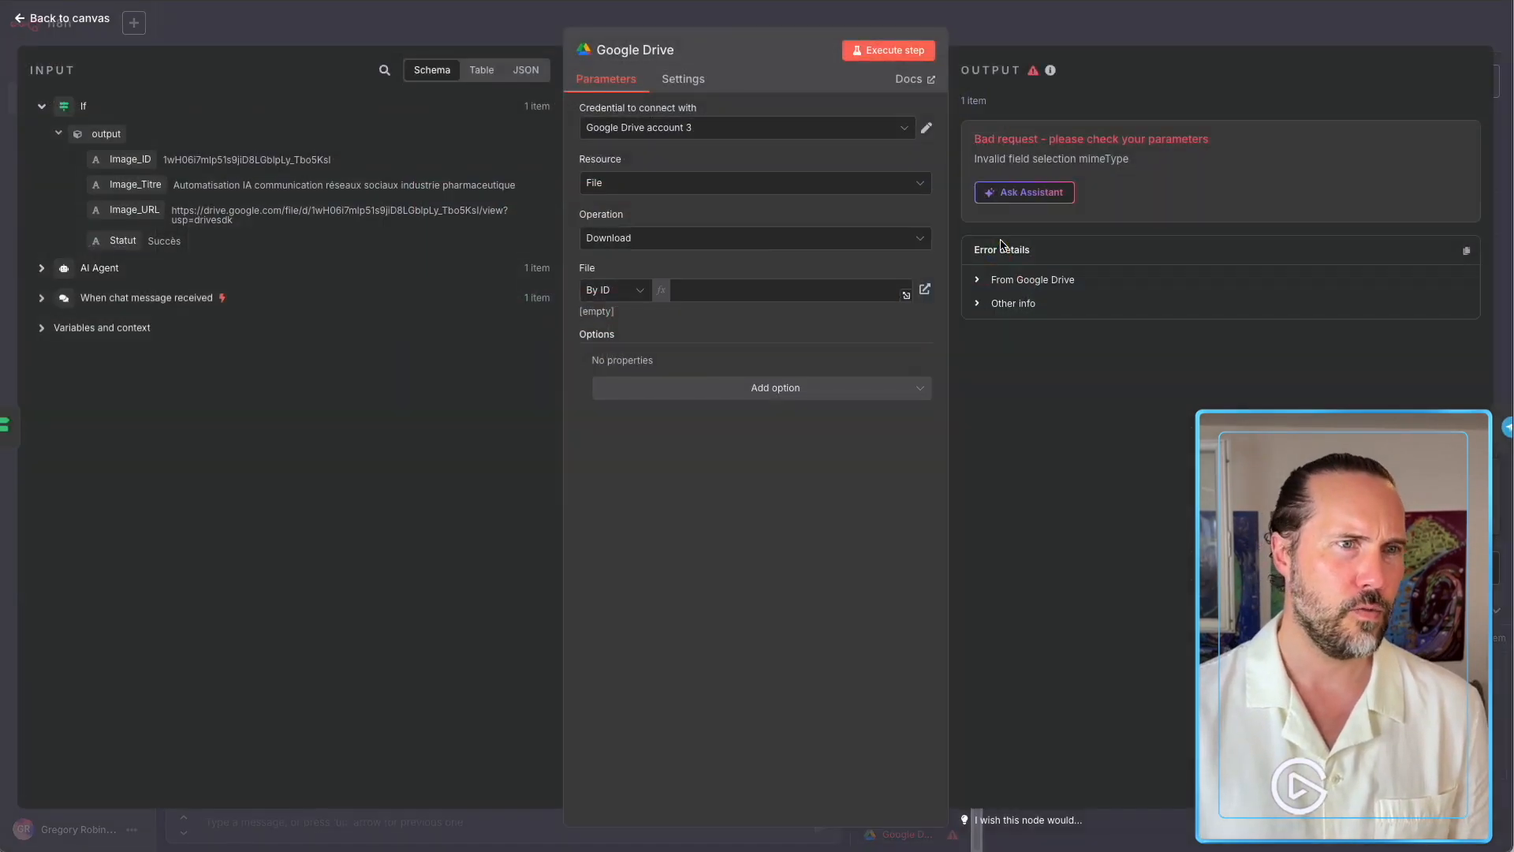
{"action": "left_click", "coordinate": [978, 279]}
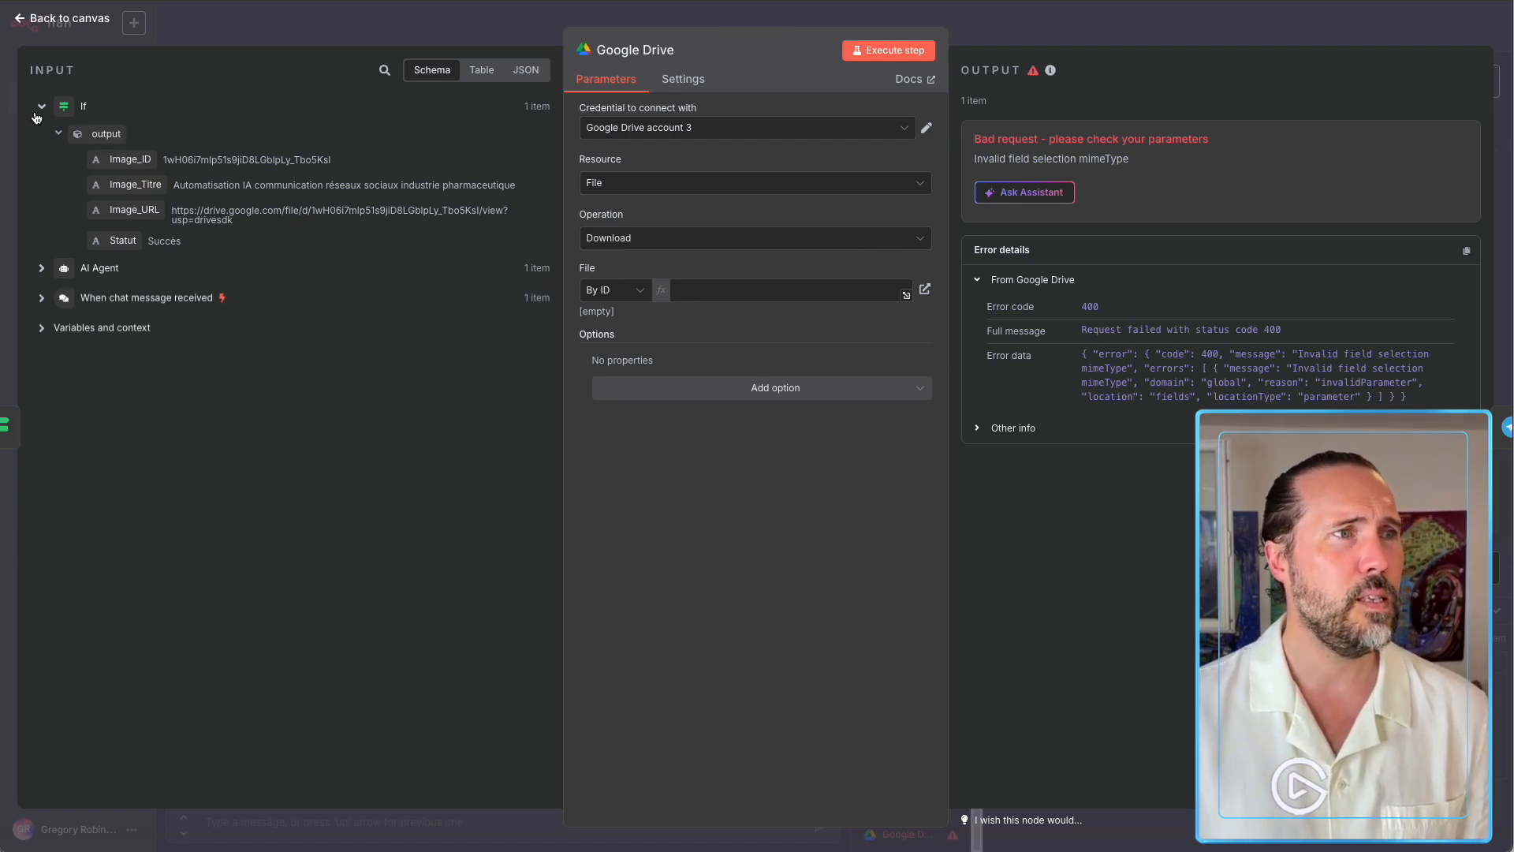
Map the If output's Image_ID to the Google Drive node's By ID file field, and rerun the saved workflow with the same chat message.
{"action": "left_click", "coordinate": [136, 161]}
{"action": "left_click_drag", "start_coordinate": [136, 161], "coordinate": [693, 290]}
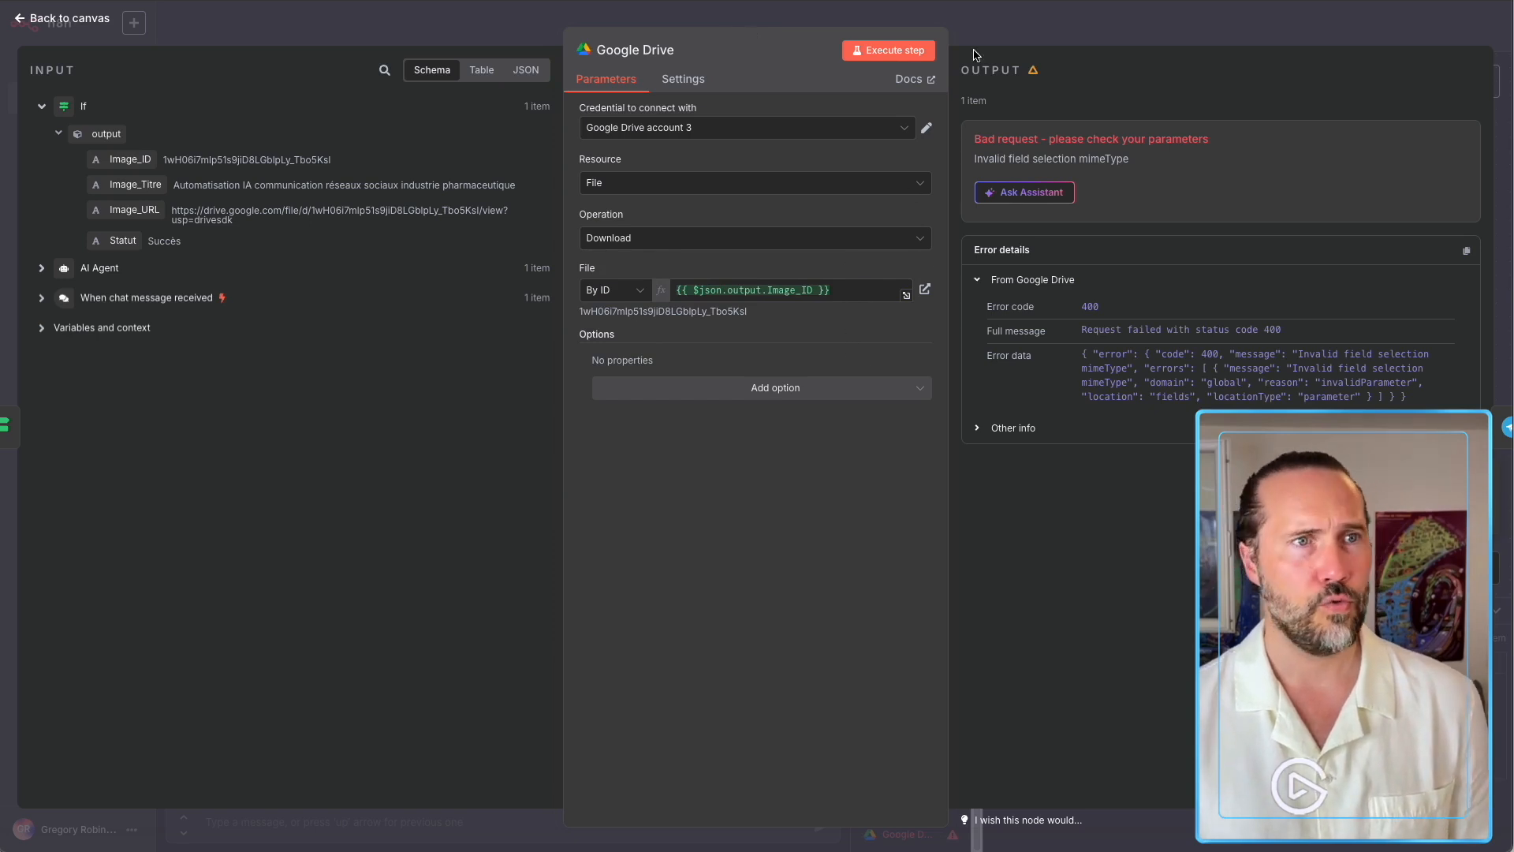
{"action": "key", "text": "Escape"}
{"action": "key", "text": "ctrl+s"}
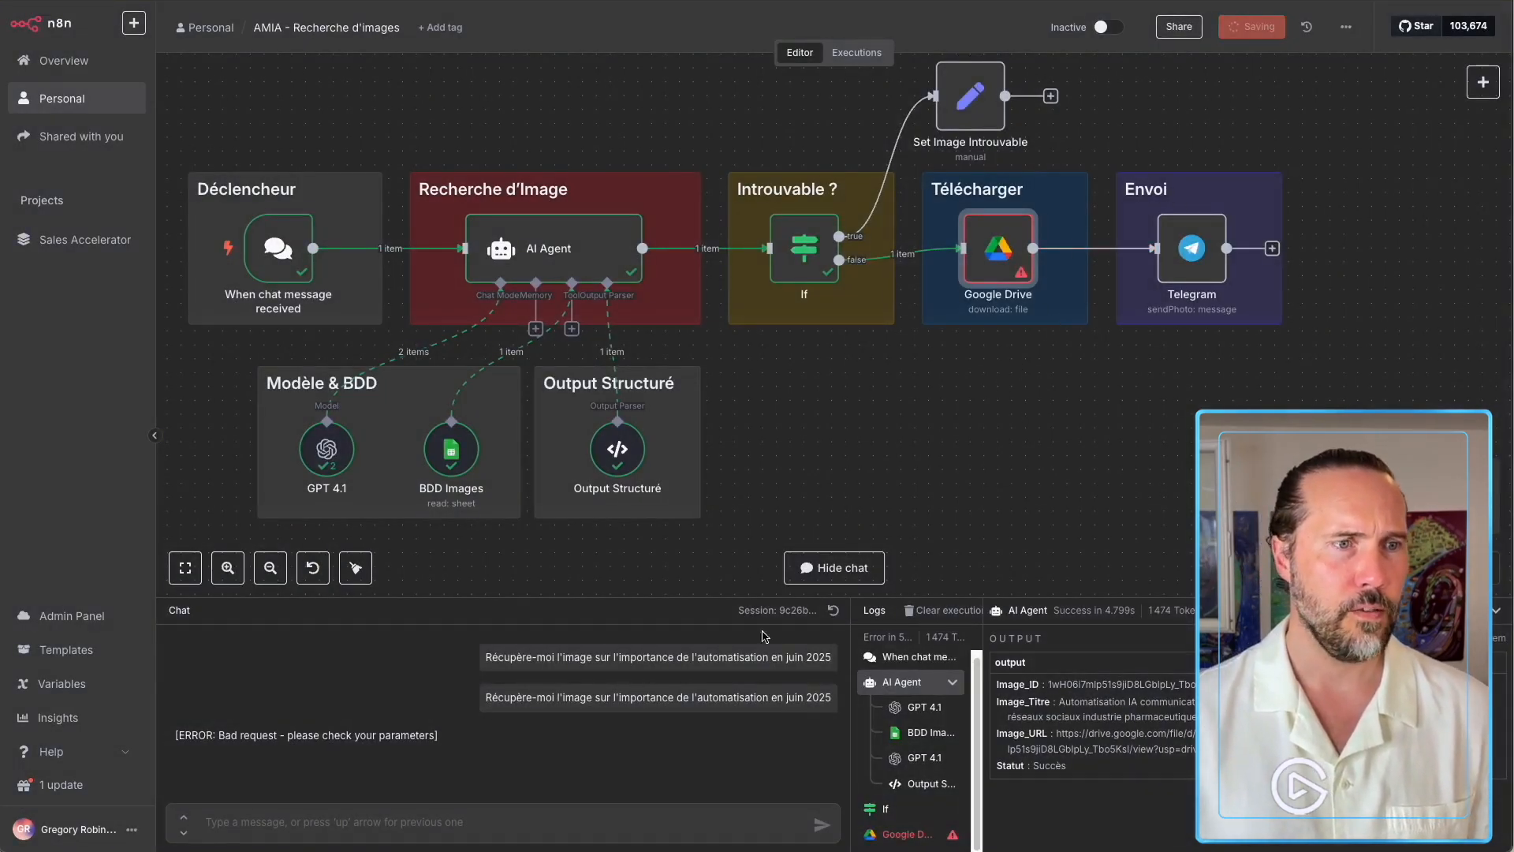
{"action": "left_click", "coordinate": [807, 688]}
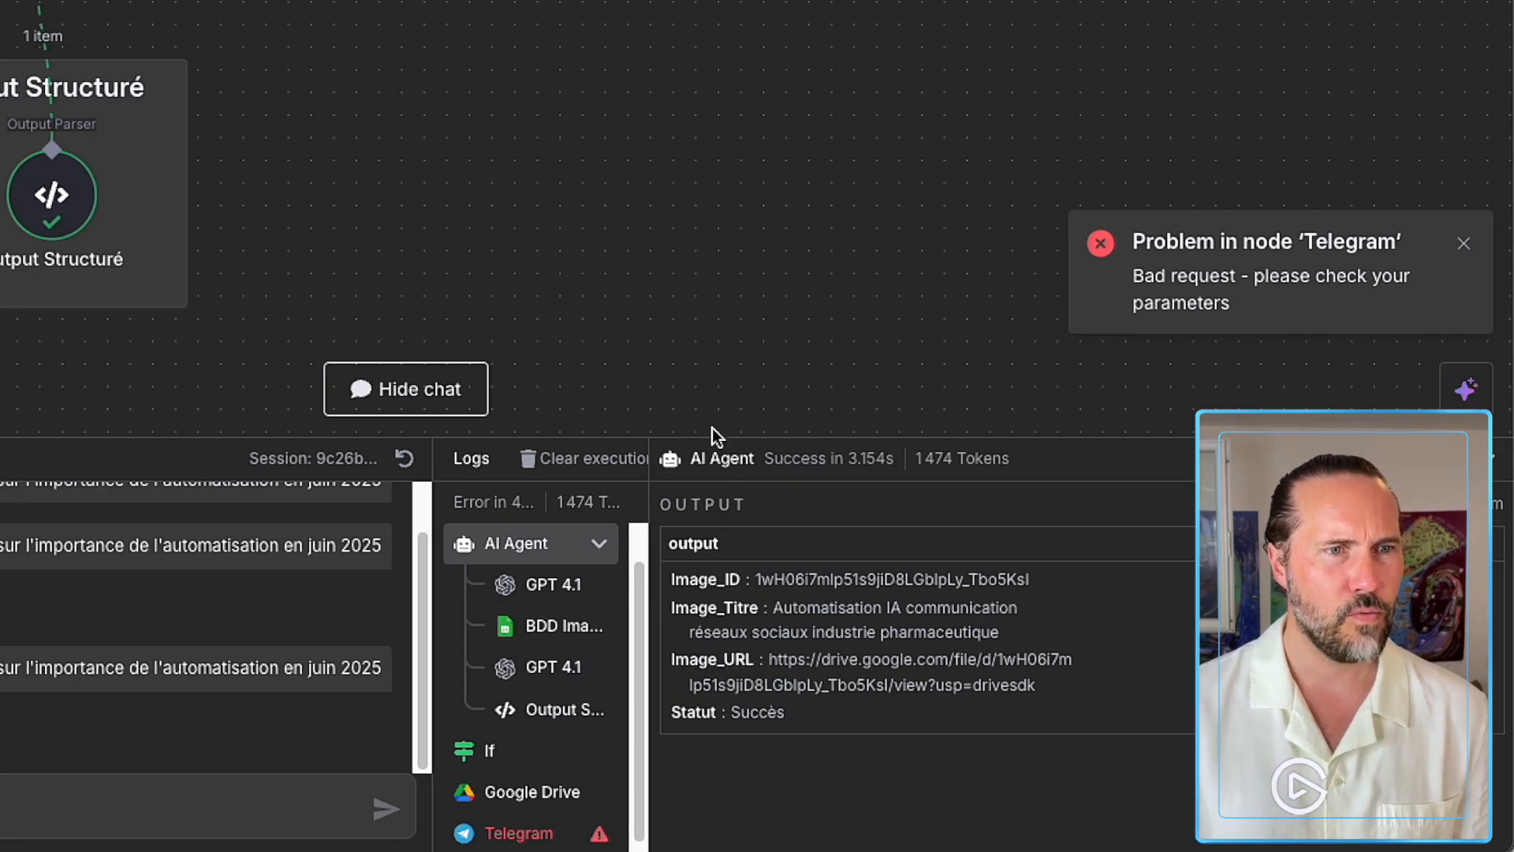
{"action": "left_click_drag", "start_coordinate": [769, 659], "coordinate": [1039, 686]}
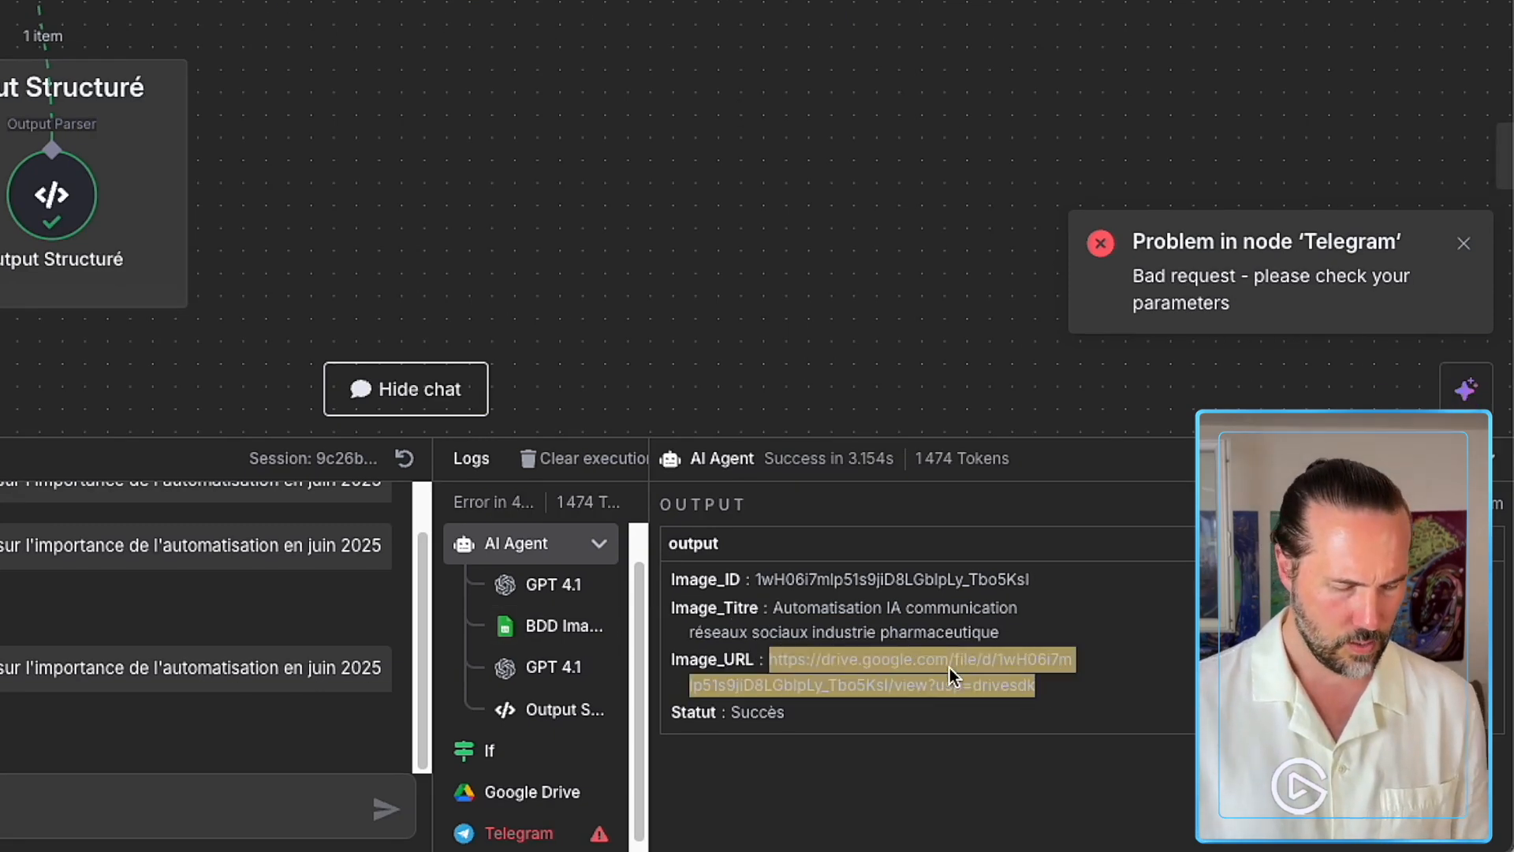
{"action": "key", "text": "super+t"}
{"action": "key", "text": "super+v"}
{"action": "key", "text": "Return"}
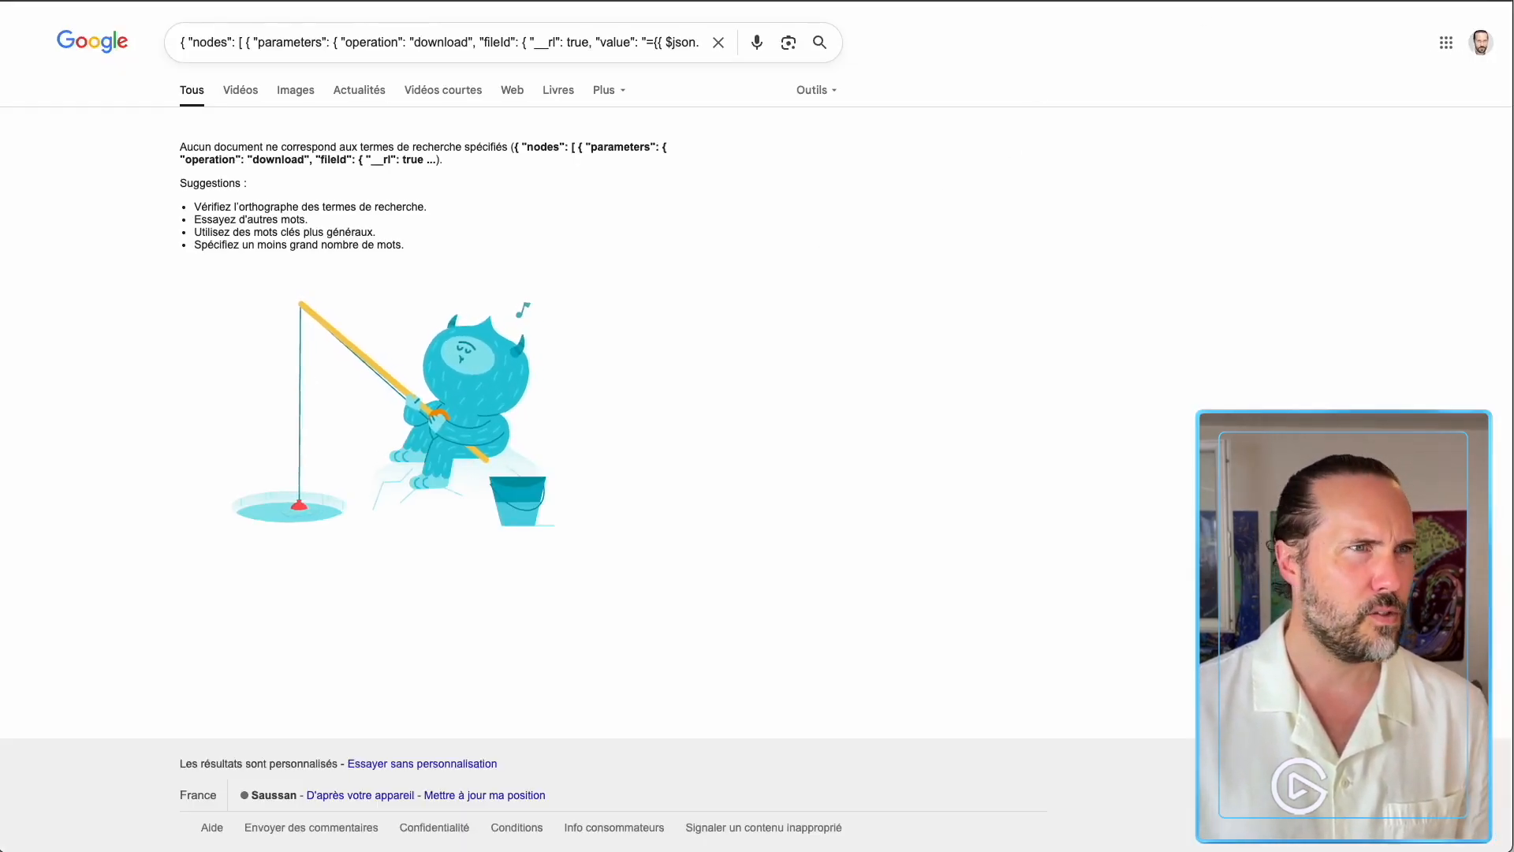
{"action": "key", "text": "super+w"}
Copy the Image_URL from the AI Agent's output log and open it in a new browser tab.
{"action": "left_click", "coordinate": [1059, 740]}
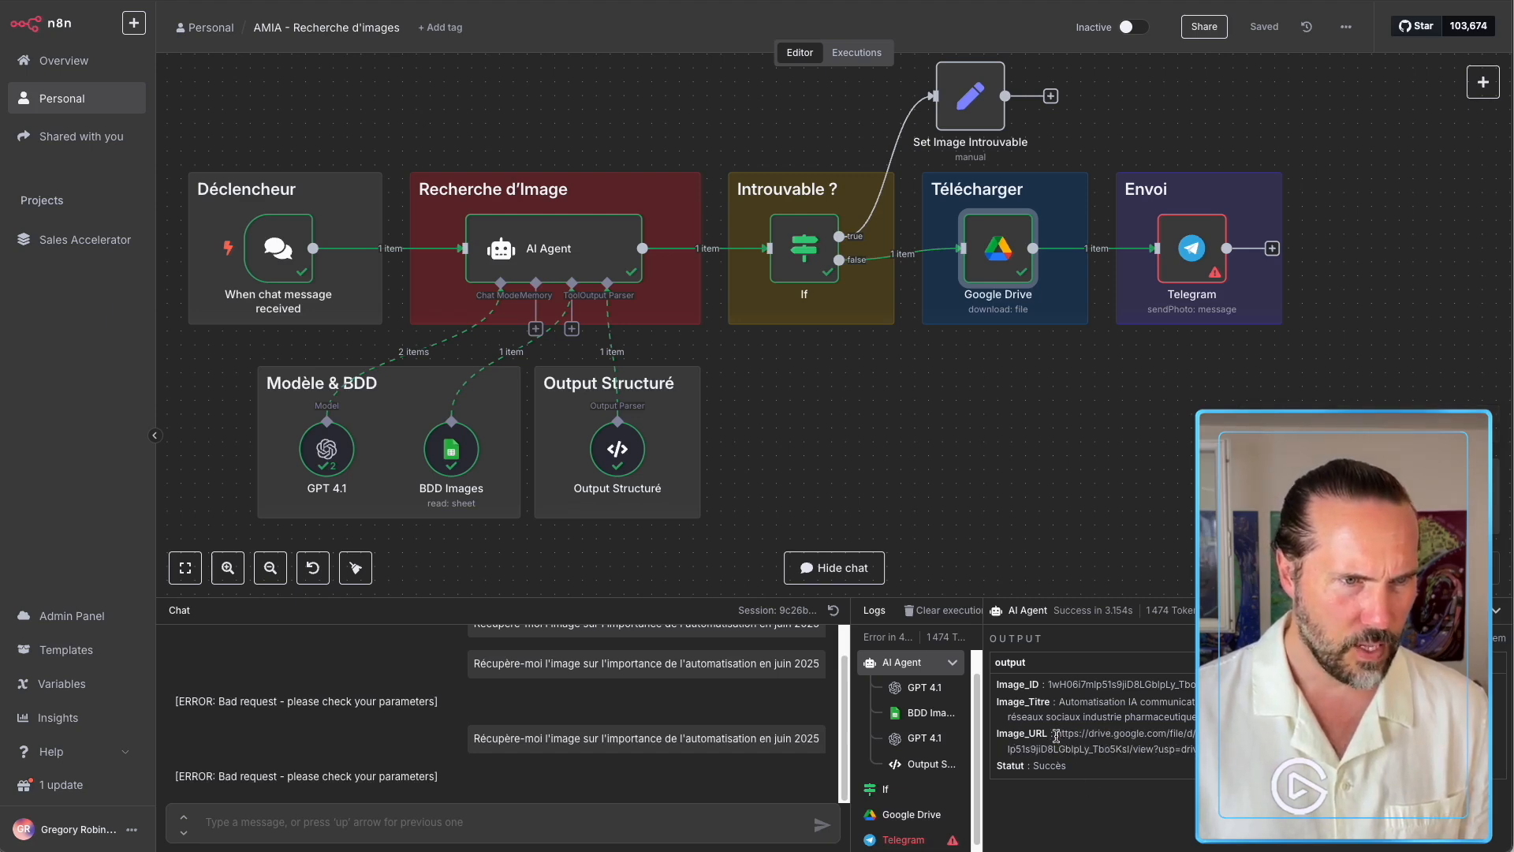
{"action": "left_click_drag", "start_coordinate": [1059, 734], "coordinate": [1234, 750]}
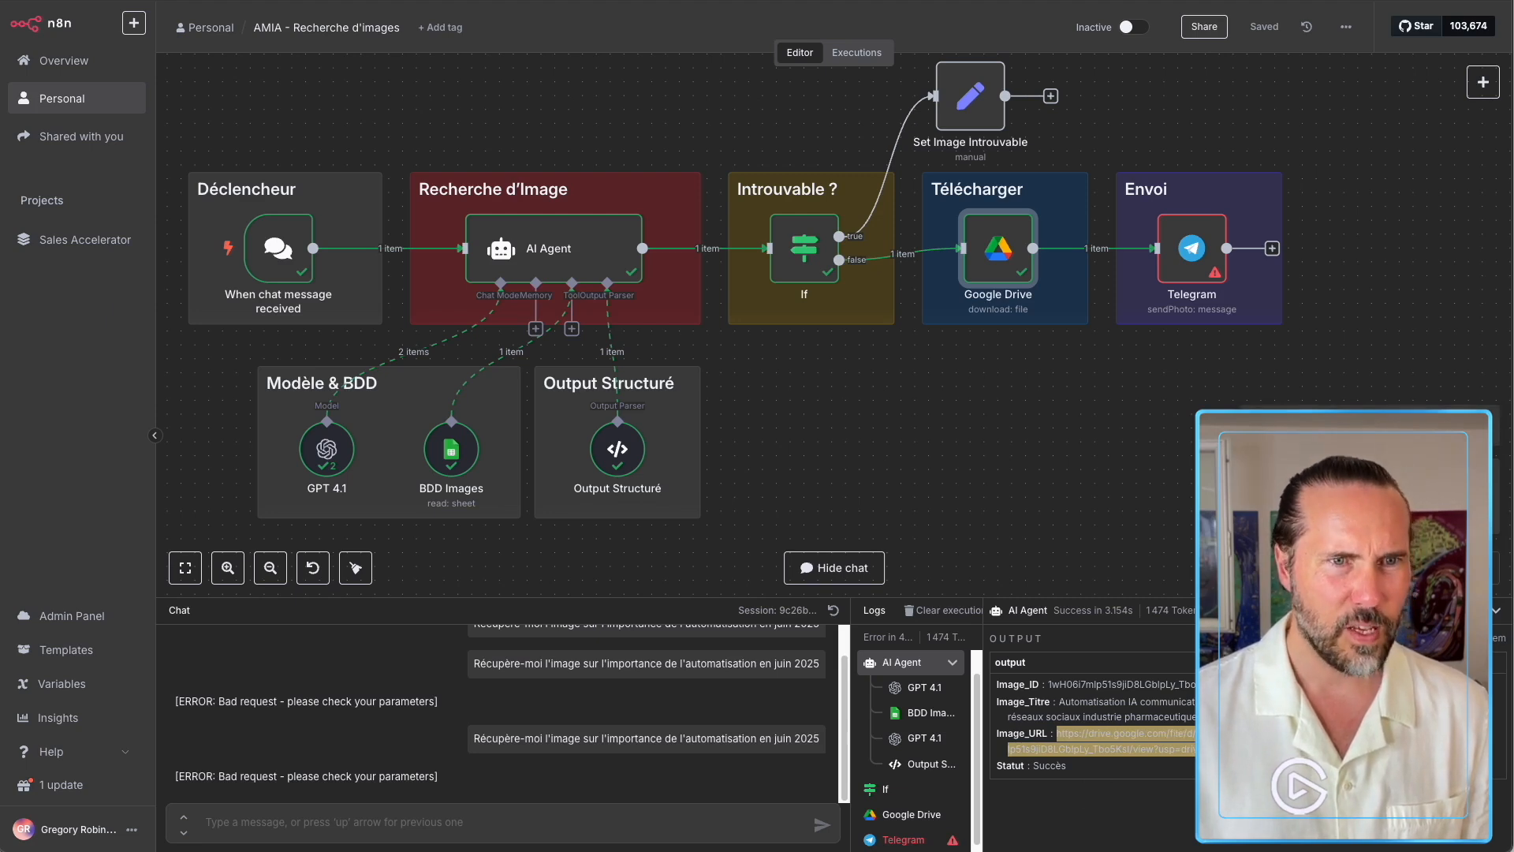
{"action": "right_click", "coordinate": [1112, 744]}
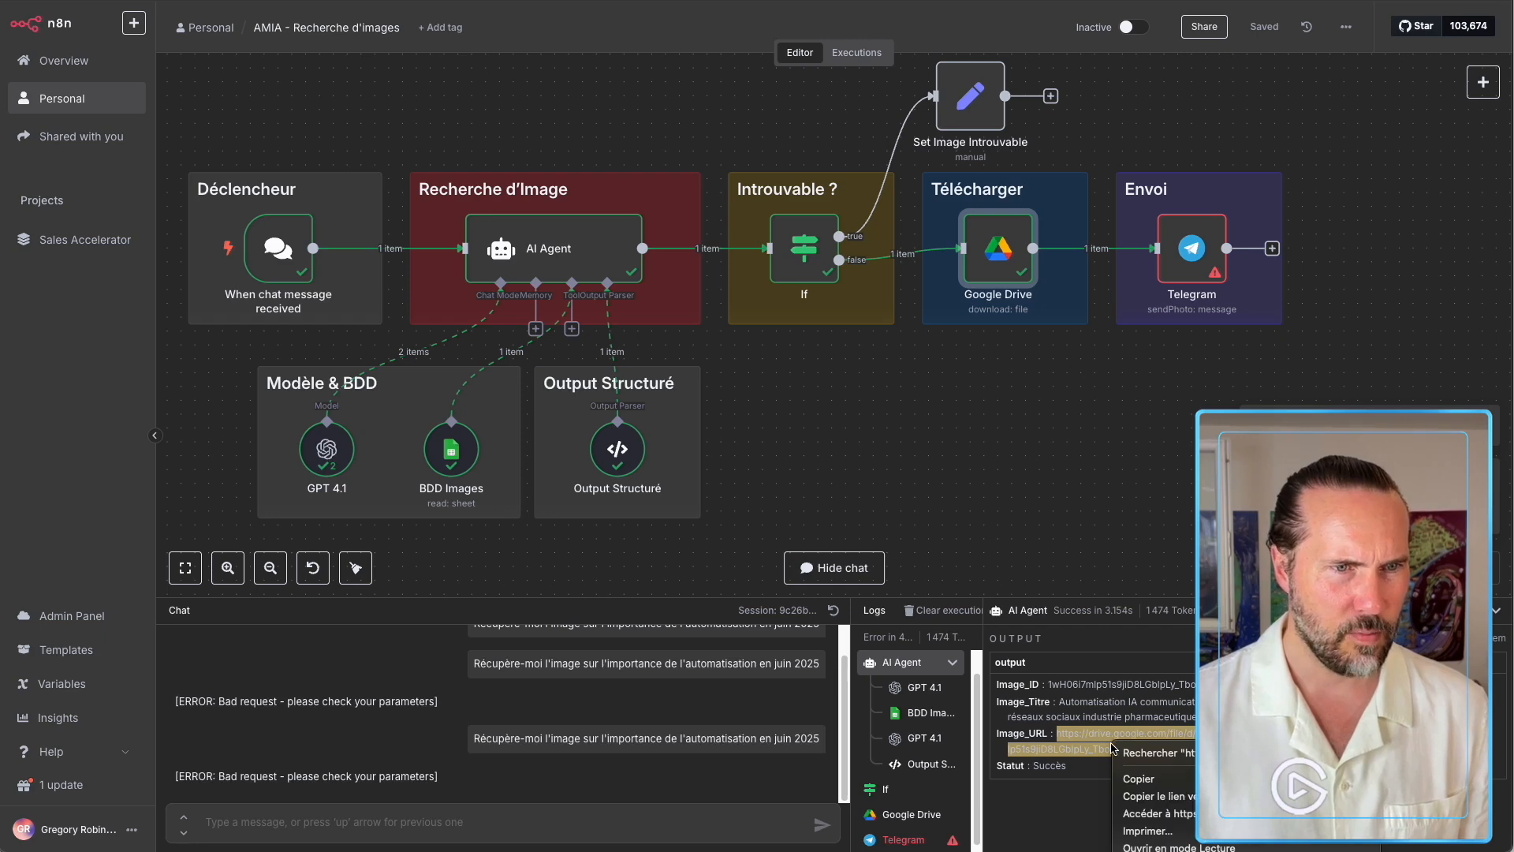
{"action": "left_click", "coordinate": [1138, 779]}
{"action": "key", "text": "super+t"}
{"action": "key", "text": "super+v"}
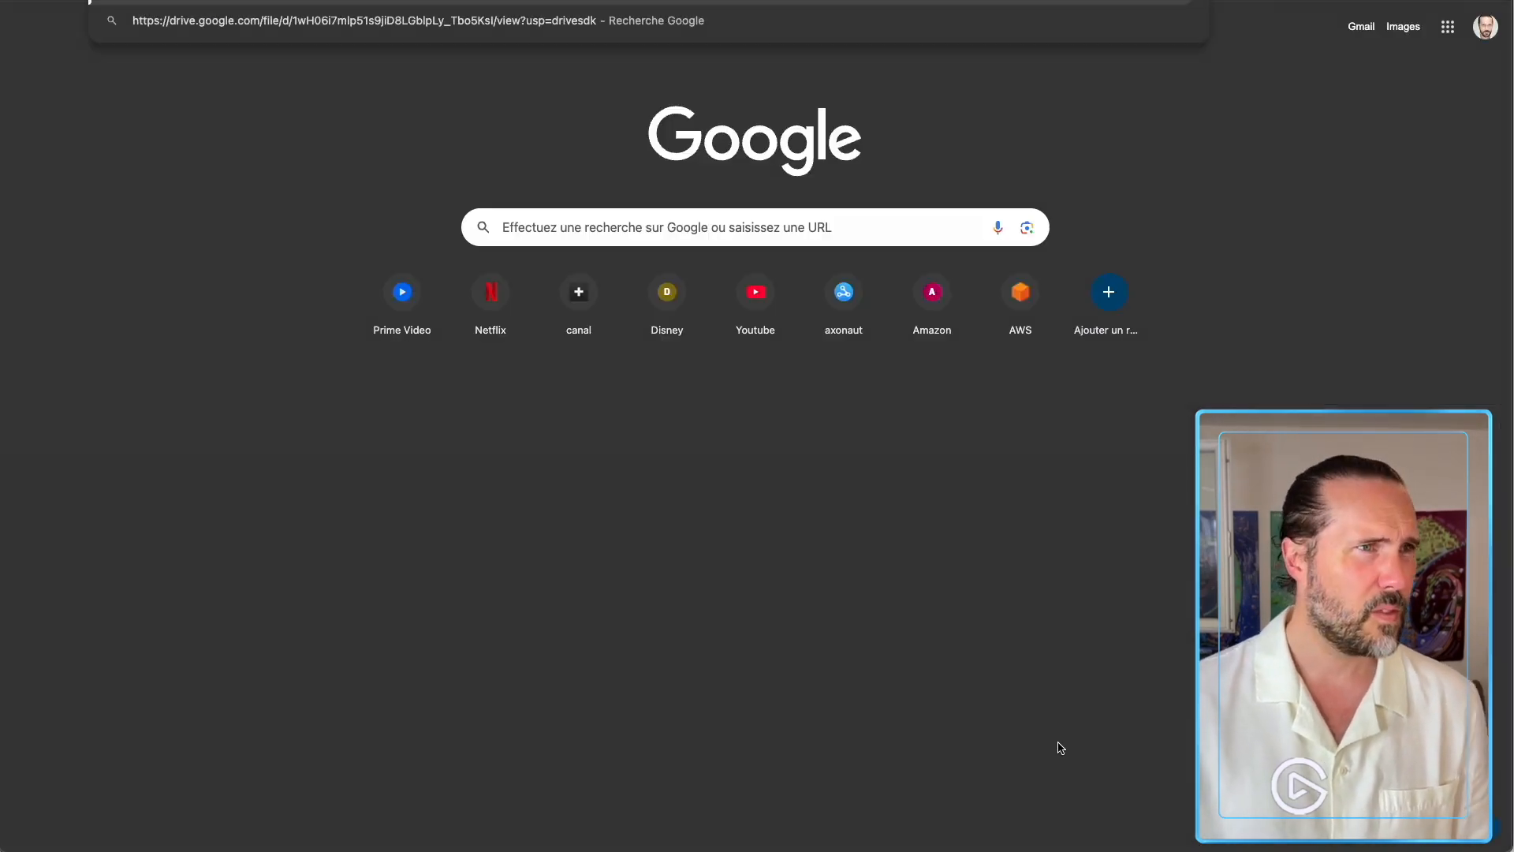
{"action": "key", "text": "Return"}
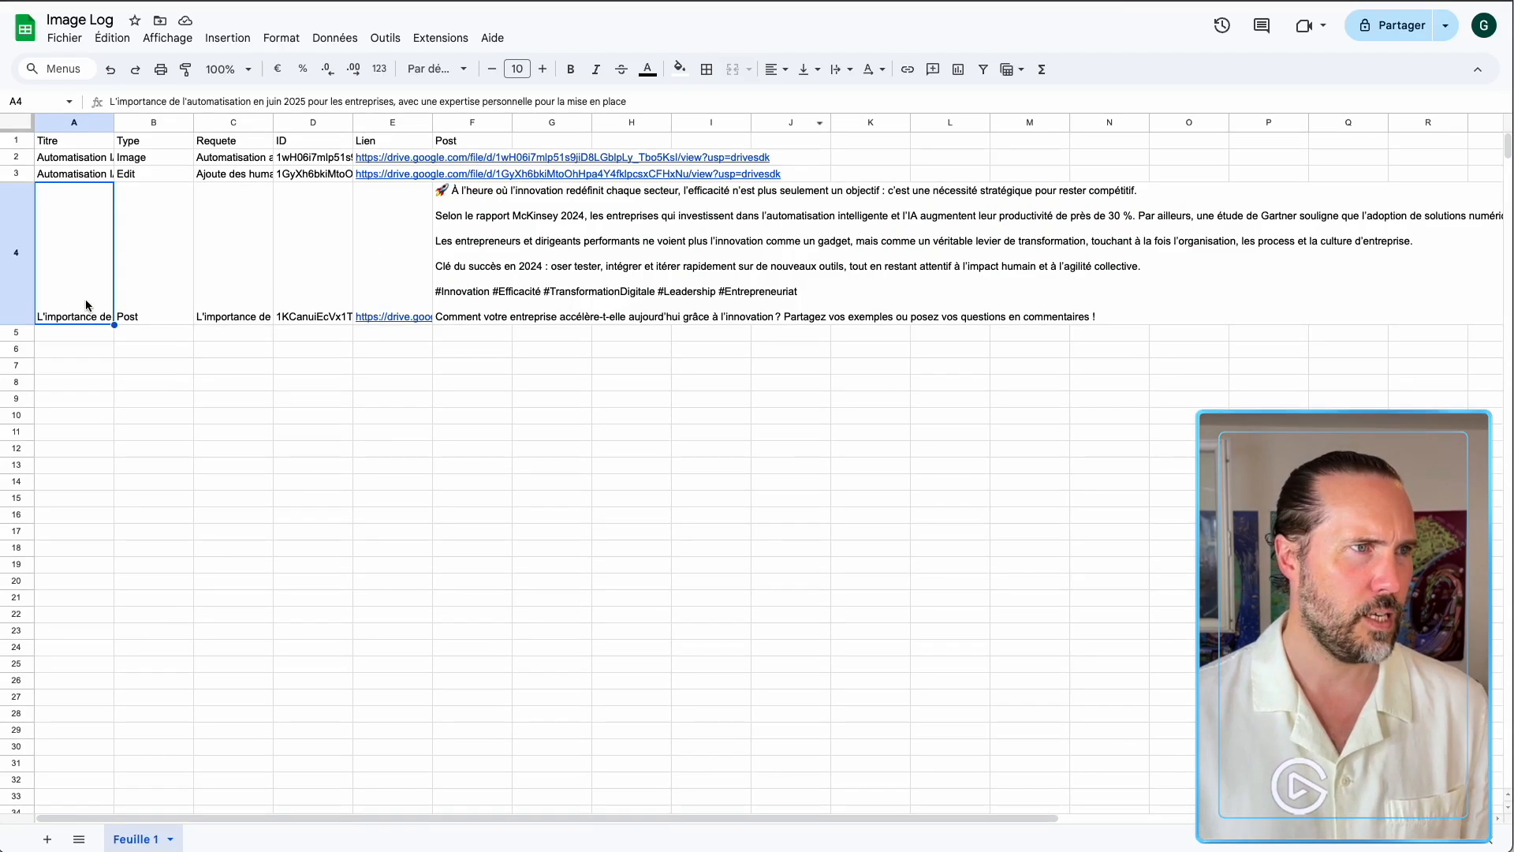
Preview the image links of the Post and Image rows in the Image Log sheet and check the Titre and Type entries.
{"action": "mouse_move", "coordinate": [386, 317]}
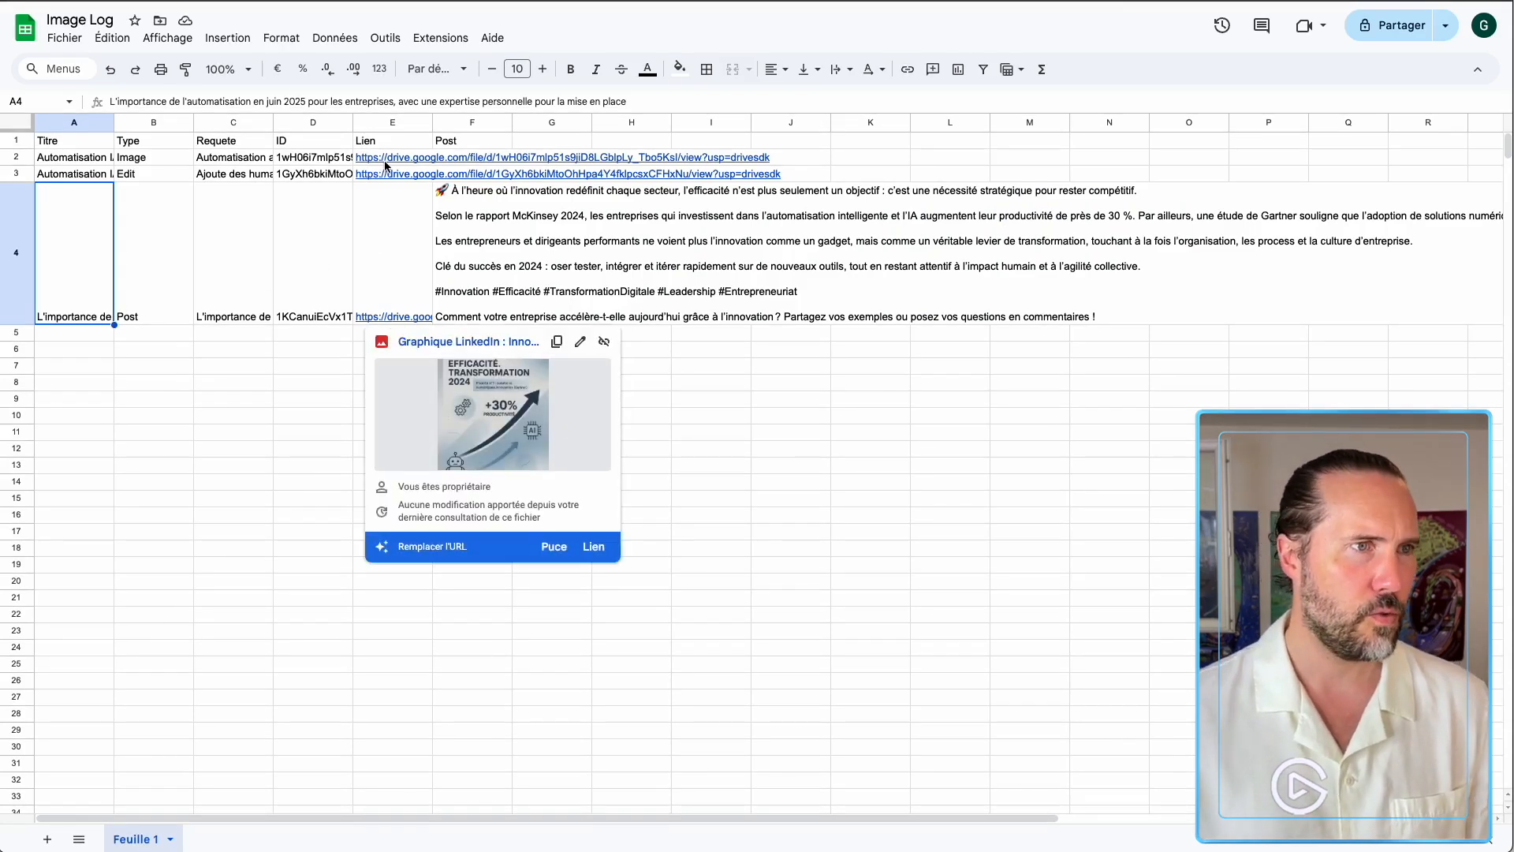
{"action": "mouse_move", "coordinate": [386, 161]}
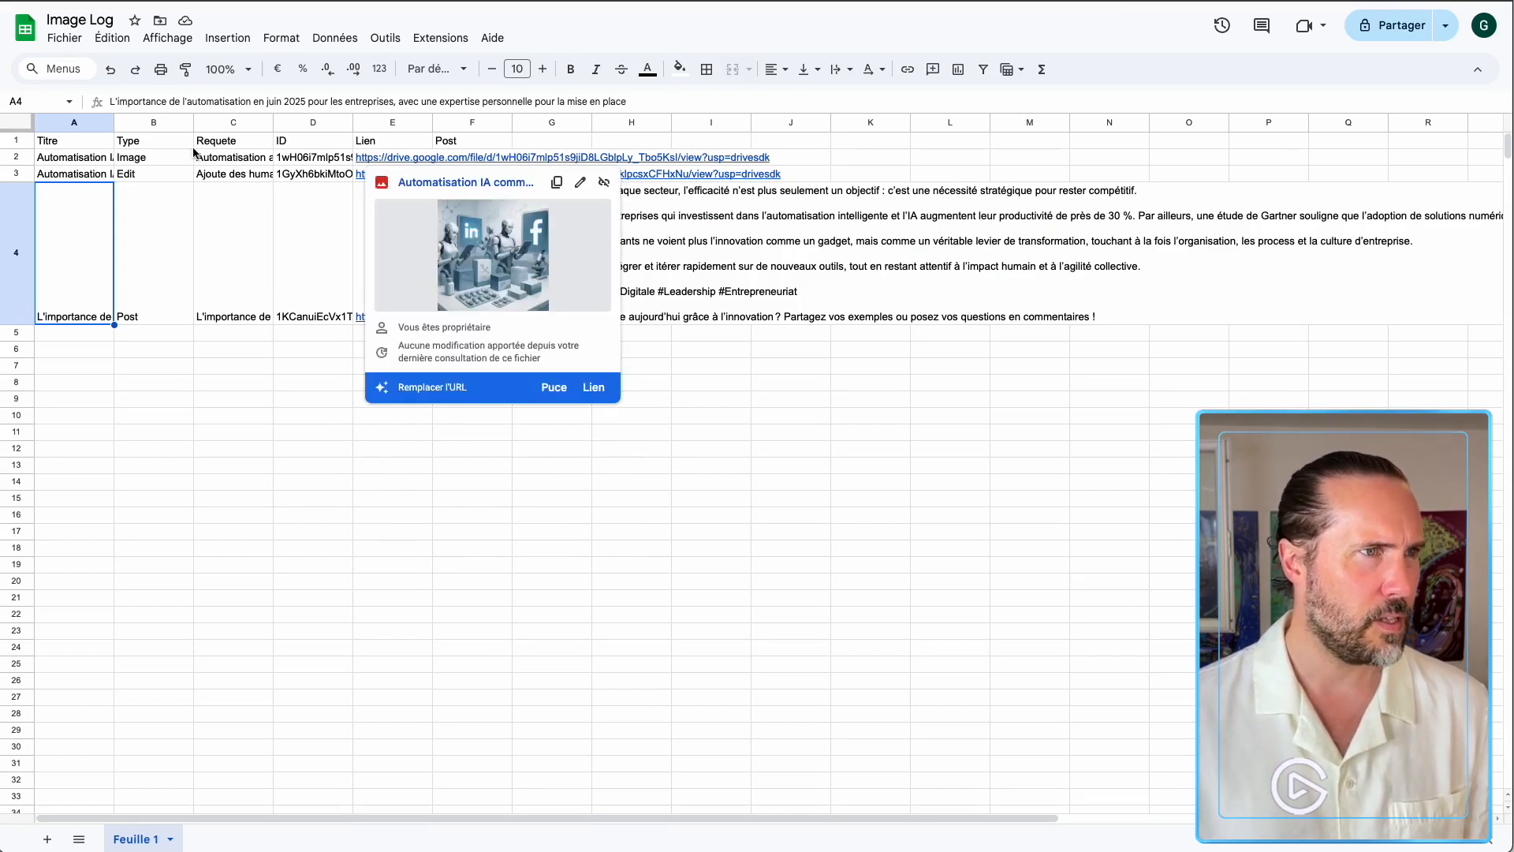
{"action": "left_click", "coordinate": [75, 161]}
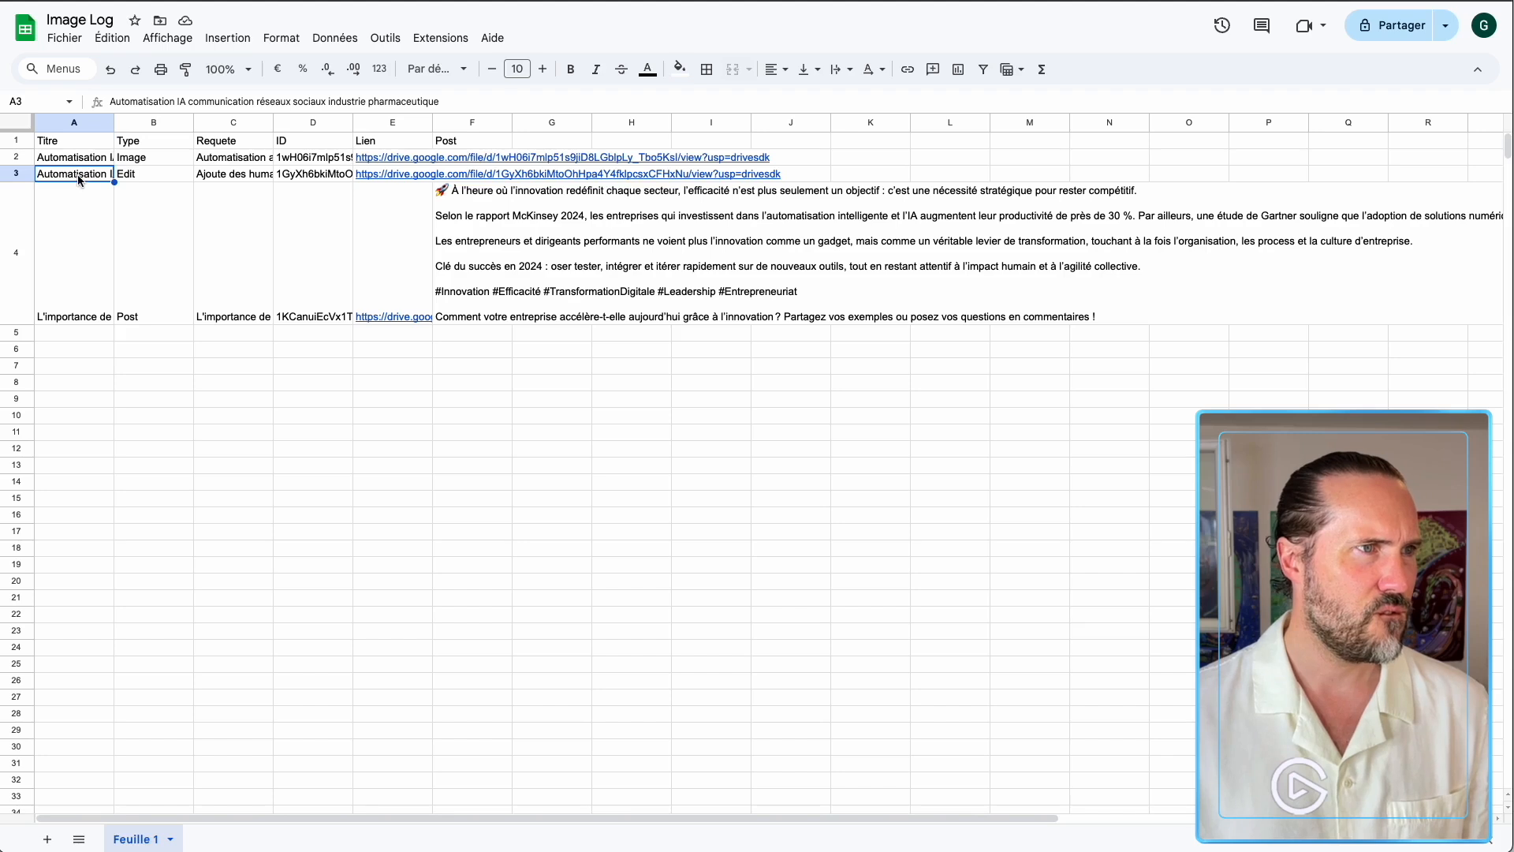
{"action": "left_click", "coordinate": [146, 160]}
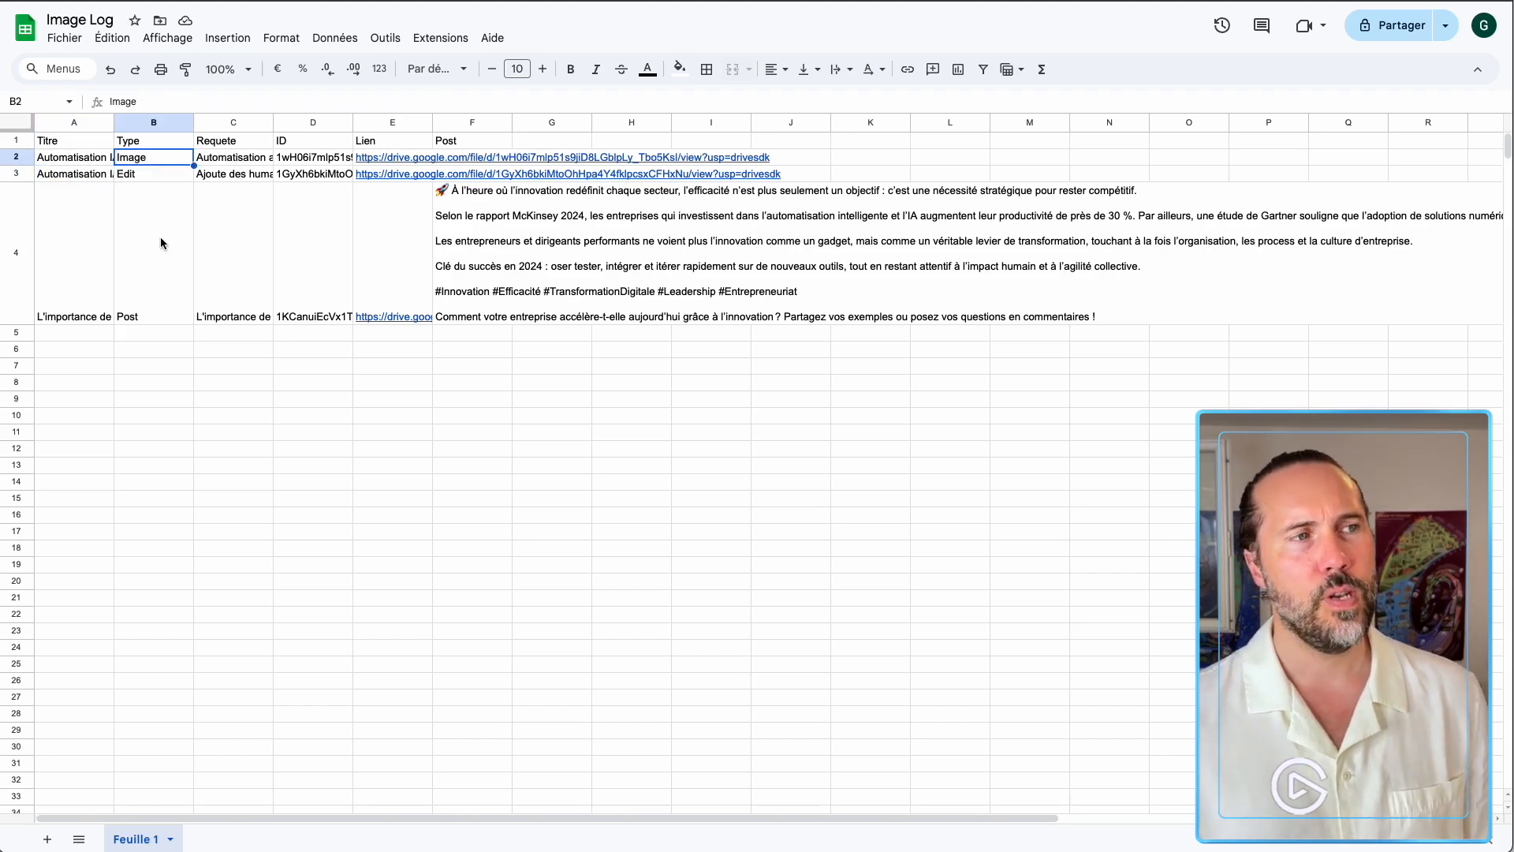
Check the Requete entries of the Image and Edit rows and the Titre of the Post row in the Image Log sheet.
{"action": "left_click", "coordinate": [229, 160]}
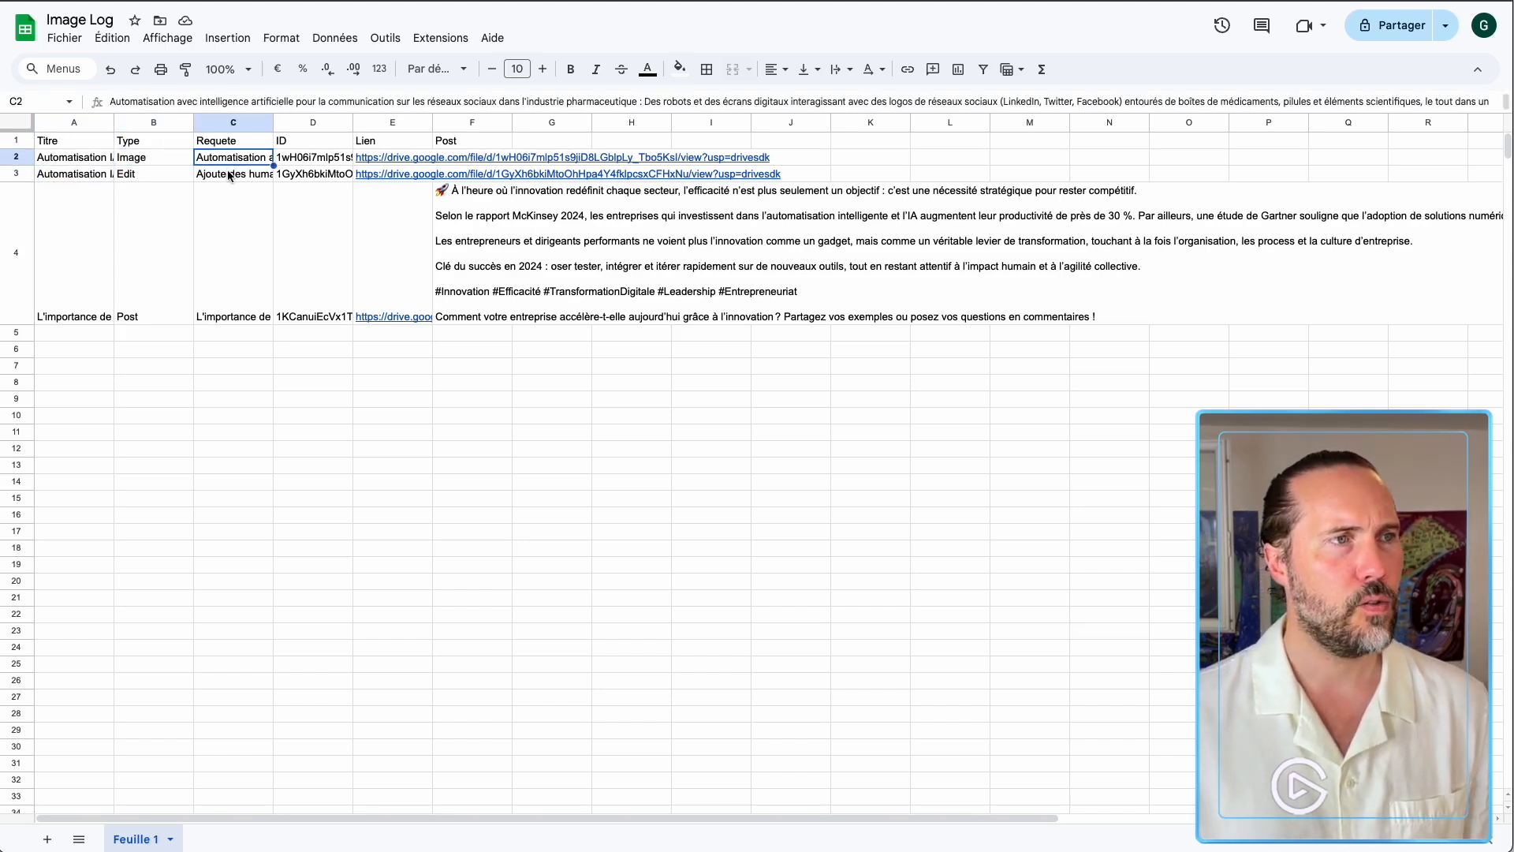
{"action": "left_click", "coordinate": [229, 174]}
{"action": "left_click", "coordinate": [230, 163]}
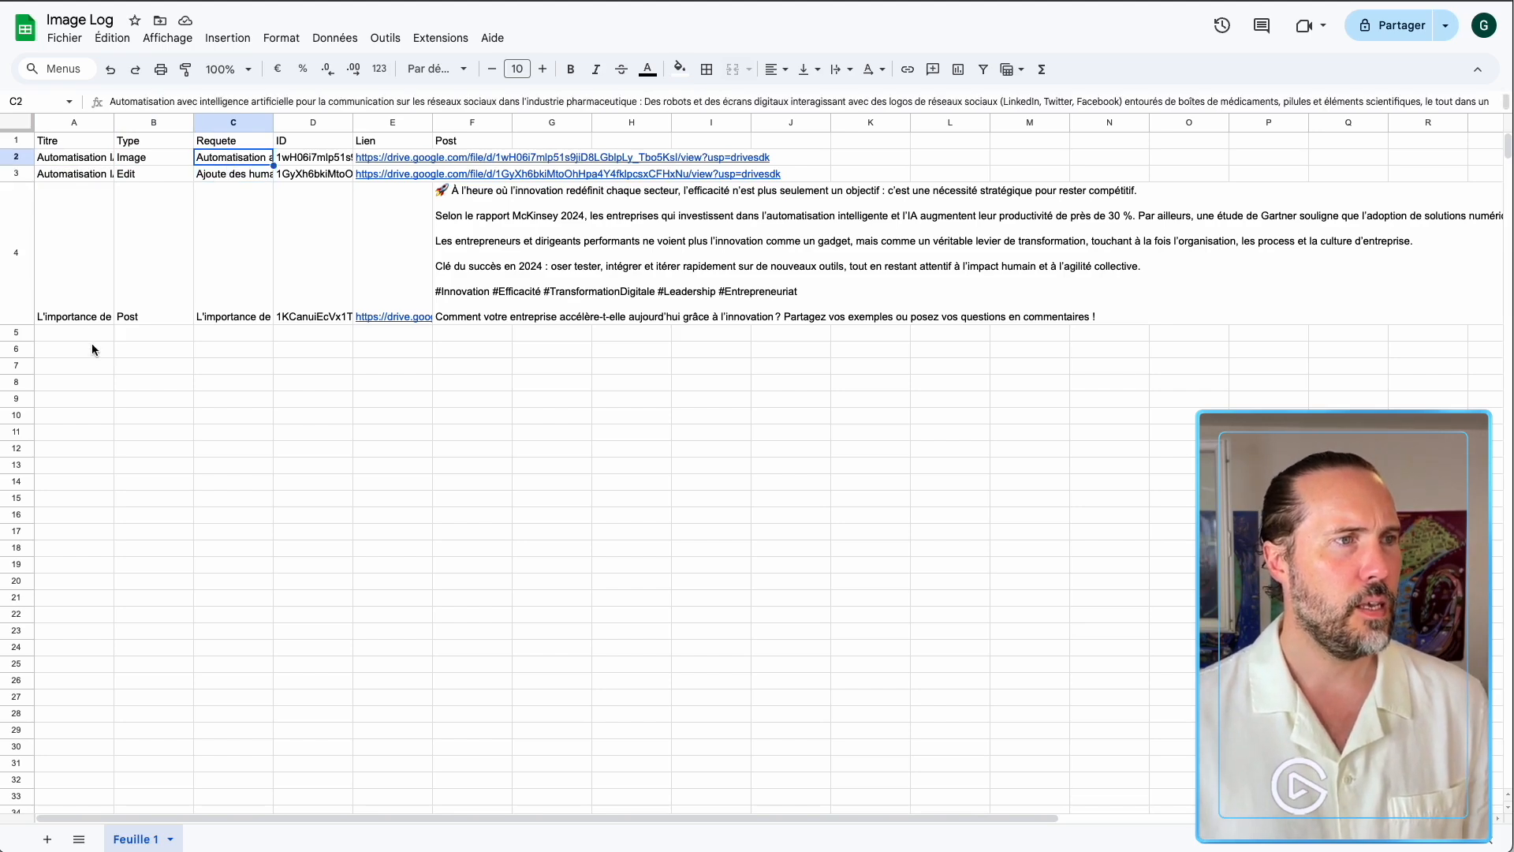
{"action": "left_click", "coordinate": [76, 301]}
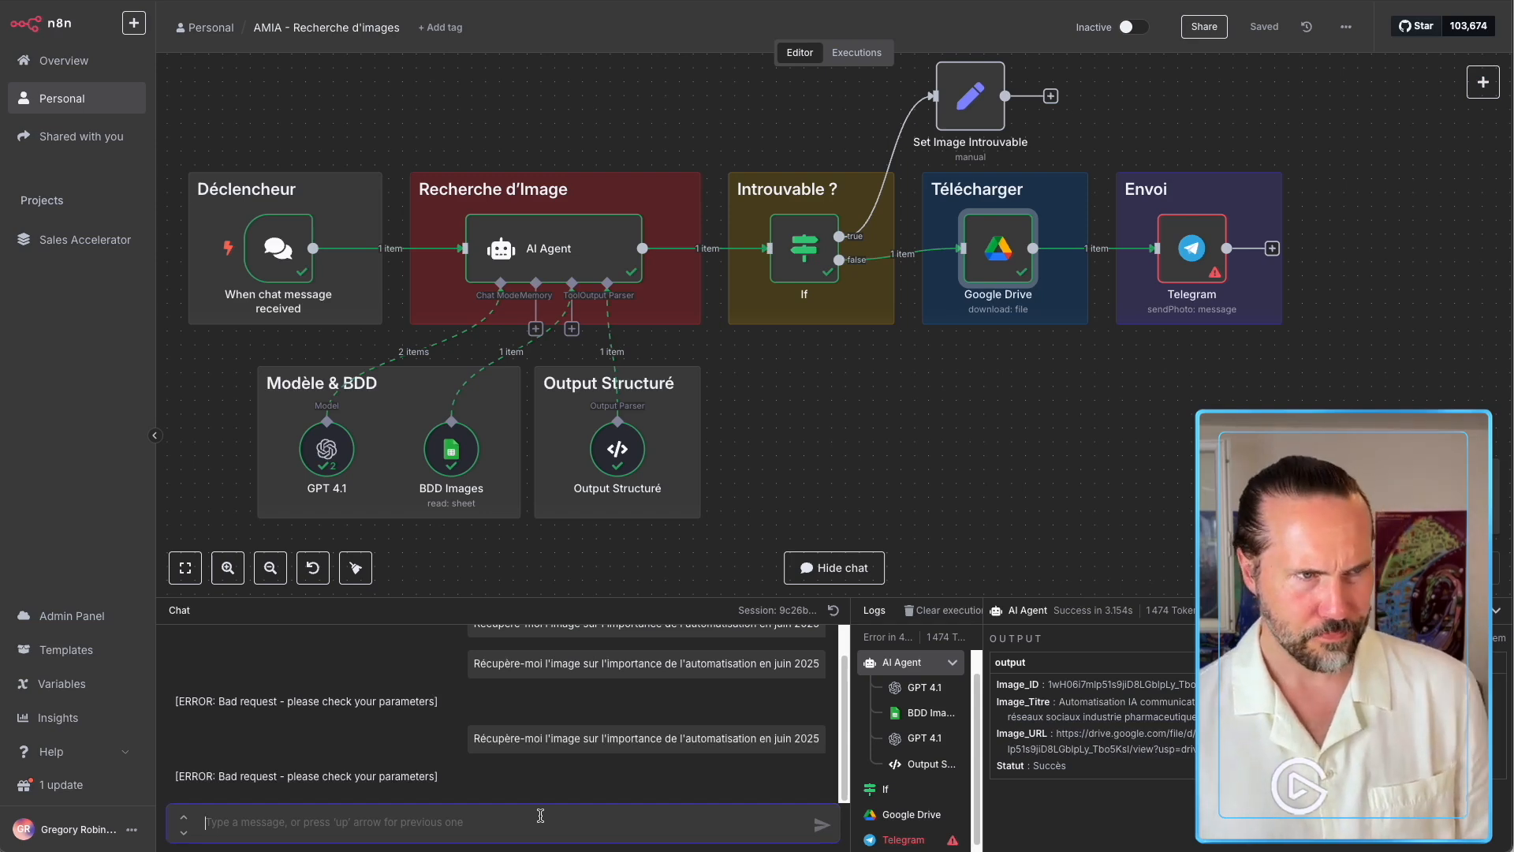
Draft the n8n chat message "Récupère-moi l'image jaune avec des agents IA" without sending it.
{"action": "type", "text": "upères"}
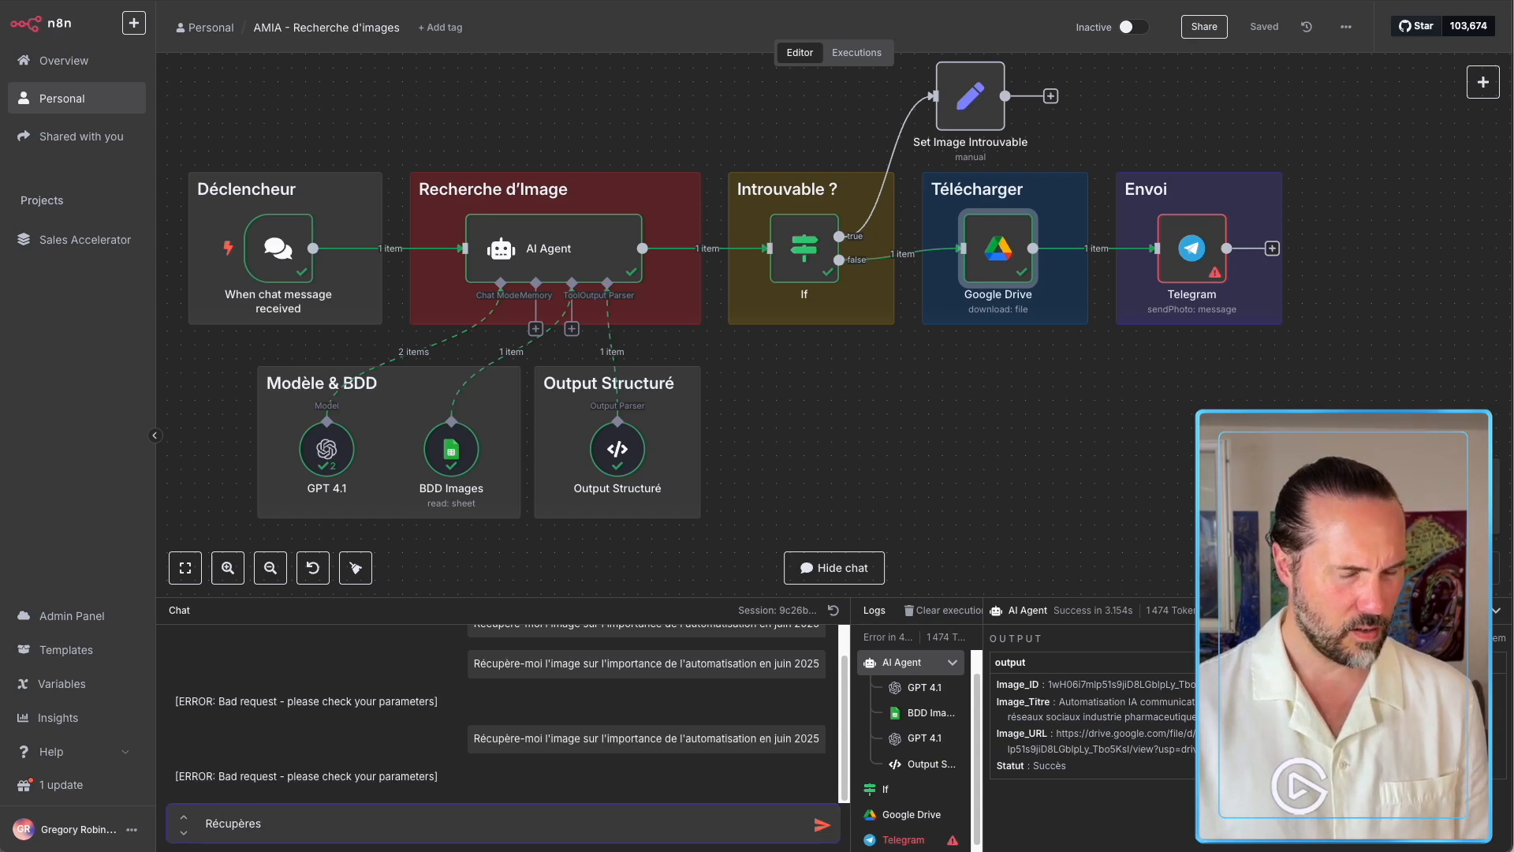
{"action": "key", "text": "BackSpace"}
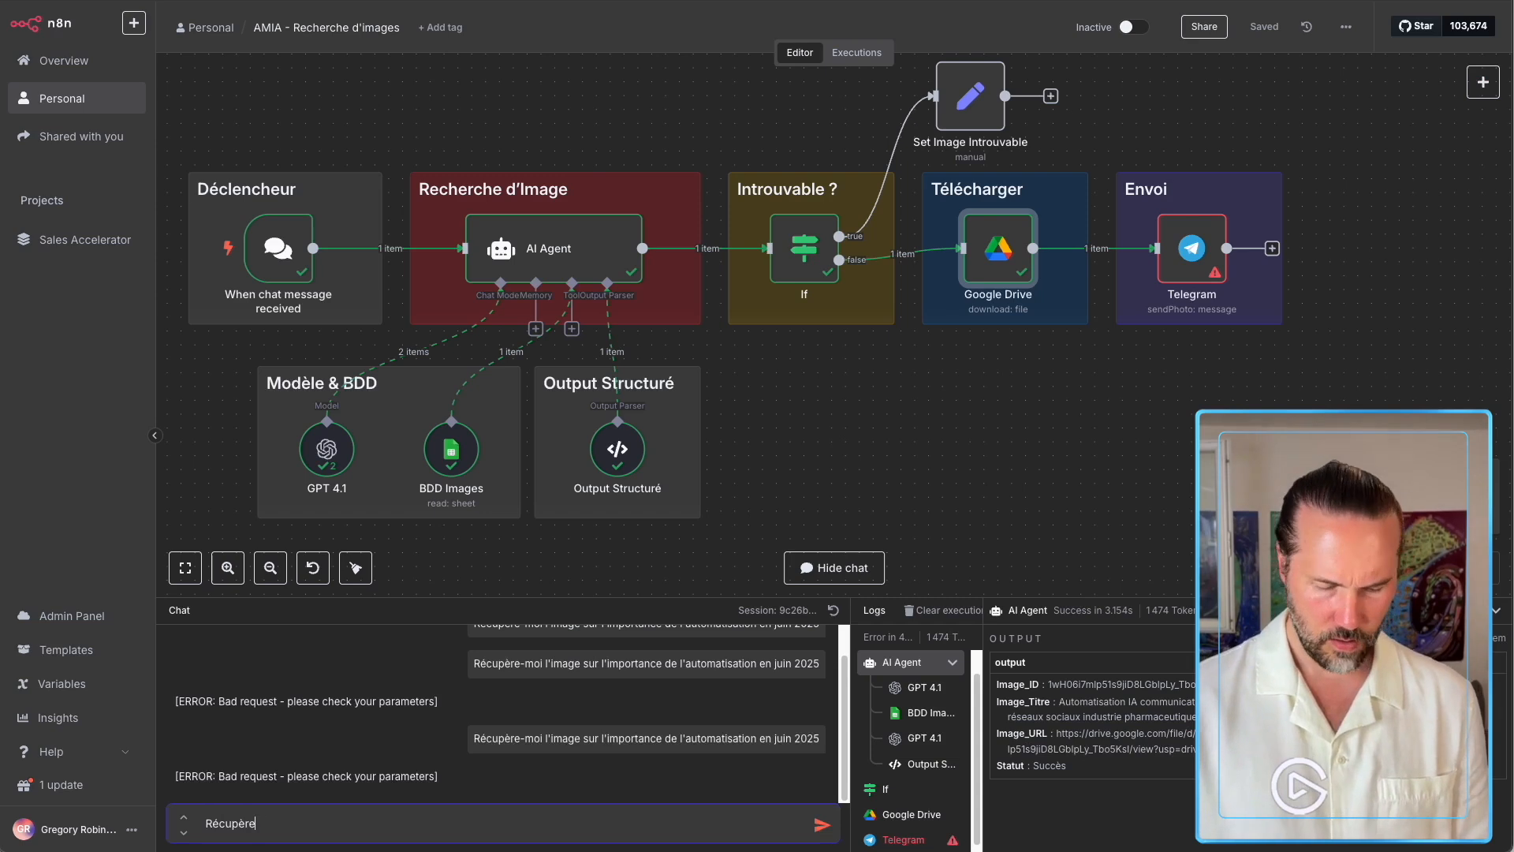
{"action": "type", "text": "-moi l'image"}
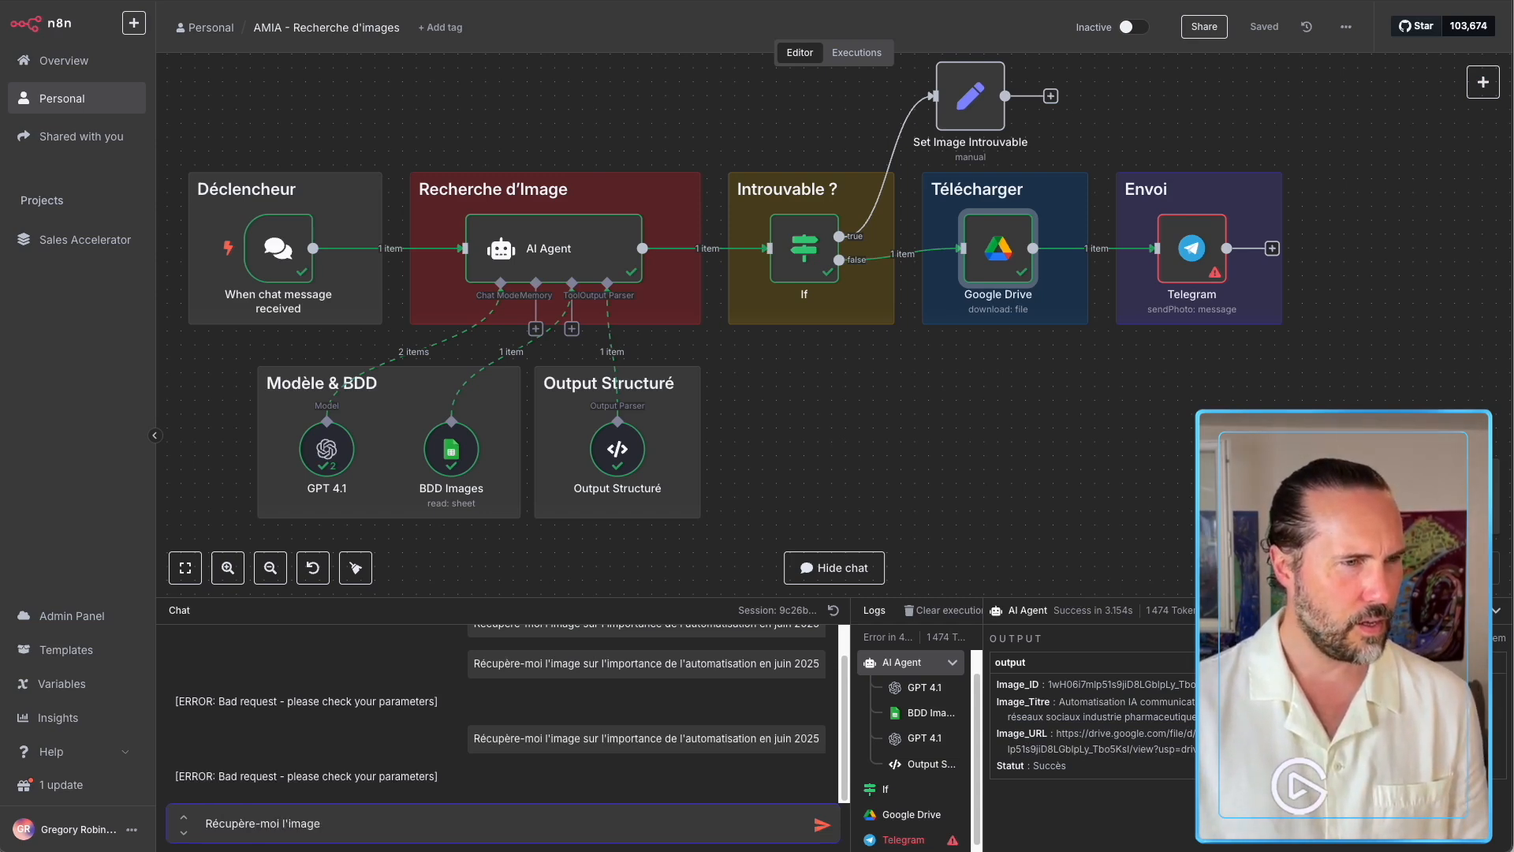
{"action": "type", "text": " jaune "}
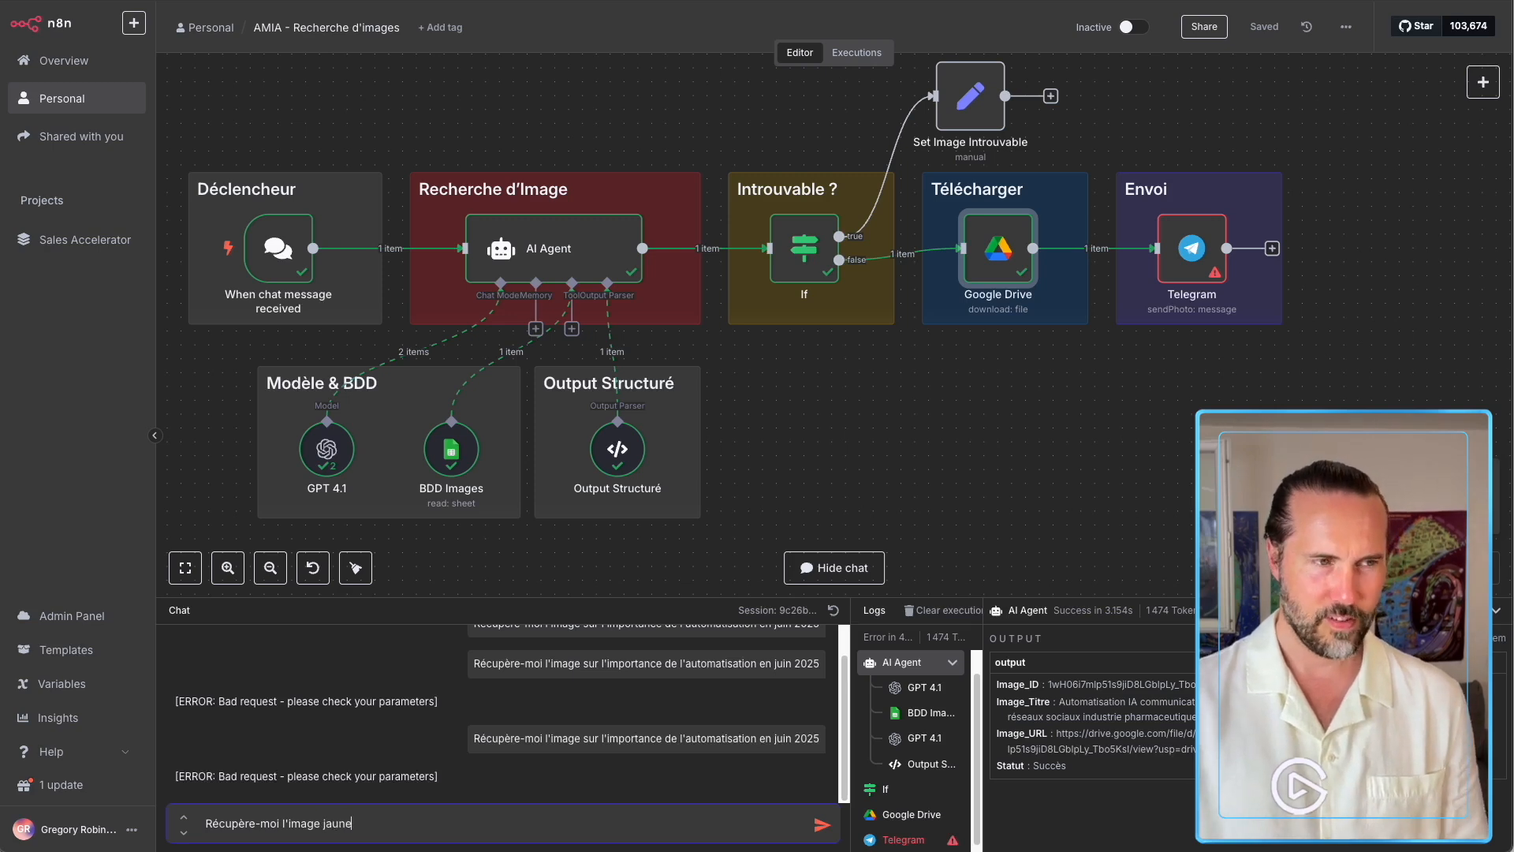
{"action": "type", "text": "avec d"}
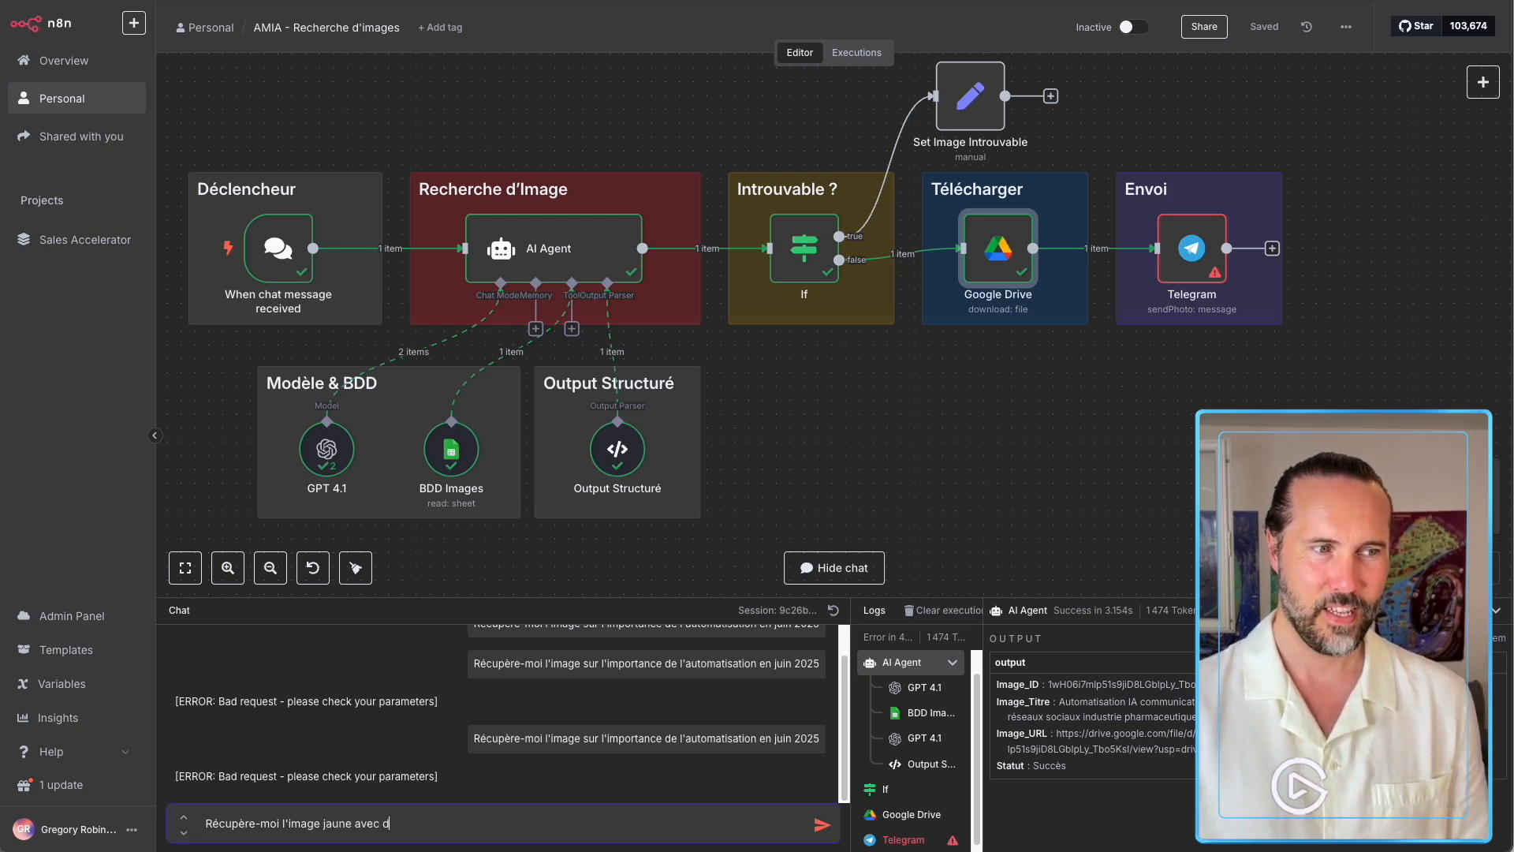
{"action": "type", "text": "es agents IA"}
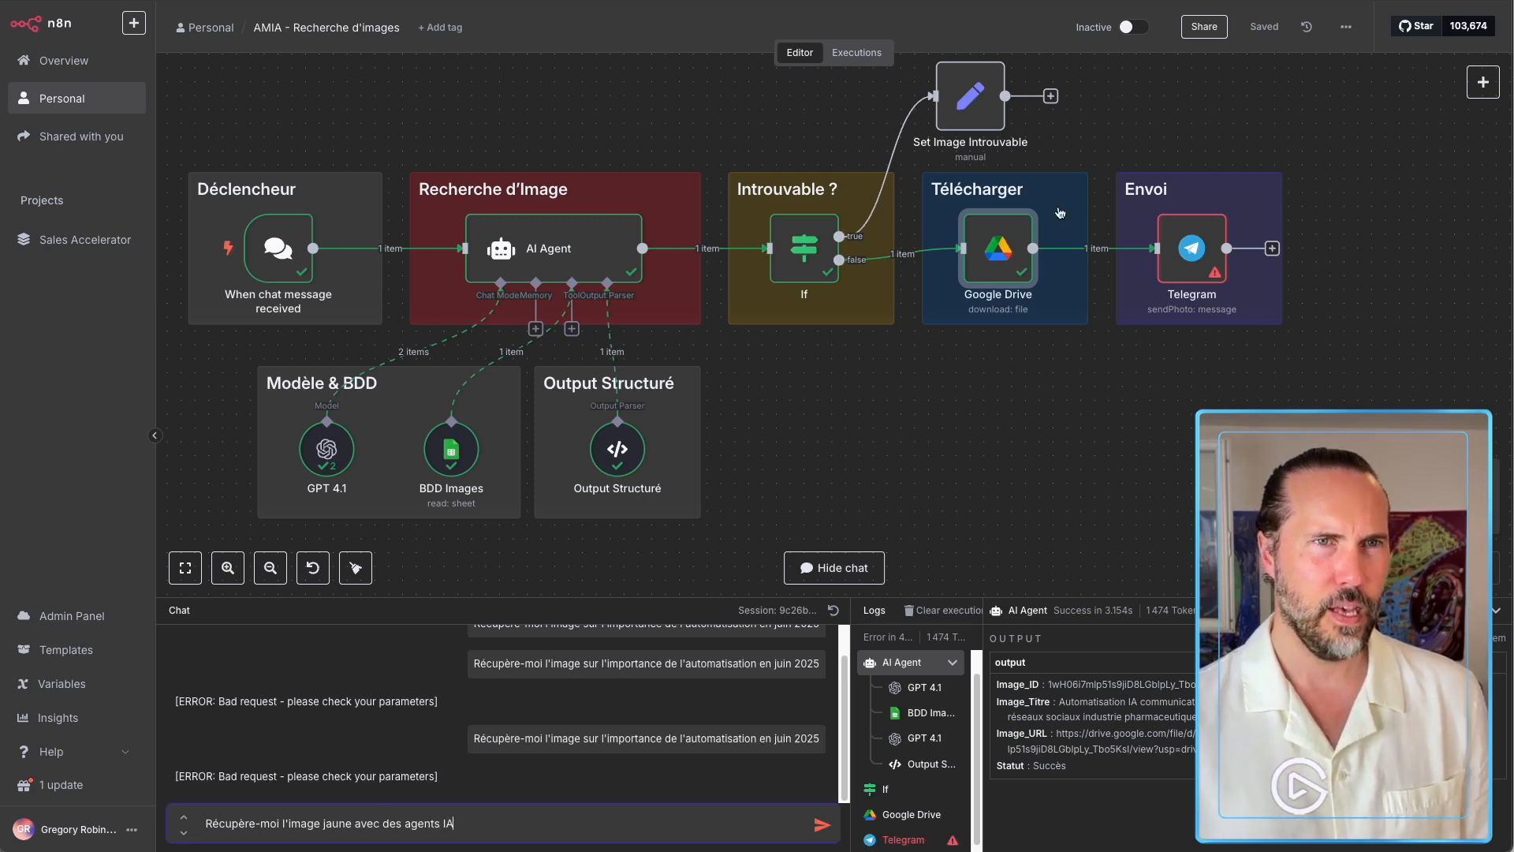
Return to the Image Log sheet, open the Edit row's image link, and inspect the picture's details up close.
{"action": "key", "text": "ctrl+Tab"}
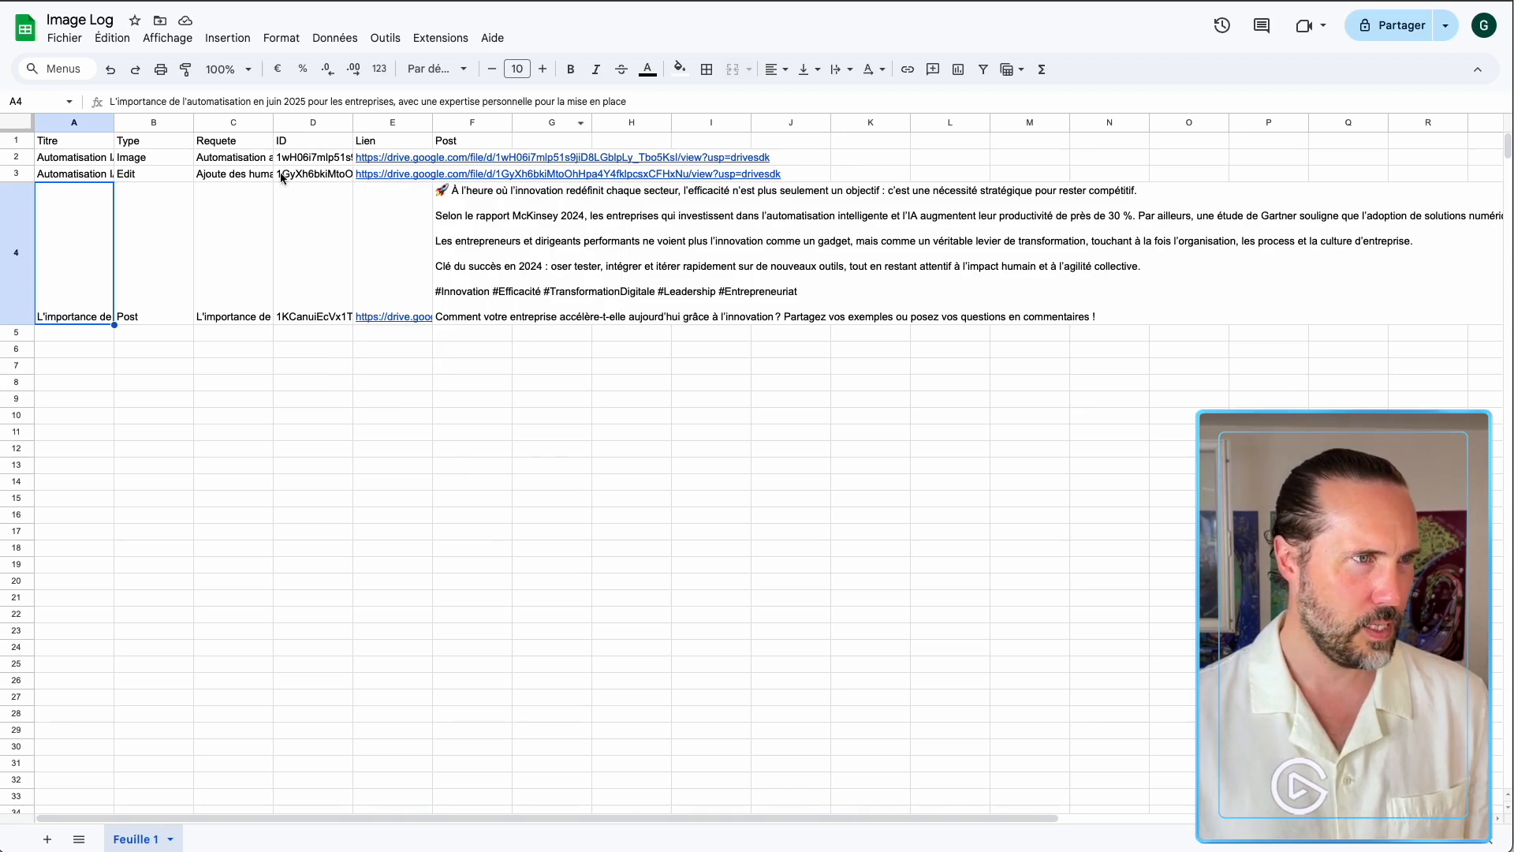
{"action": "left_click", "coordinate": [372, 172]}
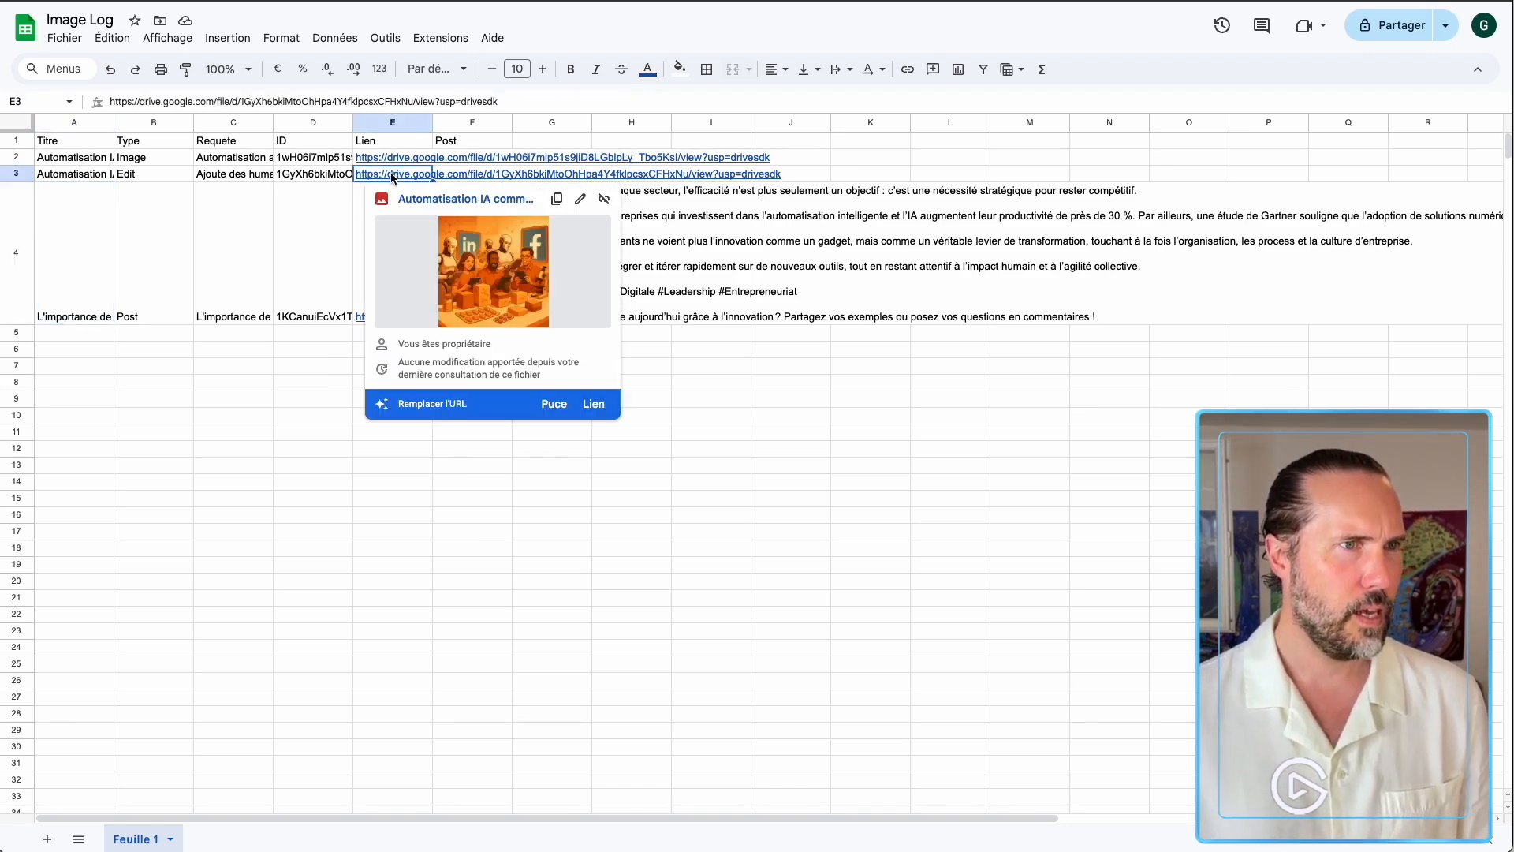
{"action": "double_click", "coordinate": [392, 173]}
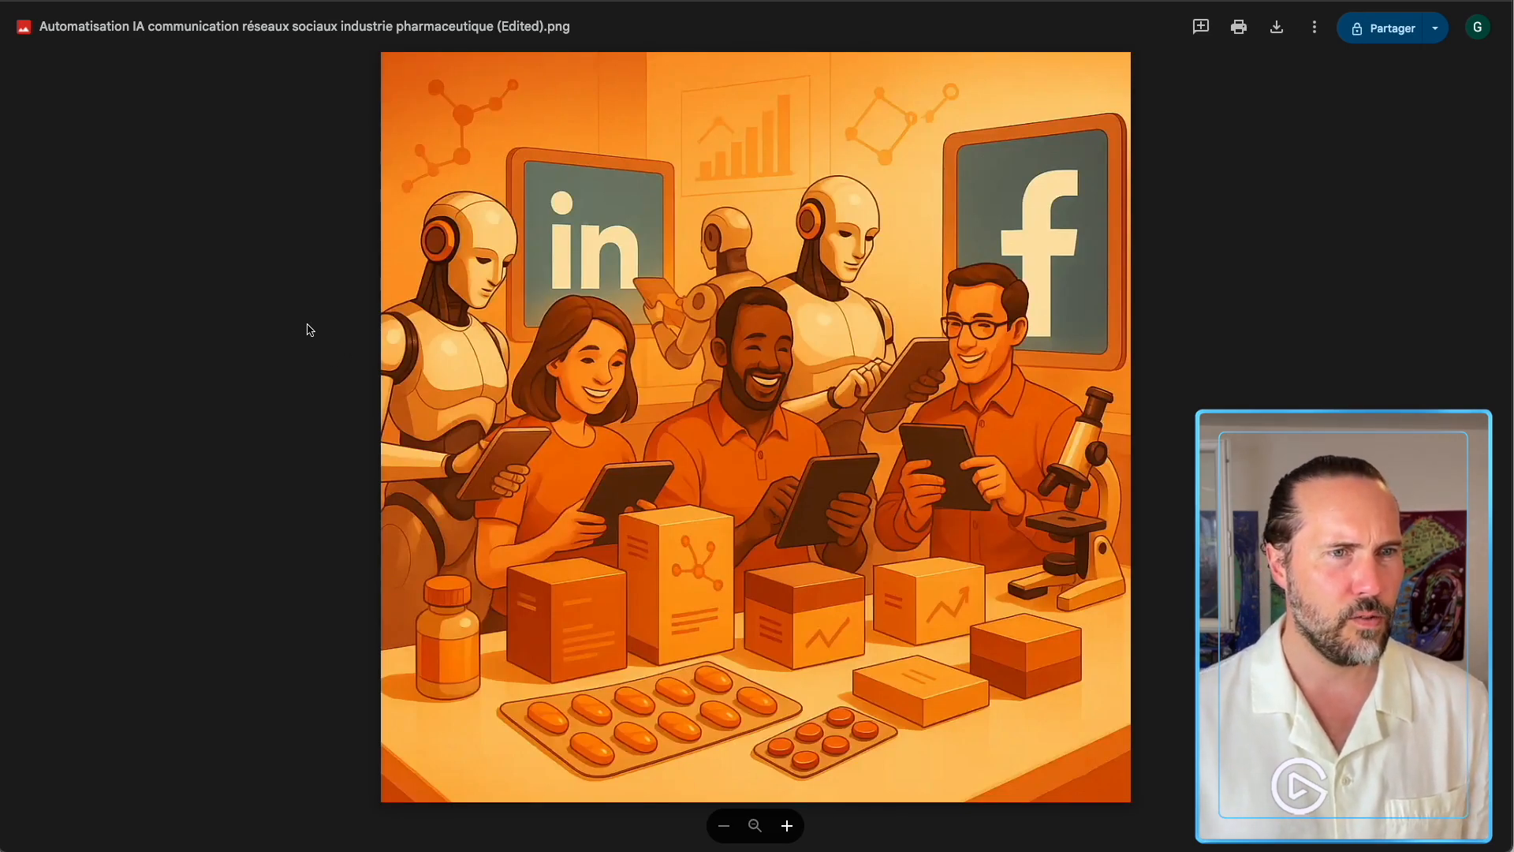
{"action": "scroll", "coordinate": [662, 718], "scroll_direction": "up", "scroll_amount": 5}
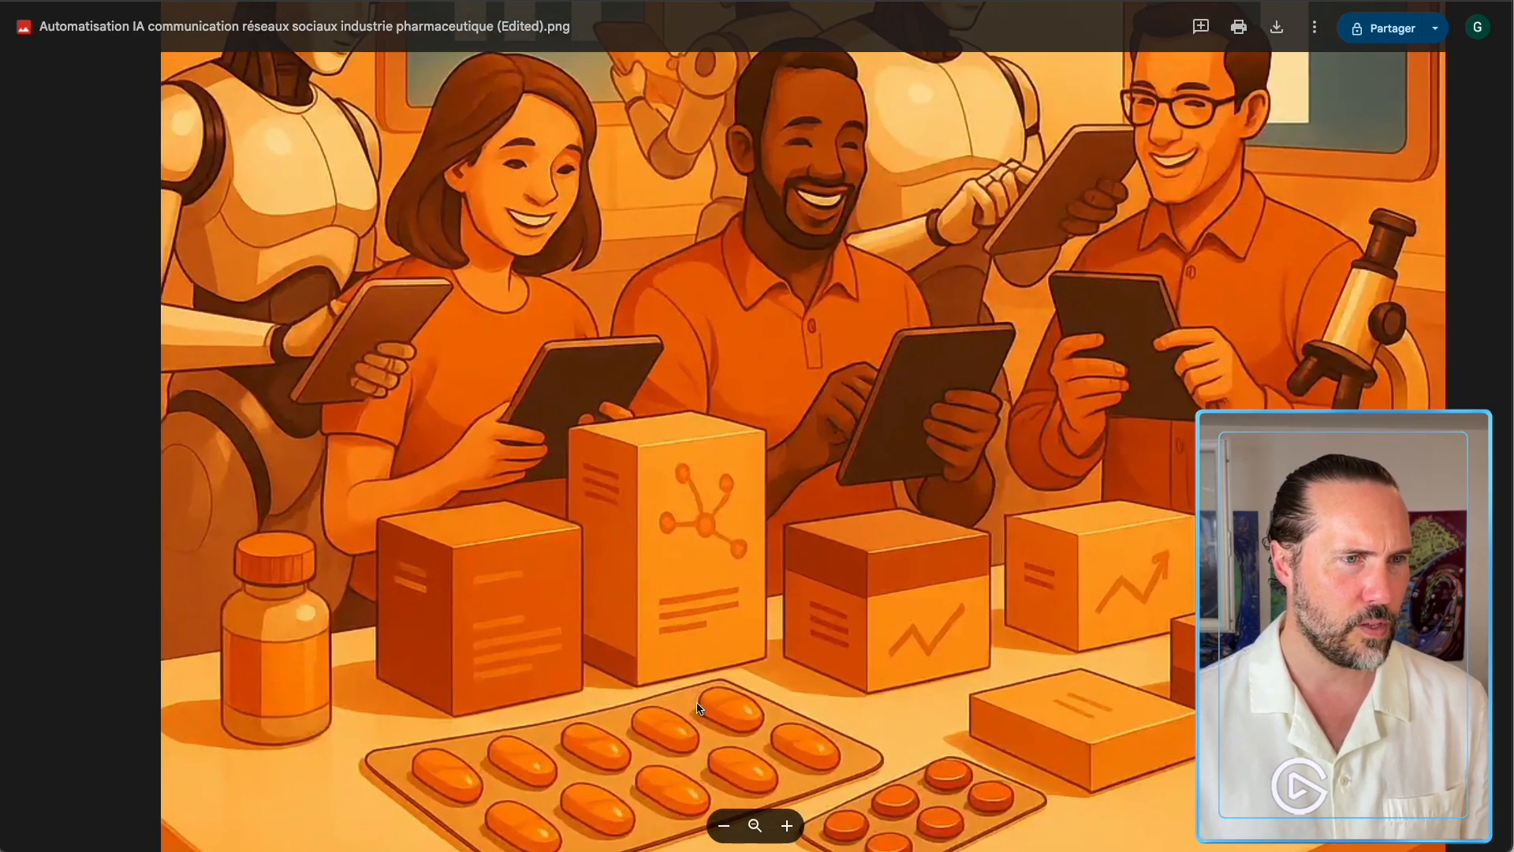
{"action": "scroll", "coordinate": [707, 722], "scroll_direction": "down", "scroll_amount": 5}
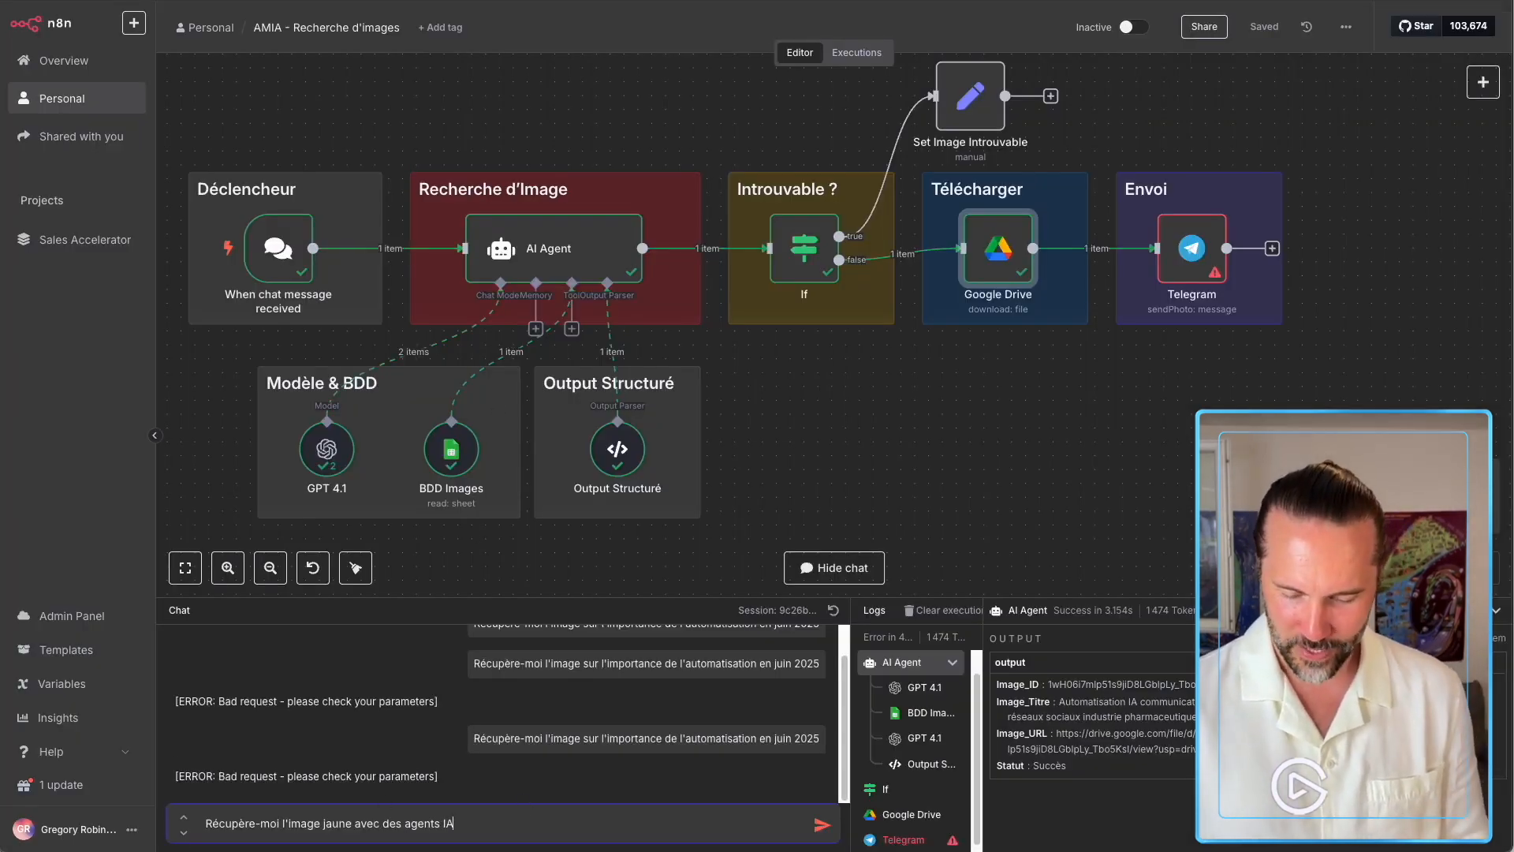
Back in the n8n chat draft, insert "légèrement" before "jaune".
{"action": "left_click", "coordinate": [339, 827]}
{"action": "type", "text": "l'"}
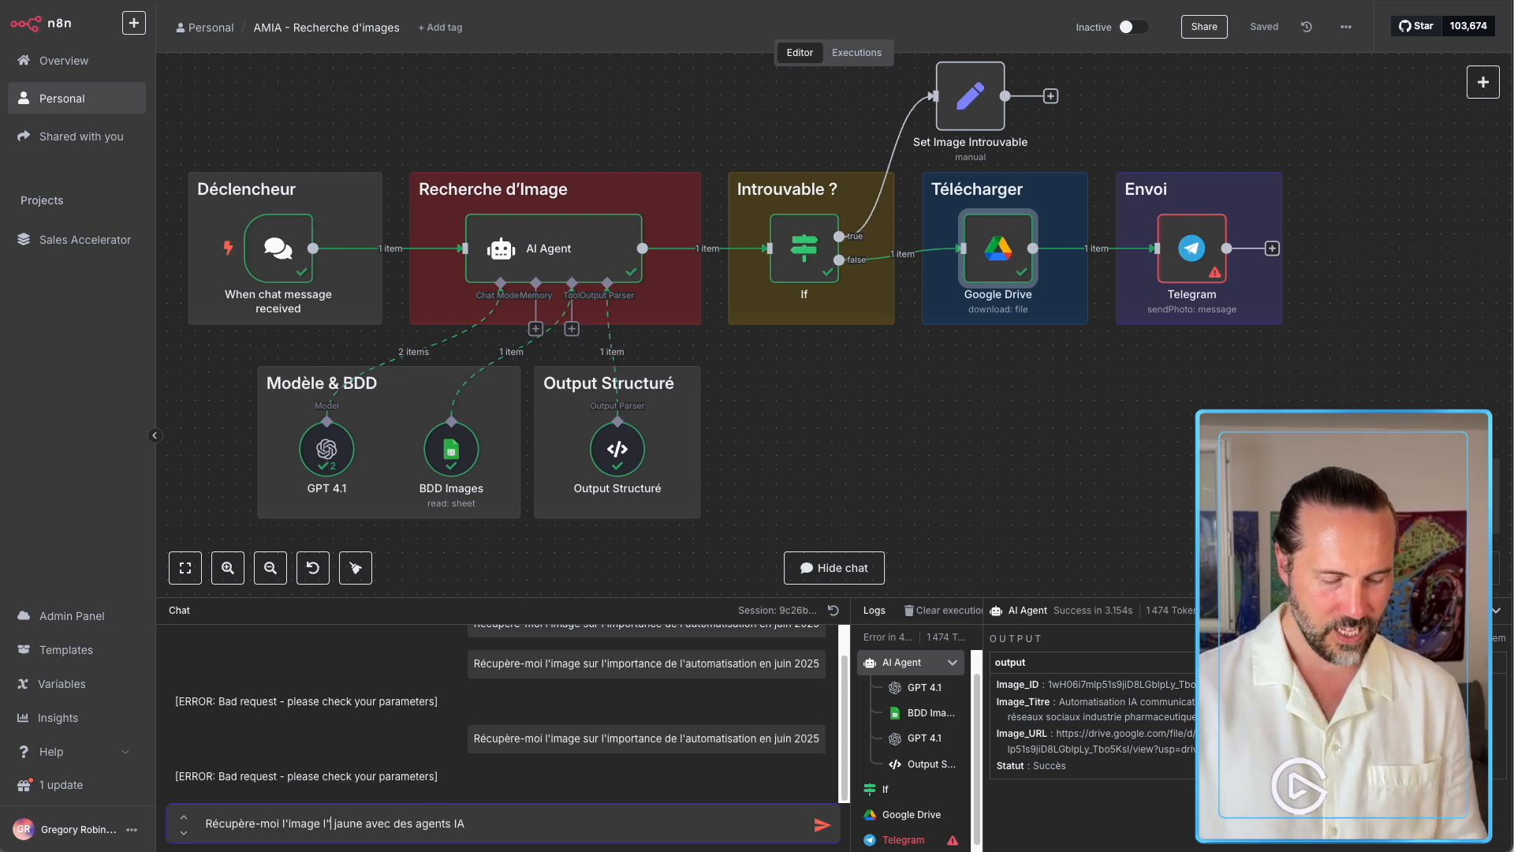
{"action": "type", "text": "égèrement"}
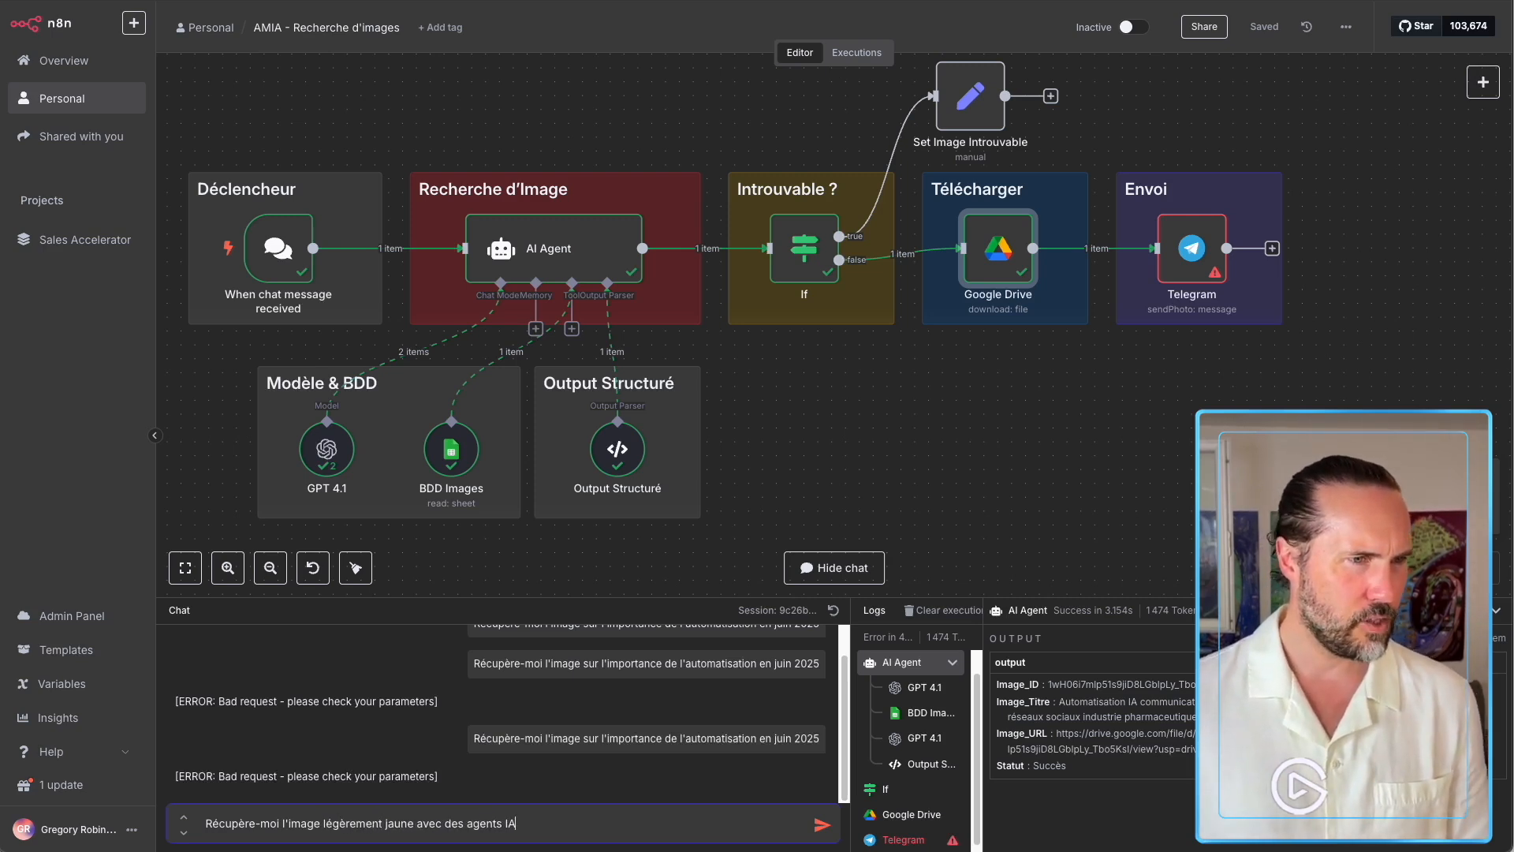
Extend the message with ", un microscope, des pilules et des humains dans une pièce avec les logos de Facebook et Linkedin" and send it.
{"action": "type", "text": "es"}
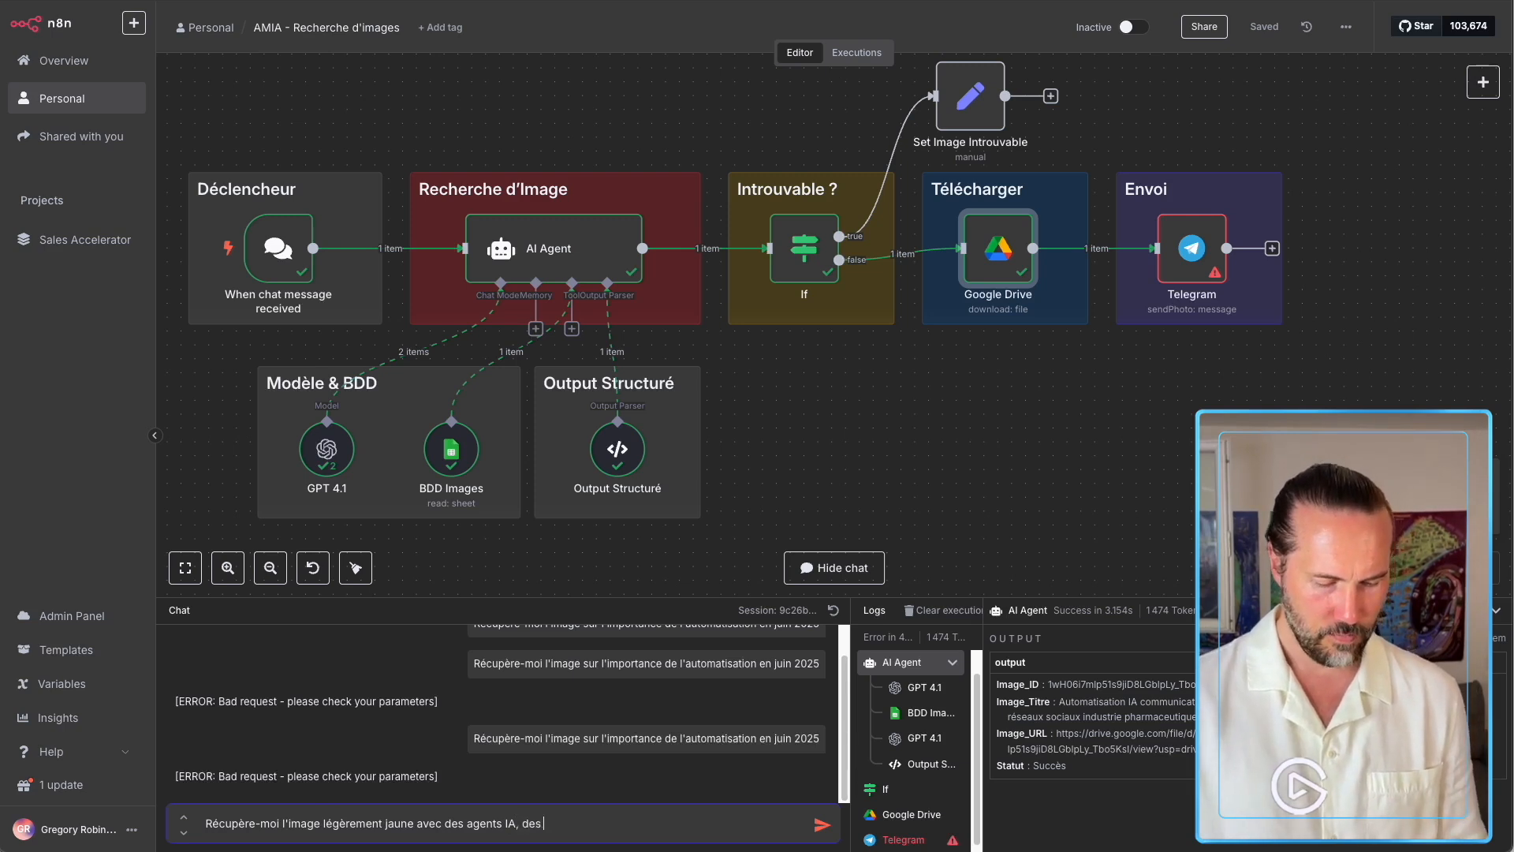
{"action": "type", "text": "un m"}
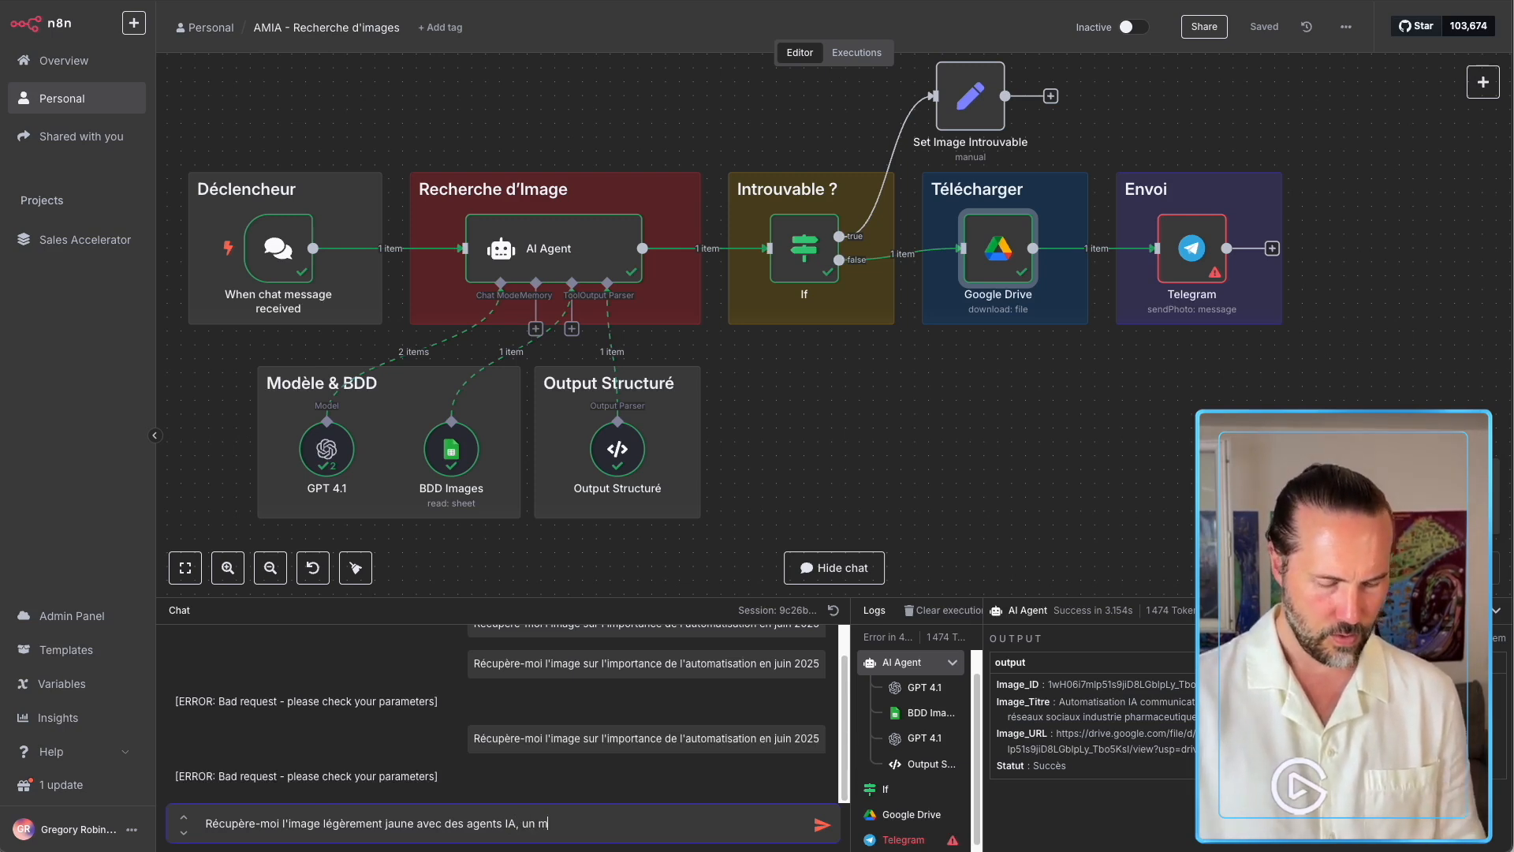
{"action": "type", "text": "icroscope"}
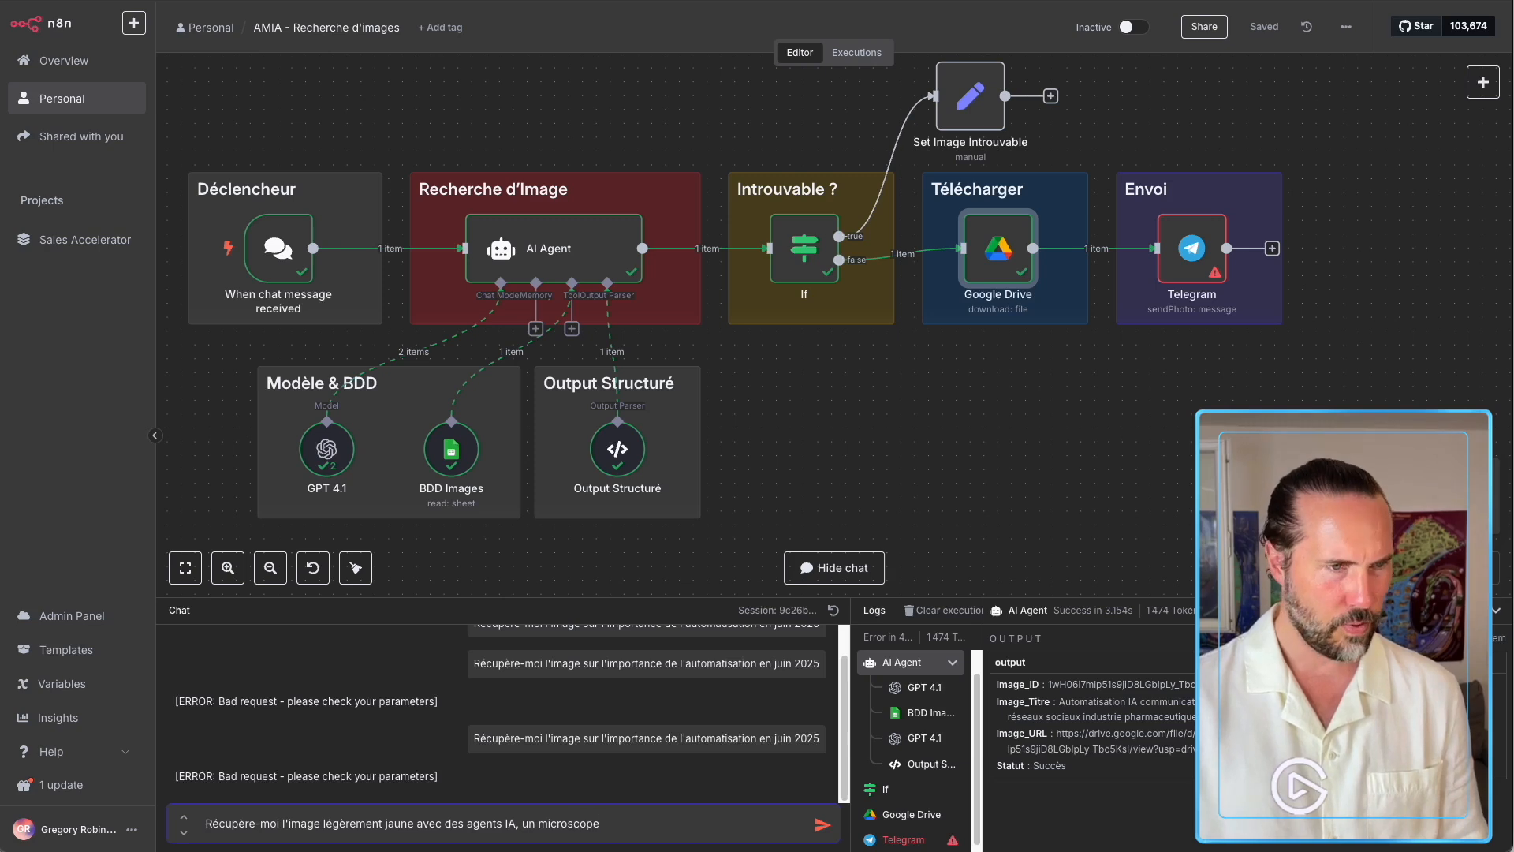
{"action": "type", "text": " et"}
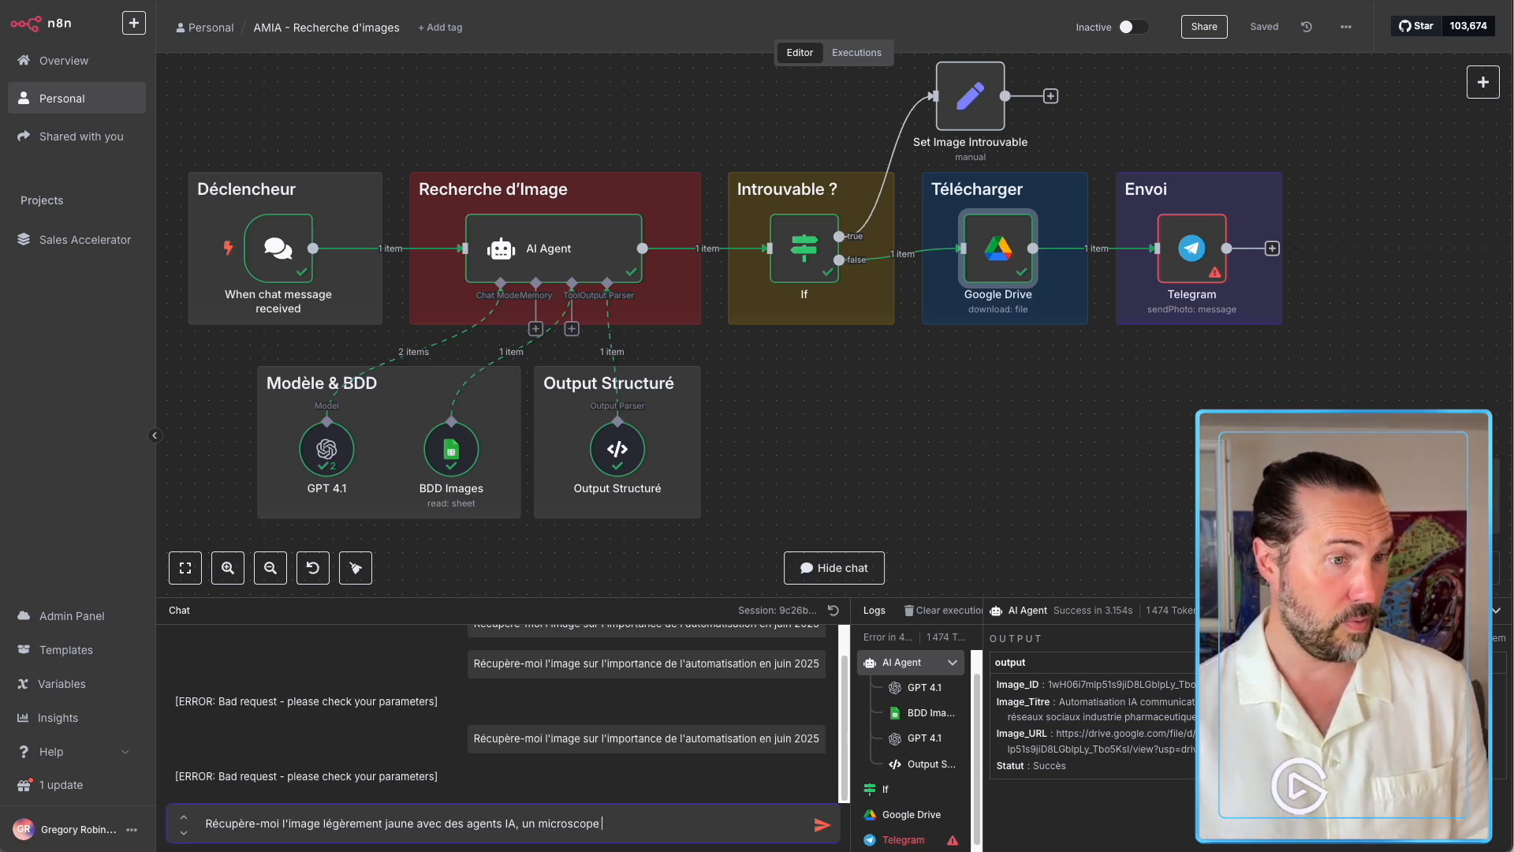
{"action": "type", "text": ", des pu"}
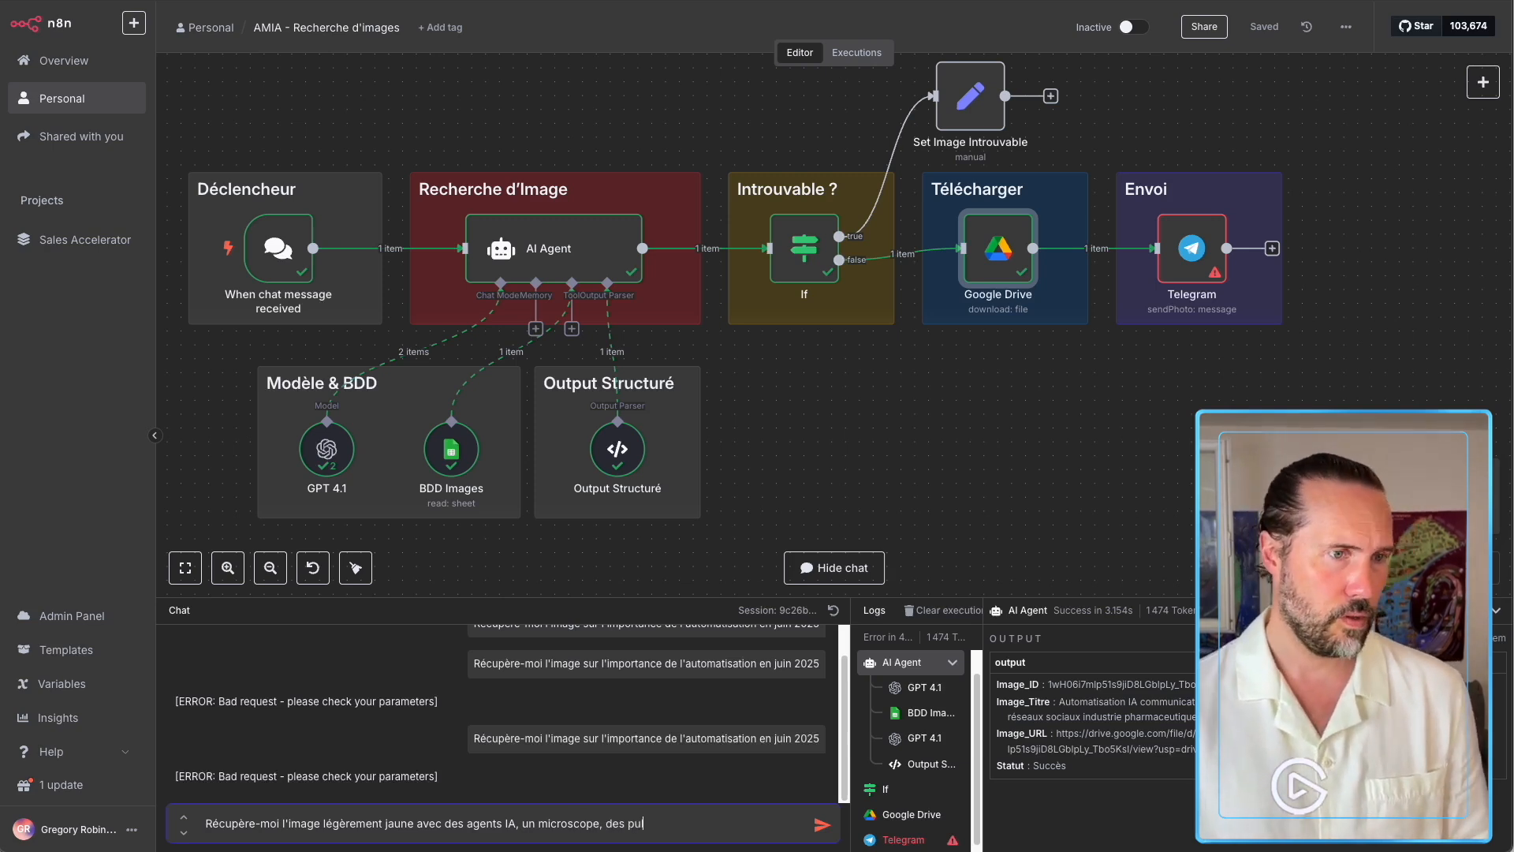
{"action": "key", "text": "BackSpace"}
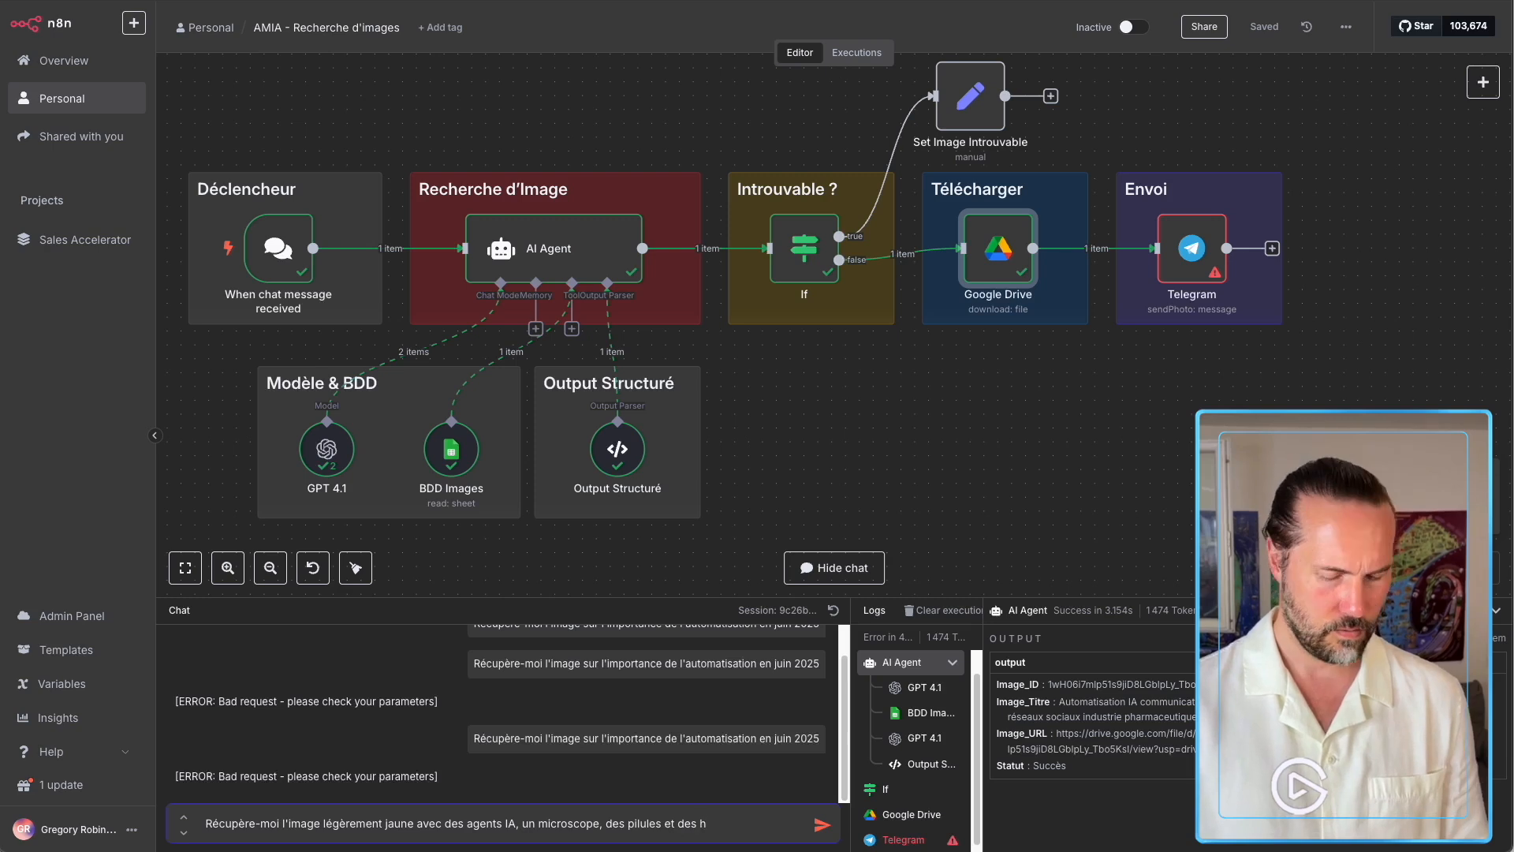
{"action": "type", "text": "une"}
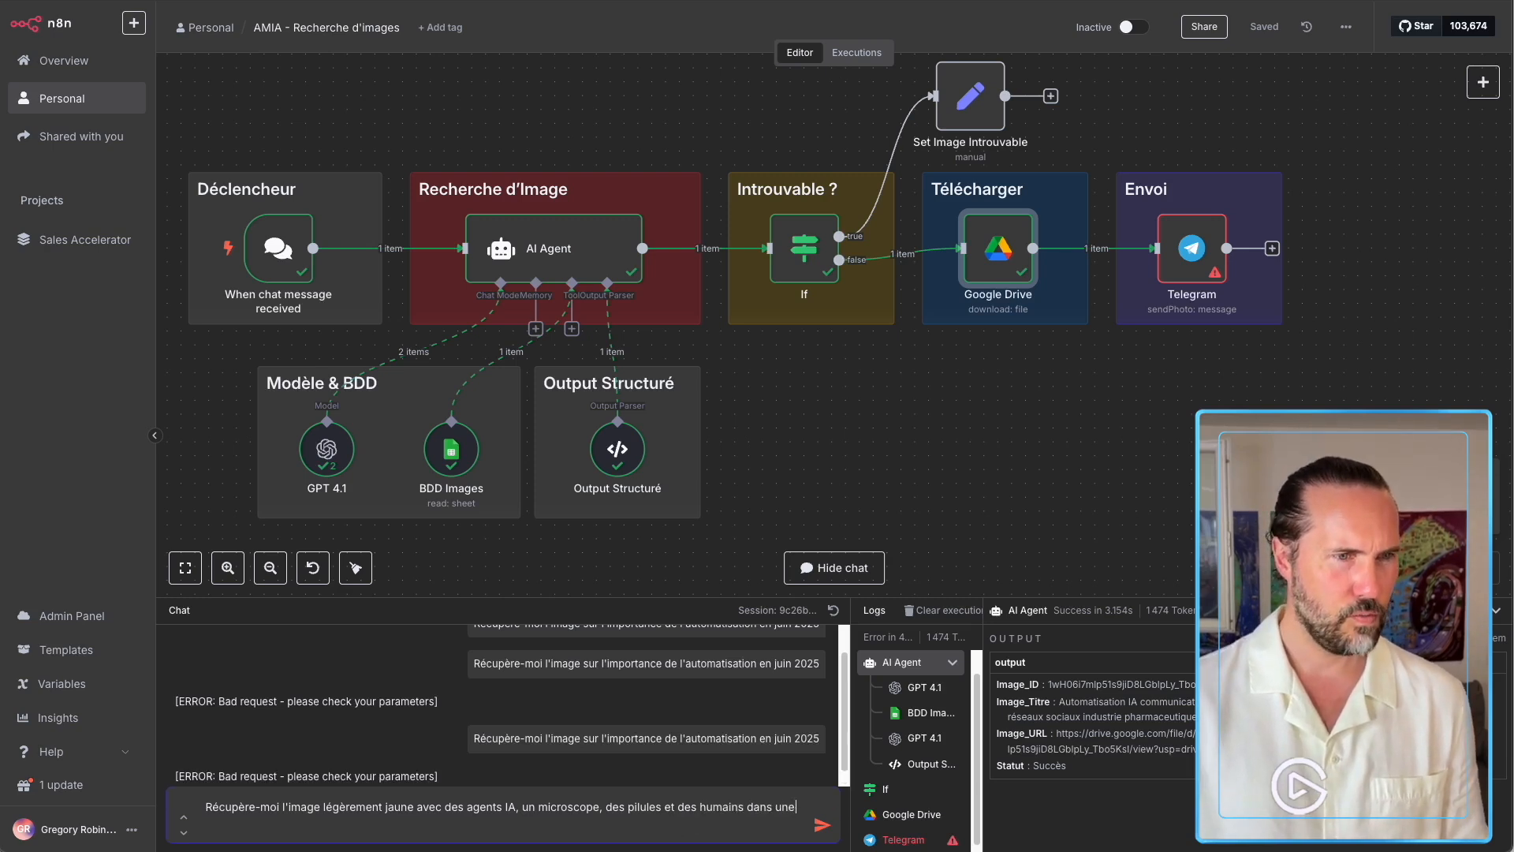
{"action": "type", "text": " piè"}
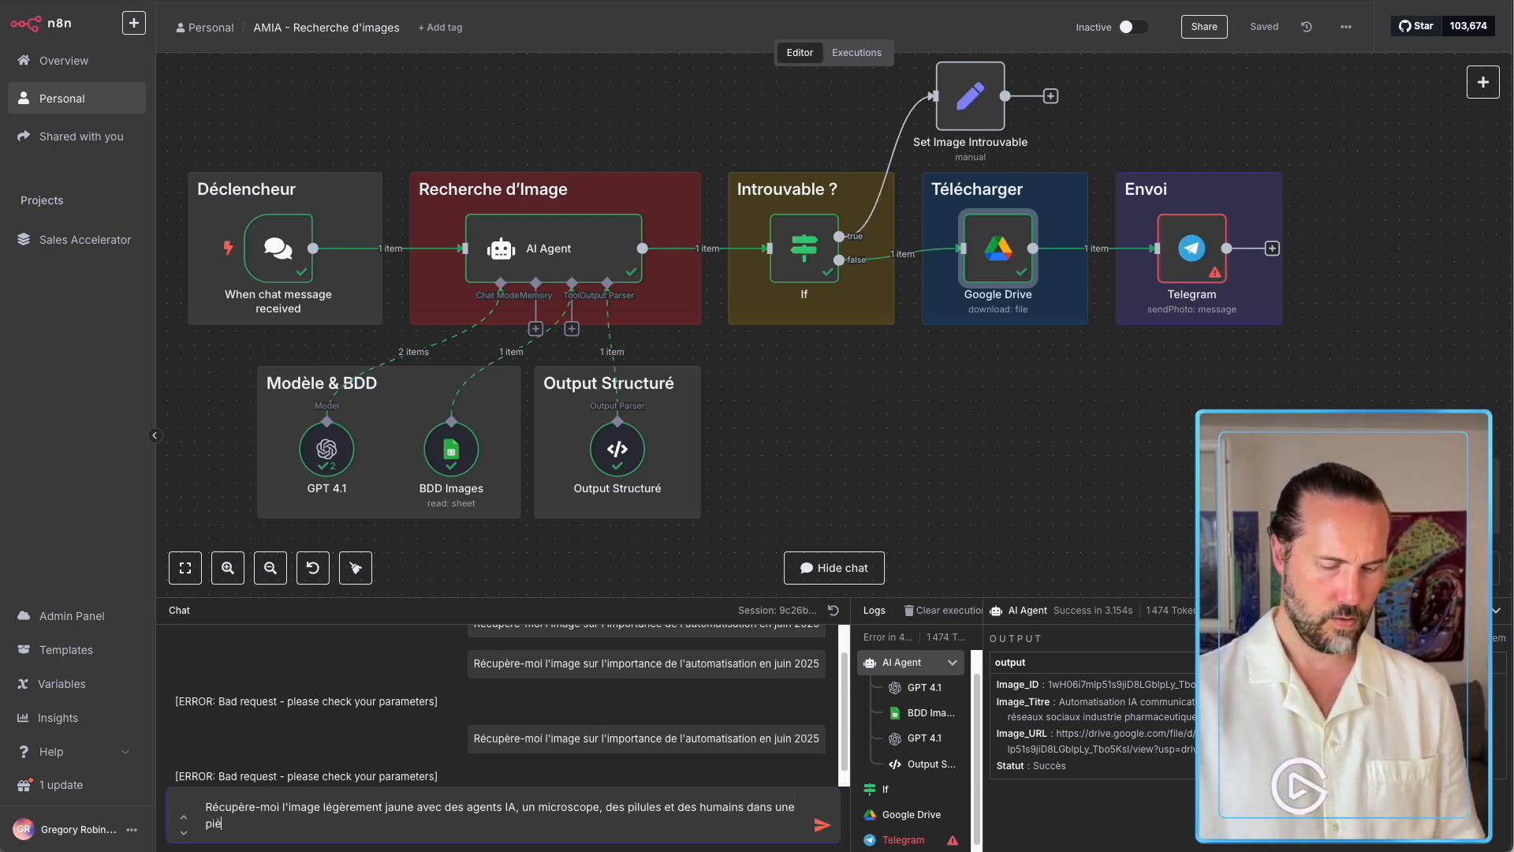
{"action": "type", "text": "ce avec les logos de Facebook"}
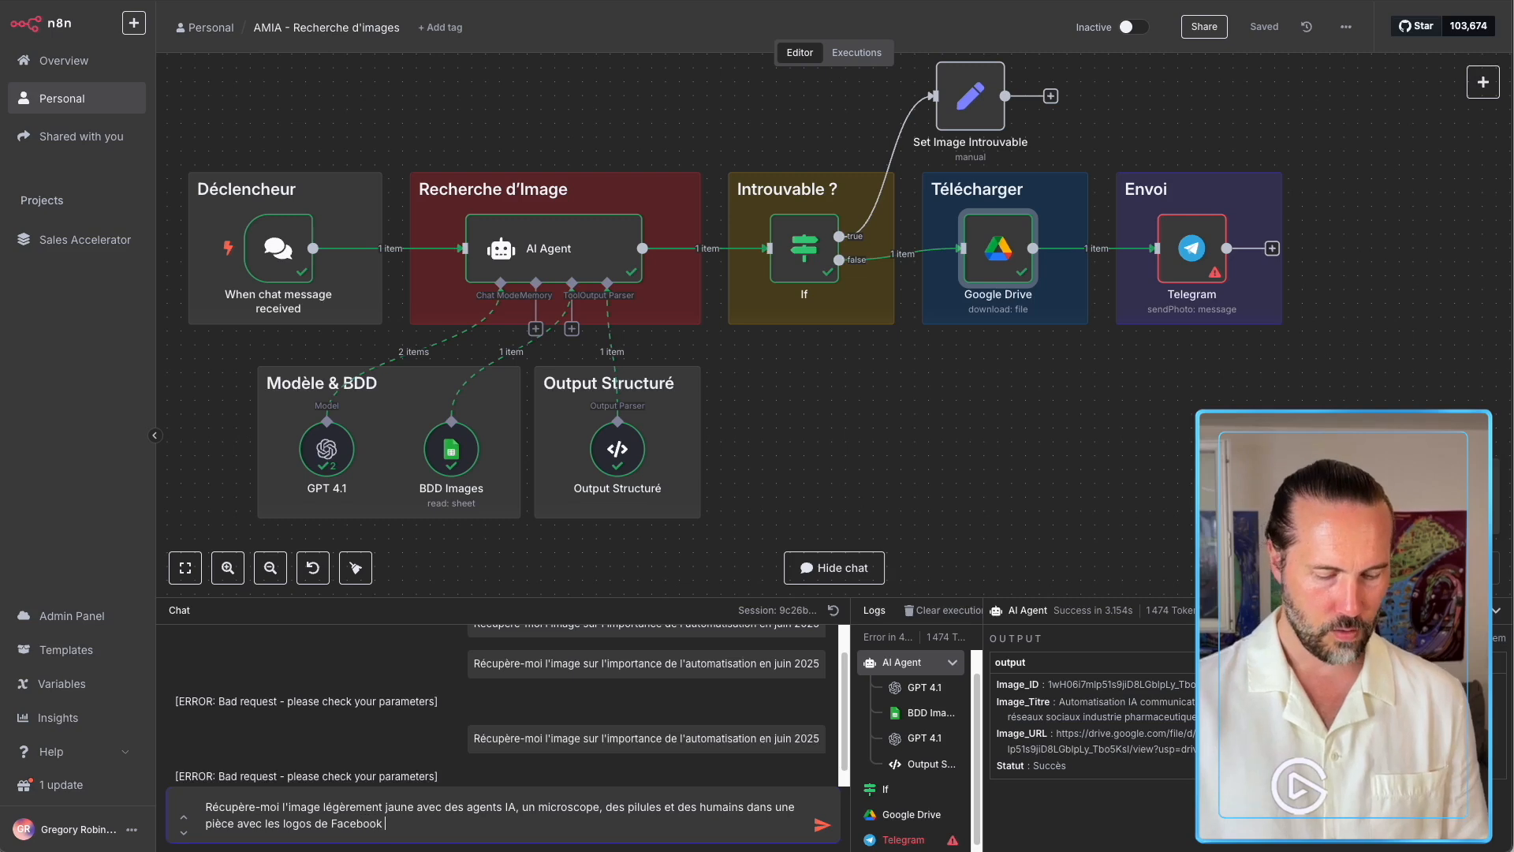
{"action": "type", "text": "Linkedin"}
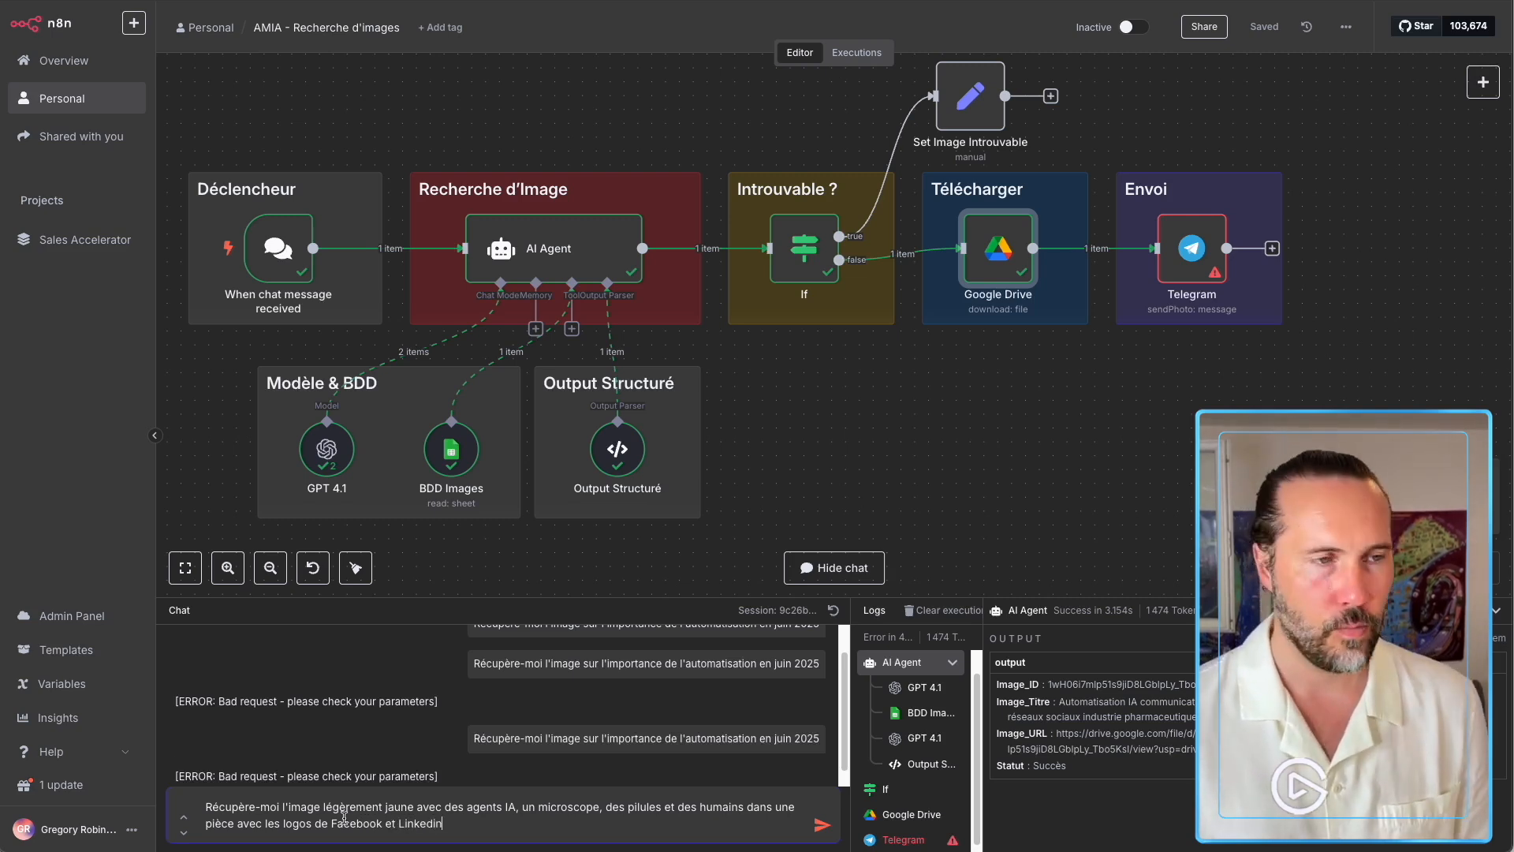
{"action": "key", "text": "Return"}
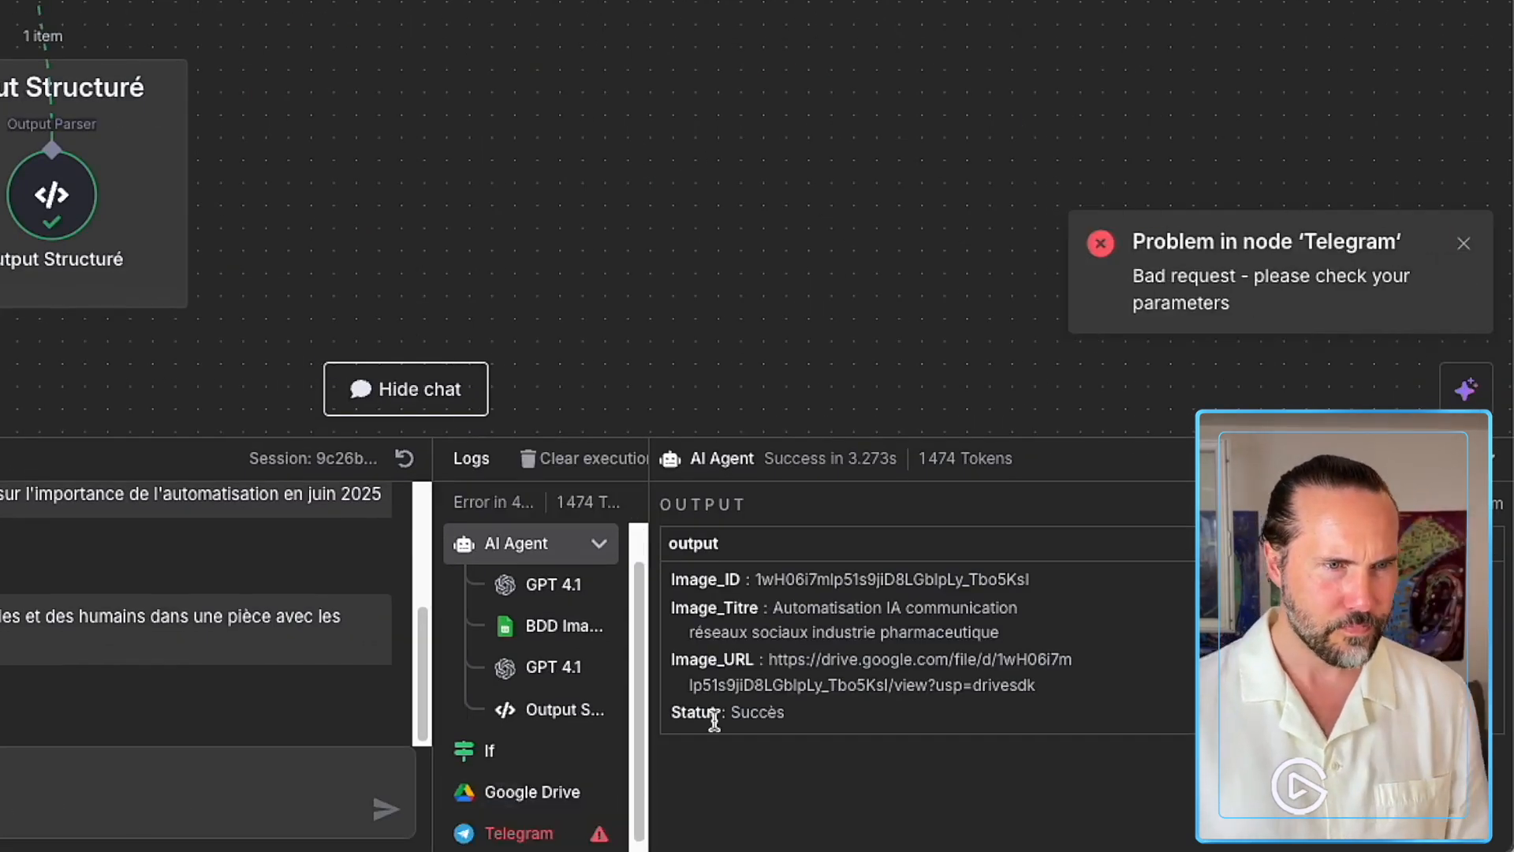
Copy the Image_URL from the AI Agent's output log, view the image in a new browser tab, and close that tab.
{"action": "left_click_drag", "start_coordinate": [771, 659], "coordinate": [1052, 688]}
{"action": "key", "text": "ctrl+c"}
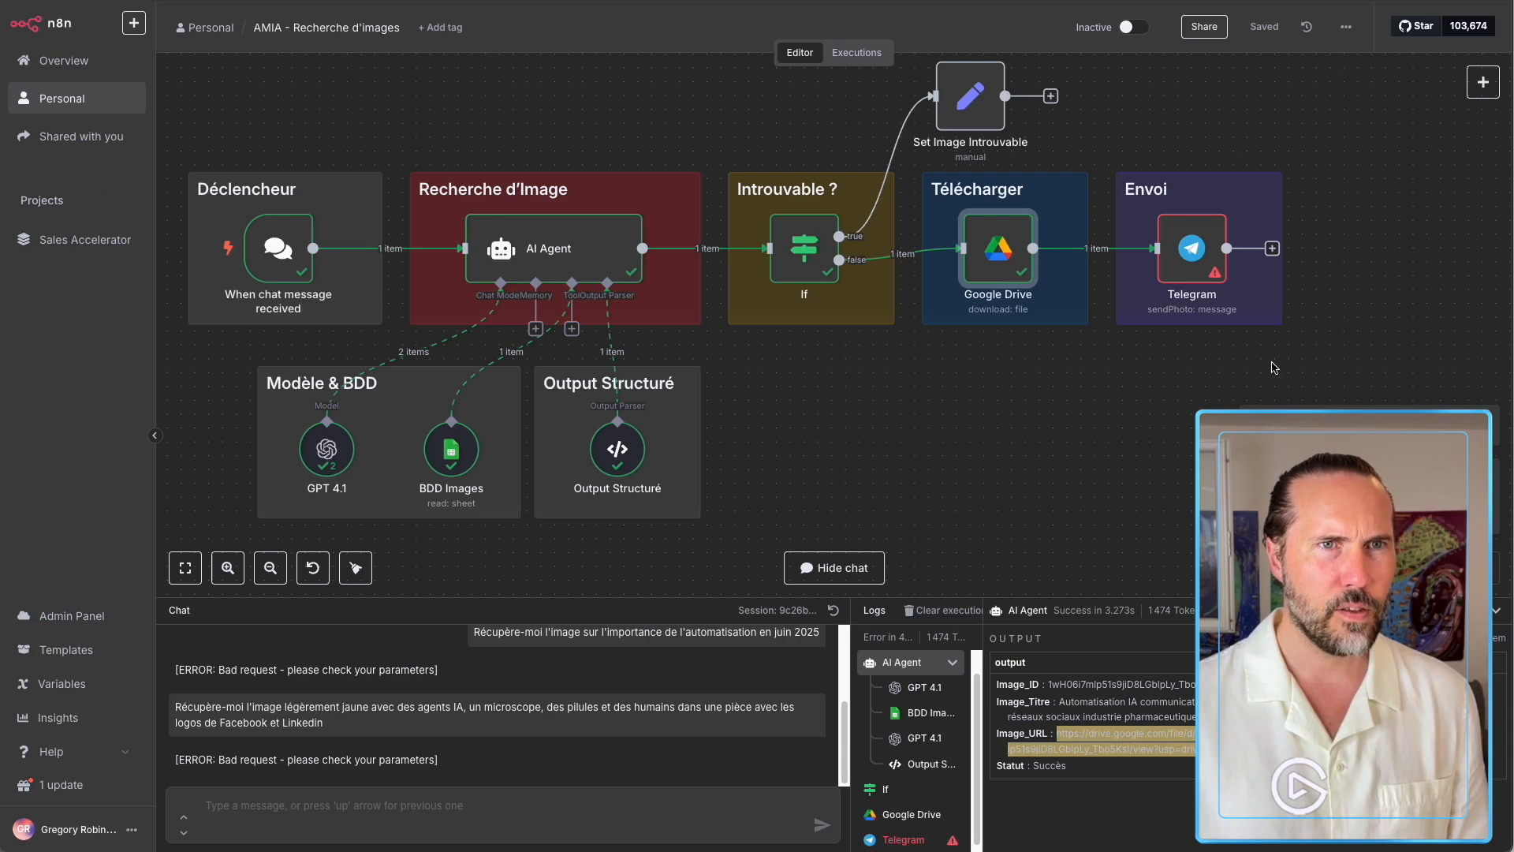
{"action": "key", "text": "ctrl+t"}
{"action": "key", "text": "ctrl+v"}
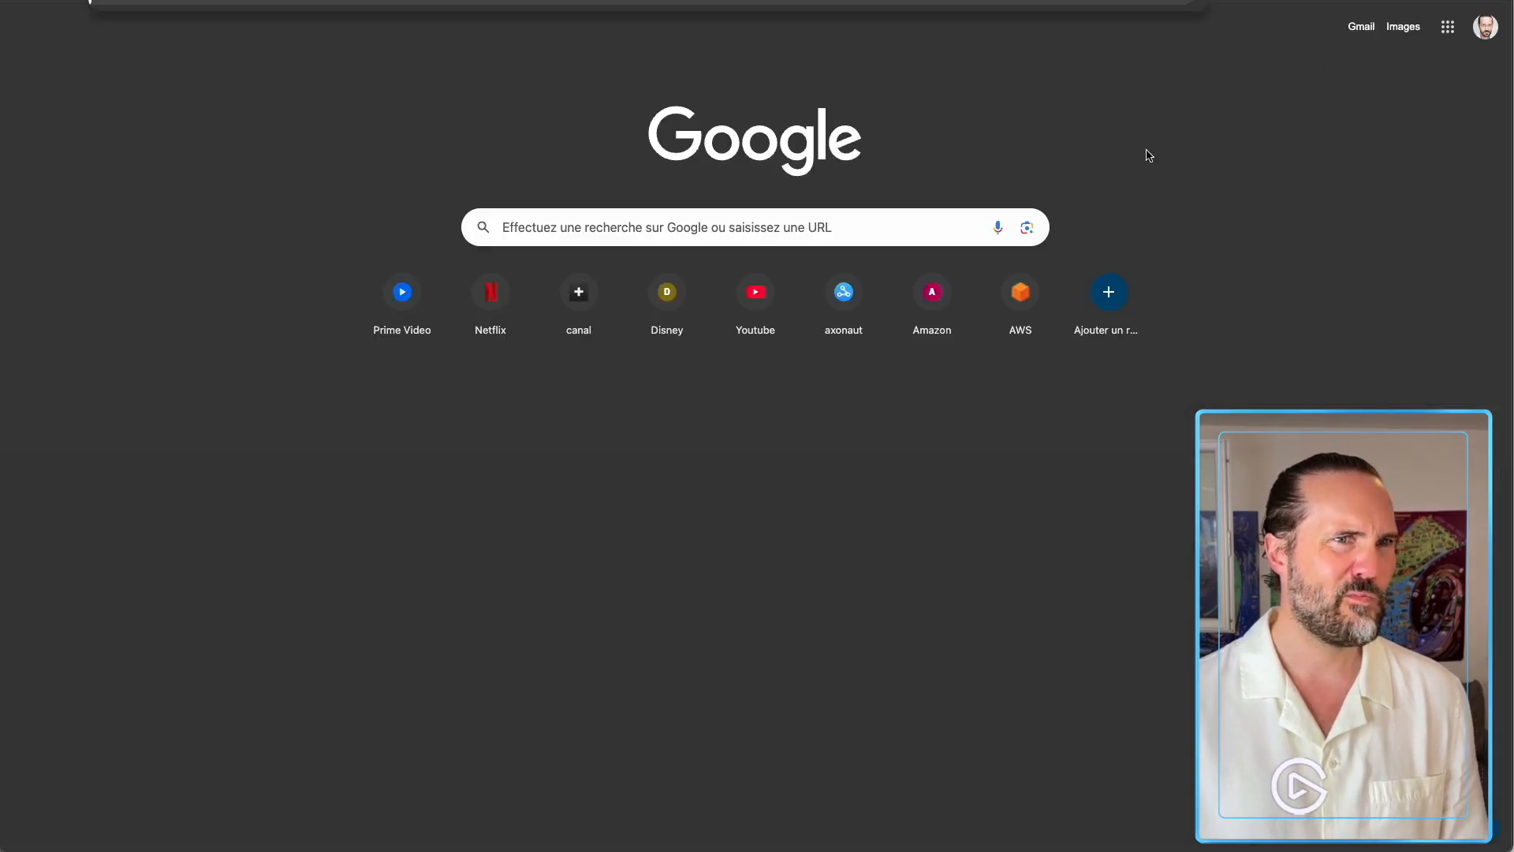
{"action": "key", "text": "Return"}
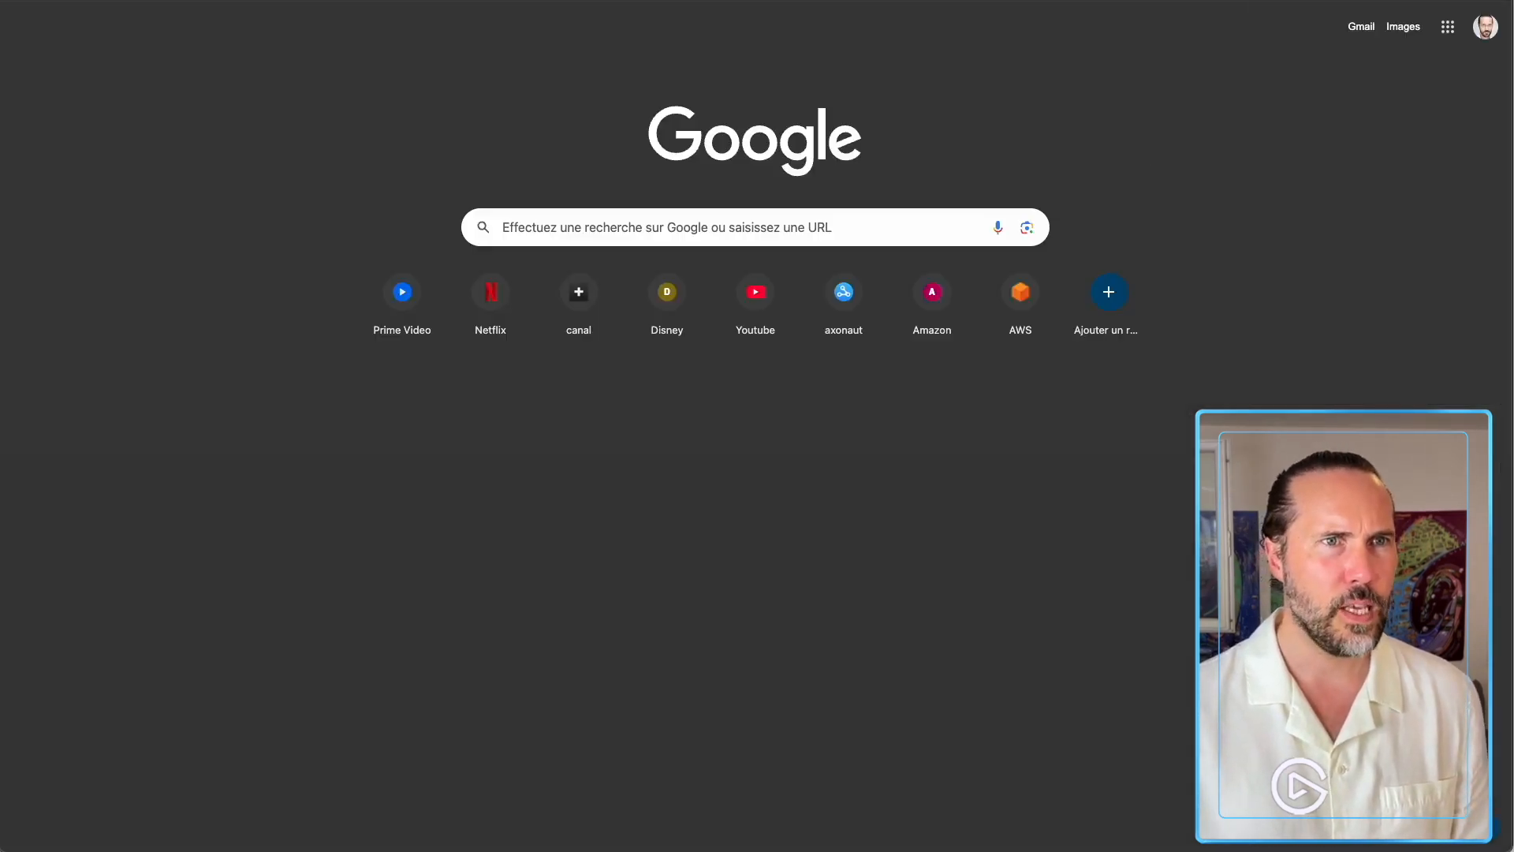
{"action": "key", "text": "ctrl+w"}
{"action": "right_click", "coordinate": [1093, 744]}
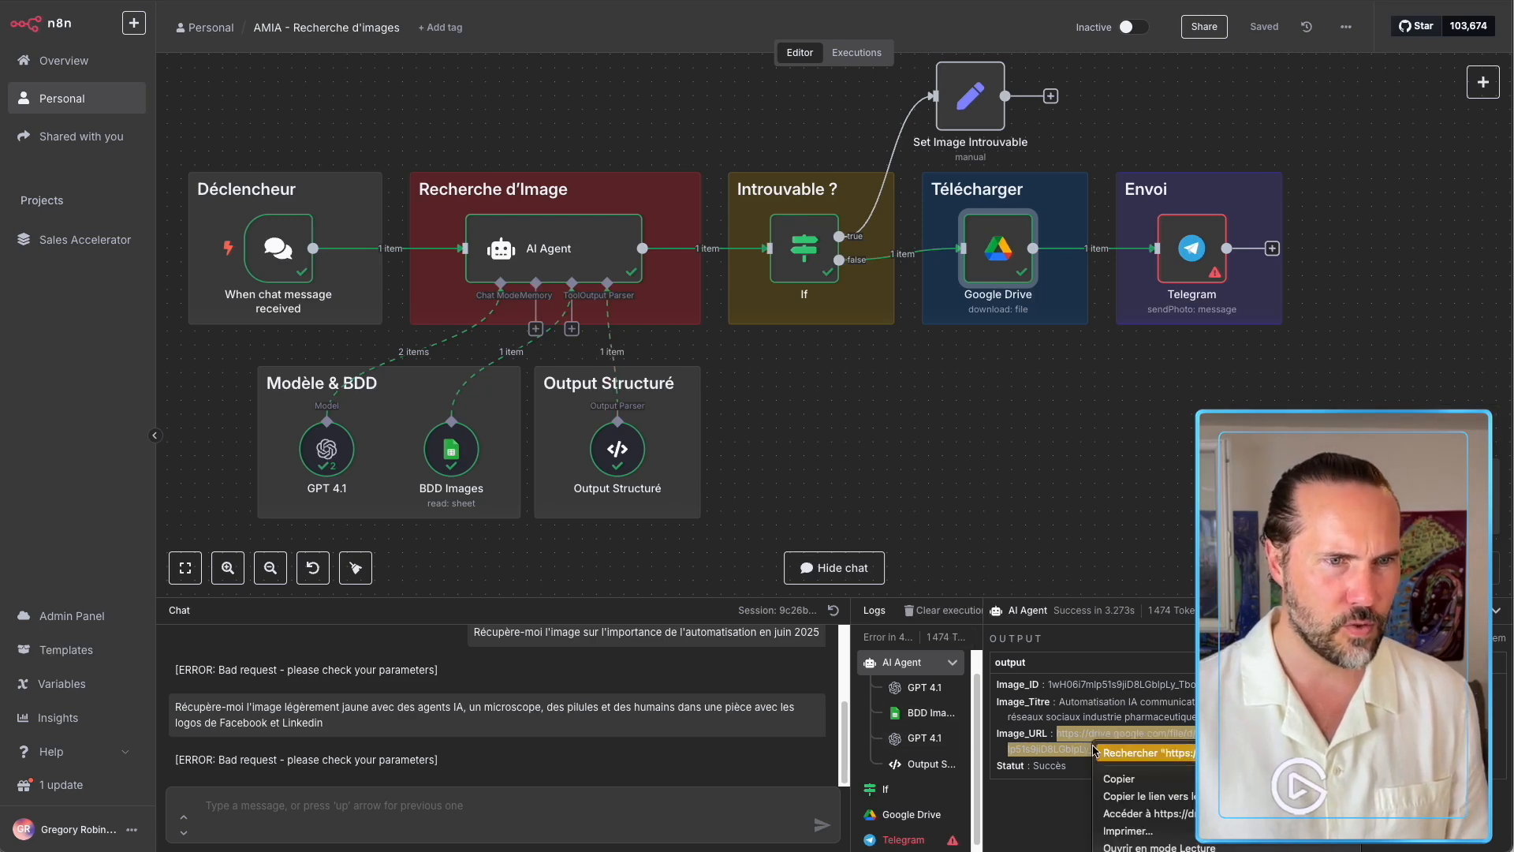
{"action": "left_click", "coordinate": [1120, 778]}
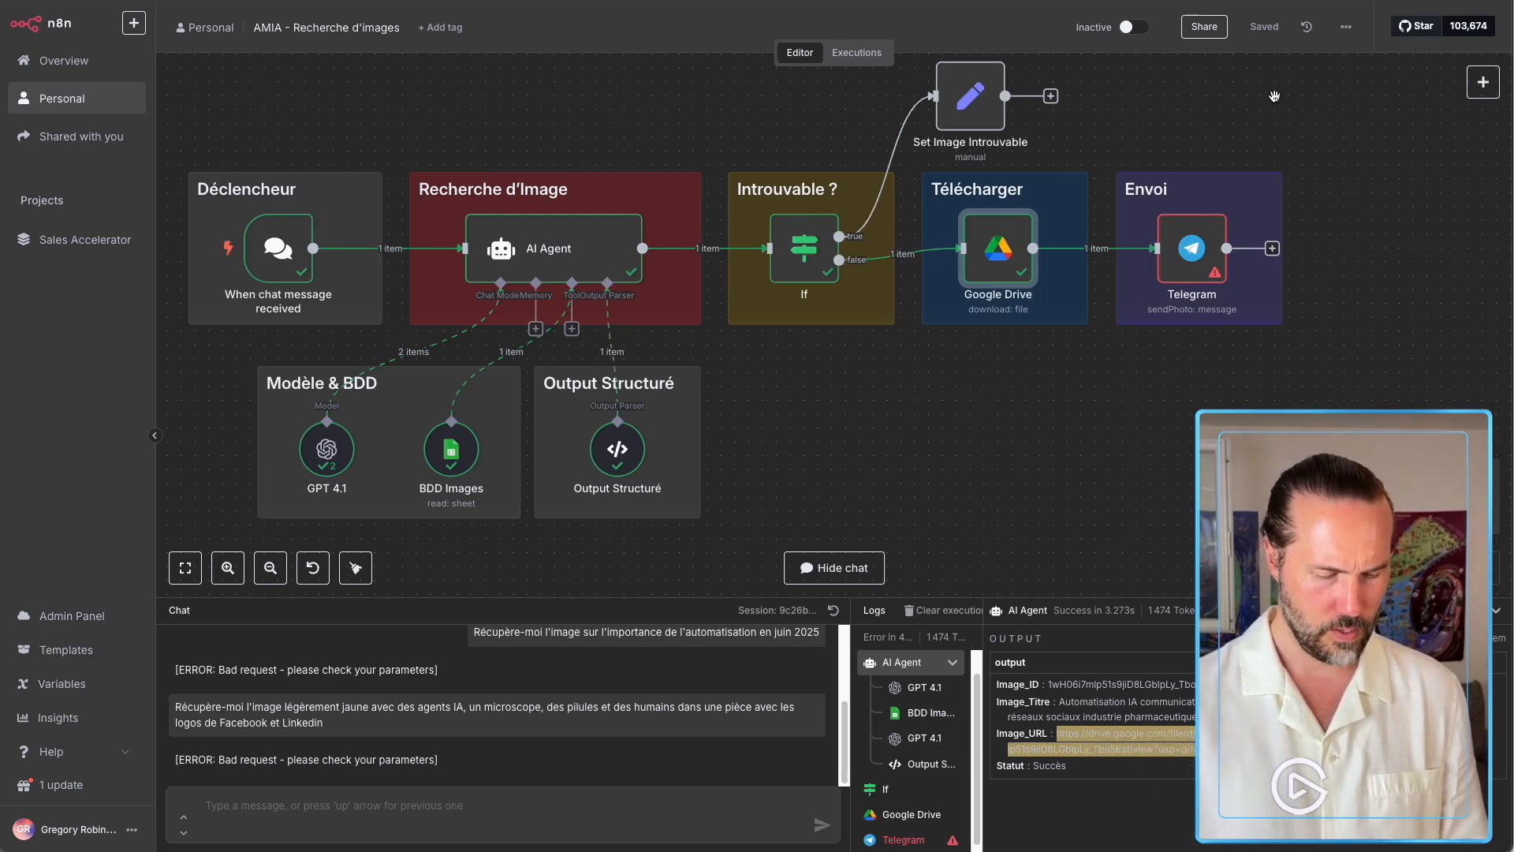
{"action": "key", "text": "ctrl+t"}
{"action": "key", "text": "ctrl+v"}
{"action": "key", "text": "Return"}
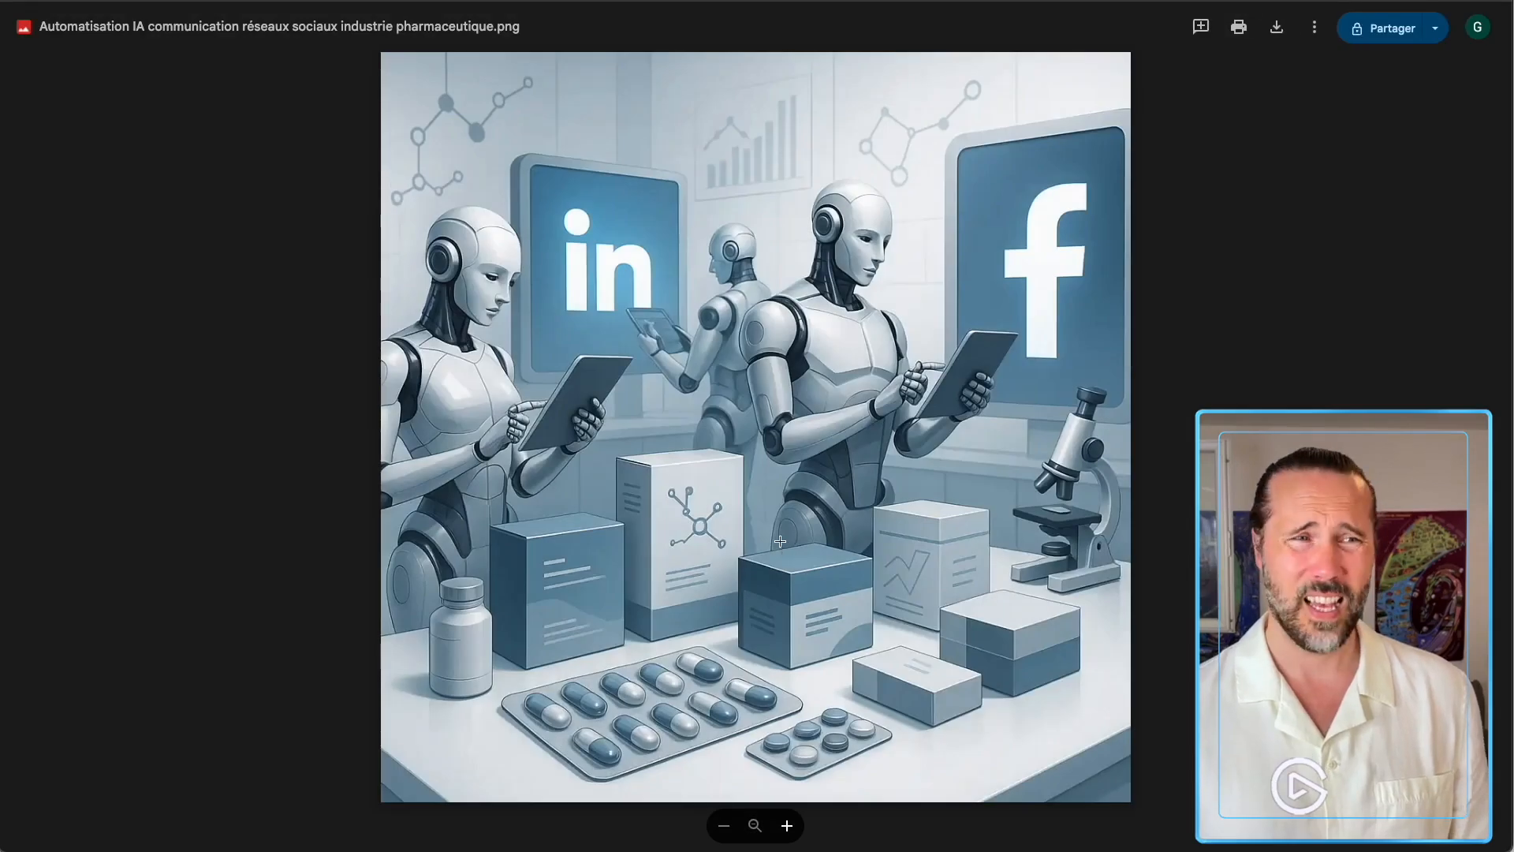
{"action": "key", "text": "ctrl+w"}
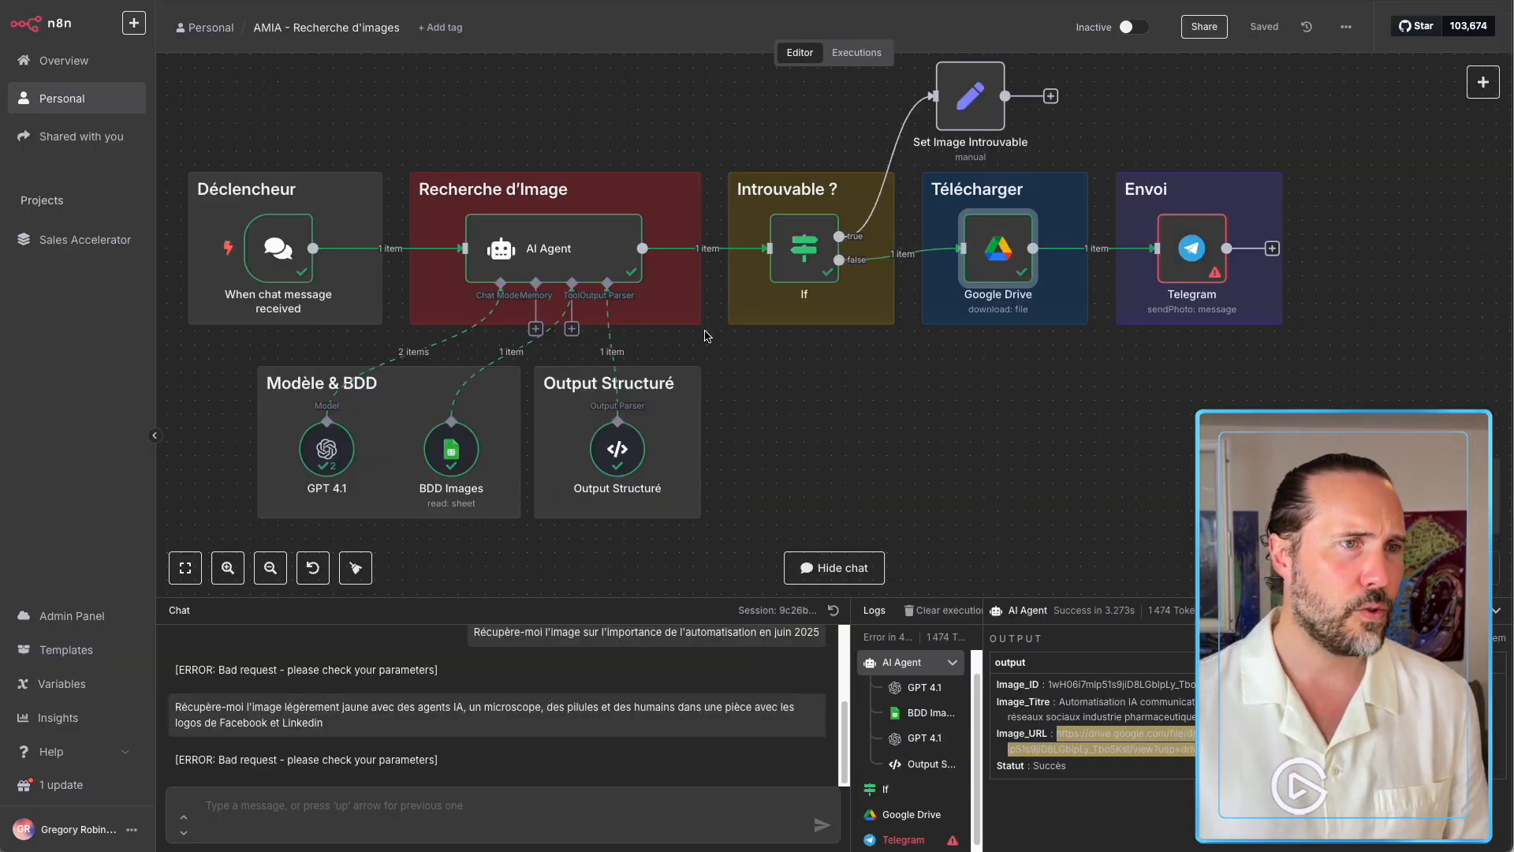
Open the AI Agent node and examine its execution logs, starting with the GPT 4.1 call's input.
{"action": "left_click", "coordinate": [545, 257]}
{"action": "double_click", "coordinate": [546, 263]}
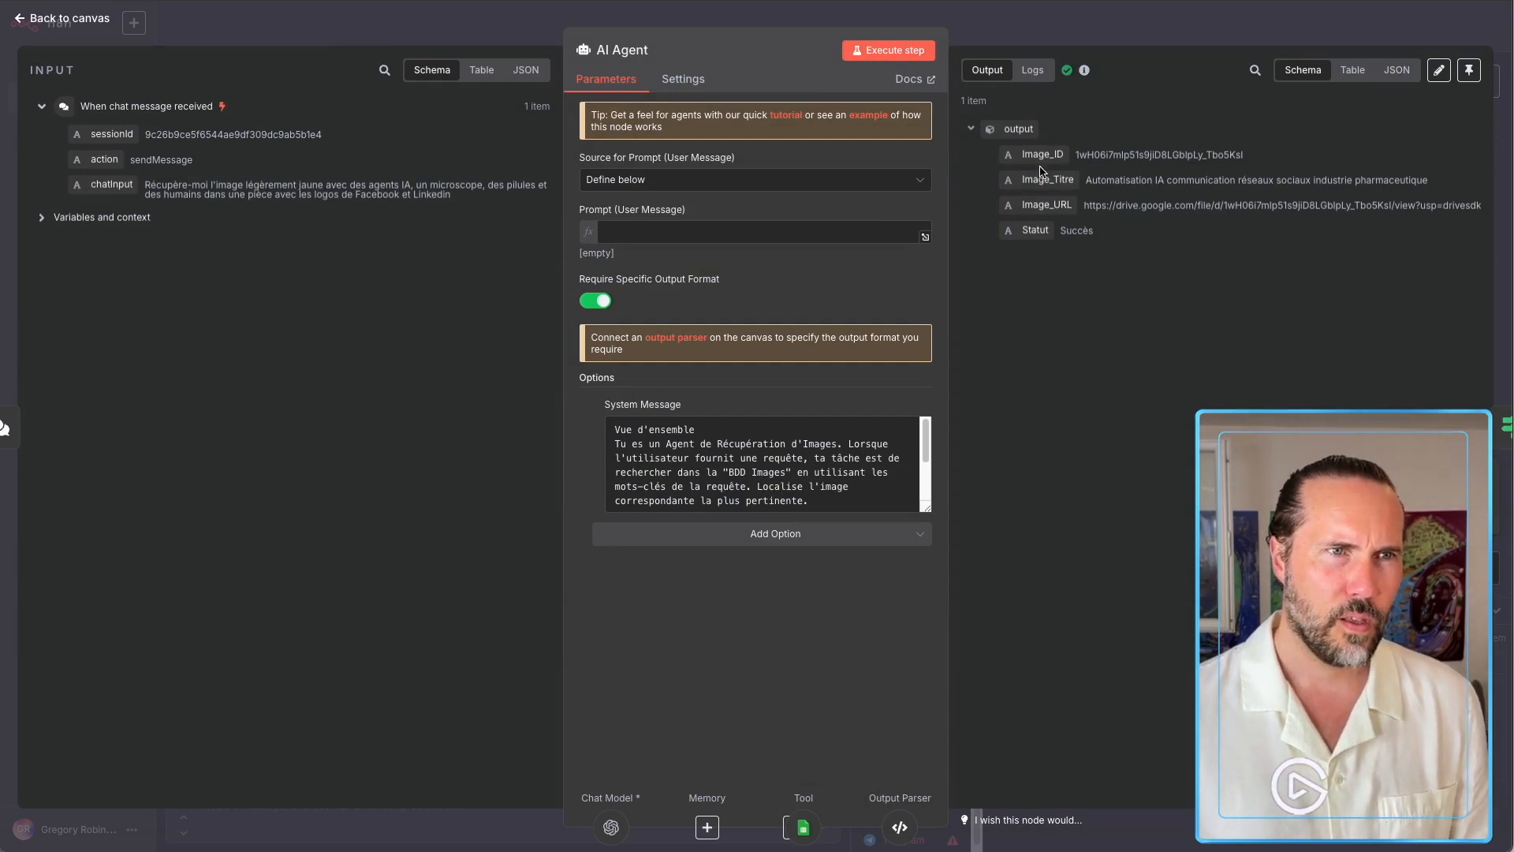
{"action": "left_click", "coordinate": [1033, 70]}
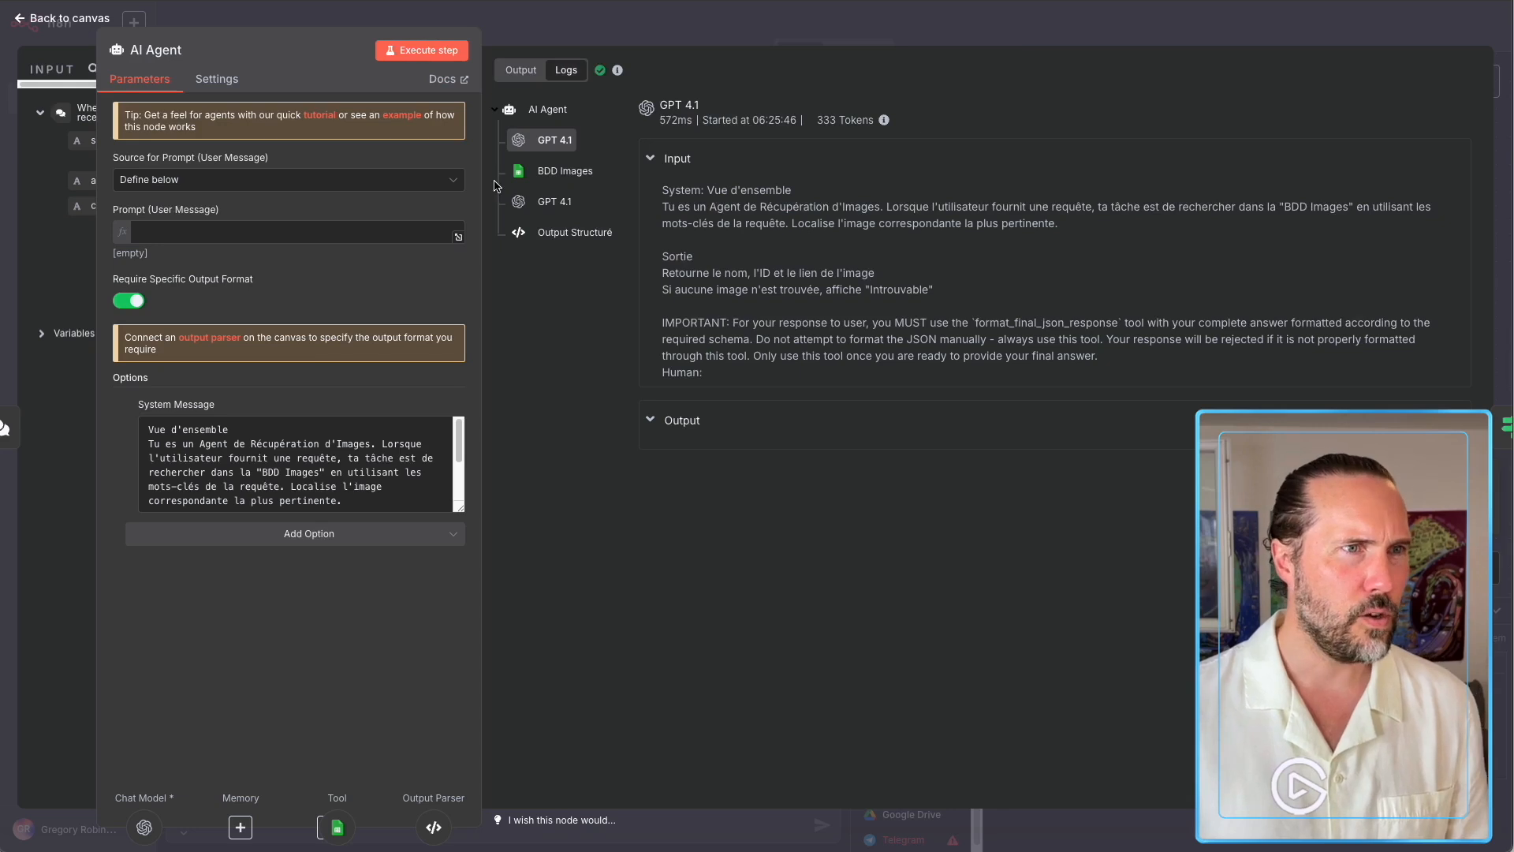
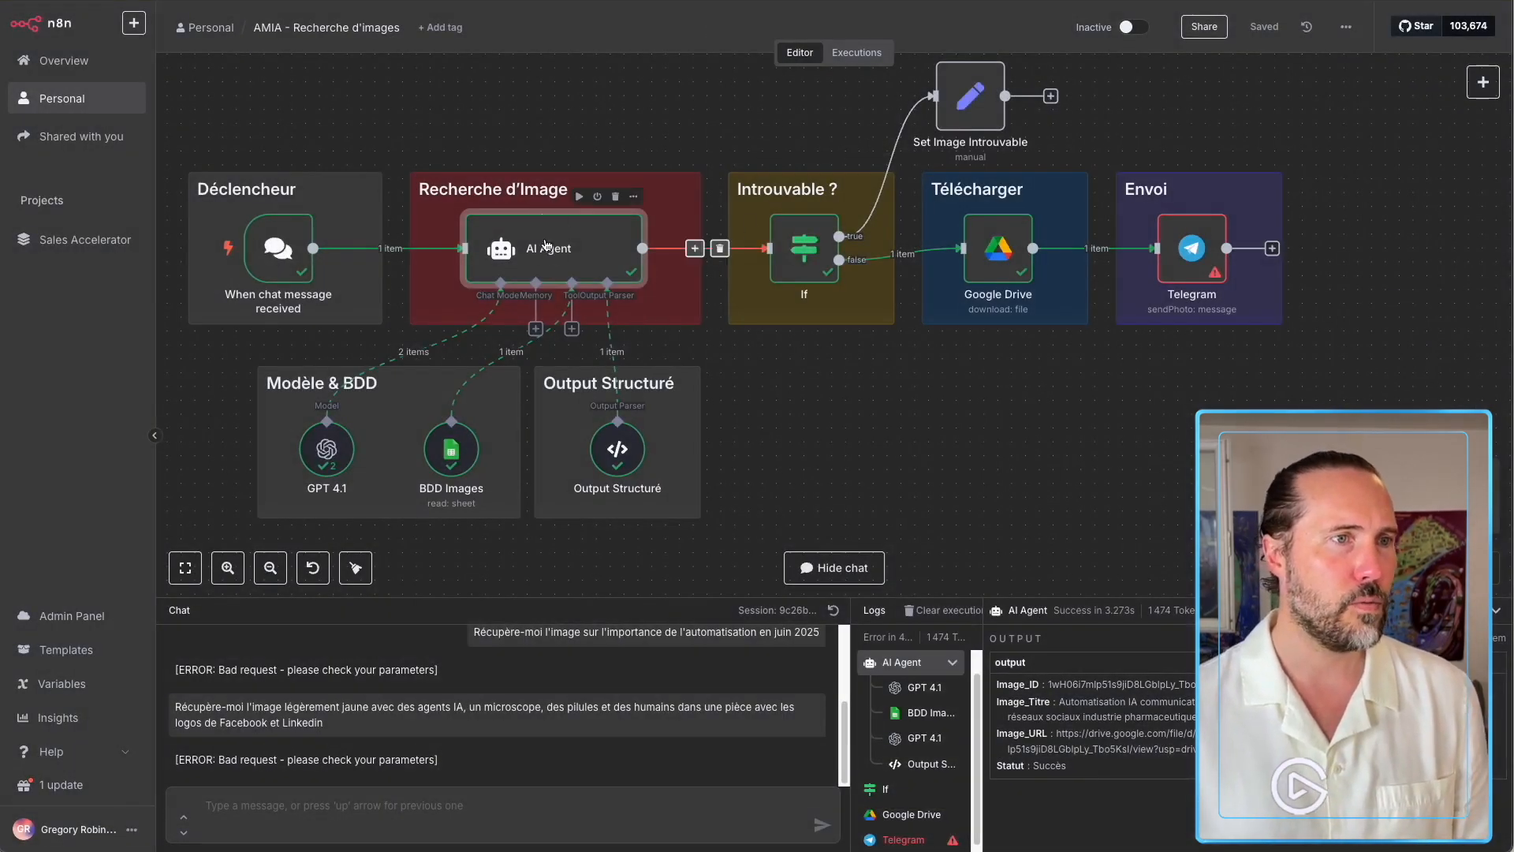
Map the trigger's chatInput into the AI Agent's Prompt (User Message) as {{ $json.chatInput }} and return to the canvas.
{"action": "double_click", "coordinate": [550, 251]}
{"action": "left_click_drag", "start_coordinate": [291, 26], "coordinate": [778, 26]}
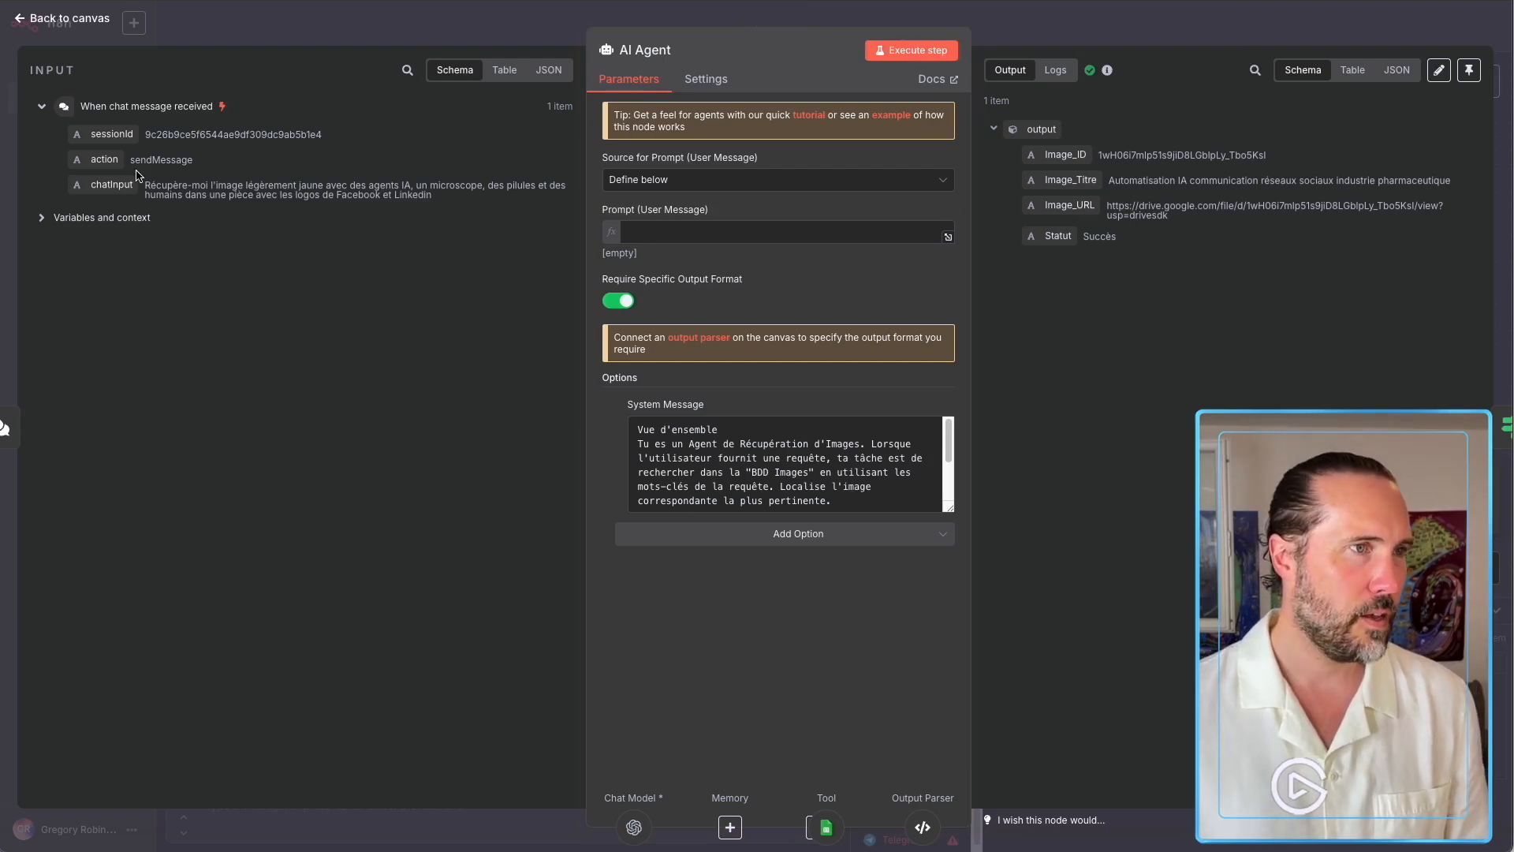
{"action": "left_click_drag", "start_coordinate": [108, 185], "coordinate": [693, 236]}
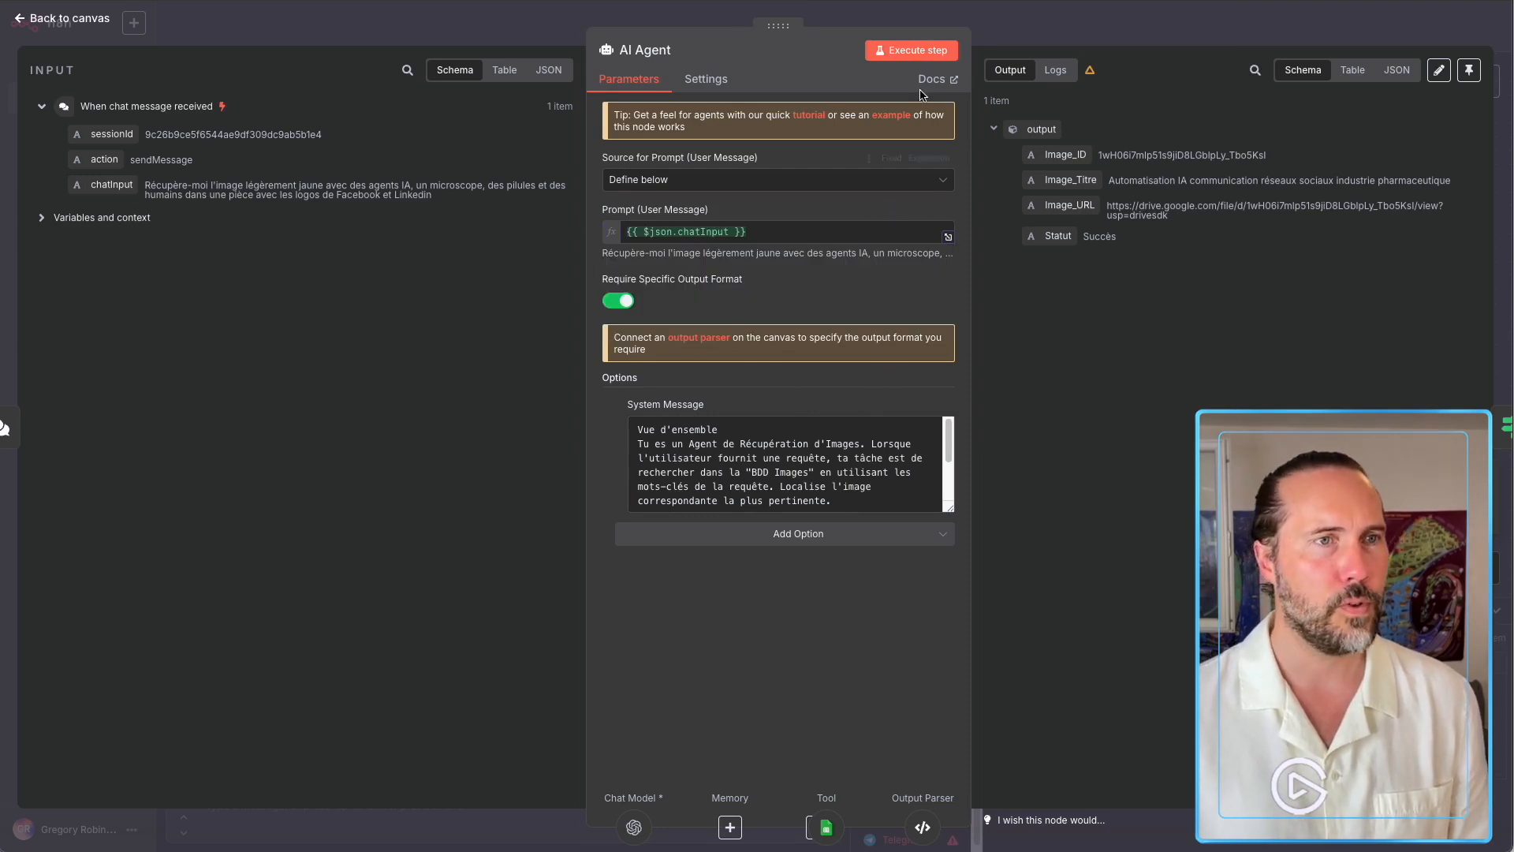
{"action": "left_click", "coordinate": [992, 28]}
{"action": "left_click", "coordinate": [1253, 28]}
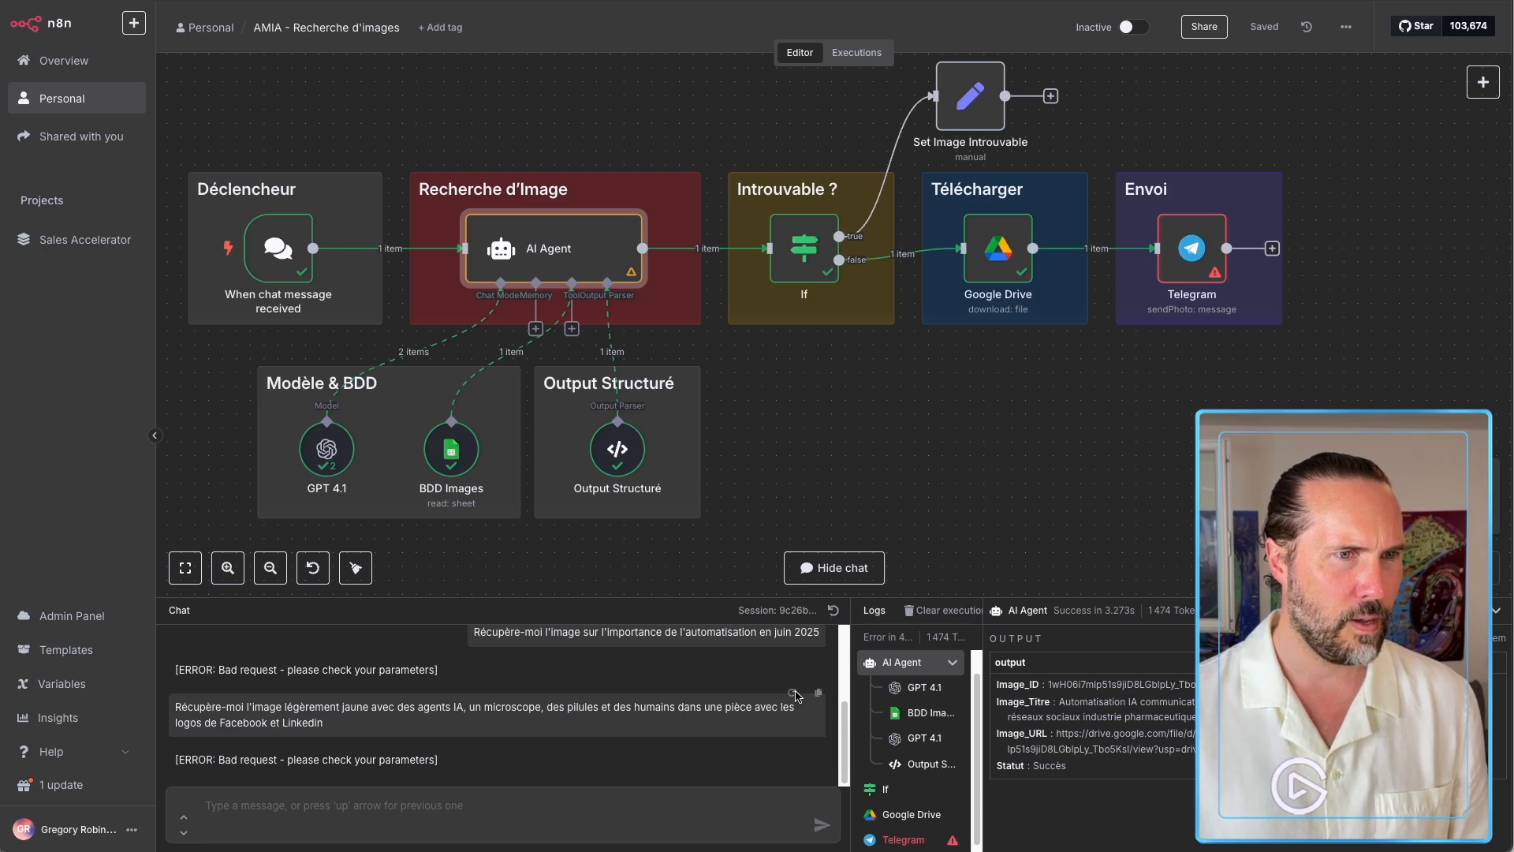
Try to resend the last chat request, and view the image in the Telegram node's binary input.
{"action": "left_click", "coordinate": [792, 692]}
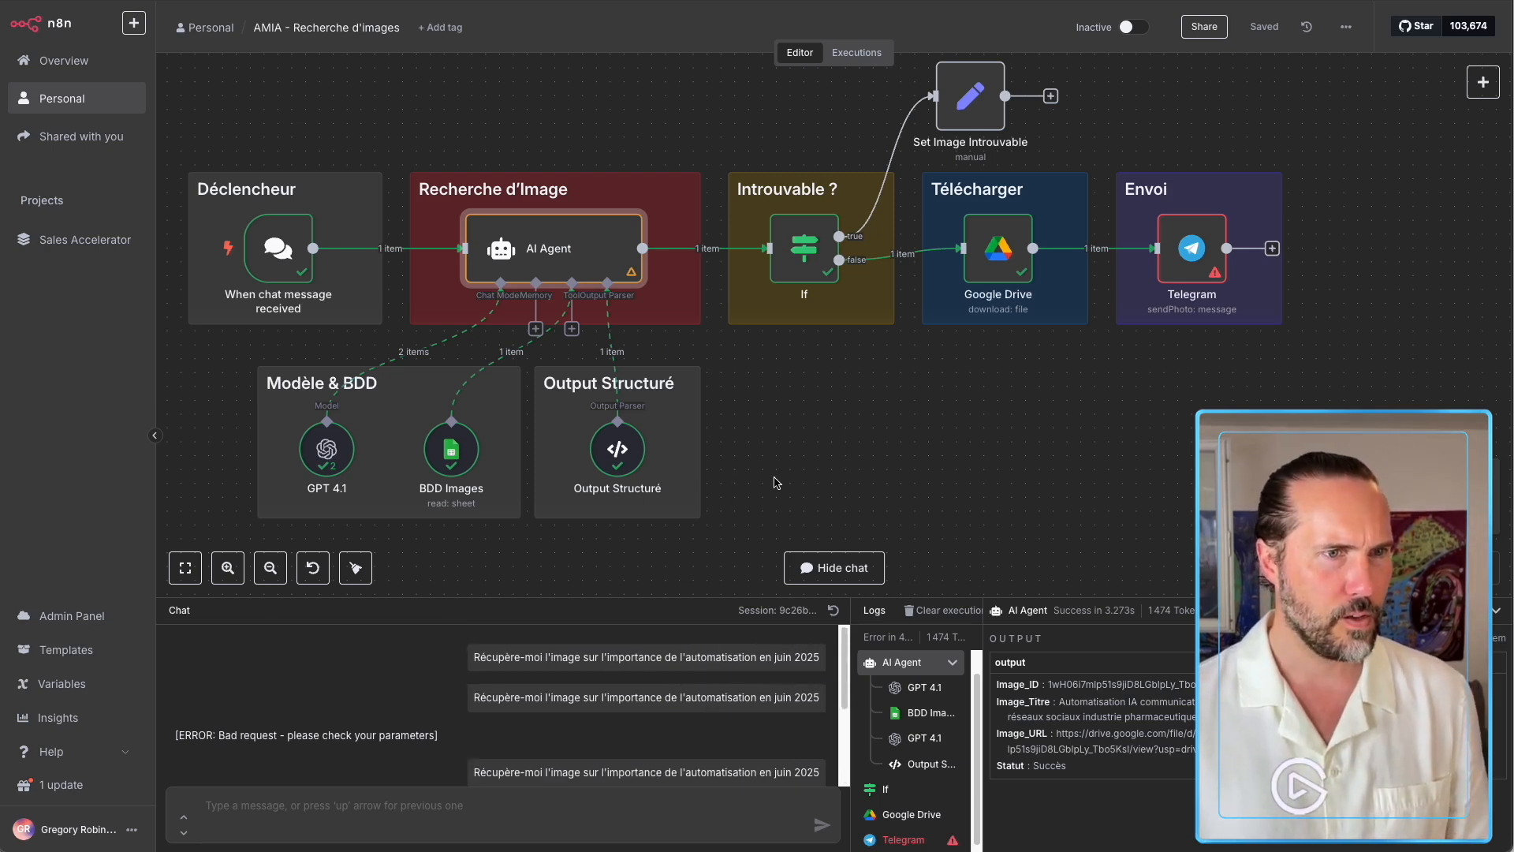
{"action": "scroll", "coordinate": [682, 721], "scroll_direction": "down", "scroll_amount": 2}
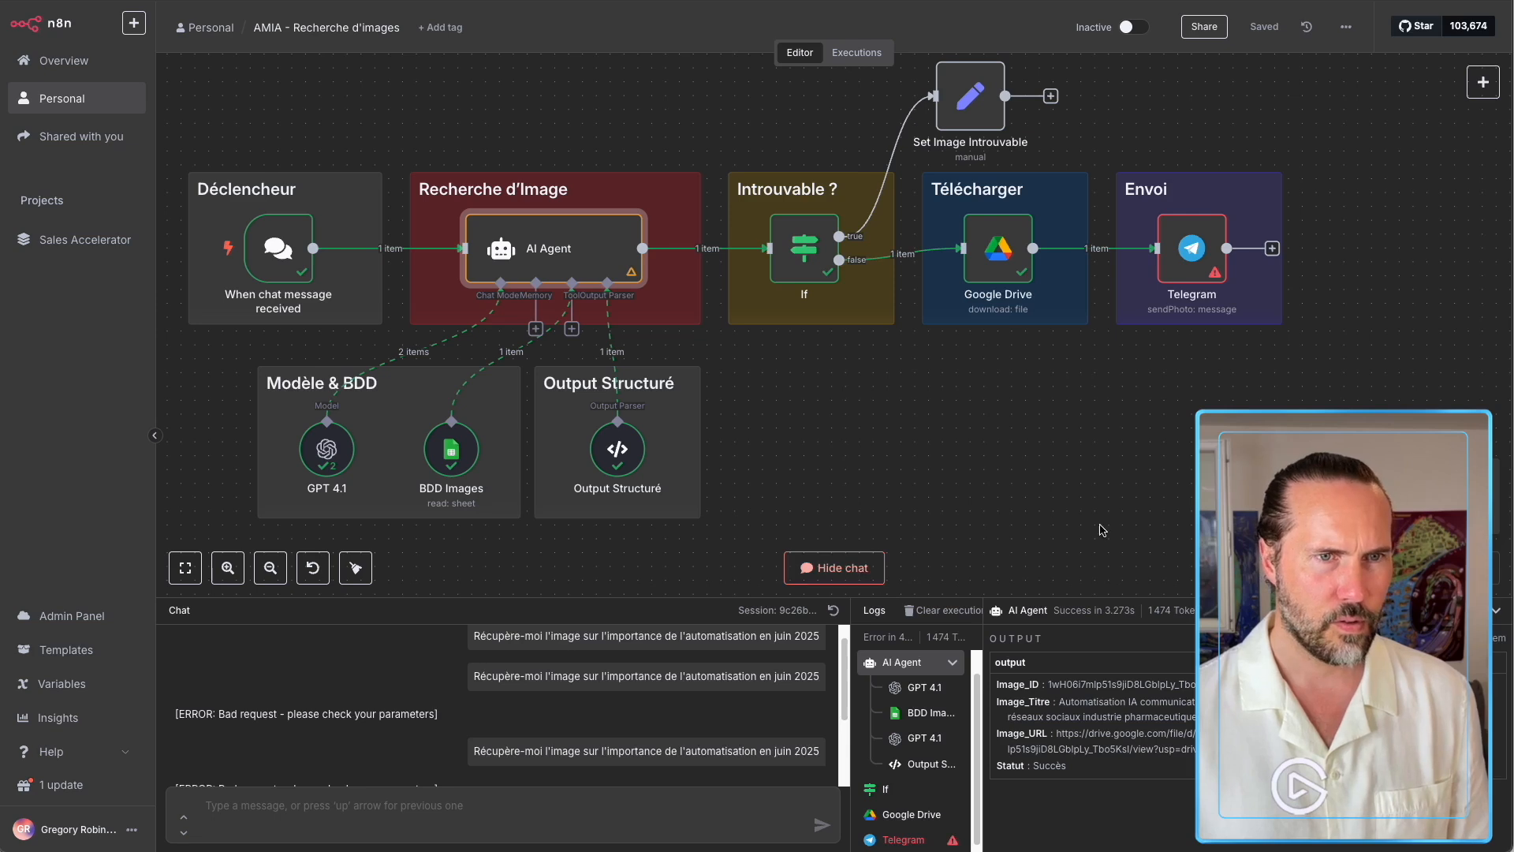
{"action": "double_click", "coordinate": [1192, 248]}
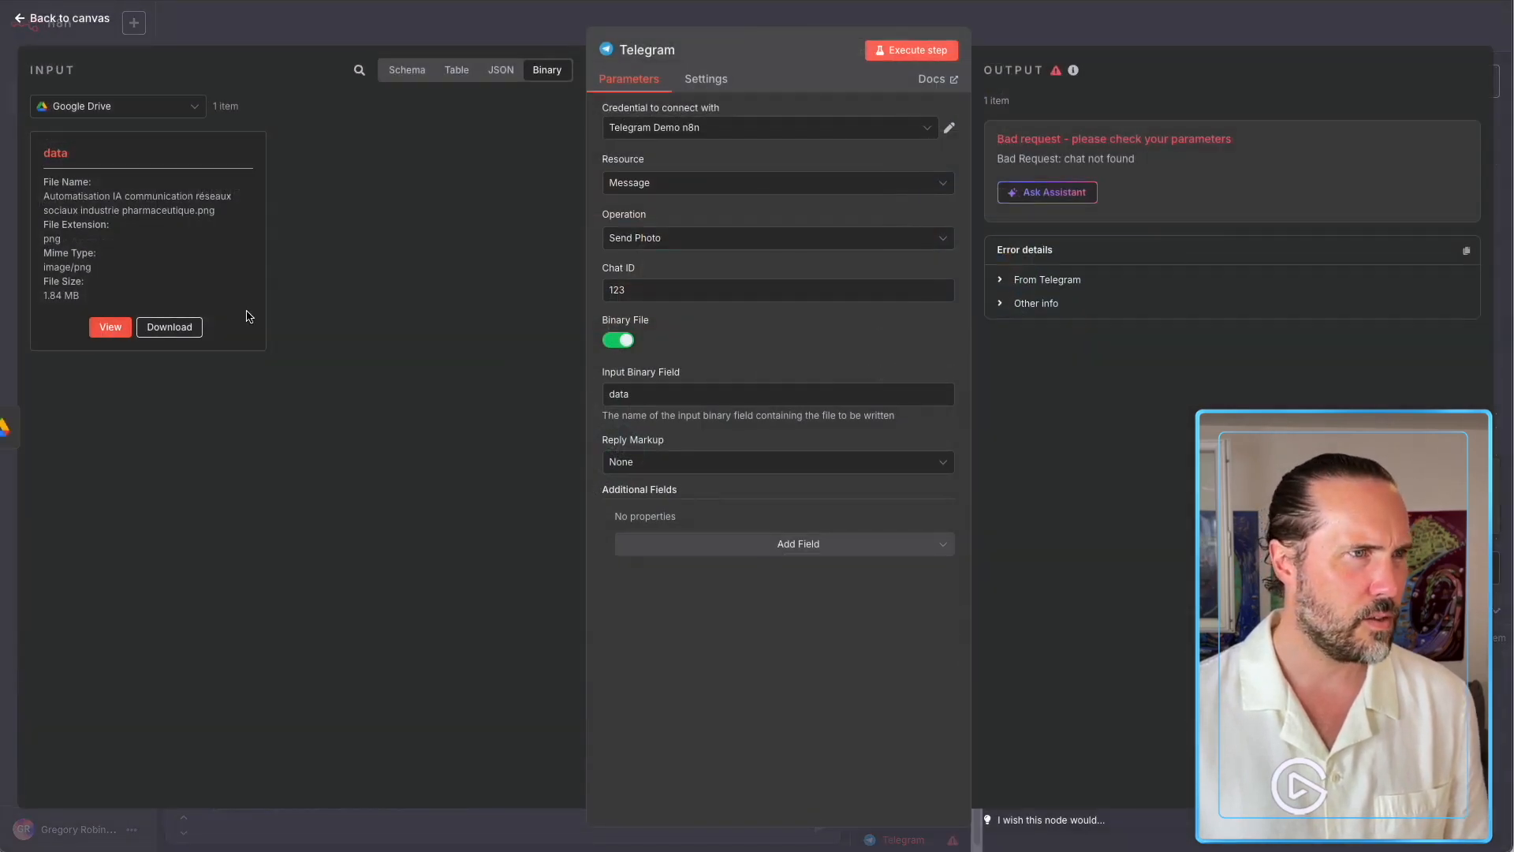
{"action": "left_click", "coordinate": [110, 326]}
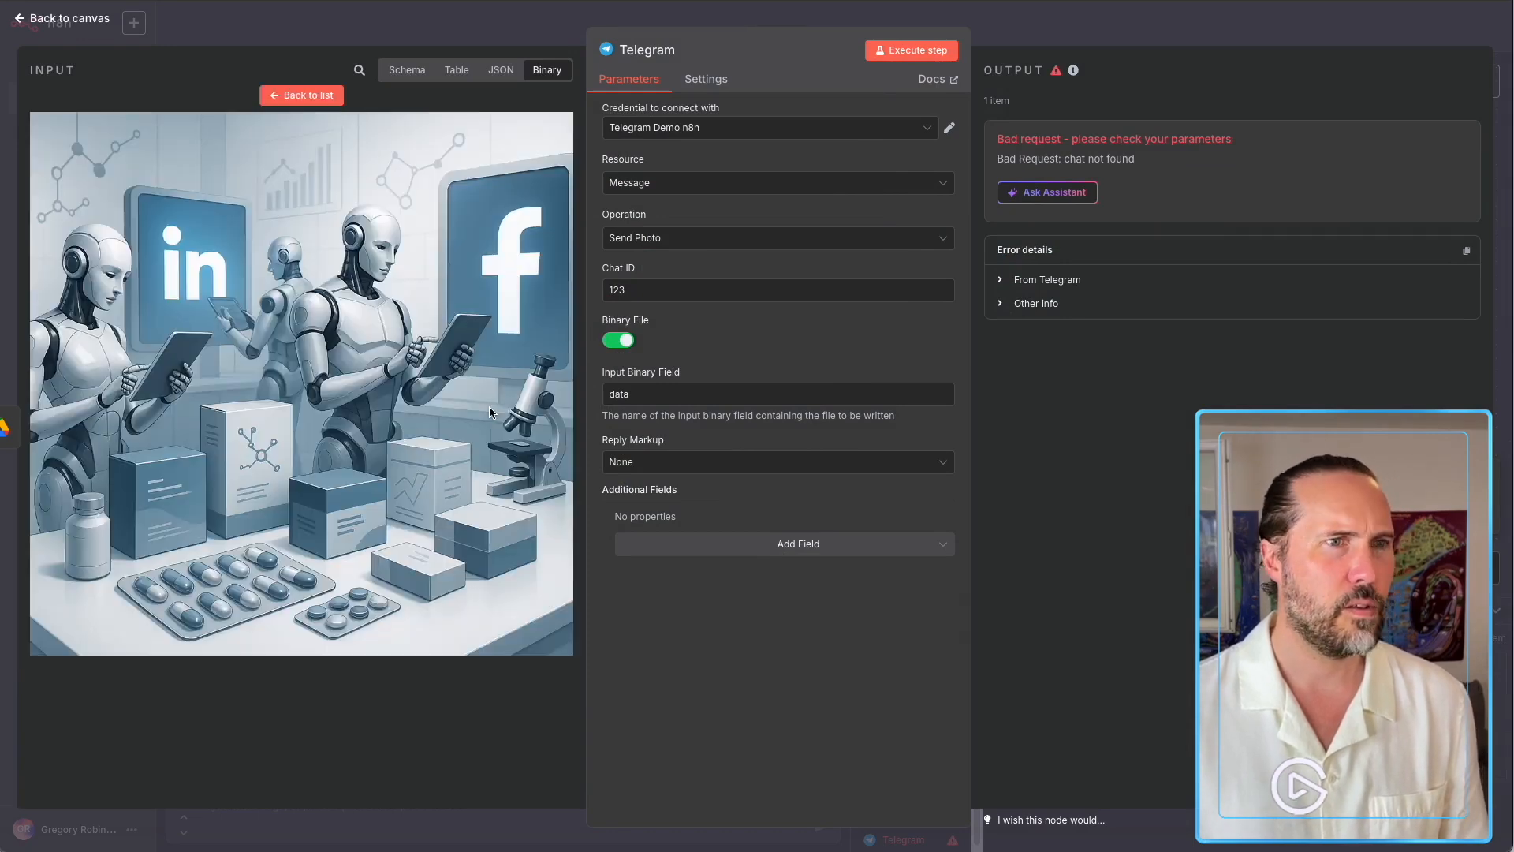
{"action": "left_click", "coordinate": [1116, 39]}
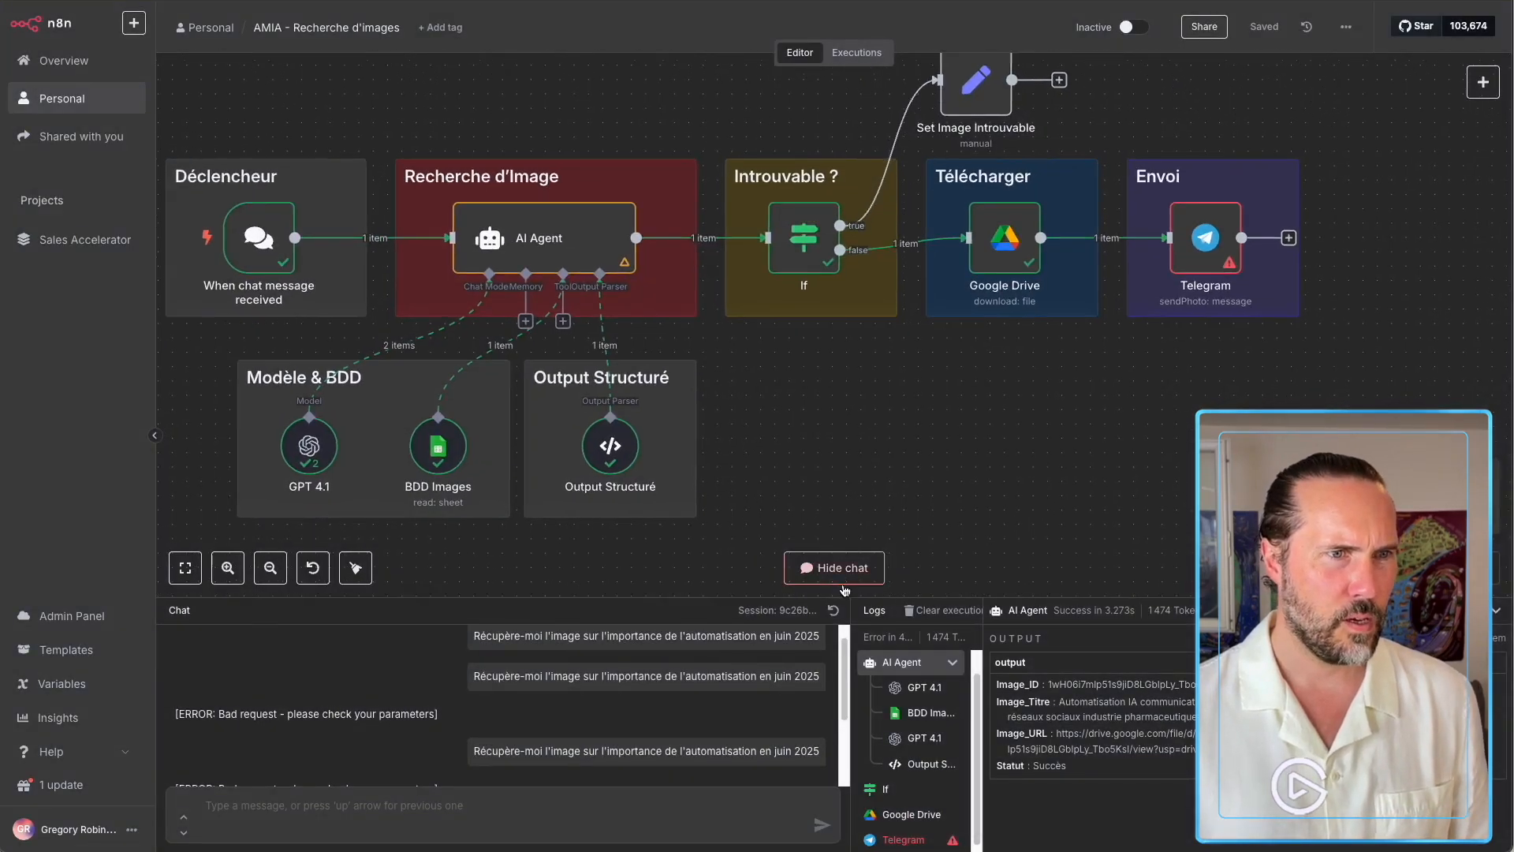
Hide the chat and reload the workflow page to start from a fresh session.
{"action": "left_click", "coordinate": [834, 568]}
{"action": "scroll", "coordinate": [834, 695], "scroll_direction": "down", "scroll_amount": 4}
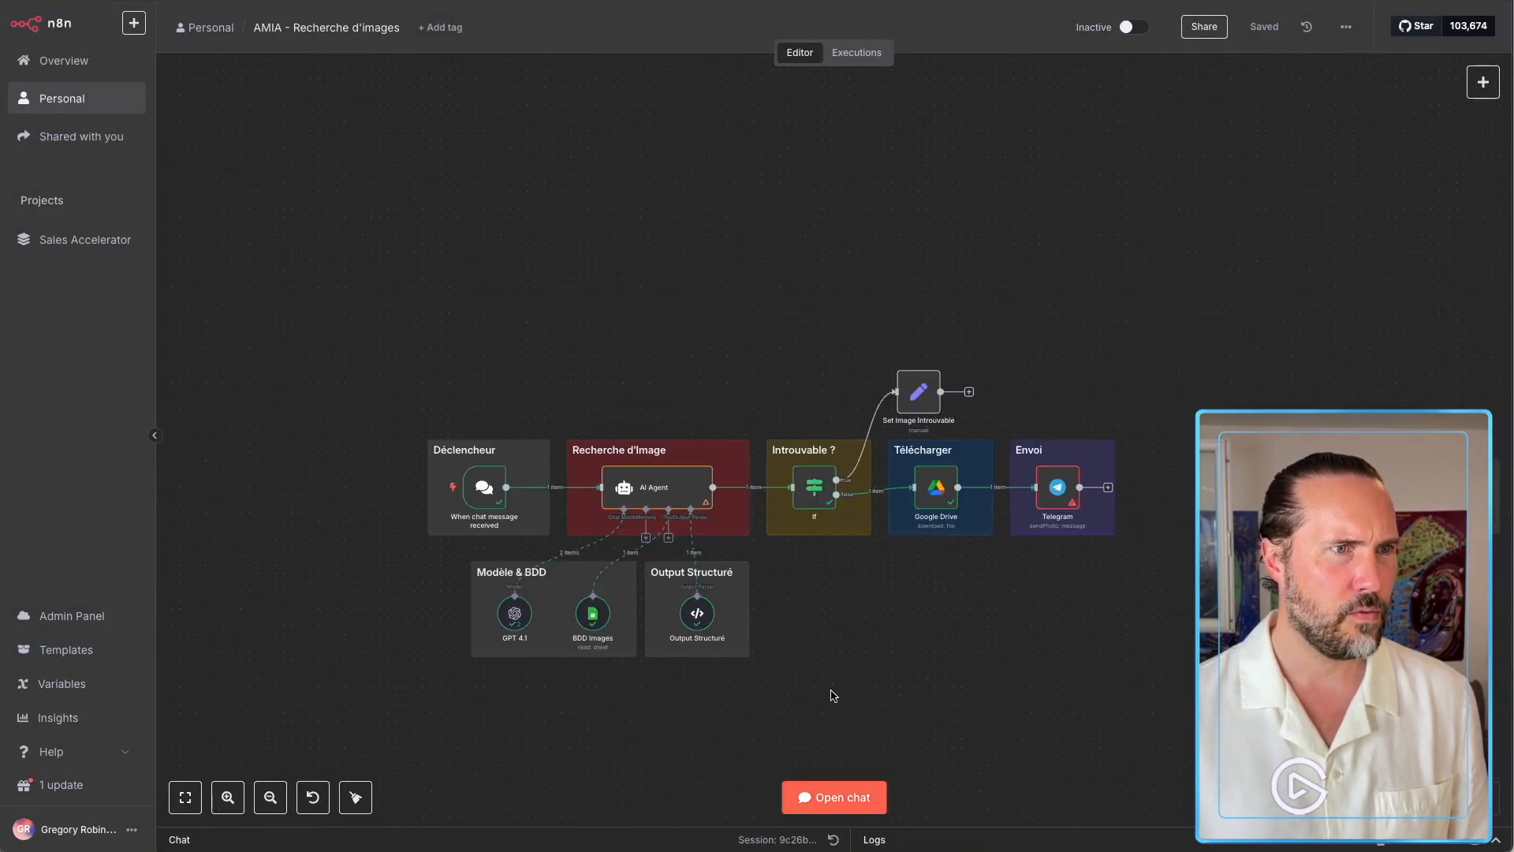
{"action": "scroll", "coordinate": [834, 695], "scroll_direction": "up", "scroll_amount": 8}
{"action": "scroll", "coordinate": [833, 694], "scroll_direction": "down", "scroll_amount": 5}
{"action": "scroll", "coordinate": [834, 695], "scroll_direction": "down", "scroll_amount": 3}
{"action": "left_click", "coordinate": [842, 520]}
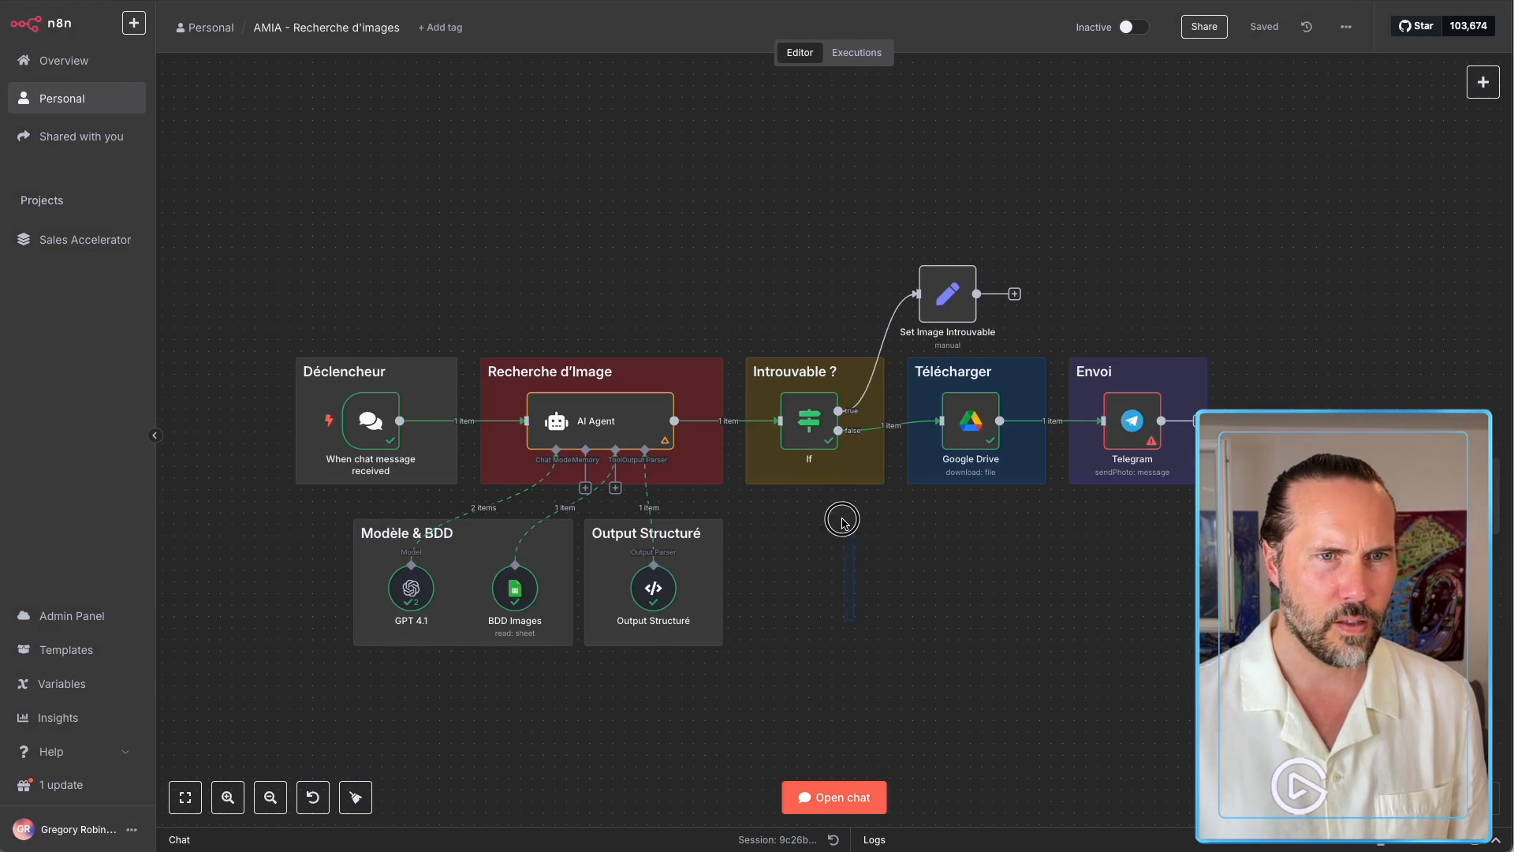
{"action": "left_click_drag", "start_coordinate": [857, 611], "coordinate": [922, 501]}
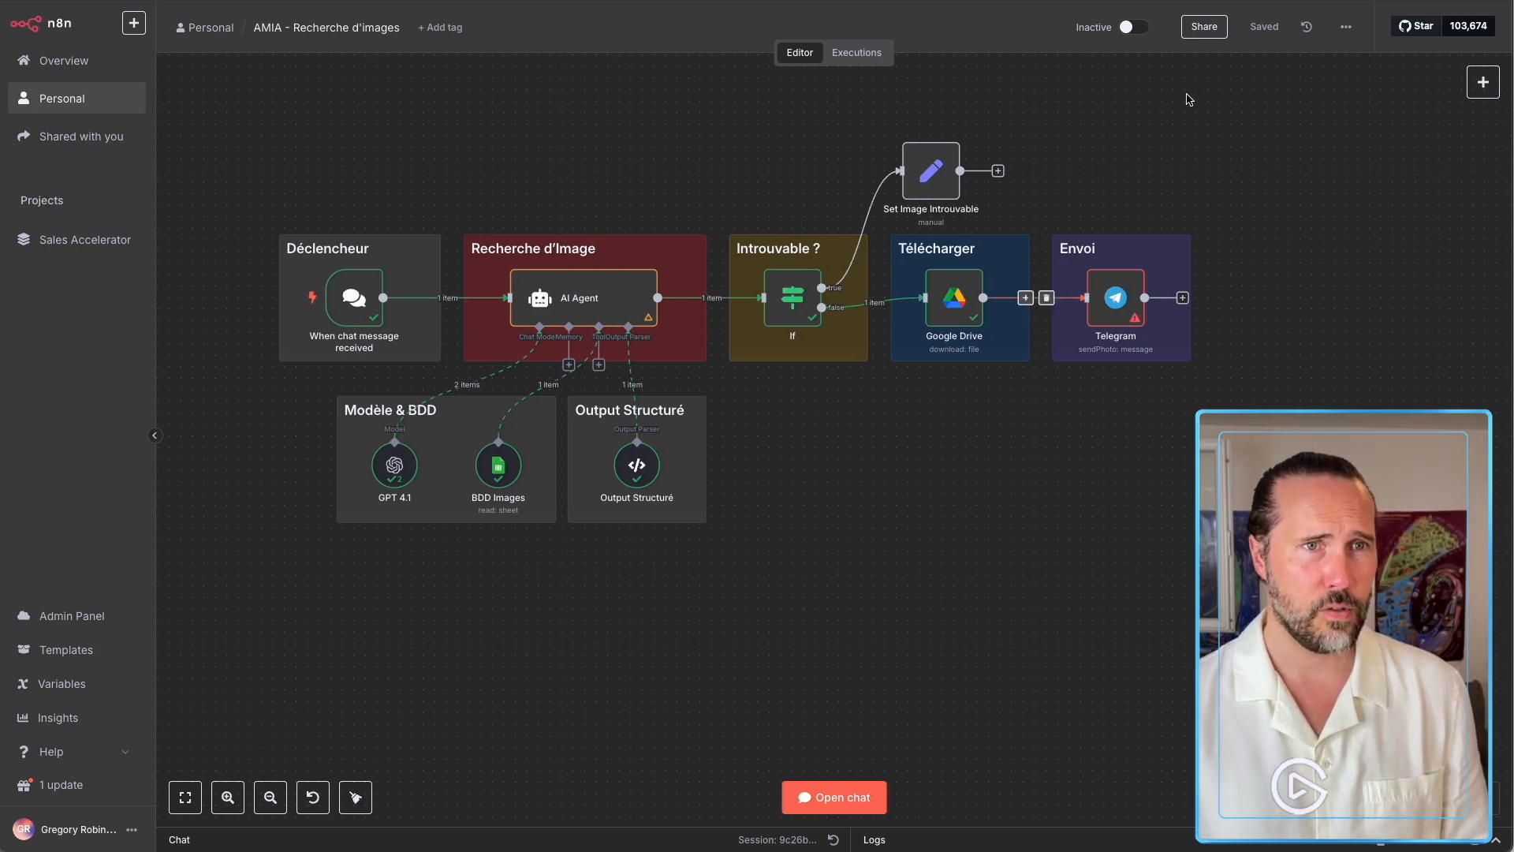
{"action": "key", "text": "super+r"}
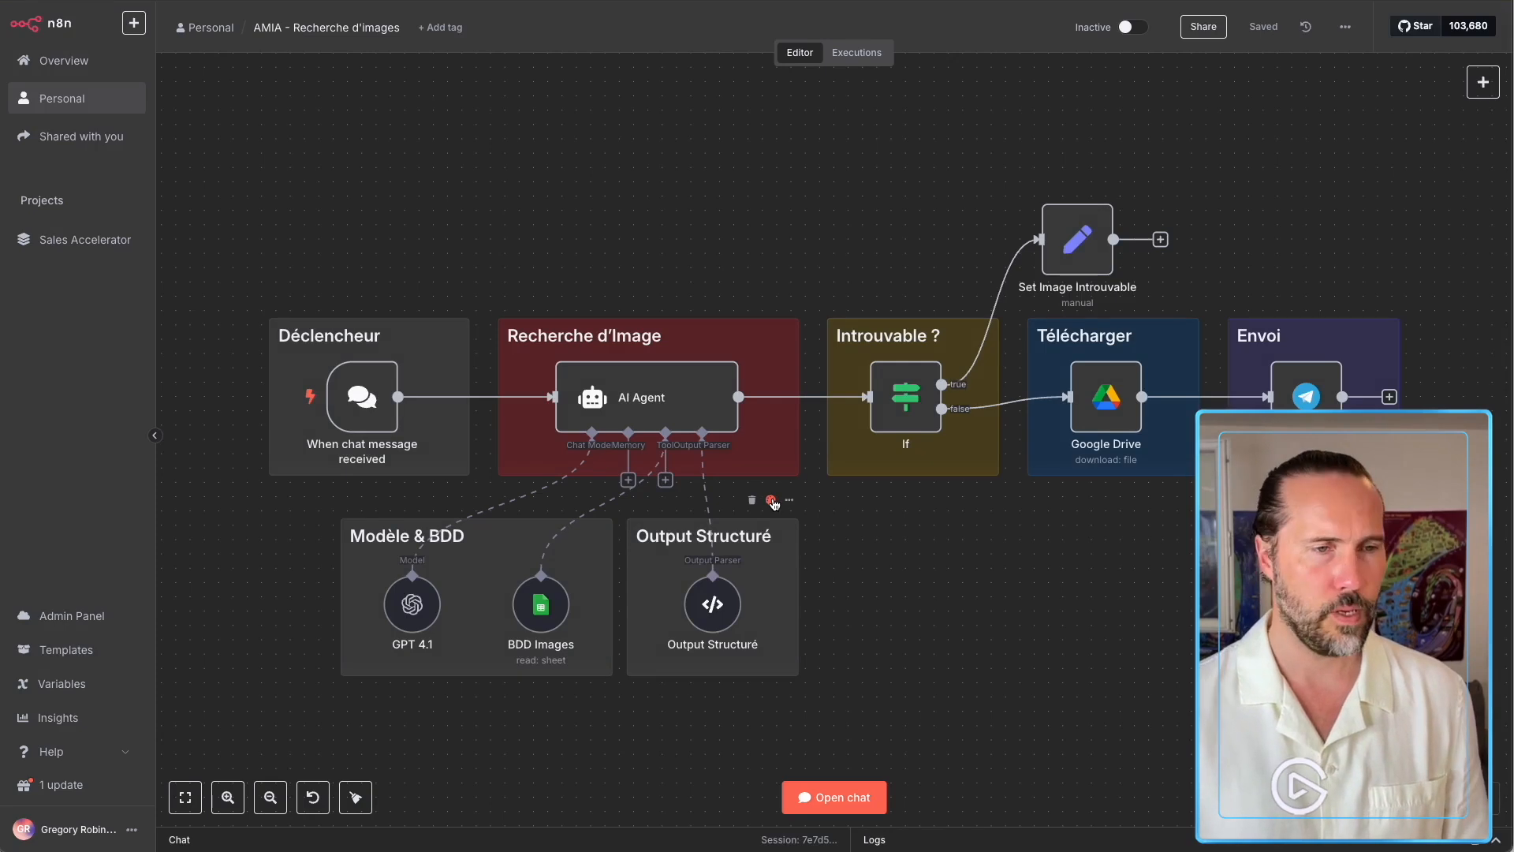
{"action": "left_click_drag", "start_coordinate": [957, 581], "coordinate": [901, 472]}
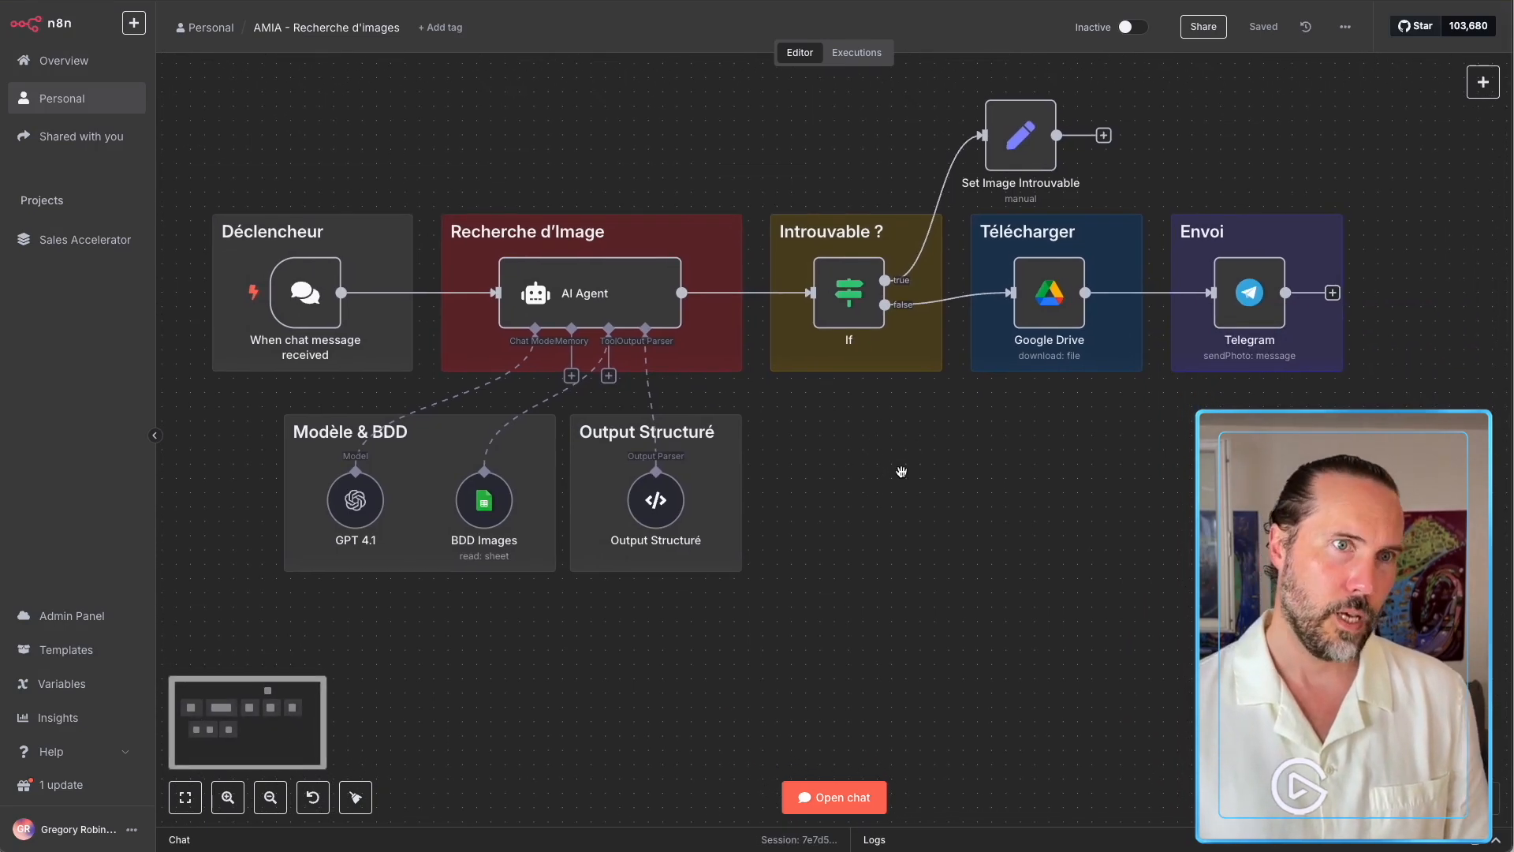
Open the chat and draft a message beginning "Récupère-moi l'image concernant".
{"action": "left_click", "coordinate": [836, 796]}
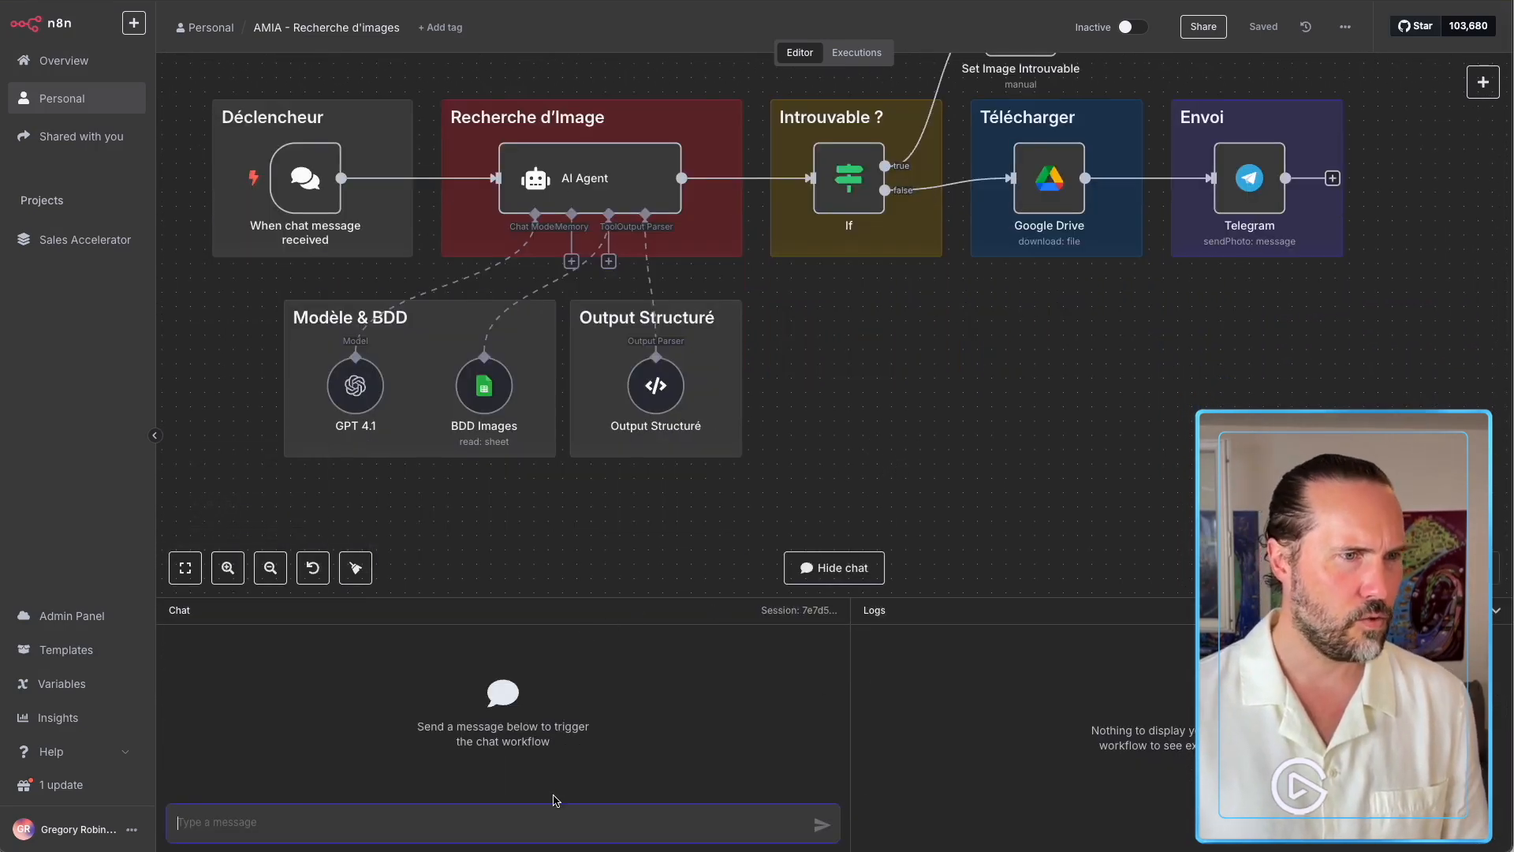
{"action": "type", "text": "Re"}
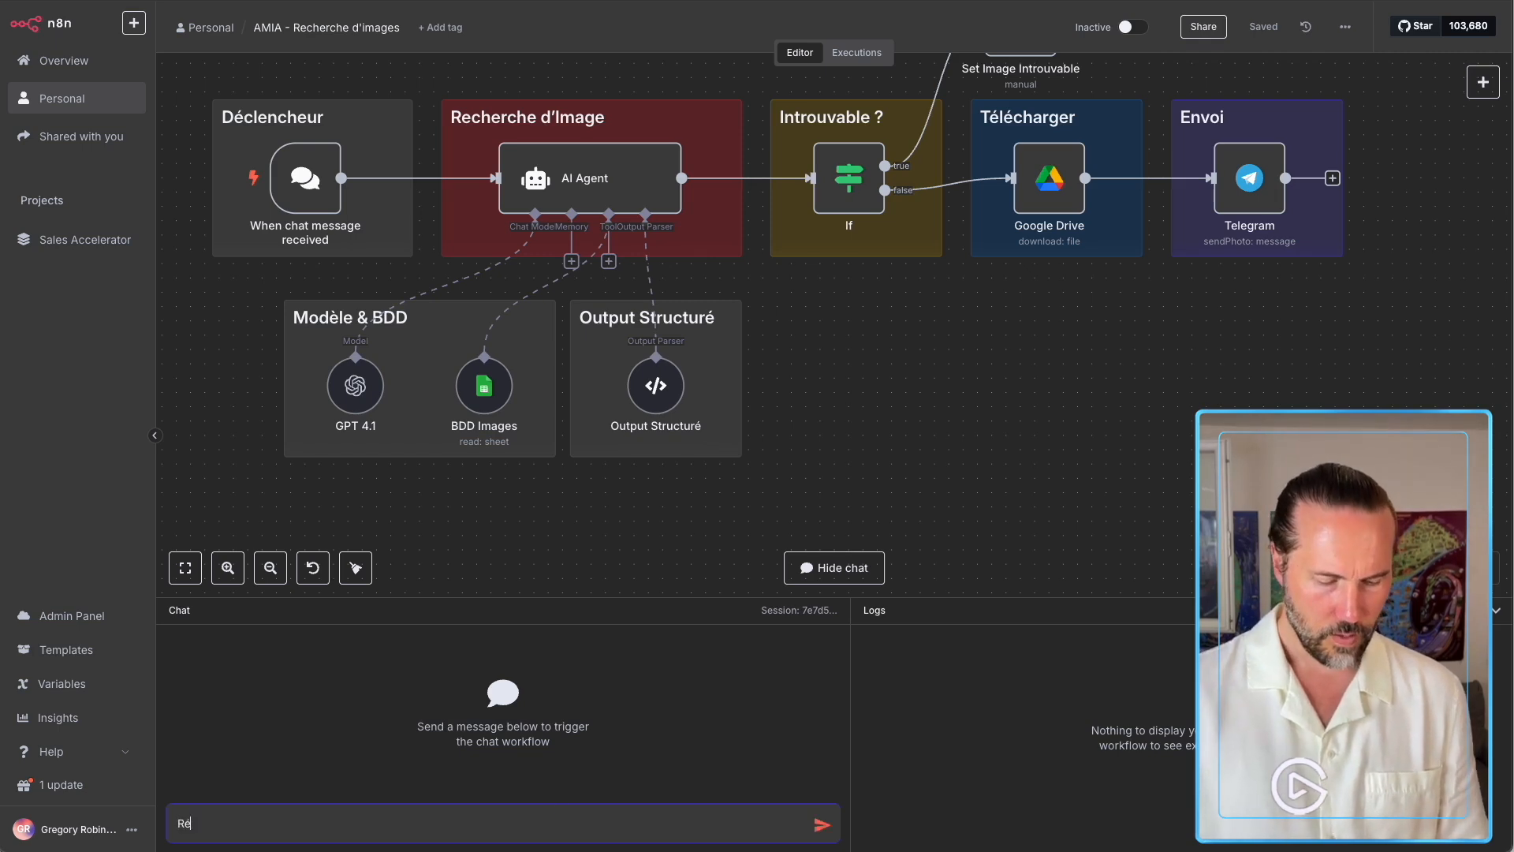
{"action": "type", "text": "cupère-moi l'image"}
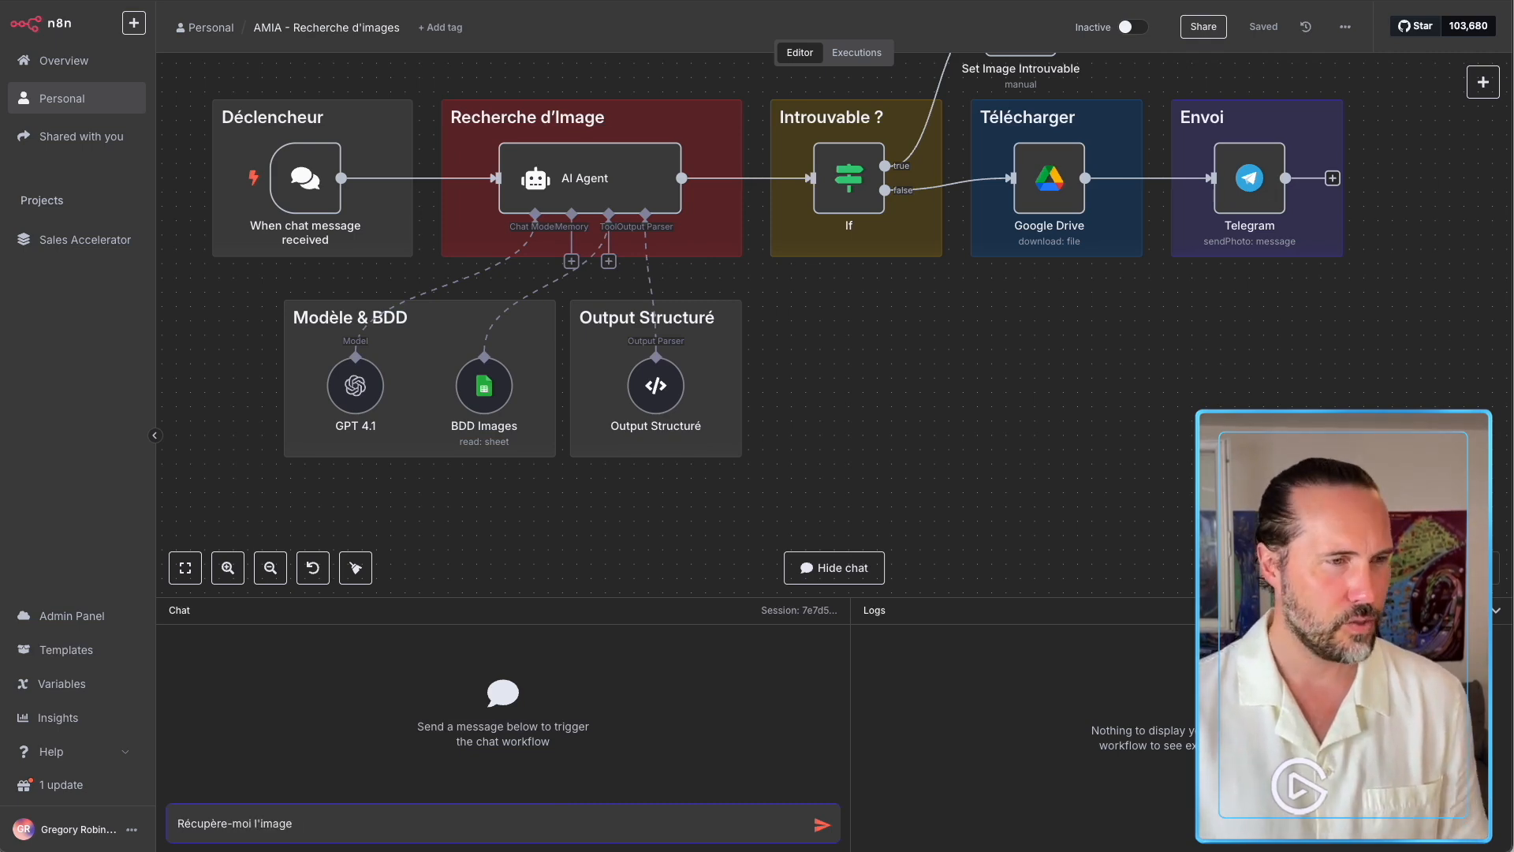
{"action": "type", "text": "ncer"}
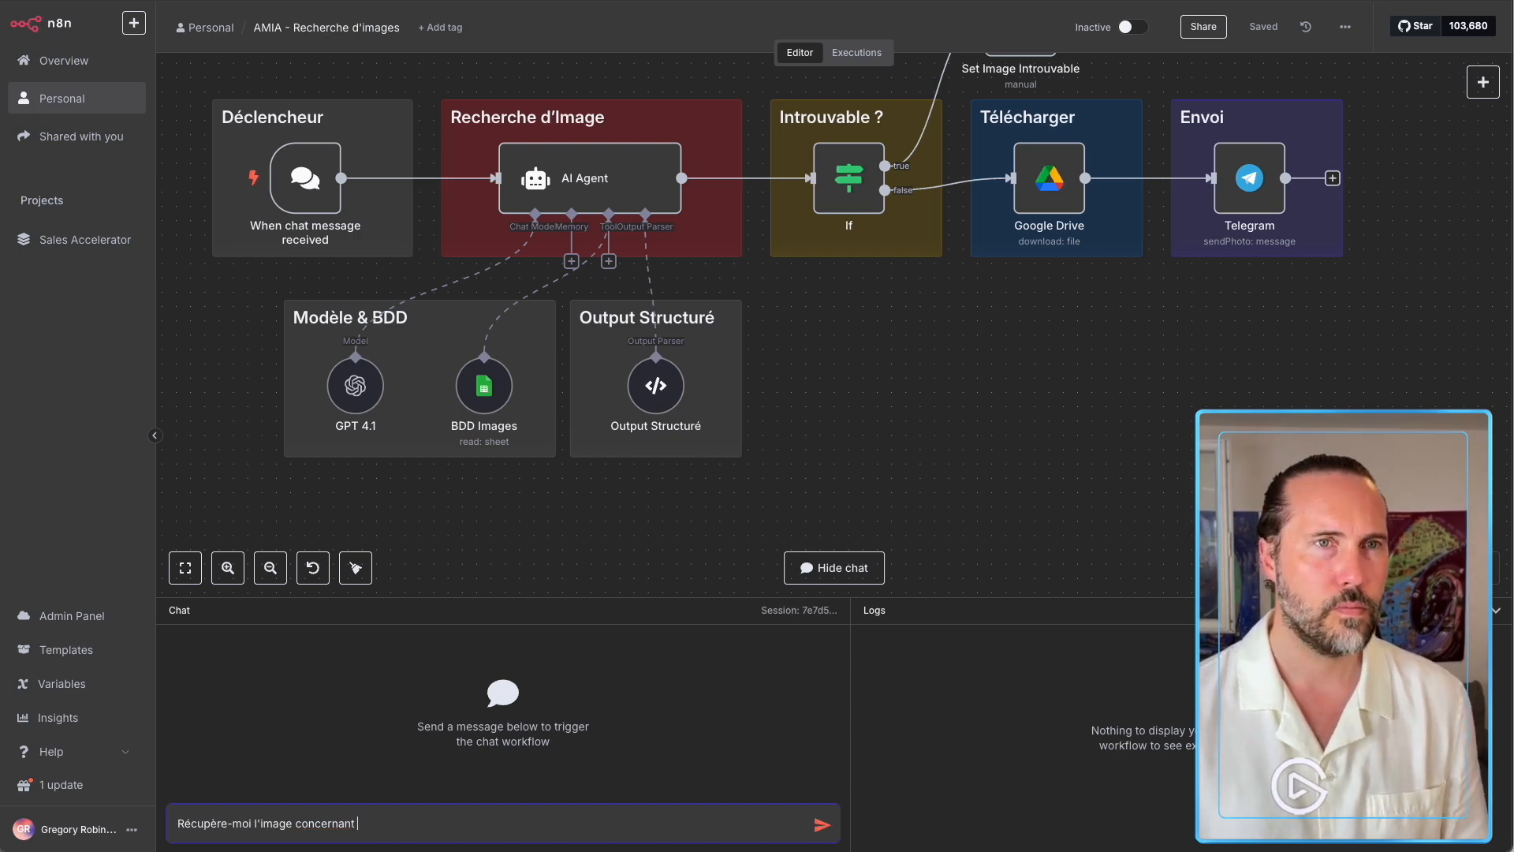
{"action": "type", "text": "nant"}
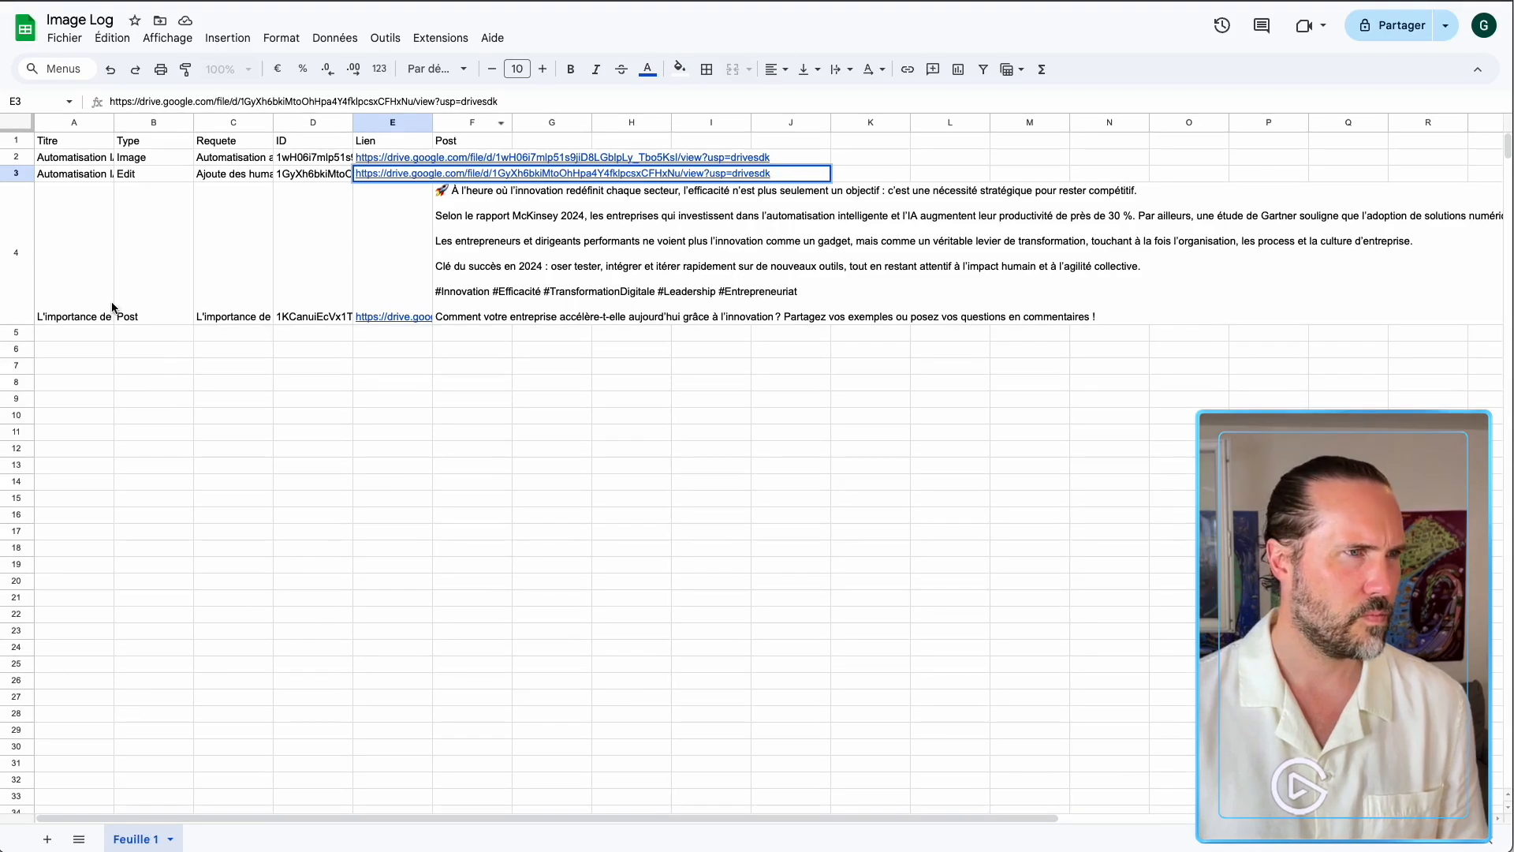
In the Image Log sheet, copy "L'importance de l'automatisation en juin 2025" from the Post row's title in cell A4.
{"action": "mouse_move", "coordinate": [405, 314]}
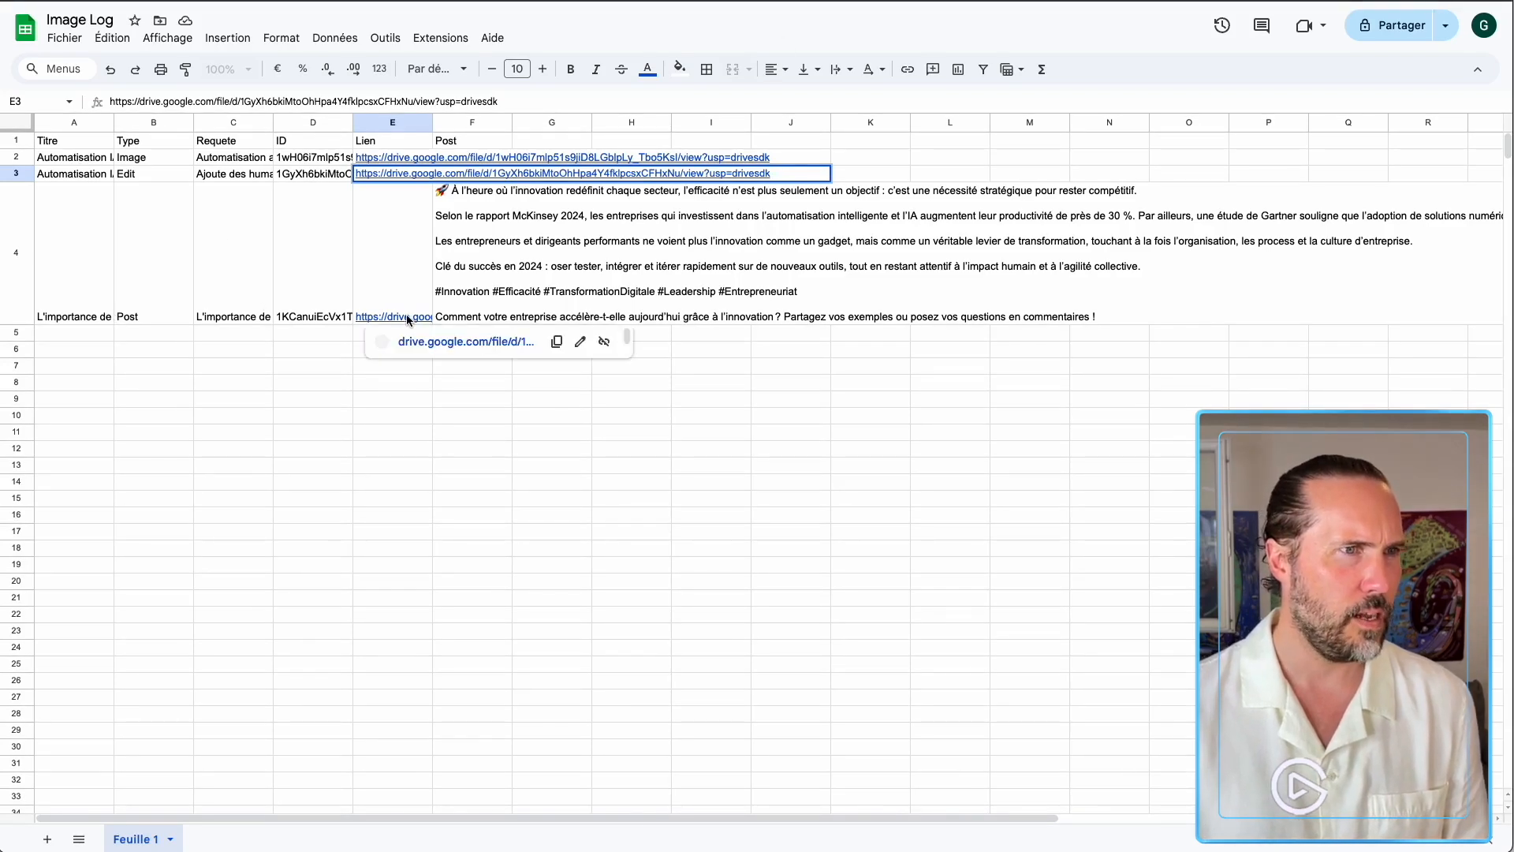
{"action": "left_click", "coordinate": [67, 299]}
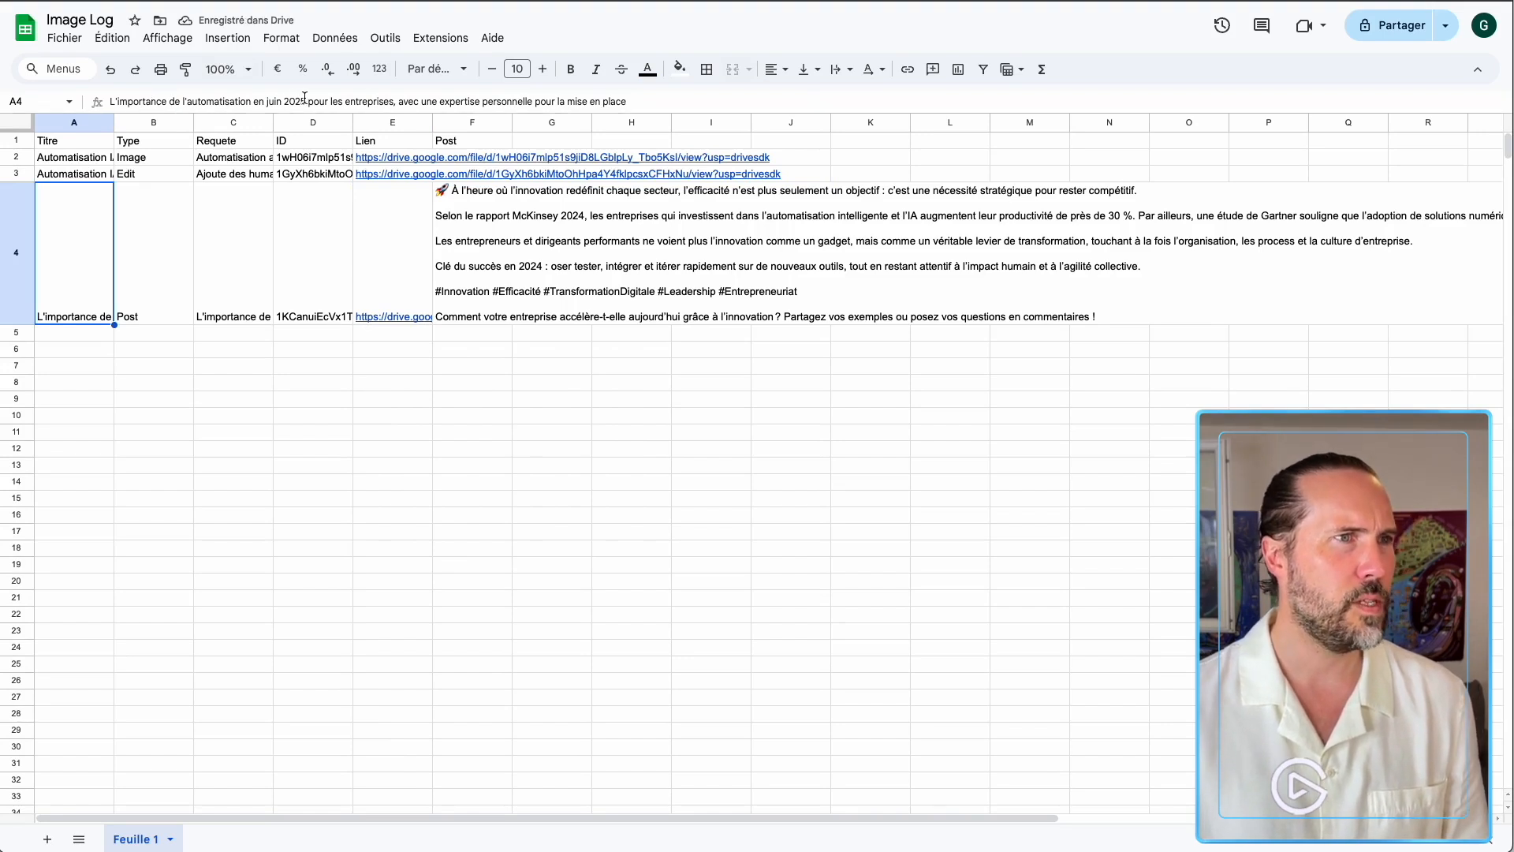
{"action": "left_click_drag", "start_coordinate": [305, 103], "coordinate": [103, 103]}
{"action": "key", "text": "ctrl+c"}
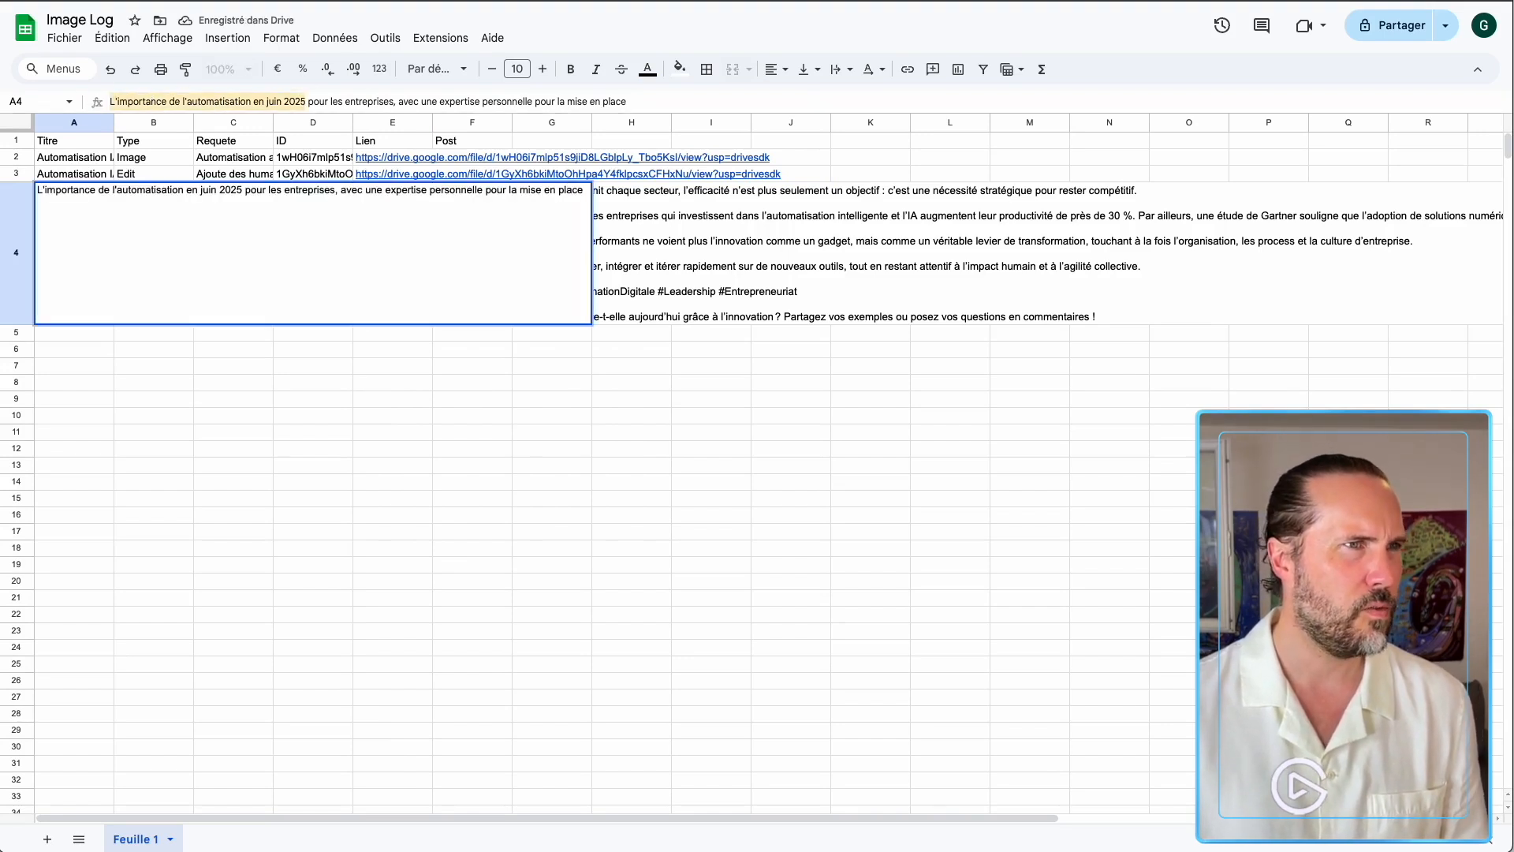
Back in the n8n chat, append the copied phrase "L'importance de l'automatisation en juin 2025" in quotation marks and send the message.
{"action": "key", "text": "ctrl+Tab"}
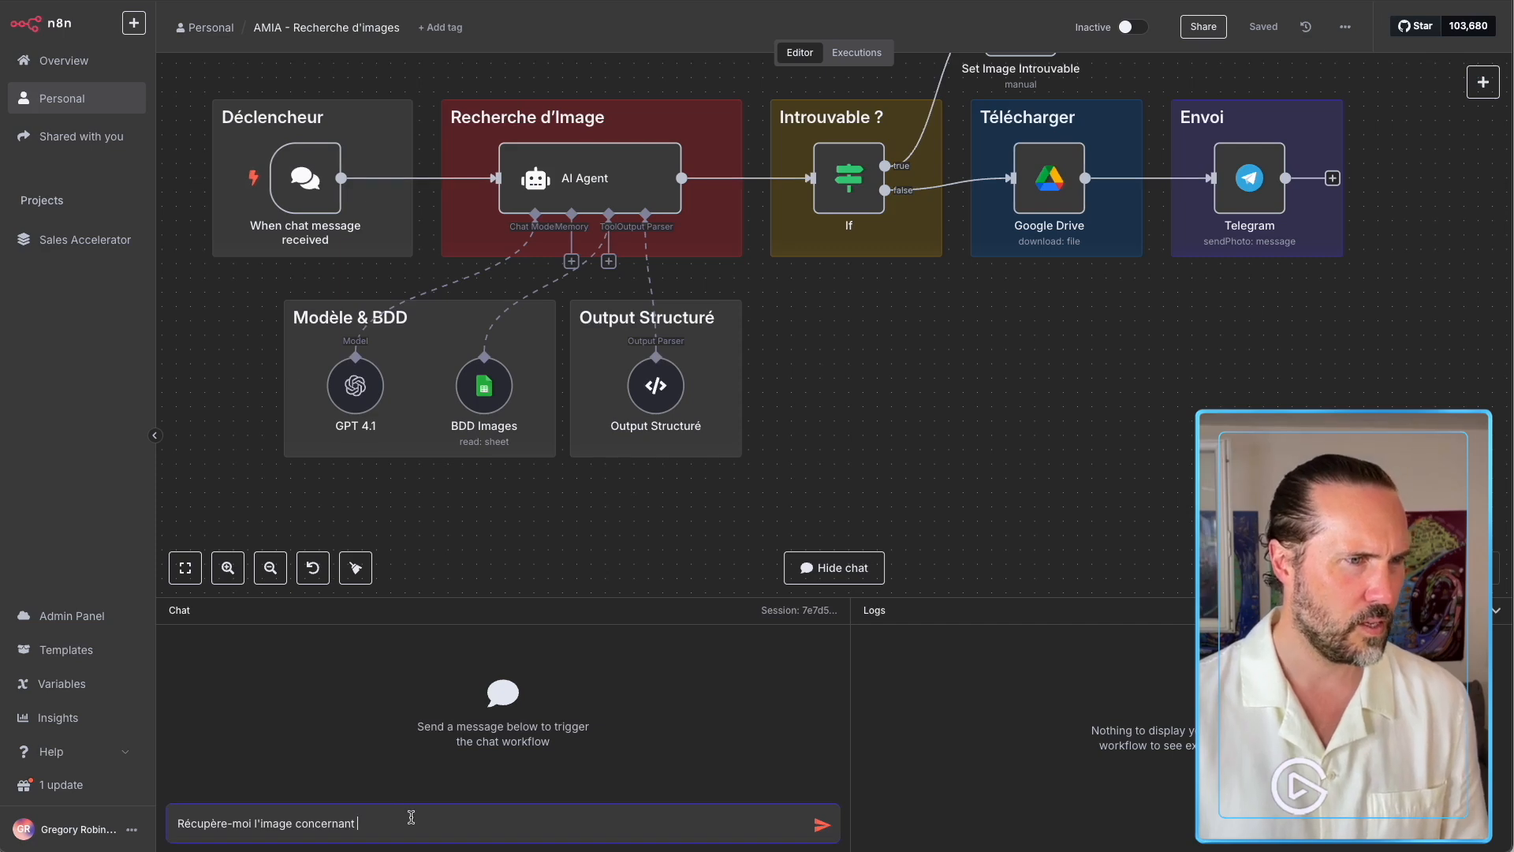
{"action": "type", "text": "\""}
{"action": "key", "text": "ctrl+v"}
{"action": "type", "text": "\""}
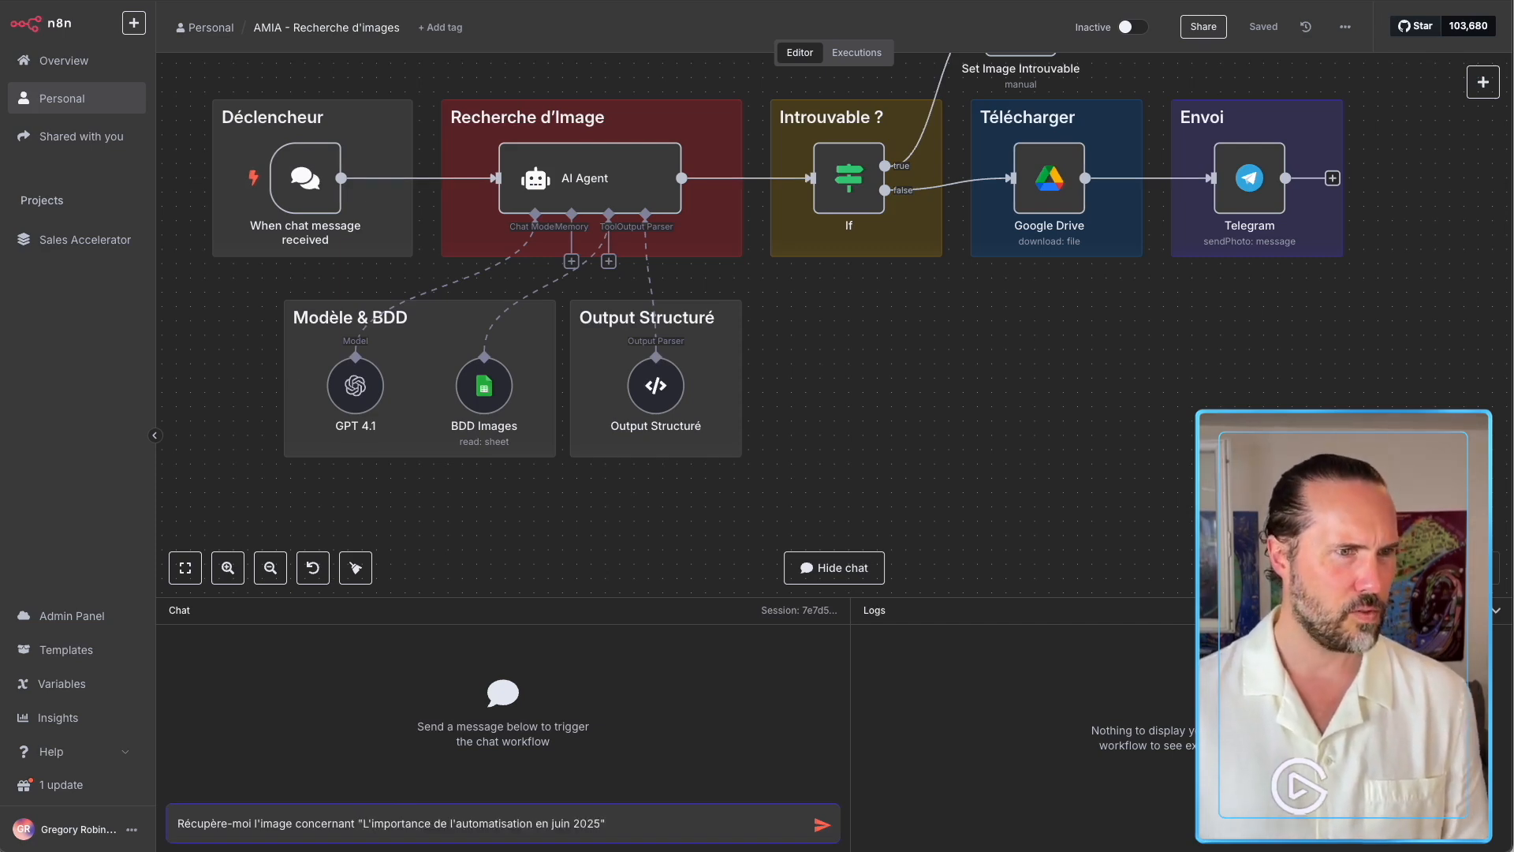
{"action": "key", "text": "Return"}
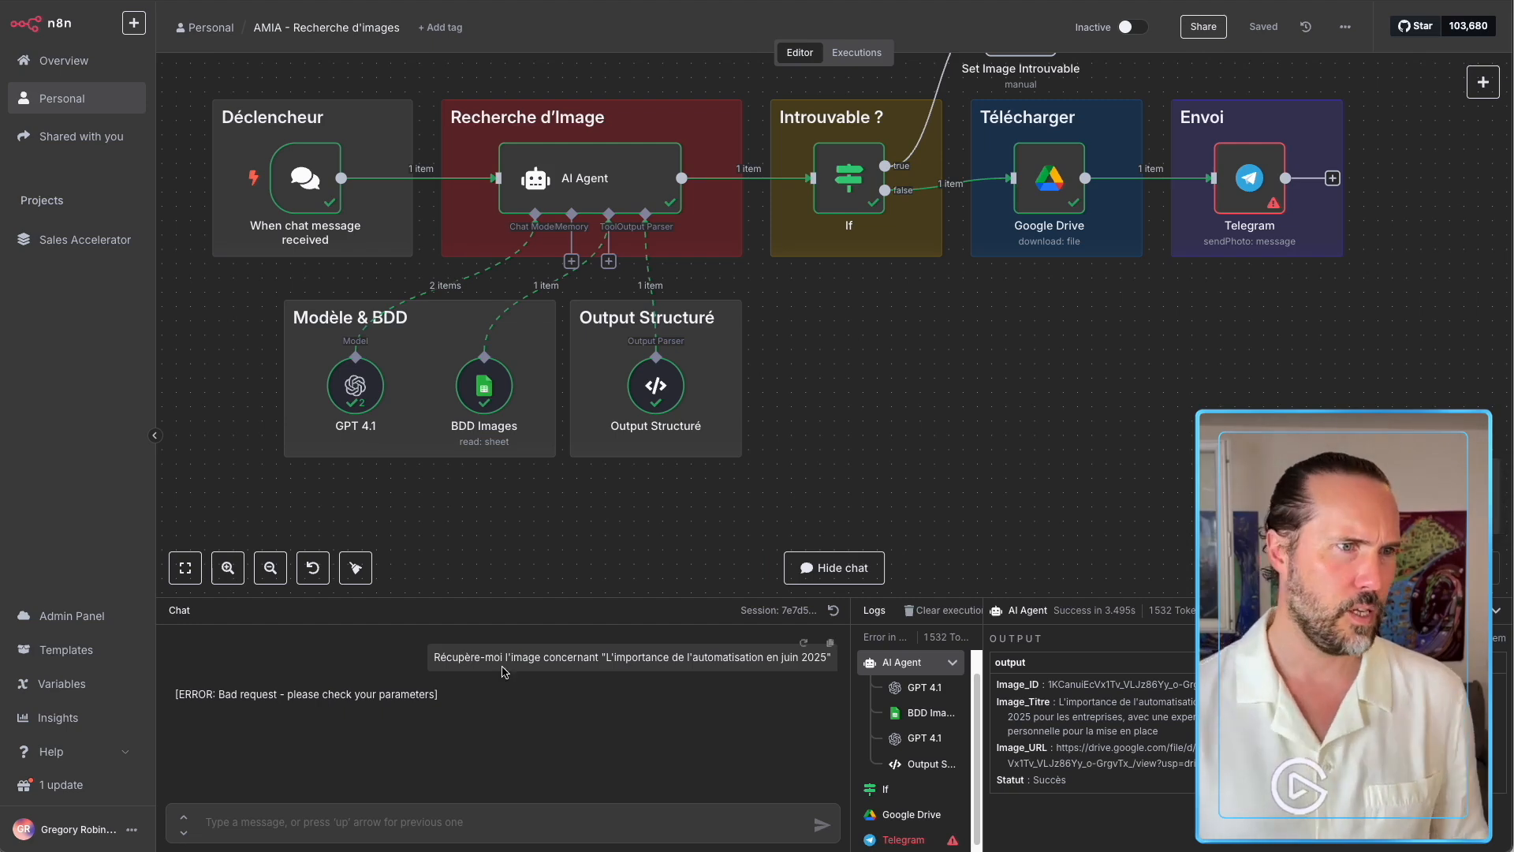
Open the Telegram node, view the image received from Google Drive, and return to the canvas.
{"action": "double_click", "coordinate": [1240, 180]}
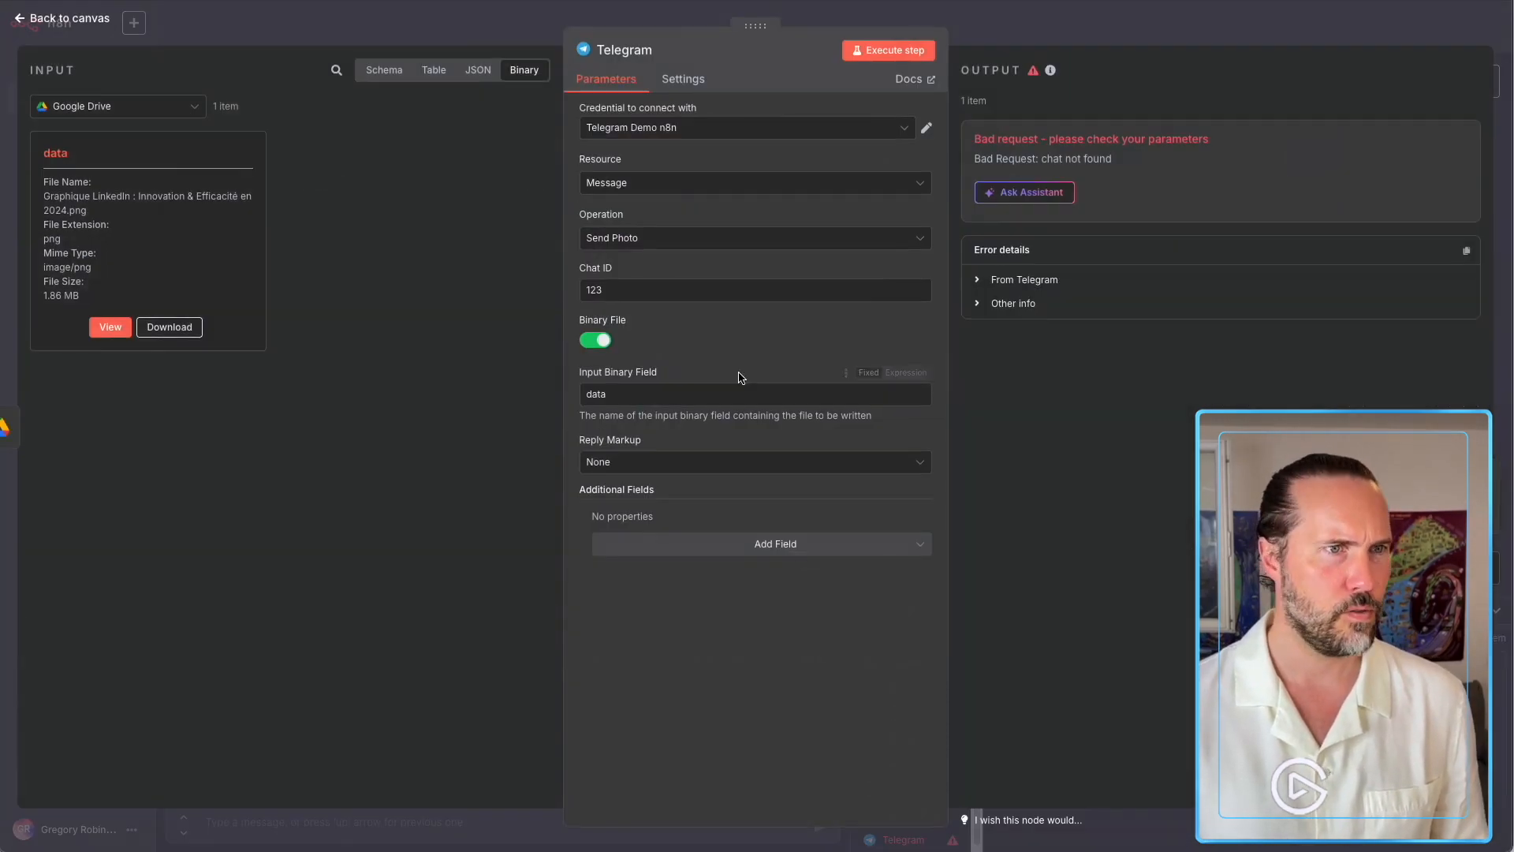
{"action": "left_click", "coordinate": [110, 327]}
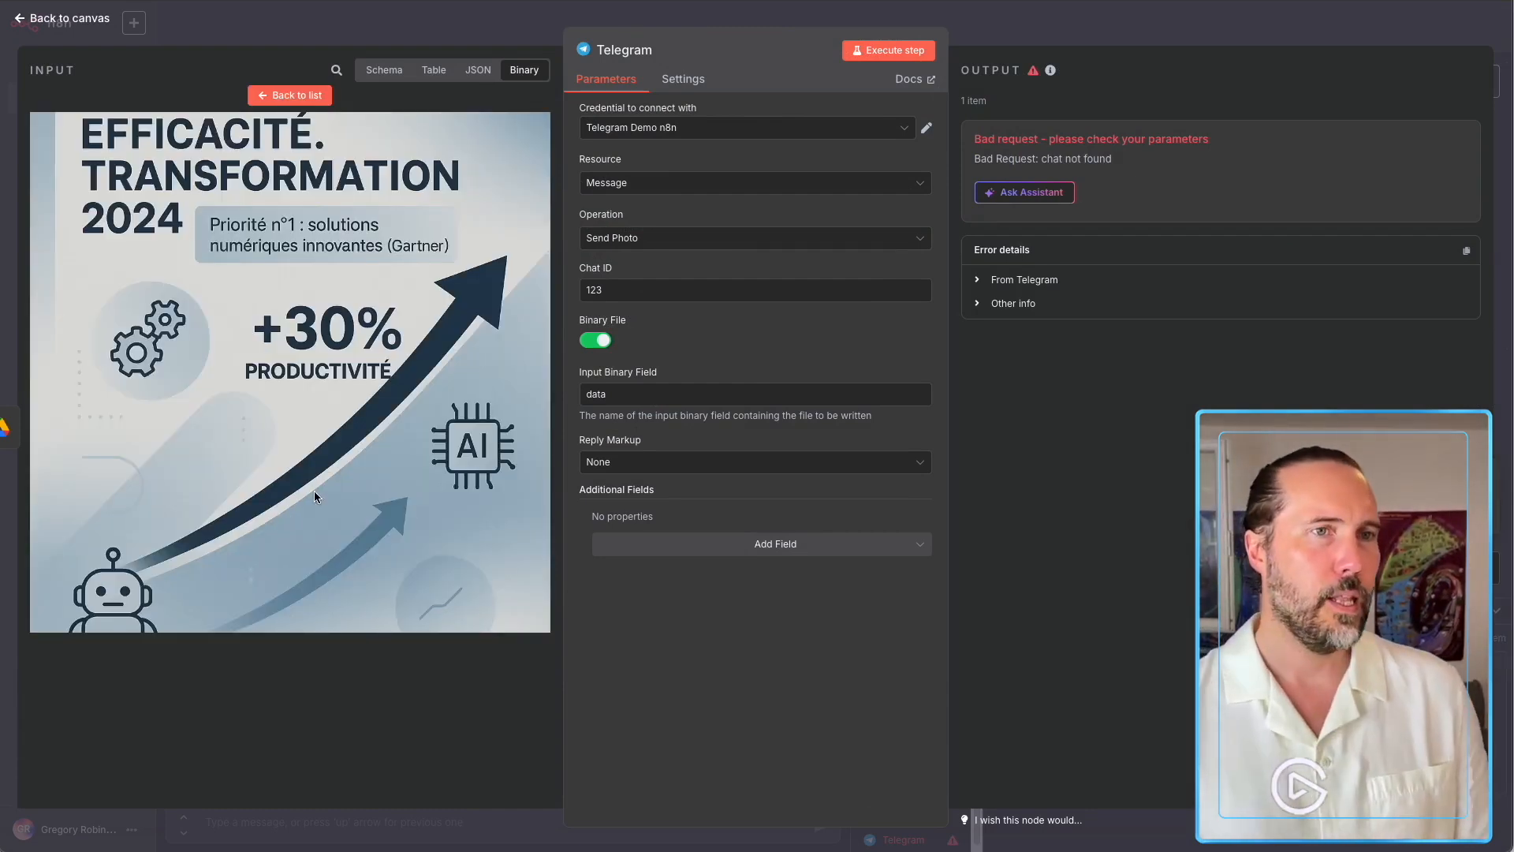
{"action": "left_click", "coordinate": [997, 30]}
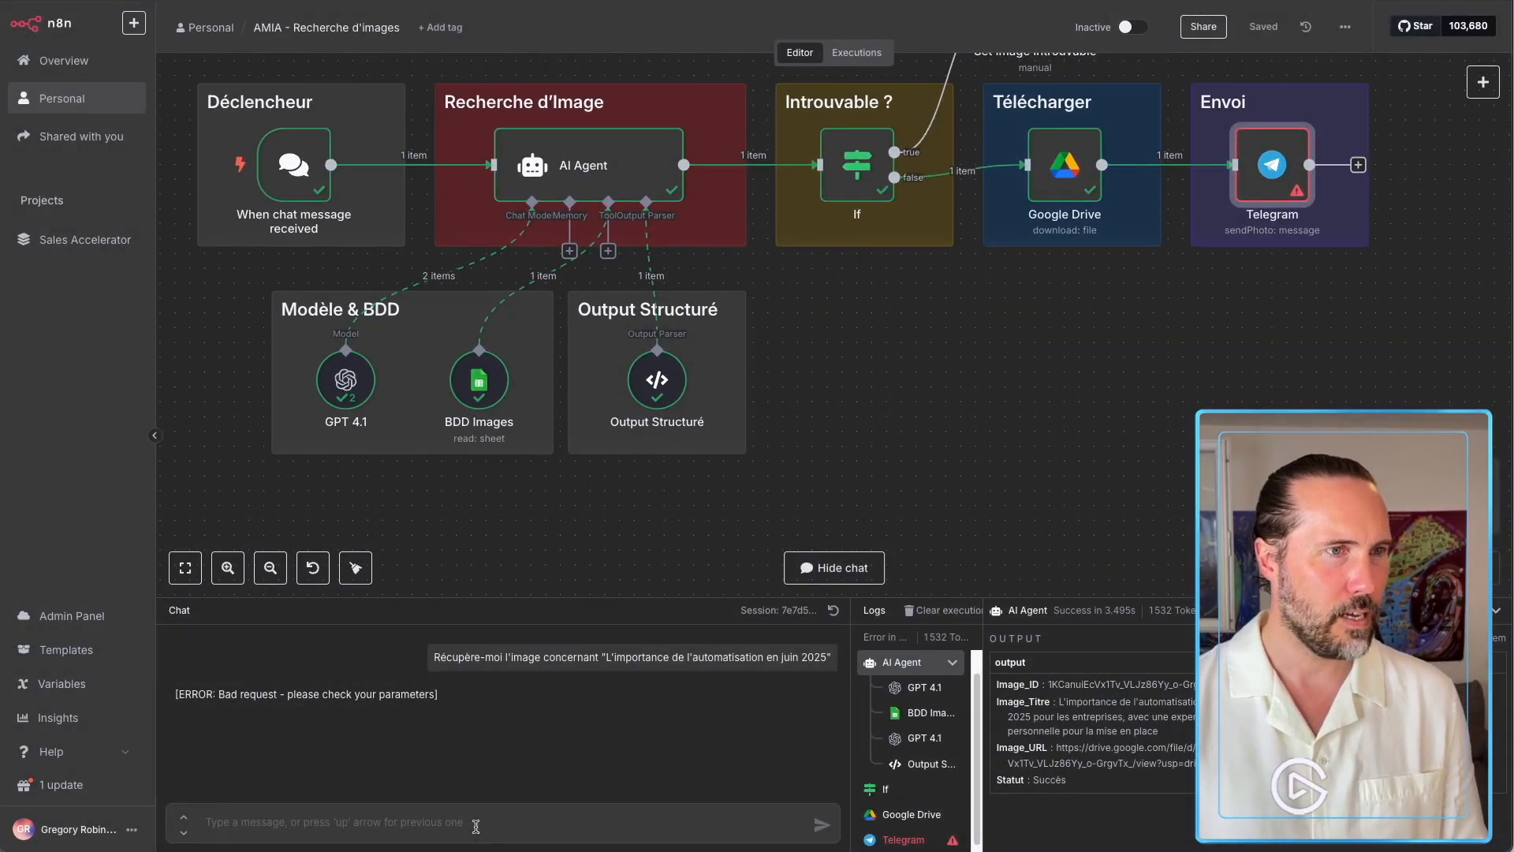
Draft a new chat message: "Récupère-moi l'image légèrement jaune avec tout un tas de personnes dans la pièce,".
{"action": "scroll", "coordinate": [604, 319], "scroll_direction": "down", "scroll_amount": 4}
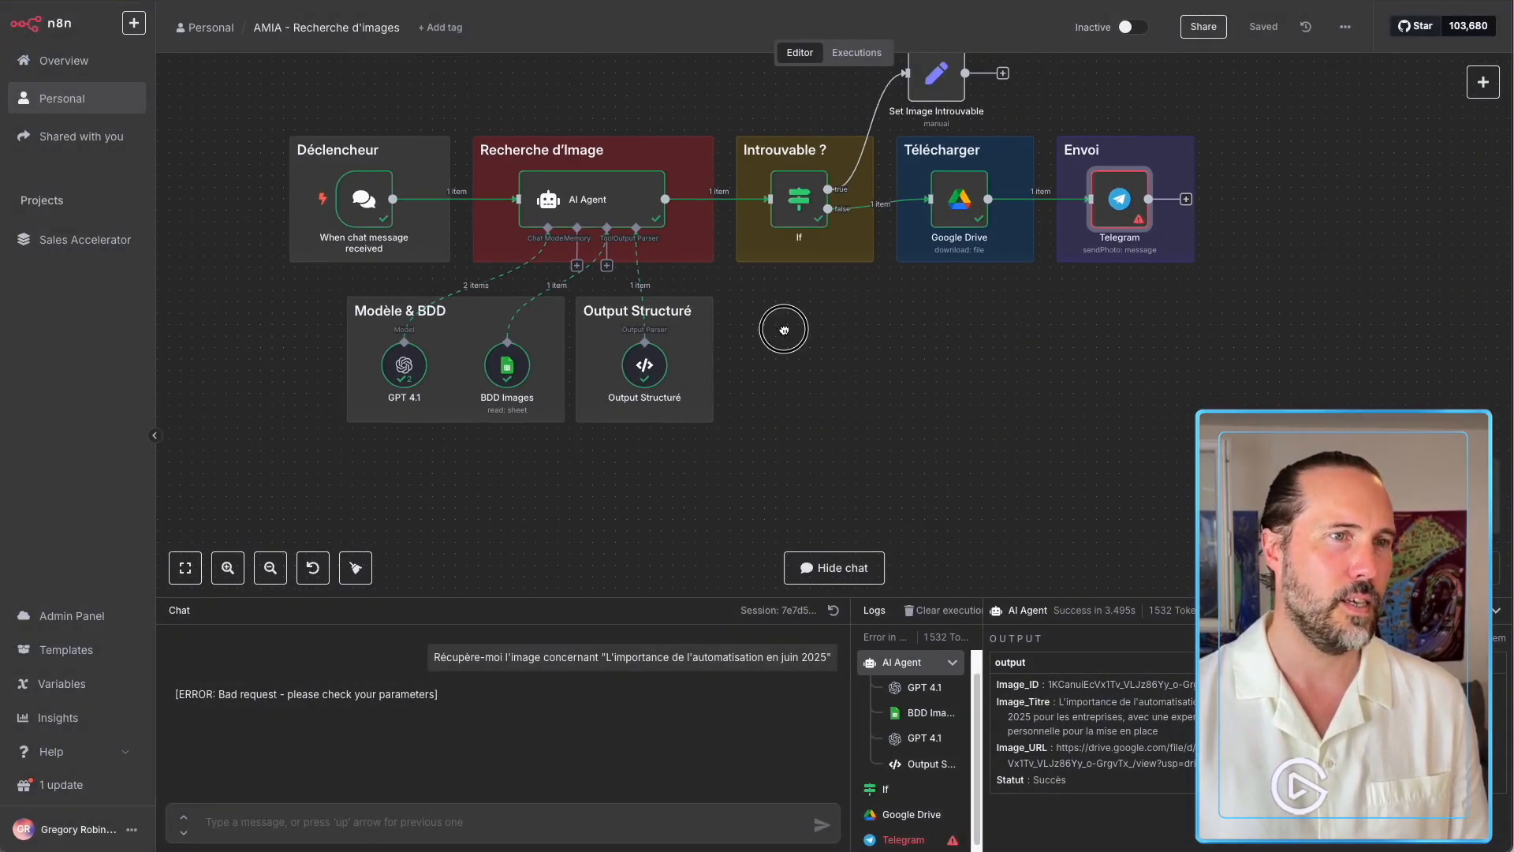
{"action": "left_click", "coordinate": [721, 361]}
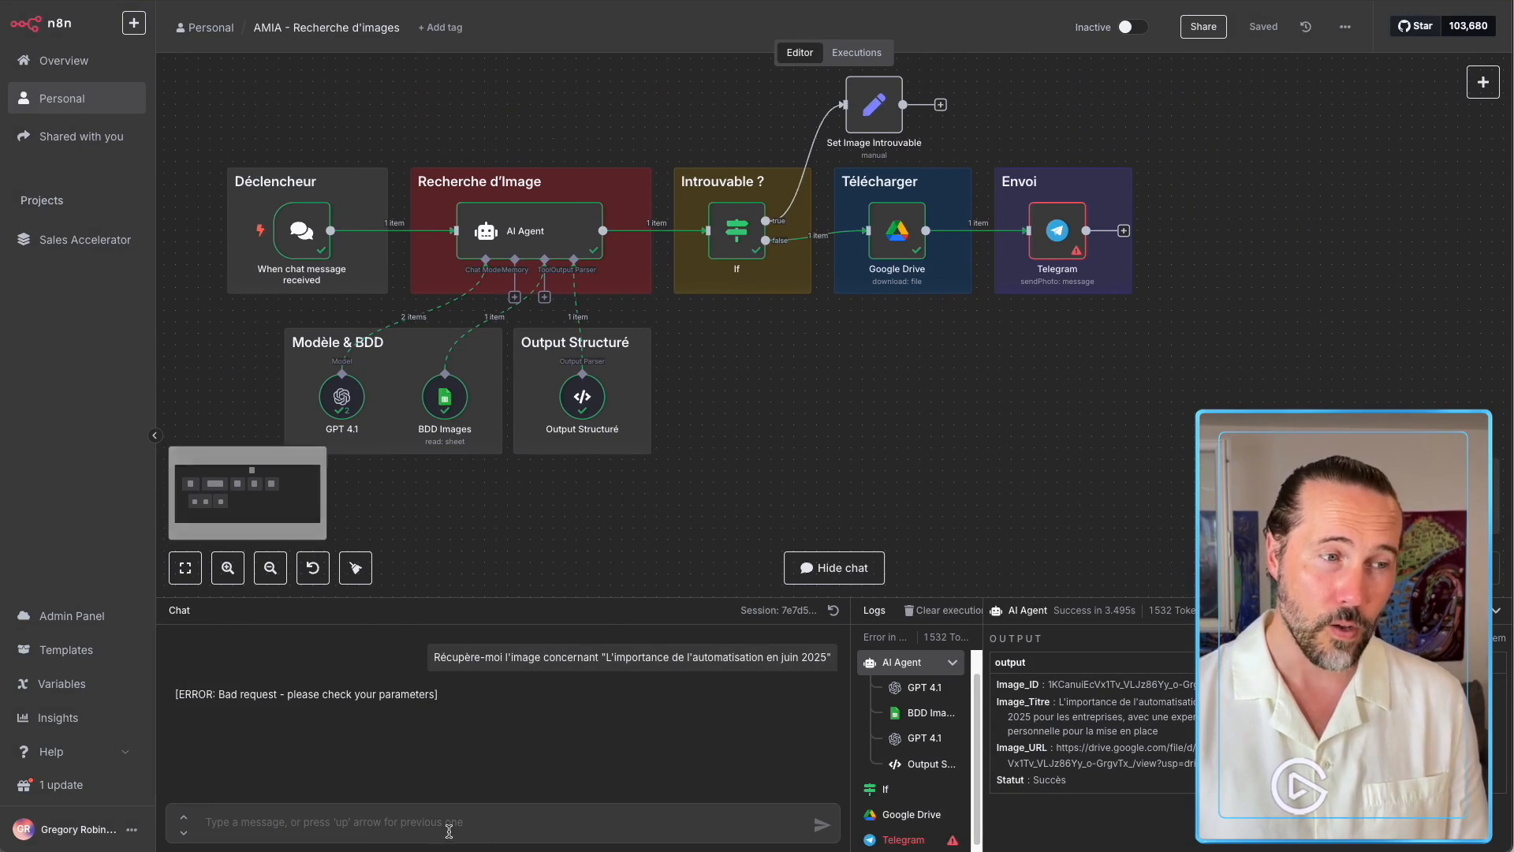
{"action": "left_click", "coordinate": [449, 830]}
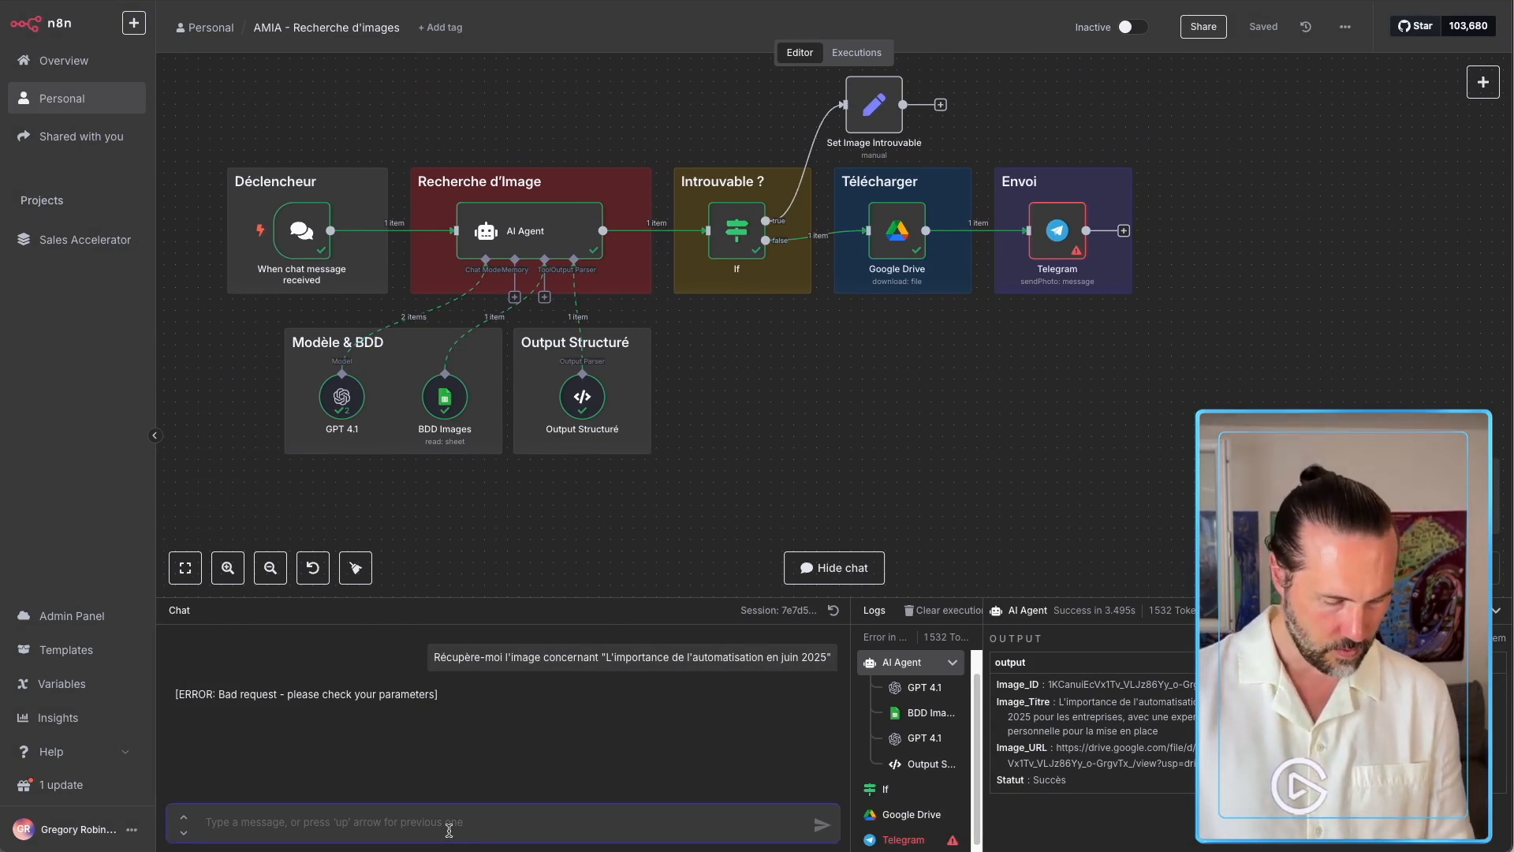
{"action": "type", "text": "Réc"}
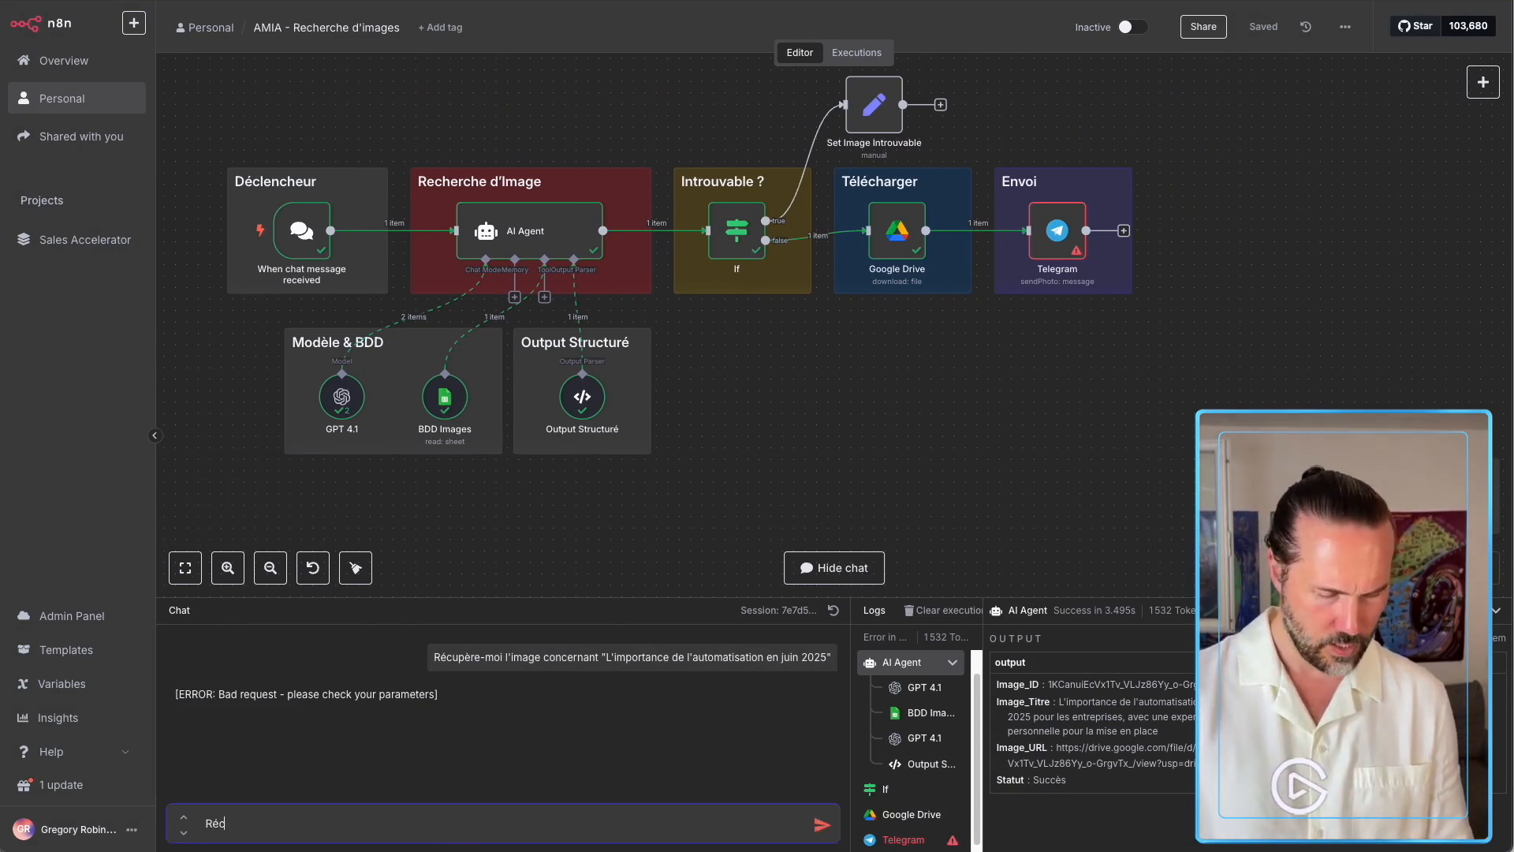
{"action": "type", "text": "upére-m"}
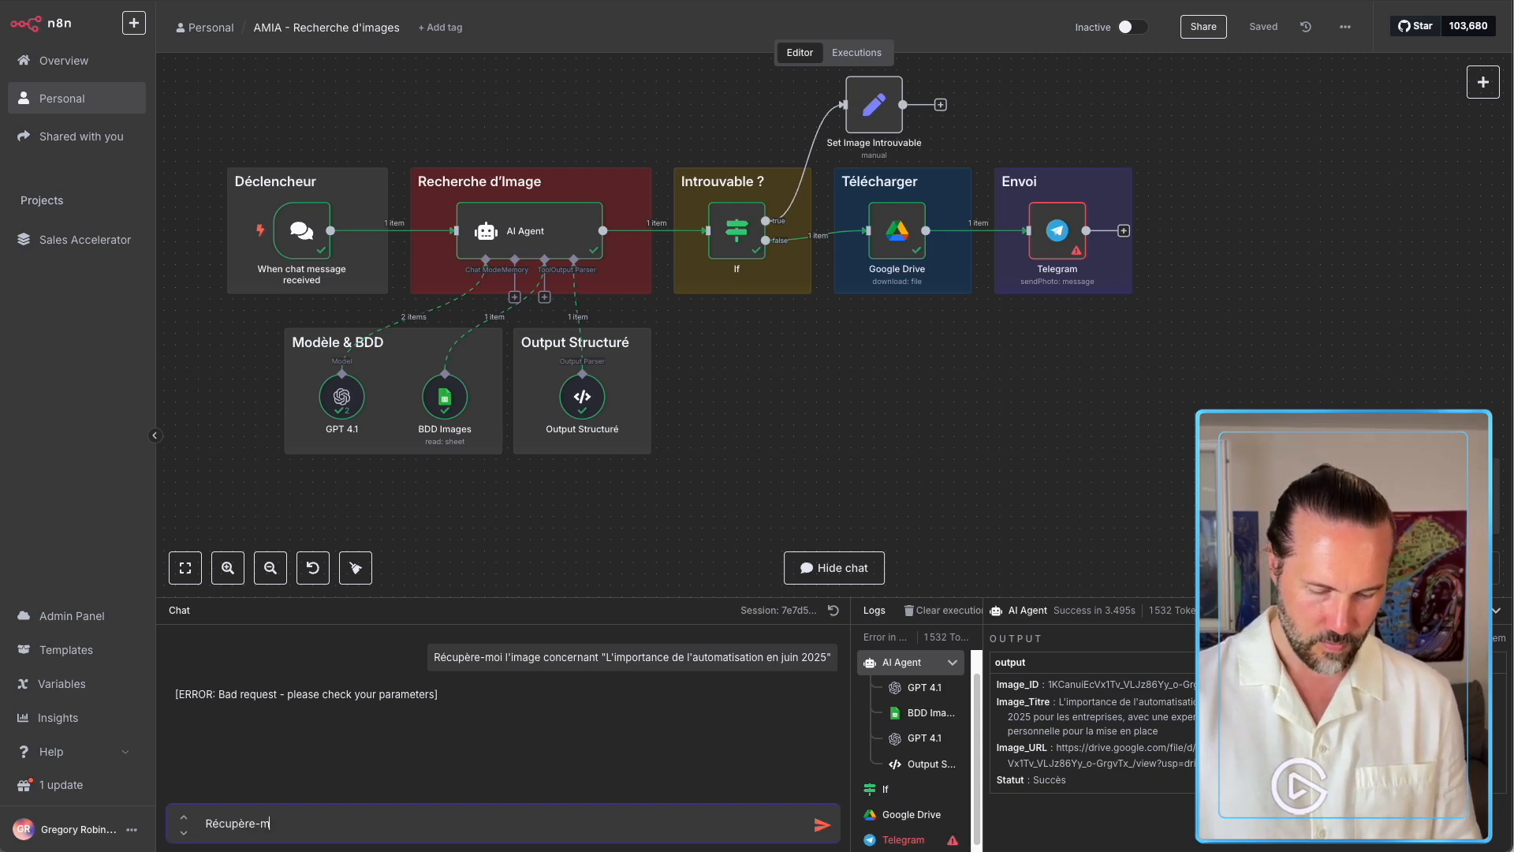
{"action": "type", "text": "oi l'image un"}
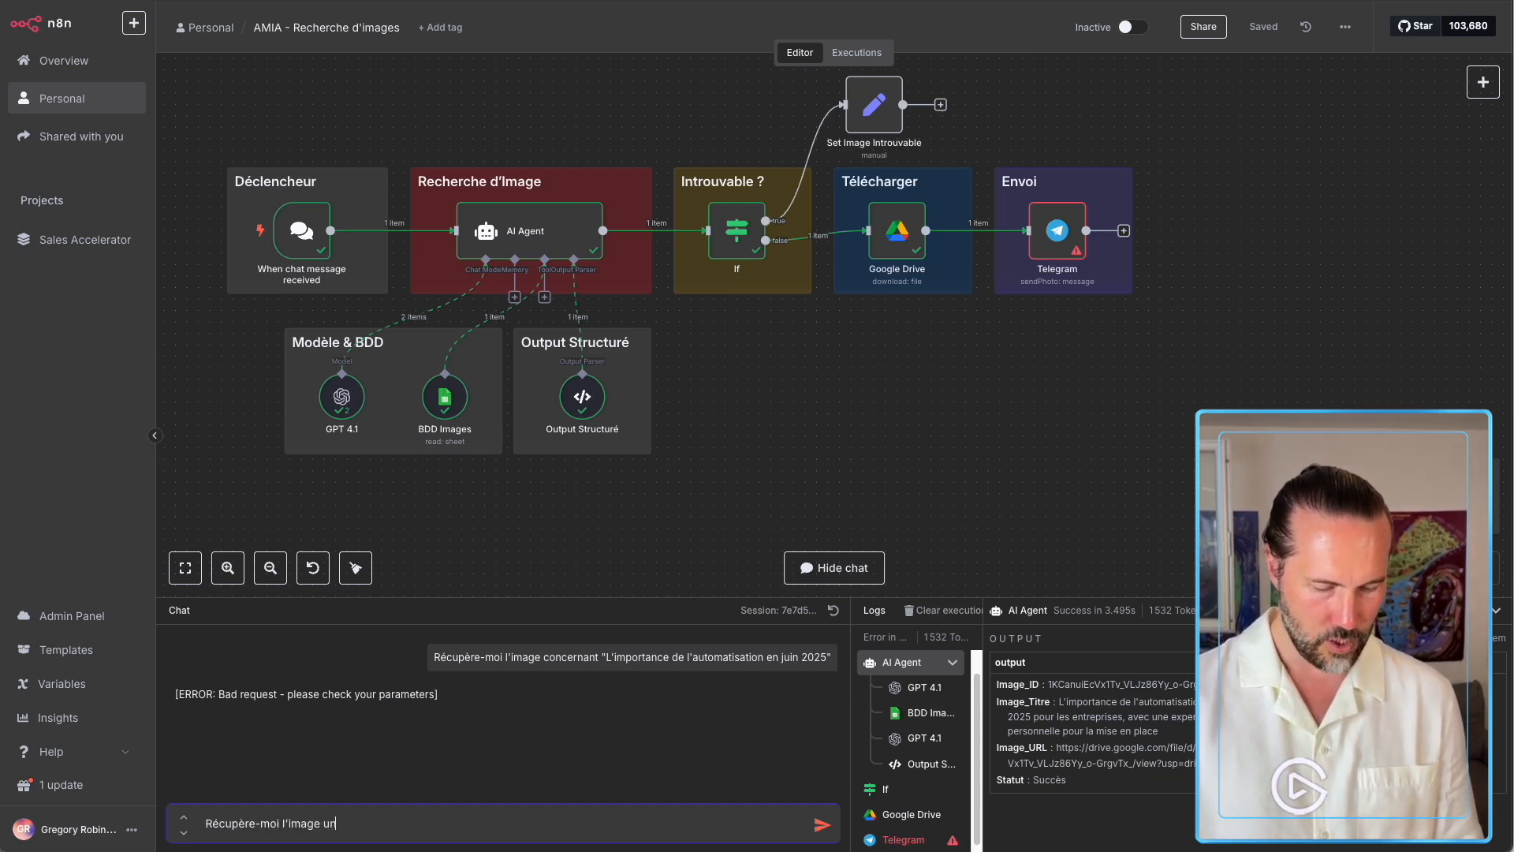
{"action": "key", "text": "BackSpace"}
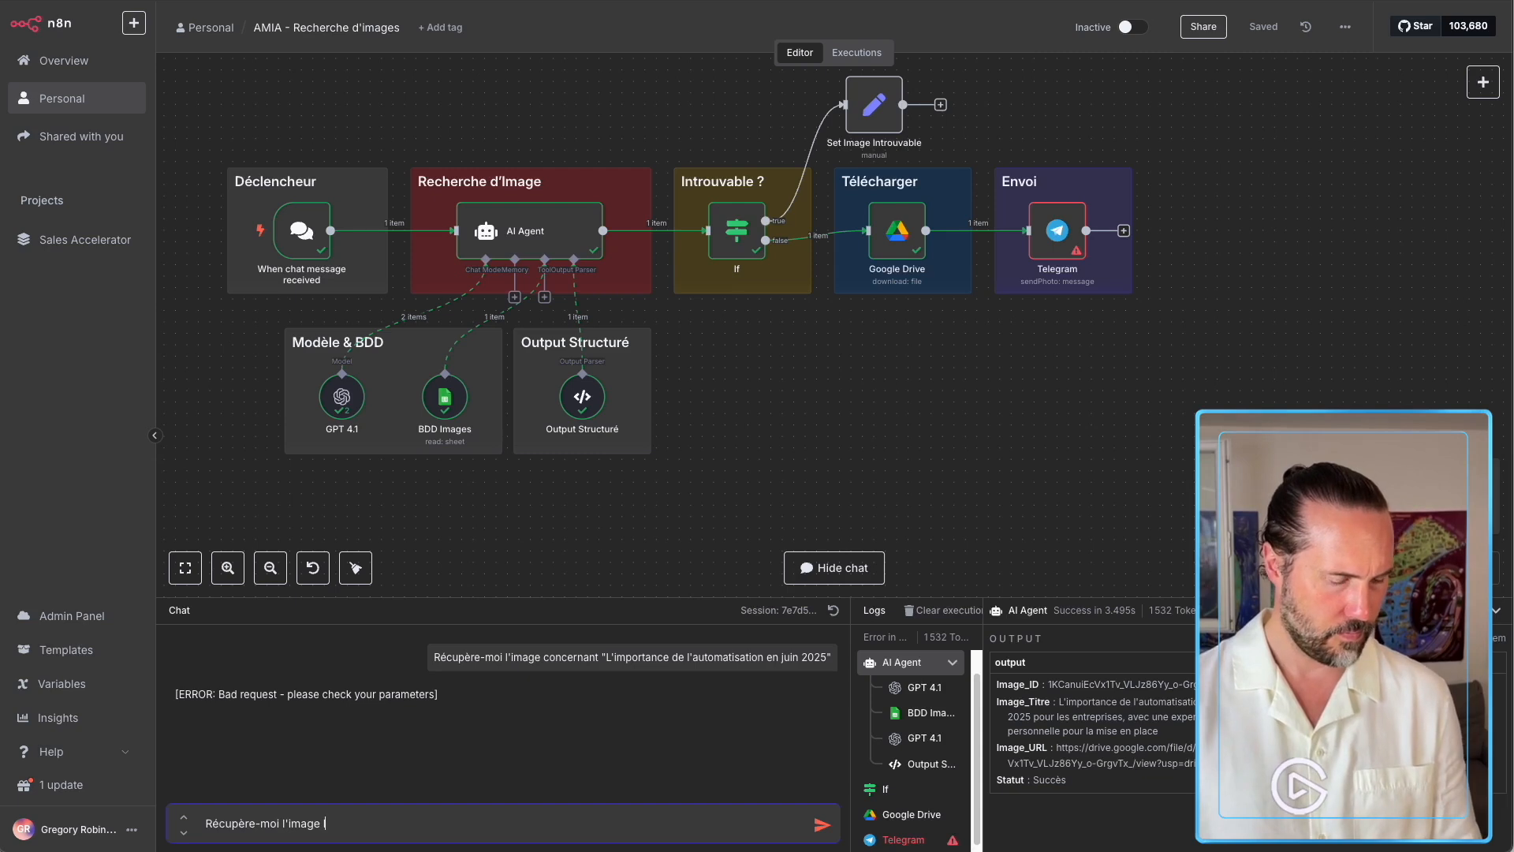
{"action": "type", "text": "égèrement"}
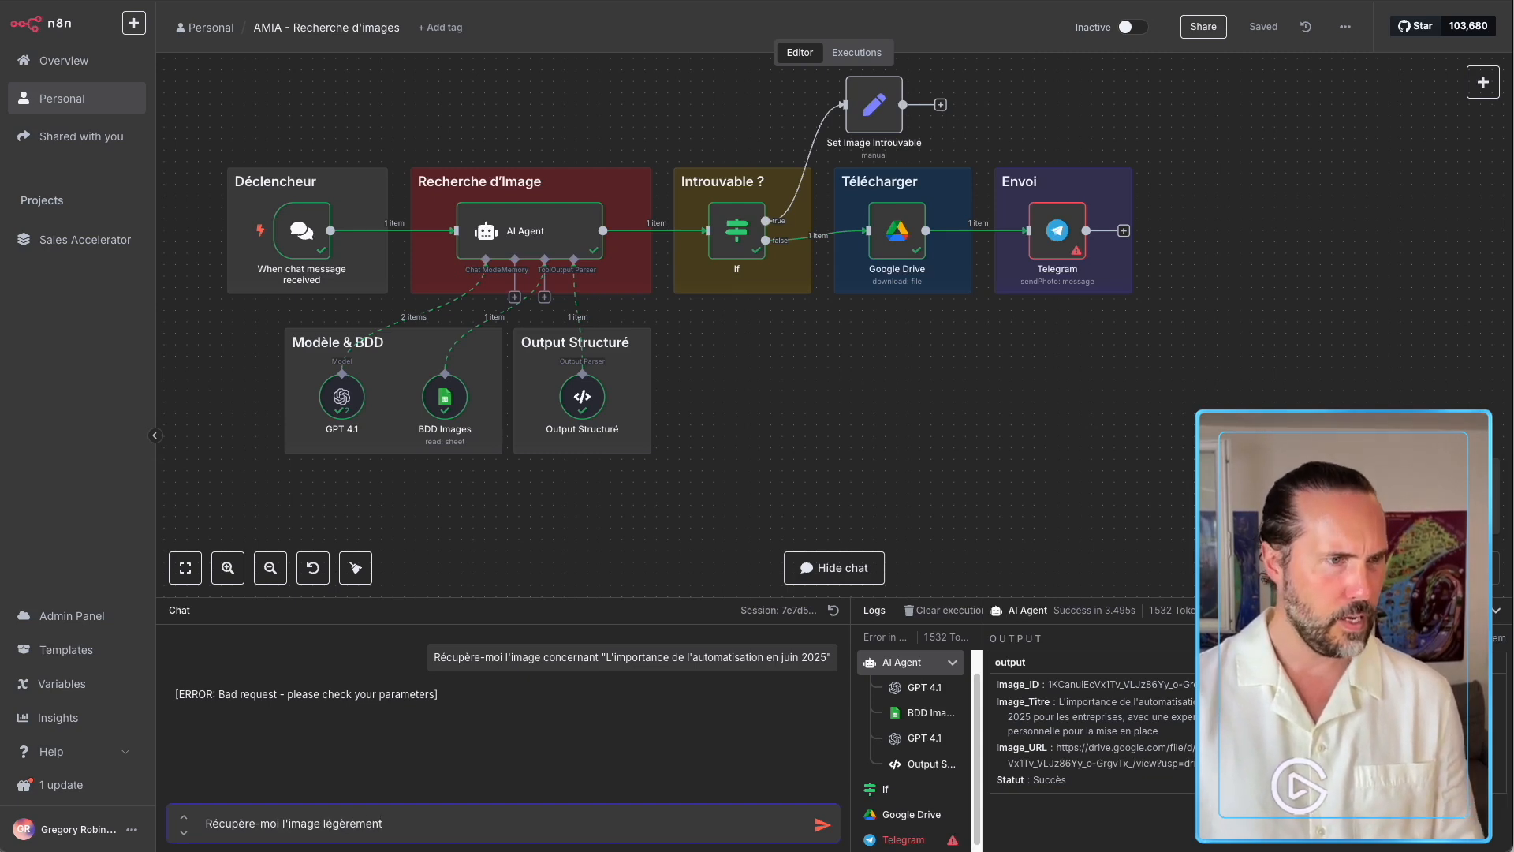
{"action": "type", "text": " jaune"}
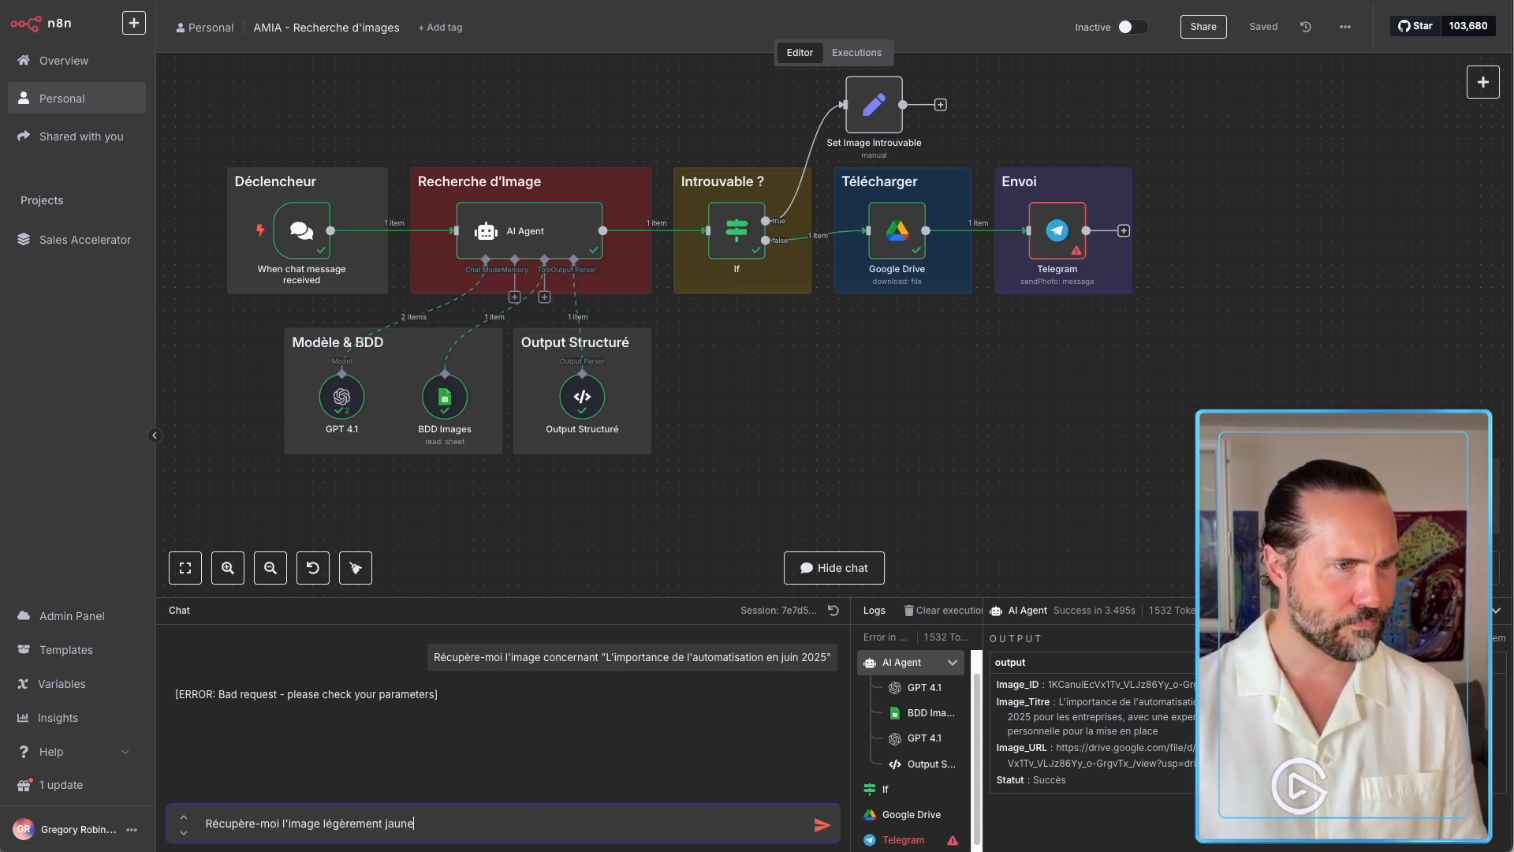
{"action": "type", "text": " avec to"}
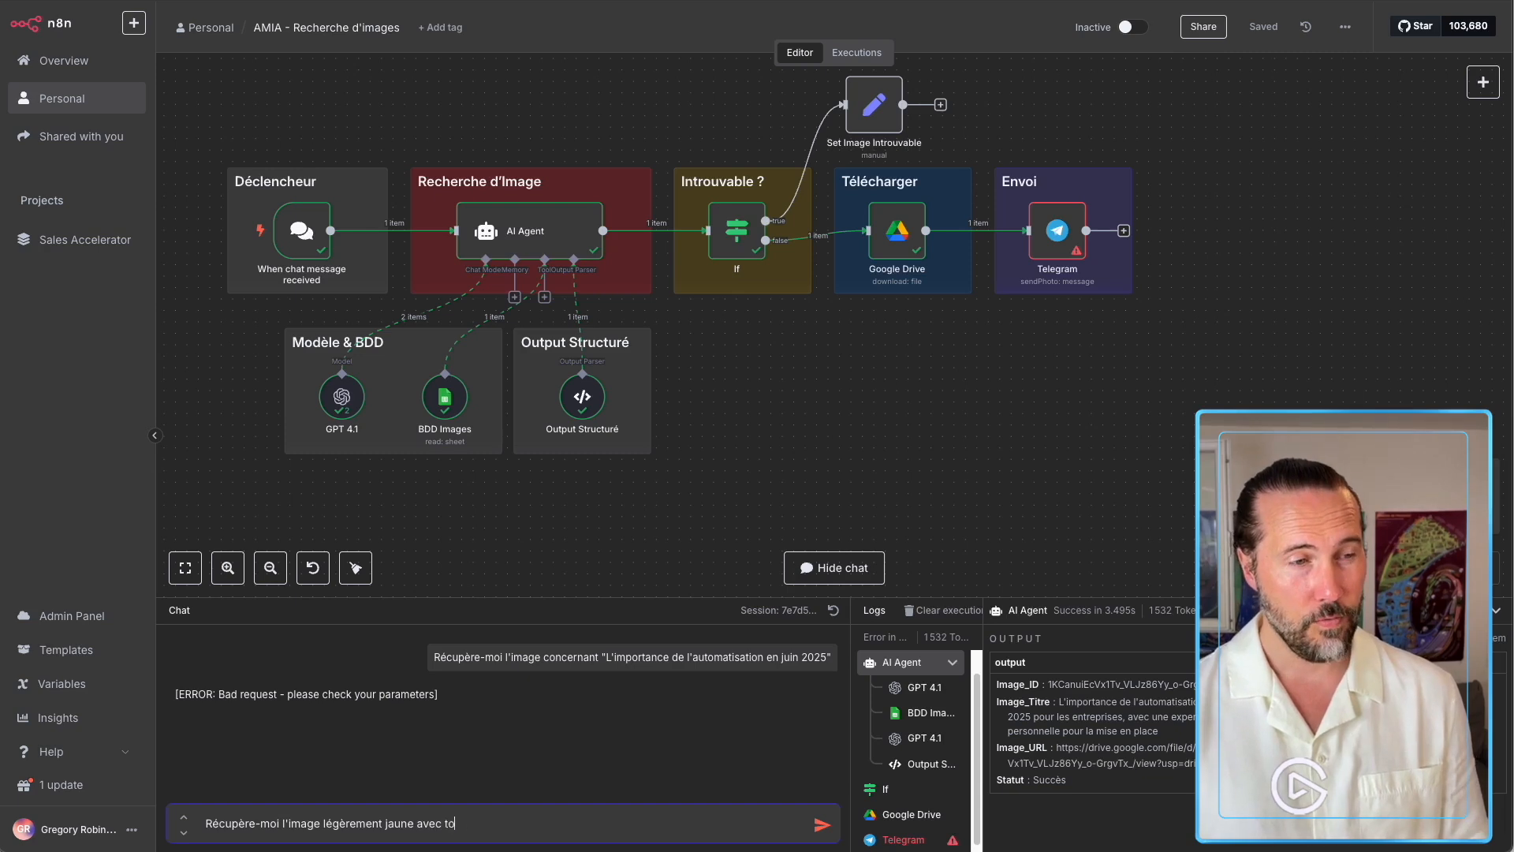
{"action": "type", "text": "ut un tas de"}
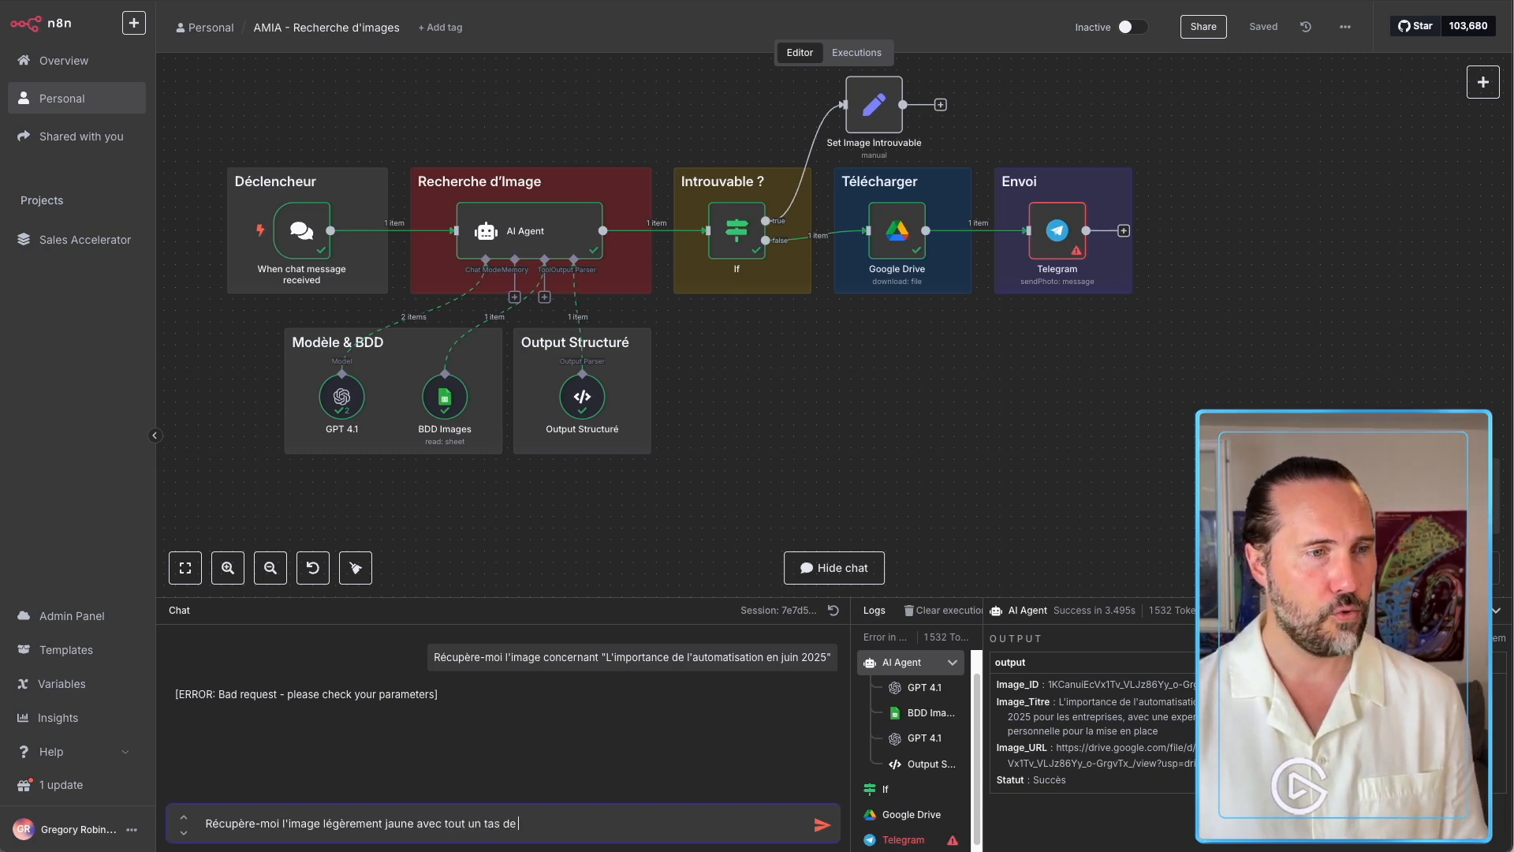
{"action": "type", "text": " personnes dans la"}
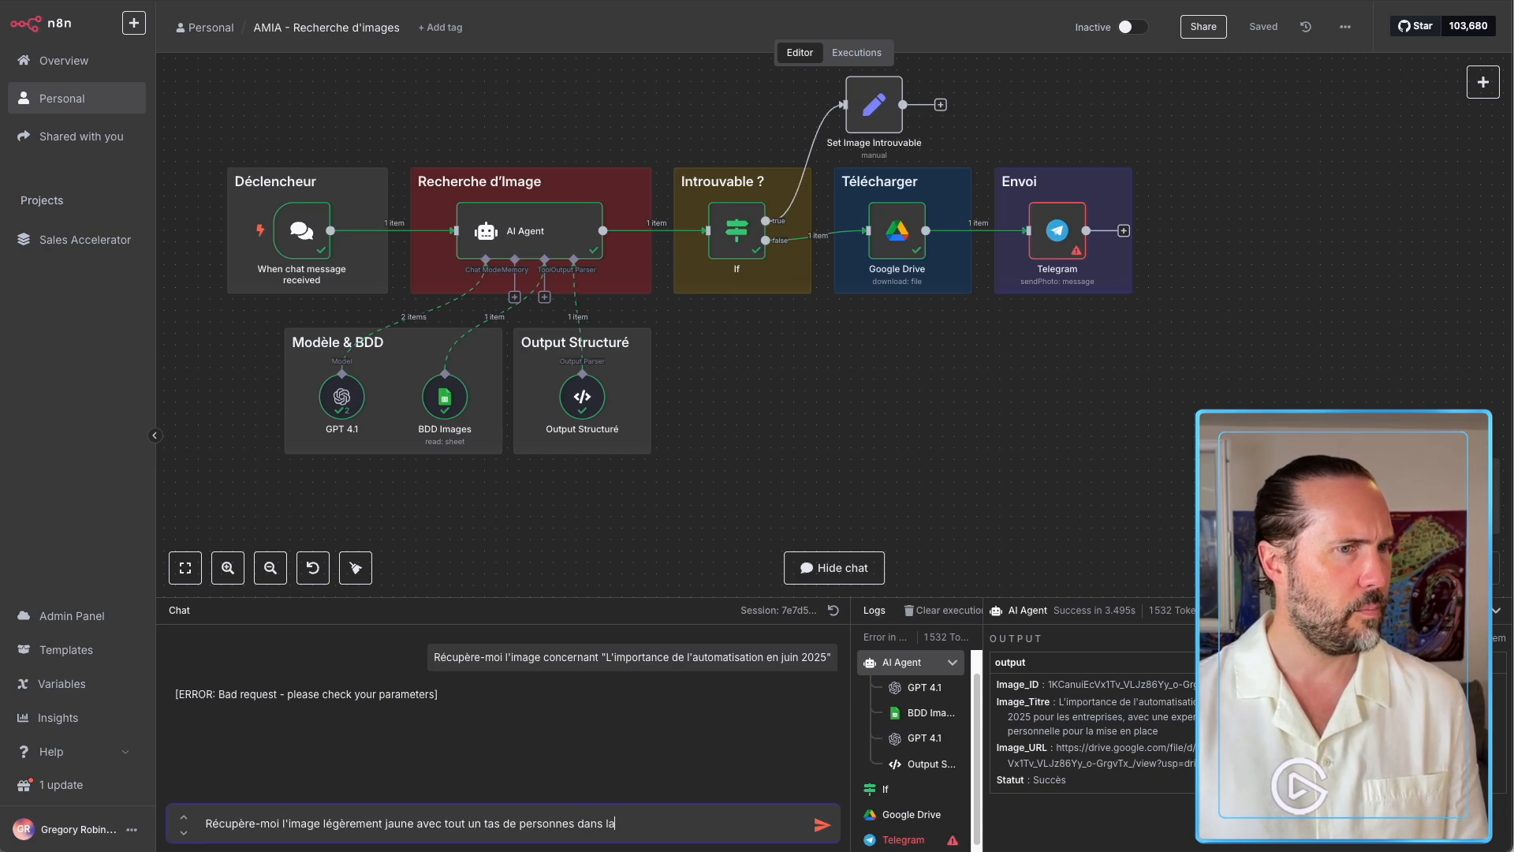
{"action": "type", "text": " pièce, de"}
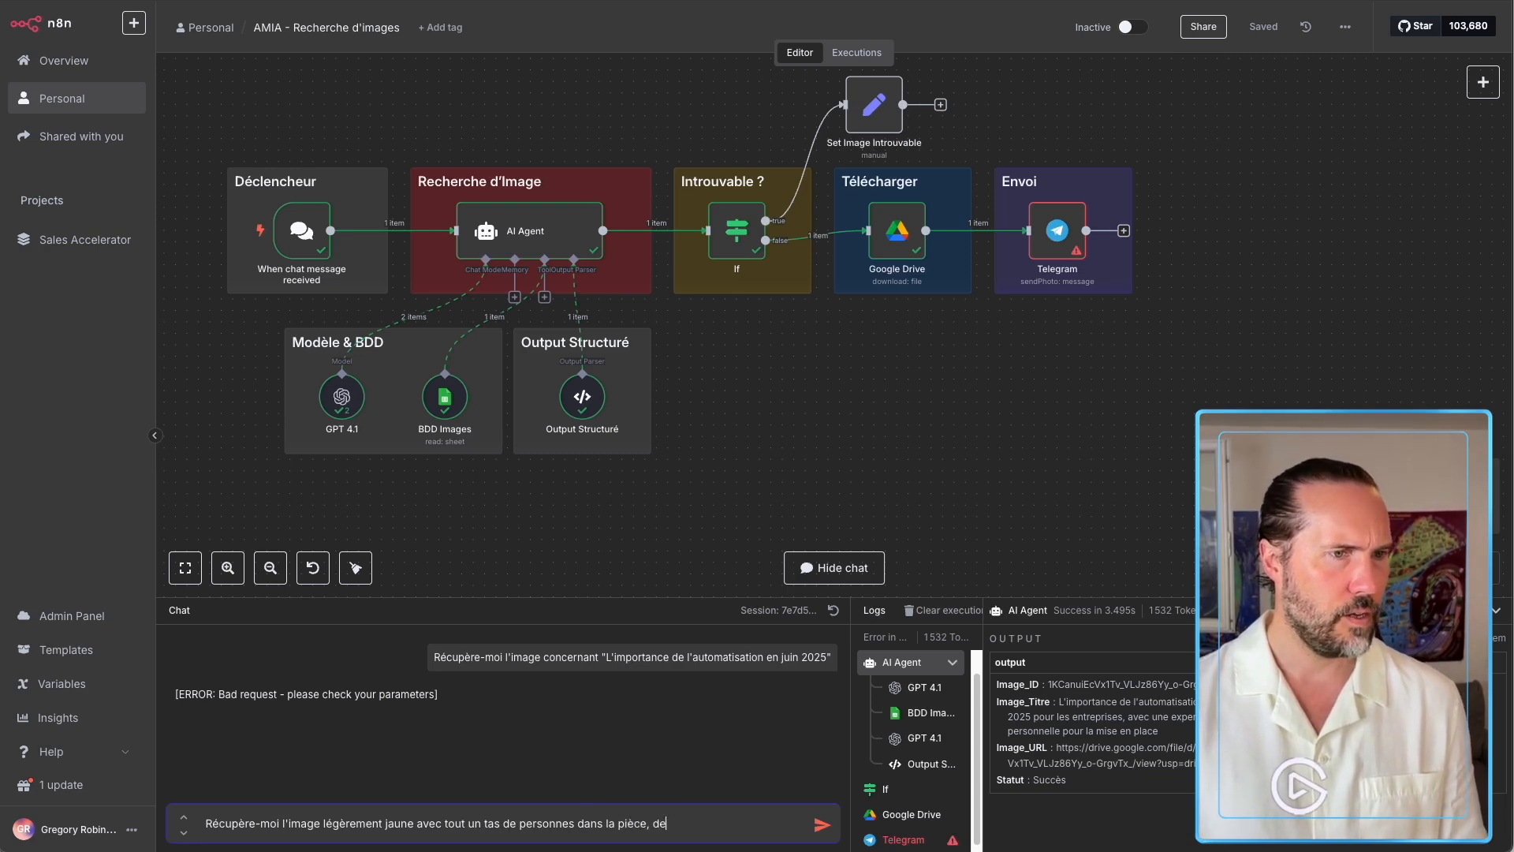
Complete the message with "des agents robotiques, les logos de Facebook et Linkedin en fond, des médicaments et un microscope" and send it.
{"action": "type", "text": "s agents "}
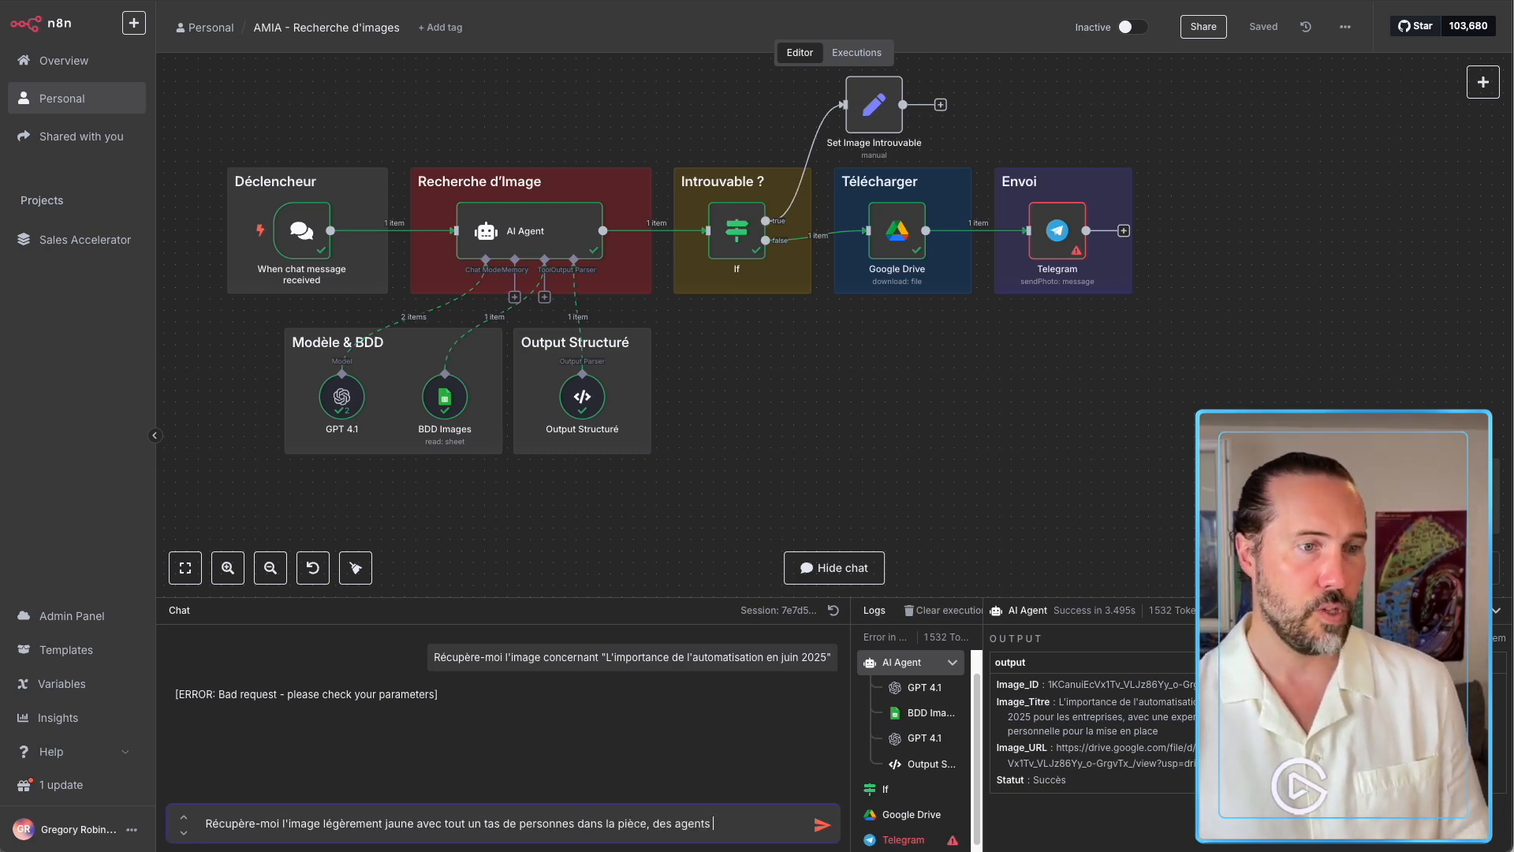
{"action": "type", "text": "robotiques,"}
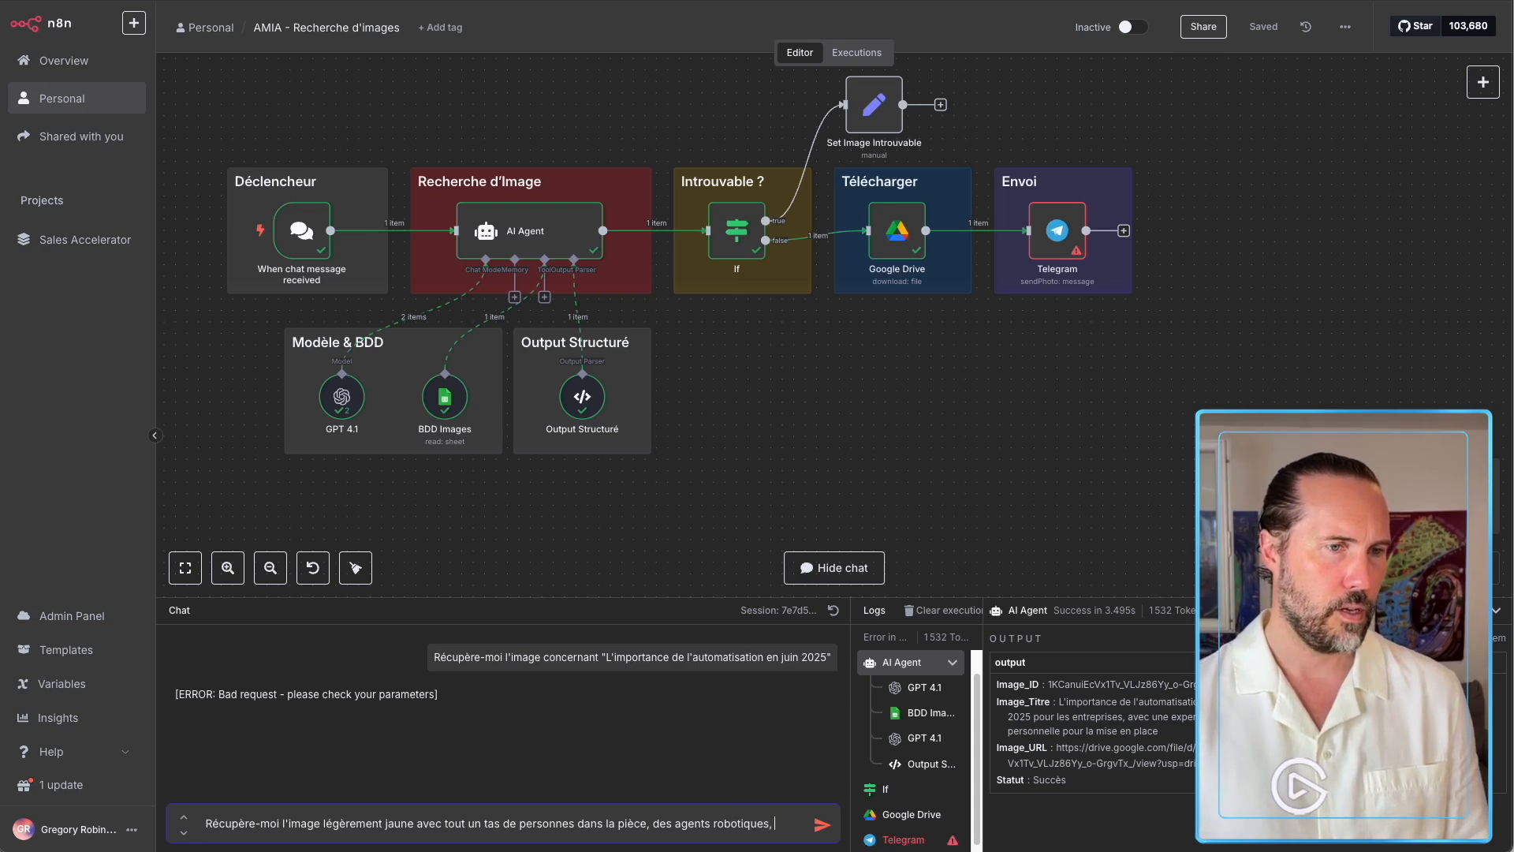
{"action": "type", "text": " les logos de"}
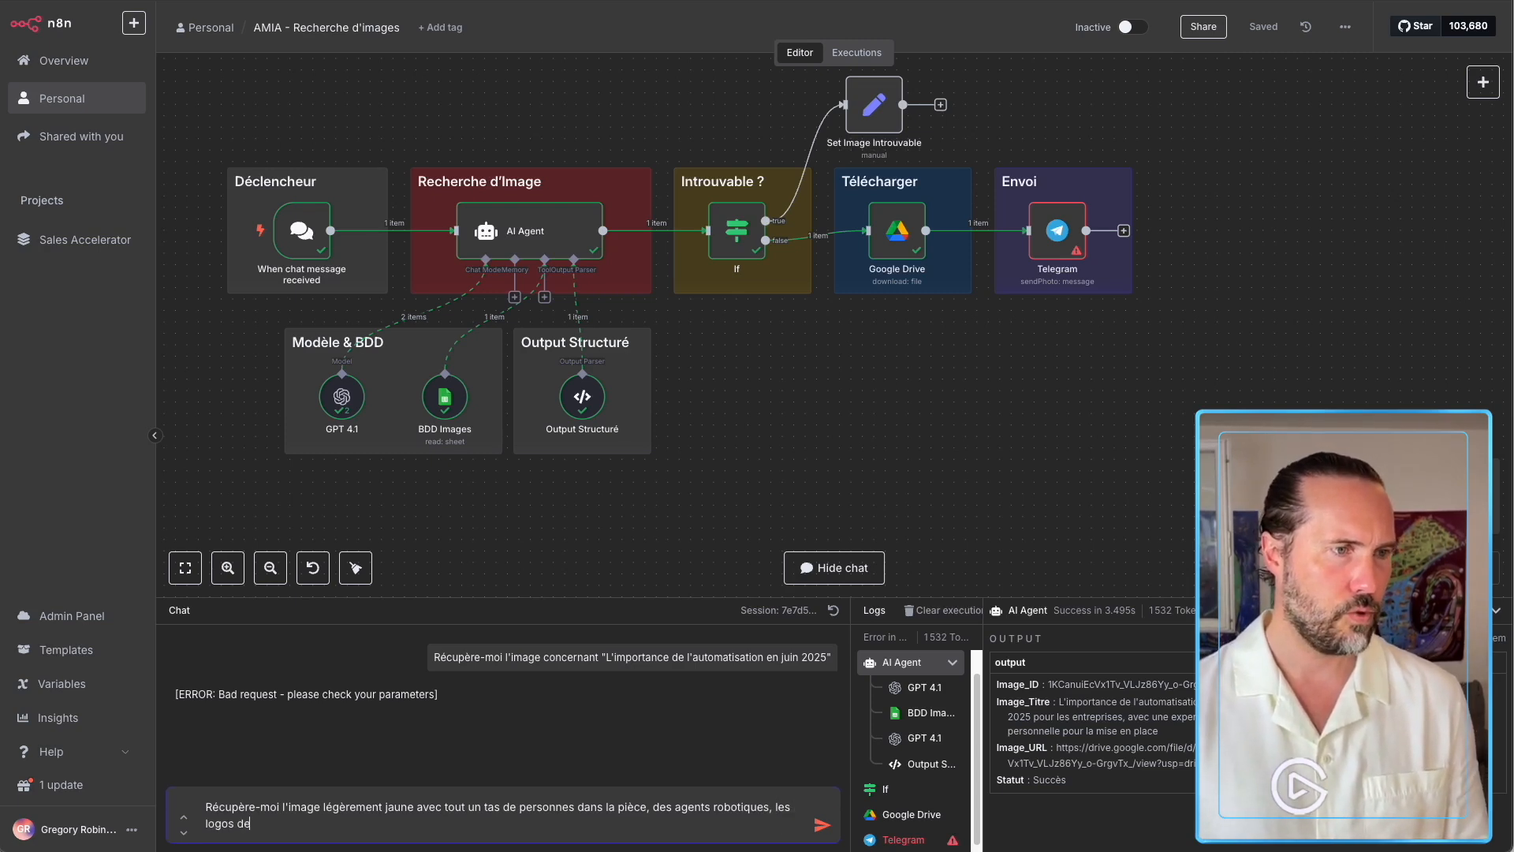
{"action": "type", "text": " Facebook"}
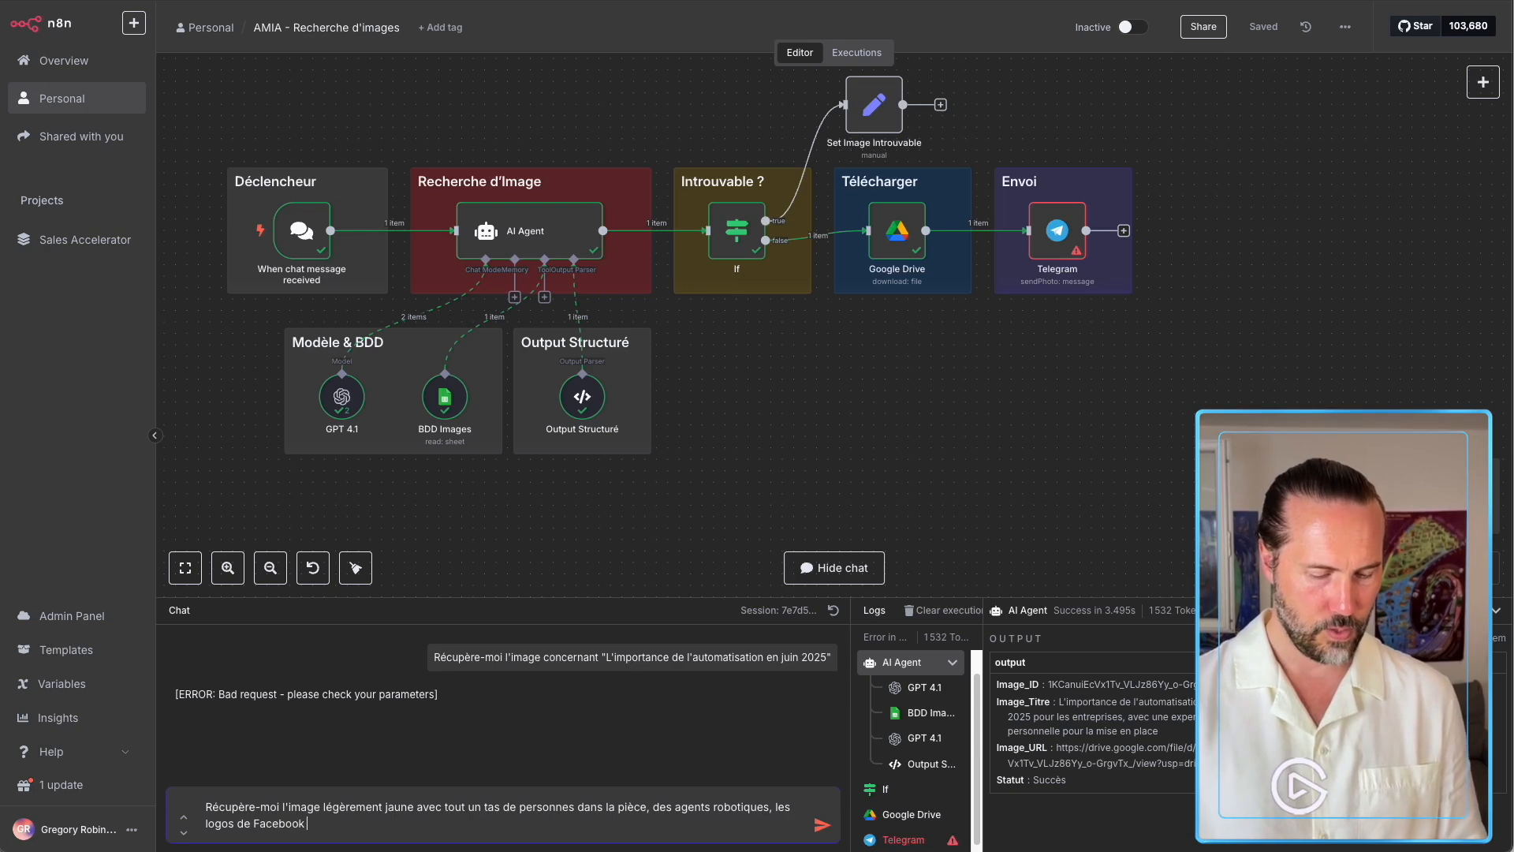
{"action": "type", "text": " et Linkedin"}
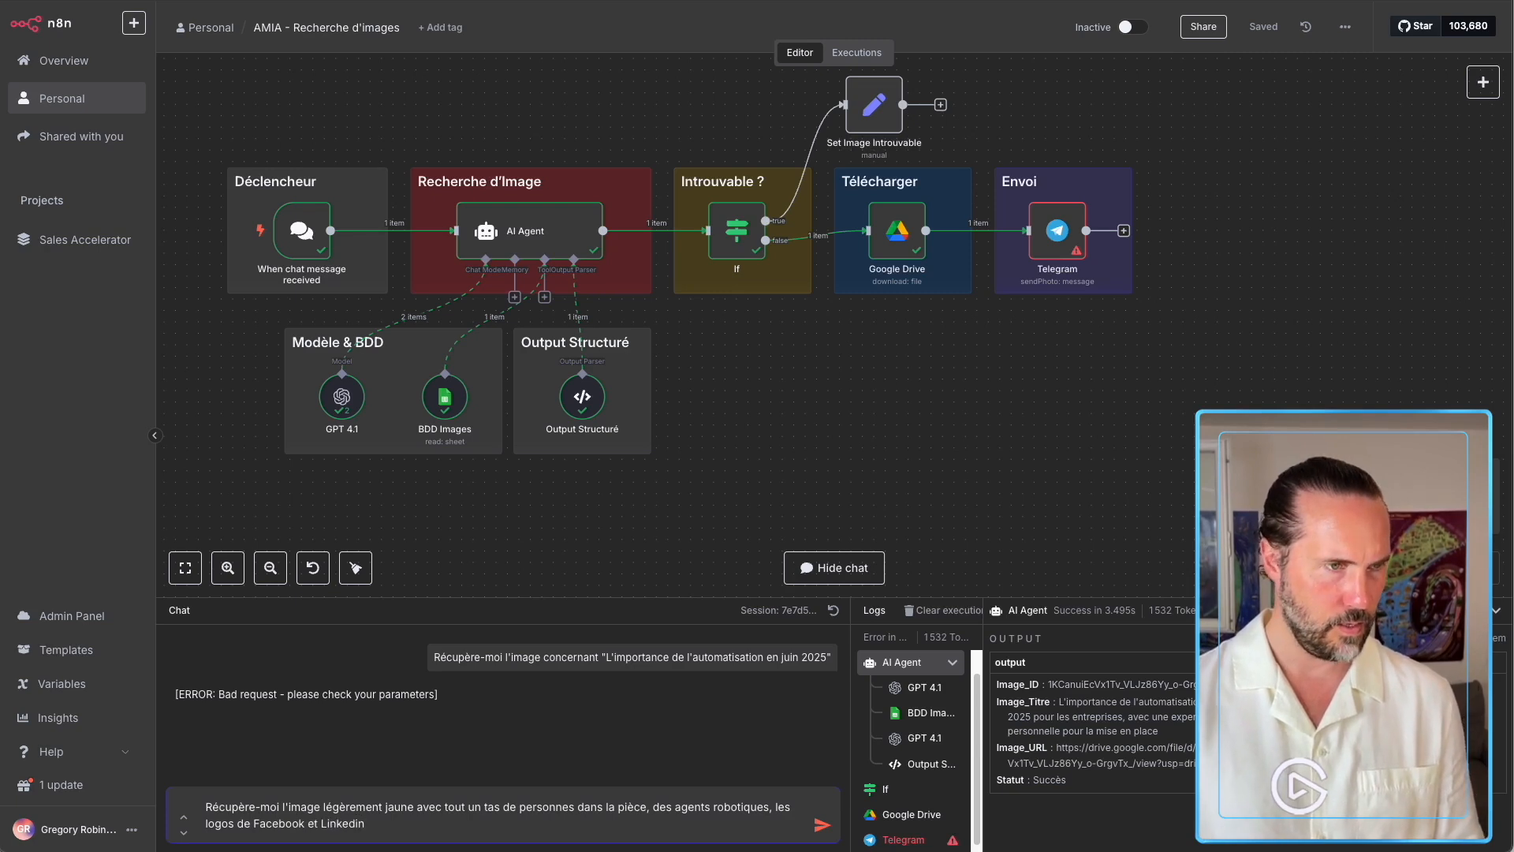
{"action": "type", "text": " en f"}
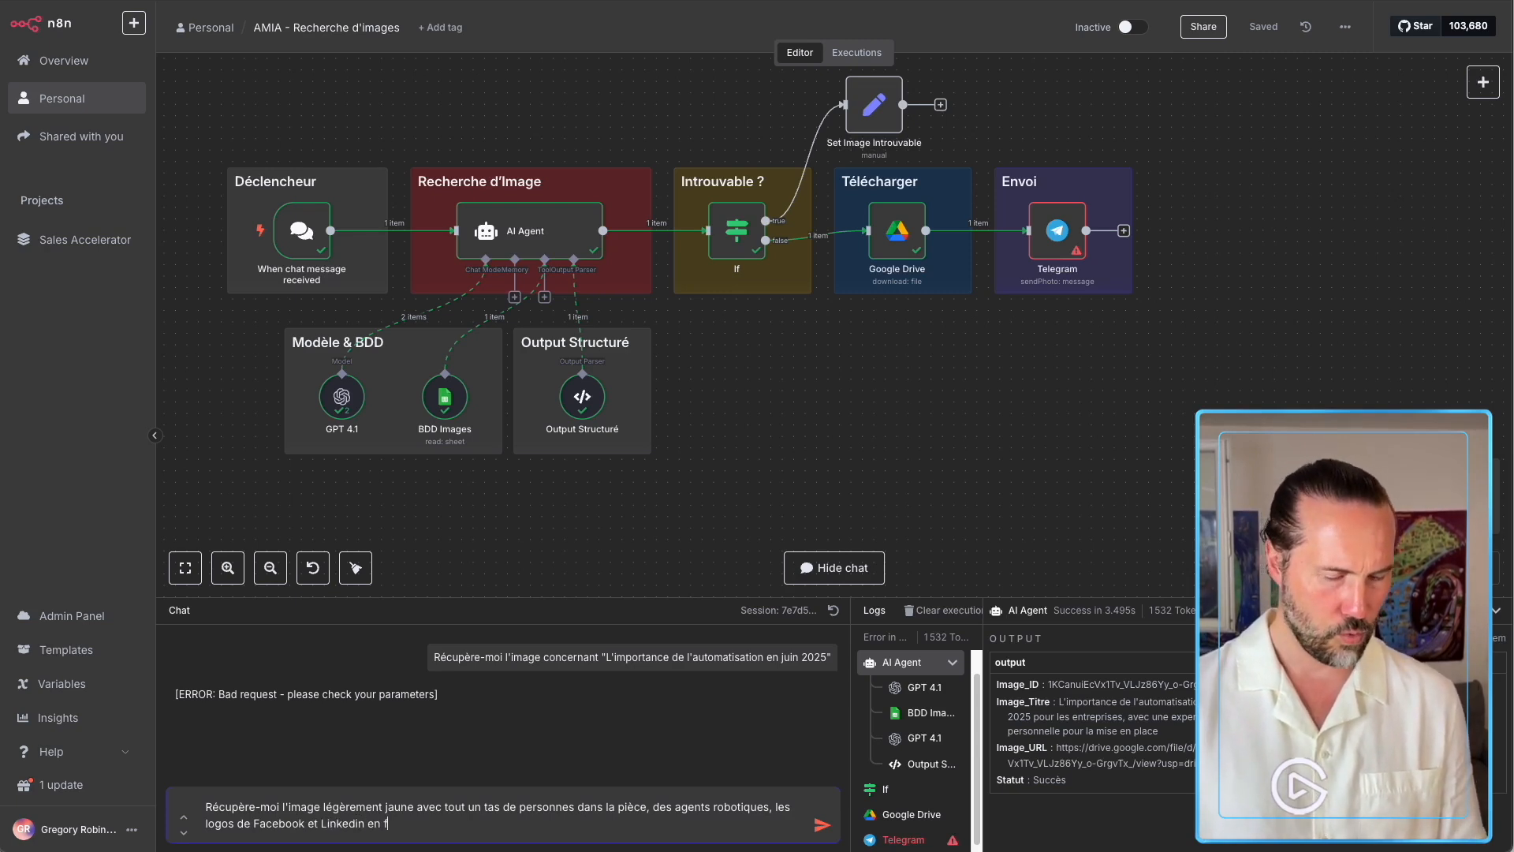
{"action": "type", "text": "ond, "}
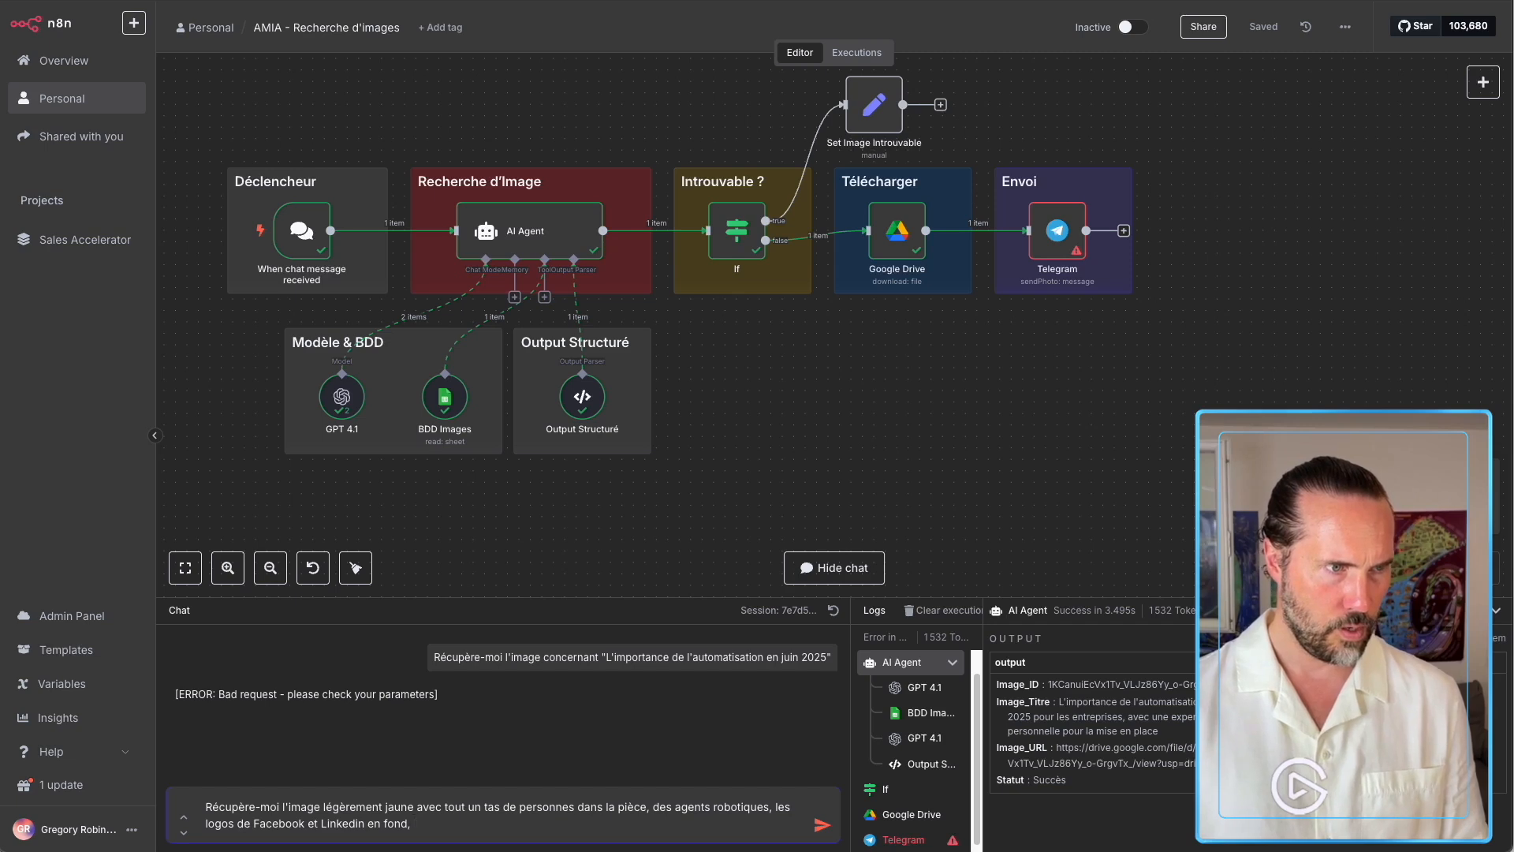
{"action": "type", "text": "des médi"}
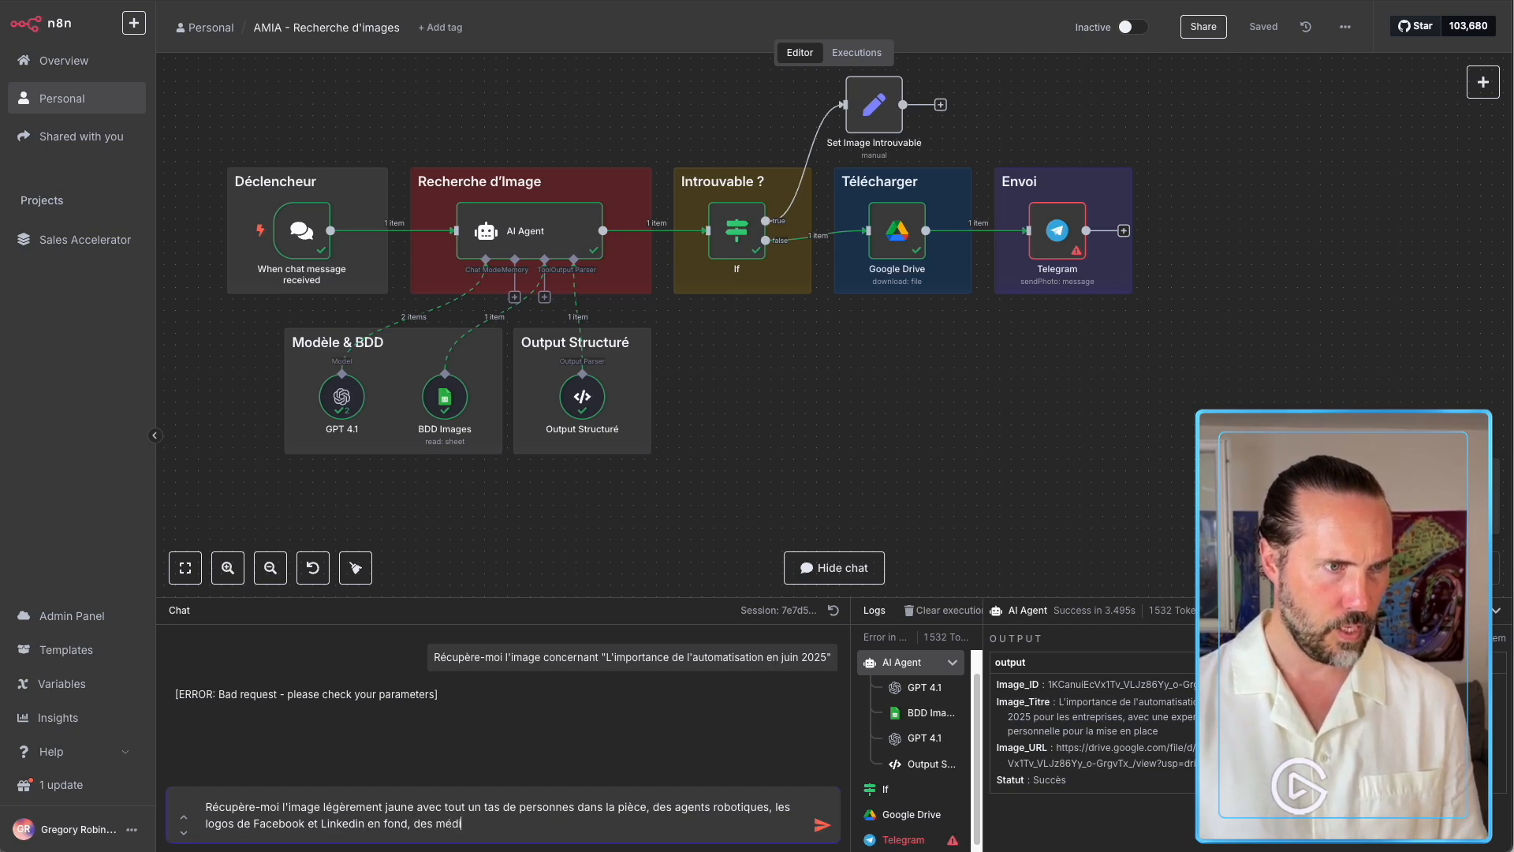
{"action": "type", "text": "caments"}
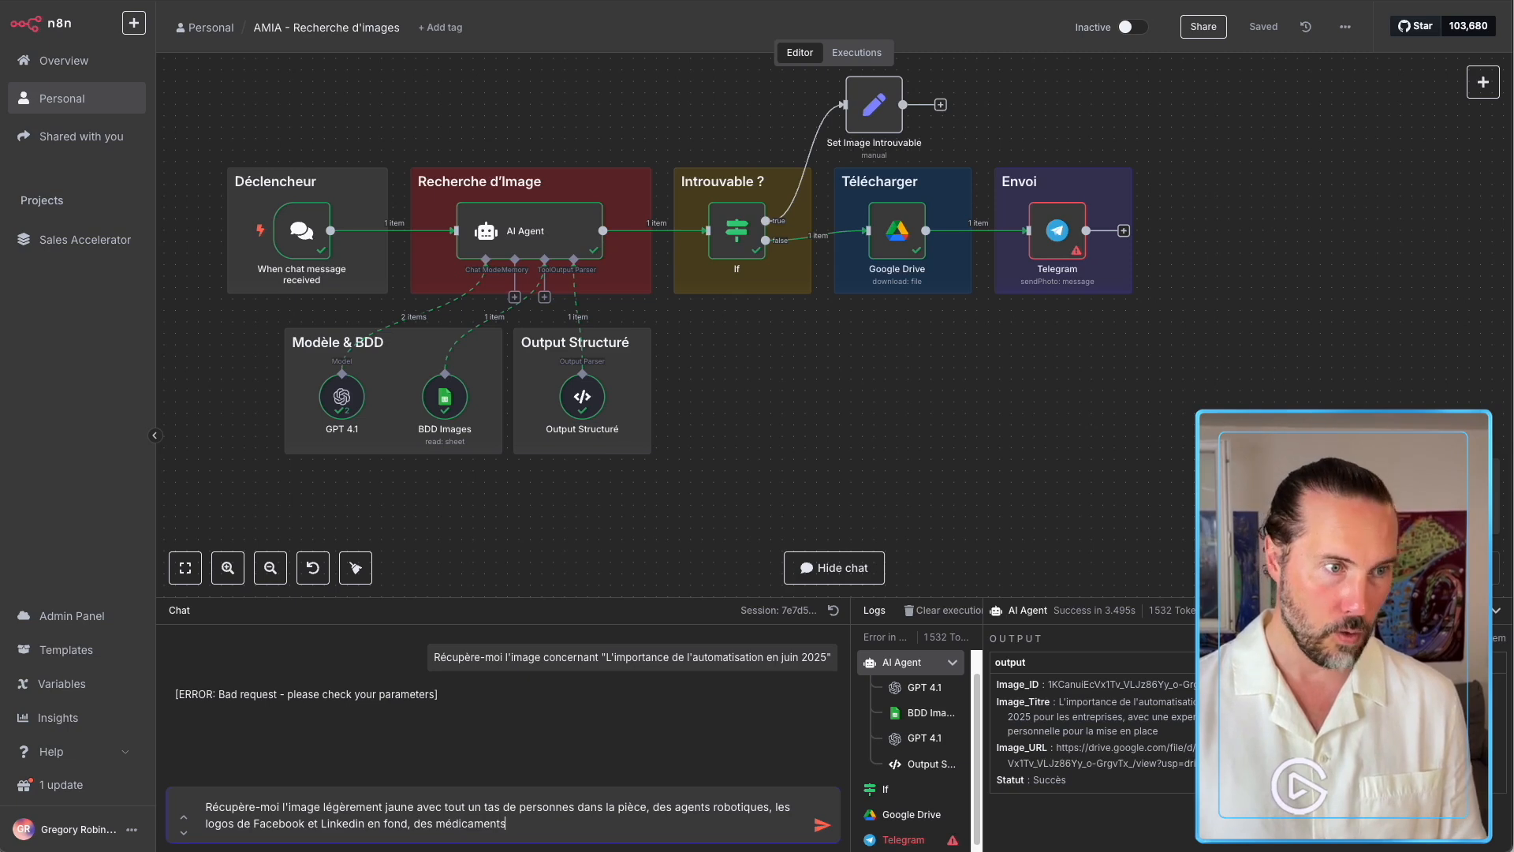
{"action": "type", "text": " et un"}
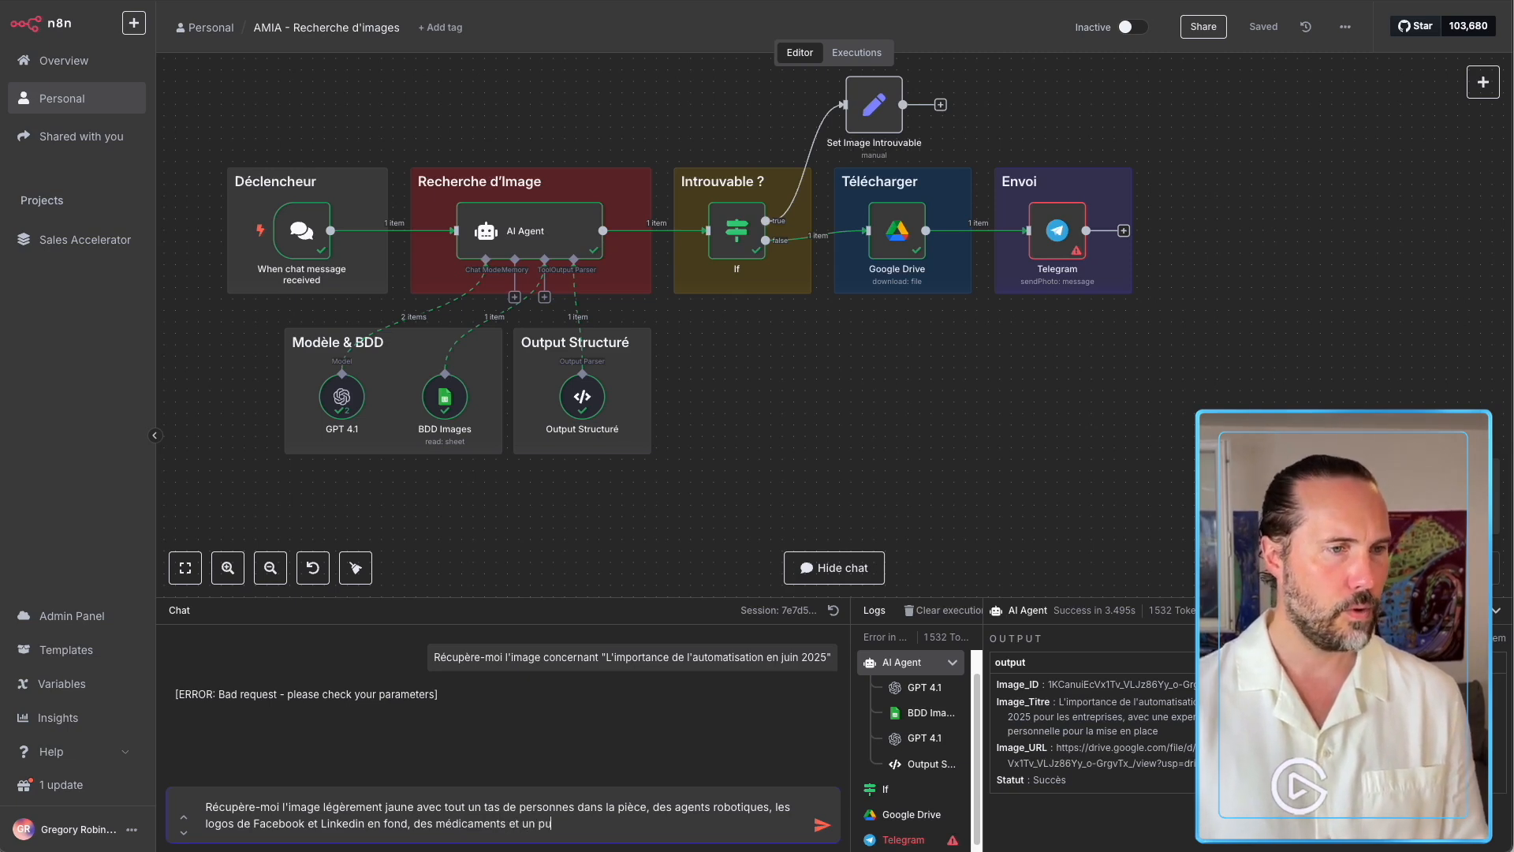
{"action": "type", "text": " microscope"}
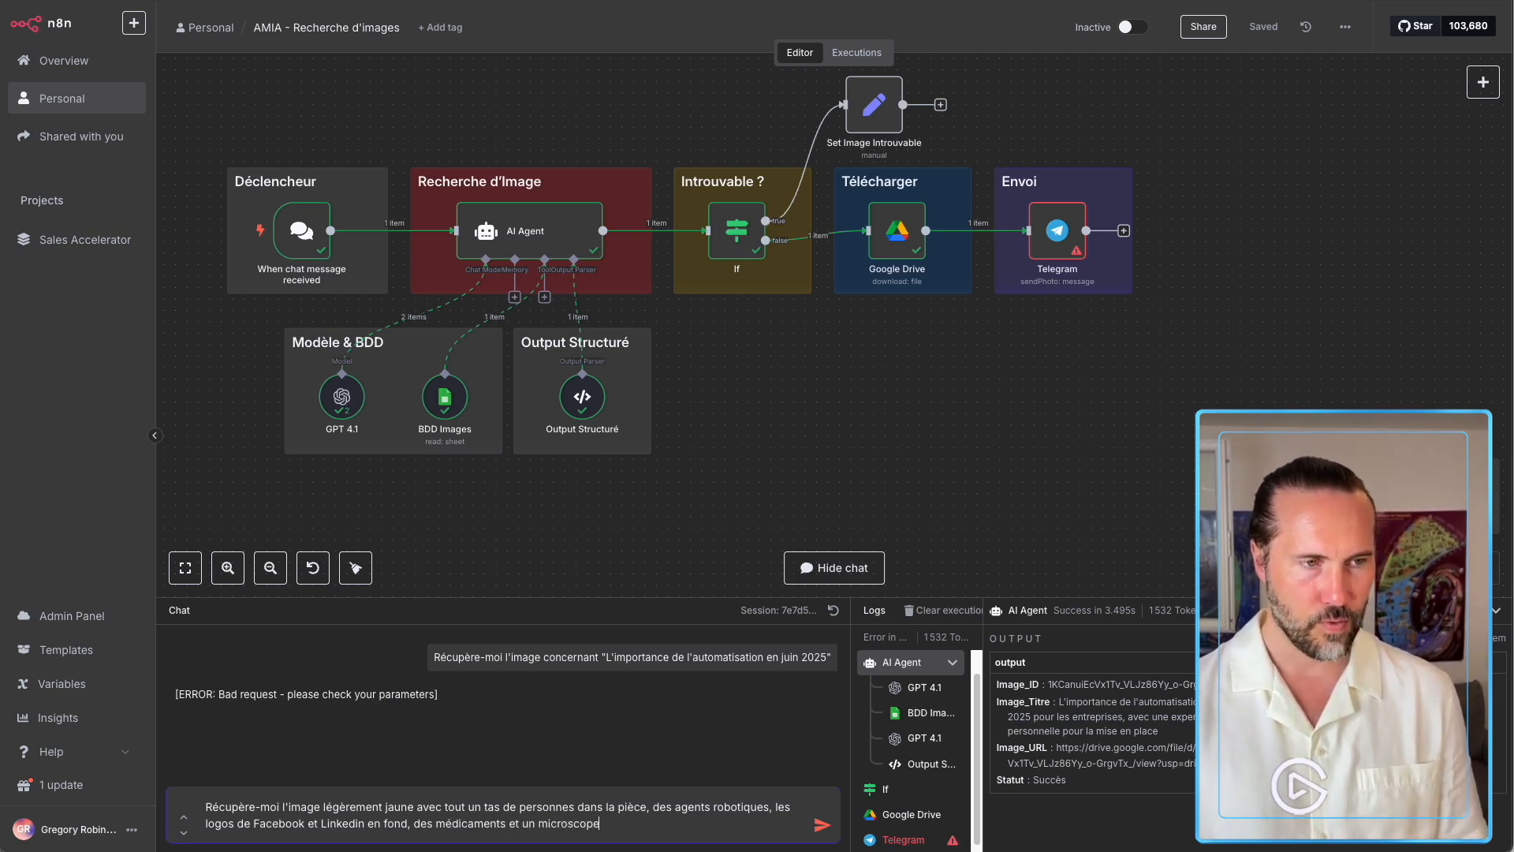
{"action": "key", "text": "Return"}
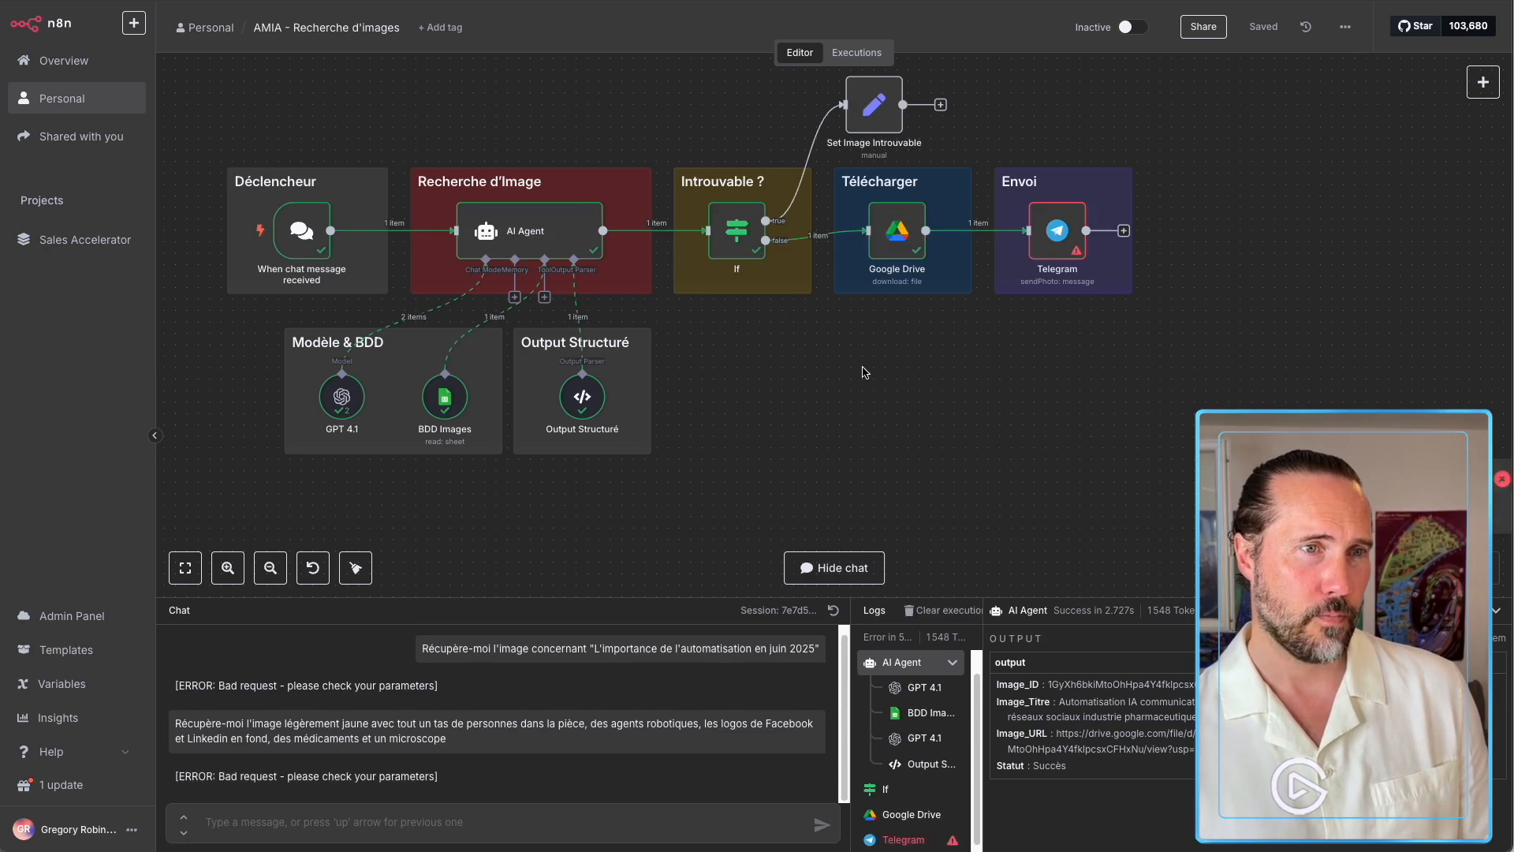
Inspect the image passed from Google Drive into the Telegram node for the described search and return to the canvas.
{"action": "double_click", "coordinate": [1056, 230]}
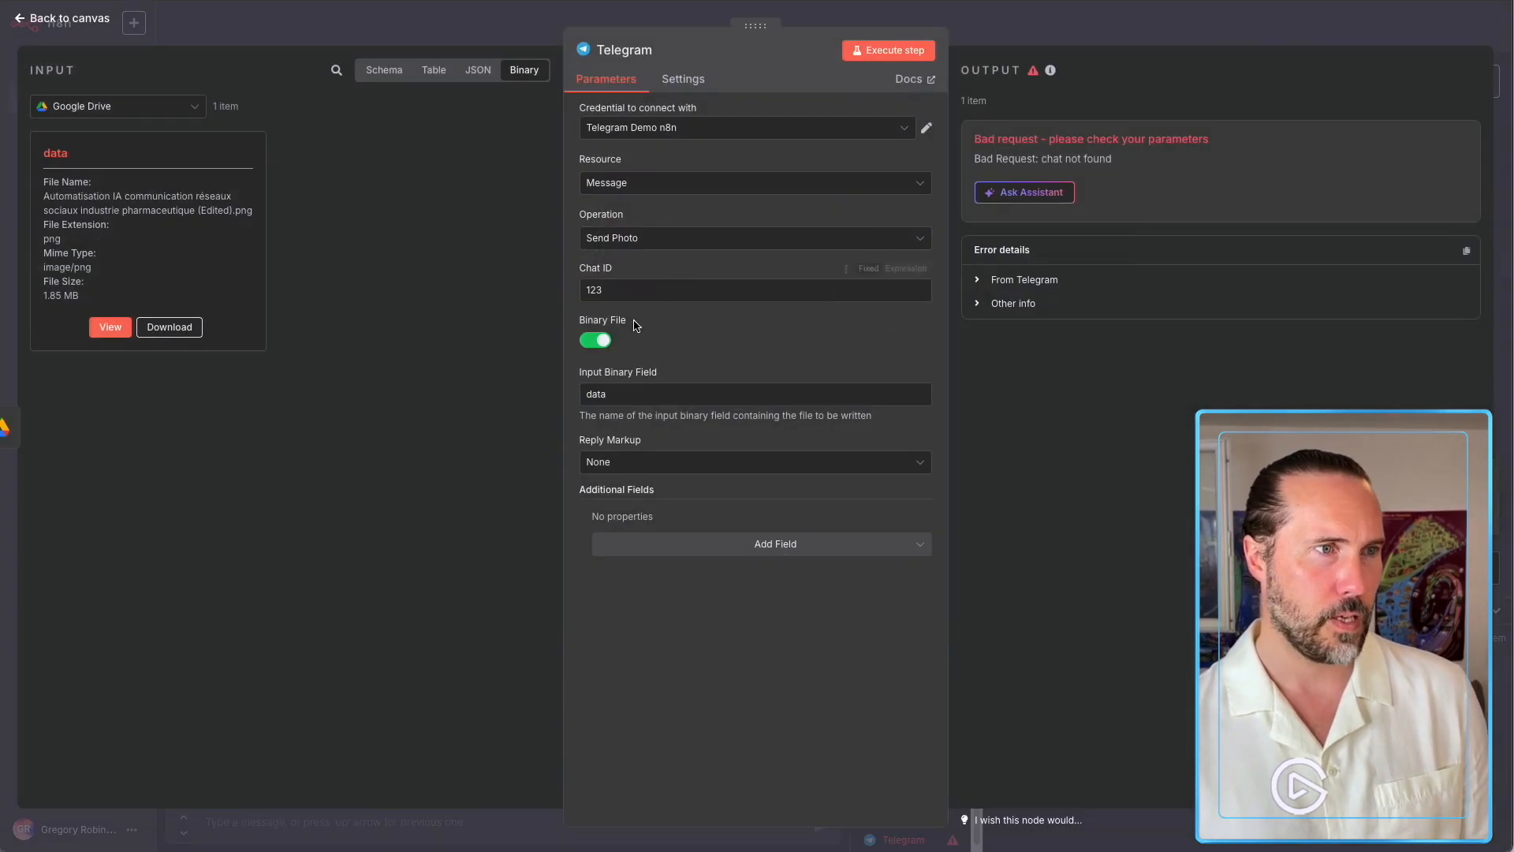
{"action": "left_click", "coordinate": [110, 326]}
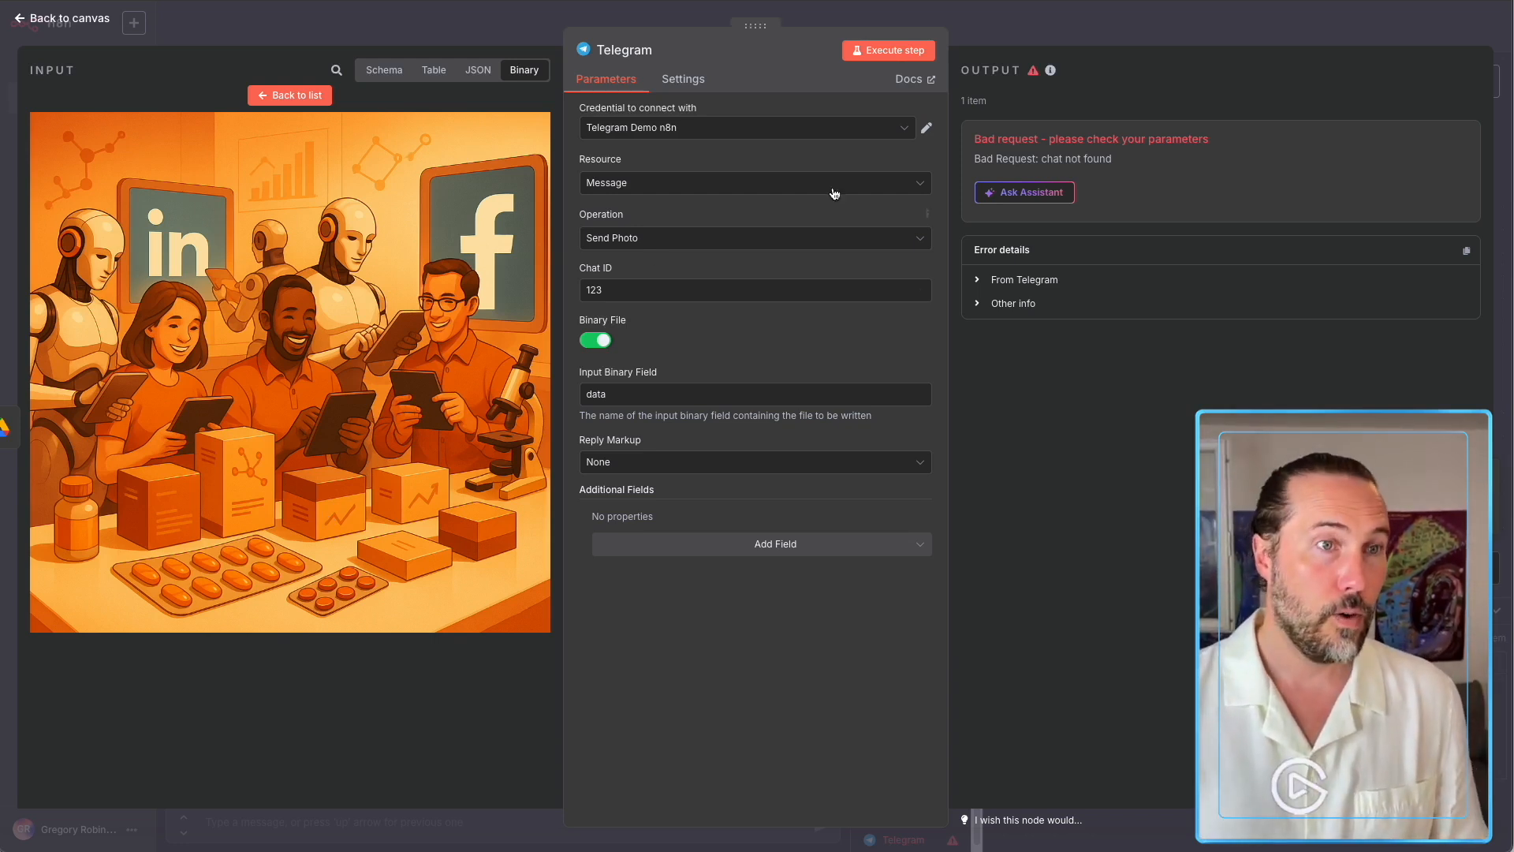
{"action": "left_click", "coordinate": [1028, 12]}
{"action": "key", "text": "1"}
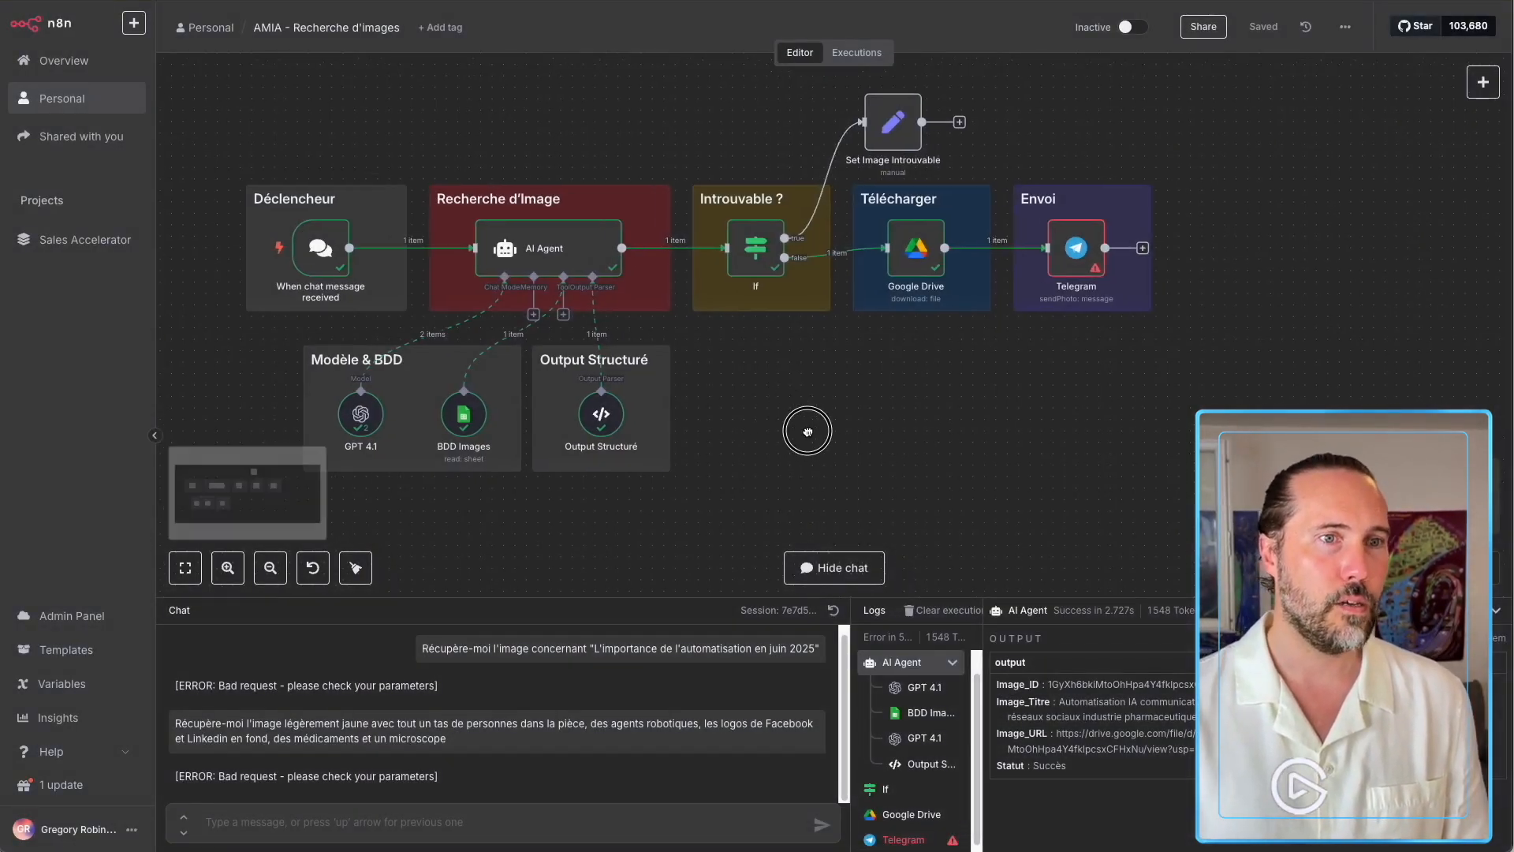